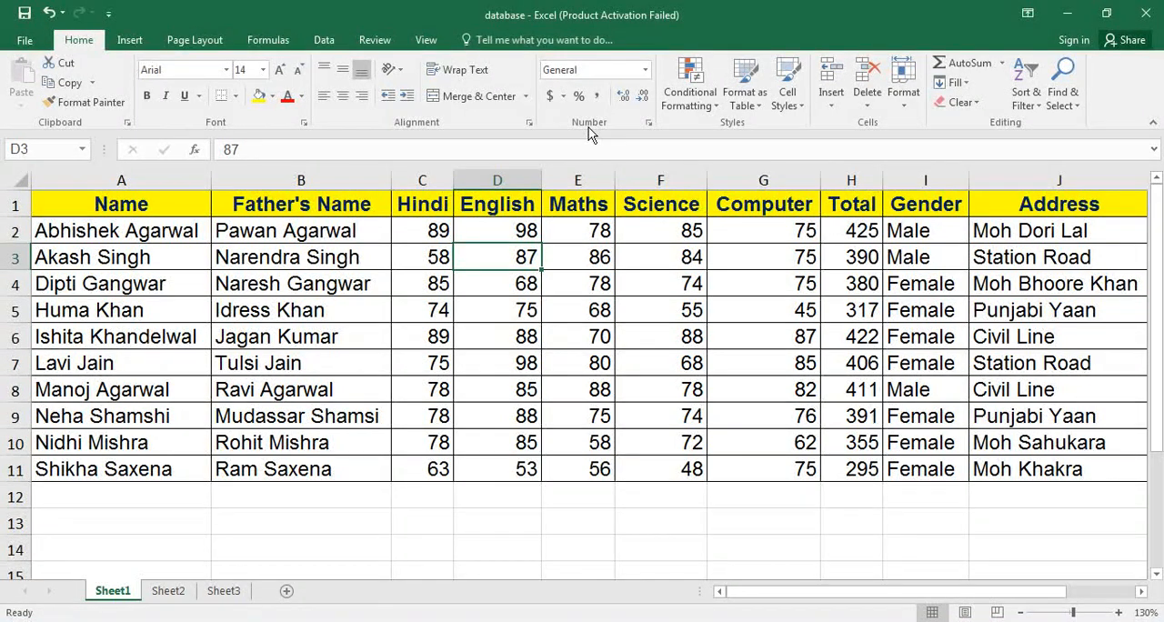
# Try the Number and Currency formats on the Hindi mark in C2, settling on the Accounting format.
pyautogui.click(425, 235)
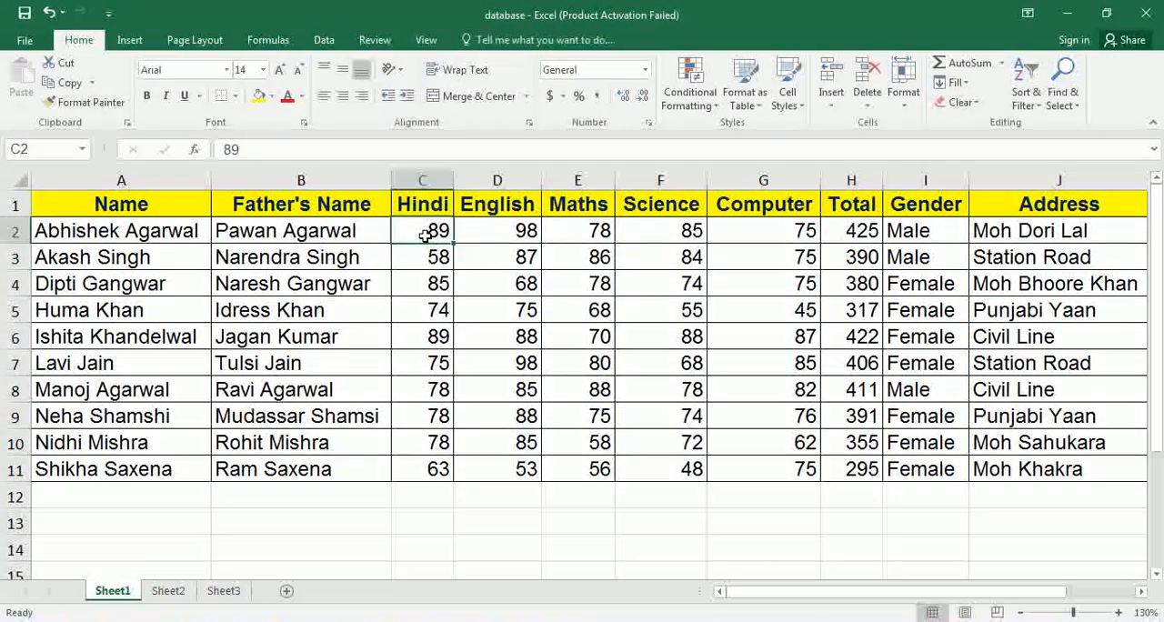
pyautogui.click(646, 70)
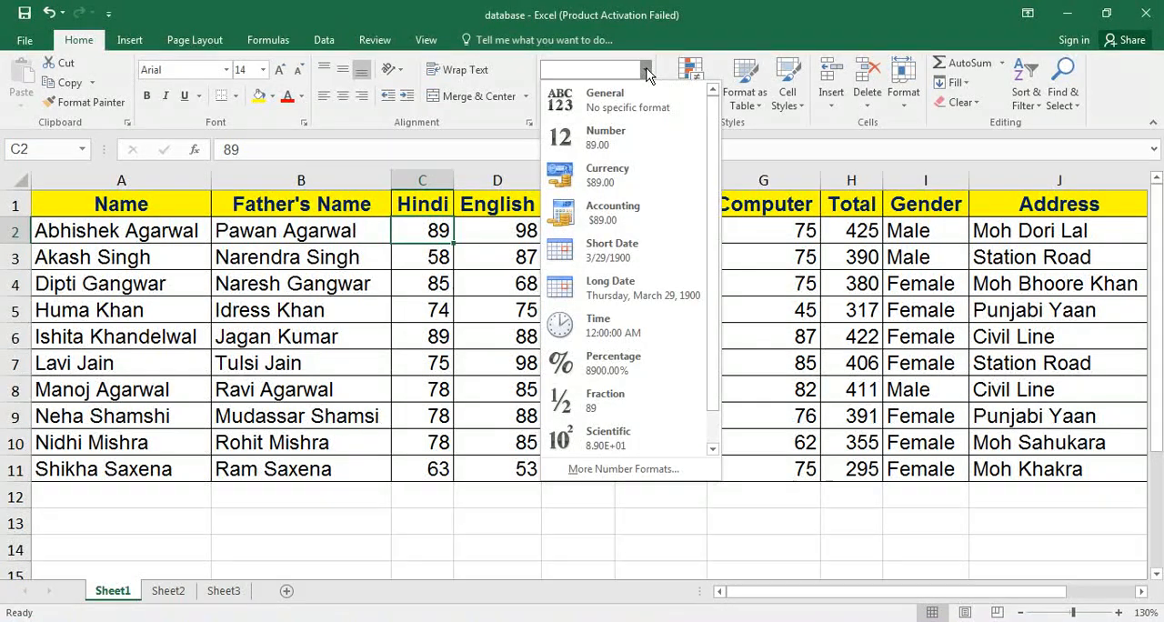
pyautogui.click(606, 136)
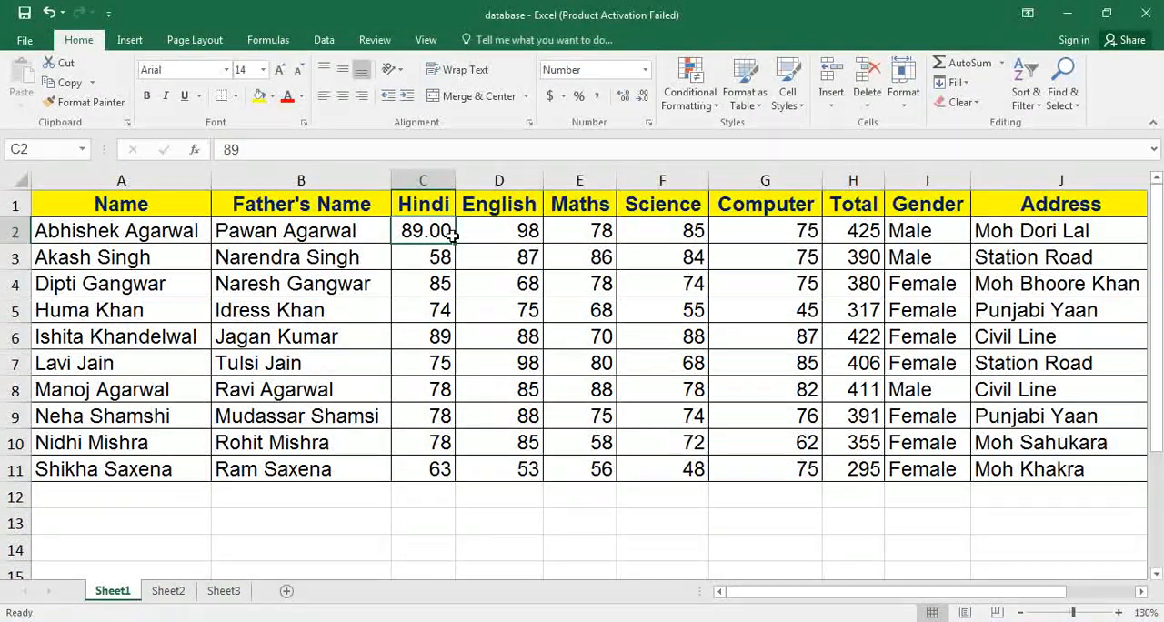
pyautogui.click(645, 69)
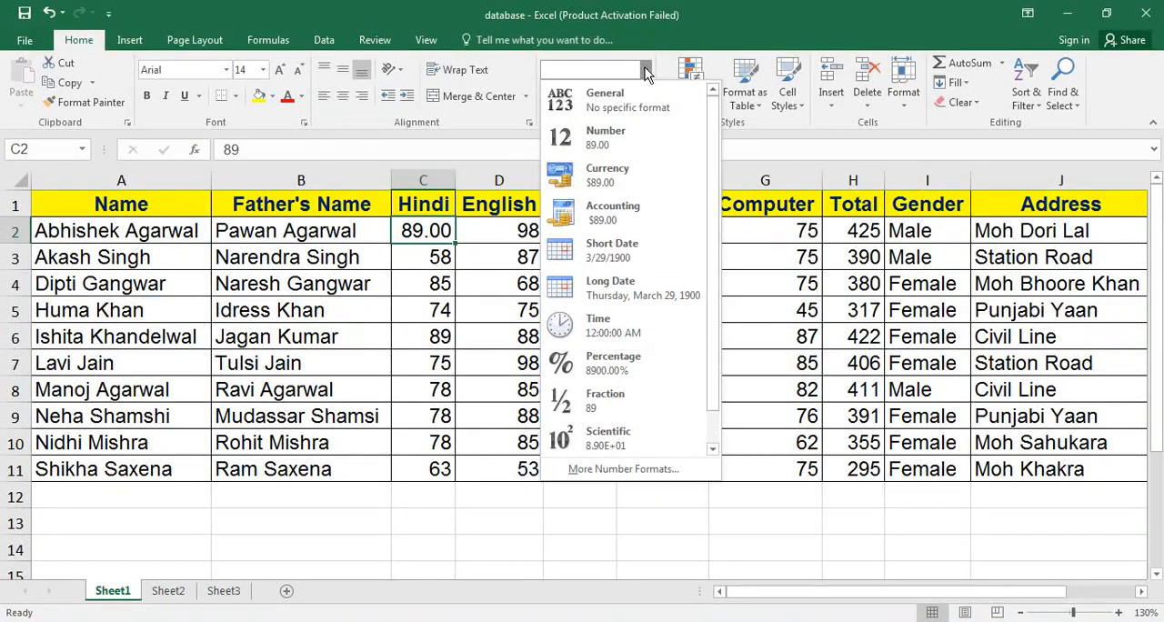
pyautogui.click(610, 176)
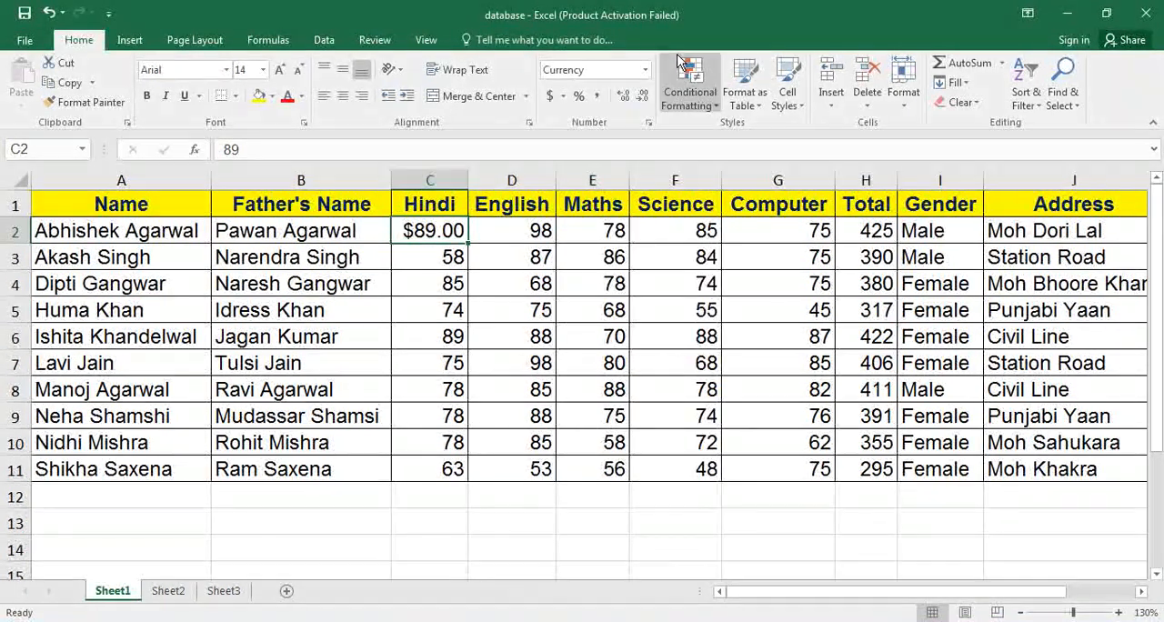
pyautogui.click(646, 70)
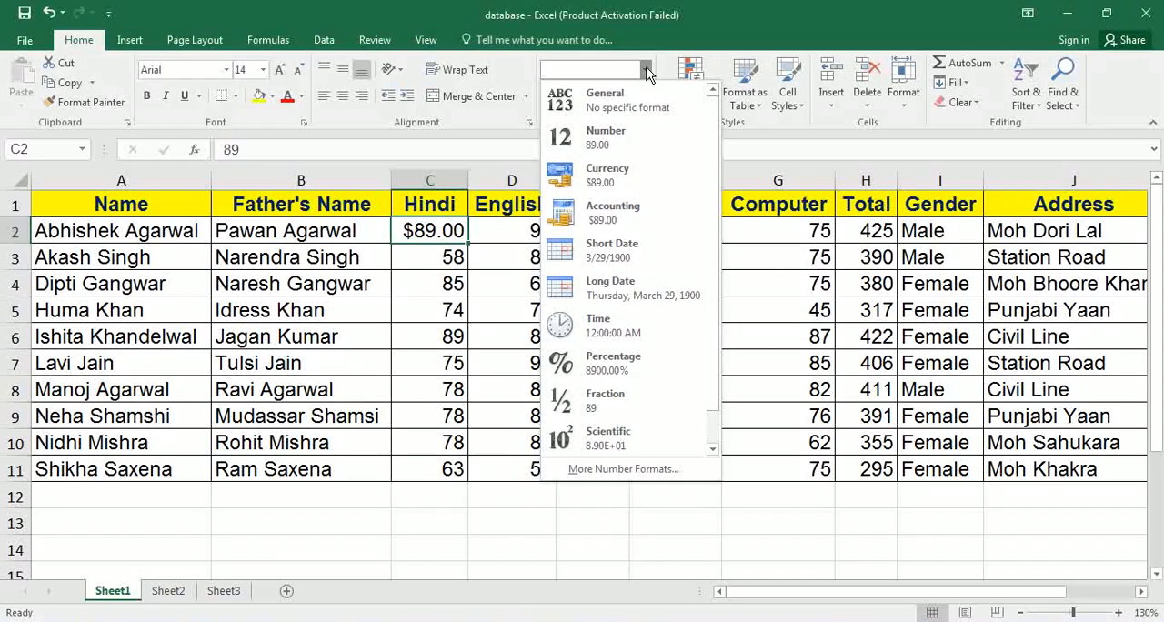
pyautogui.click(618, 207)
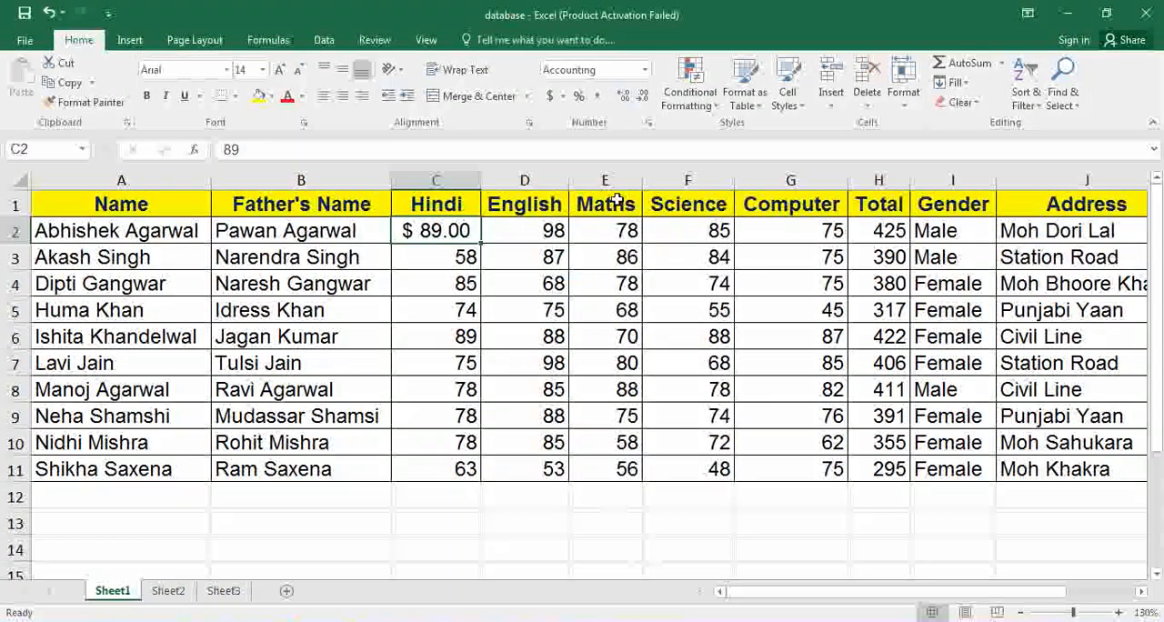
# Open the detailed number format settings for cell C3 and choose the Currency category.
pyautogui.click(448, 263)
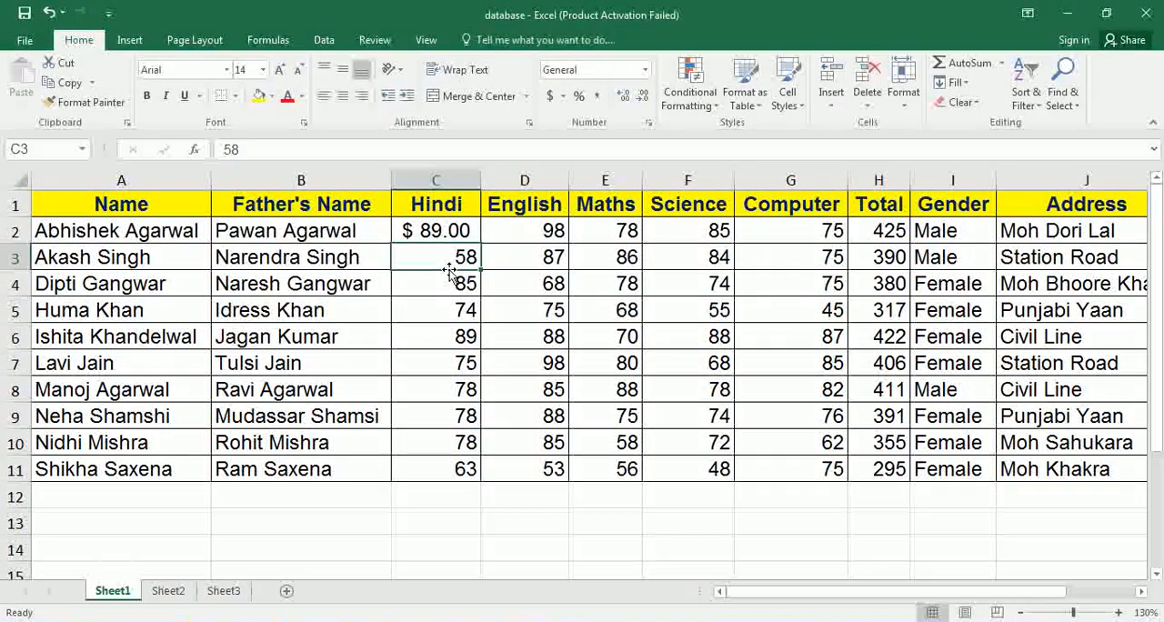
pyautogui.click(644, 72)
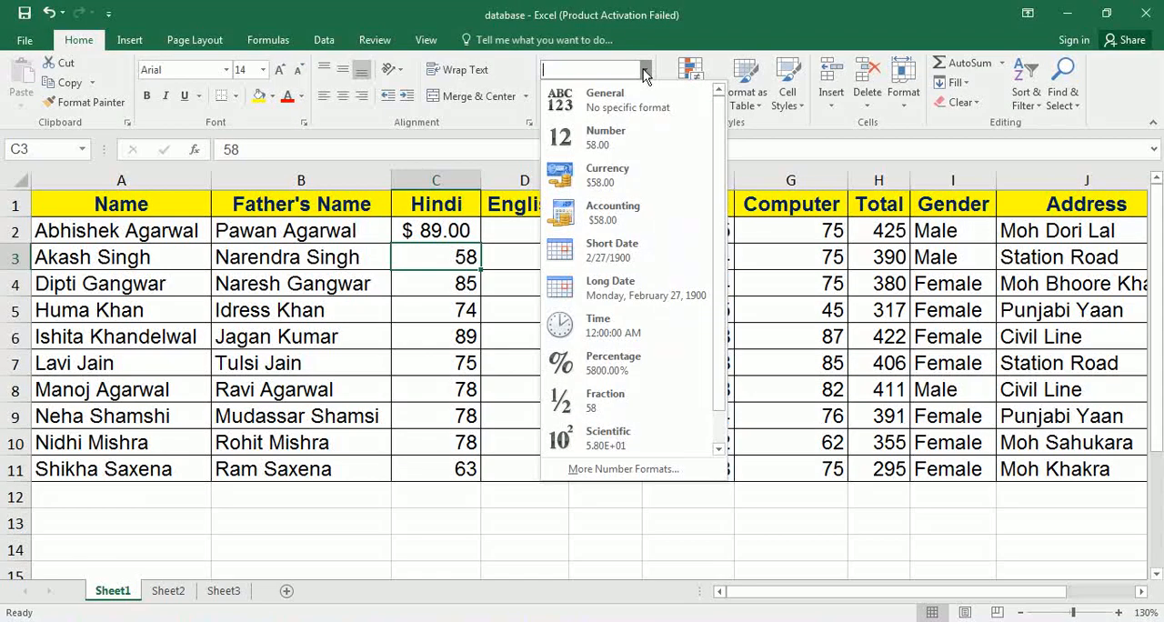
pyautogui.click(626, 469)
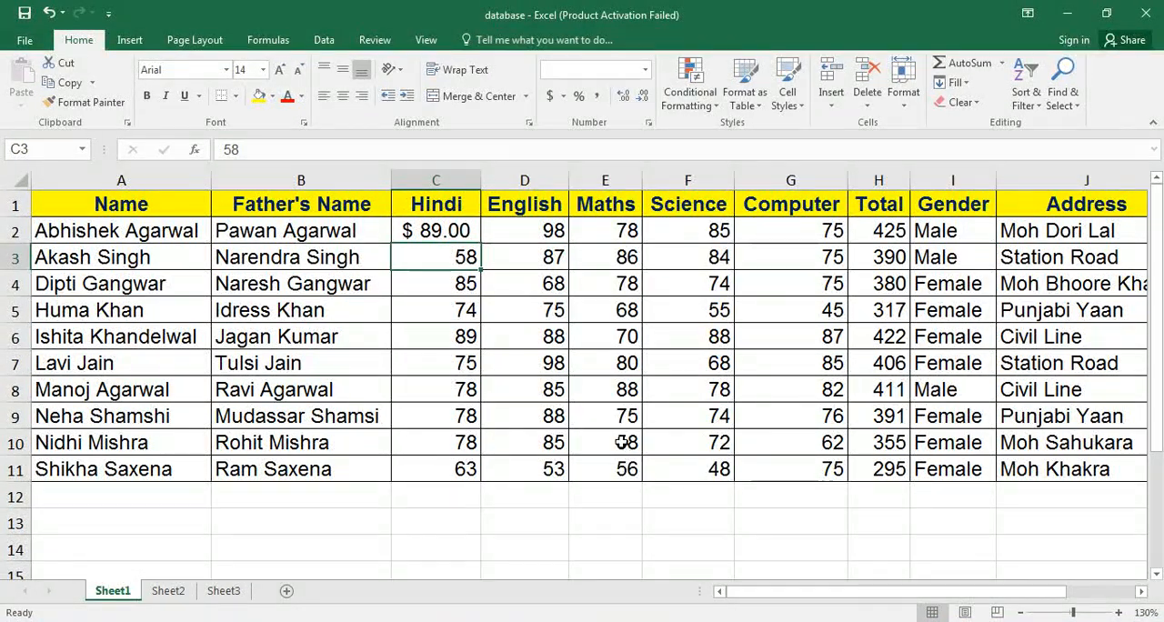
pyautogui.moveTo(574, 170); pyautogui.dragTo(734, 111)
pyautogui.click(553, 204)
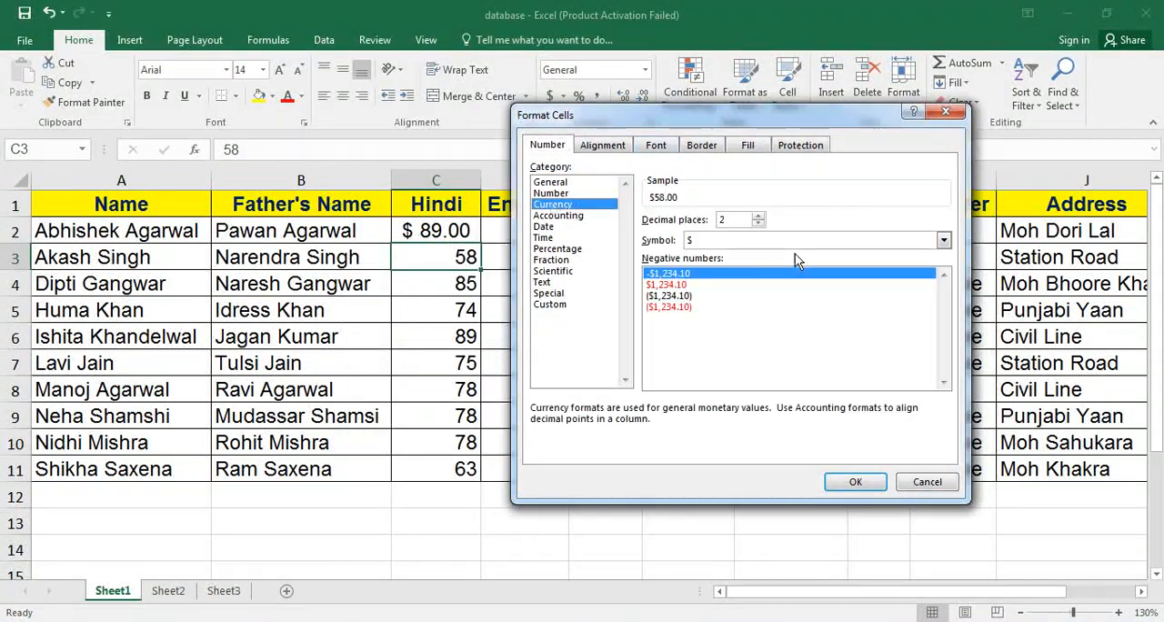
# Set the currency symbol for cell C3 to the Hindi rupee symbol and apply the format.
pyautogui.click(944, 241)
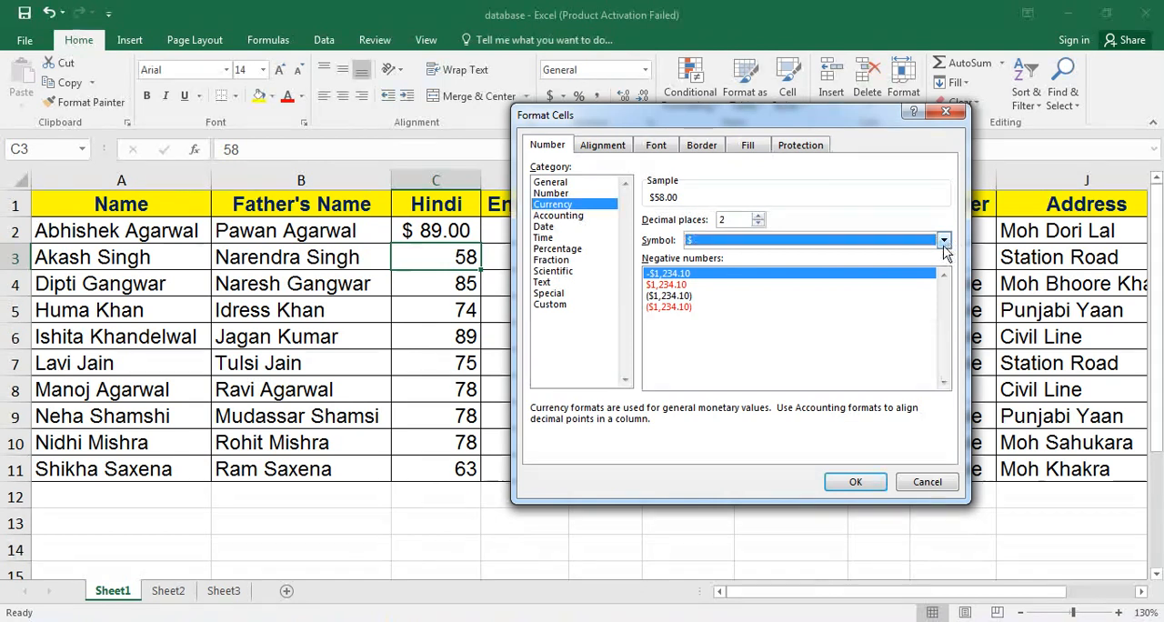
pyautogui.click(945, 309)
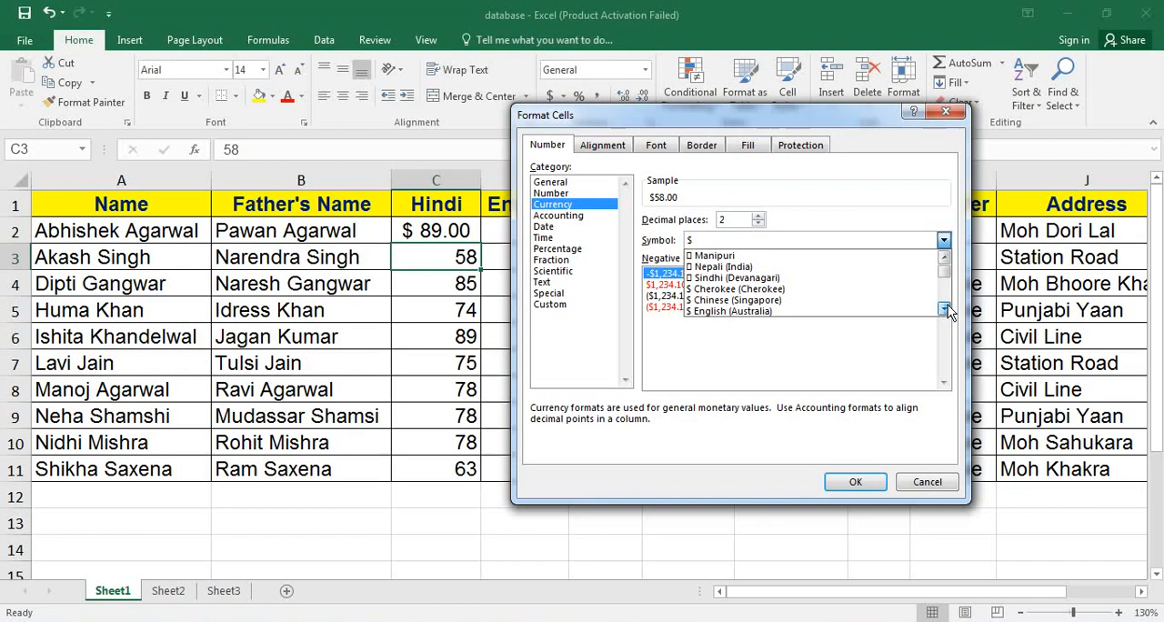
pyautogui.moveTo(947, 310); pyautogui.dragTo(945, 313)
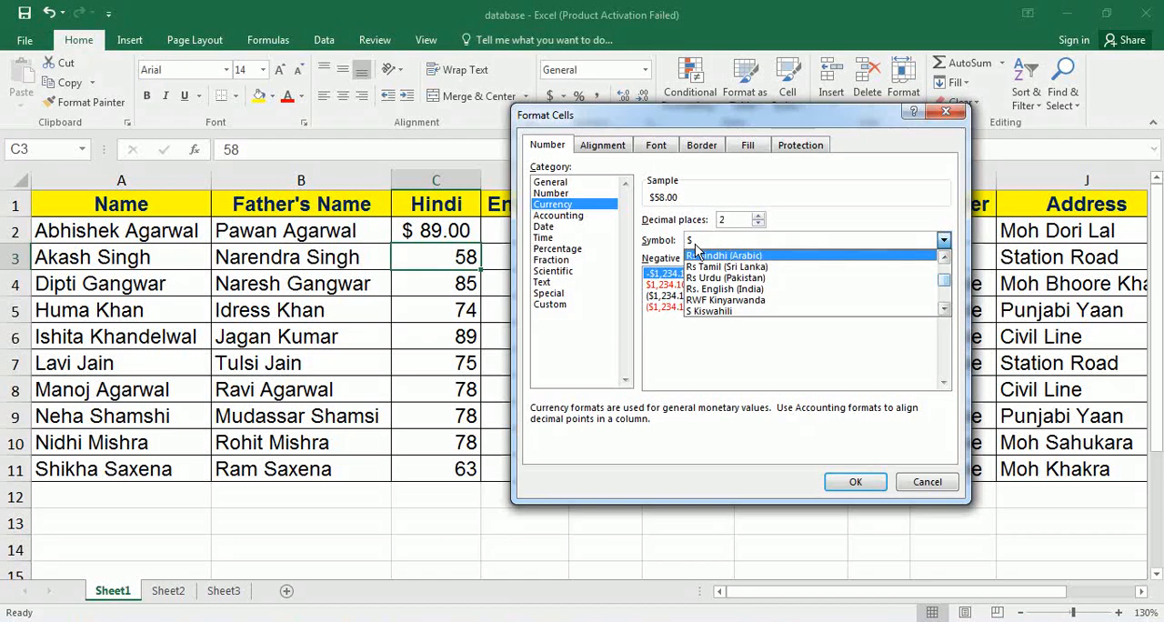
pyautogui.click(944, 257)
pyautogui.click(944, 258)
pyautogui.click(944, 258)
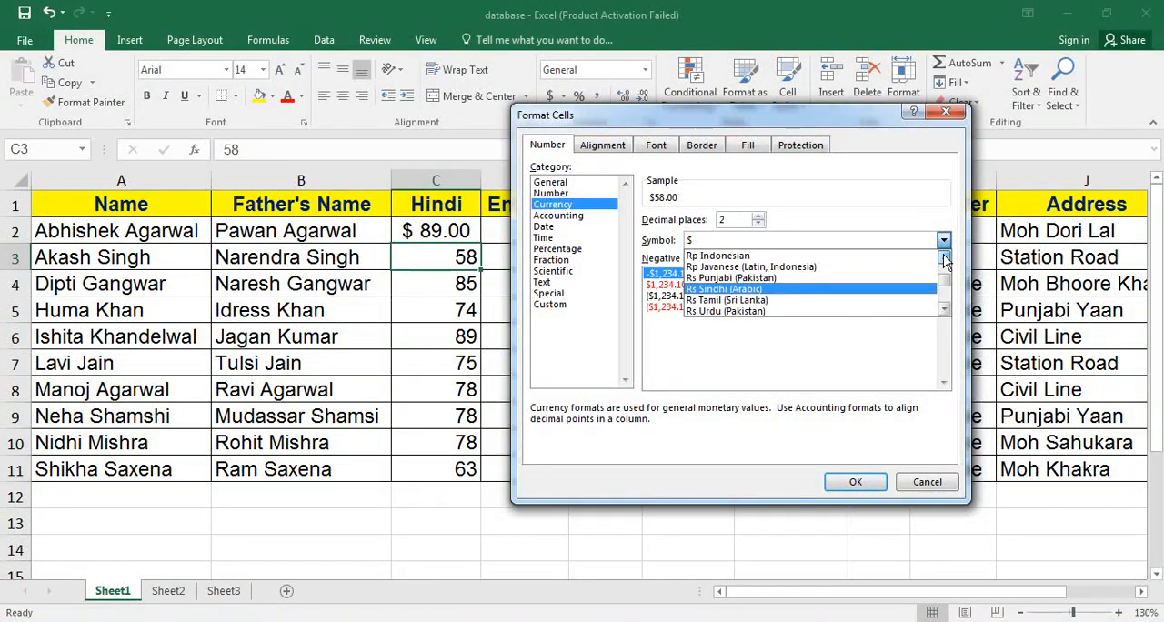
pyautogui.click(944, 258)
pyautogui.click(944, 257)
pyautogui.click(944, 259)
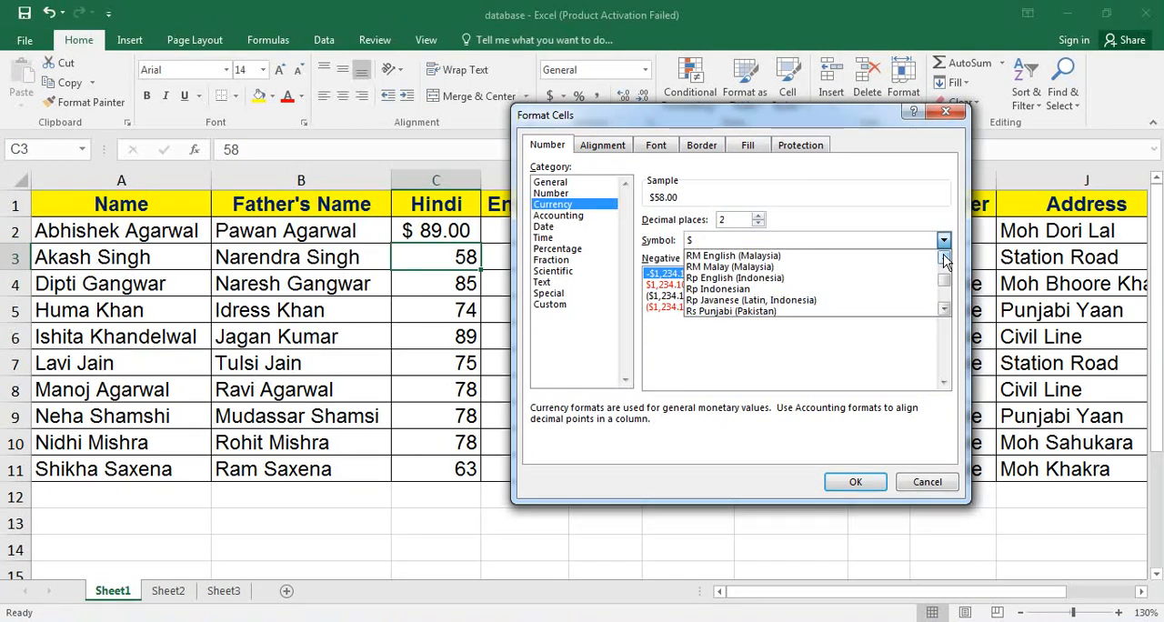
pyautogui.click(944, 311)
pyautogui.click(944, 311)
pyautogui.click(944, 311)
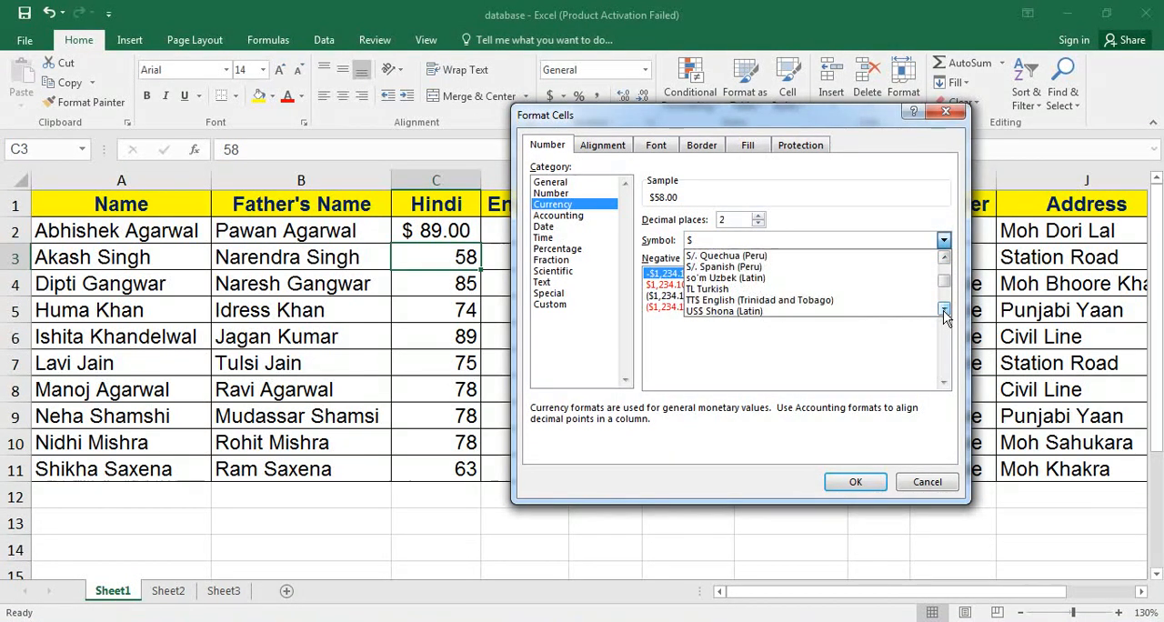
pyautogui.click(944, 311)
pyautogui.click(944, 311)
pyautogui.click(944, 311)
pyautogui.click(944, 311)
pyautogui.click(944, 311)
pyautogui.click(944, 311)
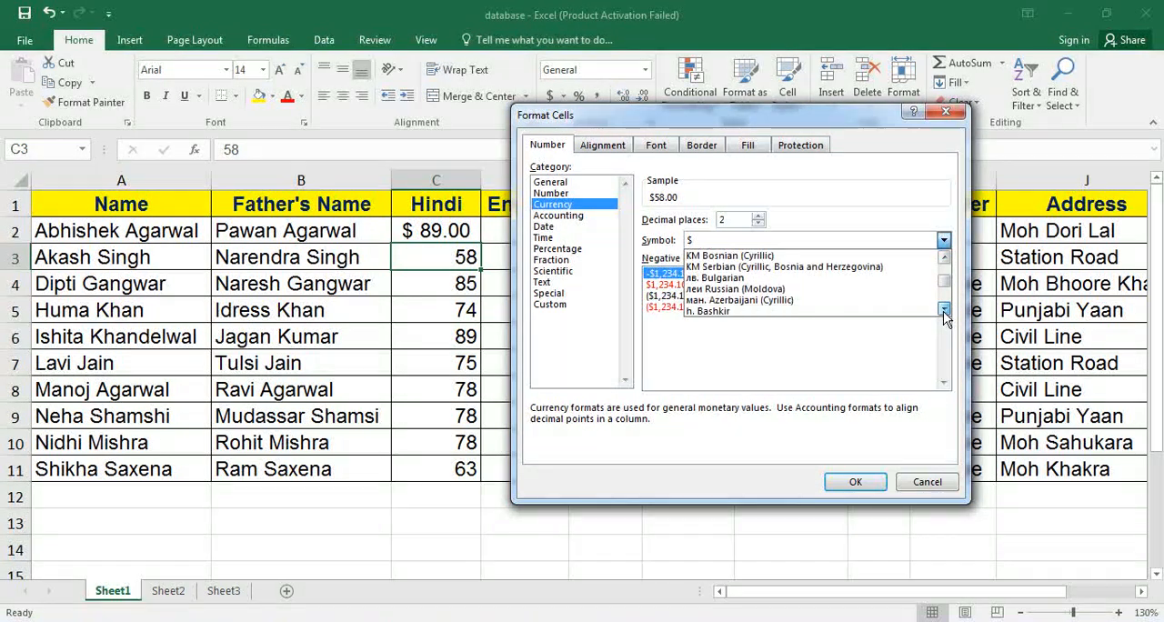
pyautogui.click(944, 311)
pyautogui.click(944, 311)
pyautogui.click(944, 311)
pyautogui.click(944, 311)
pyautogui.click(944, 311)
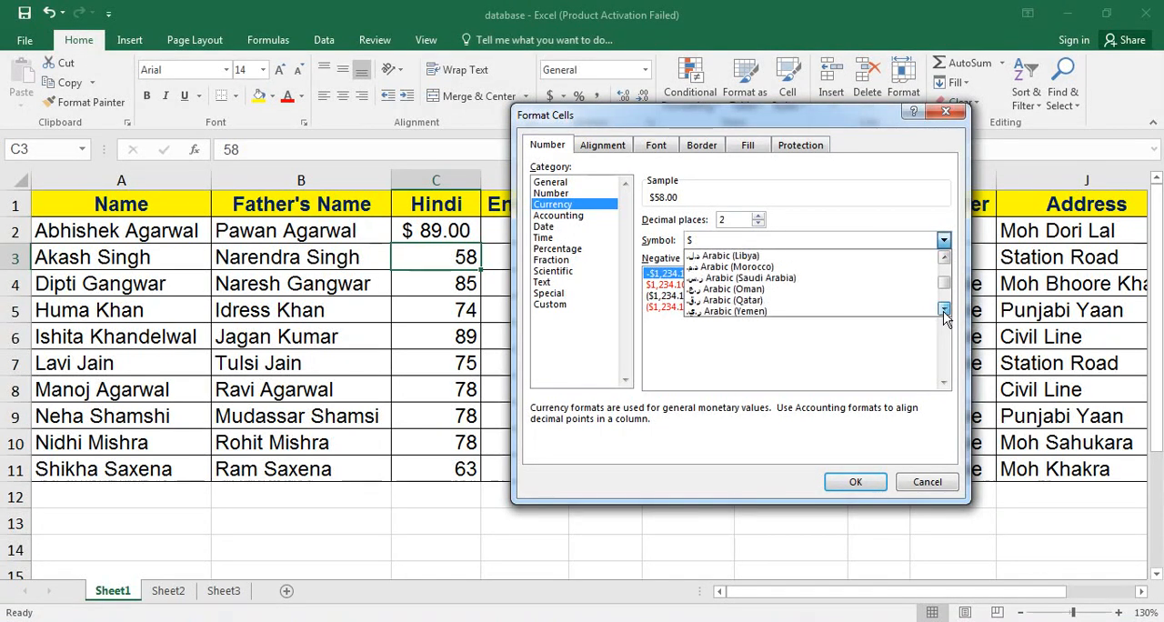
pyautogui.click(944, 311)
pyautogui.click(945, 311)
pyautogui.click(944, 311)
pyautogui.click(945, 311)
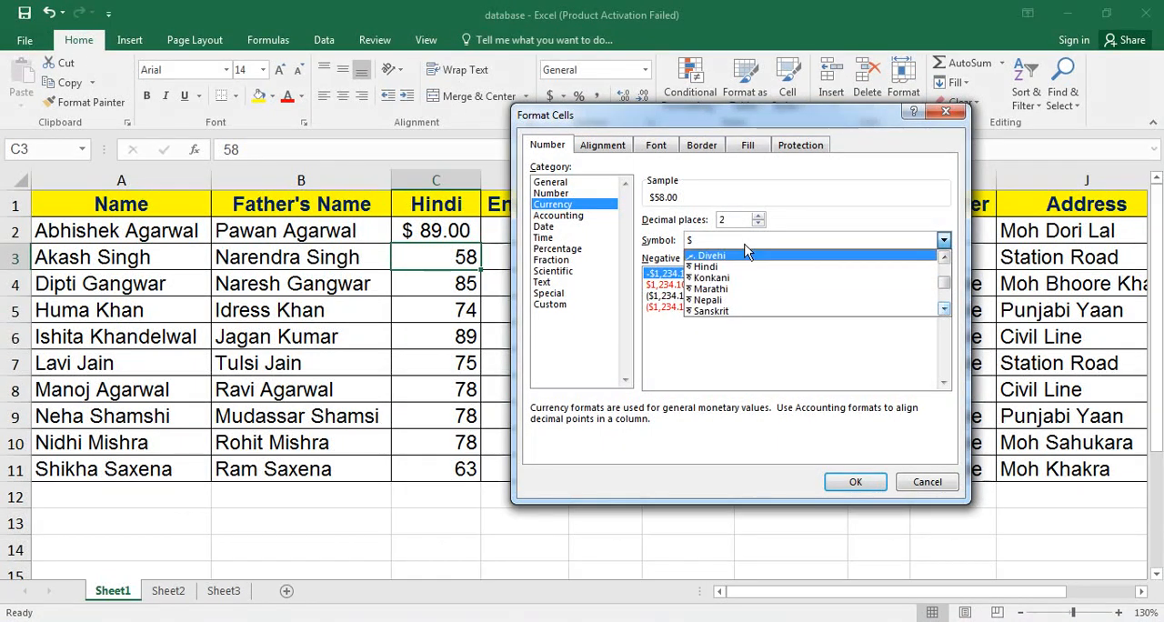
pyautogui.click(712, 270)
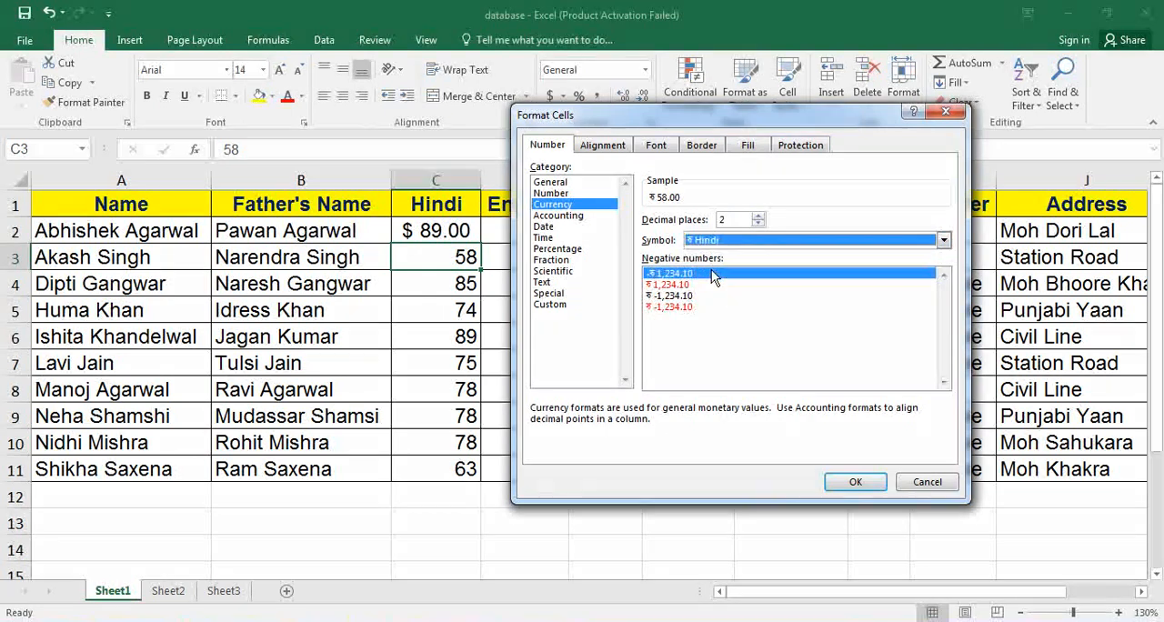
pyautogui.click(851, 482)
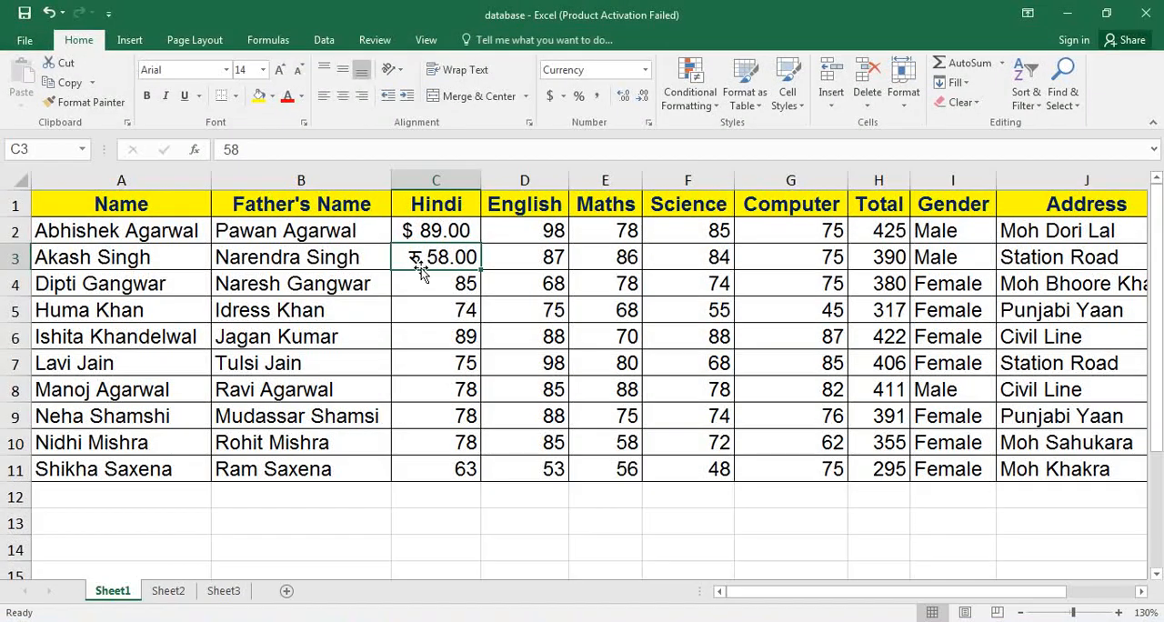
# Copy the rupee currency format from cell C3 to C4 with Format Painter.
pyautogui.click(83, 102)
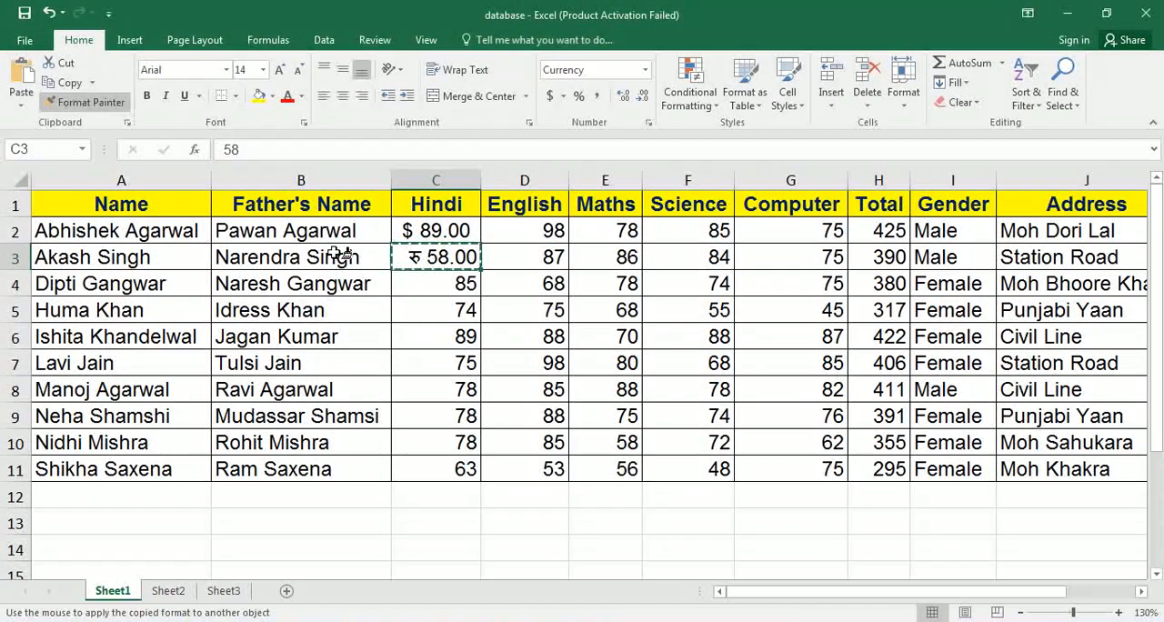
pyautogui.click(435, 283)
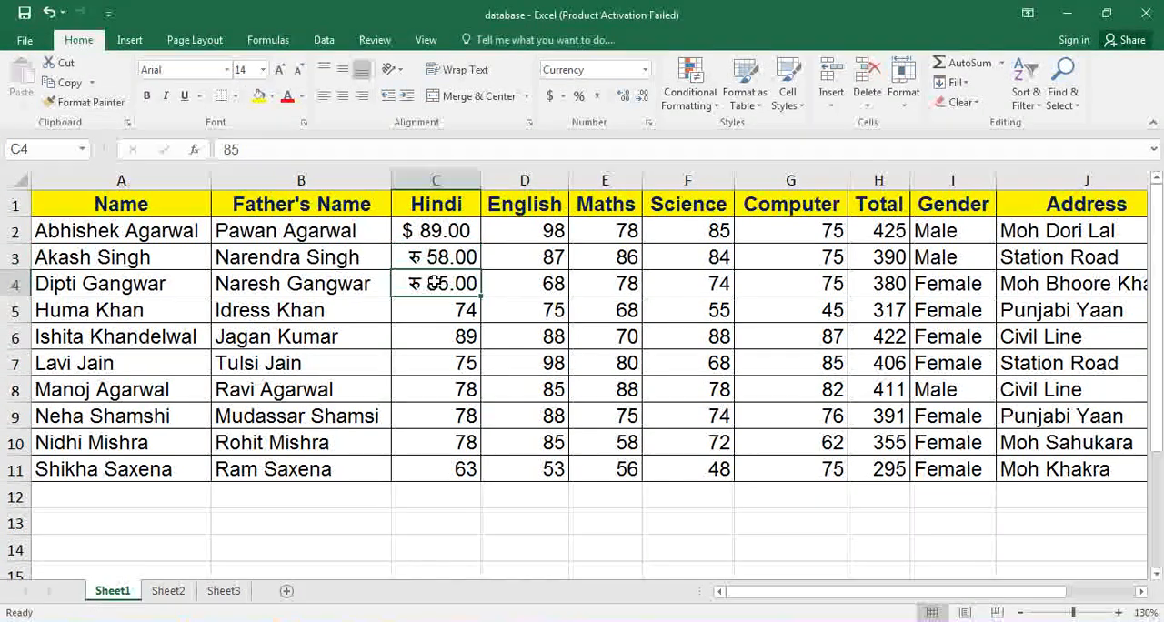
pyautogui.click(443, 329)
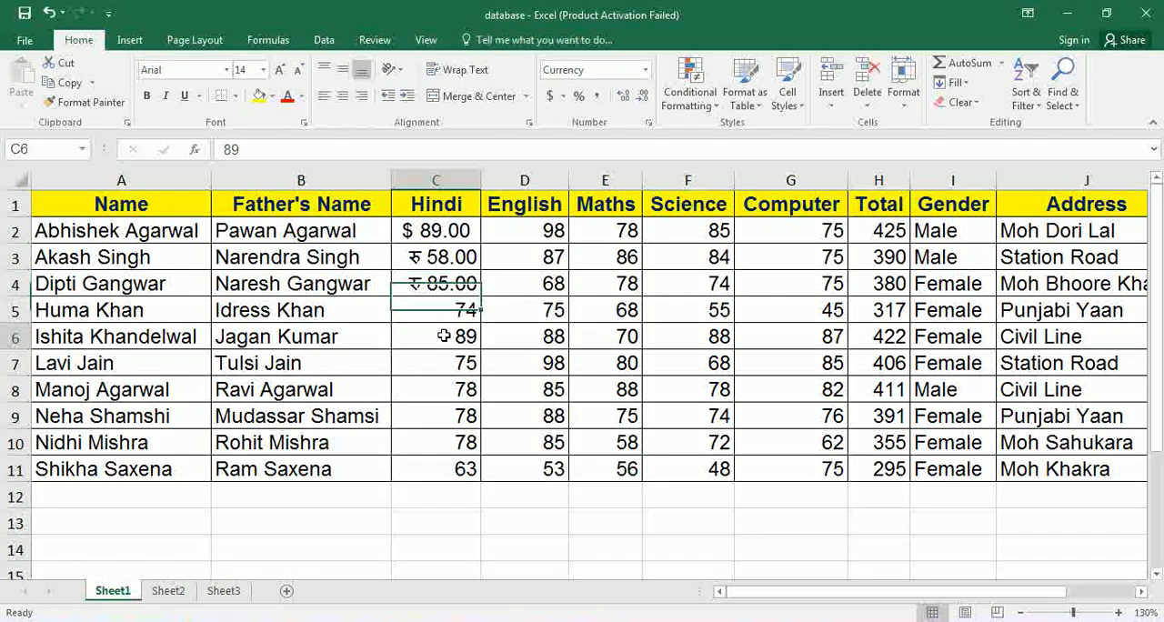
pyautogui.click(644, 70)
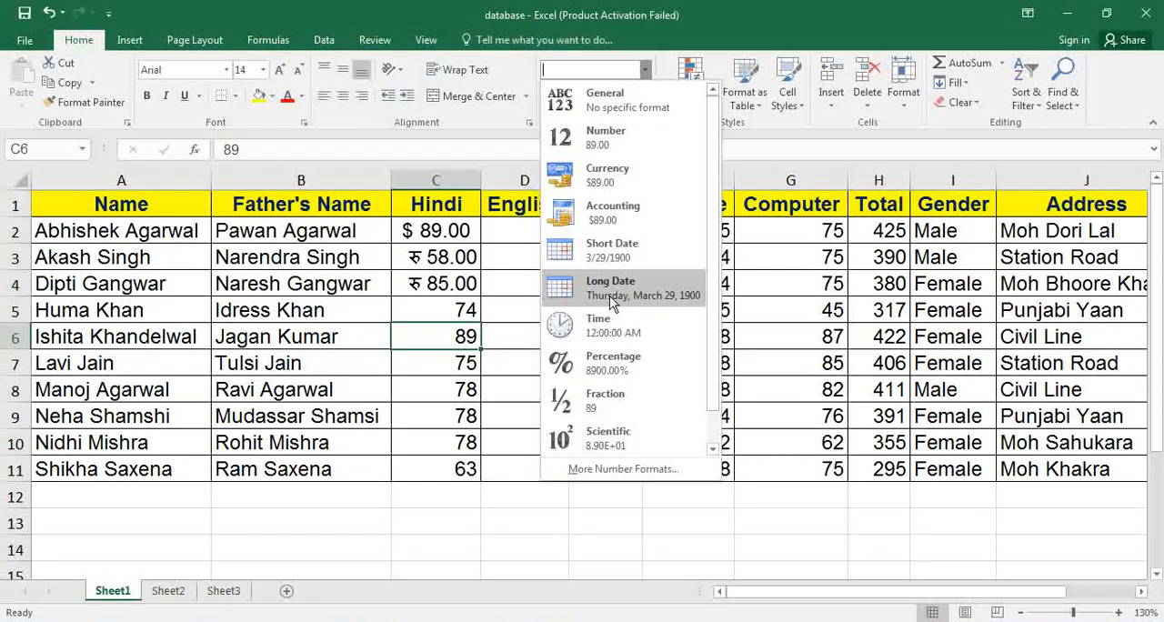
pyautogui.click(428, 525)
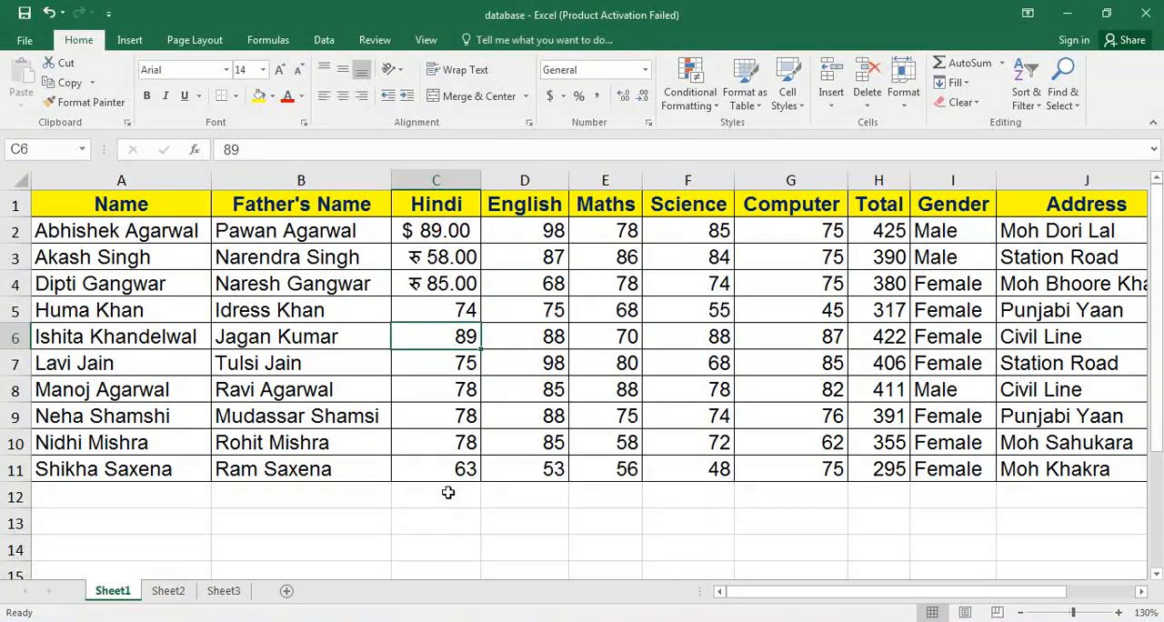
# Enter the date 20-May-2000 in cell C12 below the Hindi marks.
pyautogui.click(449, 492)
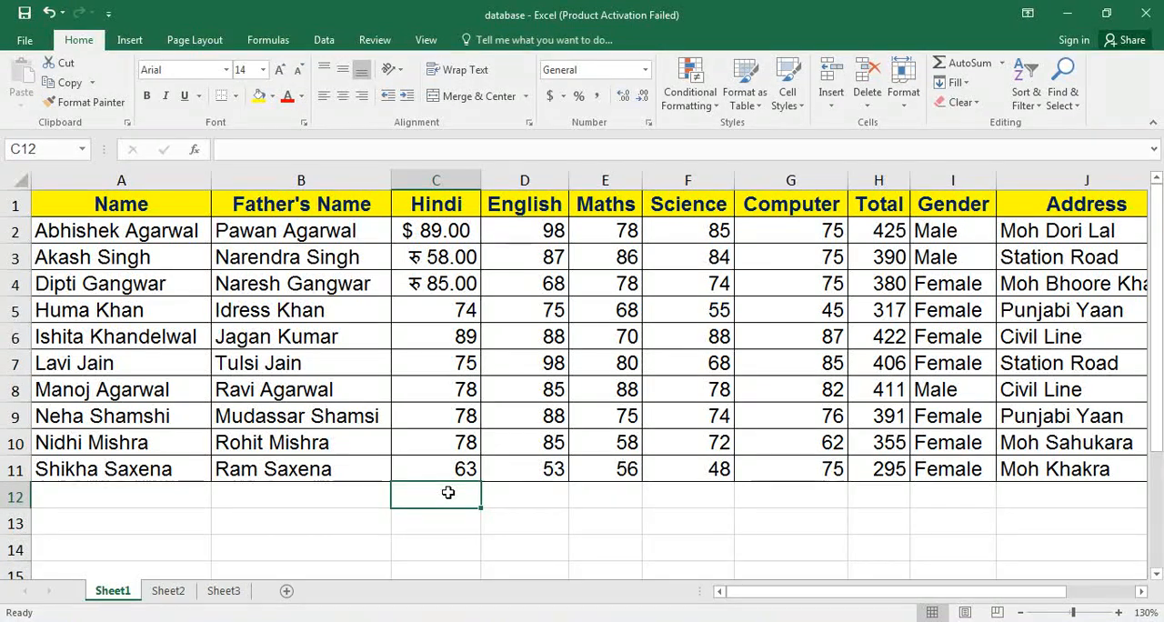
pyautogui.write('20-')
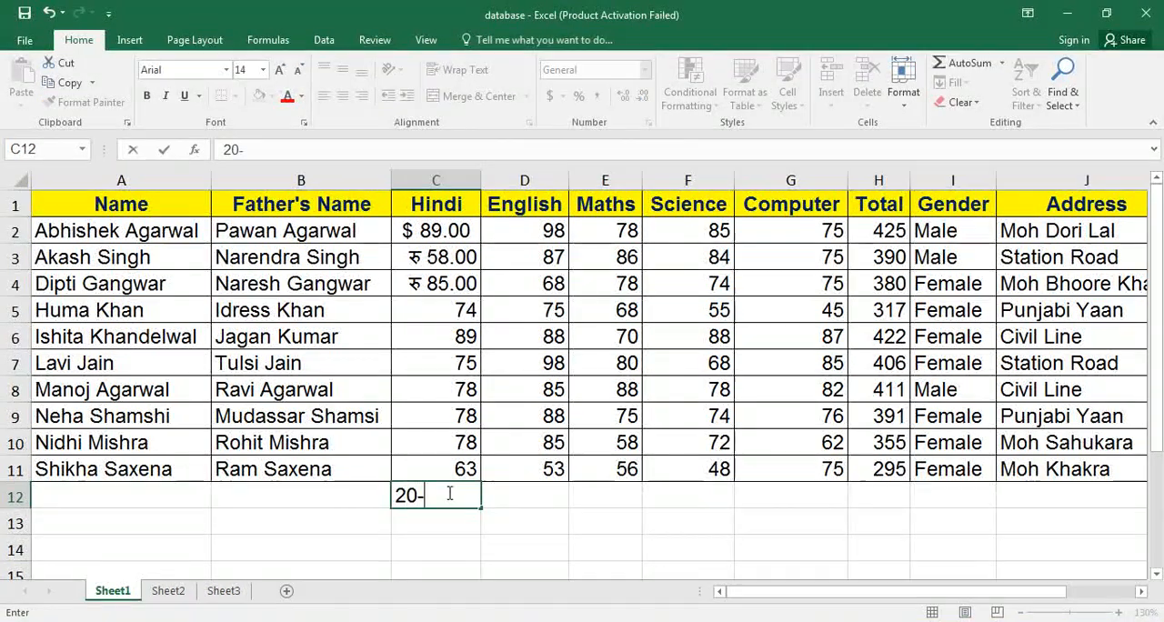
pyautogui.write('May')
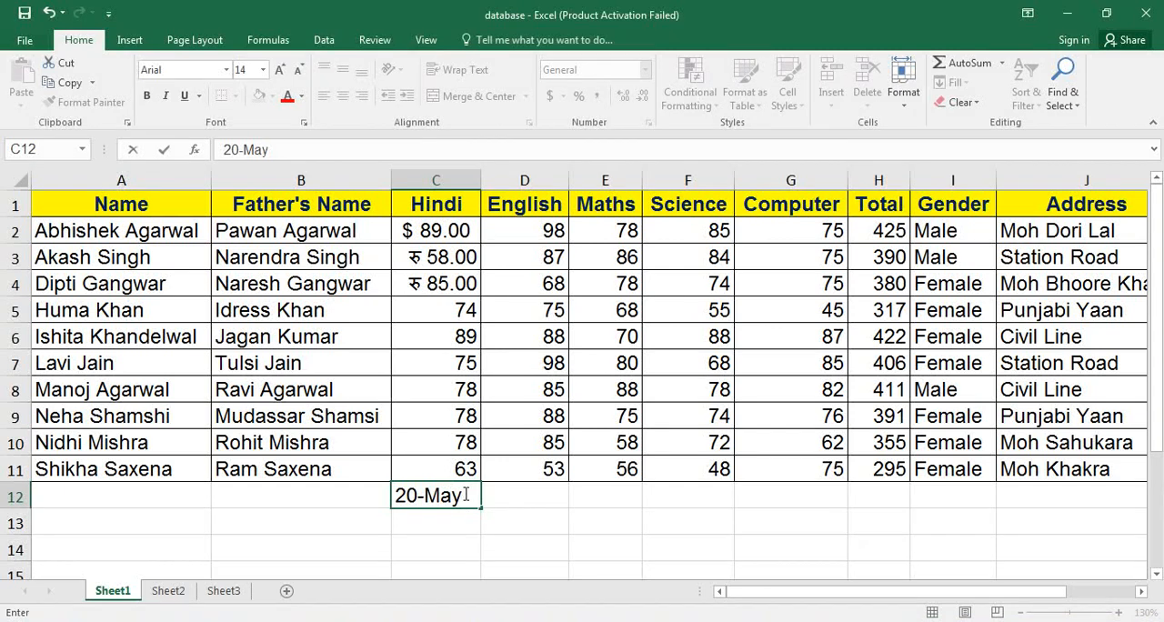
pyautogui.write('-')
pyautogui.write('2000')
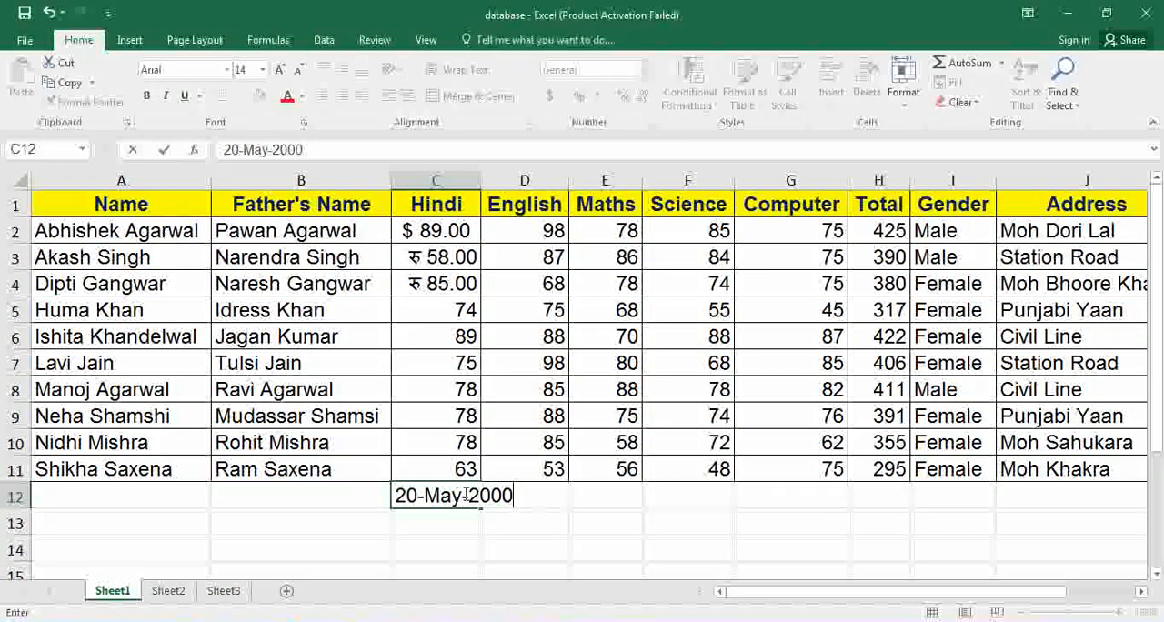
pyautogui.press('Return')
pyautogui.click(465, 494)
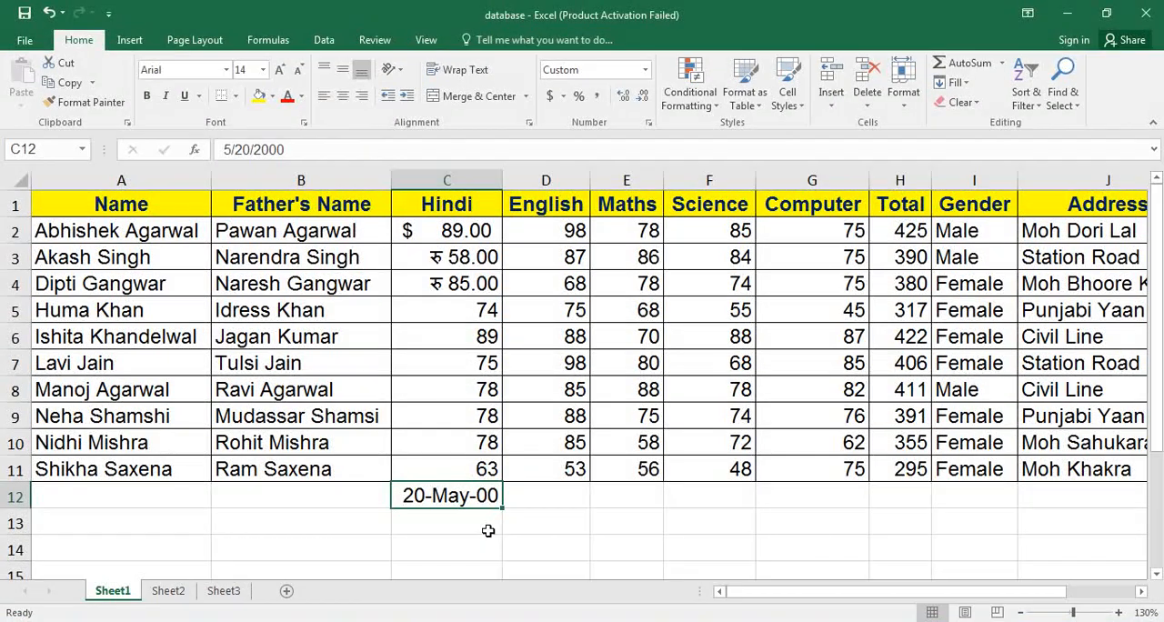
# Change the year of the date in cell C12 to 2005.
pyautogui.doubleClick(494, 495)
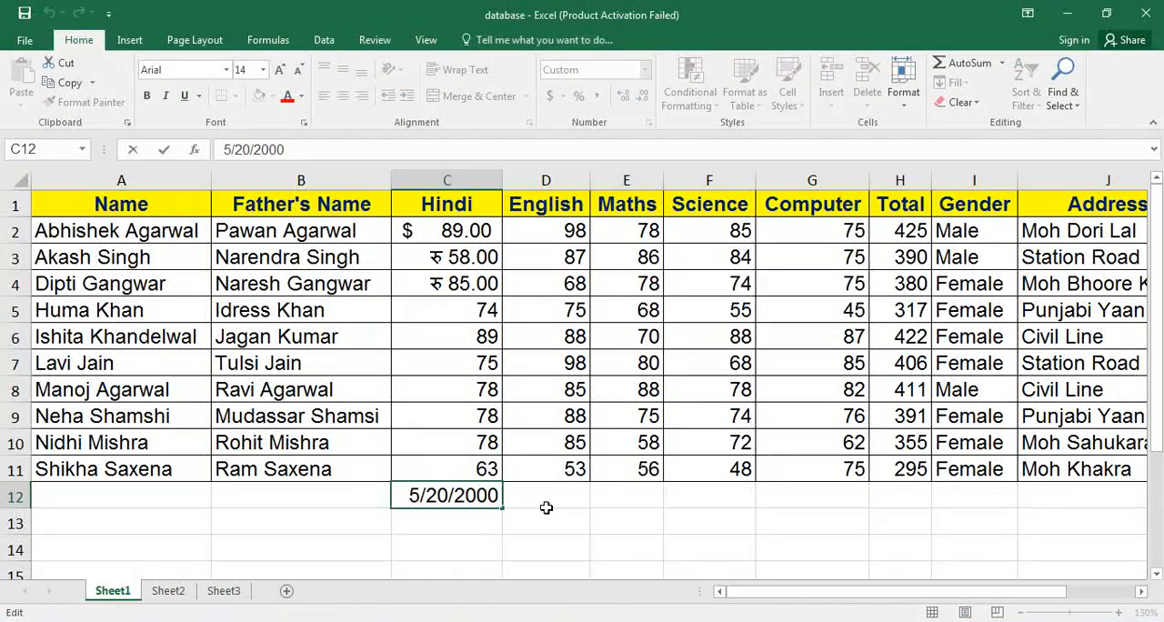
pyautogui.press('BackSpace')
pyautogui.press('BackSpace')
pyautogui.write('0')
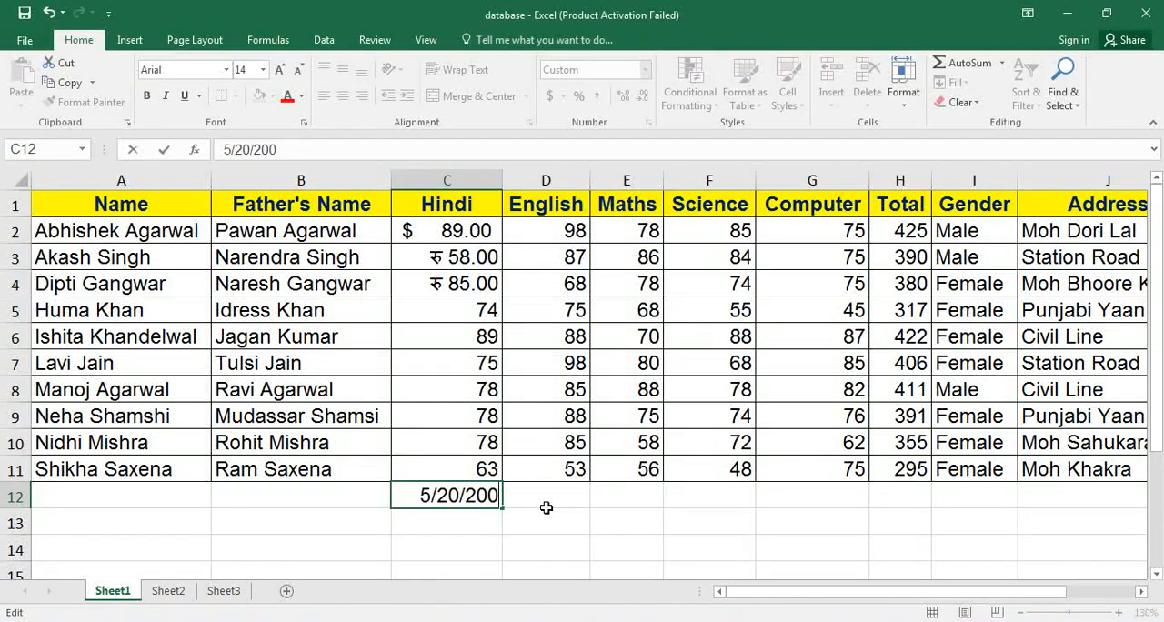
pyautogui.write('5')
pyautogui.press('Return')
pyautogui.click(457, 485)
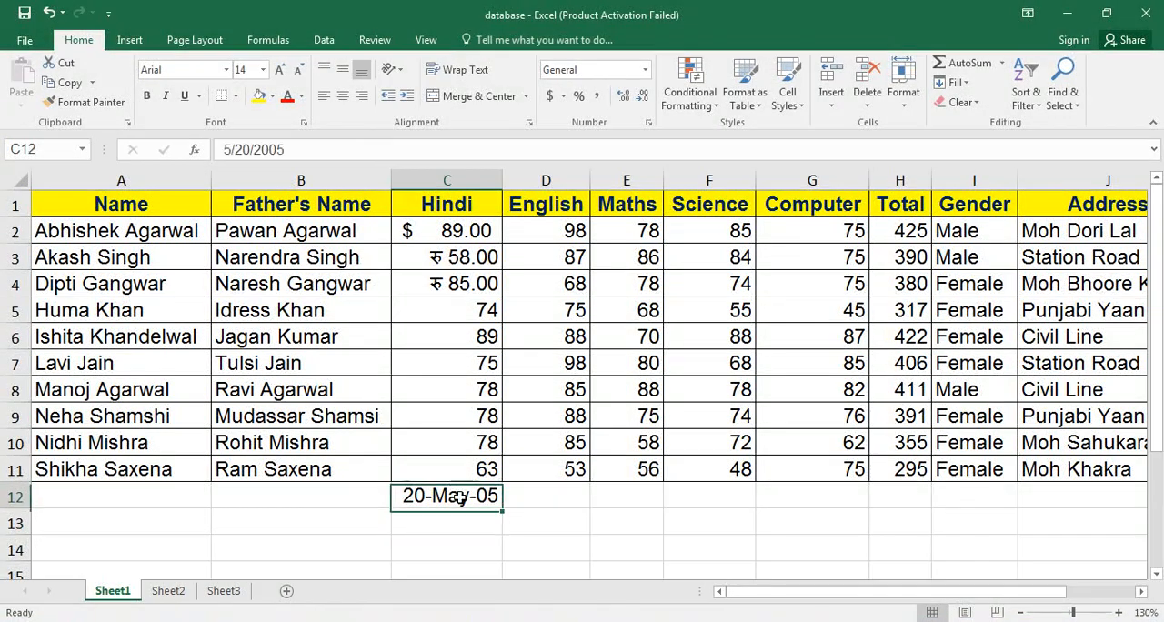
# Apply the Short Date format to the date in cell C12, followed by the Long Date format.
pyautogui.click(643, 70)
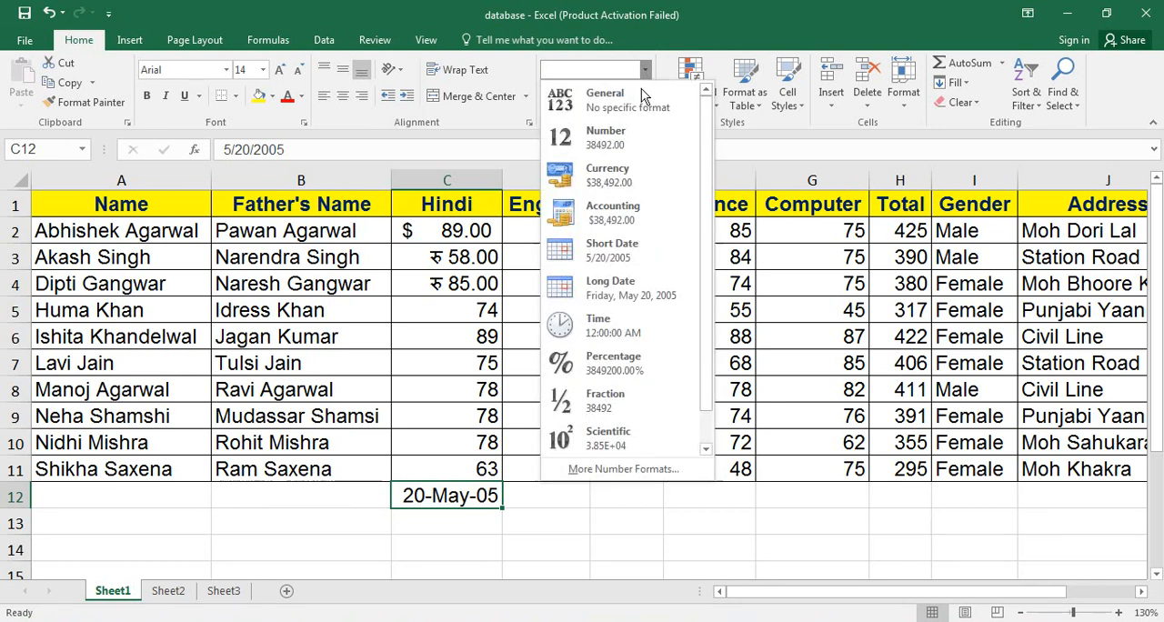
pyautogui.click(638, 258)
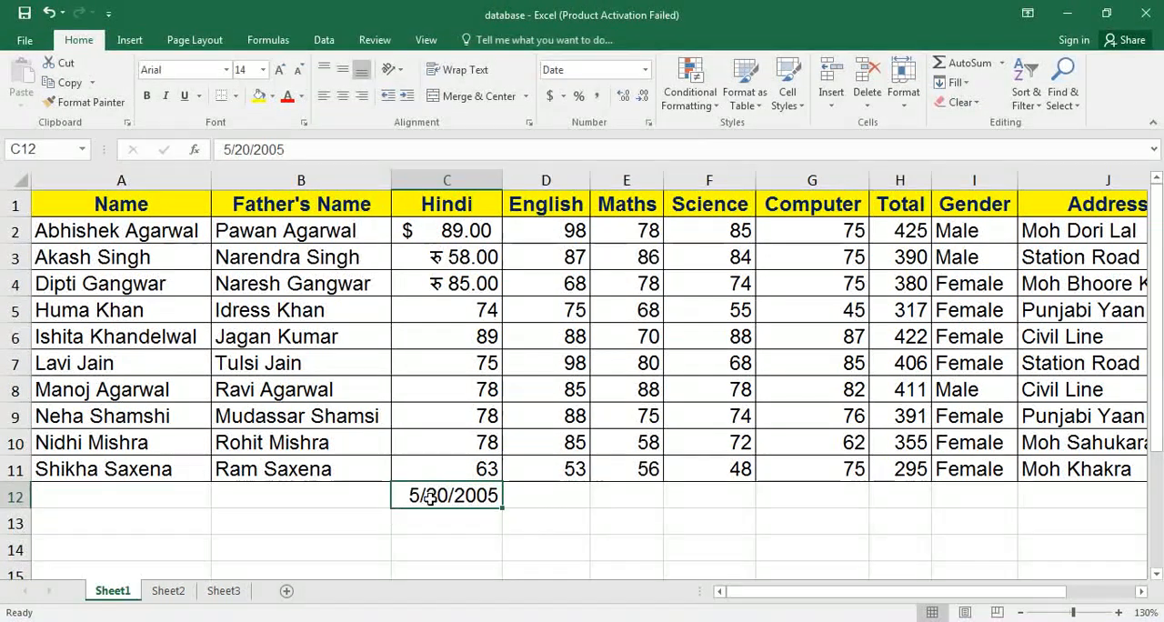
pyautogui.click(646, 70)
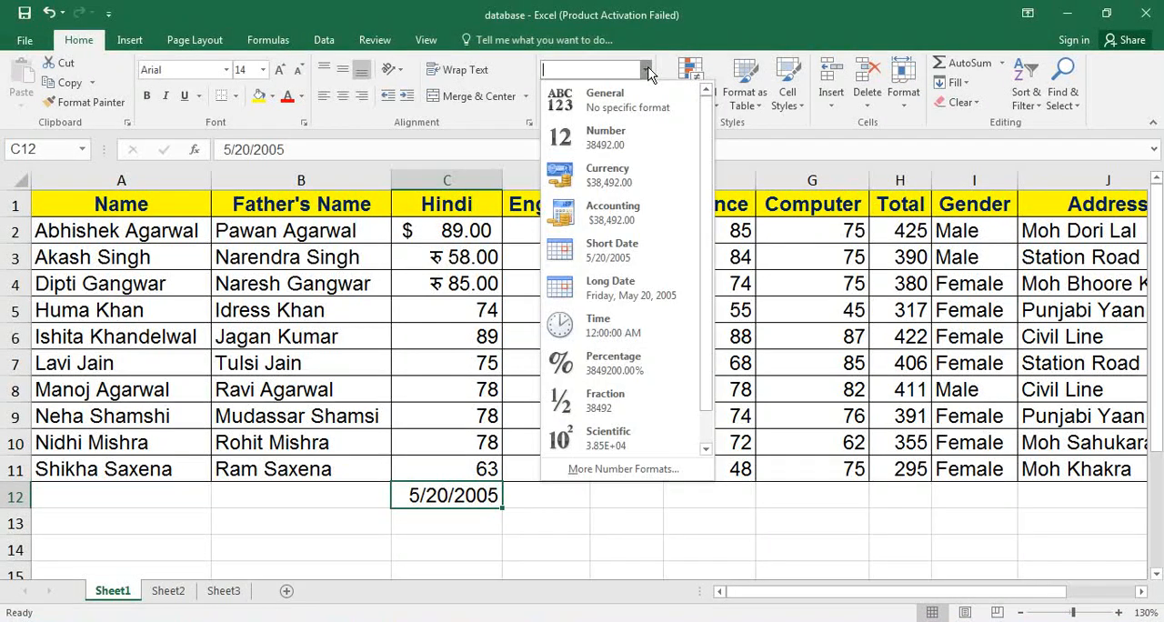
pyautogui.click(611, 284)
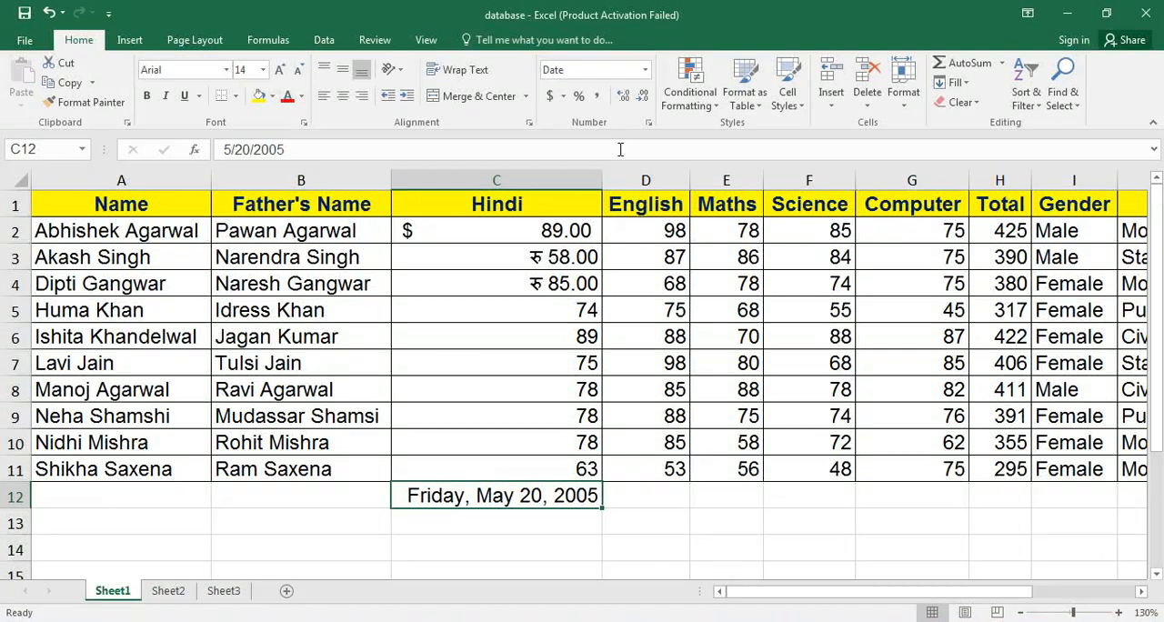
# Delete the date from cell C12 and autofit the width of column C to its contents.
pyautogui.press('Delete')
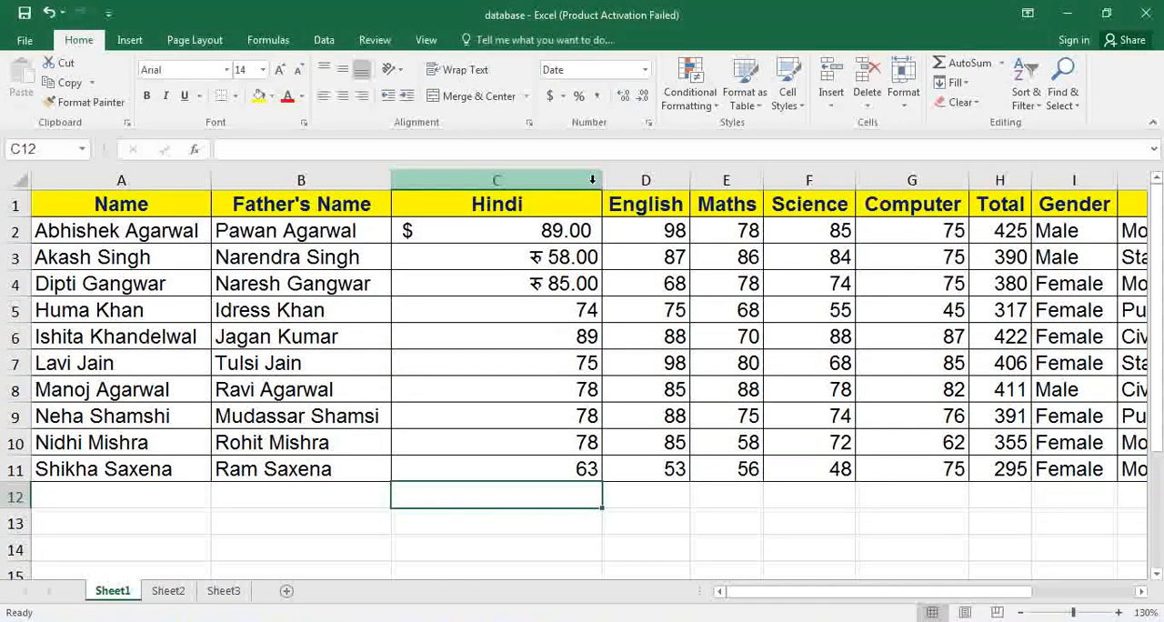
pyautogui.doubleClick(601, 180)
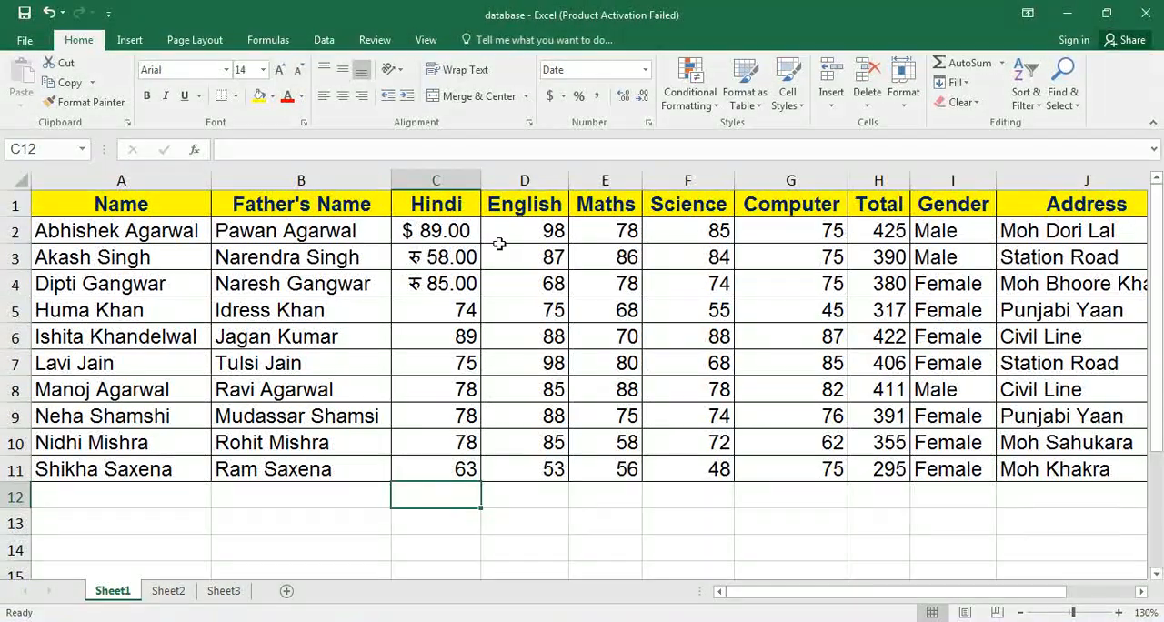
pyautogui.click(646, 70)
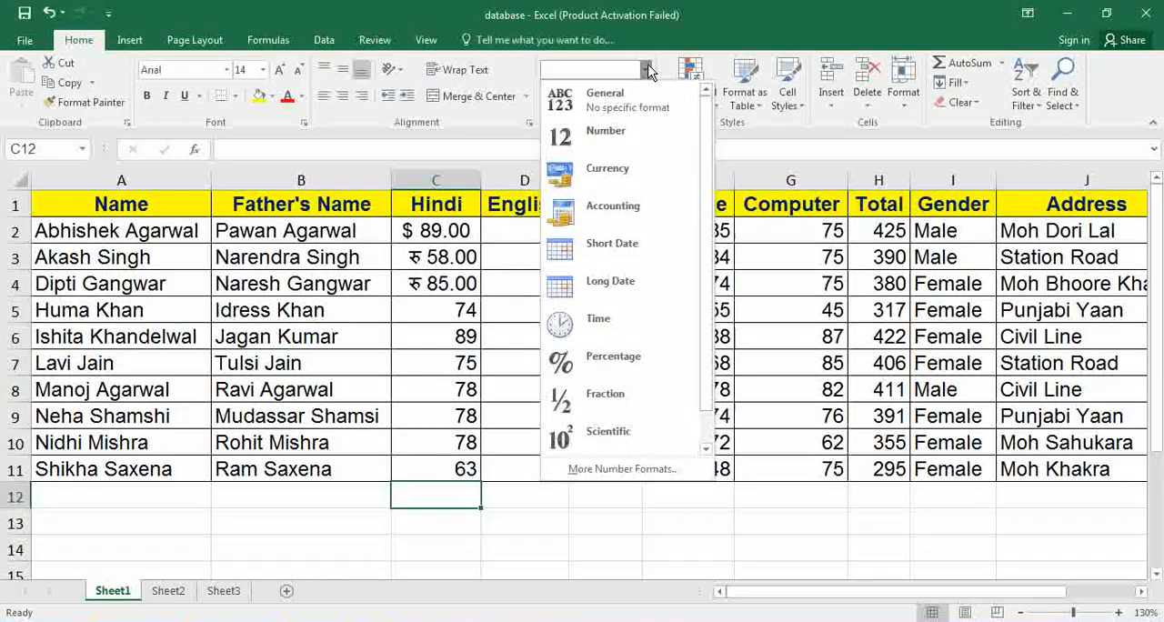
pyautogui.click(415, 361)
# Apply the dollar Accounting format to the Hindi mark in cell C6 and view the other available accounting currencies.
pyautogui.click(428, 340)
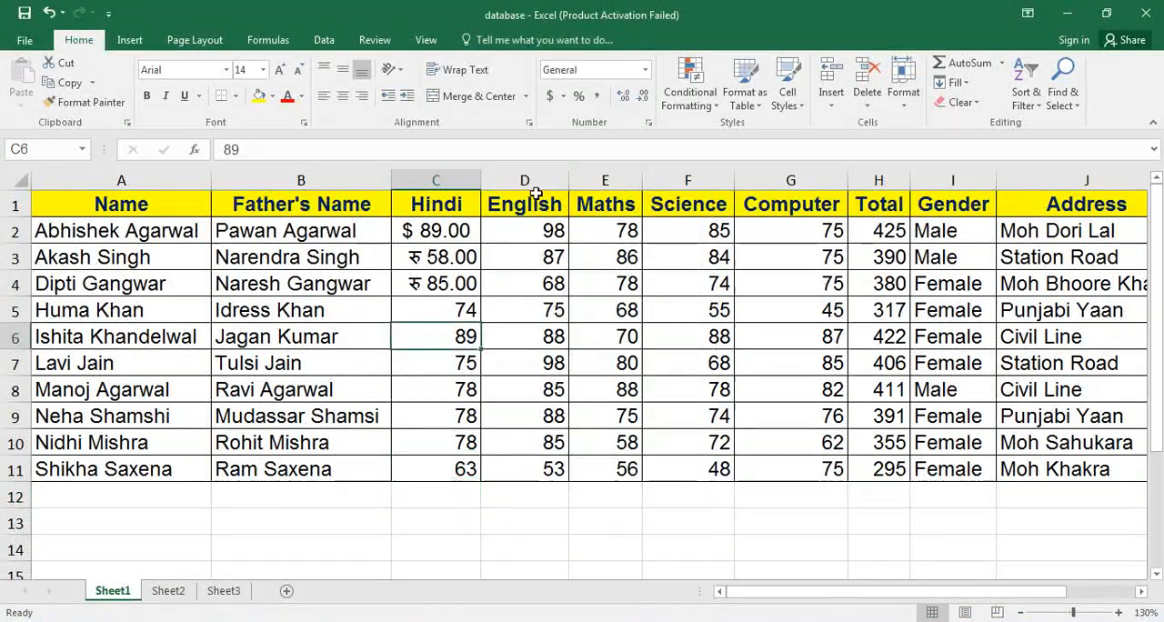
pyautogui.click(551, 97)
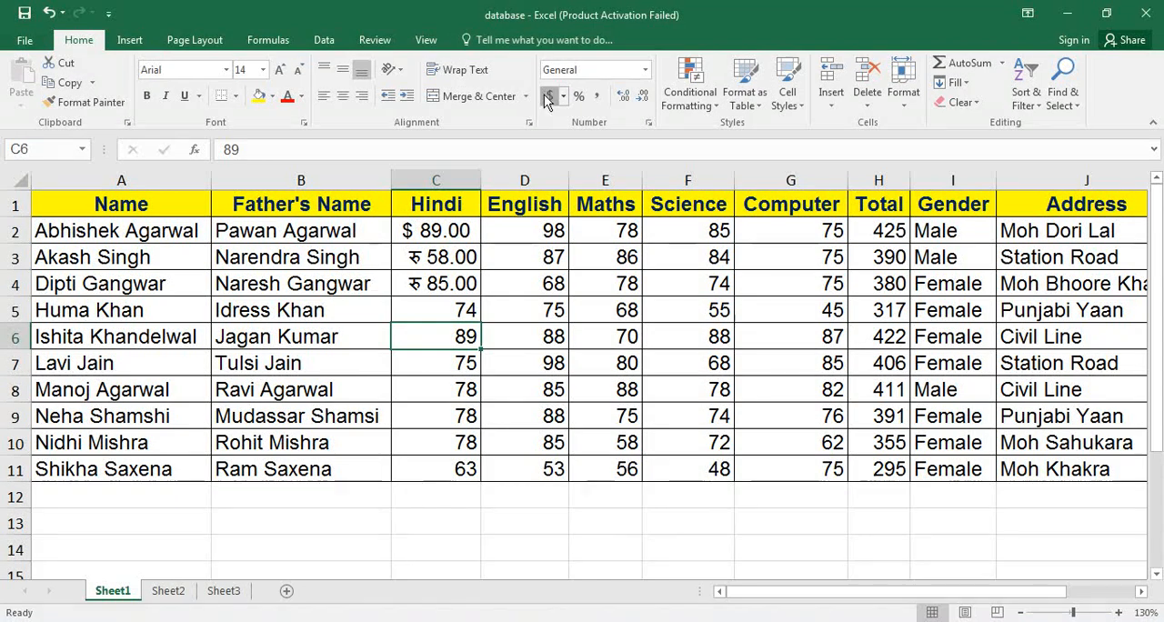
pyautogui.click(564, 96)
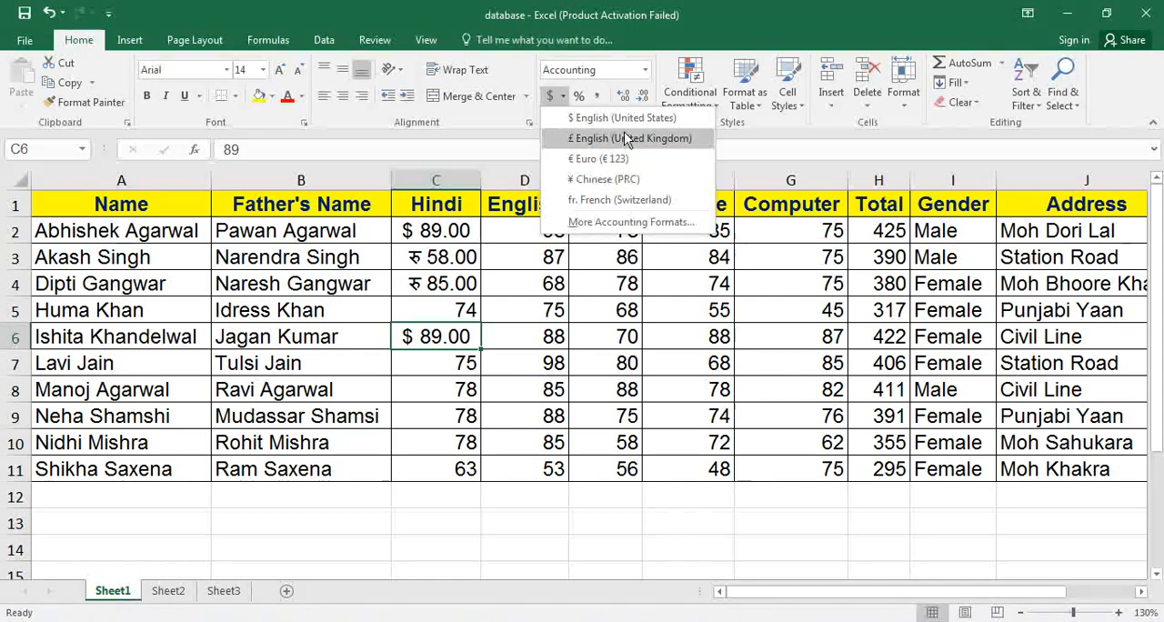
pyautogui.click(435, 300)
# Try the Percent style on the English mark in cell D5 and reset the cell to the General format.
pyautogui.click(516, 311)
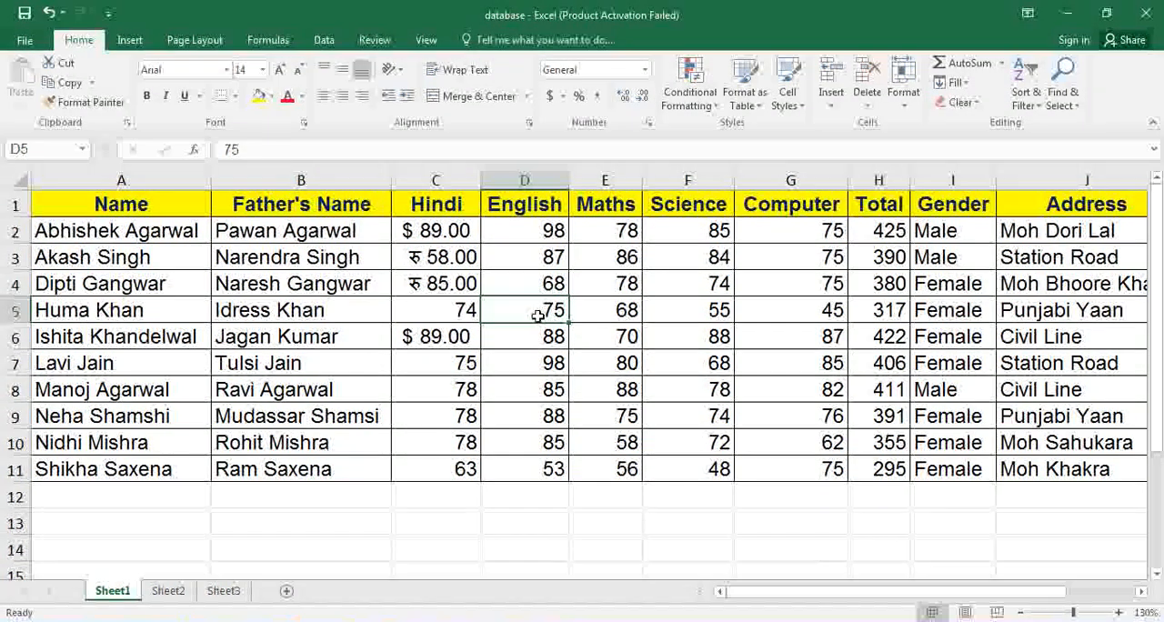
pyautogui.click(578, 99)
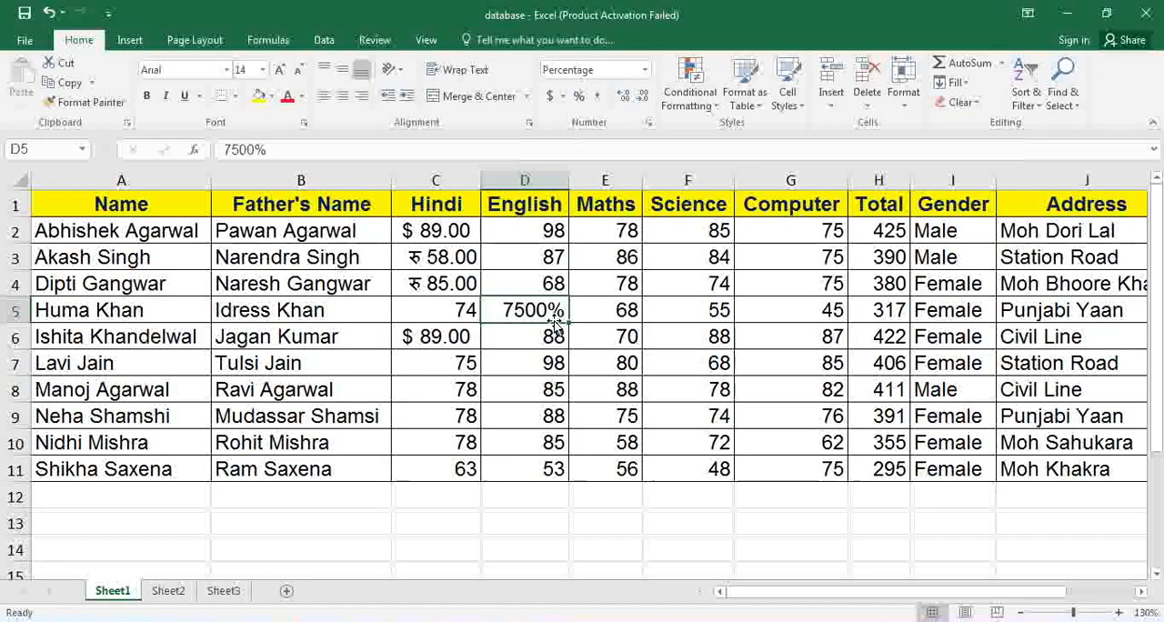
pyautogui.click(645, 70)
pyautogui.click(612, 108)
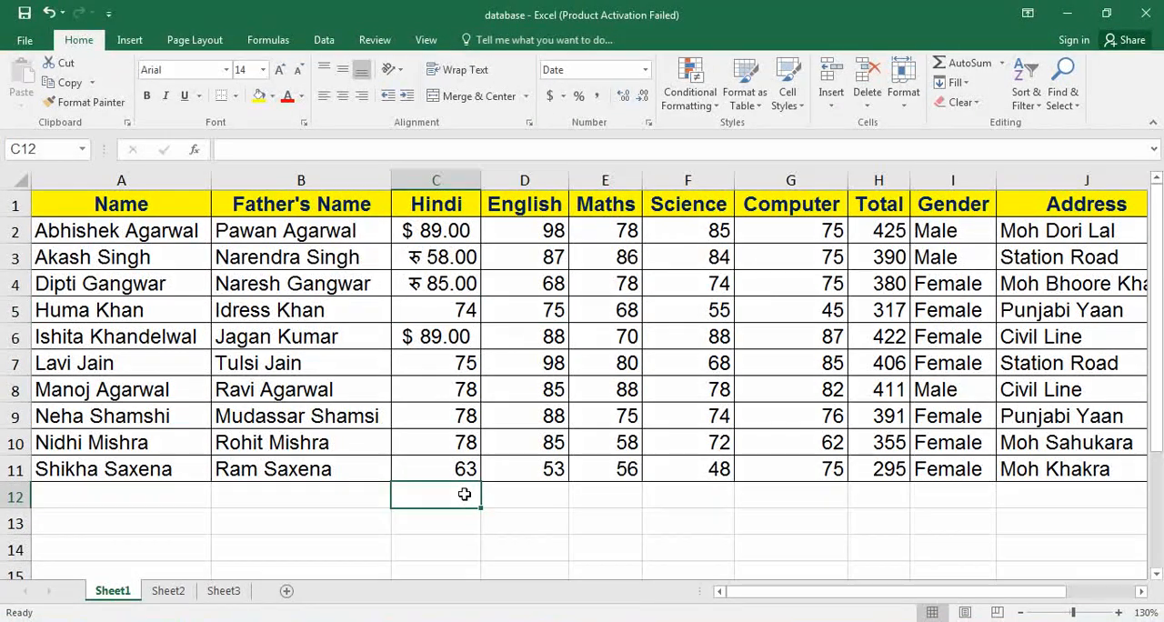
# Apply the Percent style to empty cell C12 and enter 75 in it.
pyautogui.click(579, 96)
pyautogui.write('75')
pyautogui.press('Return')
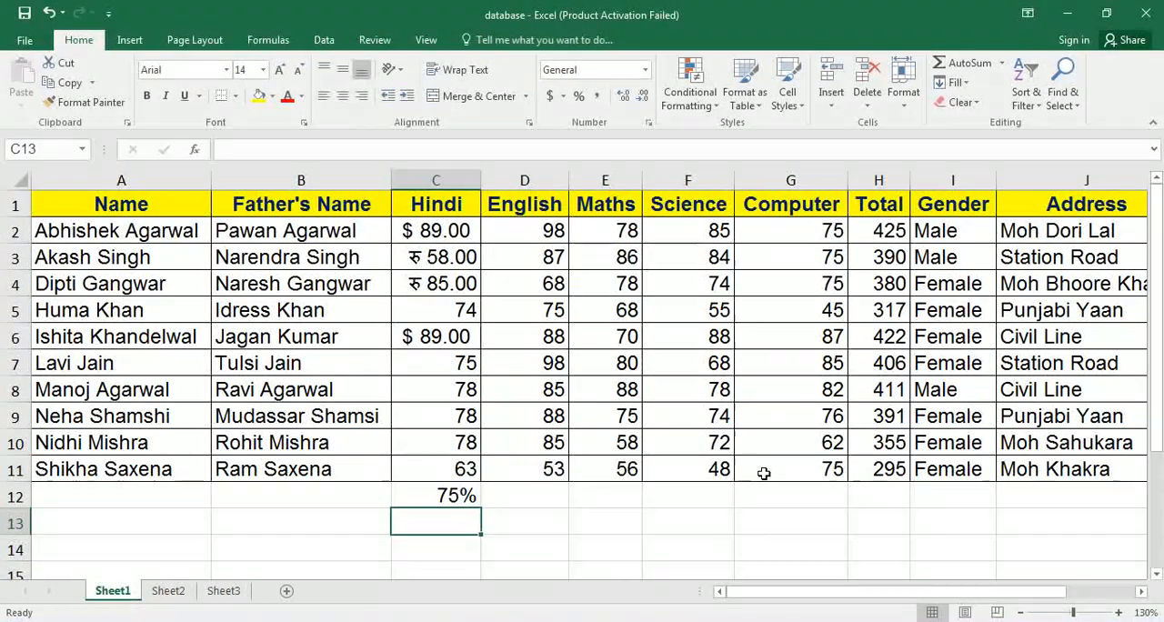
# Try the Percent style on the English mark in cell D11 and undo it.
pyautogui.click(537, 459)
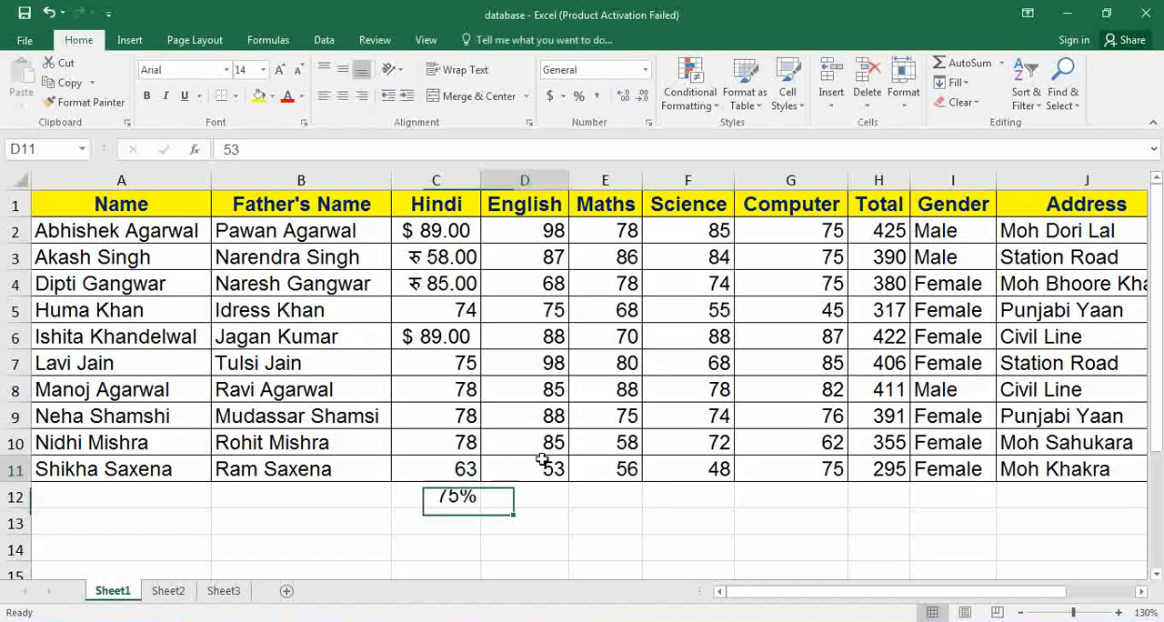
pyautogui.click(578, 96)
pyautogui.hotkey('ctrl', 'z')
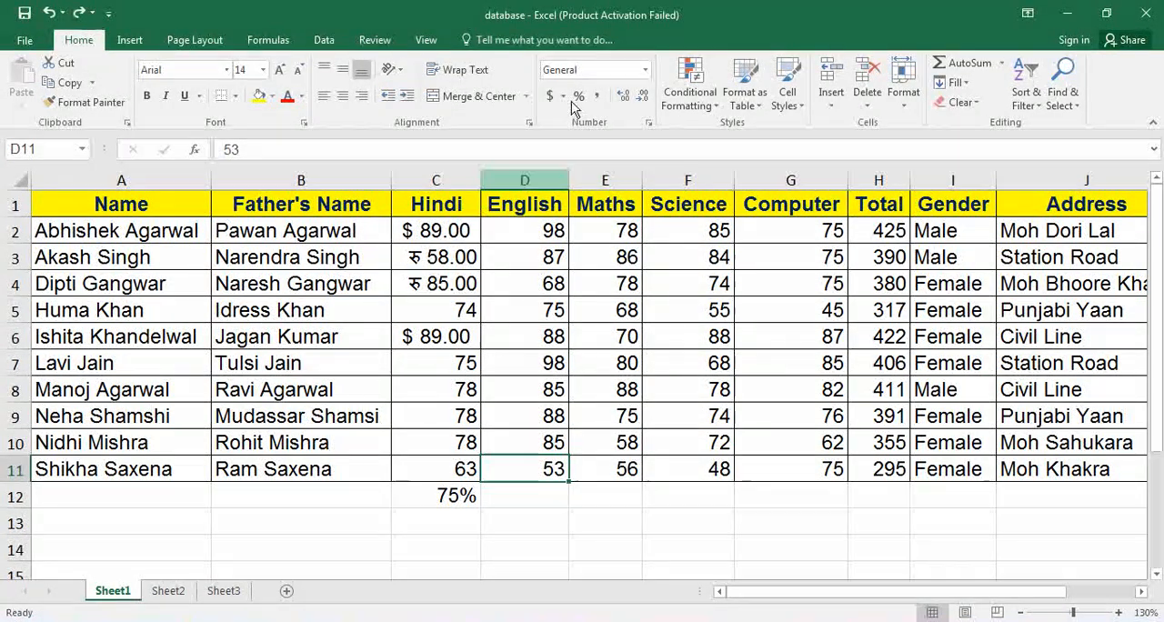
# Apply the Number format to the English mark in cell D2.
pyautogui.click(529, 230)
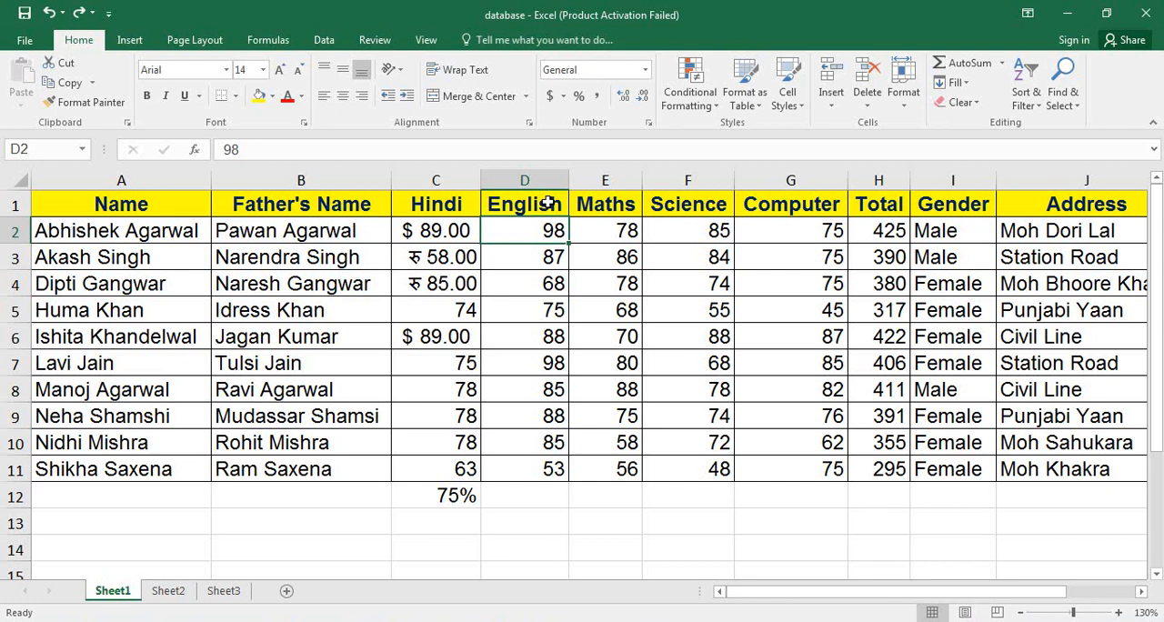
pyautogui.click(646, 71)
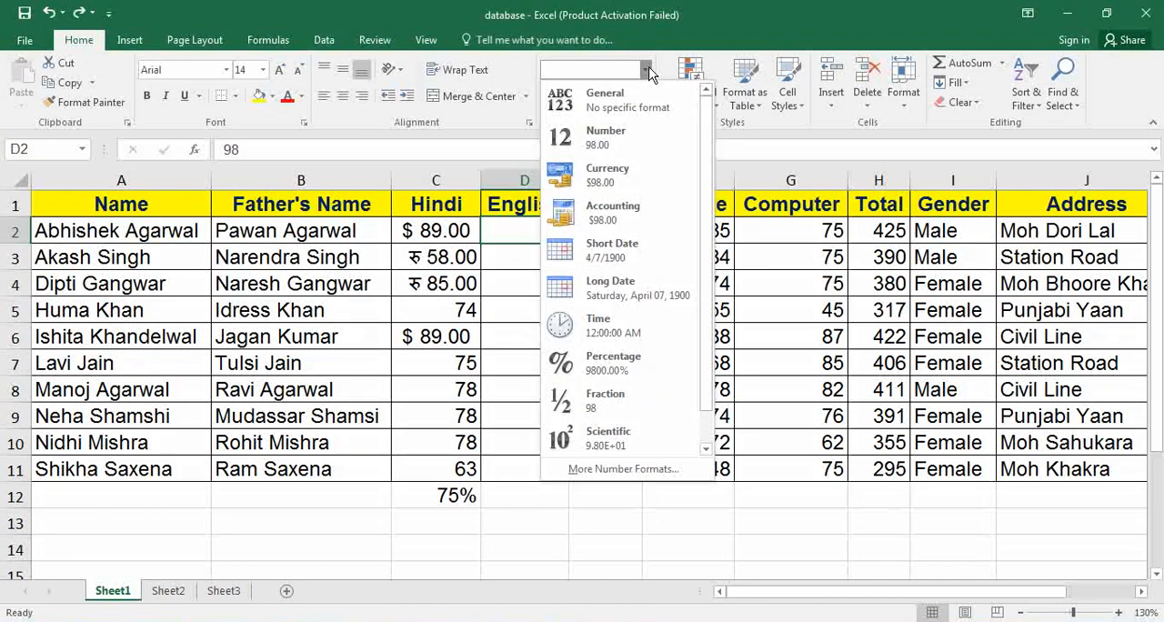
pyautogui.click(631, 133)
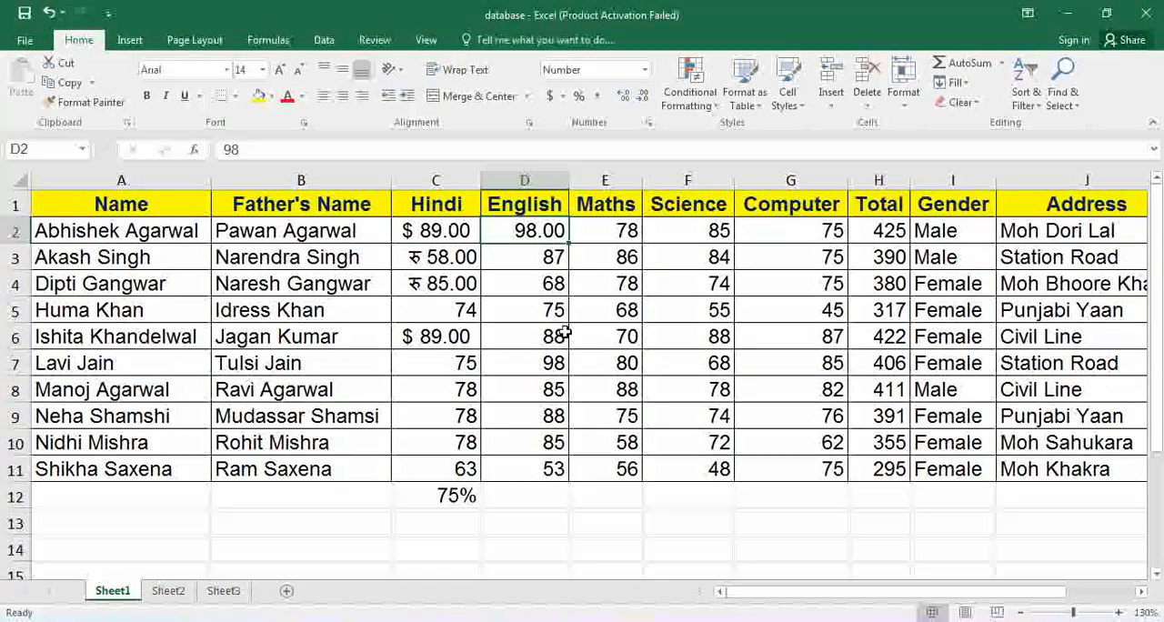
# Apply the Comma style to the Maths mark in cell E8.
pyautogui.click(597, 380)
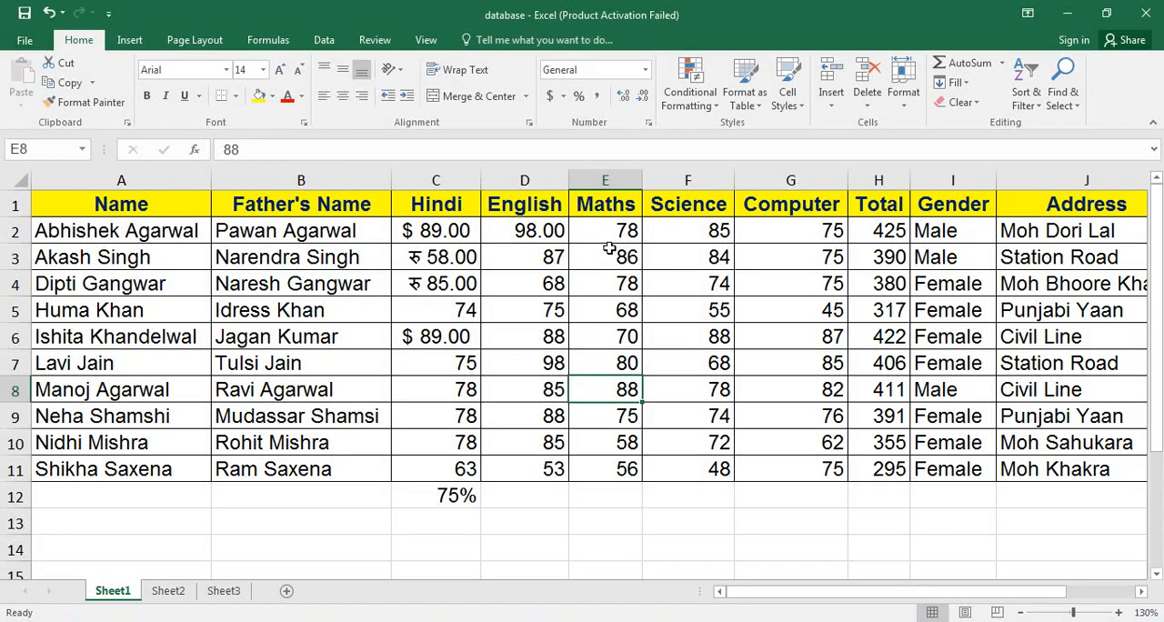
pyautogui.click(600, 97)
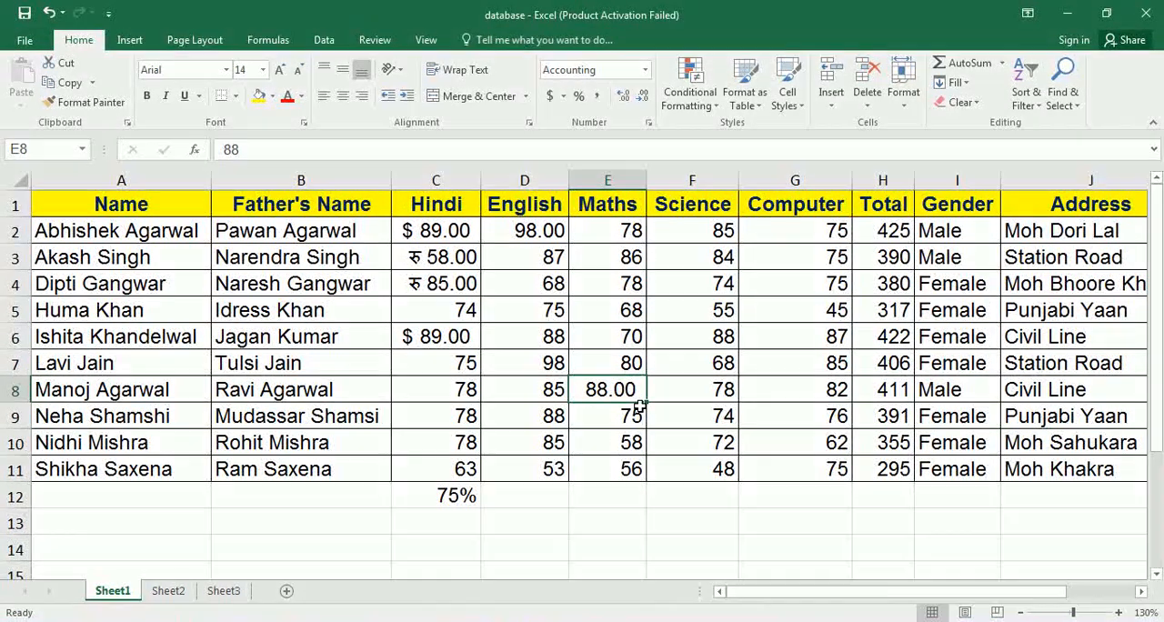
pyautogui.click(549, 257)
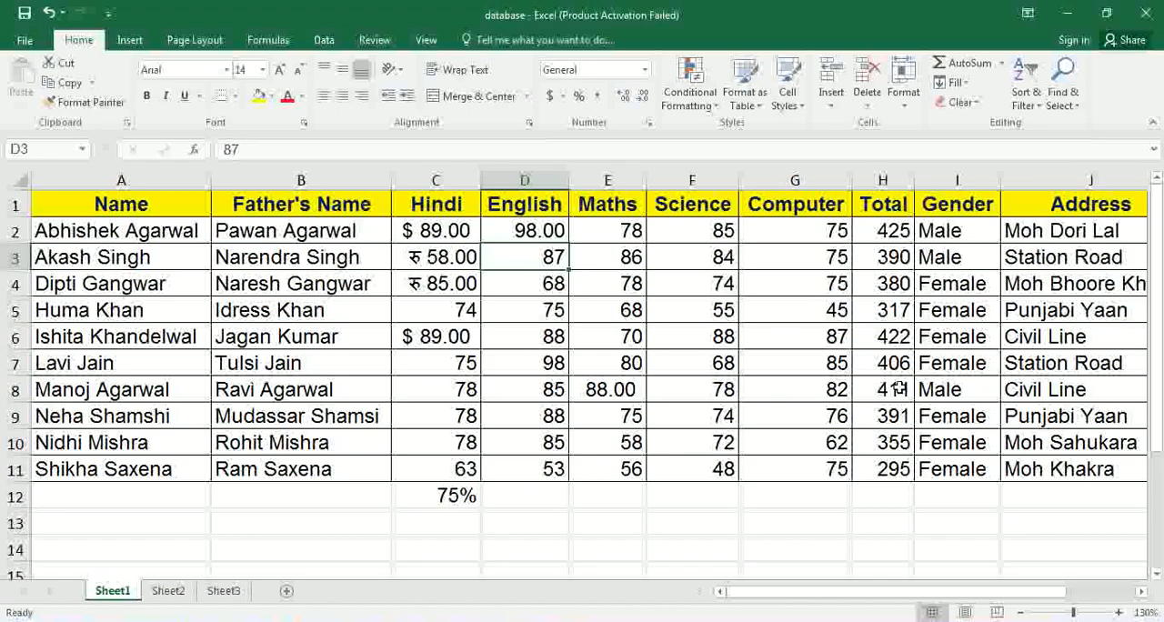
# Increase the Maths mark in cell E5 to three decimal places, and reduce it to two.
pyautogui.click(605, 312)
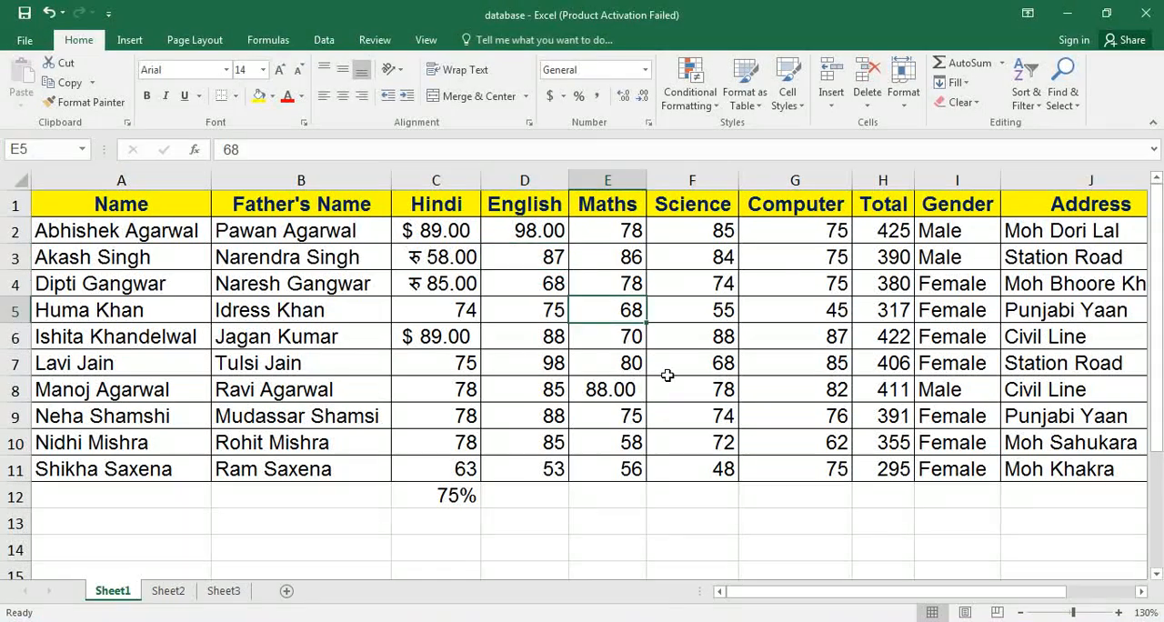
pyautogui.click(624, 97)
pyautogui.click(623, 98)
pyautogui.click(624, 97)
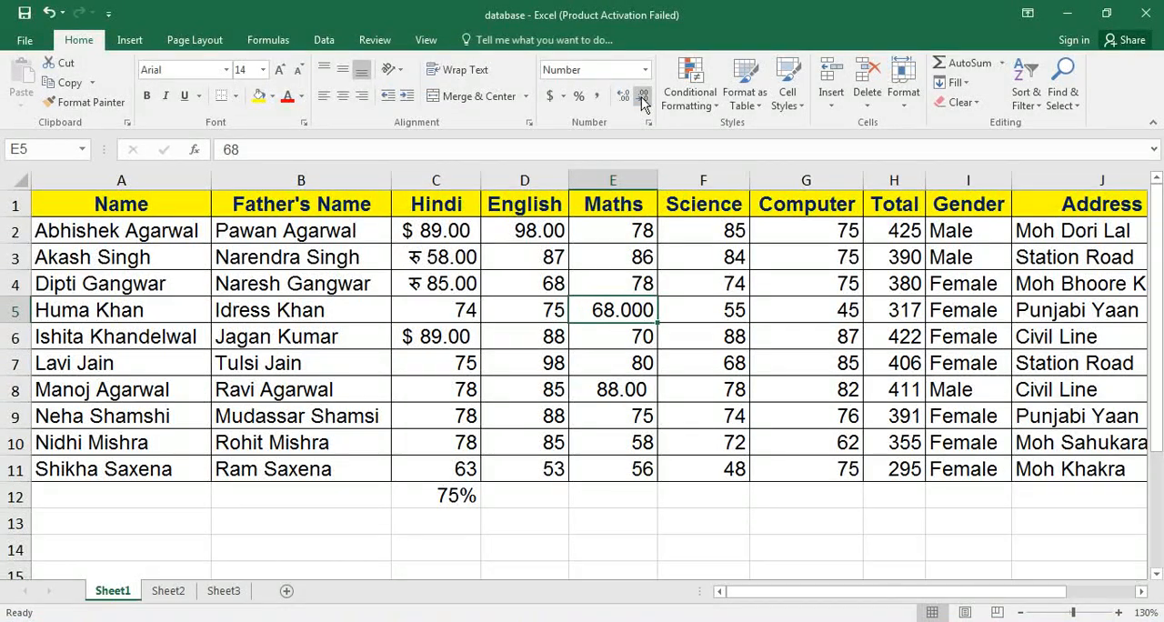
pyautogui.click(642, 98)
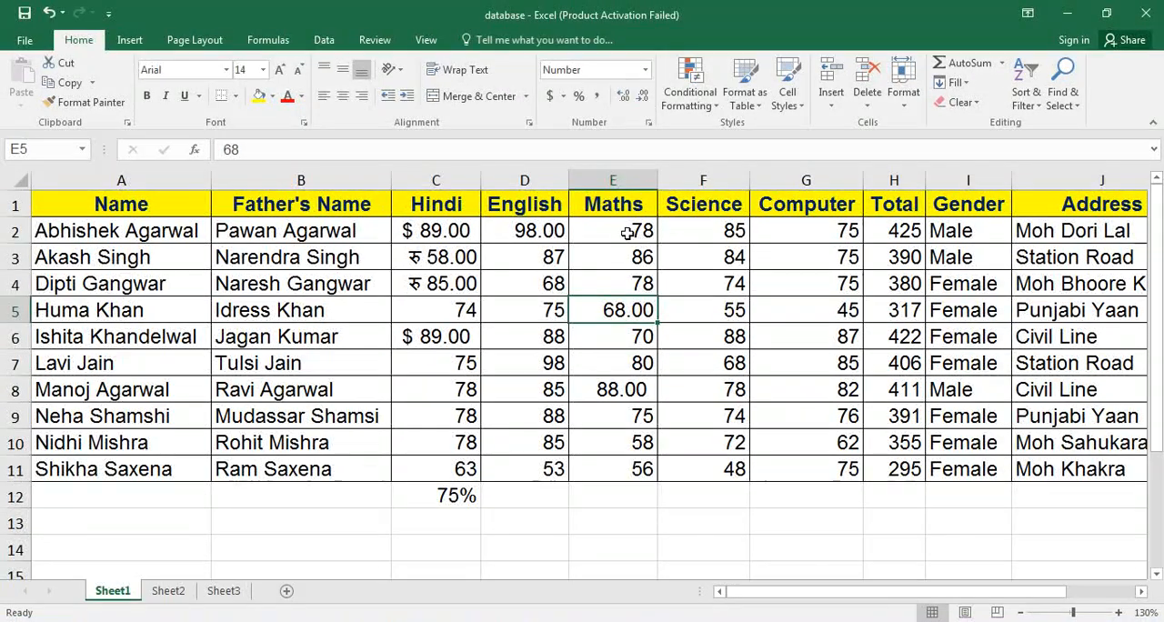
# Reset all the subject marks in C2:G11 to the General number format.
pyautogui.moveTo(446, 231); pyautogui.dragTo(441, 311)
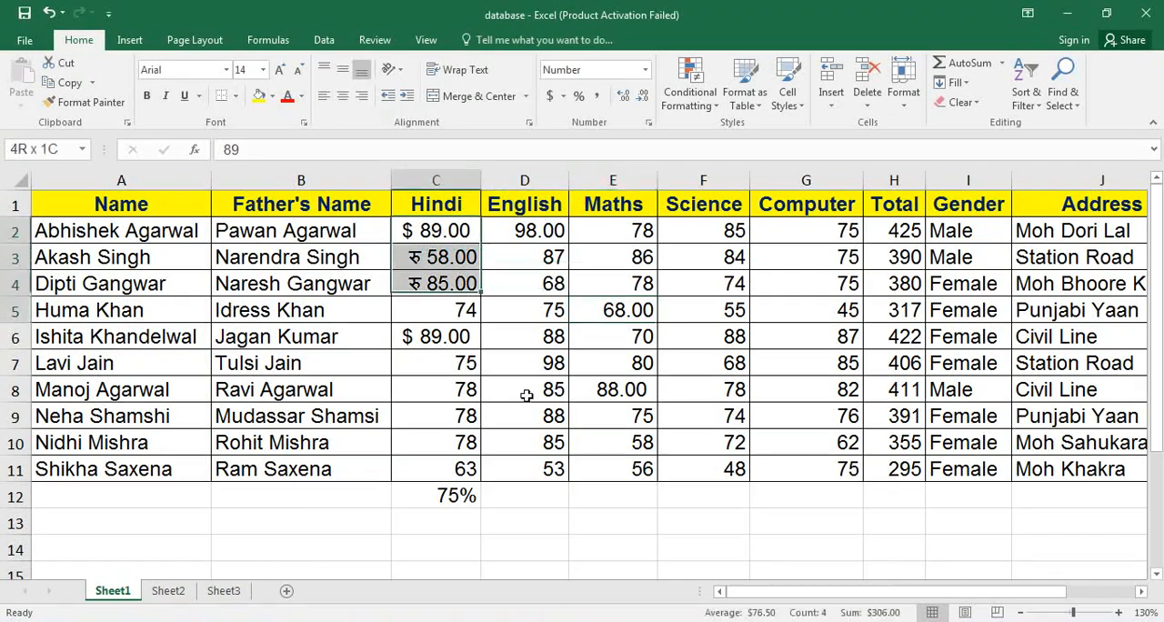
pyautogui.moveTo(526, 395); pyautogui.dragTo(824, 470)
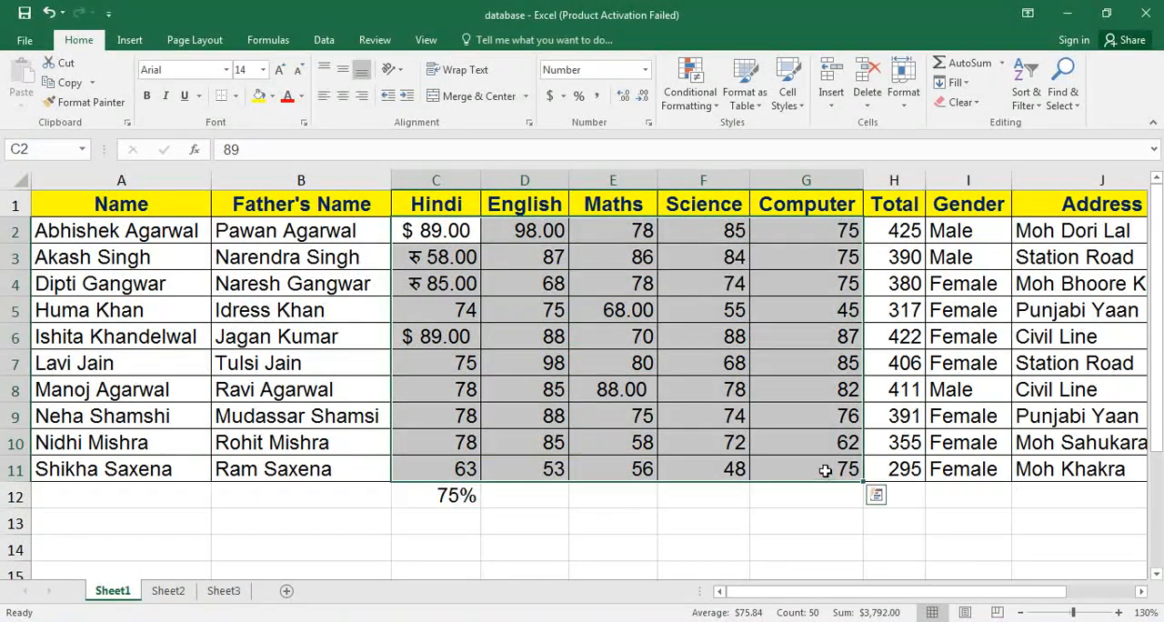
pyautogui.click(646, 71)
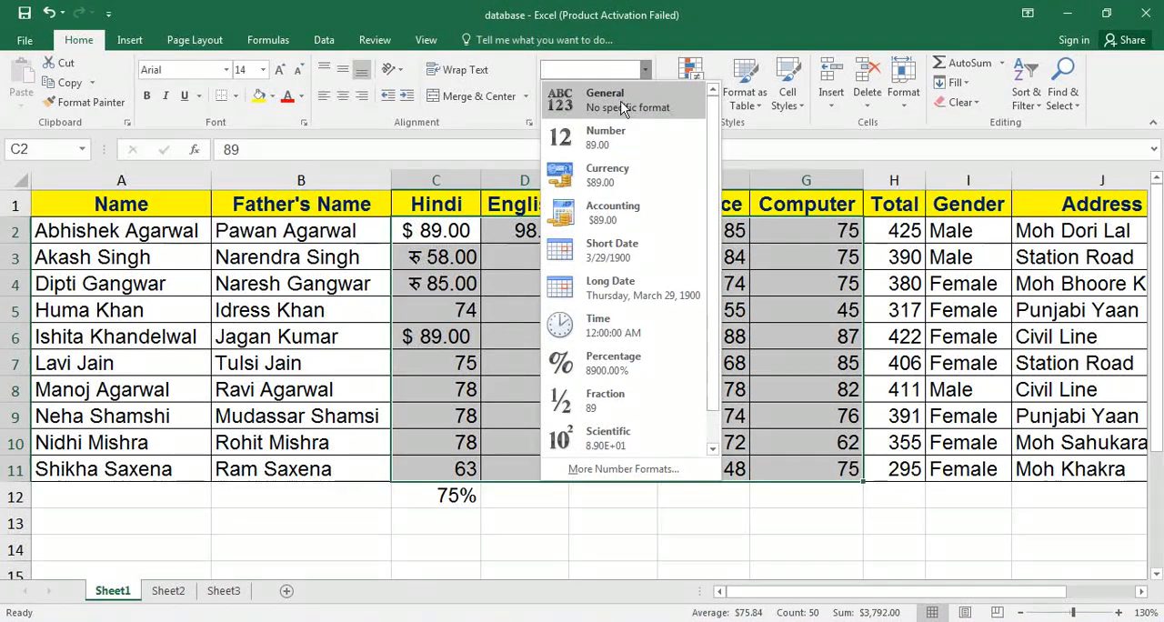
pyautogui.click(623, 100)
# Delete the percentage from cell C12 below the Hindi marks.
pyautogui.click(464, 496)
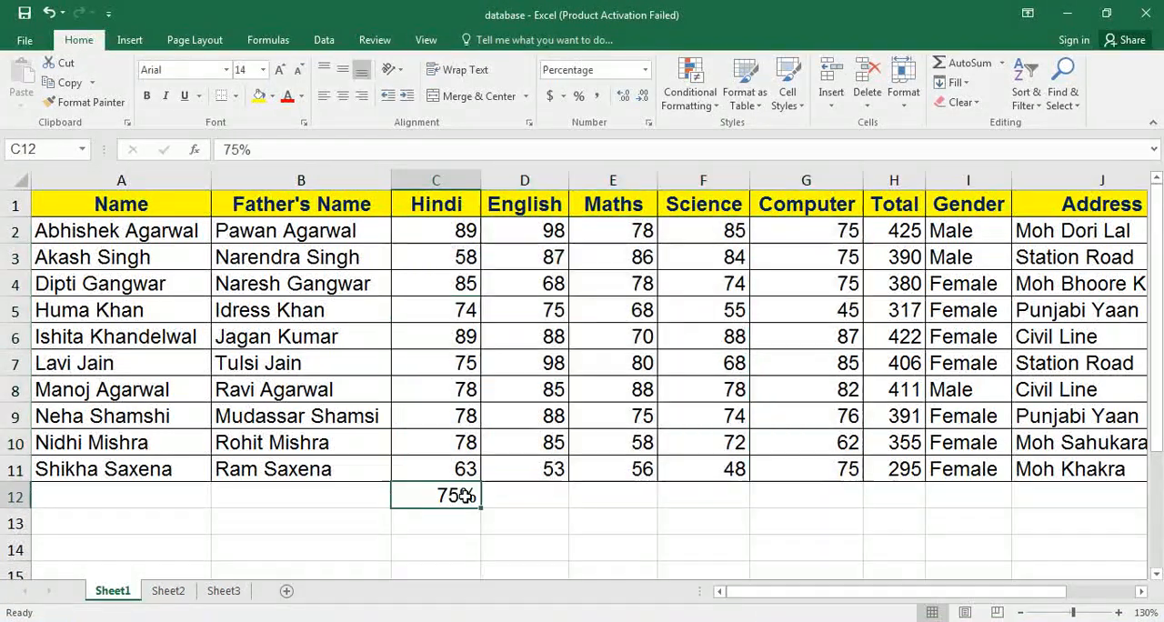
pyautogui.press('Delete')
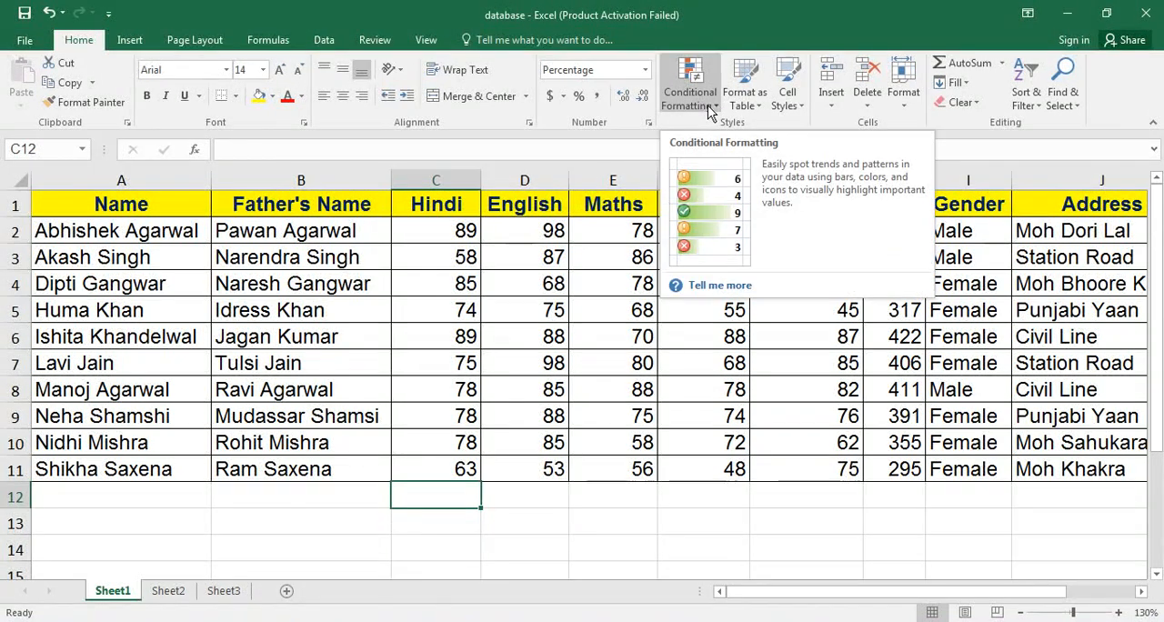
pyautogui.click(496, 337)
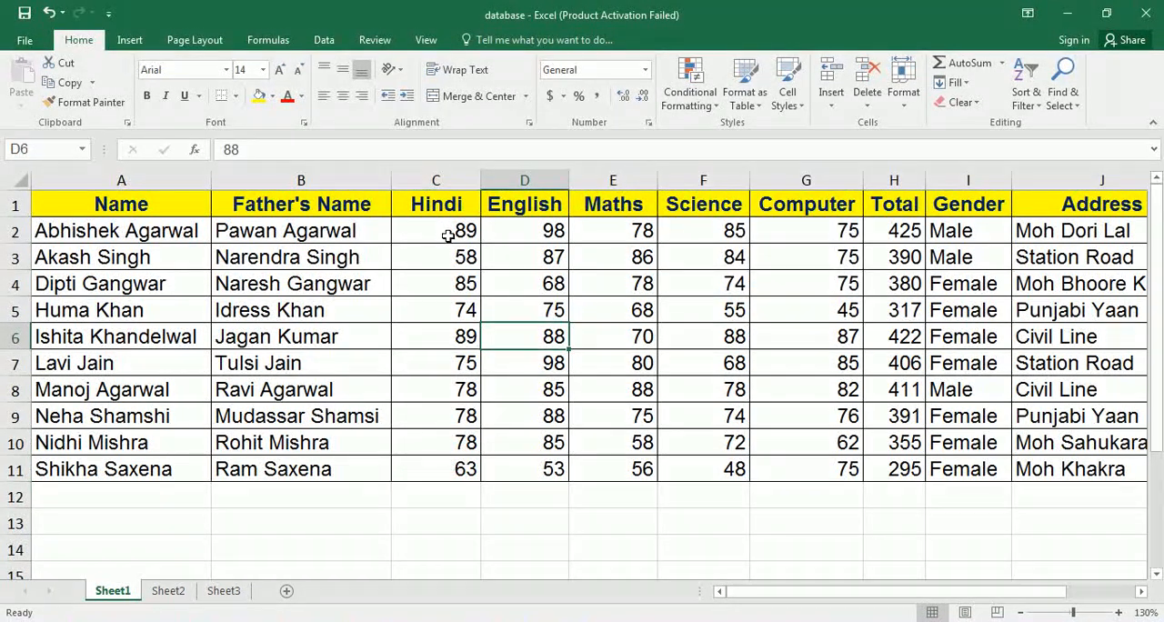
# Start a Greater Than highlighting rule for the subject marks in C2:G11 with 85 as the threshold.
pyautogui.moveTo(443, 228); pyautogui.dragTo(813, 470)
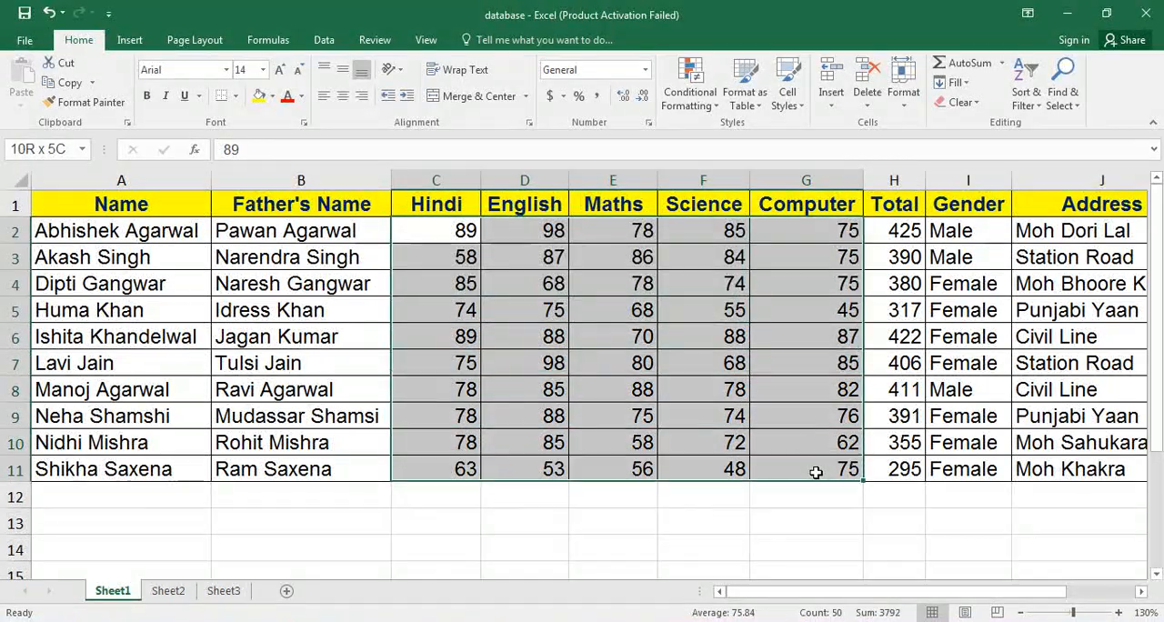
pyautogui.click(704, 110)
pyautogui.moveTo(735, 142)
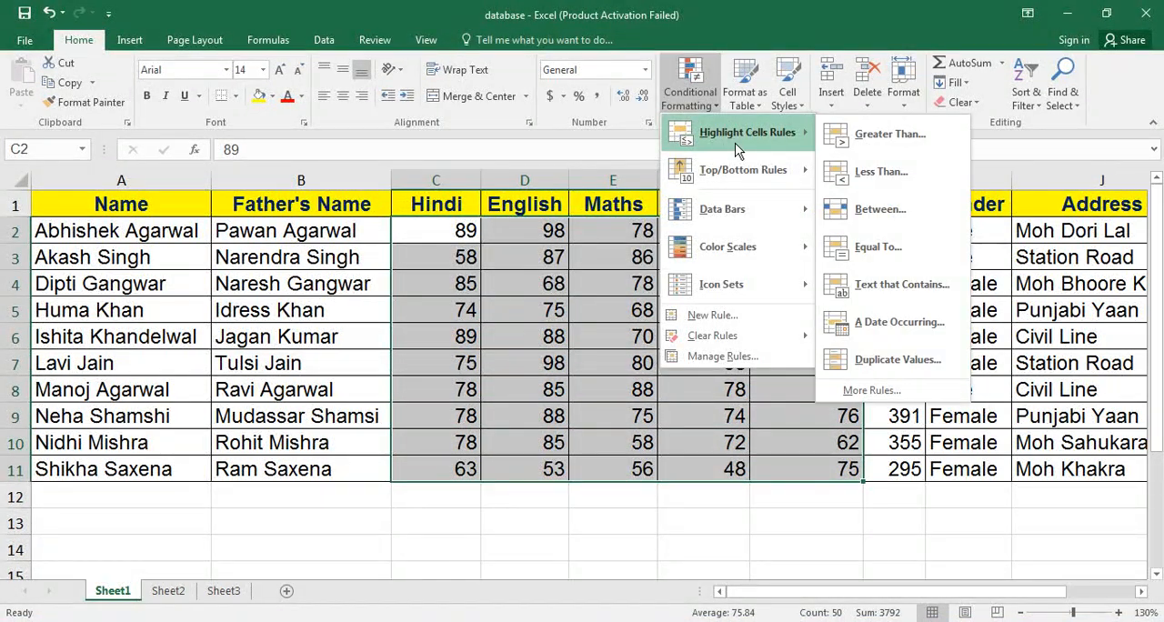
pyautogui.click(882, 135)
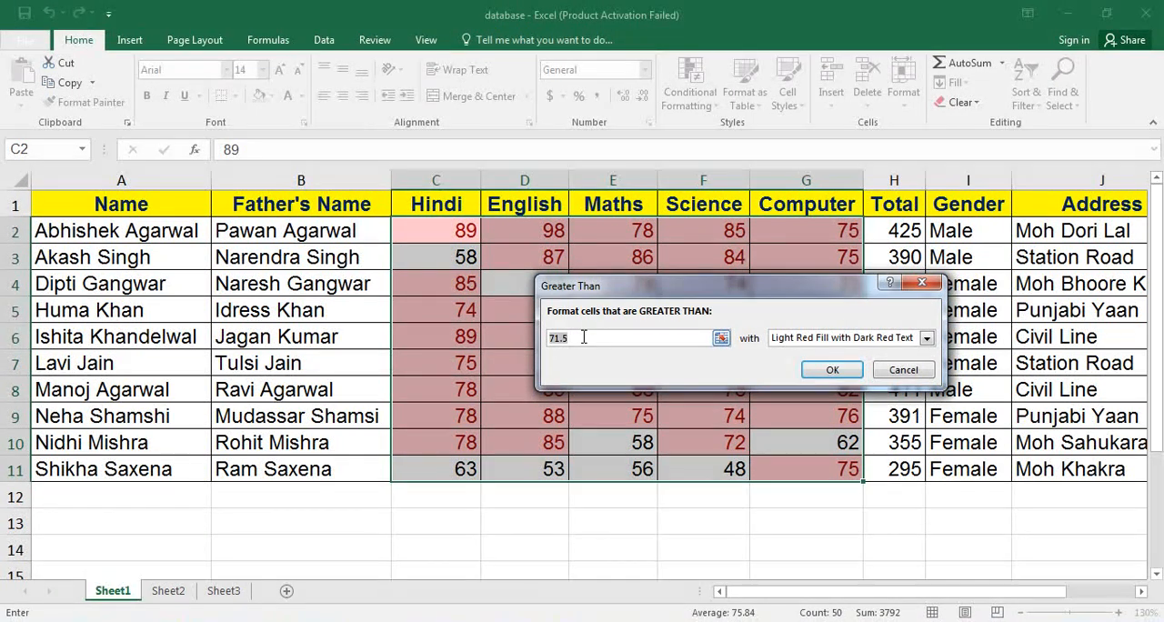
pyautogui.press('BackSpace')
pyautogui.write('8')
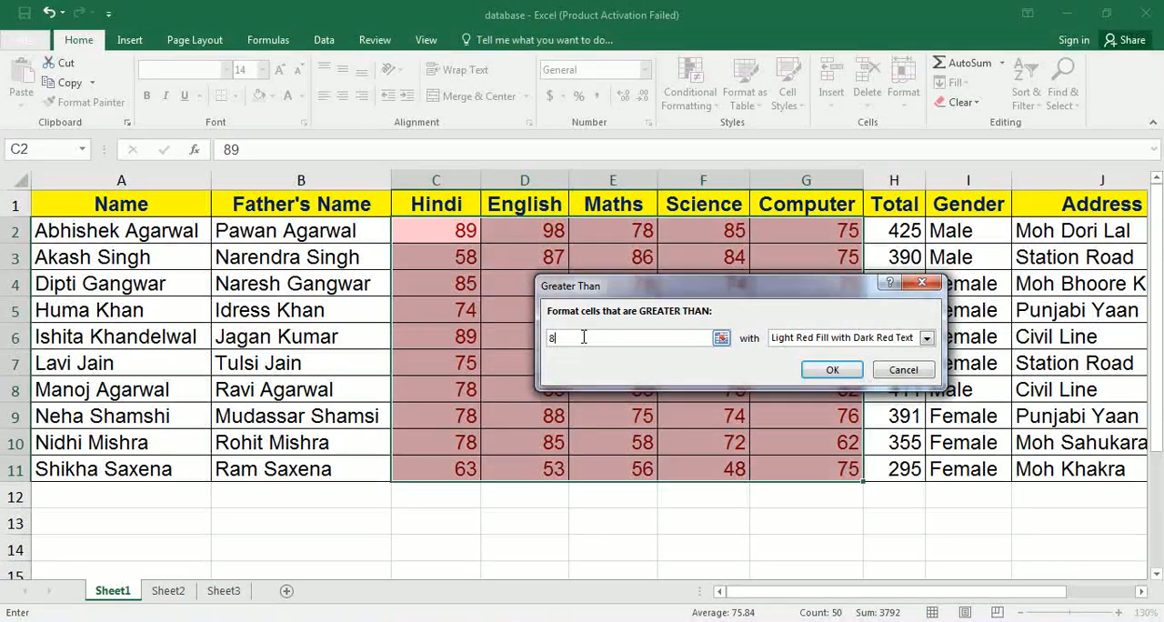
pyautogui.write('5')
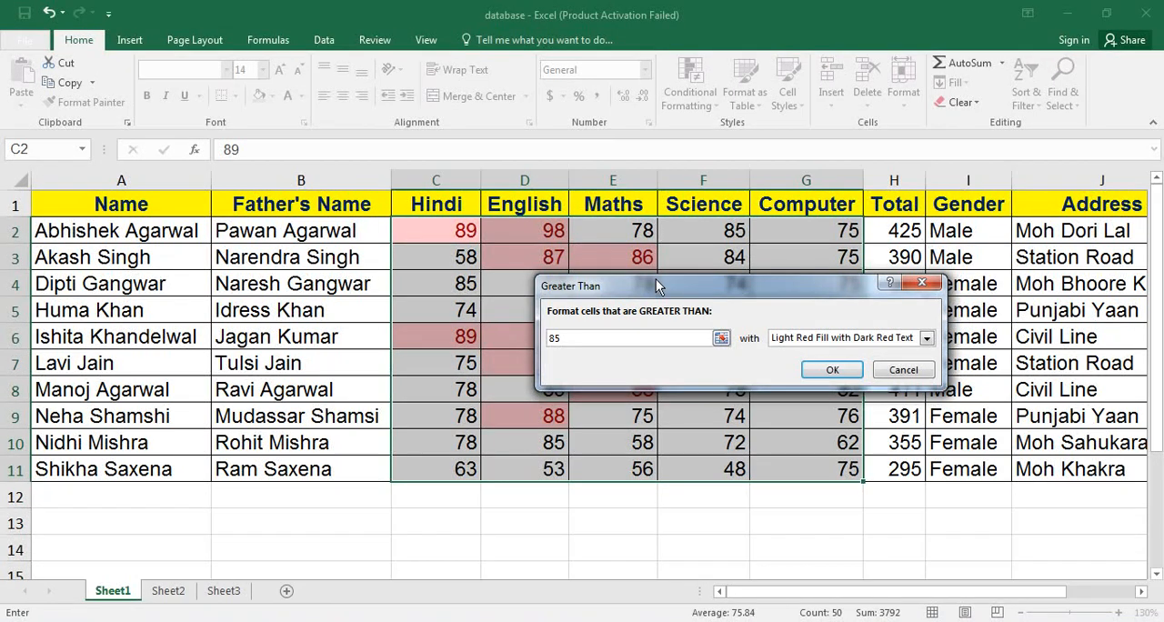
pyautogui.moveTo(656, 279); pyautogui.dragTo(385, 28)
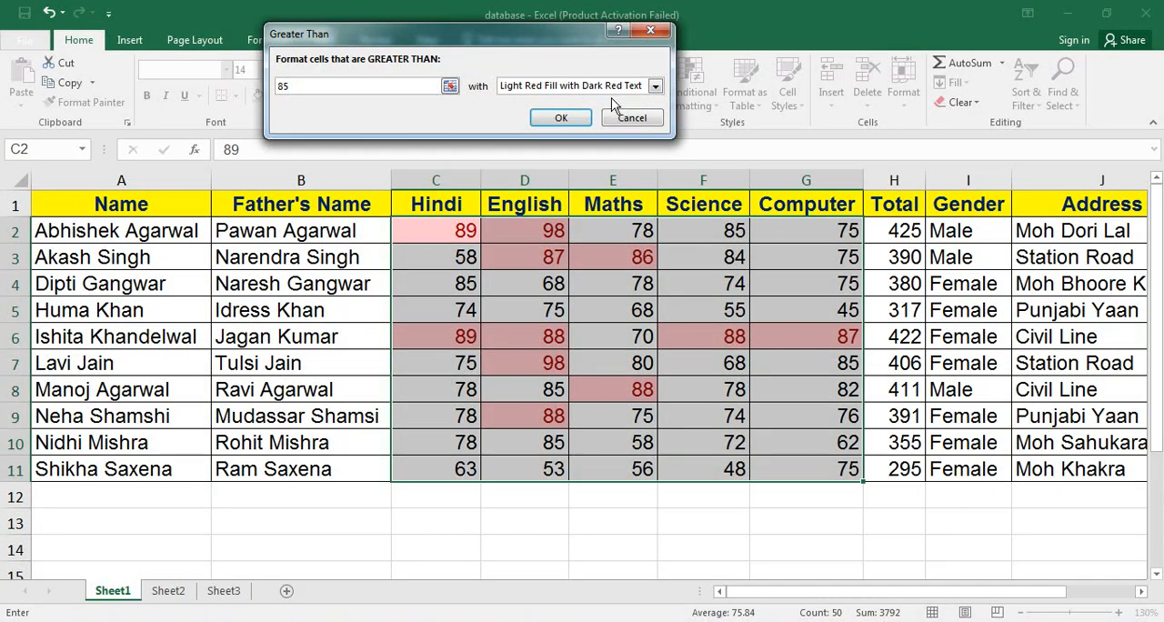
# Try the Yellow Fill with Dark Yellow Text and Green Fill with Dark Green Text presets on the Greater Than rule.
pyautogui.click(655, 87)
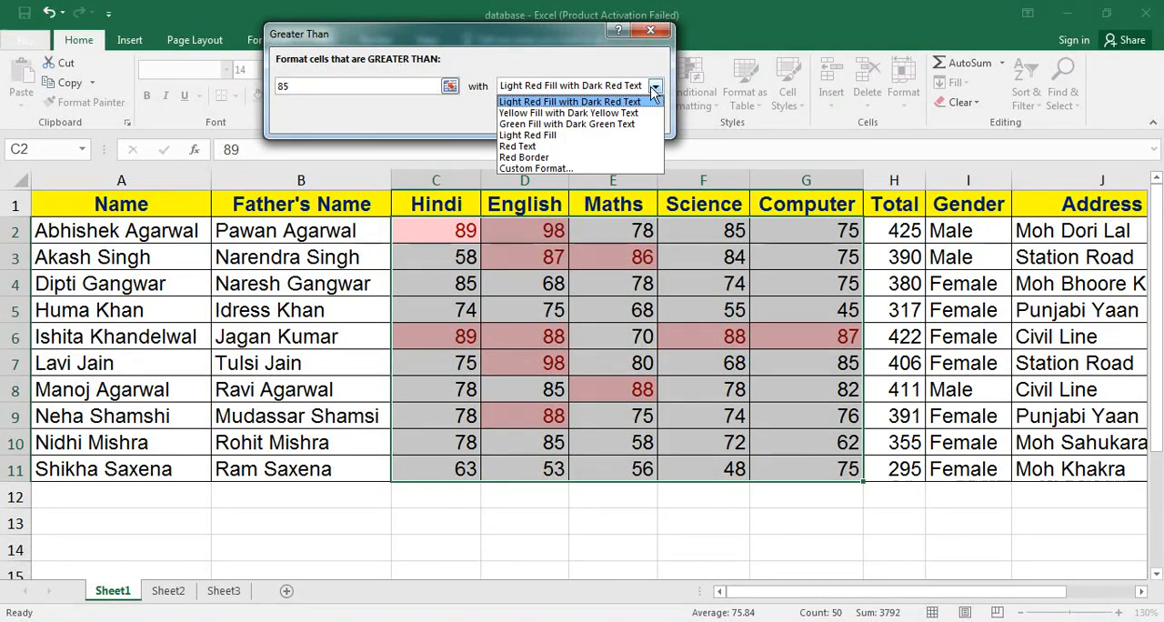
pyautogui.click(587, 112)
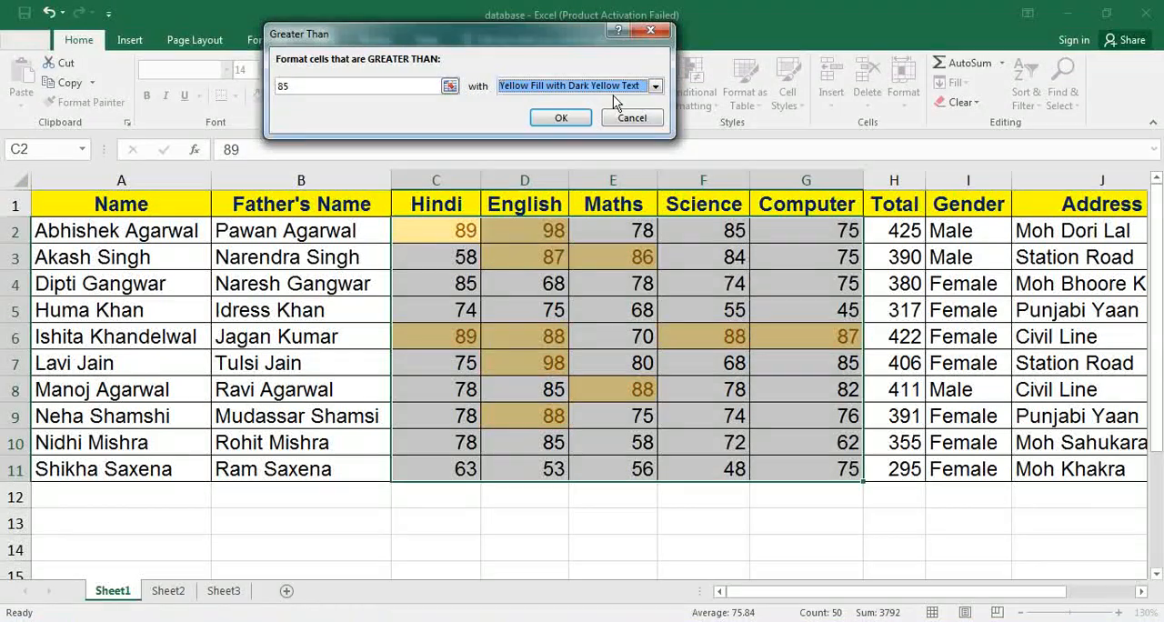
pyautogui.click(652, 87)
pyautogui.click(600, 125)
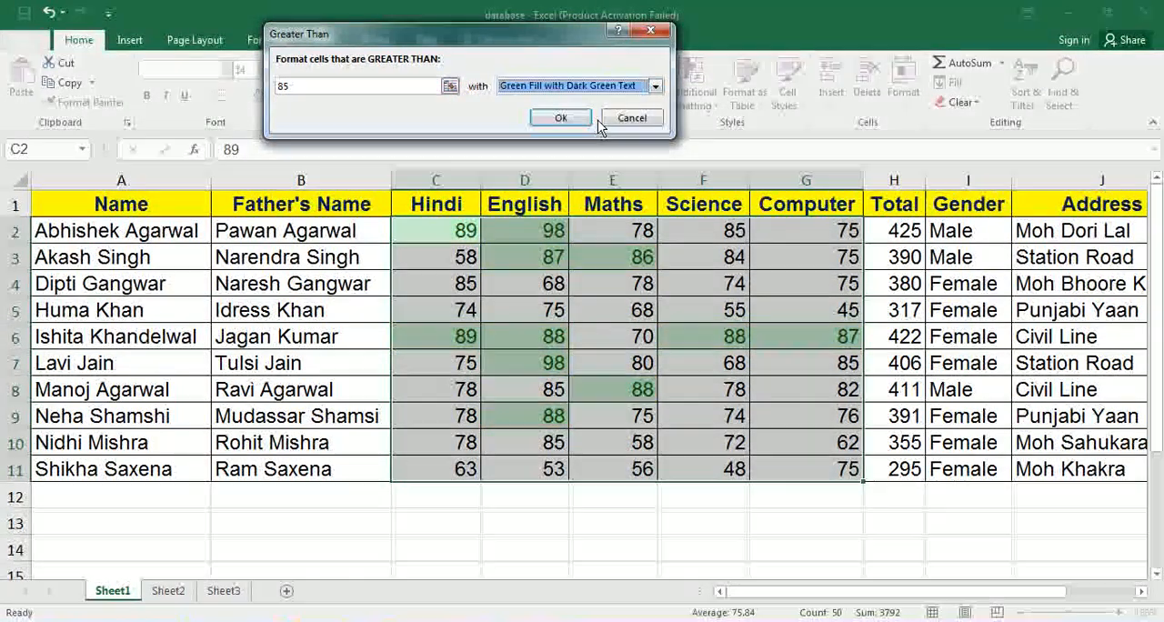
# Start a custom format for the Greater Than rule with bold, green text.
pyautogui.click(654, 88)
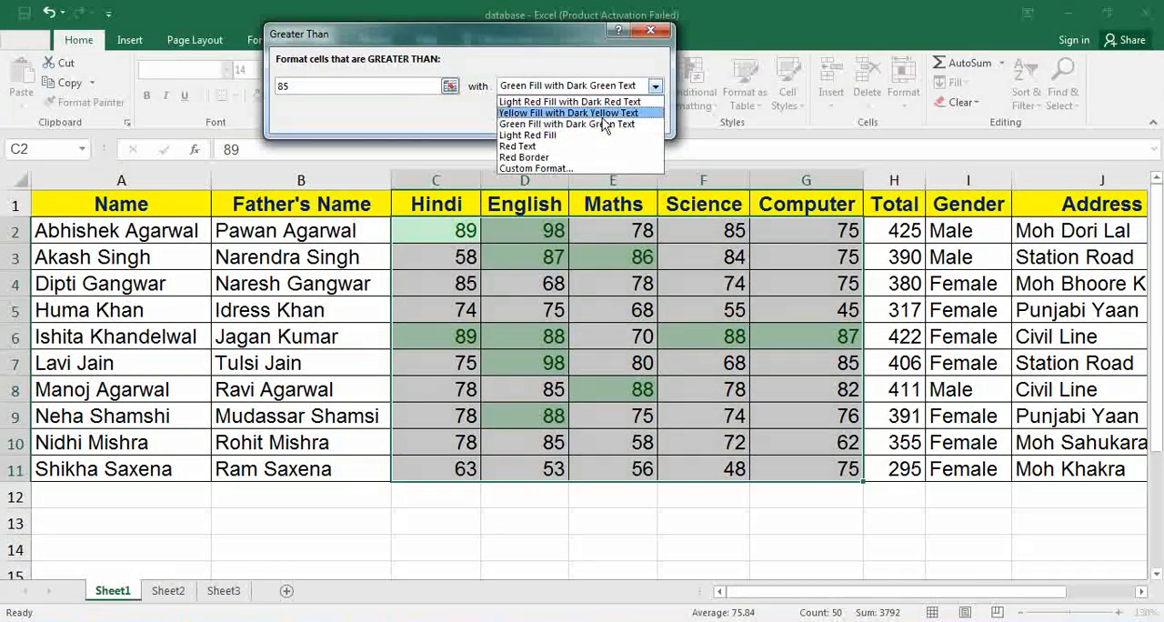
pyautogui.click(546, 168)
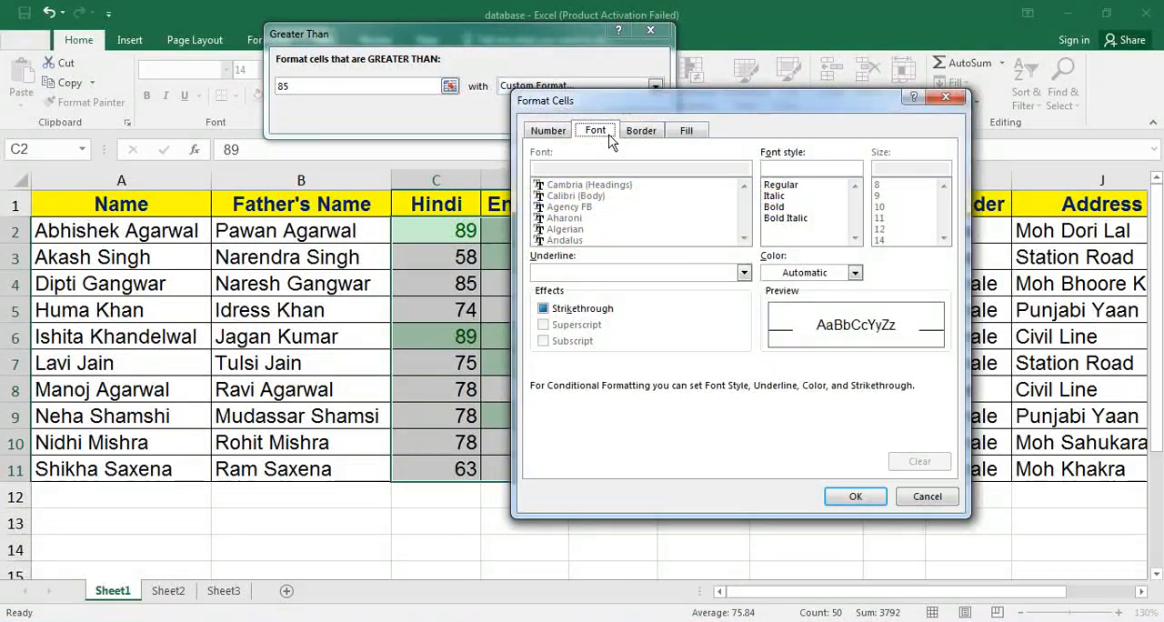
pyautogui.click(766, 207)
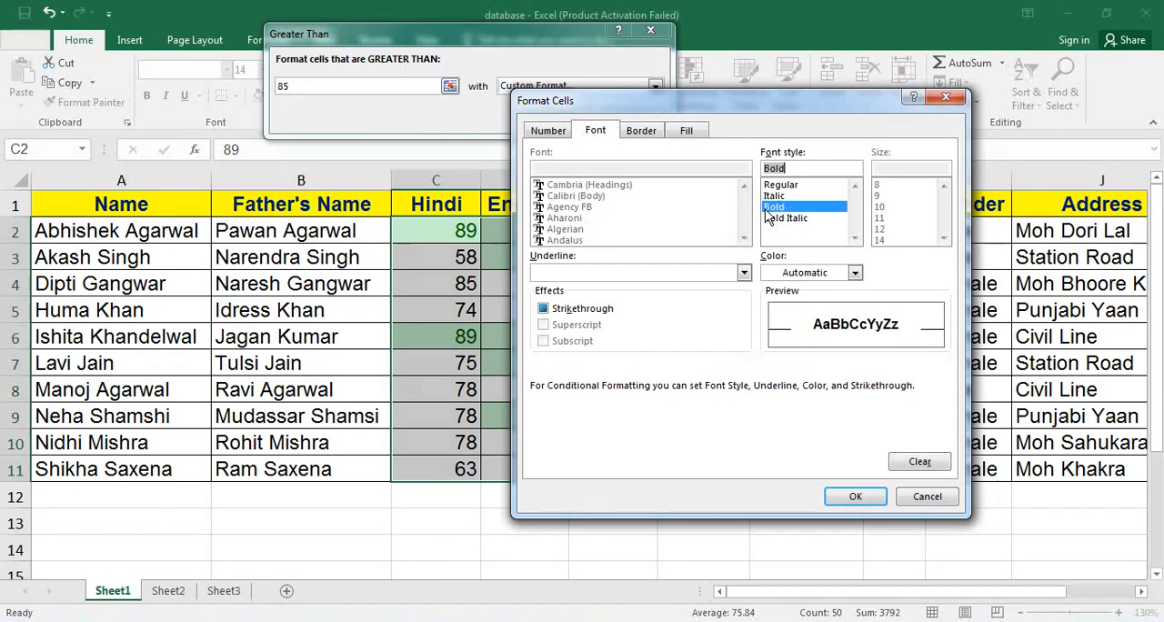
pyautogui.click(855, 273)
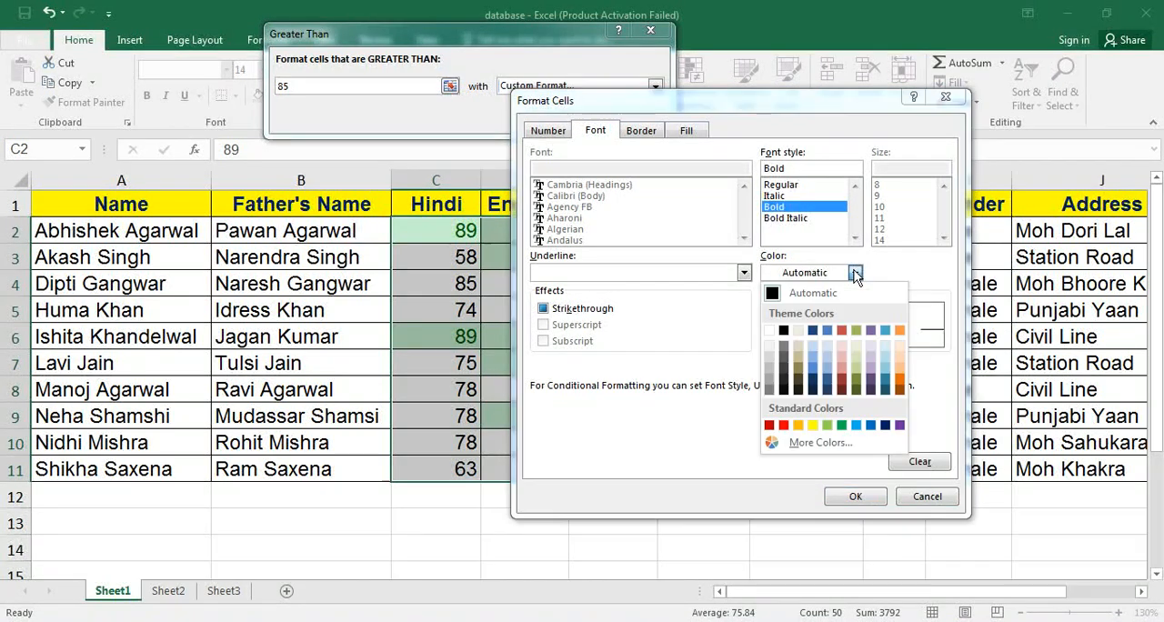
pyautogui.click(841, 428)
# Add an orange outline border to the rule's custom format.
pyautogui.click(641, 131)
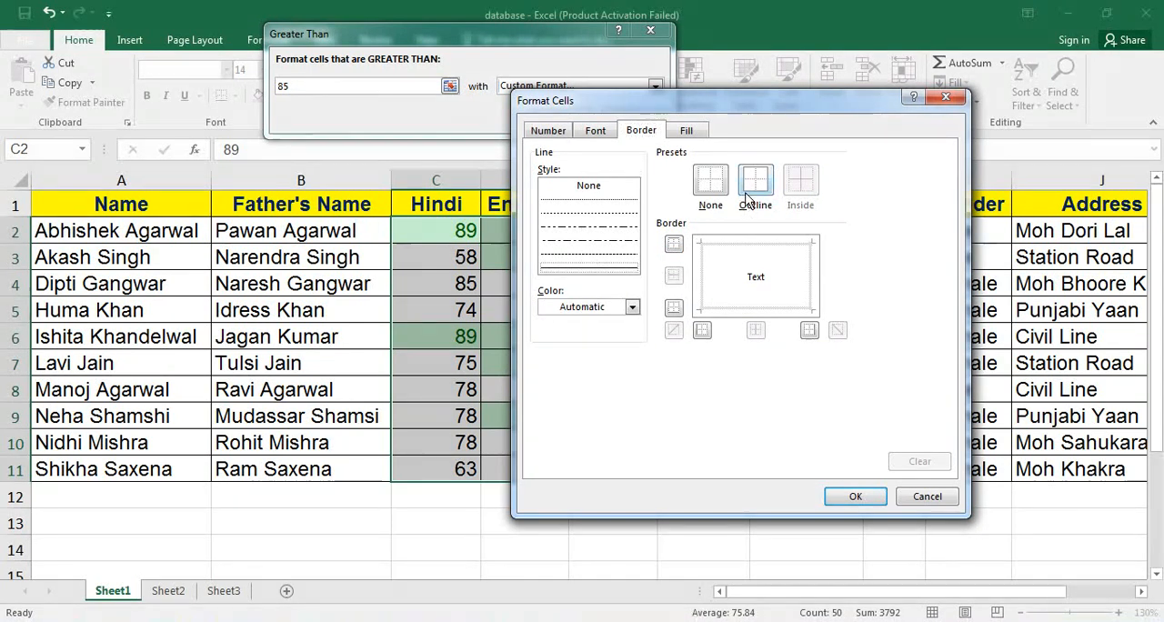
pyautogui.click(632, 306)
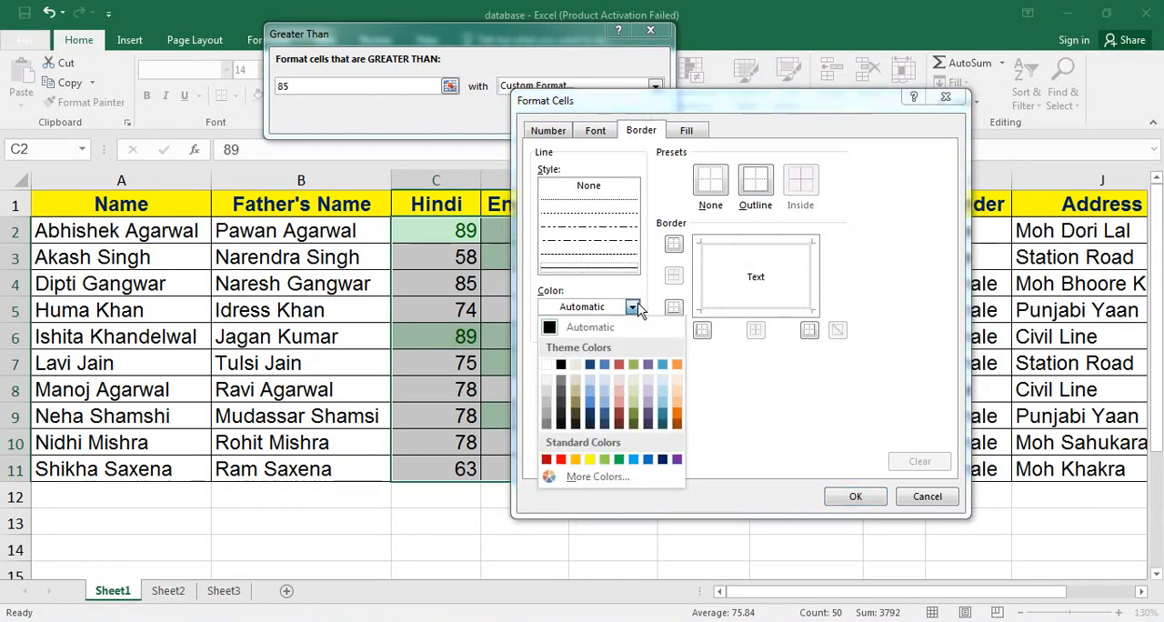
pyautogui.click(677, 414)
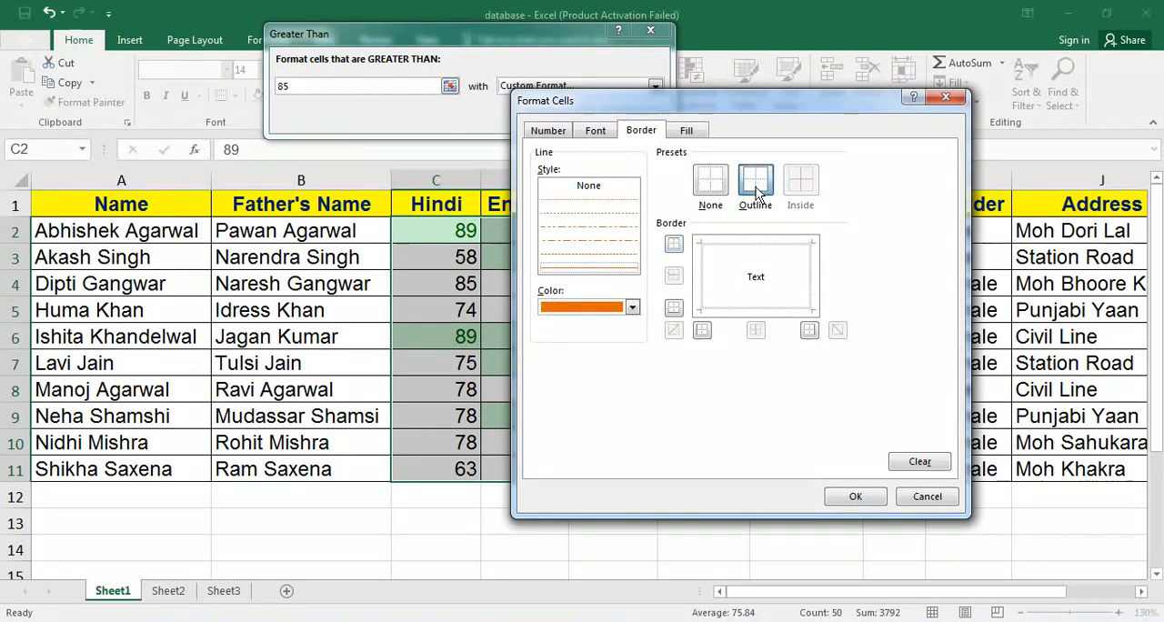
pyautogui.click(754, 181)
# Add a light orange background fill to the custom format and apply the Greater Than rule to the marks.
pyautogui.click(688, 131)
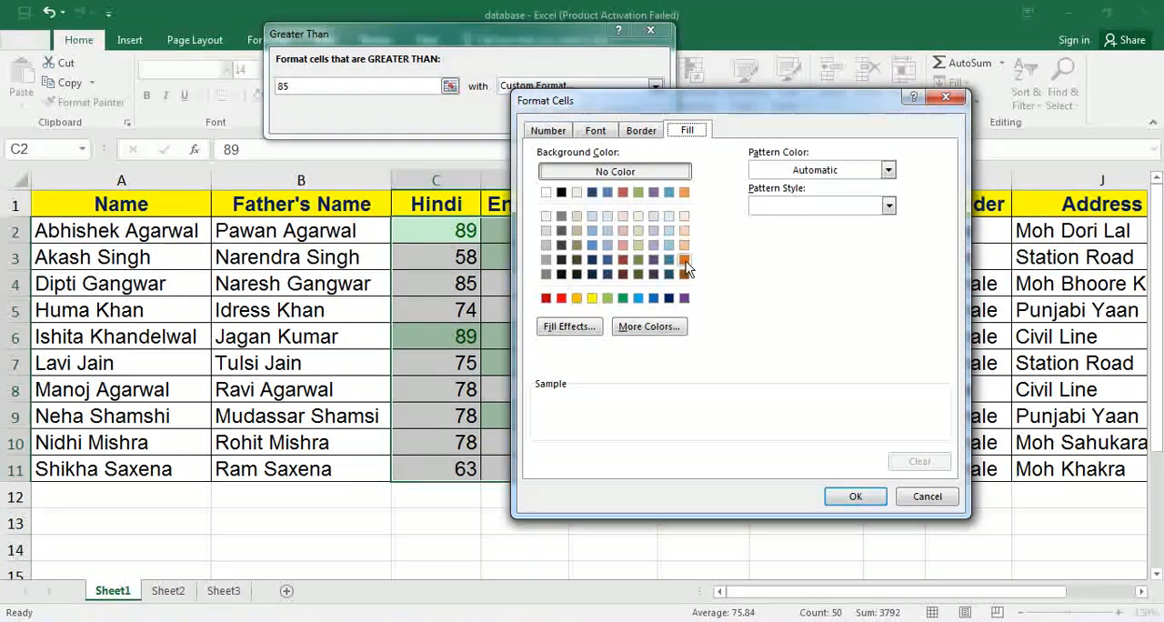
pyautogui.click(685, 232)
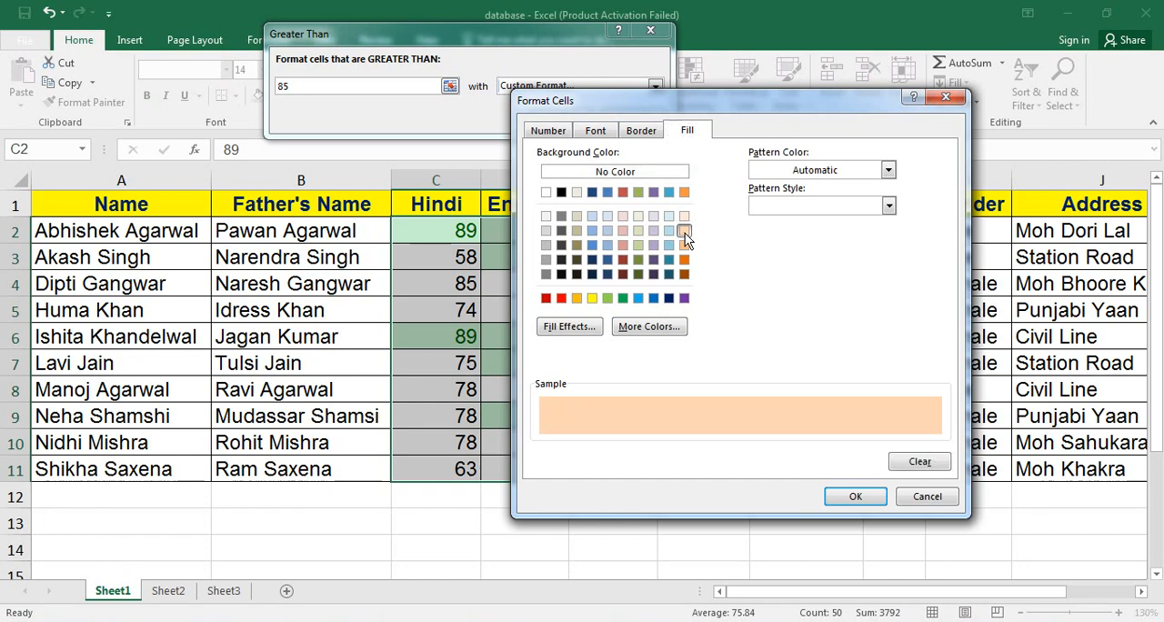
pyautogui.click(854, 496)
pyautogui.click(561, 118)
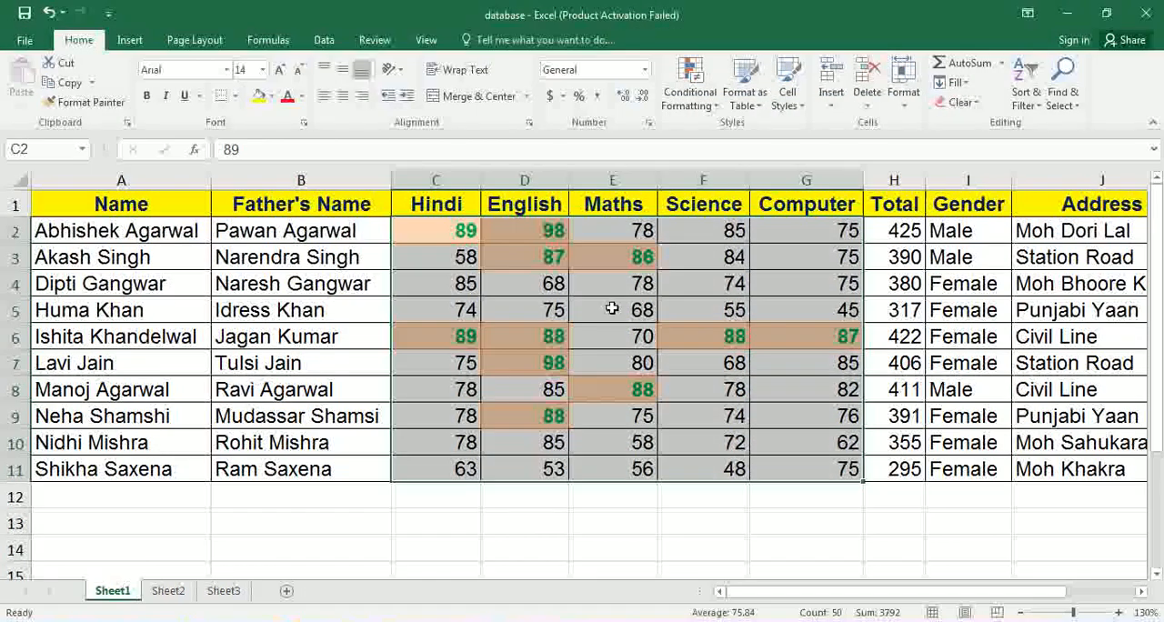
pyautogui.click(612, 329)
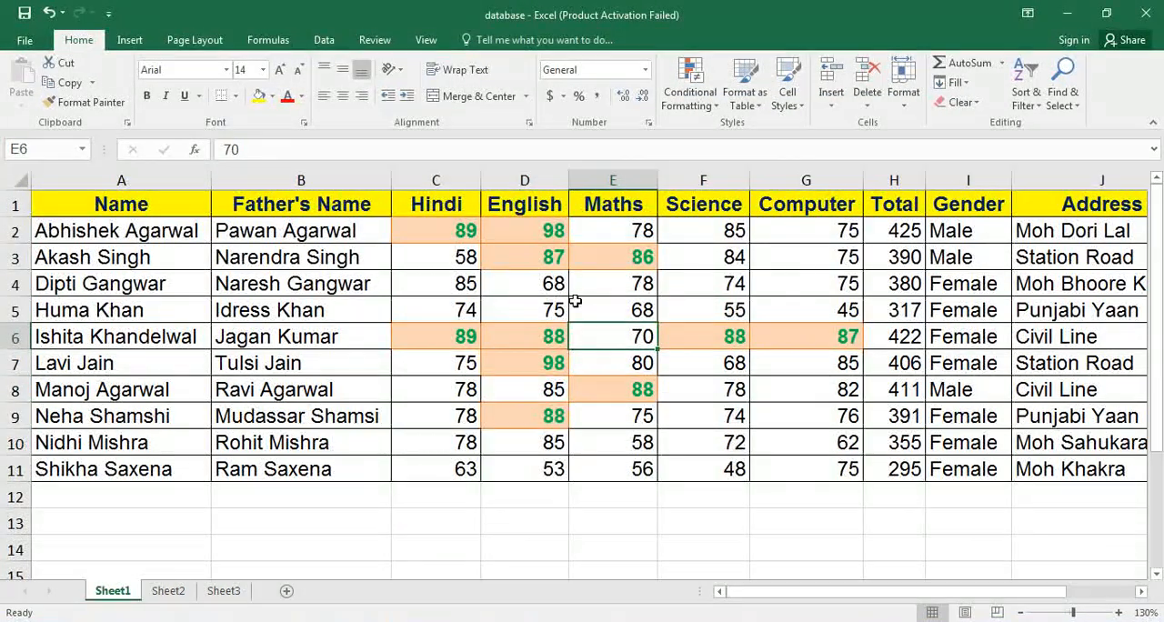
pyautogui.click(702, 105)
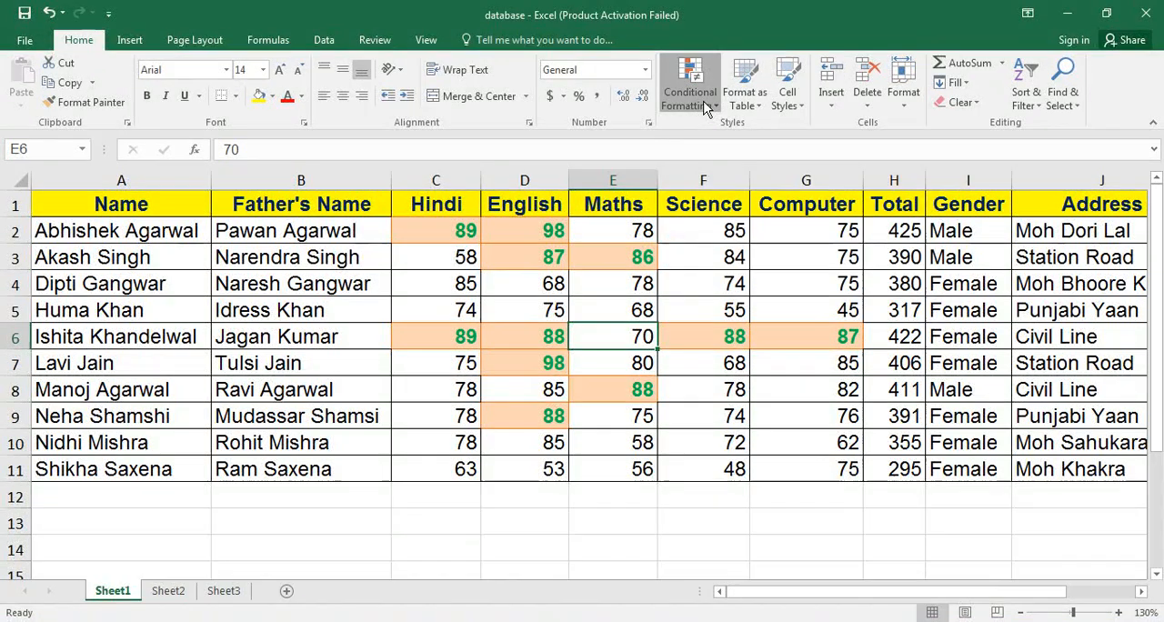
pyautogui.moveTo(727, 136)
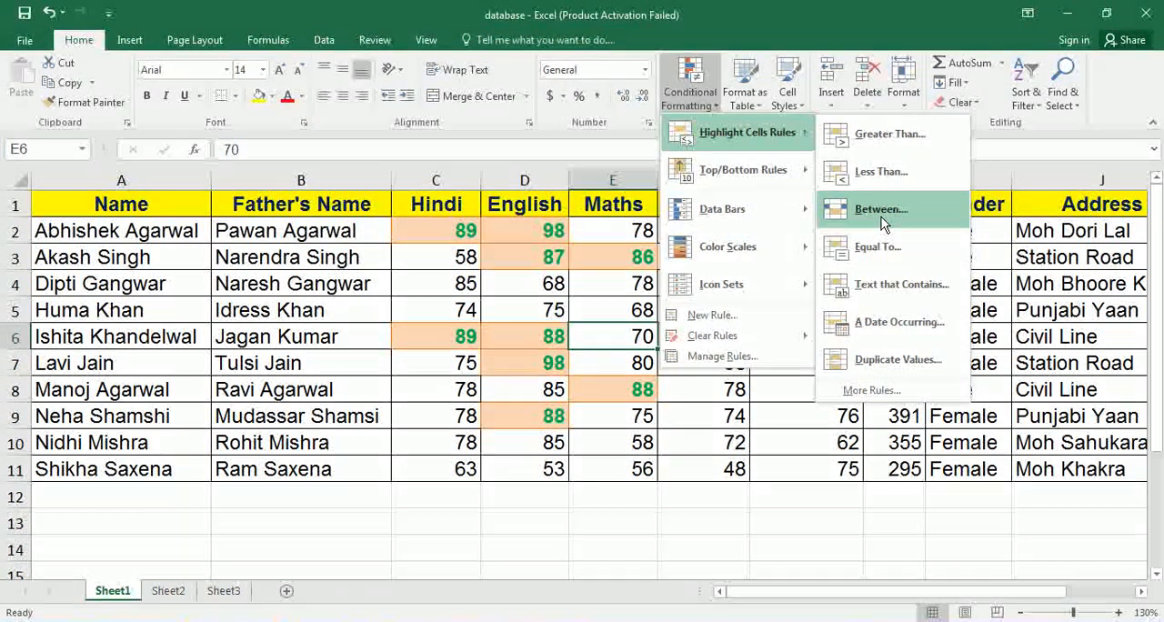
pyautogui.moveTo(755, 177)
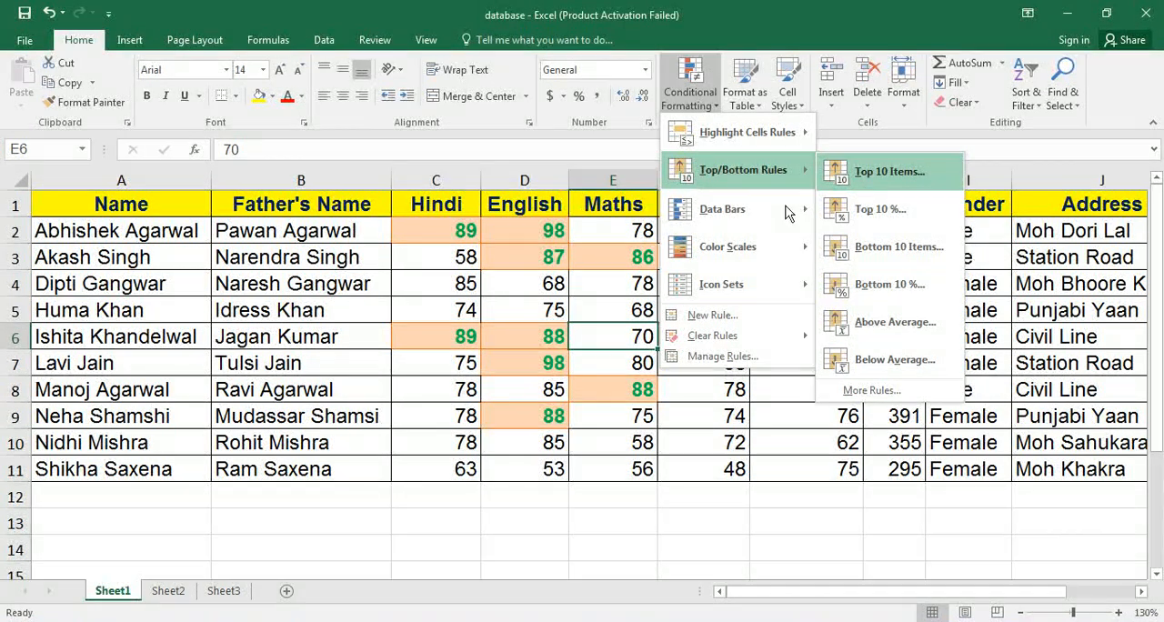
pyautogui.click(549, 298)
# Highlight the top 3 totals in H2:H11 with a Top 10 Items rule using Green Fill with Dark Green Text.
pyautogui.moveTo(891, 231); pyautogui.dragTo(892, 469)
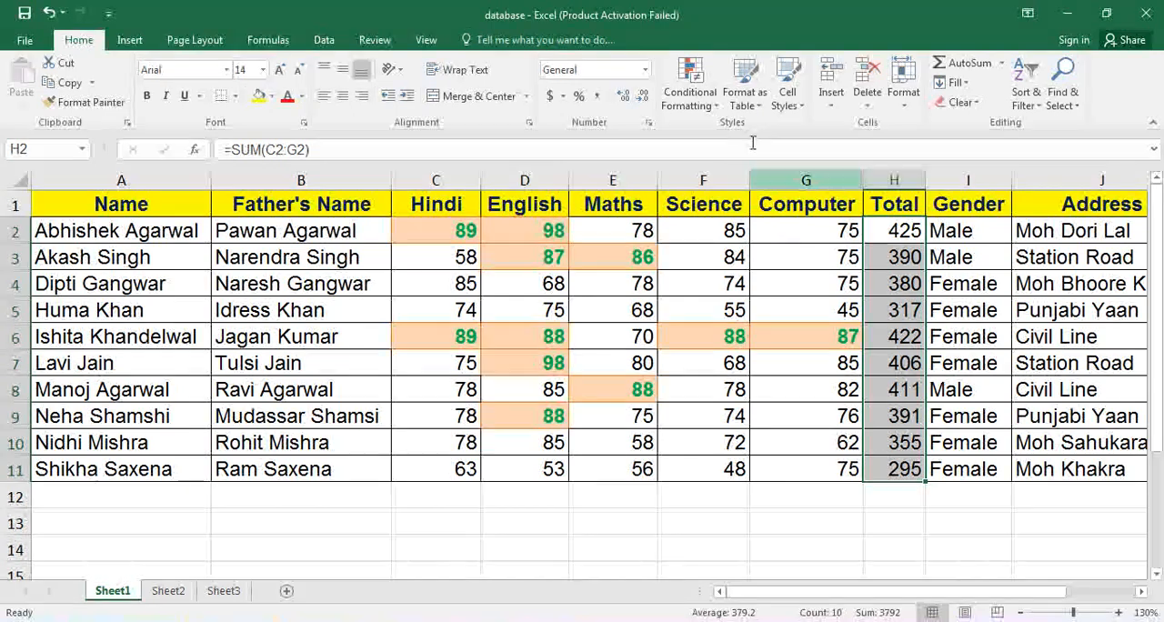
pyautogui.click(691, 91)
pyautogui.moveTo(733, 177)
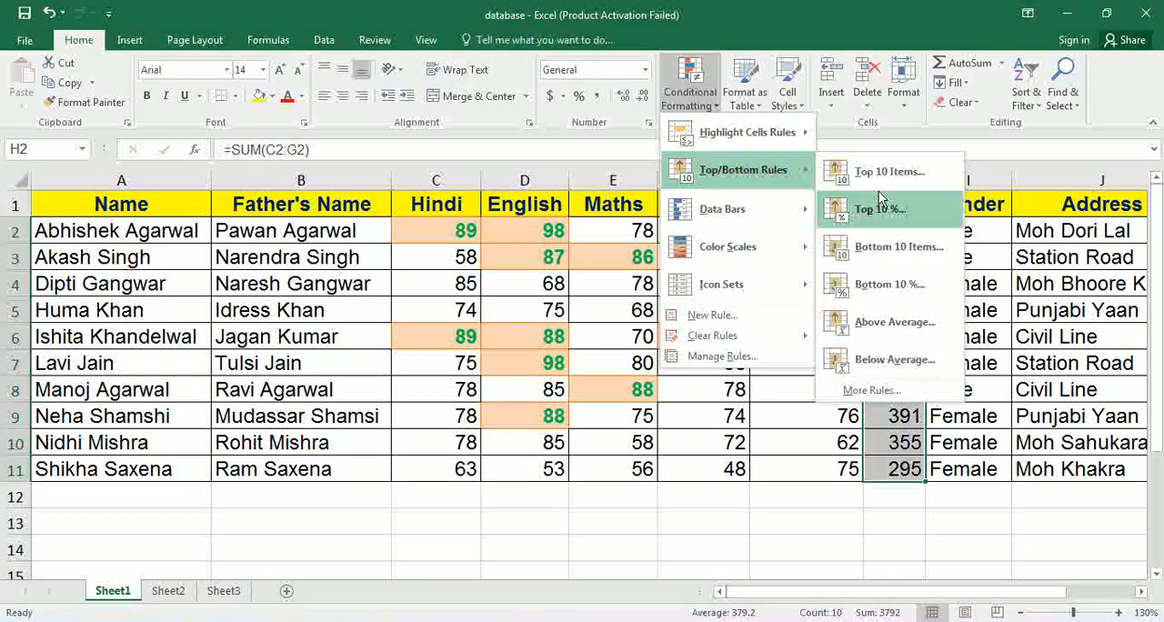
pyautogui.click(882, 176)
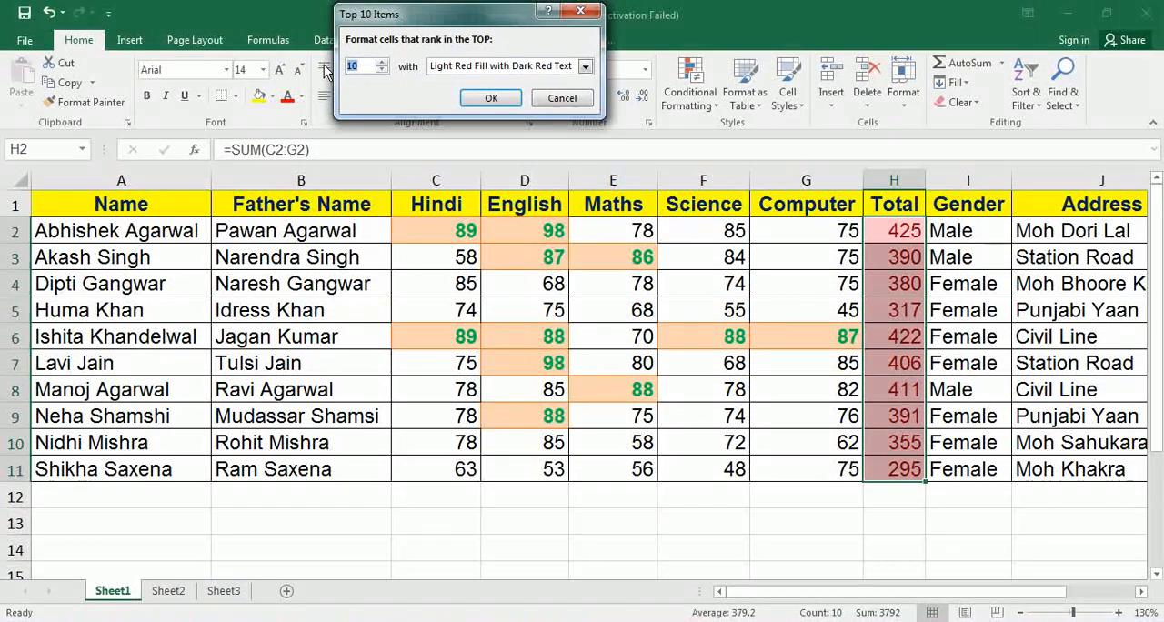
pyautogui.write('3')
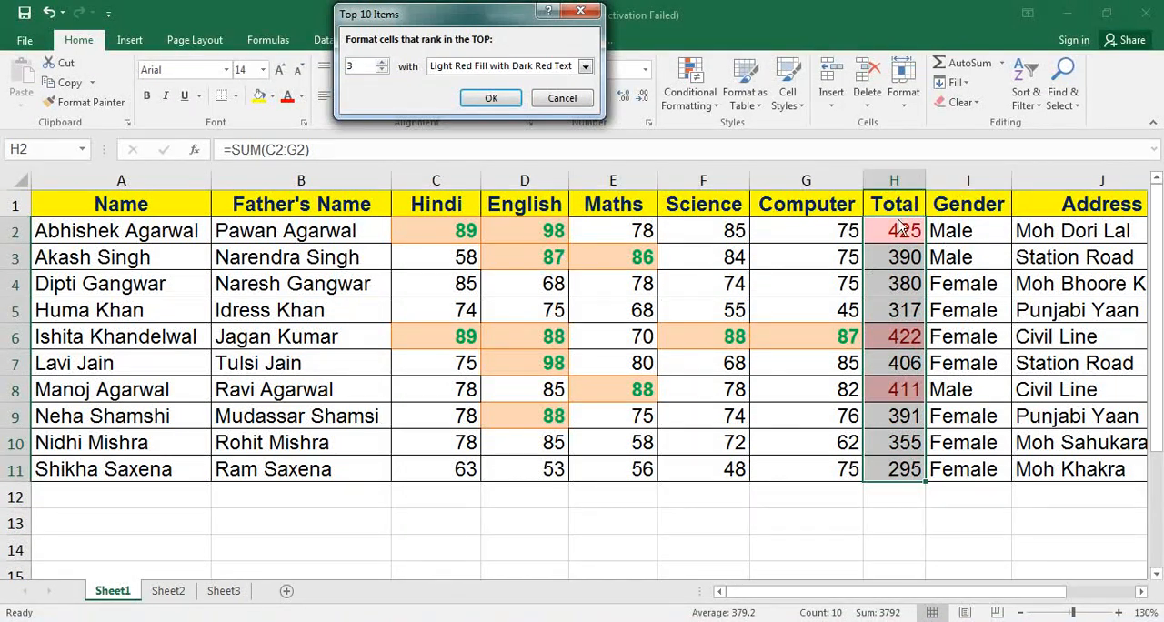
pyautogui.click(586, 67)
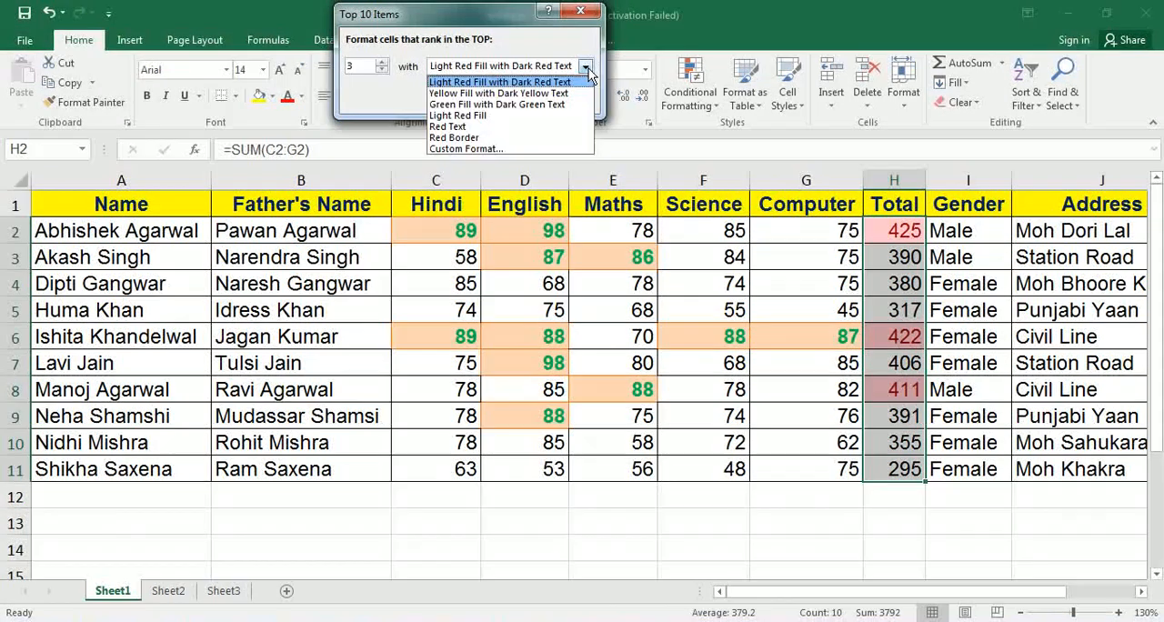
pyautogui.click(499, 104)
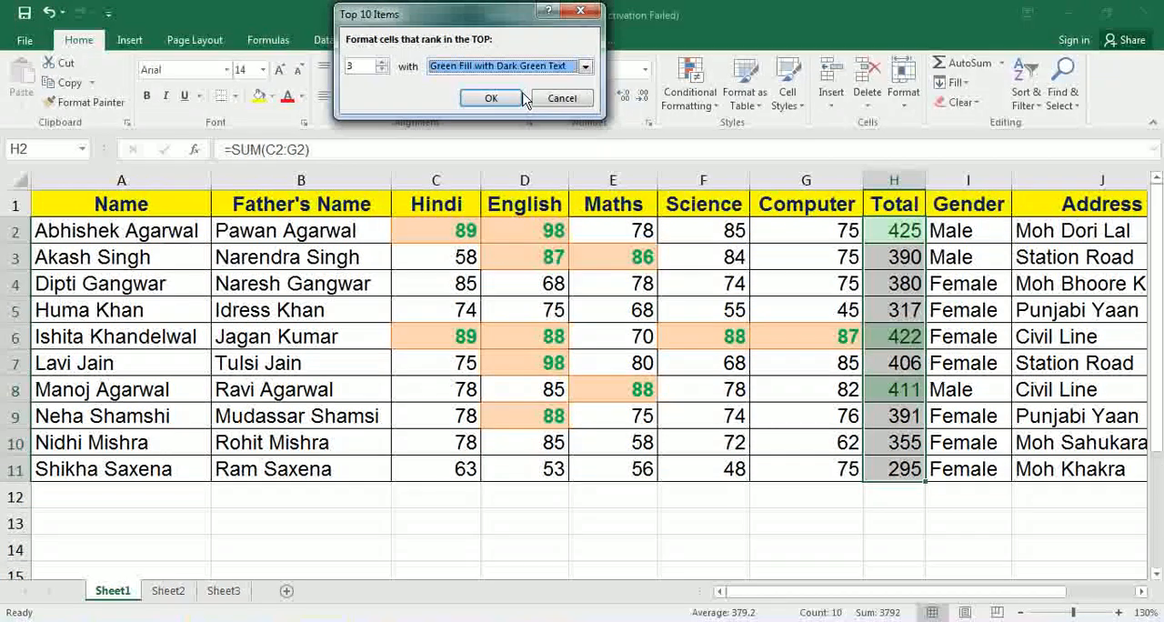
pyautogui.click(525, 100)
pyautogui.click(616, 260)
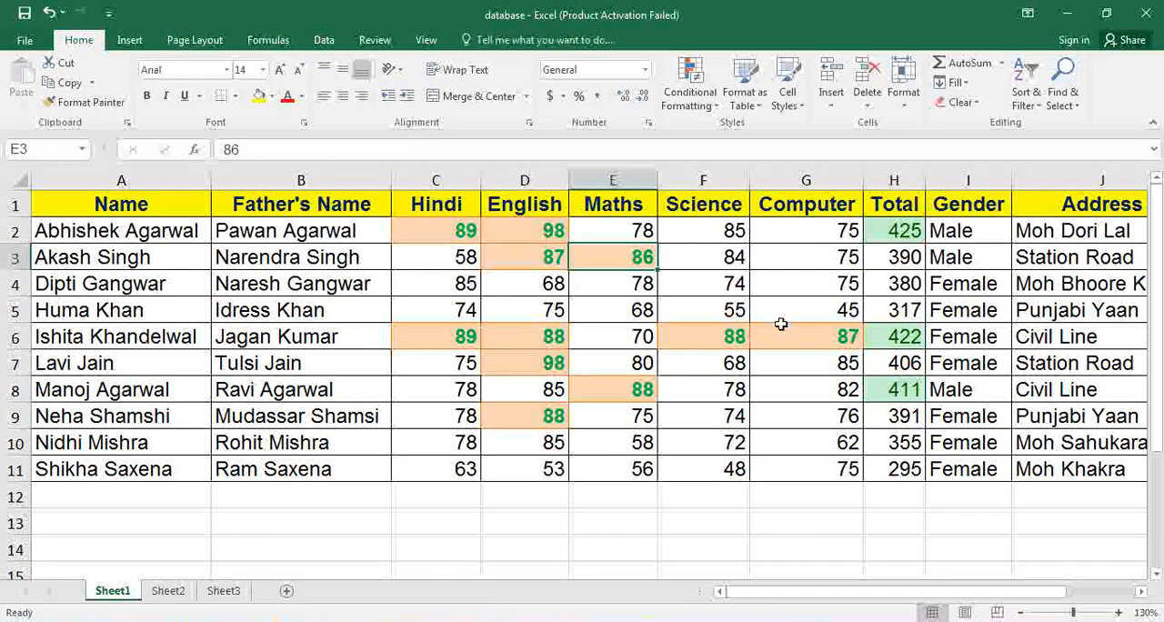
pyautogui.click(713, 110)
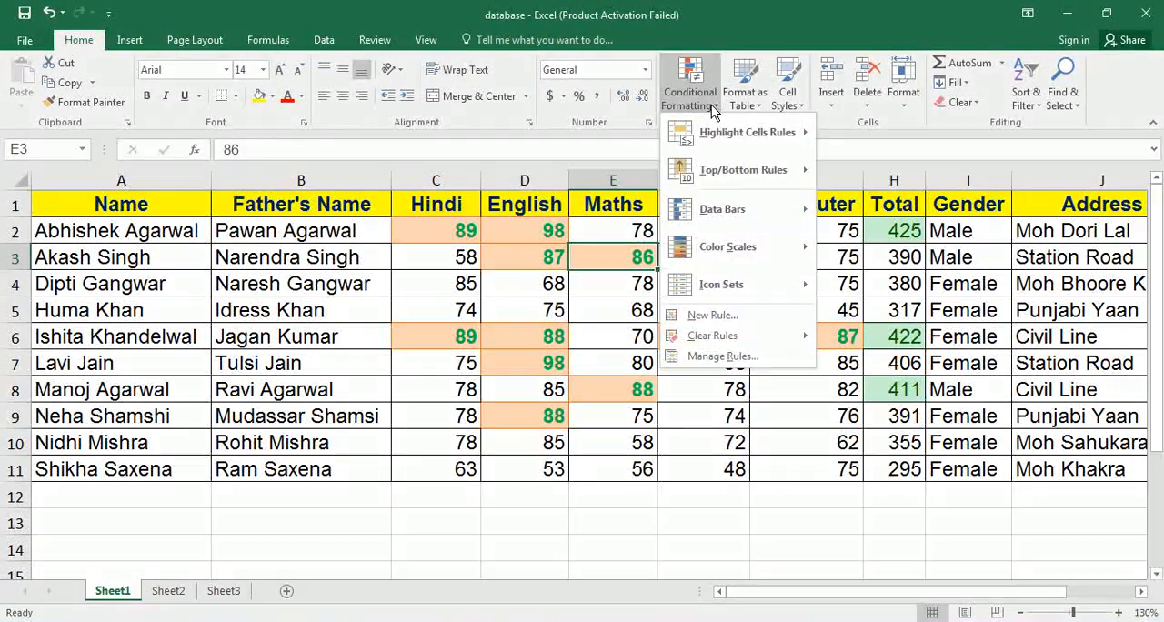
pyautogui.moveTo(723, 207)
pyautogui.click(448, 231)
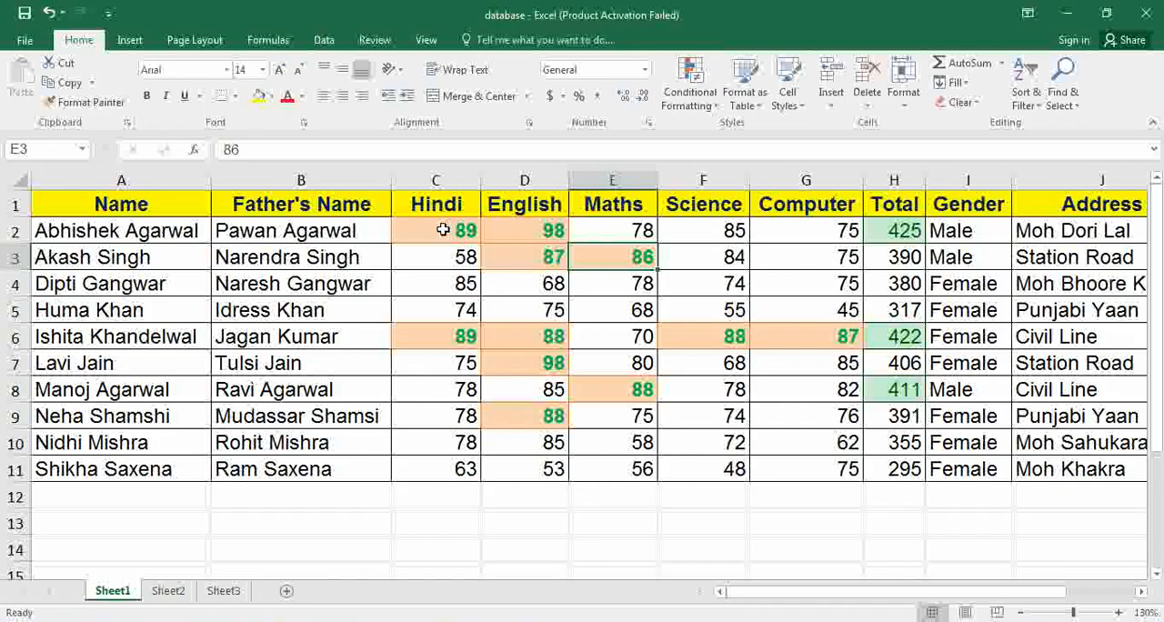
# Apply light blue gradient-fill data bars to the subject marks in C2:G11.
pyautogui.click(443, 230)
pyautogui.hotkey('shift', 'Down')
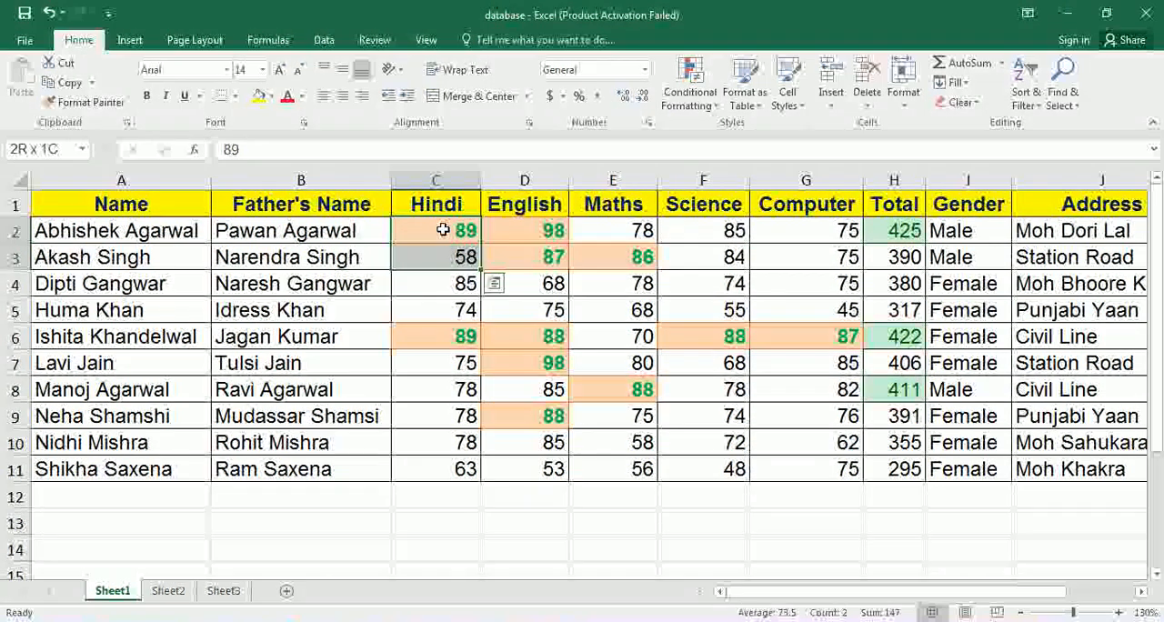
pyautogui.hotkey('shift', 'Down')
pyautogui.hotkey('shift', 'Right')
pyautogui.hotkey('shift', 'Right')
pyautogui.hotkey('shift', 'Right')
pyautogui.hotkey('shift', 'Right')
pyautogui.hotkey('shift', 'Right')
pyautogui.hotkey('shift', 'Down')
pyautogui.hotkey('shift', 'Left')
pyautogui.hotkey('shift', 'Down')
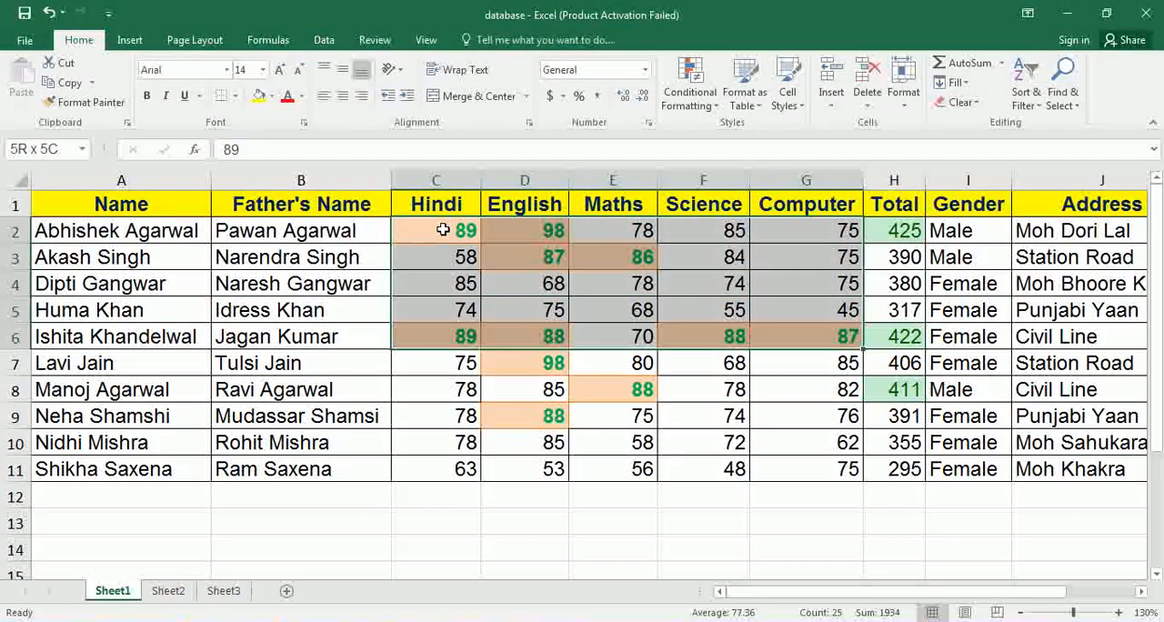
pyautogui.hotkey('shift', 'Down')
pyautogui.hotkey('shift', 'Down')
pyautogui.hotkey('shift', 'Down')
pyautogui.hotkey('shift', 'Down')
pyautogui.hotkey('shift', 'Down')
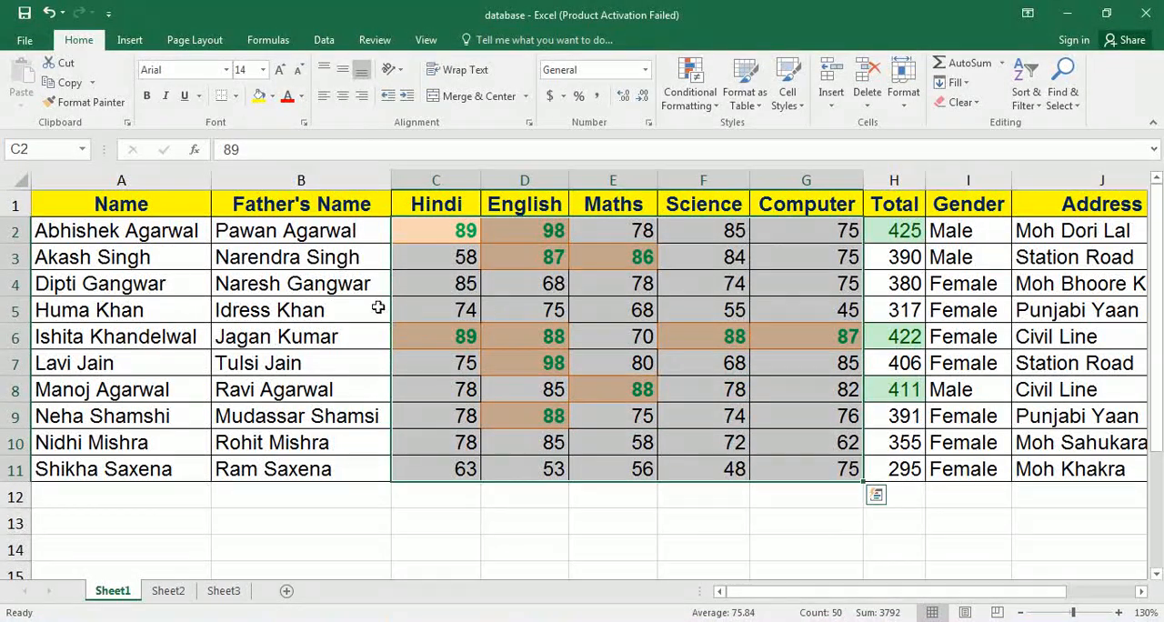
pyautogui.click(707, 108)
pyautogui.moveTo(726, 217)
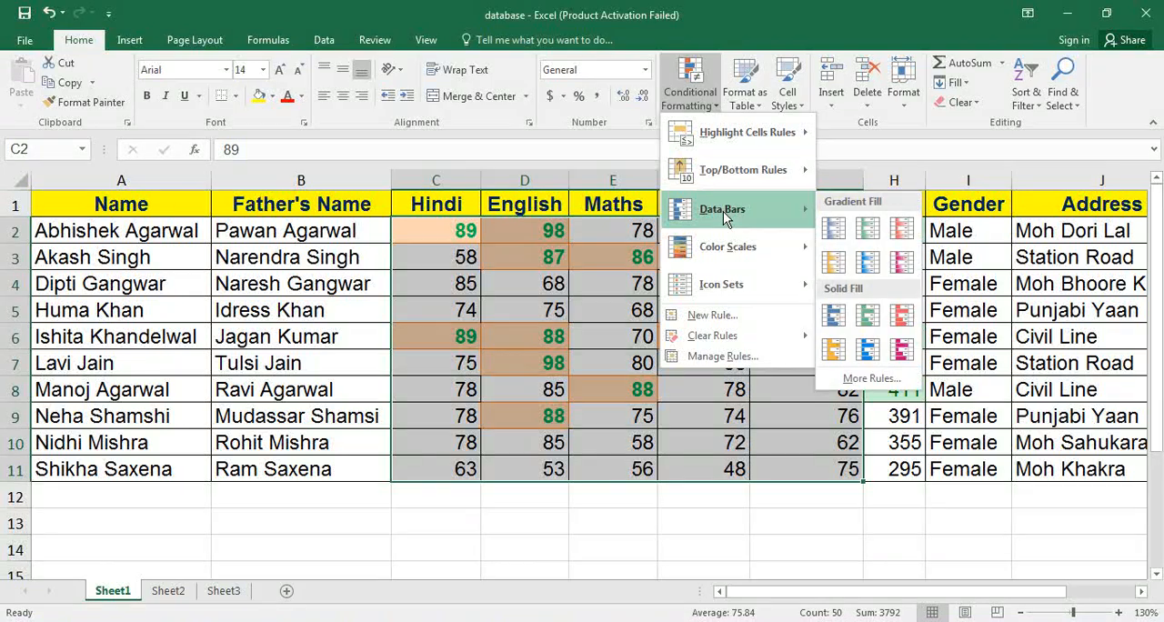
pyautogui.click(869, 262)
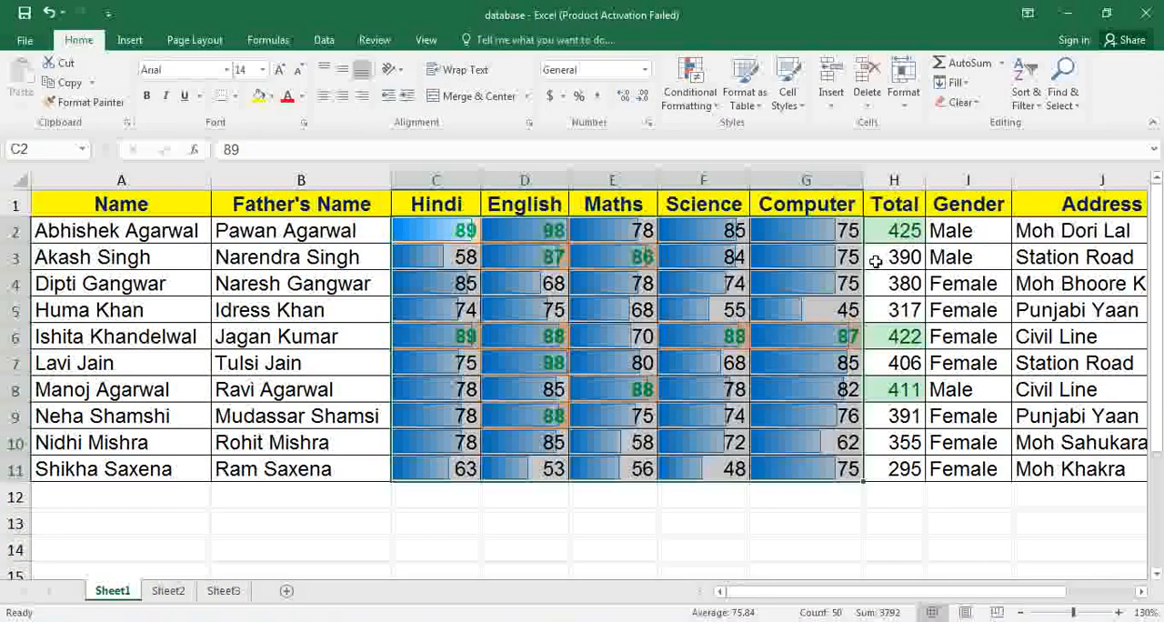
pyautogui.click(611, 283)
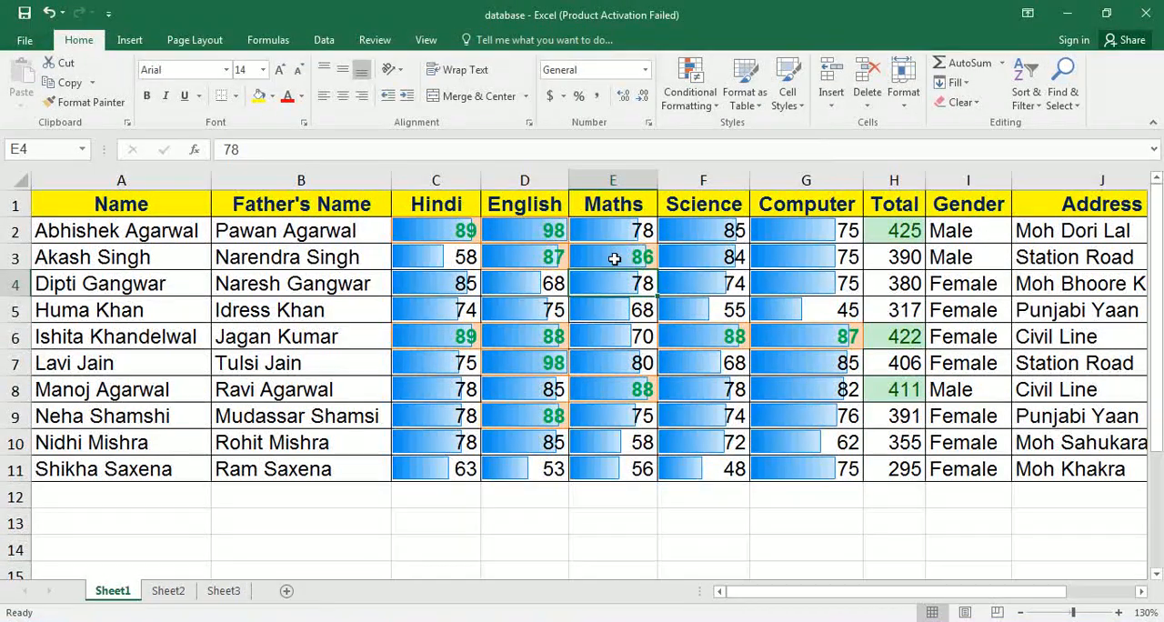
pyautogui.click(436, 261)
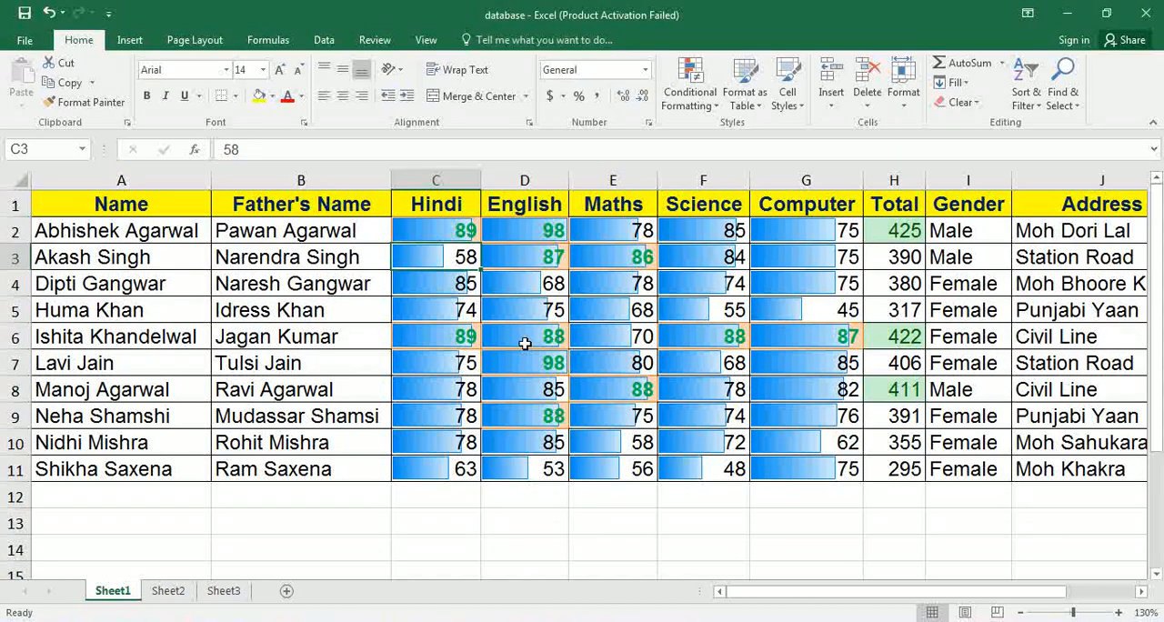
# Set the Maths mark in E10 to 100.
pyautogui.click(602, 441)
pyautogui.write('100')
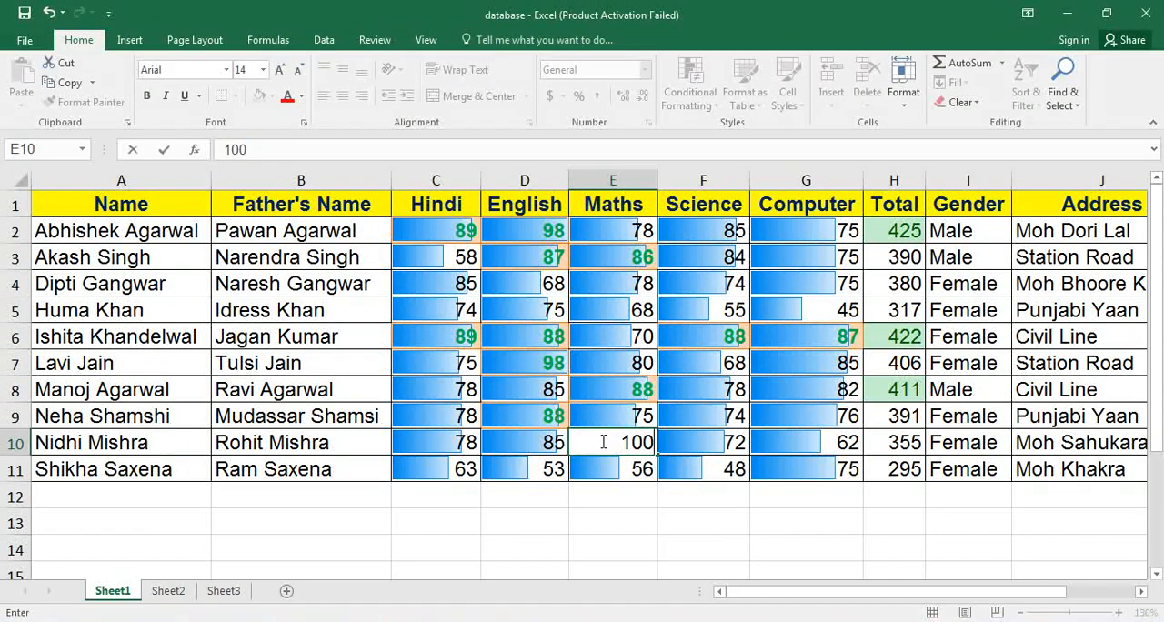
pyautogui.press('Return')
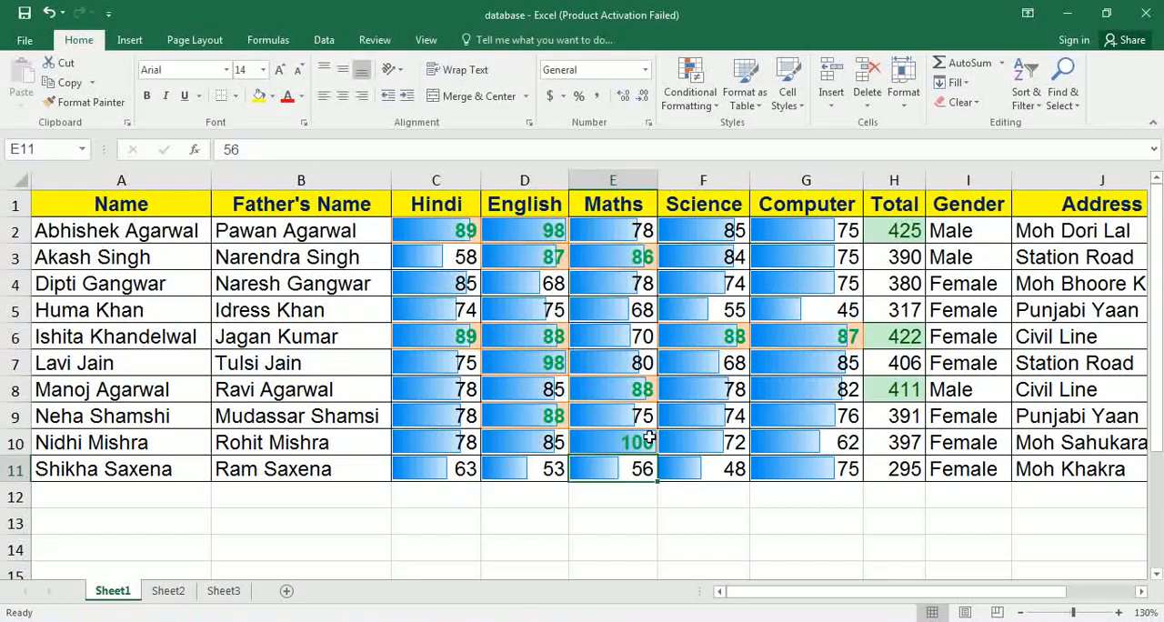
# Try clearing the conditional formatting rules from the entire sheet and undo the clearing.
pyautogui.click(435, 239)
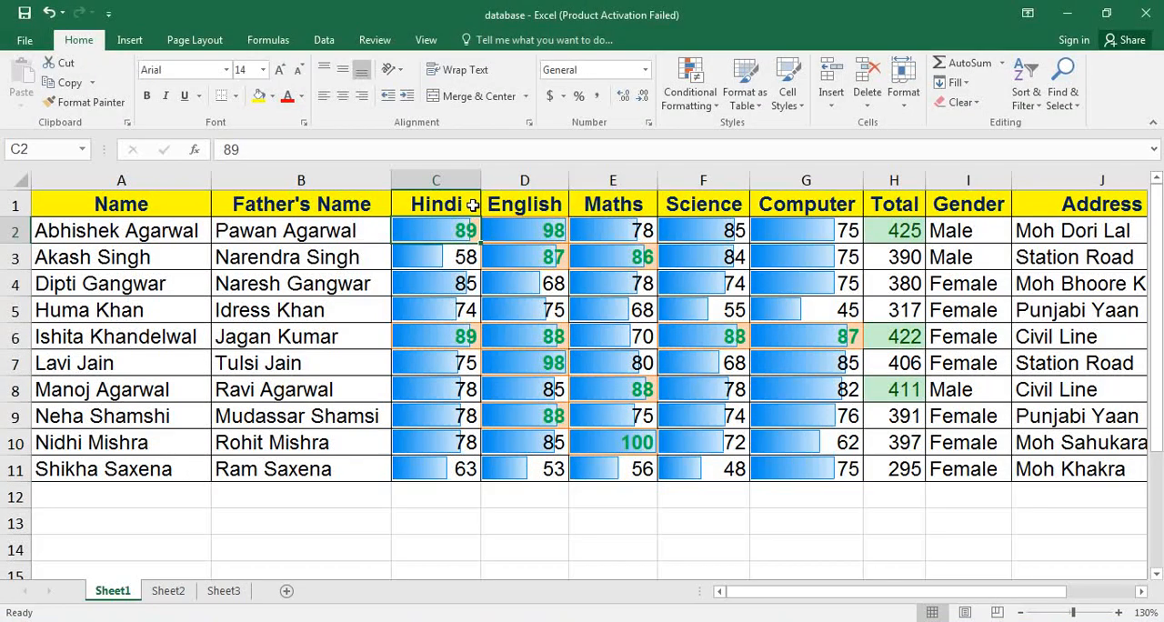
pyautogui.click(705, 102)
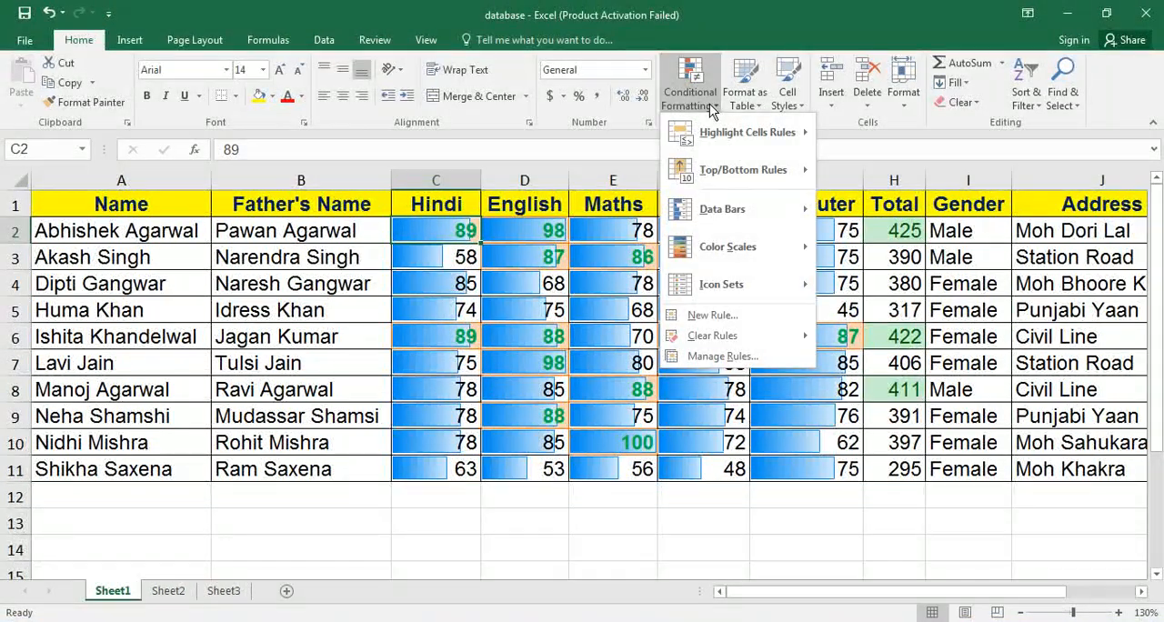
pyautogui.moveTo(713, 215)
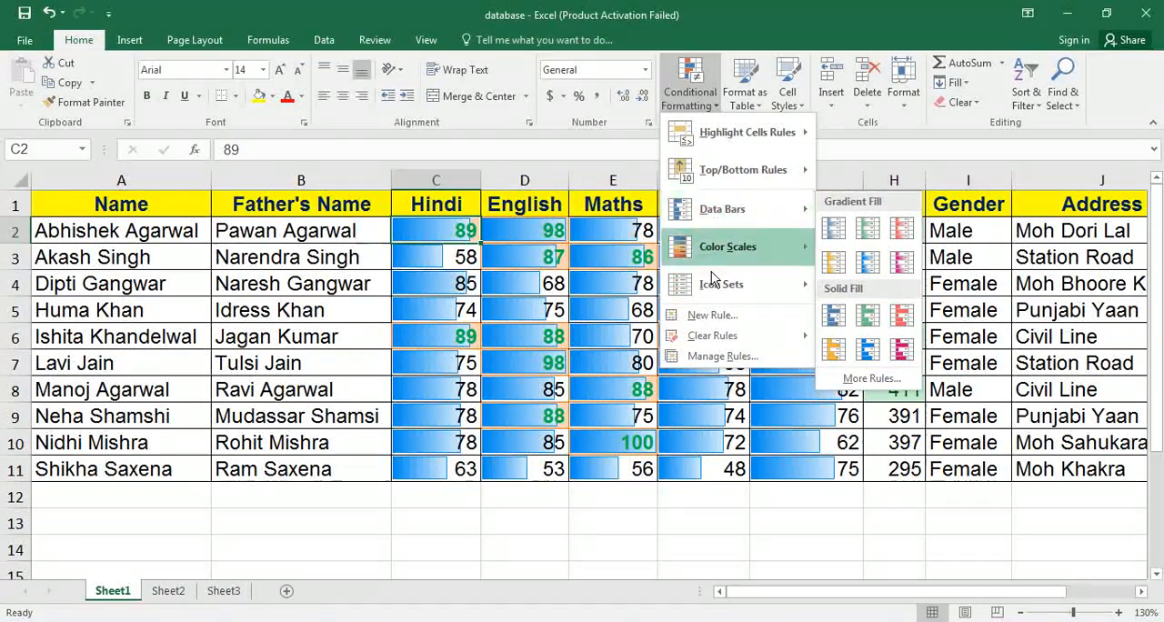
pyautogui.moveTo(715, 336)
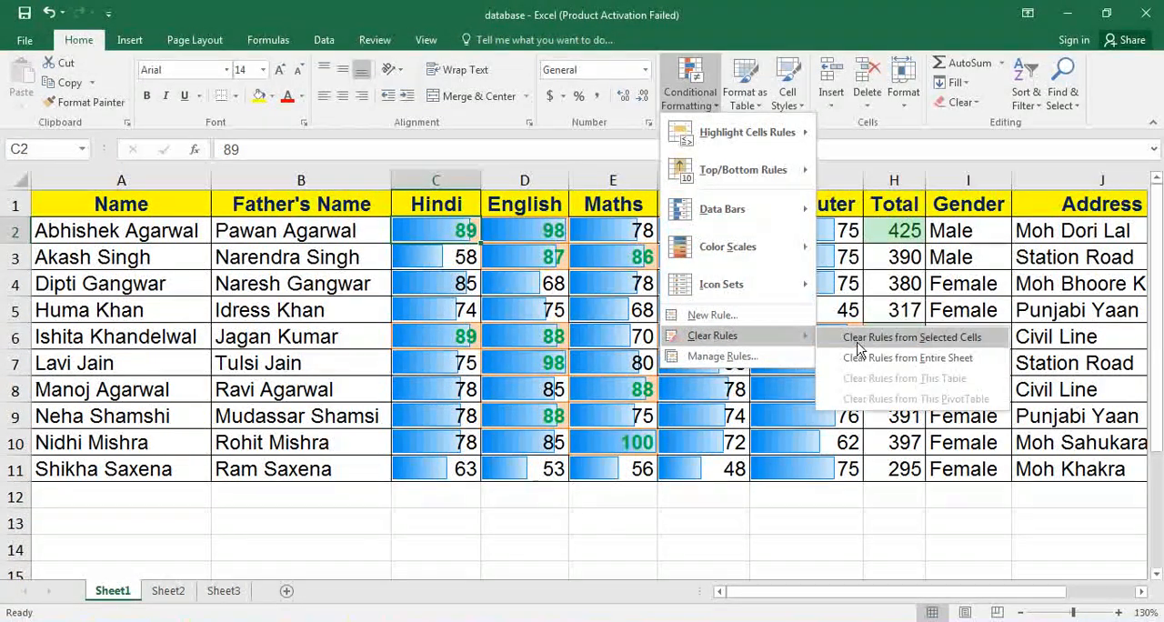
pyautogui.click(901, 360)
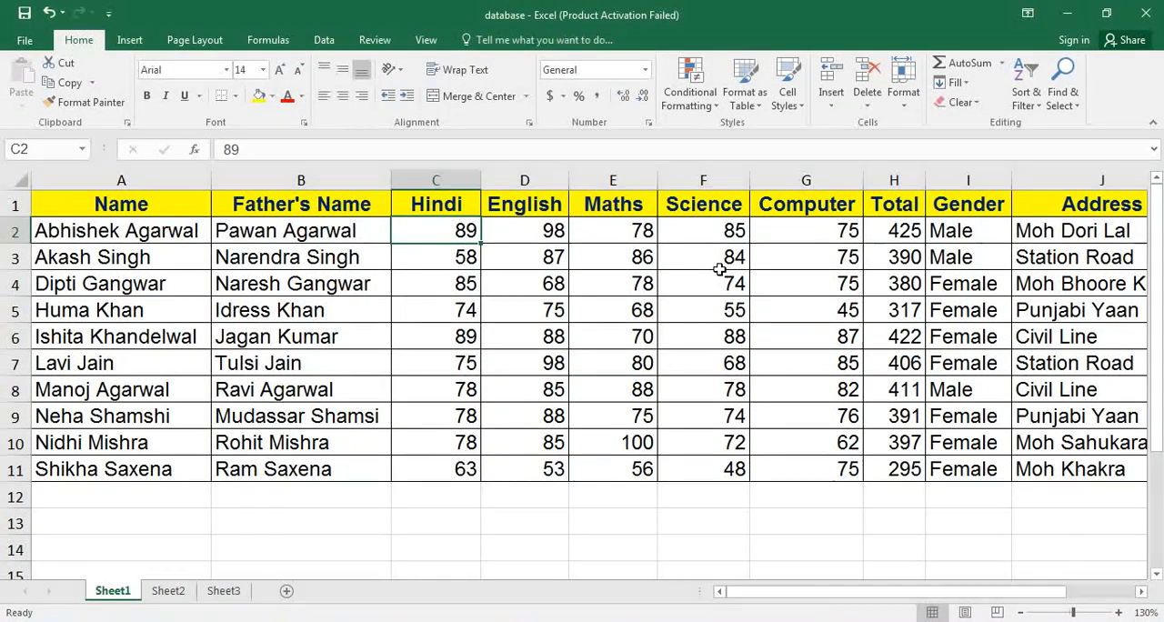
pyautogui.hotkey('ctrl', 'z')
pyautogui.click(574, 274)
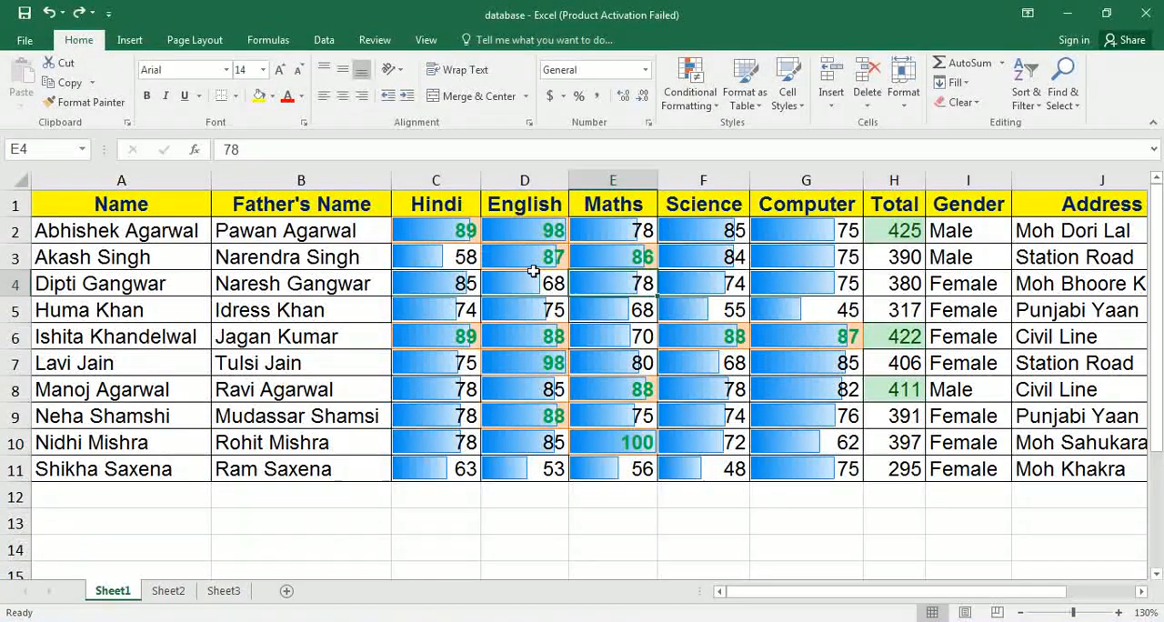
# Clear the conditional formatting rules from the selected cells C2:G6 only.
pyautogui.moveTo(449, 236); pyautogui.dragTo(804, 340)
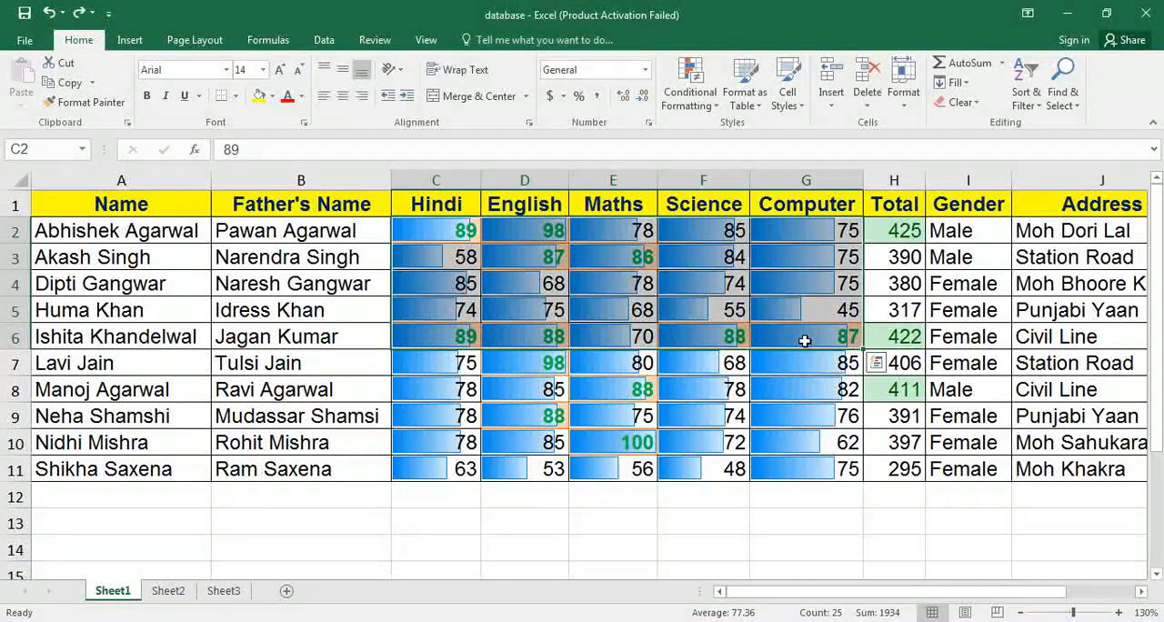
pyautogui.click(712, 100)
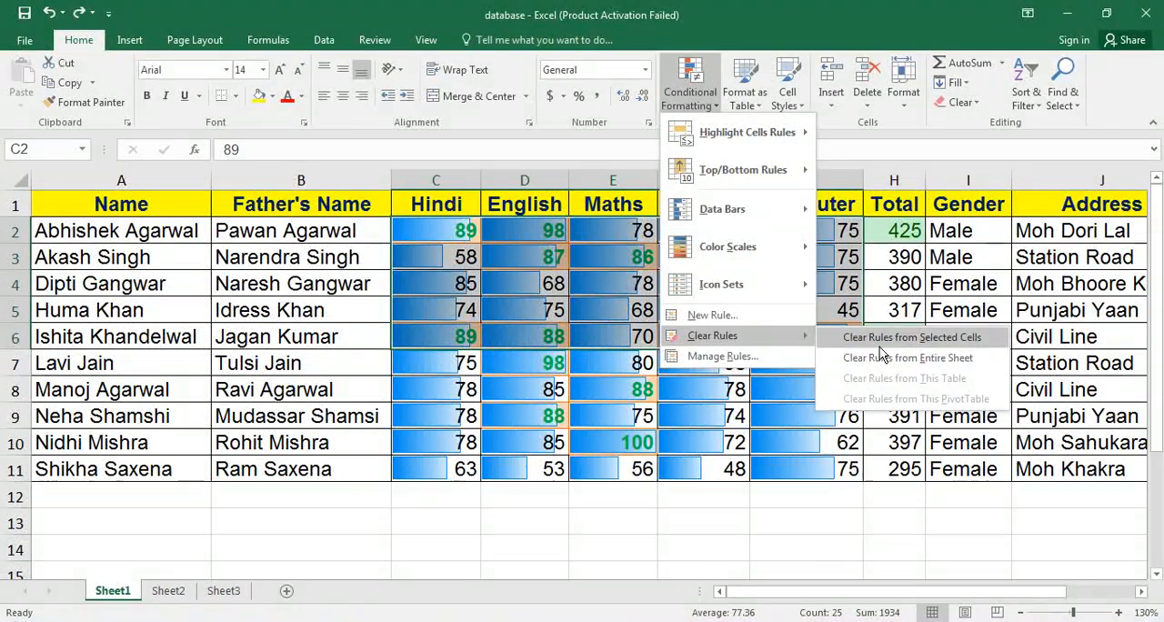
pyautogui.click(880, 346)
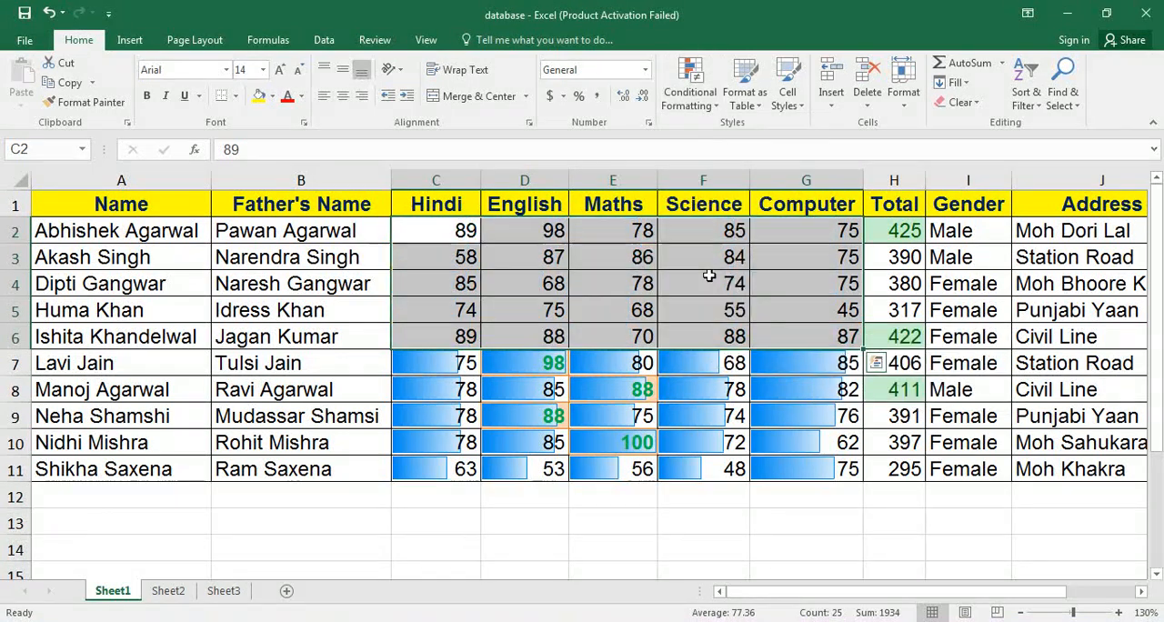
pyautogui.click(667, 257)
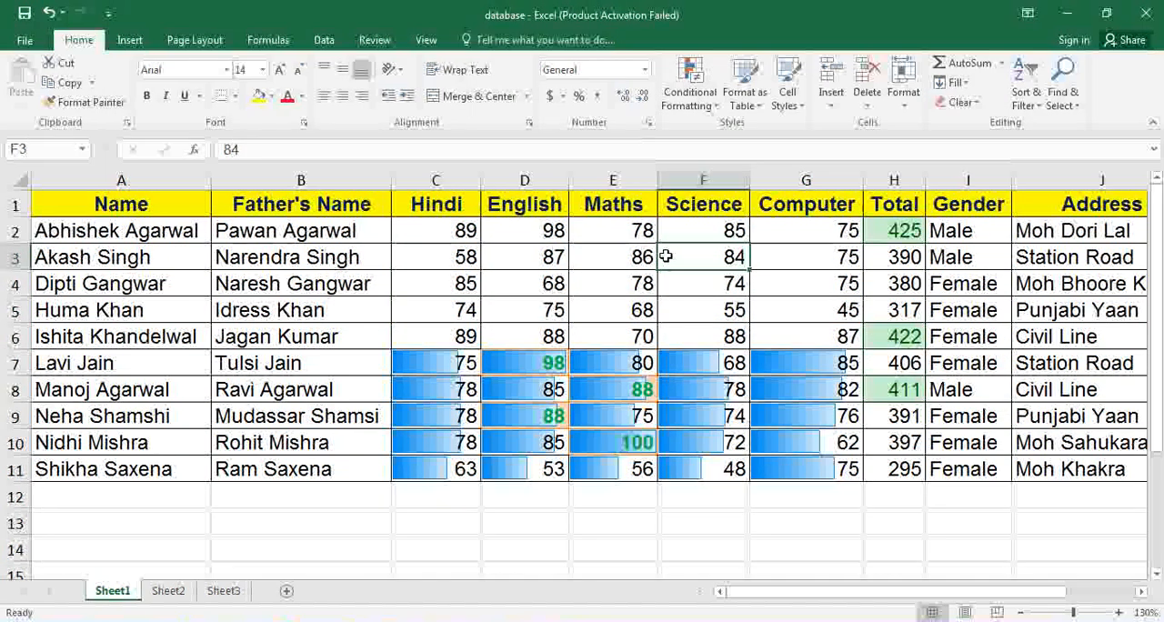
# Clear all remaining conditional formatting rules from the entire sheet.
pyautogui.click(706, 101)
pyautogui.moveTo(701, 339)
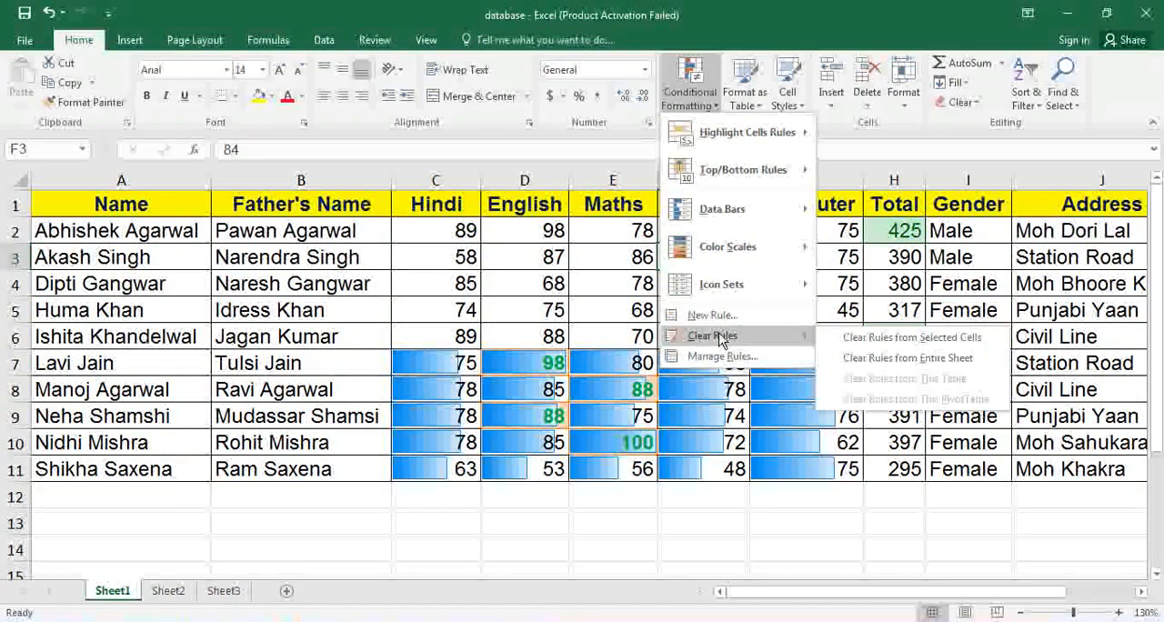
pyautogui.click(896, 358)
pyautogui.click(637, 283)
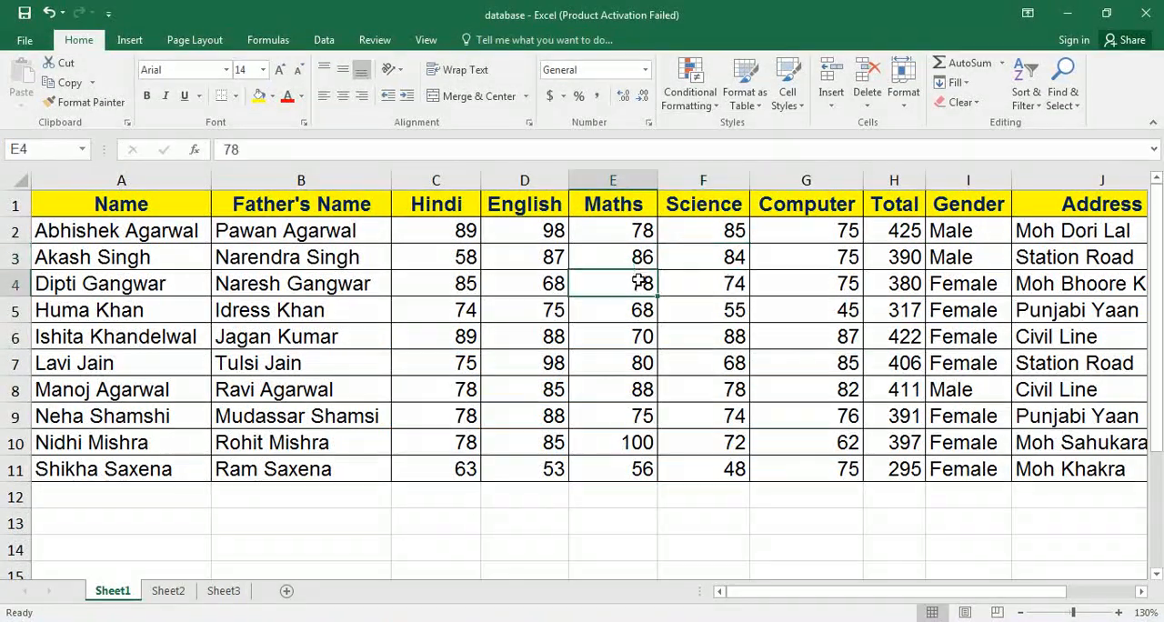
pyautogui.click(714, 101)
pyautogui.moveTo(718, 268)
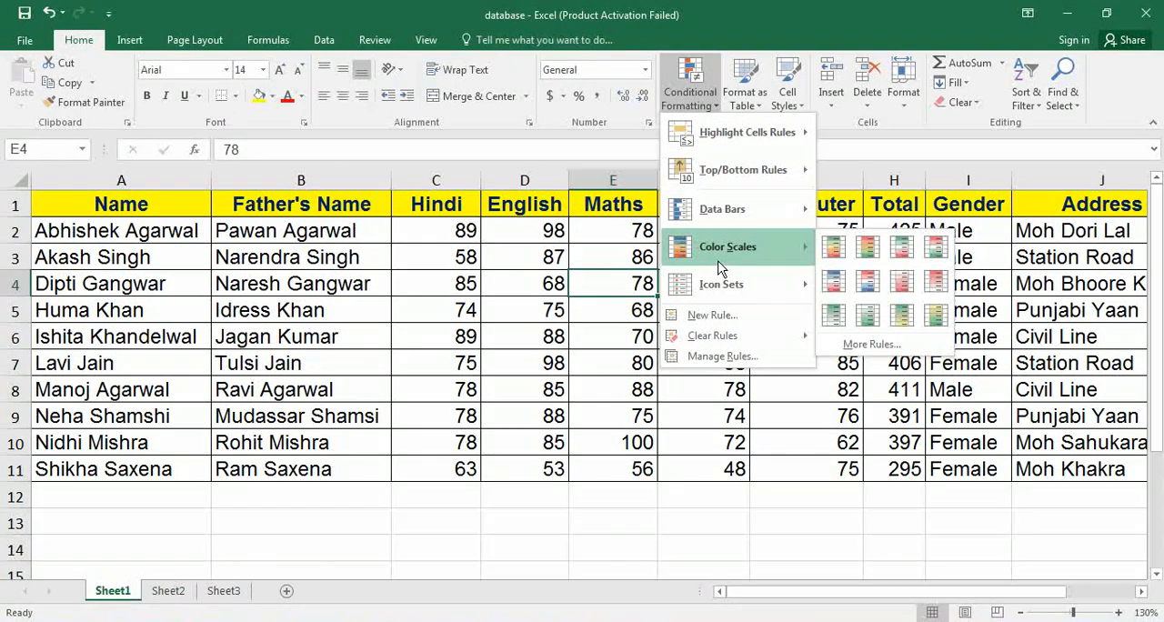
pyautogui.click(468, 241)
# Apply the two-color green-yellow color scale to the subject marks in C2:G11.
pyautogui.moveTo(445, 231); pyautogui.dragTo(779, 465)
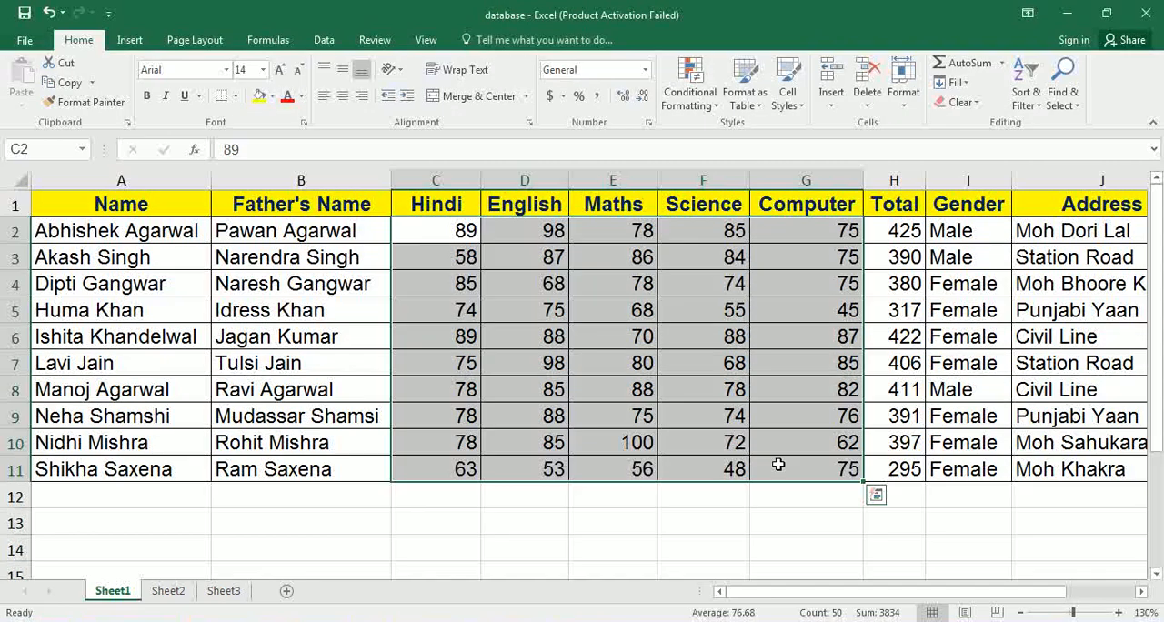
pyautogui.click(712, 104)
pyautogui.moveTo(741, 277)
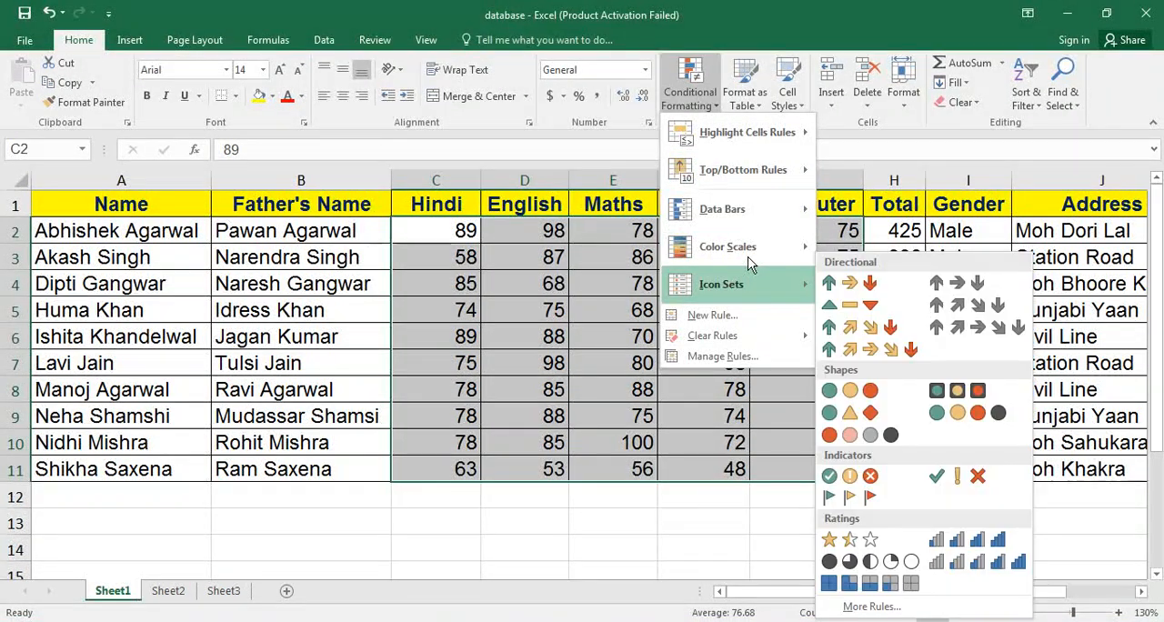
pyautogui.moveTo(762, 244)
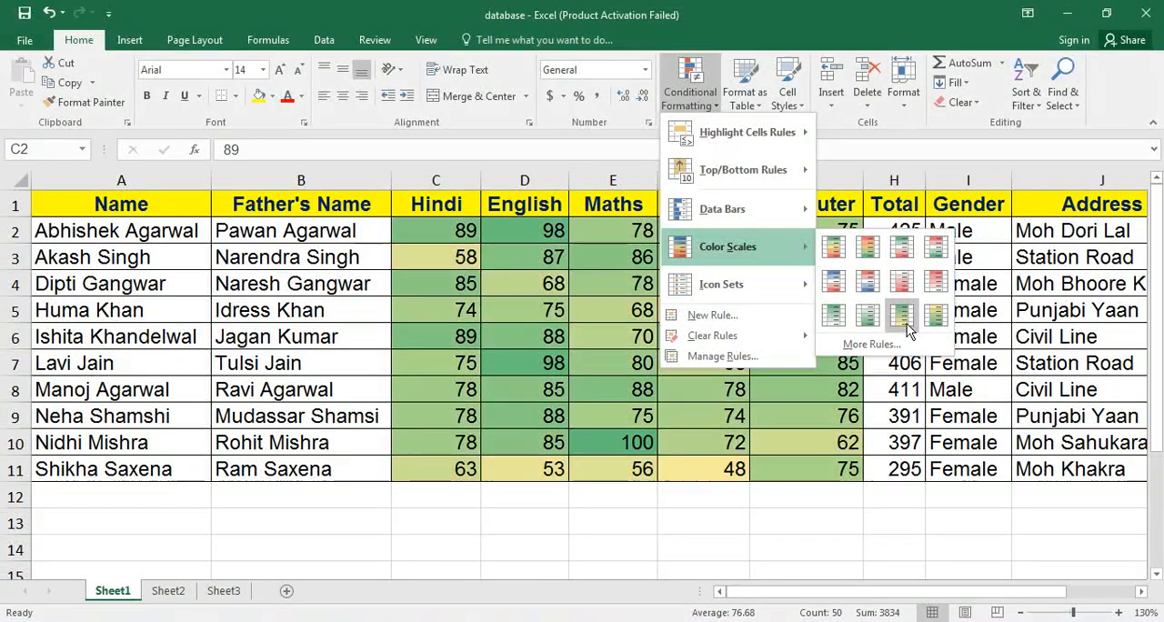
pyautogui.click(907, 325)
pyautogui.click(625, 279)
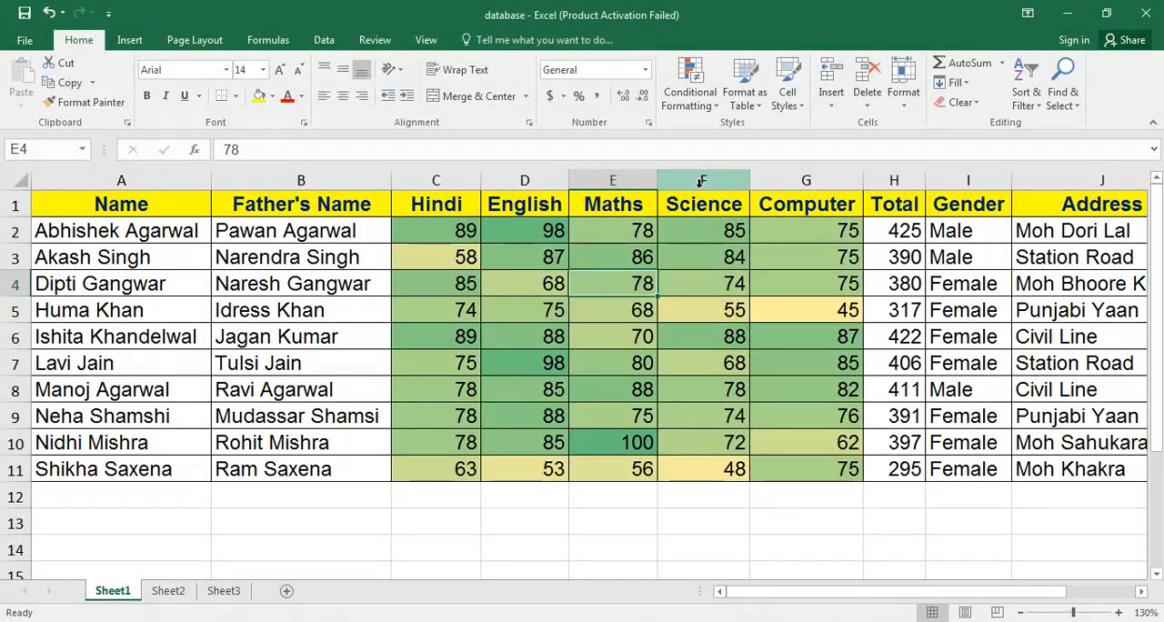
# Remove the color scale by clearing the conditional formatting rules from the entire sheet.
pyautogui.click(706, 101)
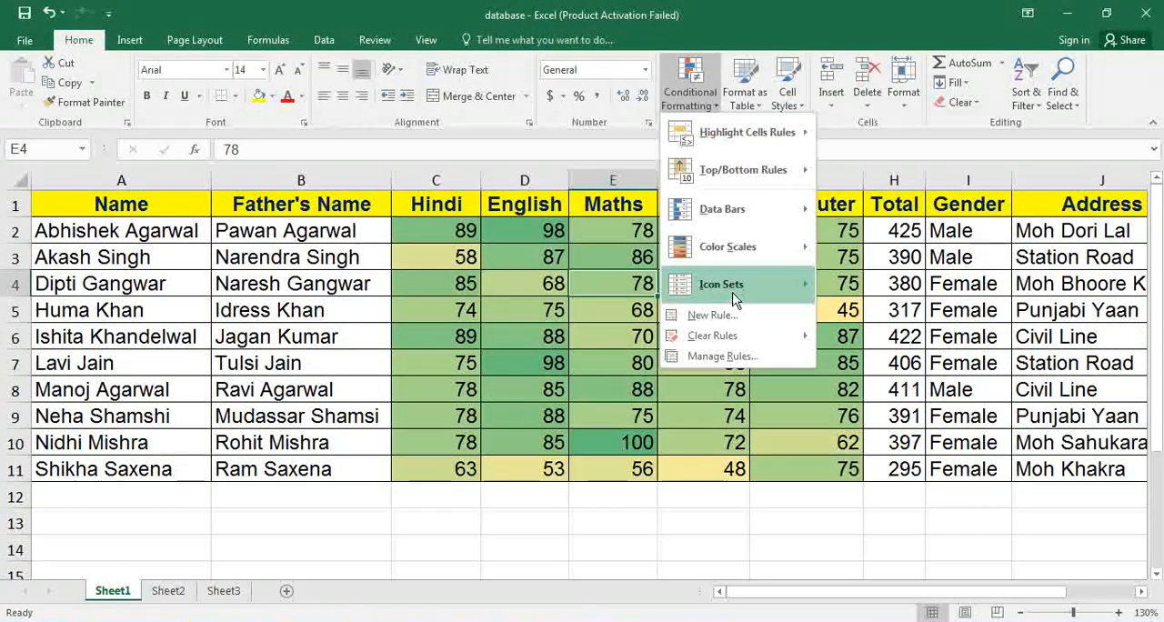
pyautogui.moveTo(732, 338)
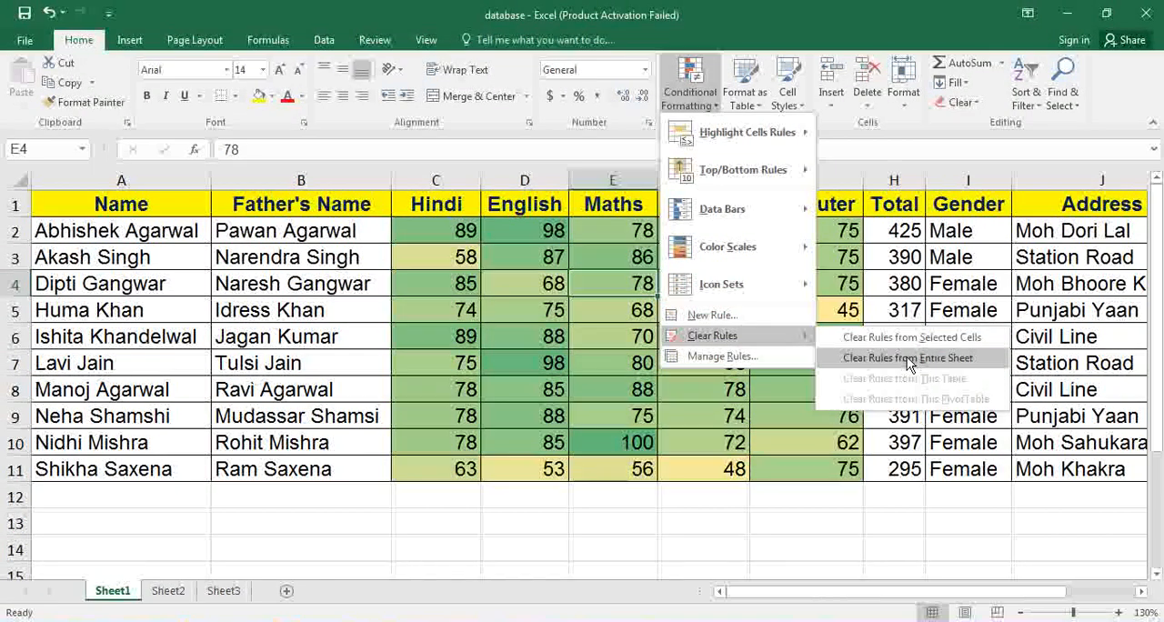
pyautogui.click(907, 357)
pyautogui.click(701, 102)
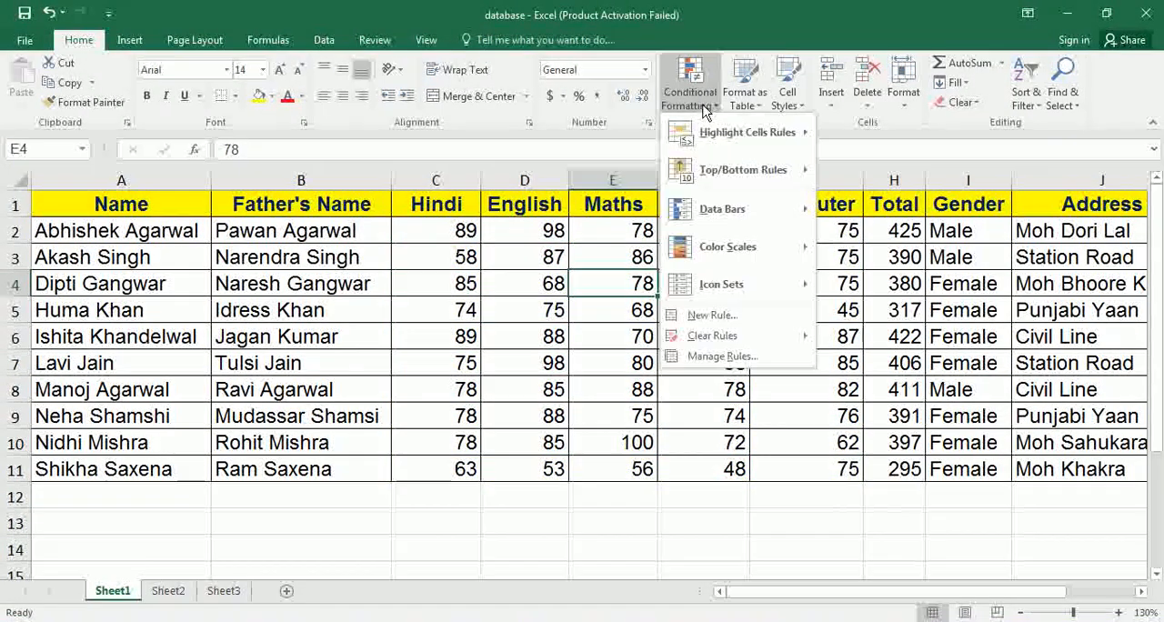
pyautogui.moveTo(725, 285)
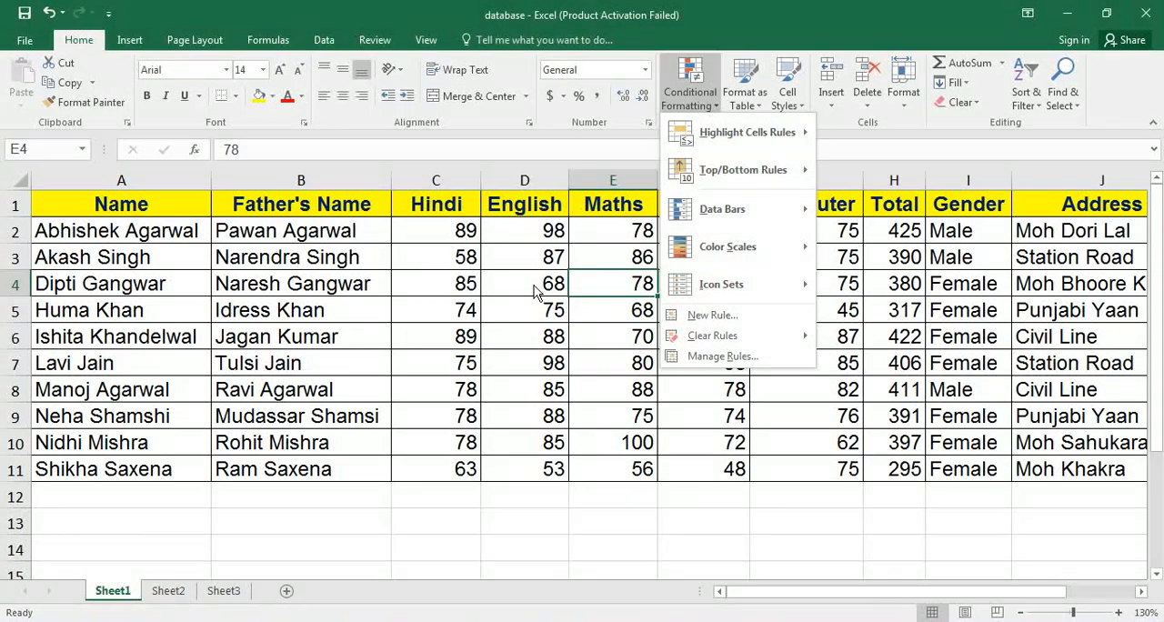
pyautogui.click(431, 220)
# Apply the five-level bar-chart Ratings icon set to the subject marks in C2:G11.
pyautogui.moveTo(434, 231); pyautogui.dragTo(780, 464)
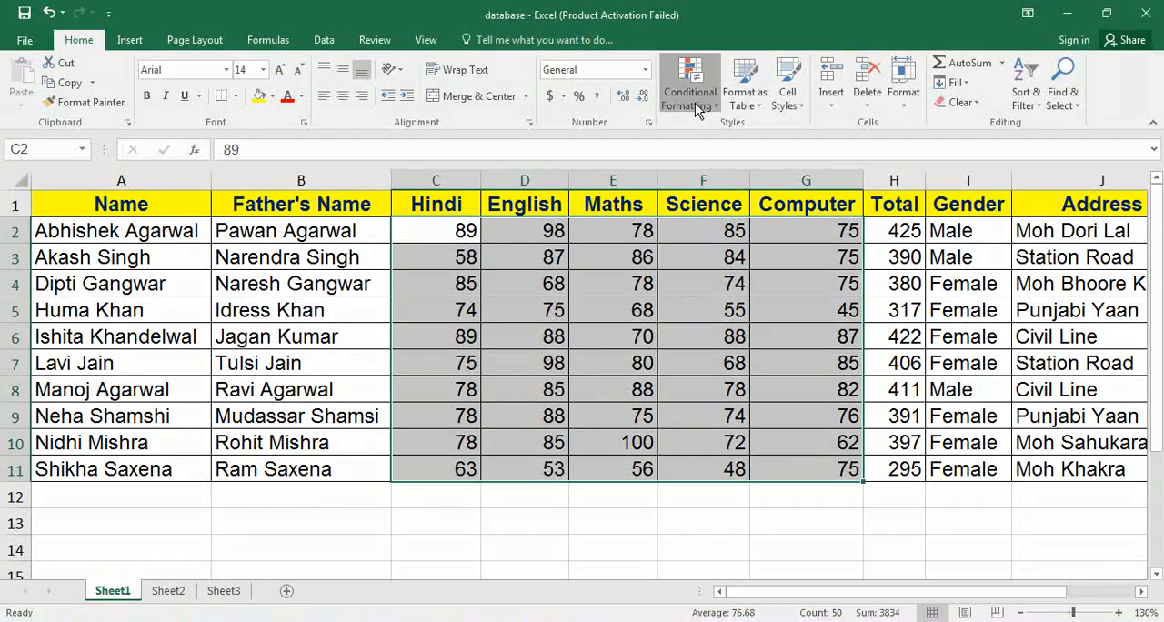
pyautogui.click(694, 103)
pyautogui.moveTo(728, 284)
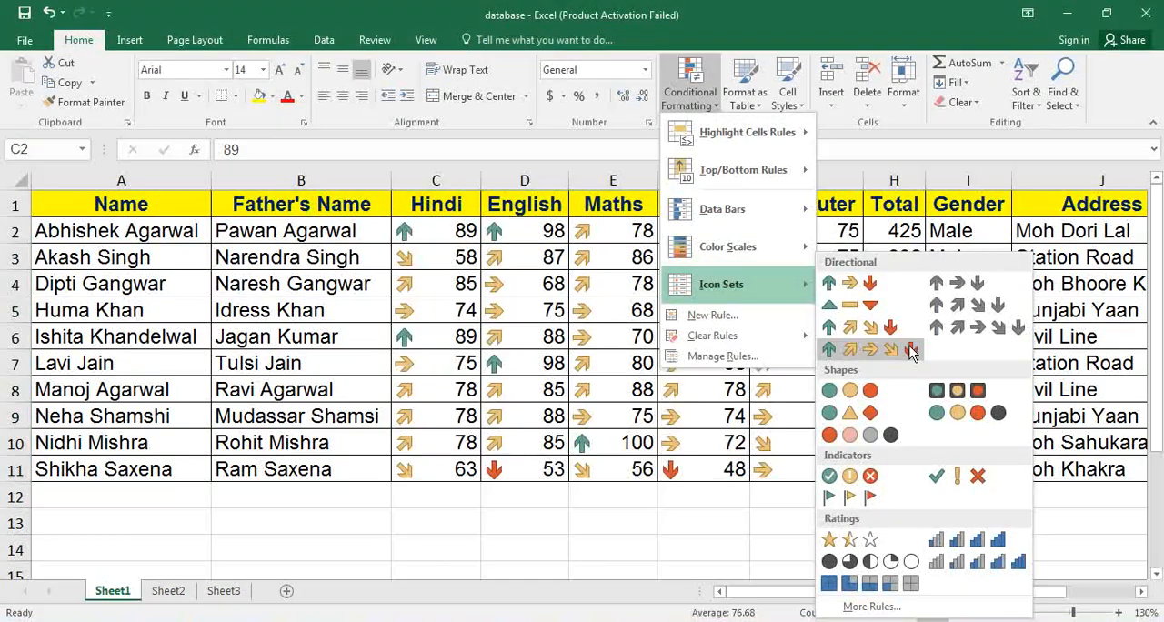
pyautogui.click(974, 556)
pyautogui.click(677, 389)
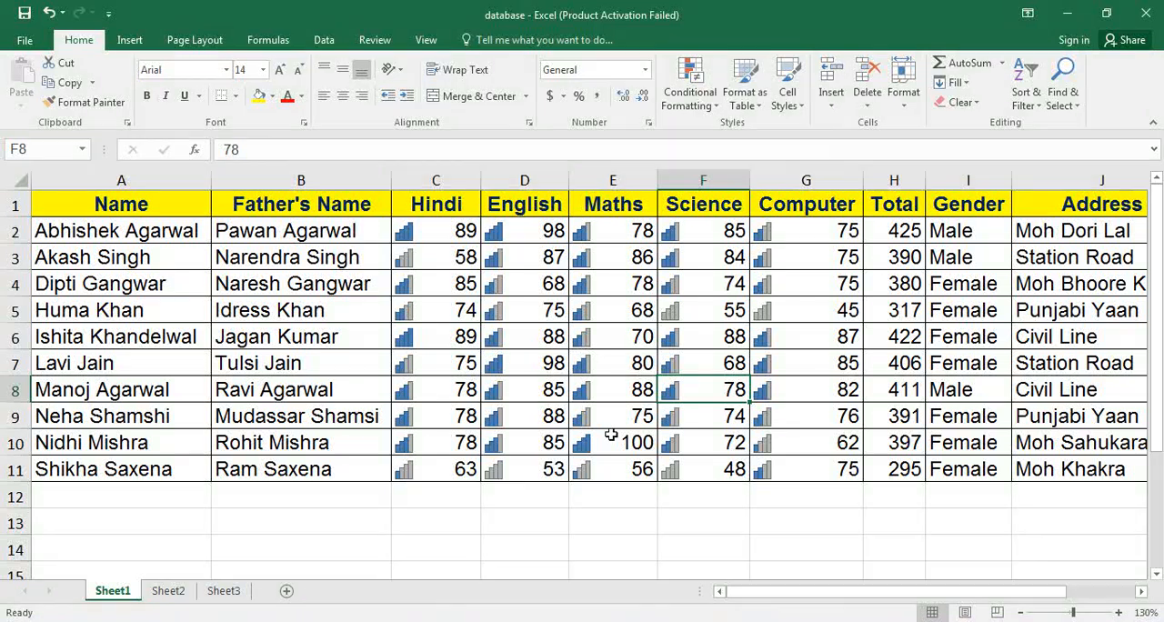
pyautogui.click(616, 447)
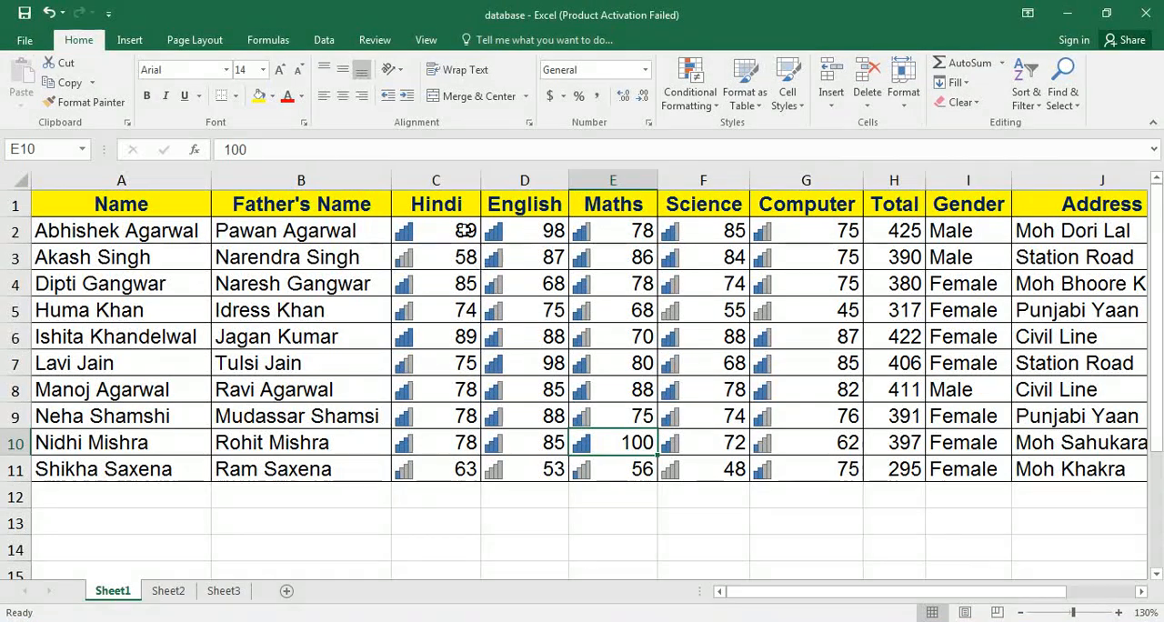
pyautogui.moveTo(452, 233); pyautogui.dragTo(717, 378)
pyautogui.click(586, 287)
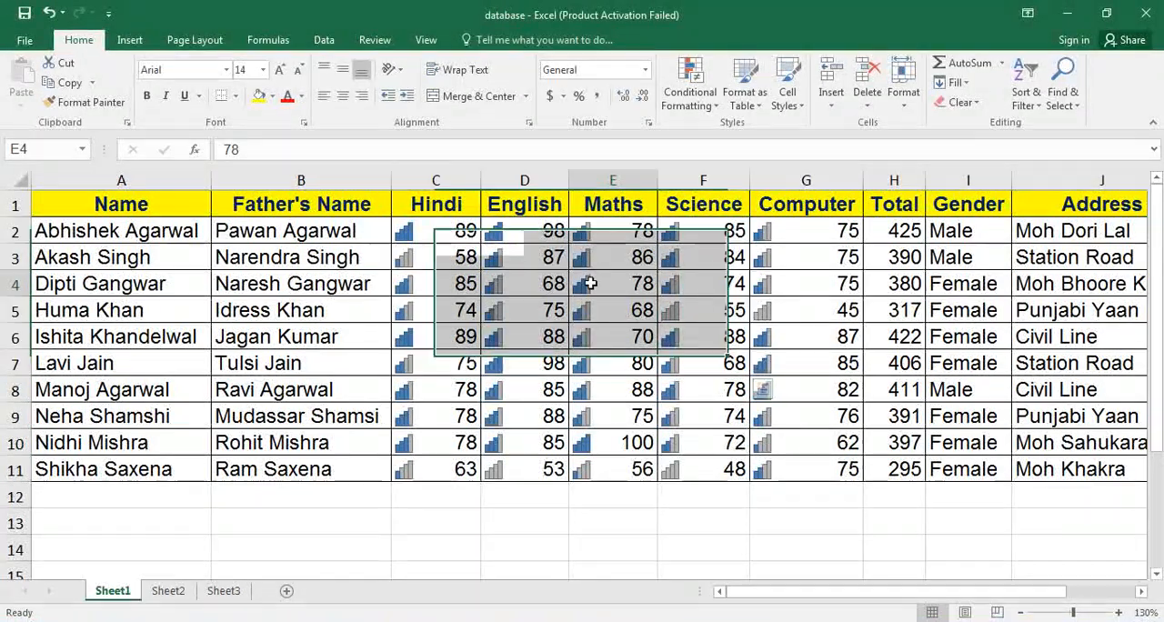
# Clear the icon set by removing the conditional formatting rules from the entire sheet.
pyautogui.click(699, 98)
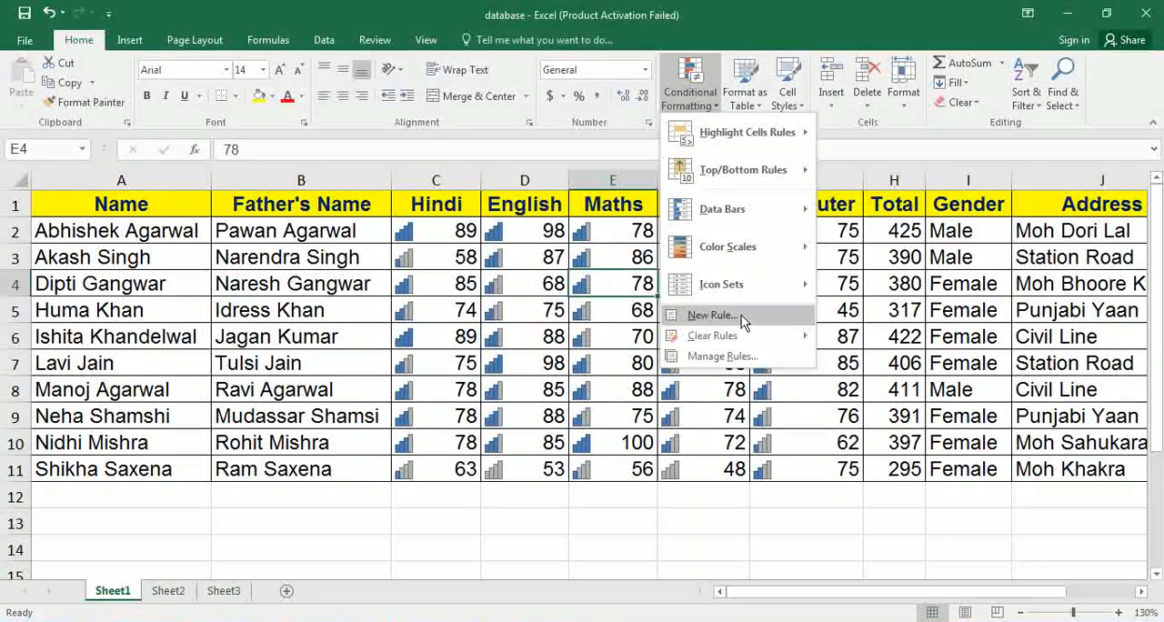
pyautogui.moveTo(738, 346)
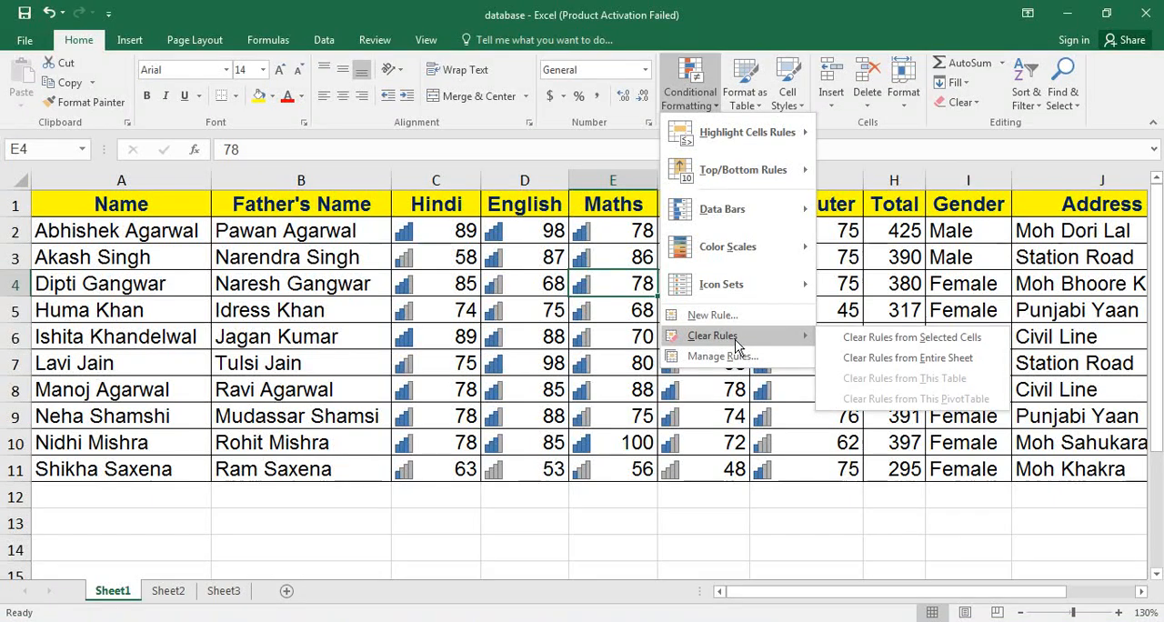
pyautogui.click(888, 359)
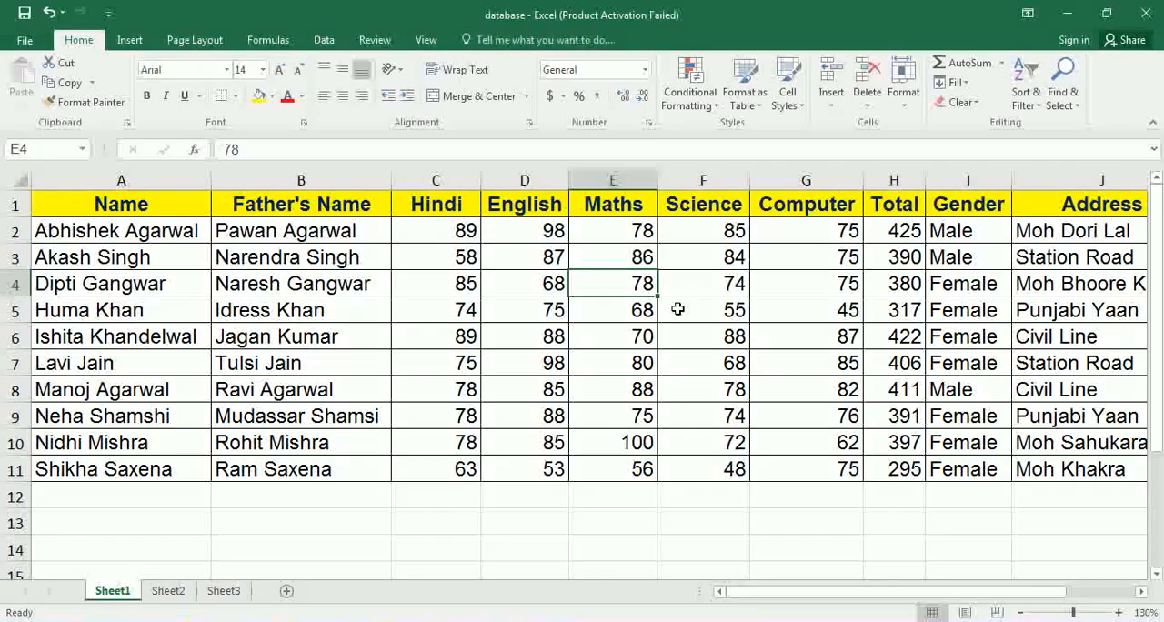
# Format the marks data in A1:L11 as a table with headers, using the blue gridded Light table style.
pyautogui.click(745, 100)
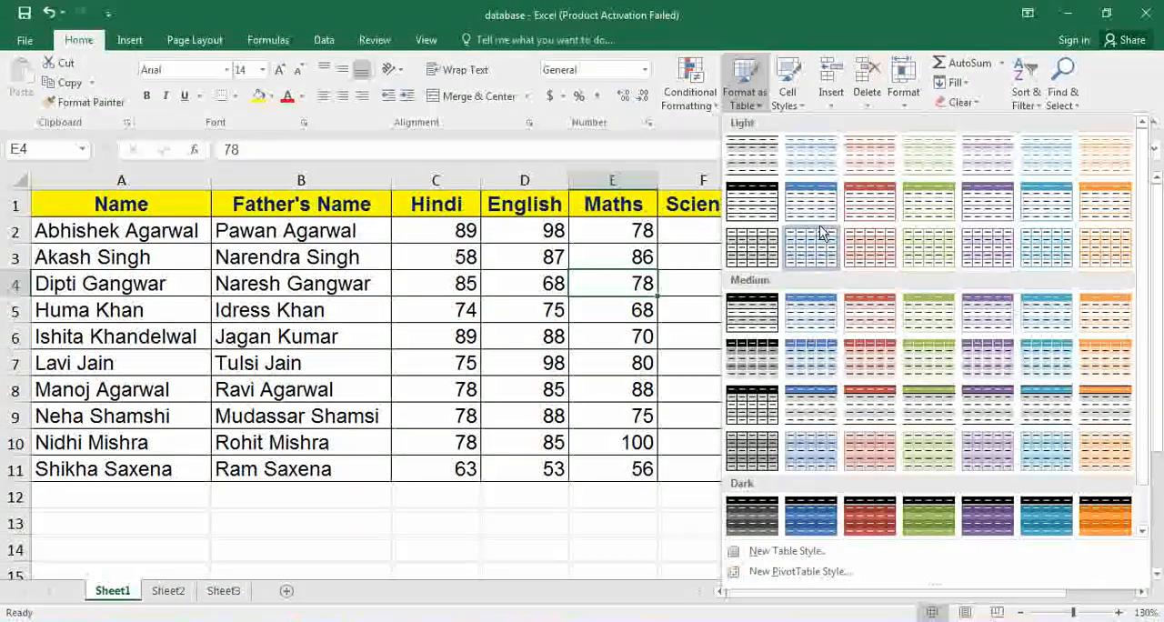
pyautogui.click(812, 254)
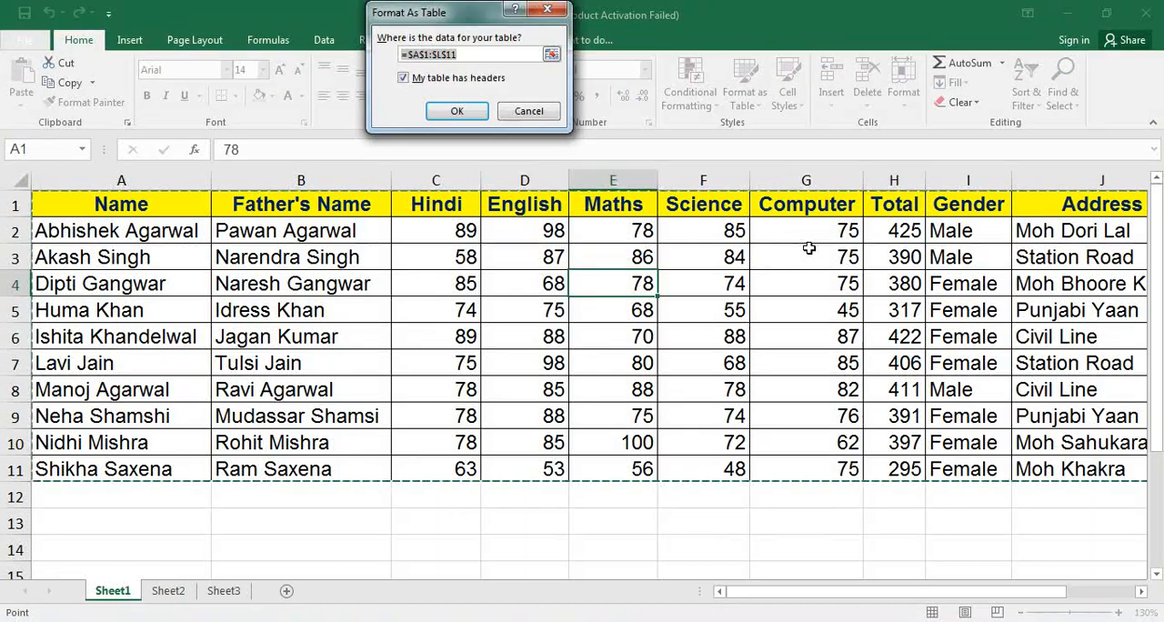
pyautogui.click(457, 111)
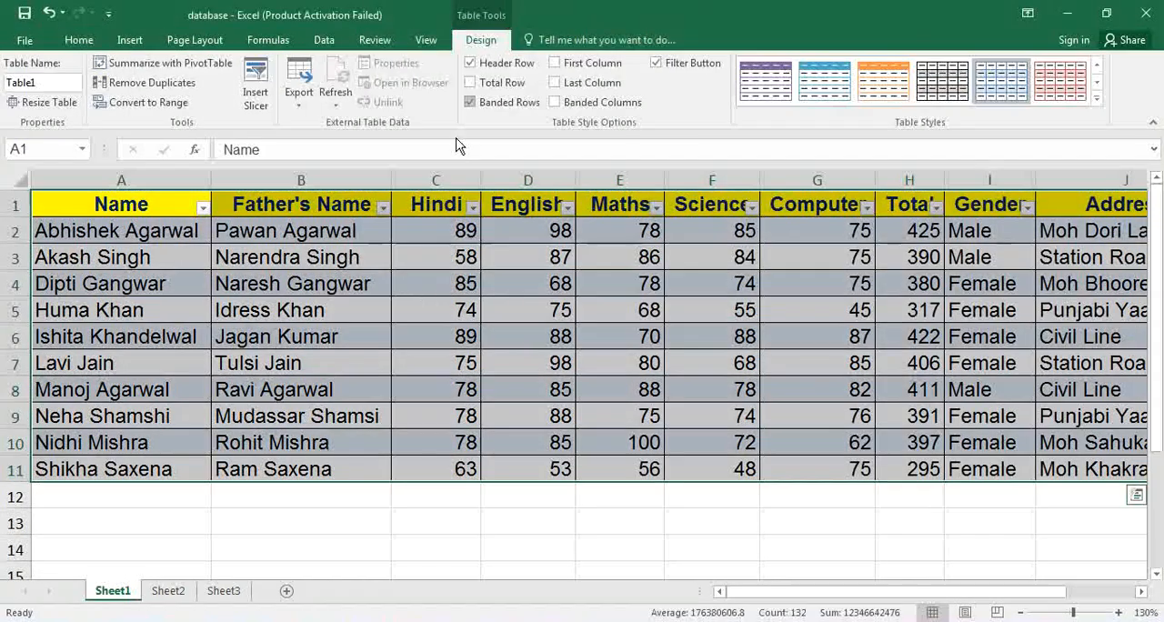
pyautogui.click(424, 302)
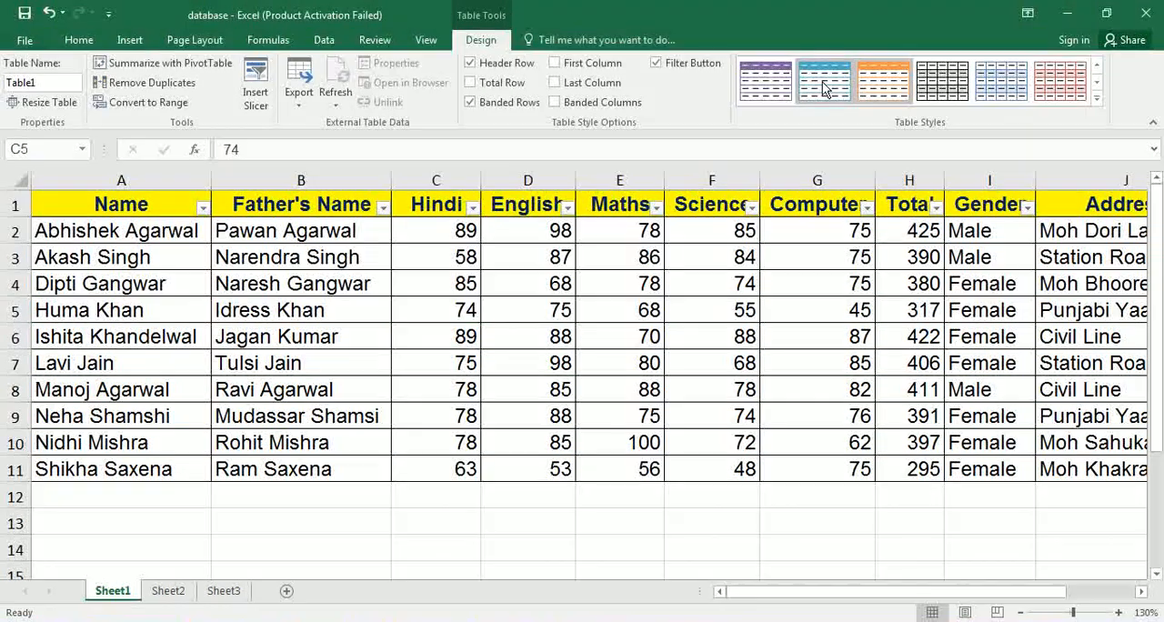
# Restyle the table with the purple Light style, and replace it with the purple gridded Medium style in the last Medium row.
pyautogui.click(771, 93)
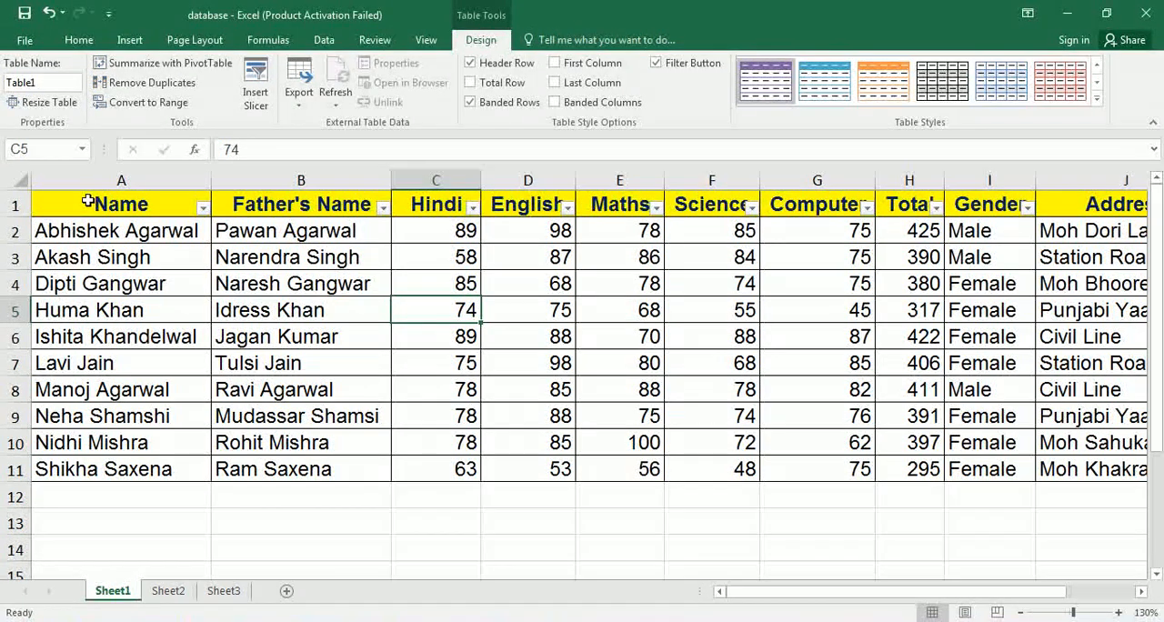
pyautogui.moveTo(88, 200)
pyautogui.mouseDown()
pyautogui.moveTo(390, 315)
pyautogui.moveTo(931, 484)
pyautogui.moveTo(1089, 439)
pyautogui.moveTo(1092, 464)
pyautogui.mouseUp()
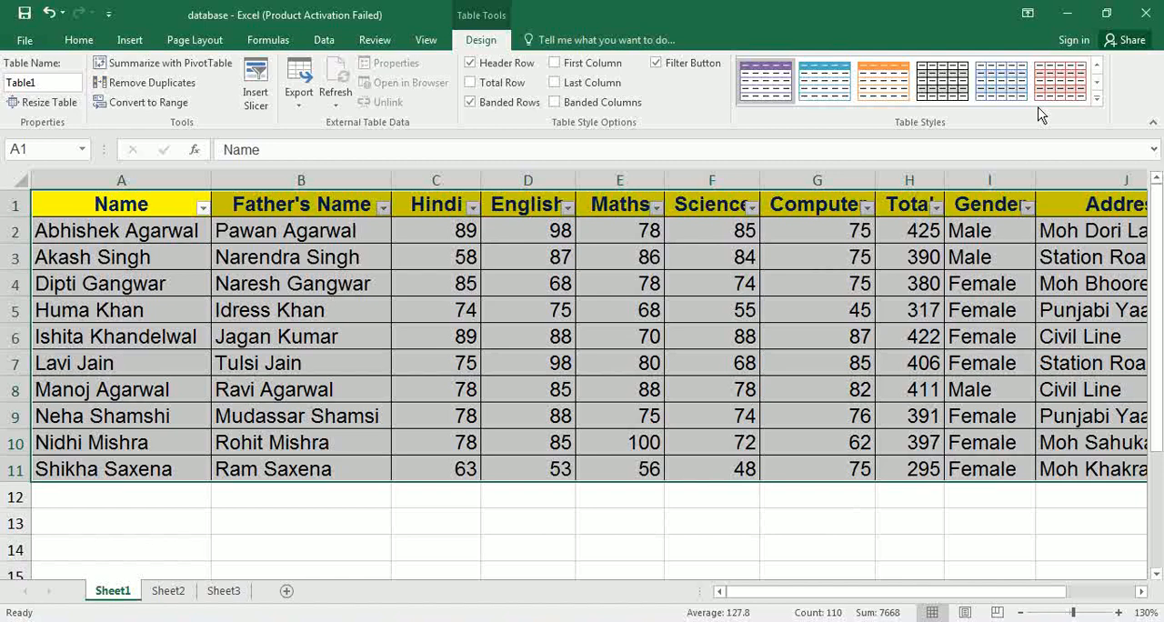
pyautogui.click(1097, 97)
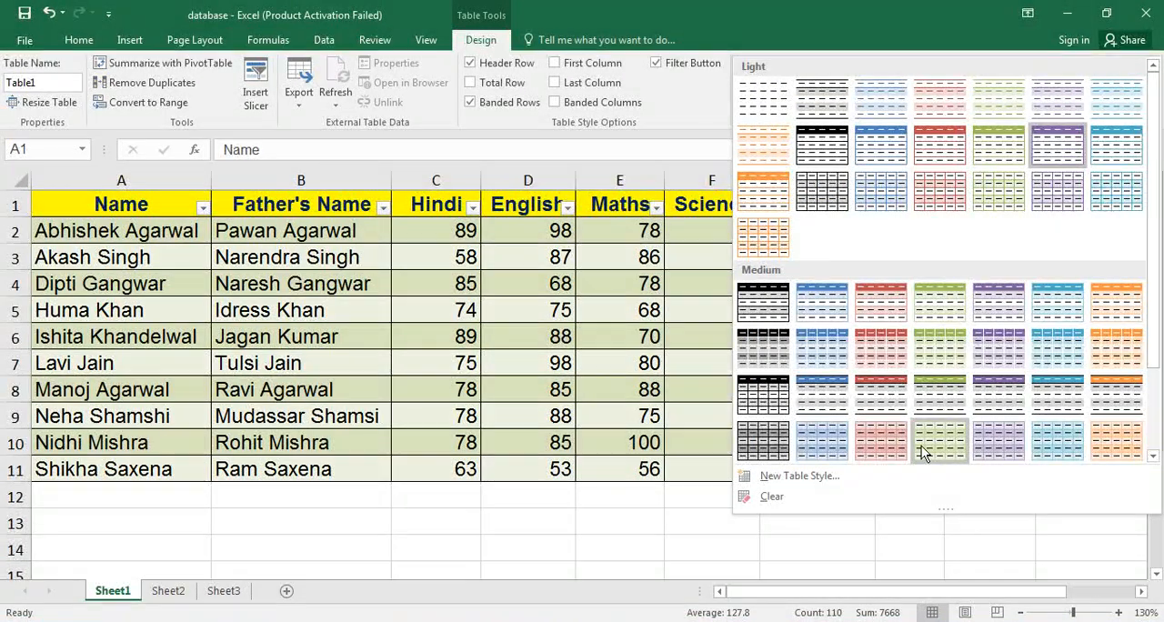
pyautogui.click(999, 442)
pyautogui.click(693, 340)
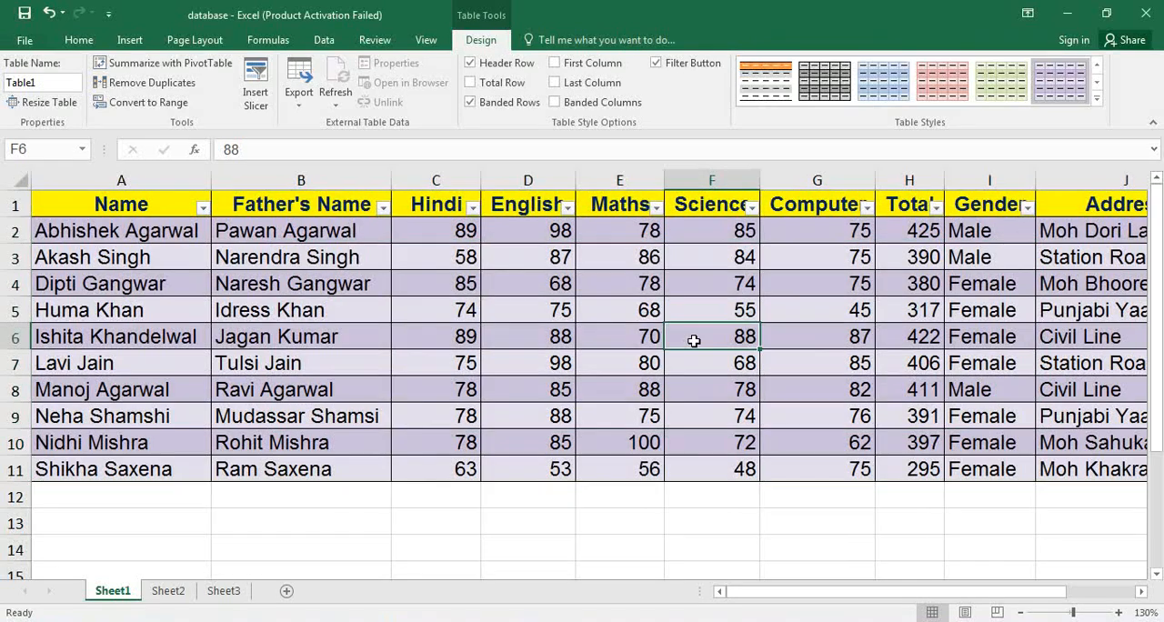
# Turn the table's header row off and back on, and enable the First Column emphasis.
pyautogui.click(503, 63)
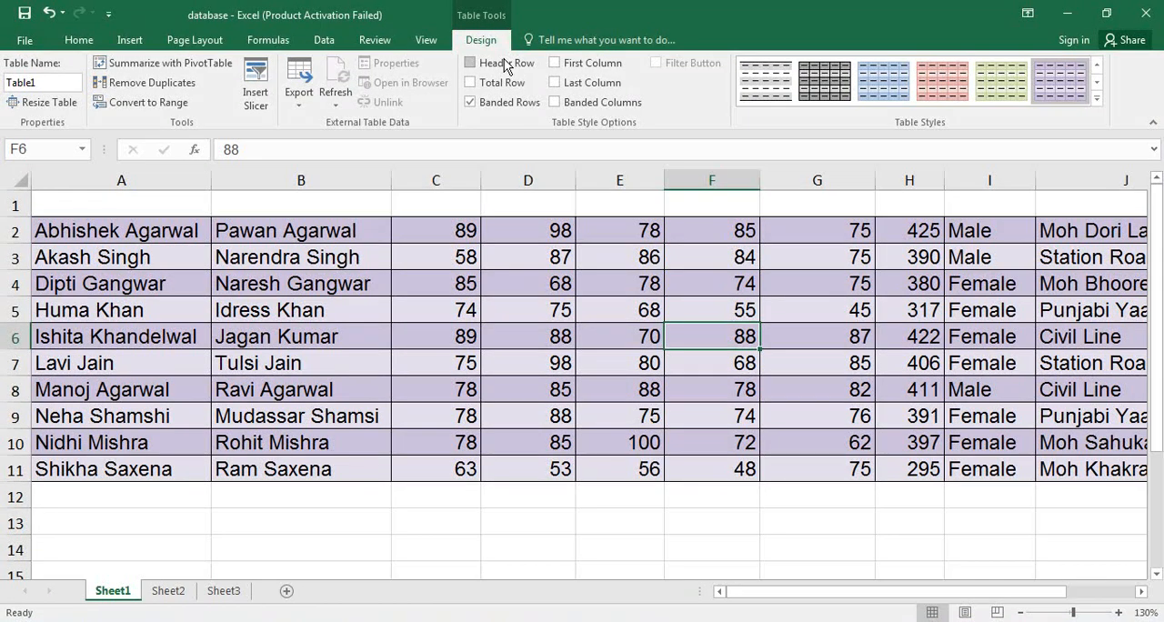
pyautogui.click(505, 65)
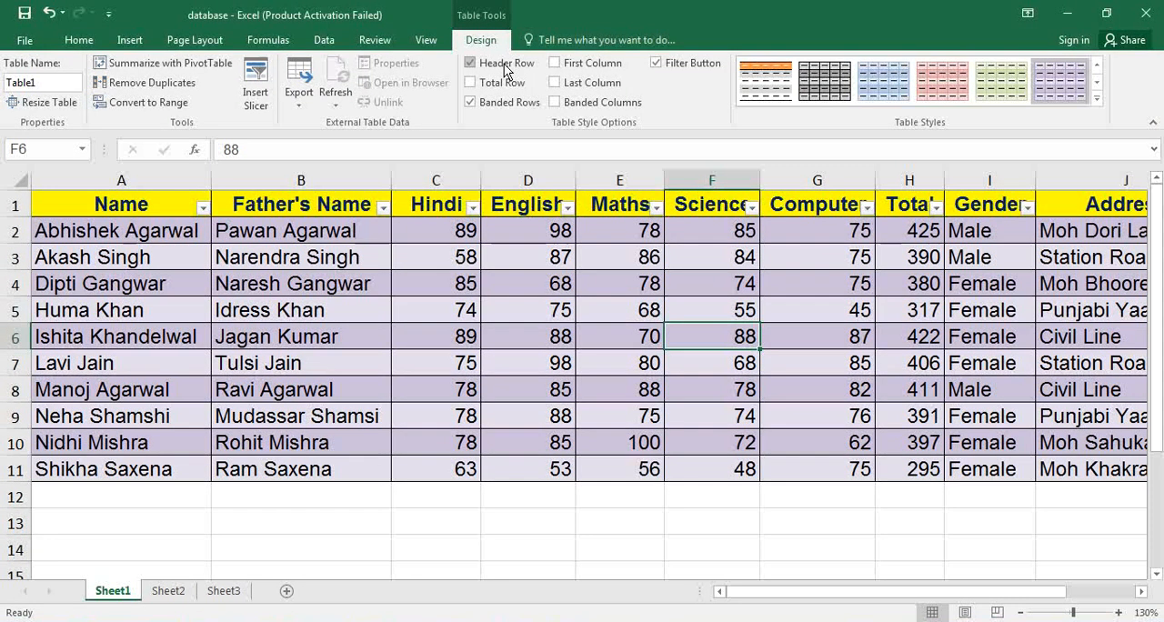
pyautogui.click(589, 66)
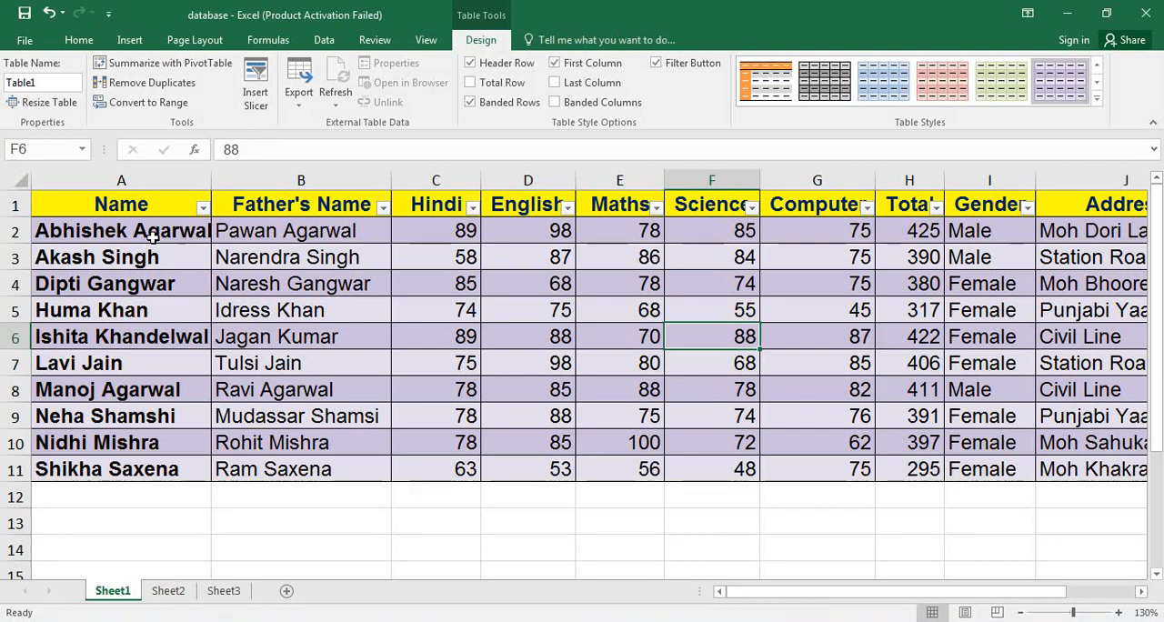
# Add a total row to the table and undo it.
pyautogui.click(514, 84)
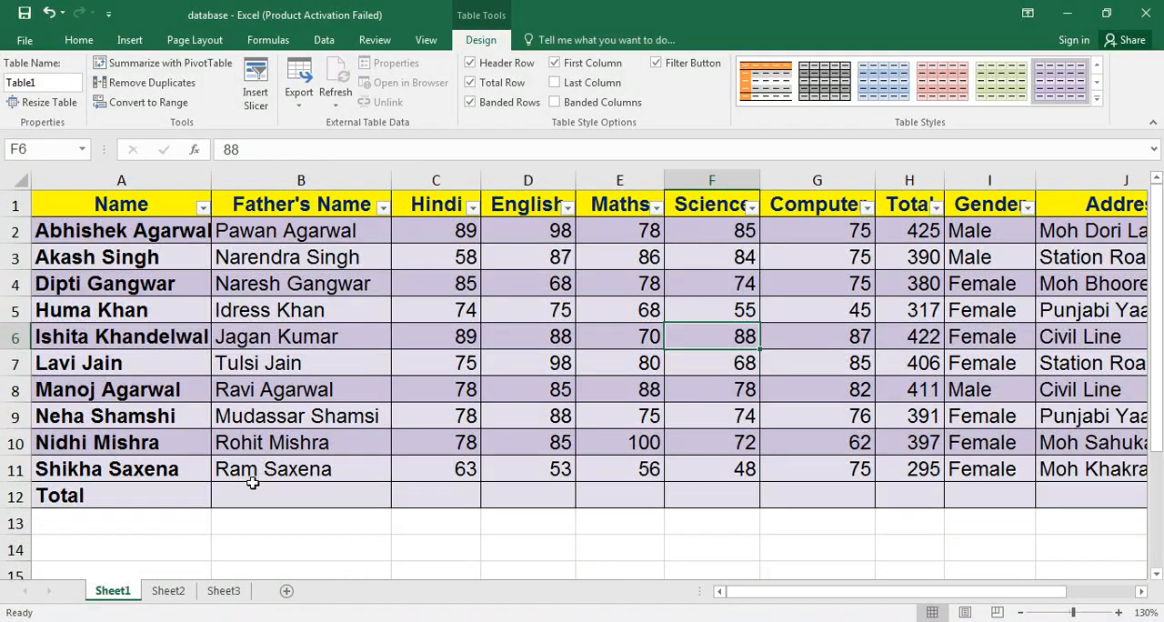
pyautogui.hotkey('ctrl', 'z')
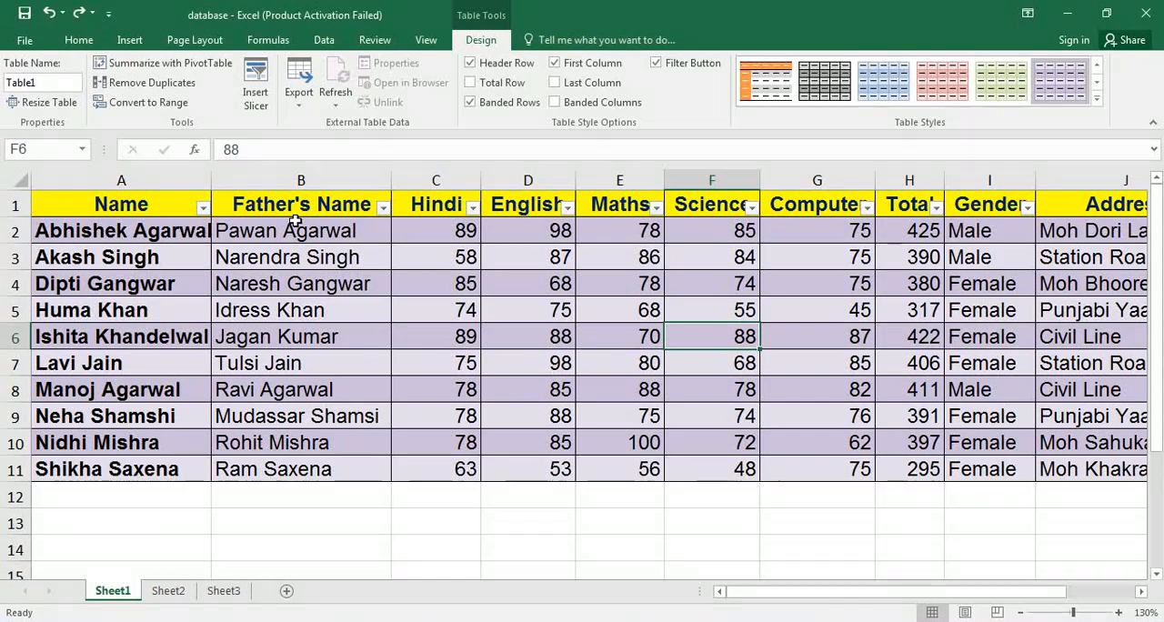
# Convert the formatted table to a normal range.
pyautogui.click(141, 100)
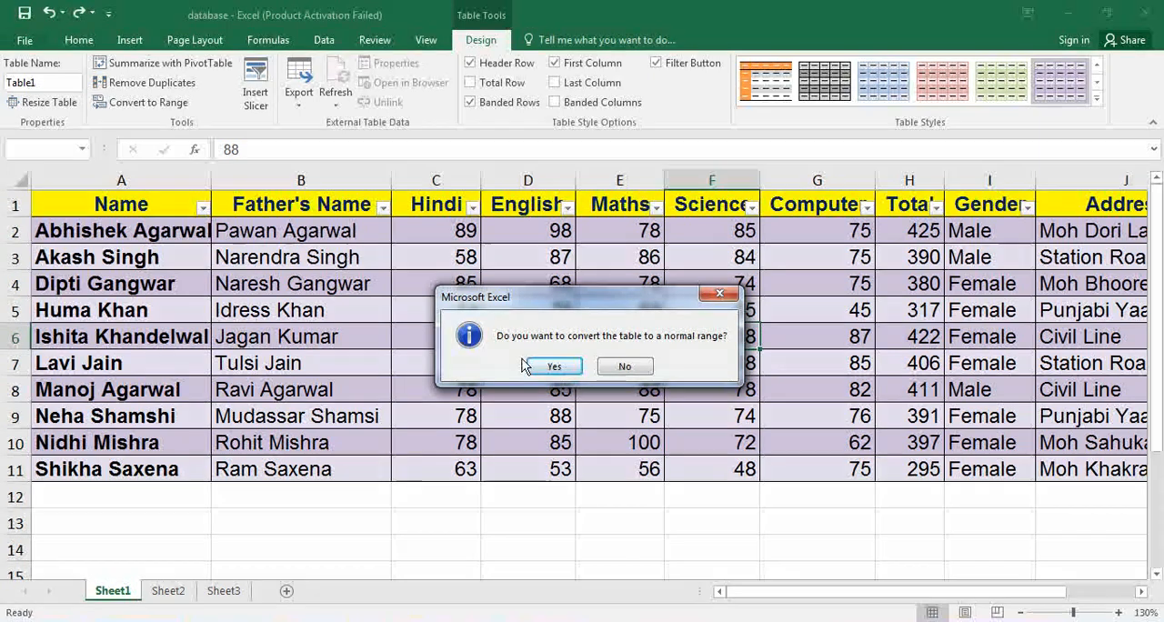
pyautogui.click(552, 367)
pyautogui.click(547, 362)
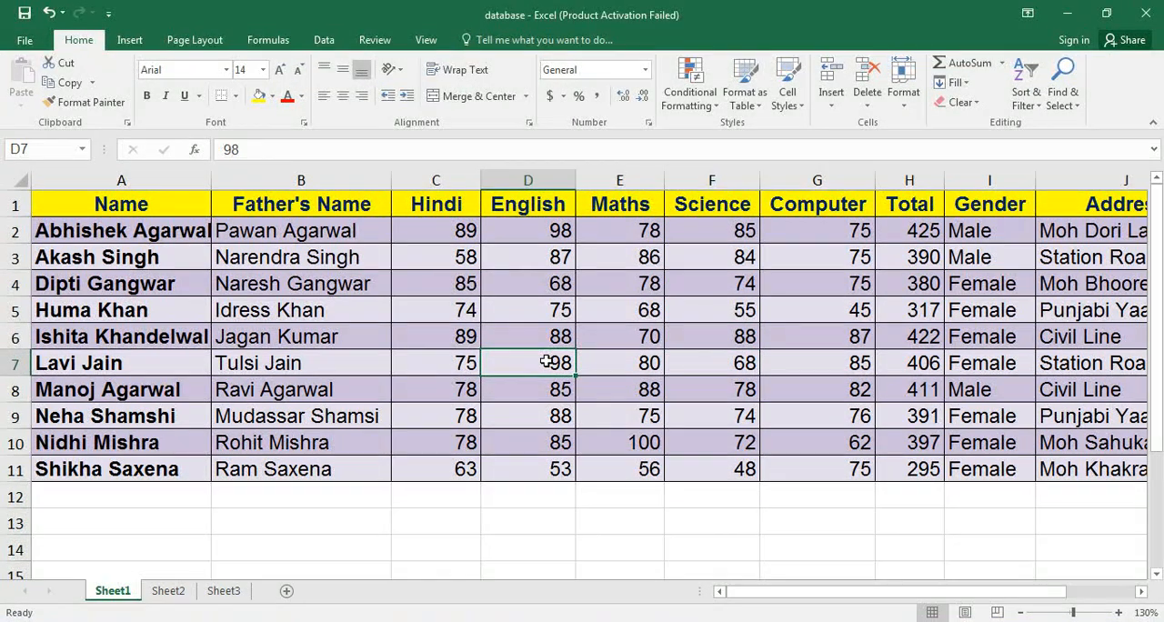
pyautogui.click(426, 282)
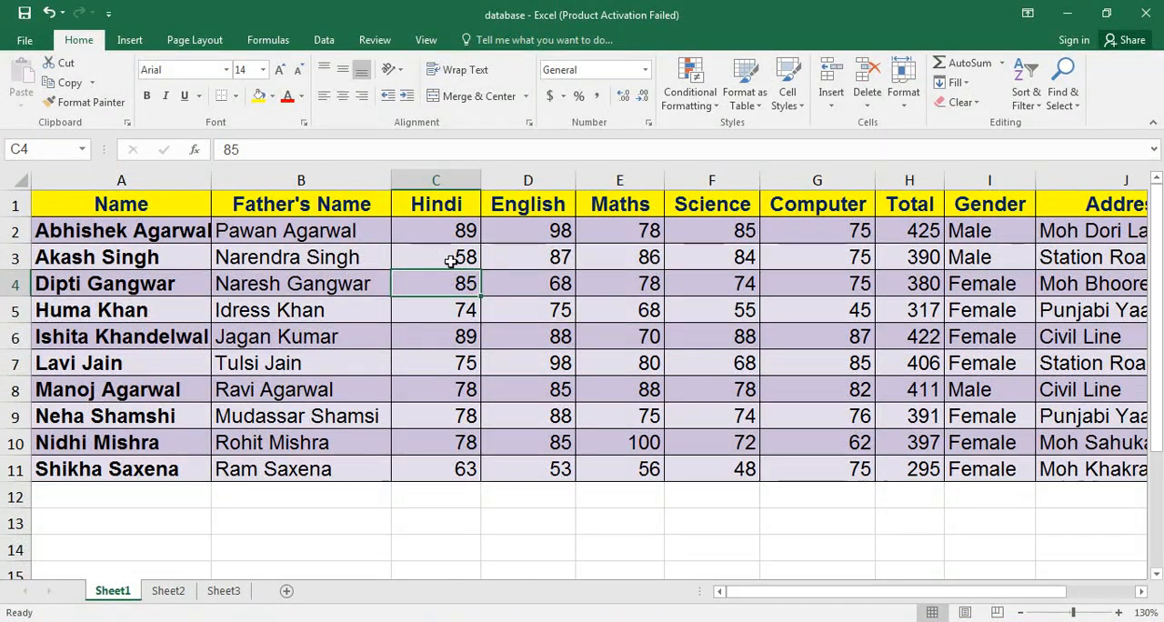
# Apply the Accent3 cell style to the Hindi mark in C3.
pyautogui.click(451, 261)
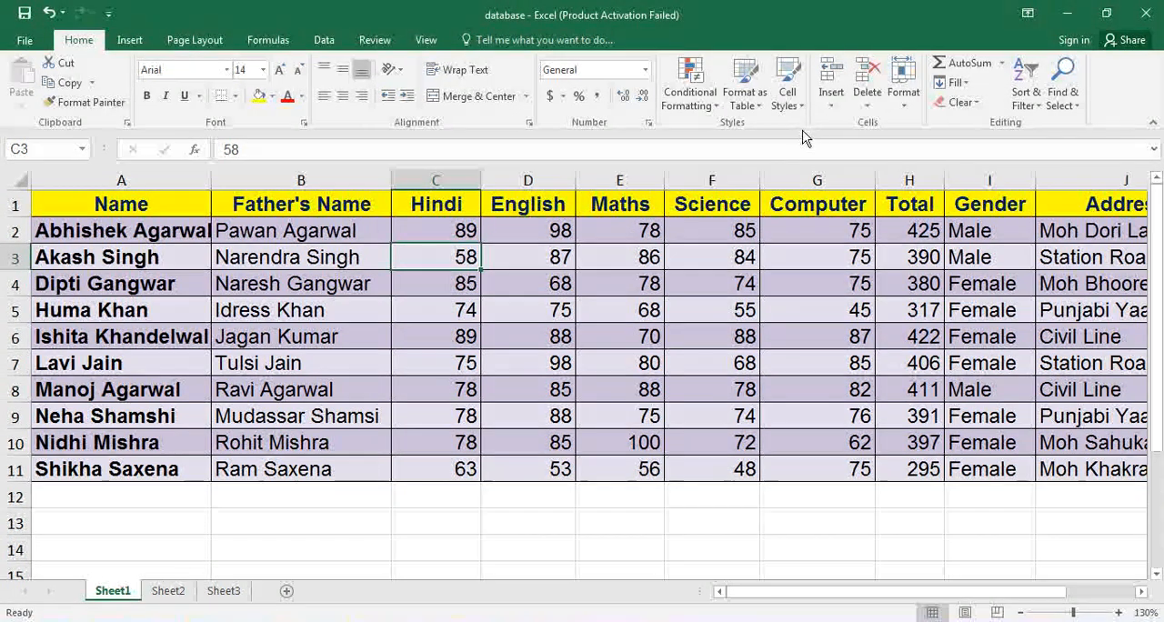
pyautogui.click(793, 98)
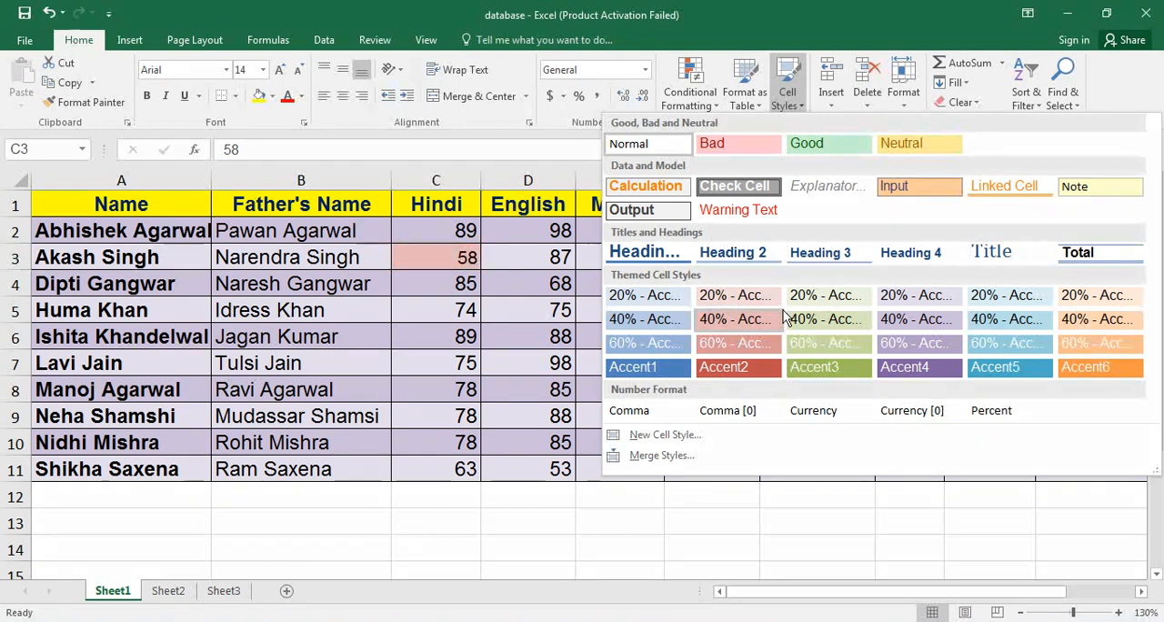
pyautogui.click(810, 367)
pyautogui.click(619, 283)
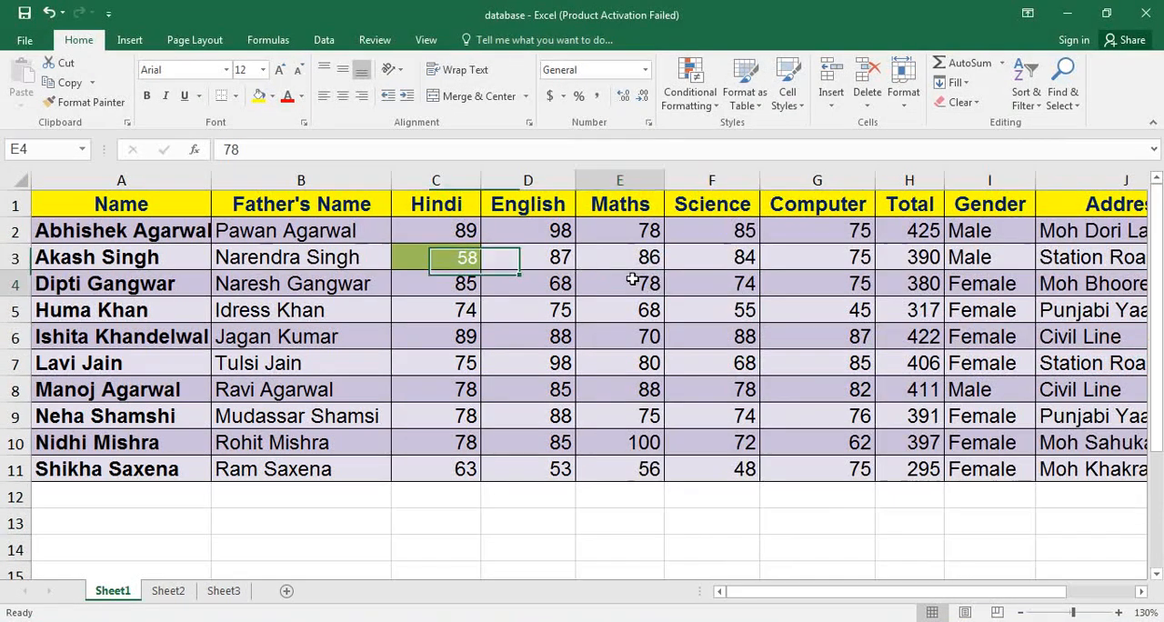
# Apply the 60% - Accent5 cell style to the English and Maths marks in D2:E6.
pyautogui.moveTo(546, 227); pyautogui.dragTo(648, 339)
pyautogui.click(788, 95)
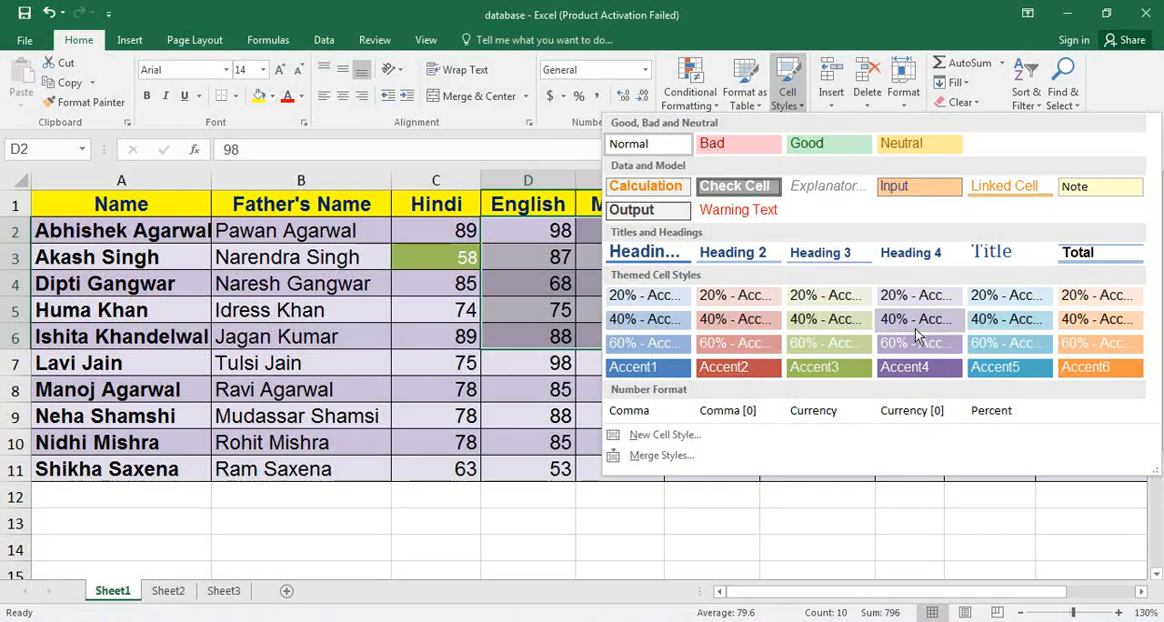
pyautogui.click(1004, 348)
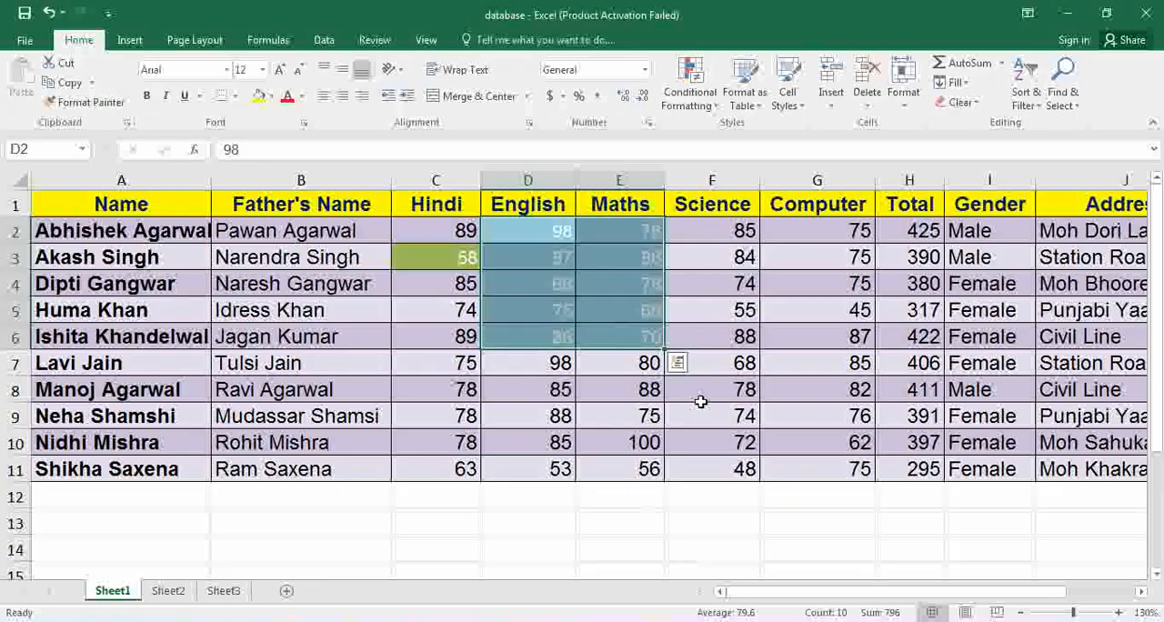
pyautogui.click(701, 400)
pyautogui.click(543, 365)
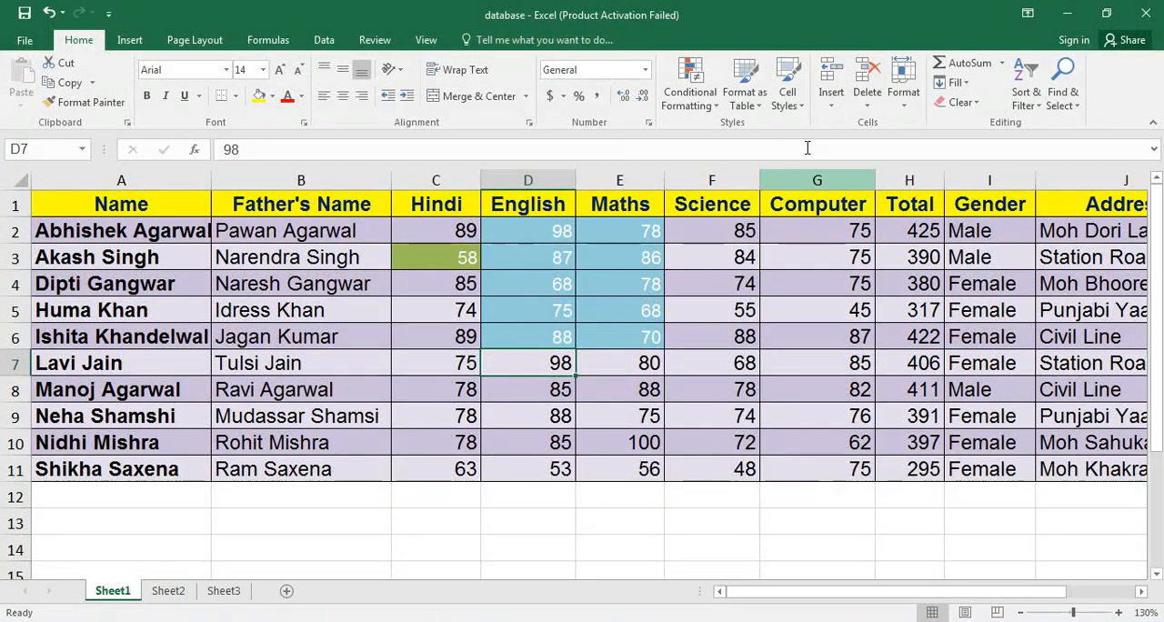
# Insert a blank cell at D6 with the existing cells shifted right, and undo the insertion.
pyautogui.click(832, 108)
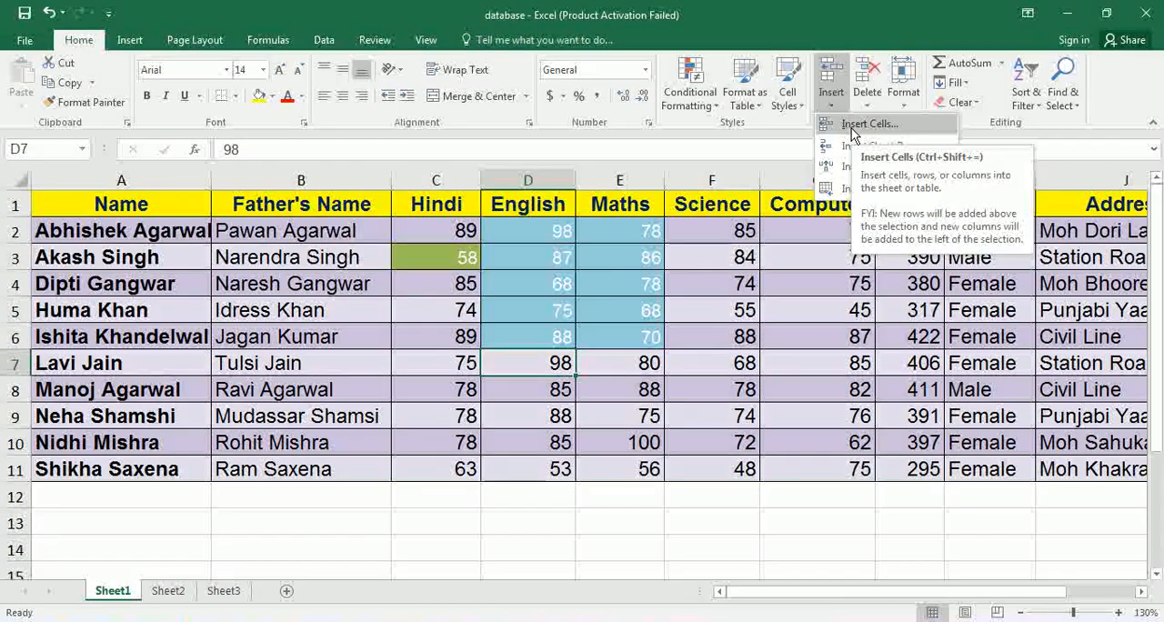
pyautogui.click(465, 338)
pyautogui.click(525, 333)
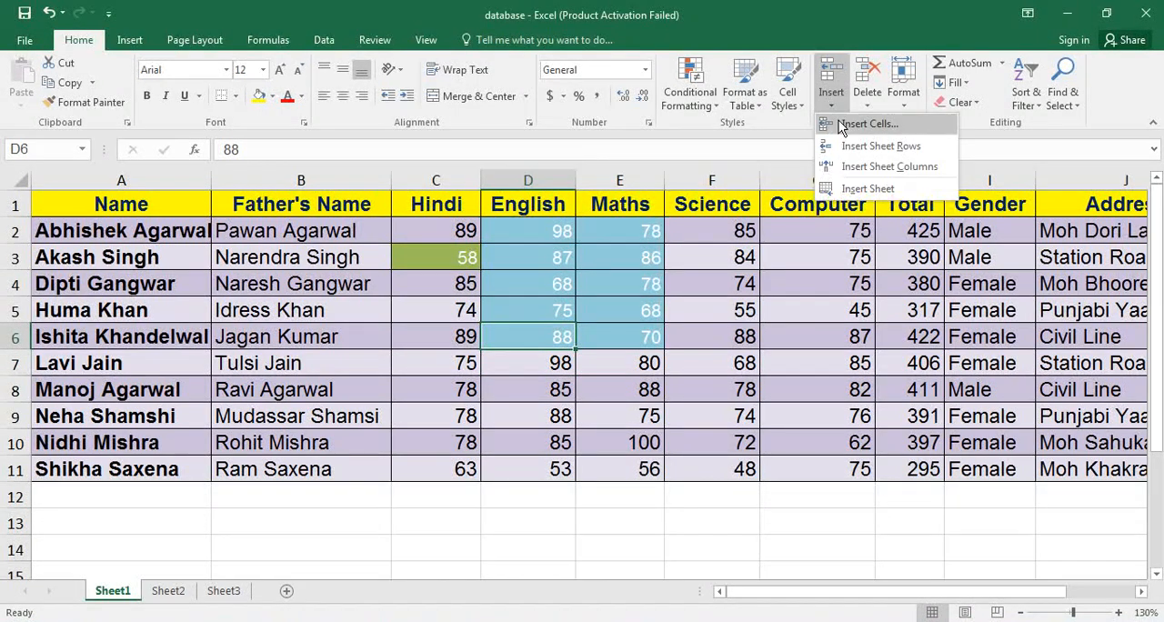
pyautogui.click(839, 121)
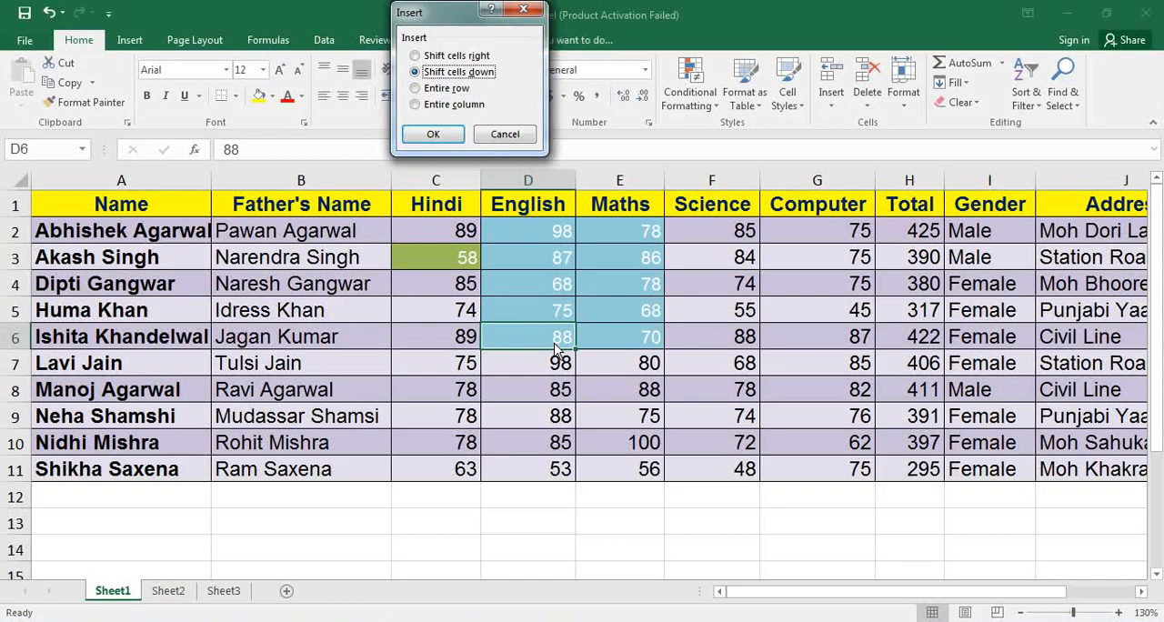
pyautogui.click(416, 56)
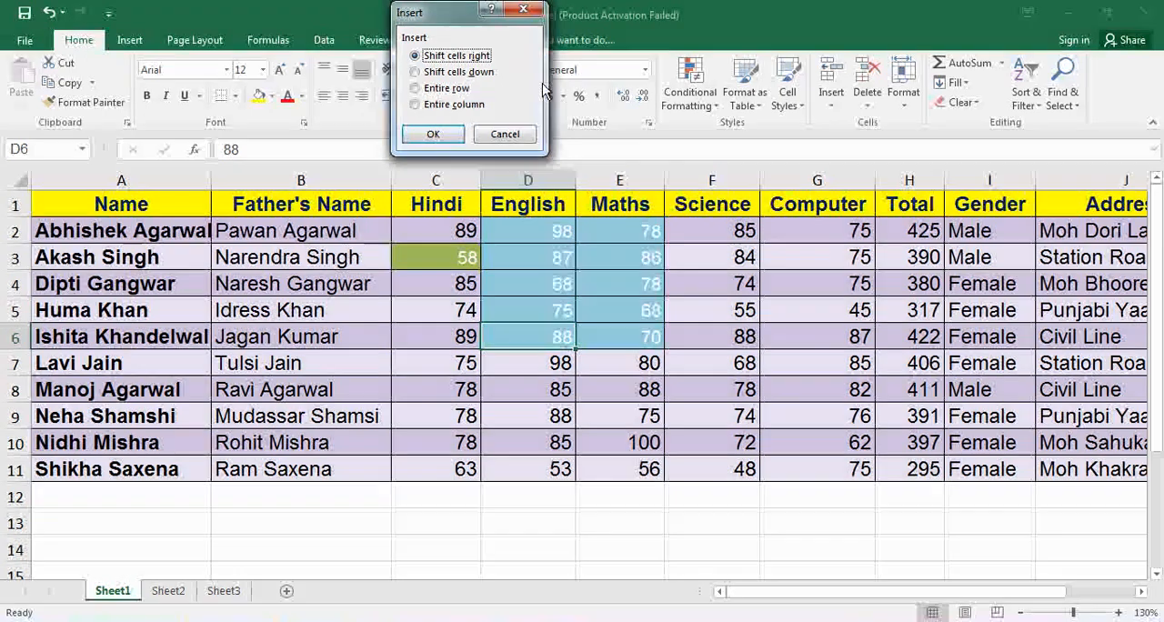
pyautogui.click(432, 133)
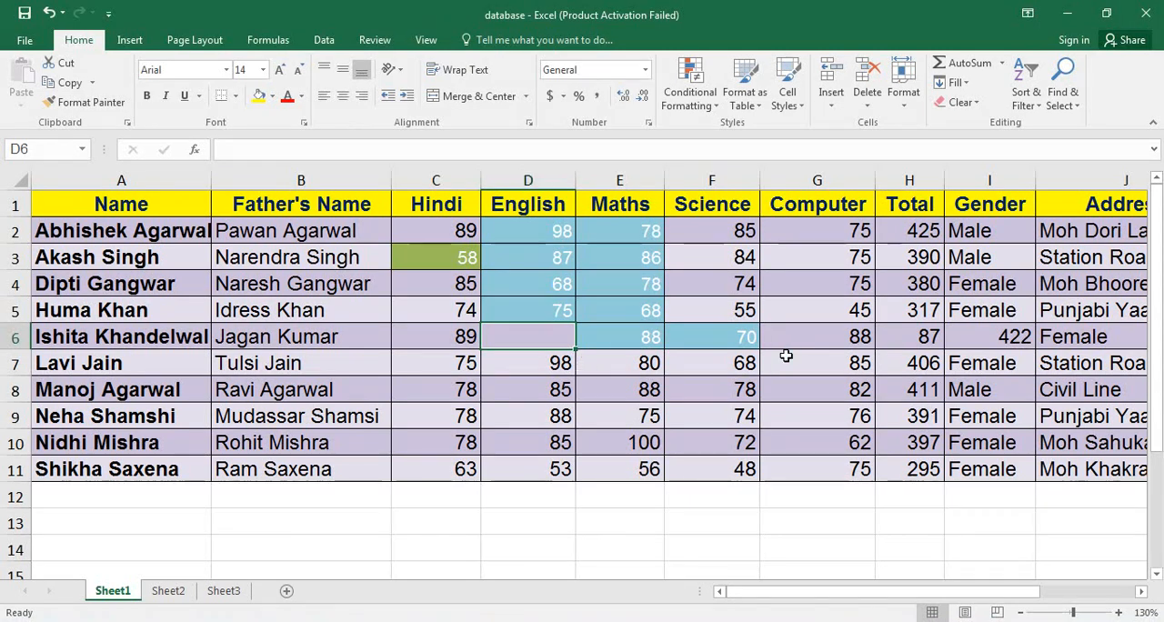
pyautogui.hotkey('ctrl', 'z')
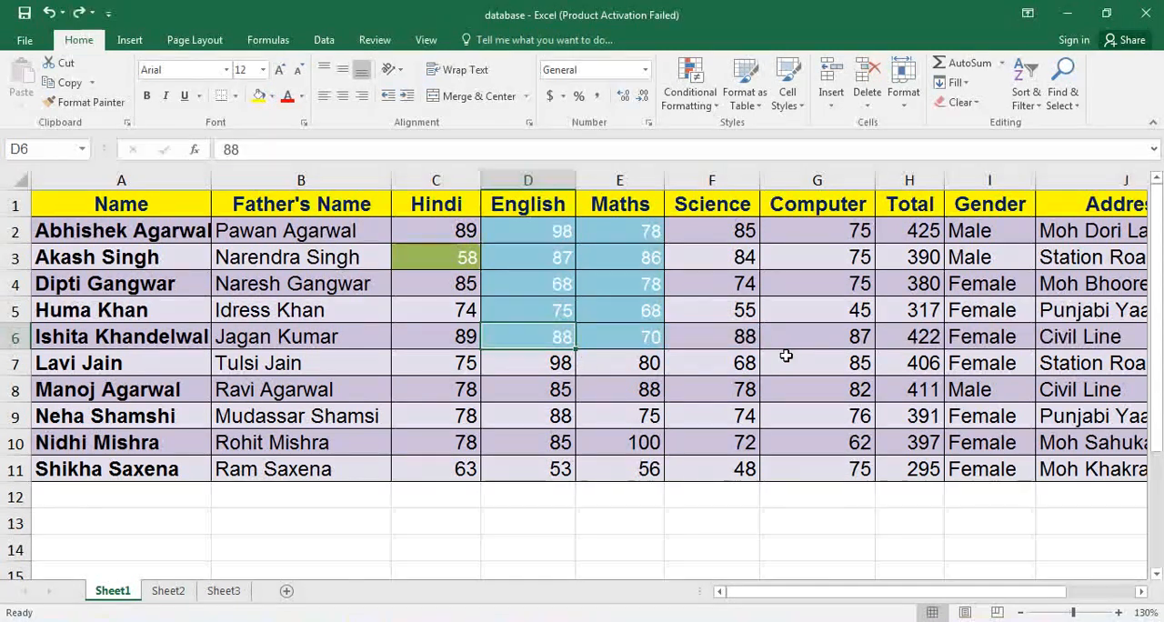
# Insert a blank cell at D6 with the existing cells shifted down, and undo the insertion.
pyautogui.click(837, 106)
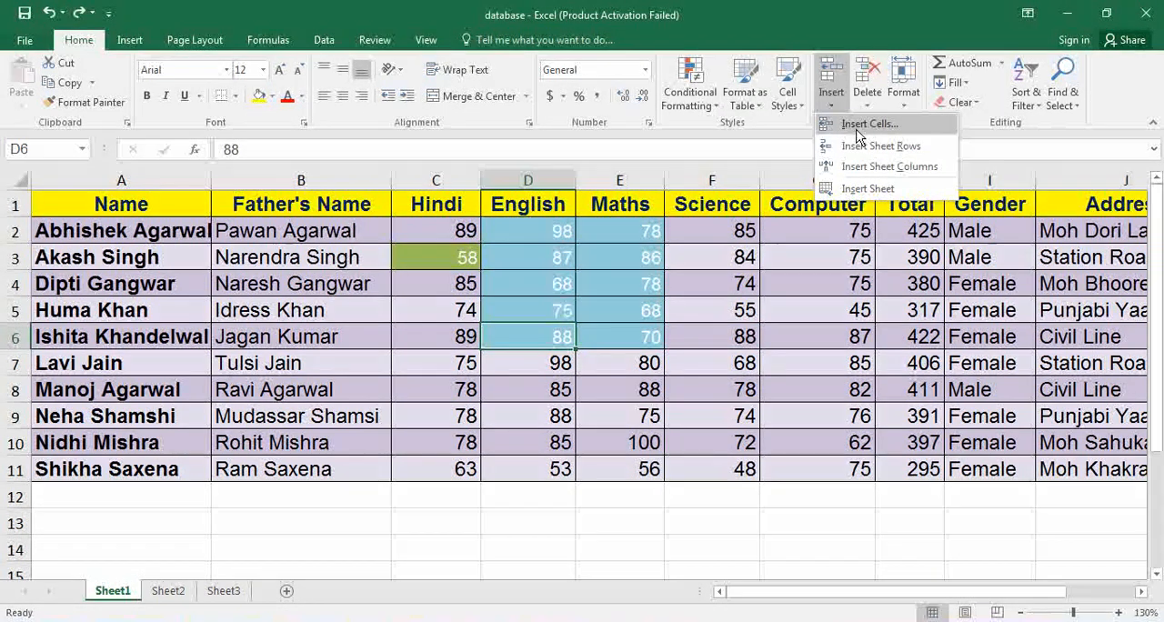
pyautogui.click(859, 125)
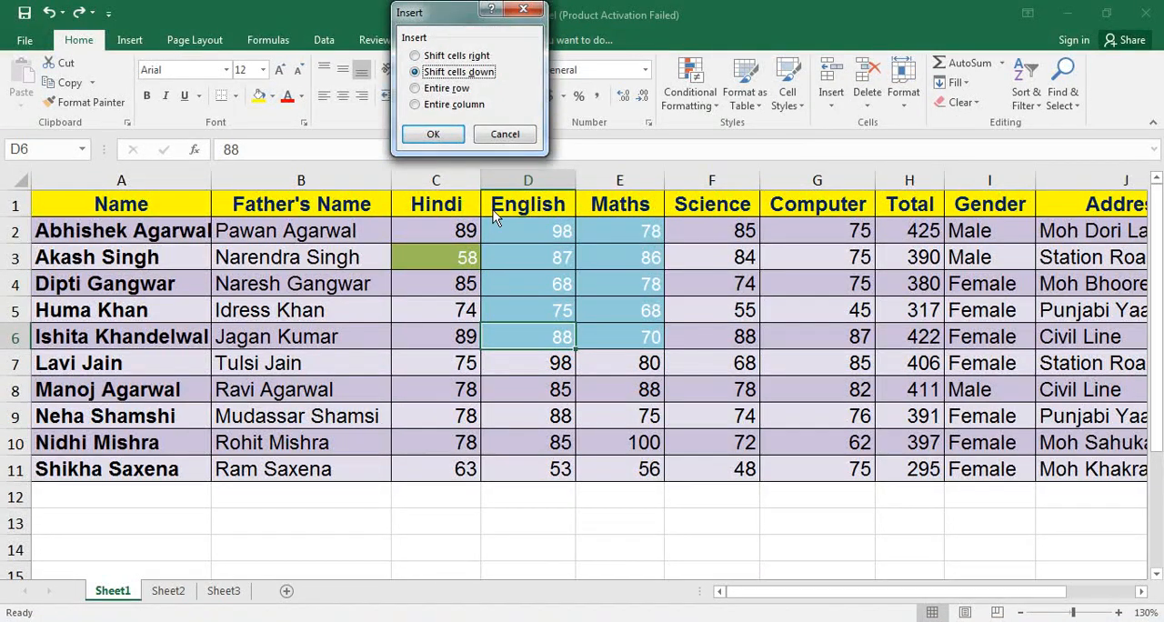
pyautogui.click(444, 137)
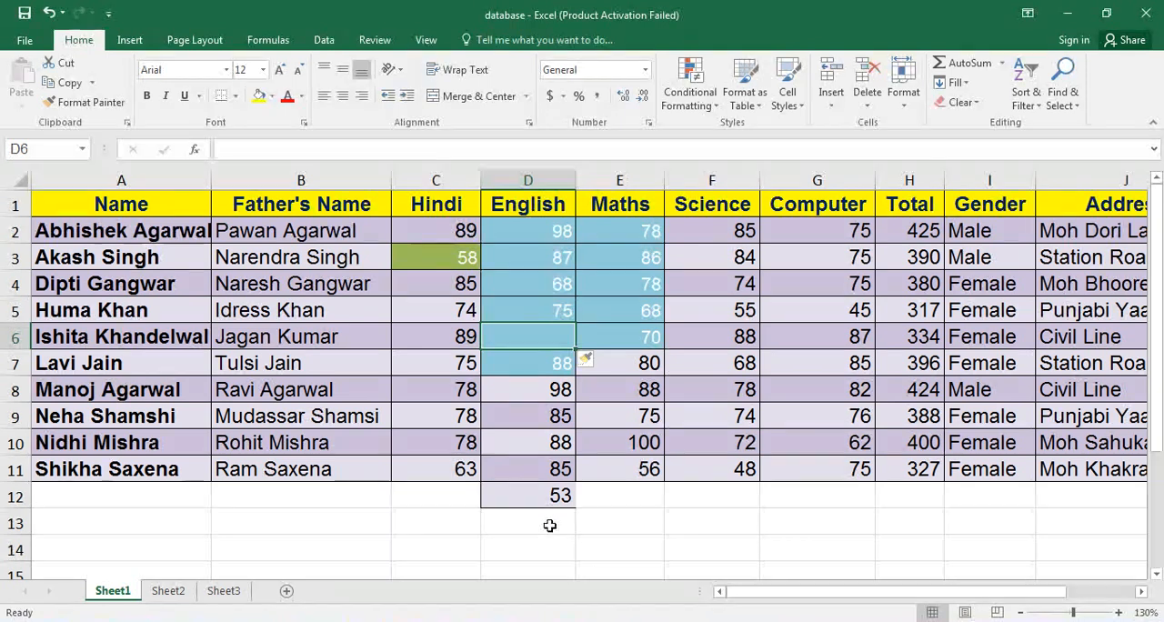
pyautogui.hotkey('ctrl', 'z')
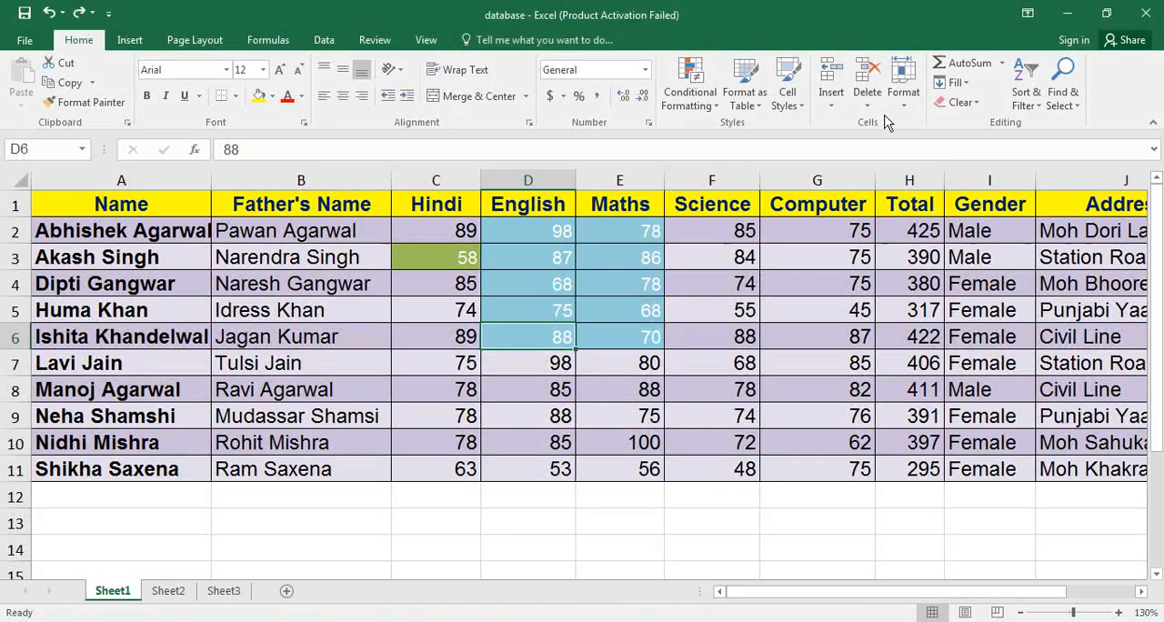
# Insert an entire row at cell D6 using the Insert Cells options, and undo the insertion.
pyautogui.click(828, 105)
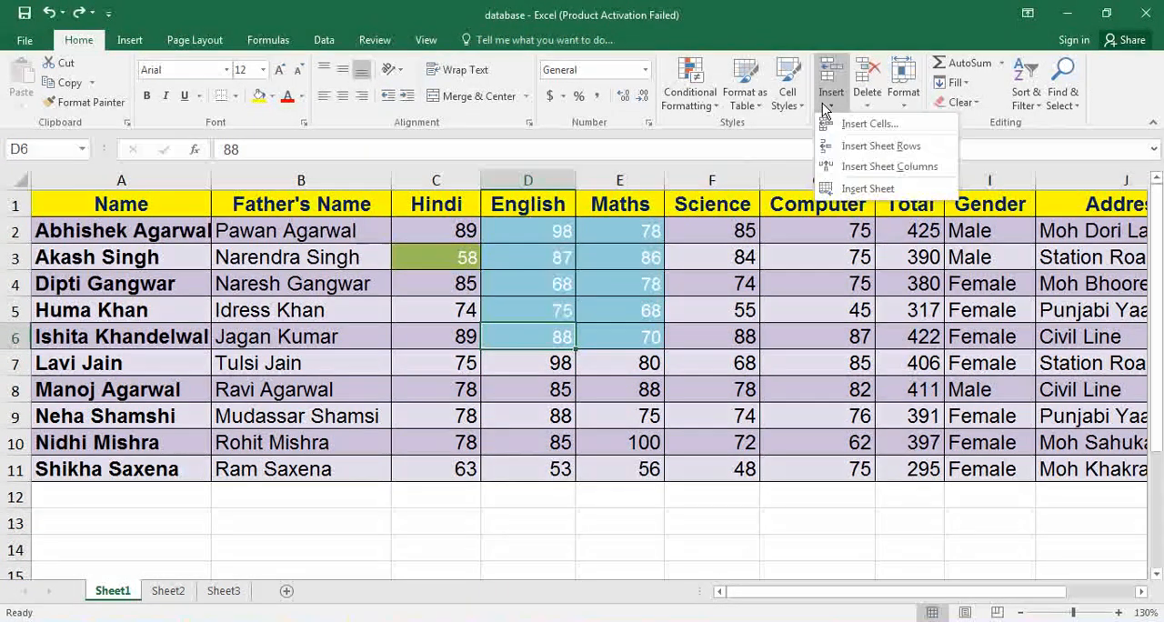
pyautogui.click(862, 131)
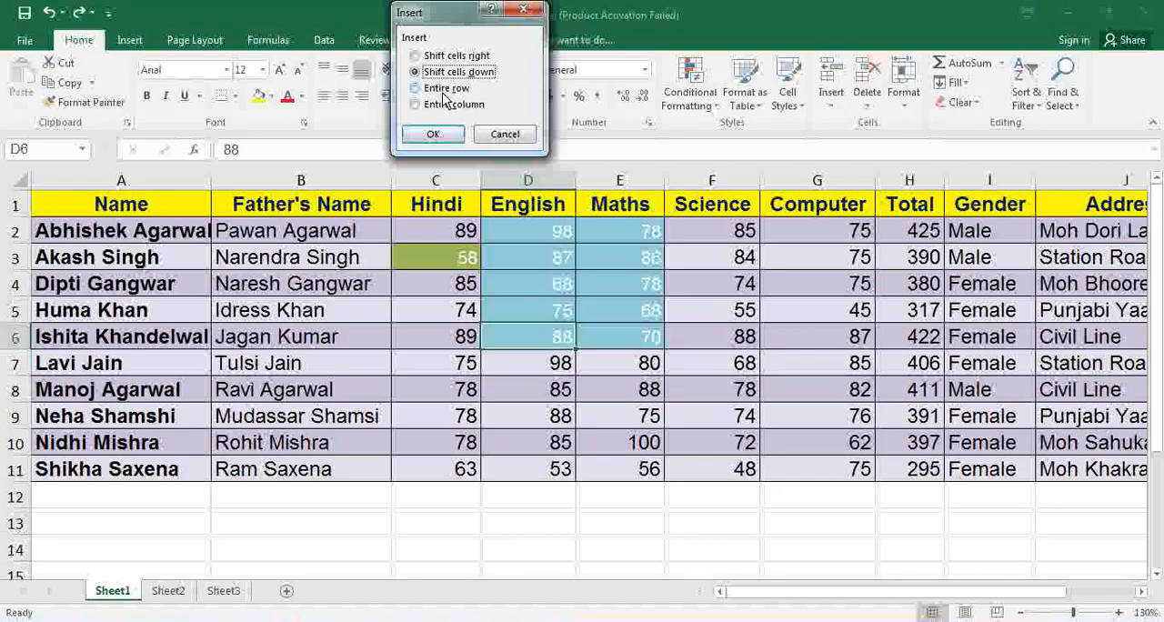
pyautogui.click(443, 89)
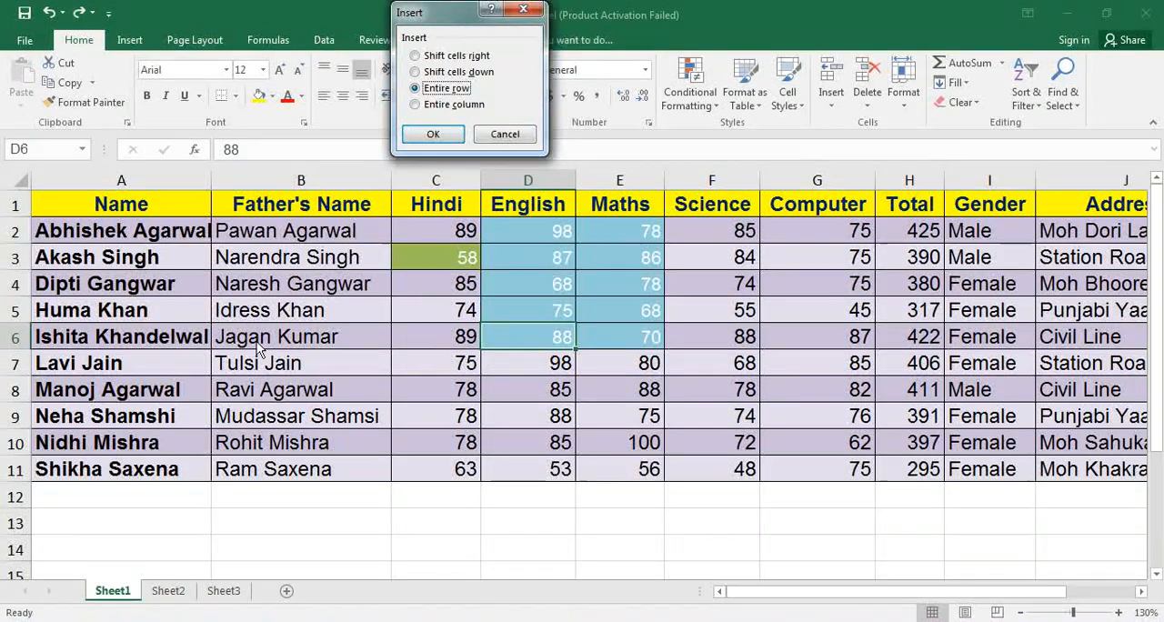
pyautogui.click(438, 135)
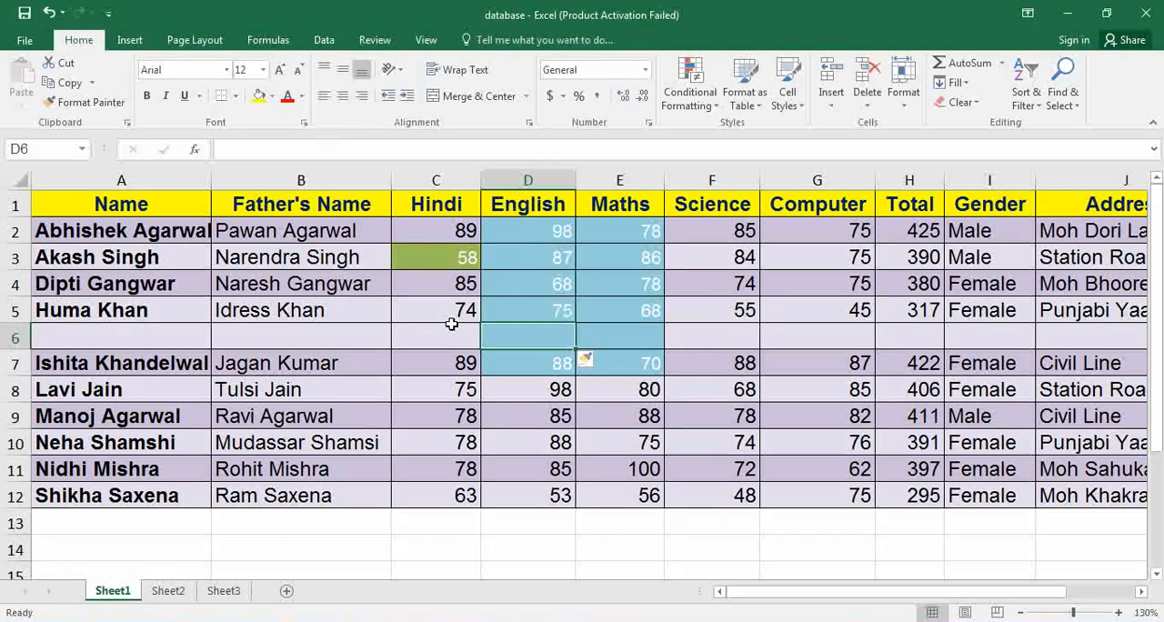
pyautogui.hotkey('ctrl', 'z')
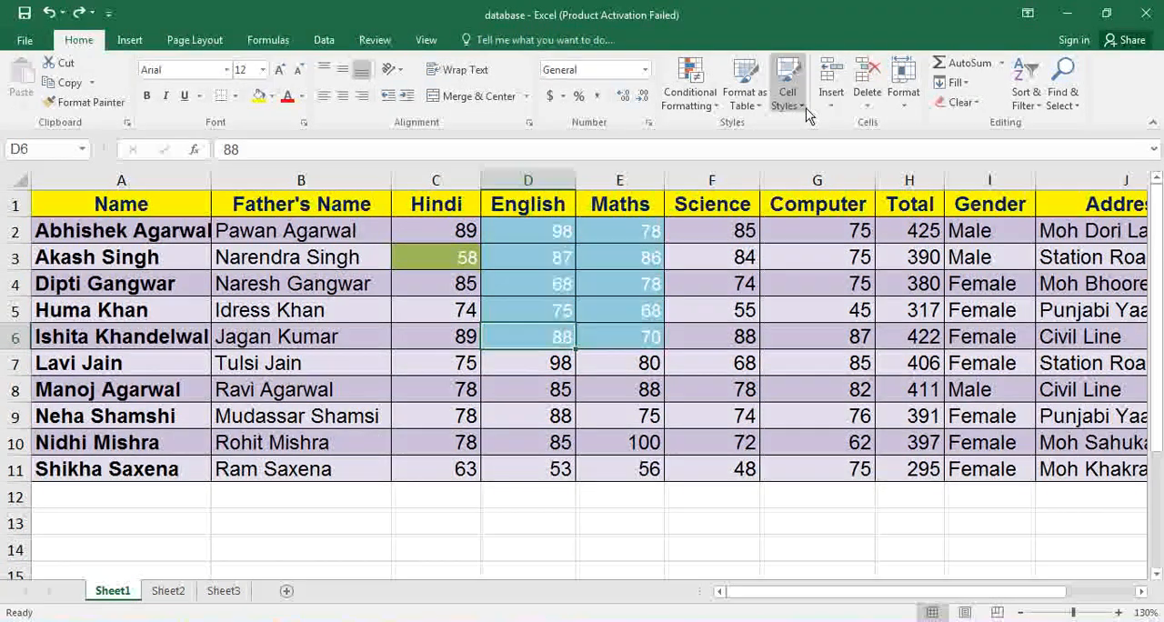
# Insert an entire column at cell D6 using the Insert Cells options, and undo the insertion.
pyautogui.click(832, 106)
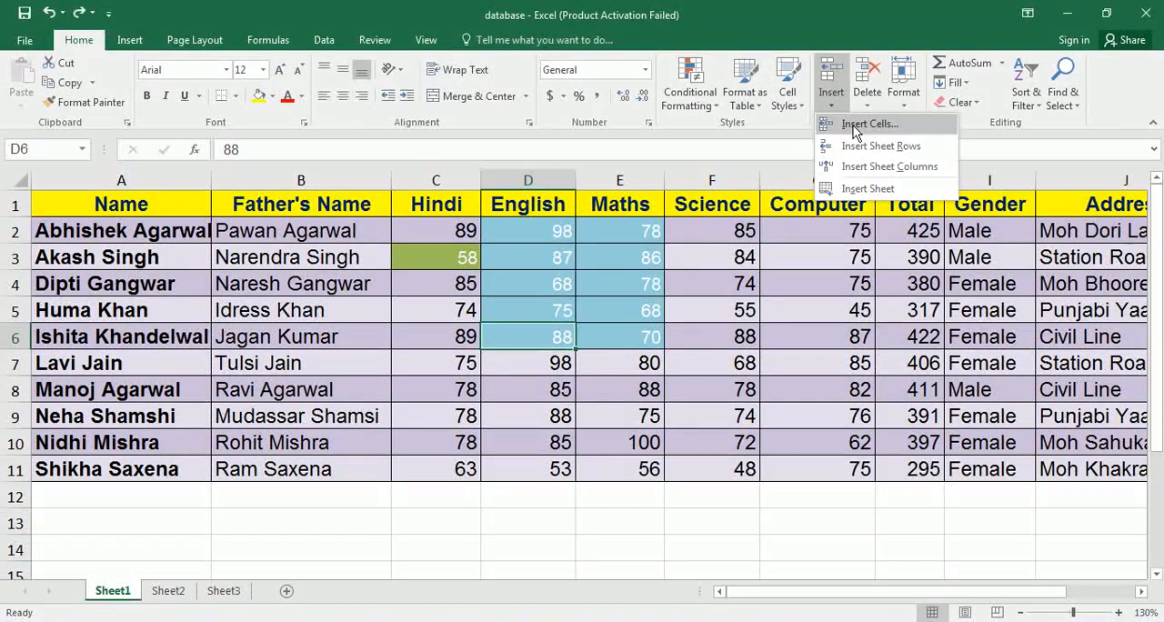
pyautogui.click(864, 124)
pyautogui.click(471, 107)
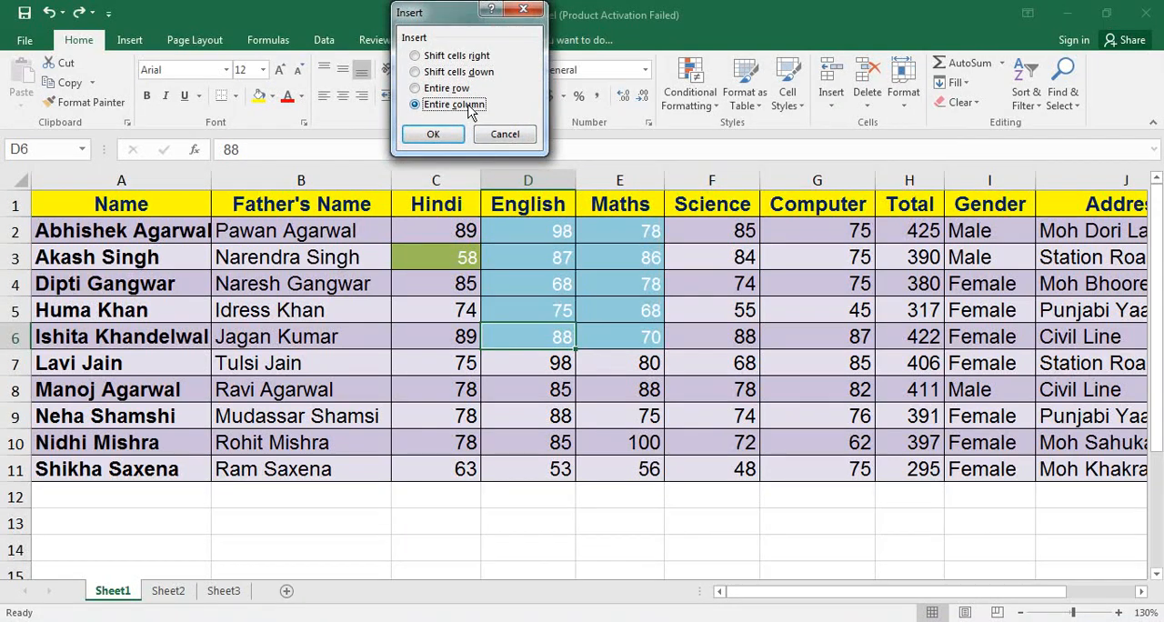
pyautogui.click(434, 134)
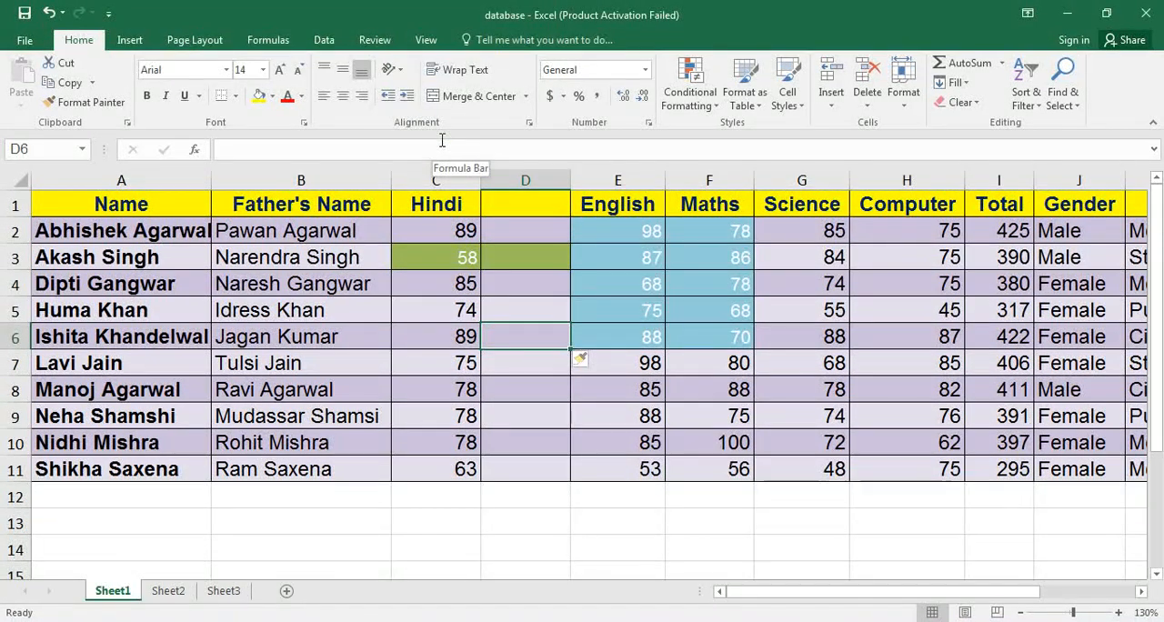
pyautogui.hotkey('ctrl', 'z')
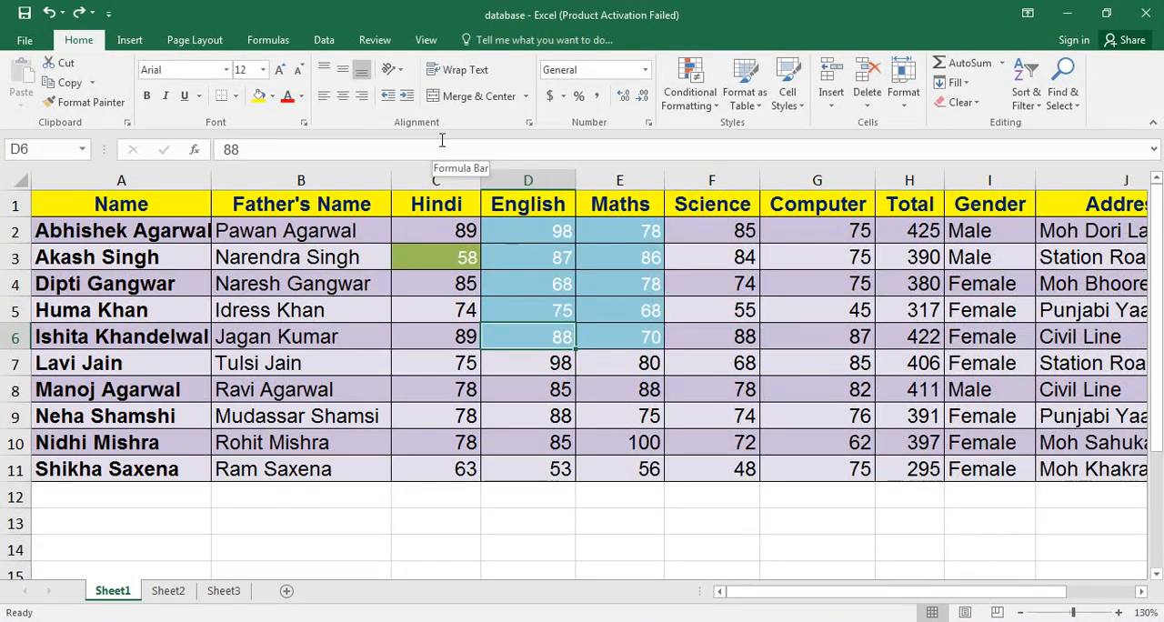
# Insert a sheet row and a sheet column directly at D6, and undo both insertions.
pyautogui.click(831, 100)
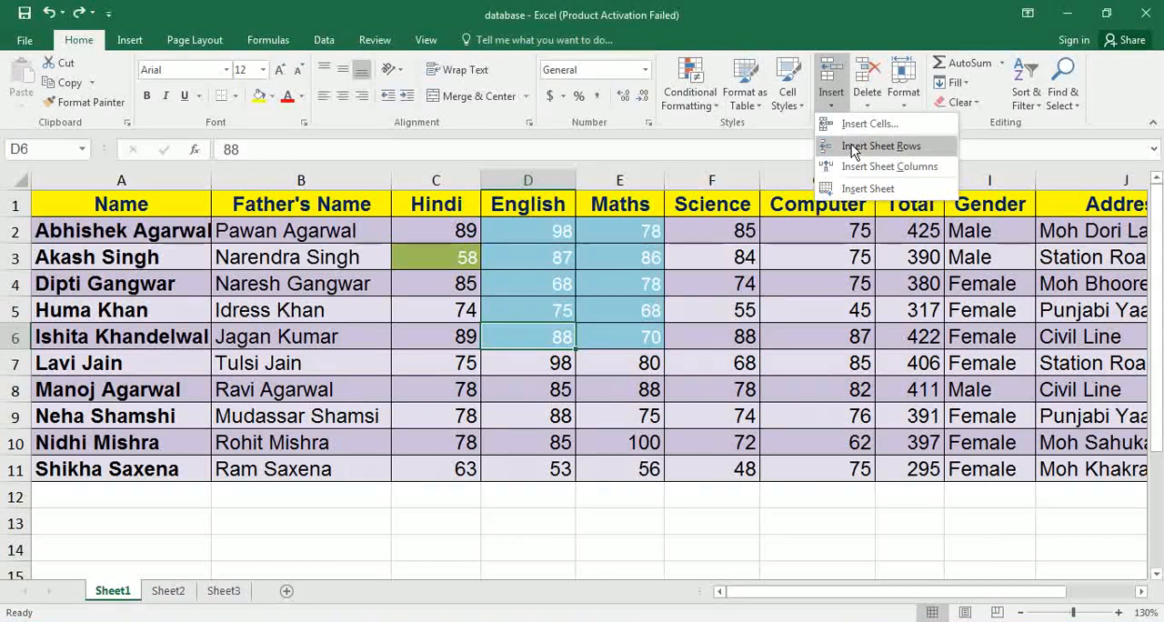
pyautogui.click(851, 145)
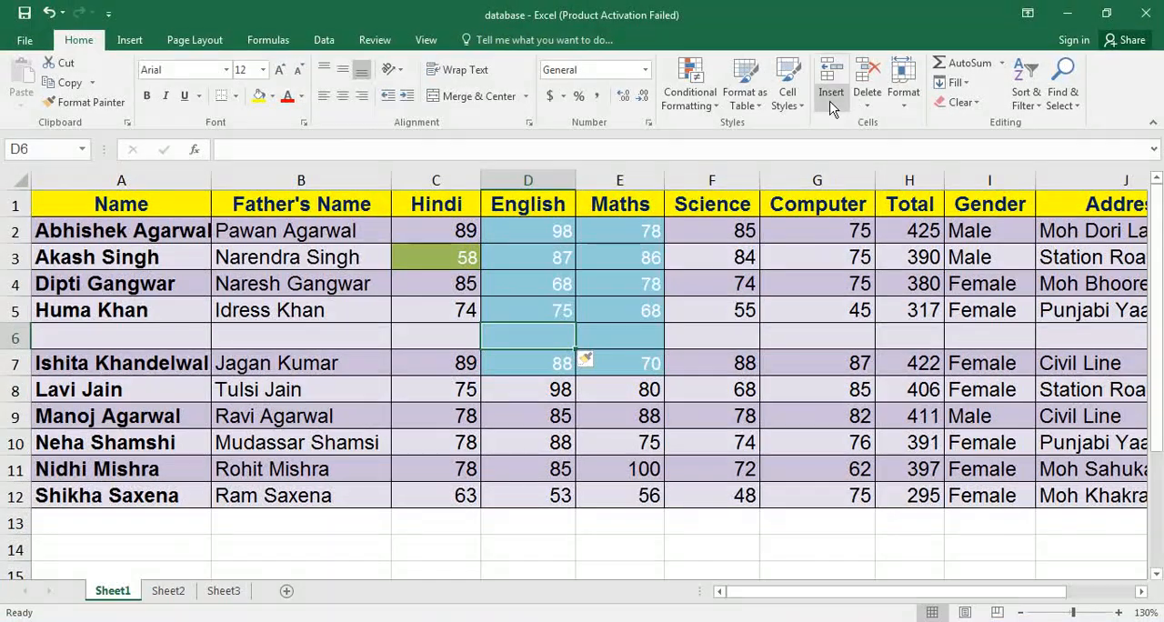
pyautogui.click(832, 100)
pyautogui.click(862, 161)
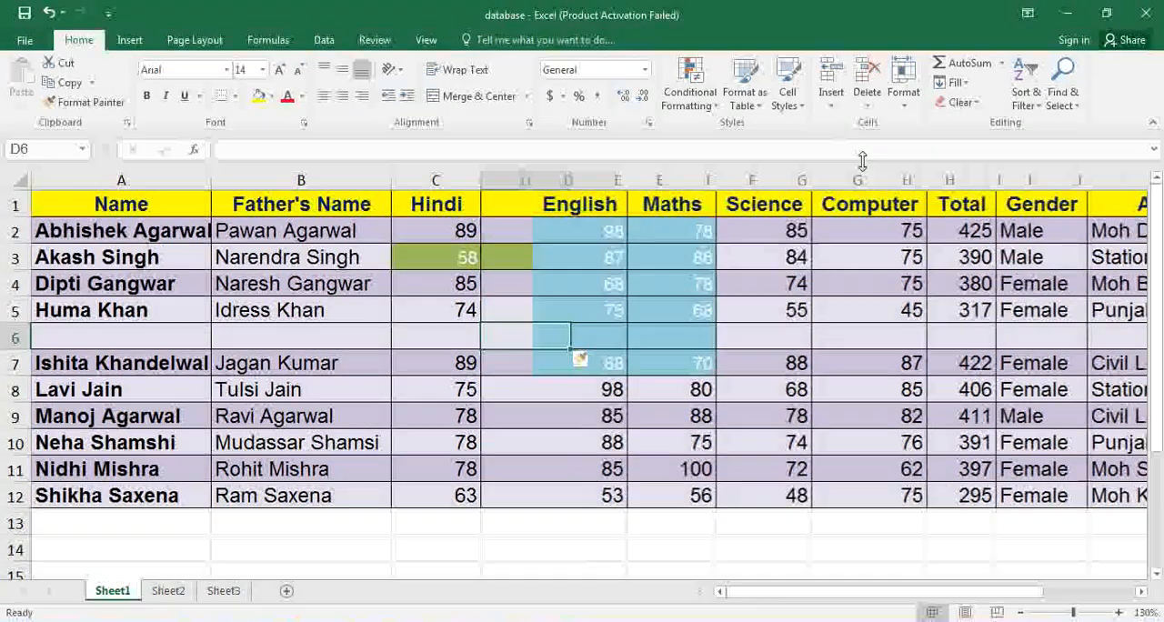
pyautogui.hotkey('ctrl', 'z')
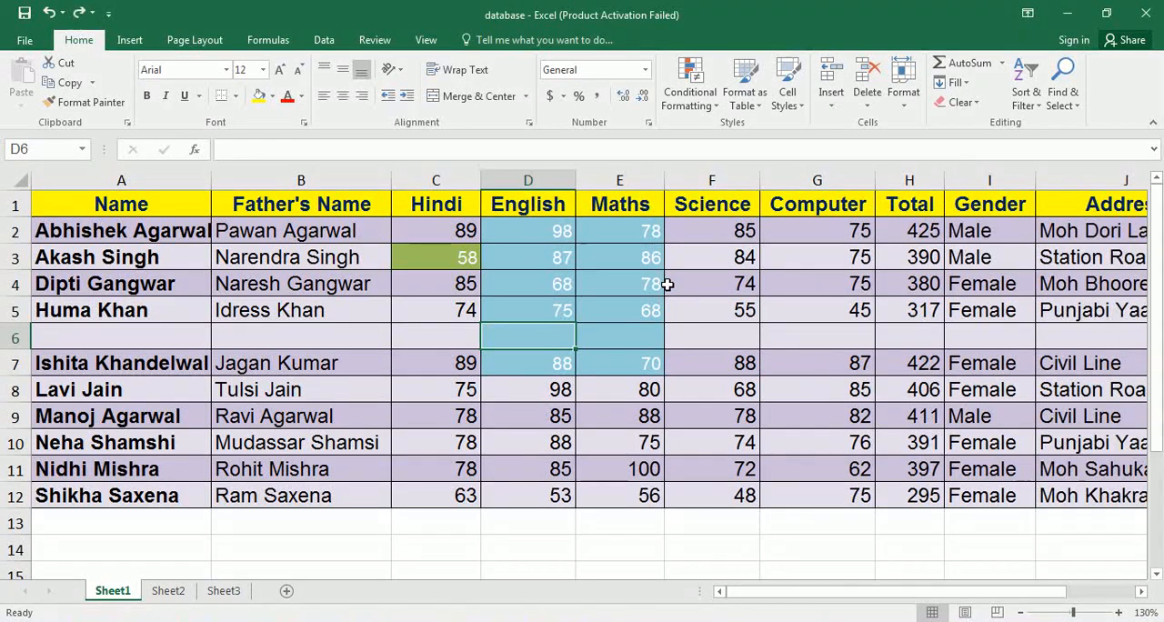
pyautogui.hotkey('ctrl', 'z')
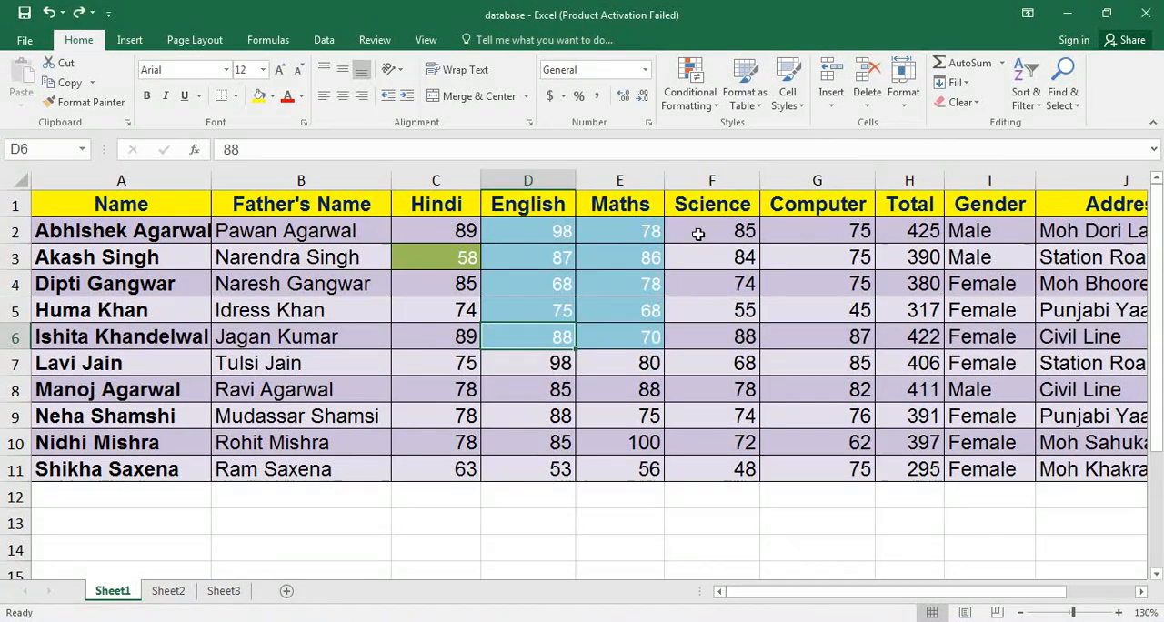
# Insert one new worksheet before Sheet1 and another directly after it, and return to Sheet1.
pyautogui.click(830, 108)
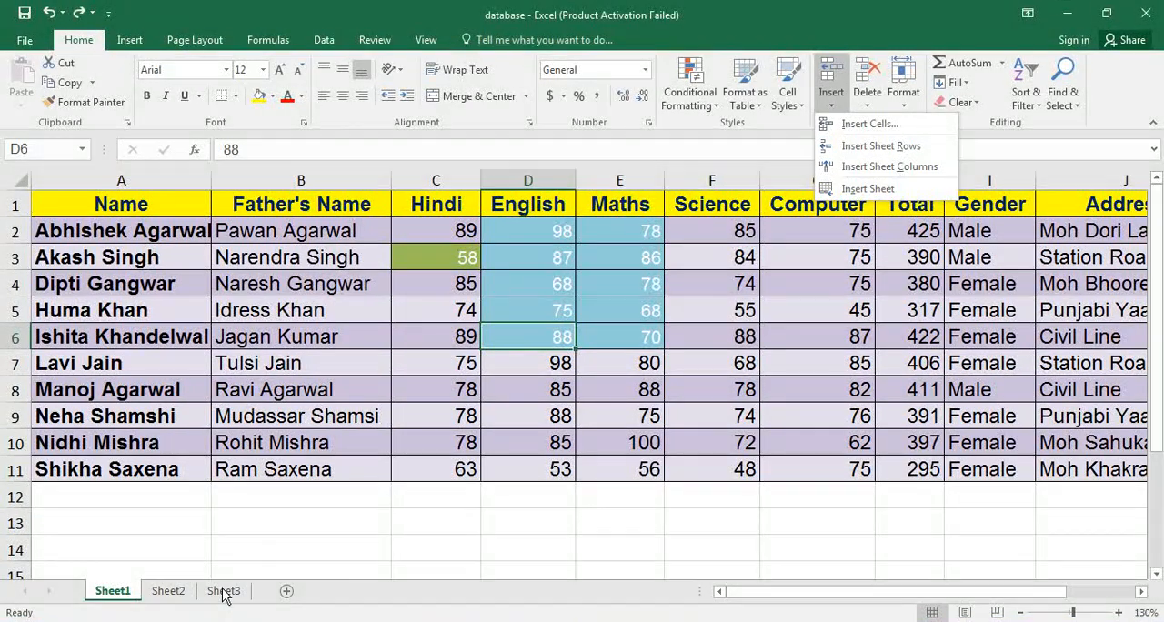
pyautogui.click(857, 191)
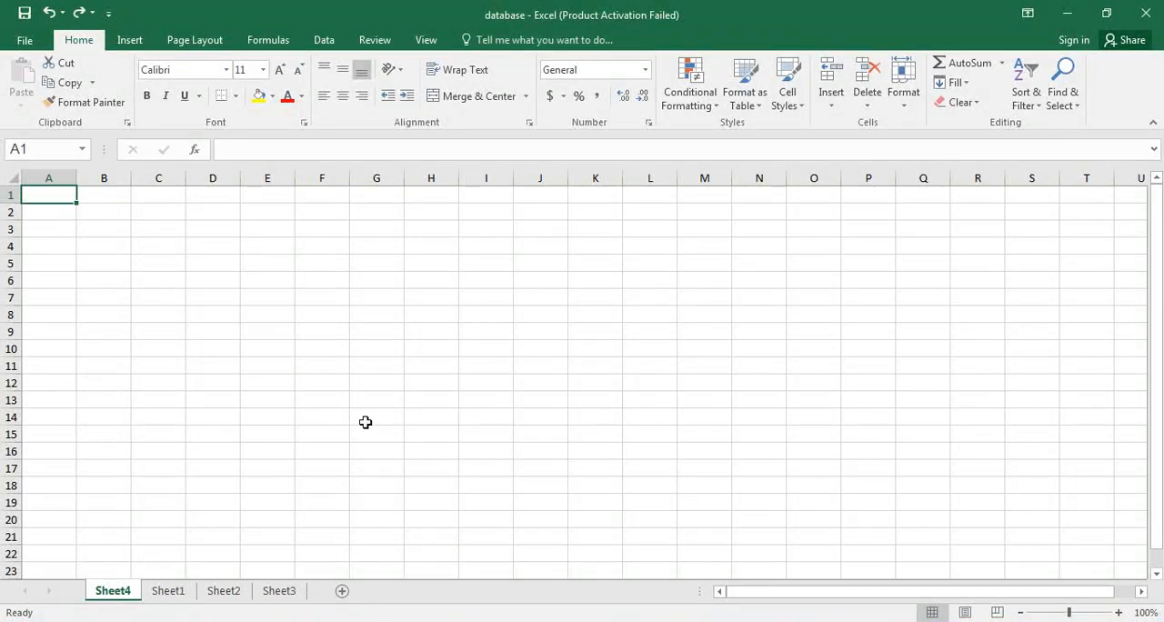
pyautogui.click(177, 594)
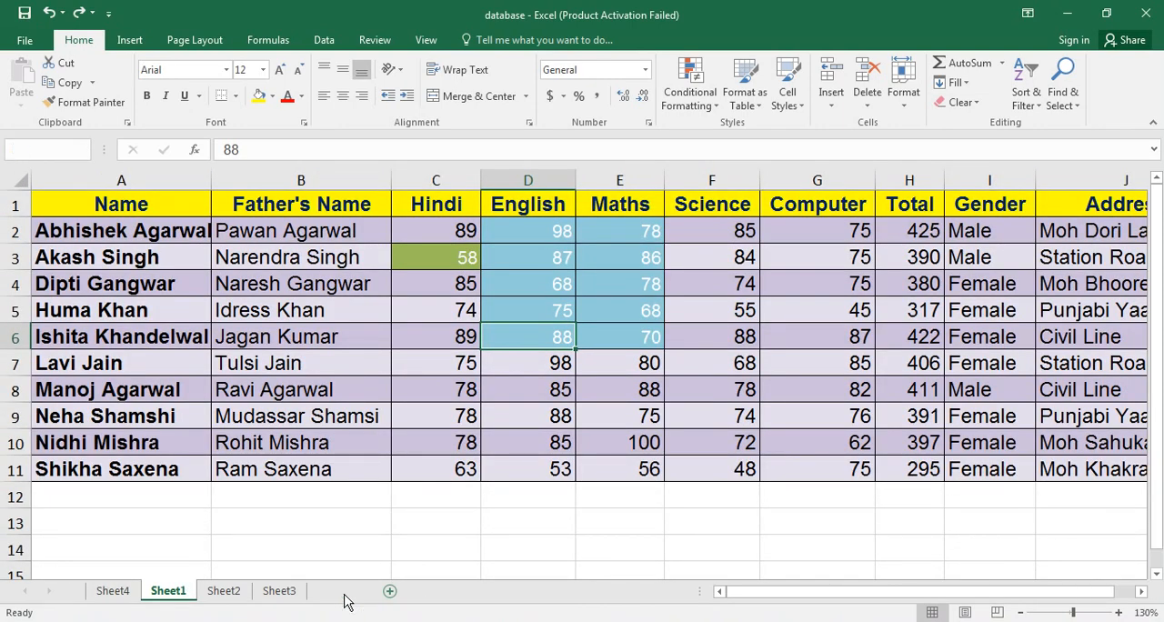
pyautogui.click(343, 592)
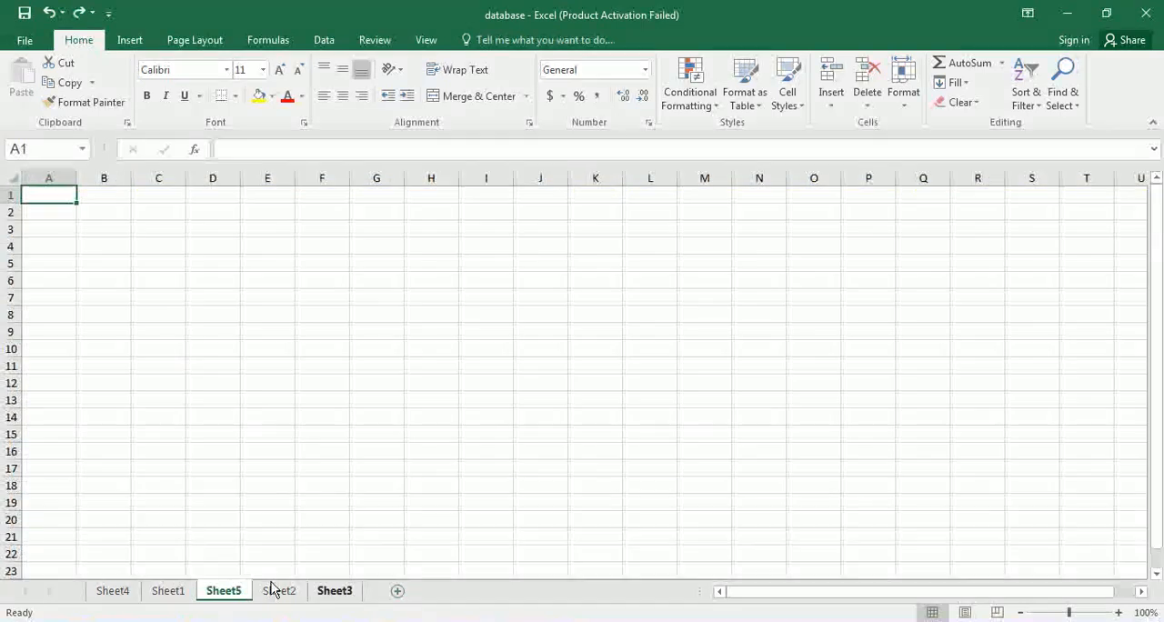
pyautogui.click(168, 592)
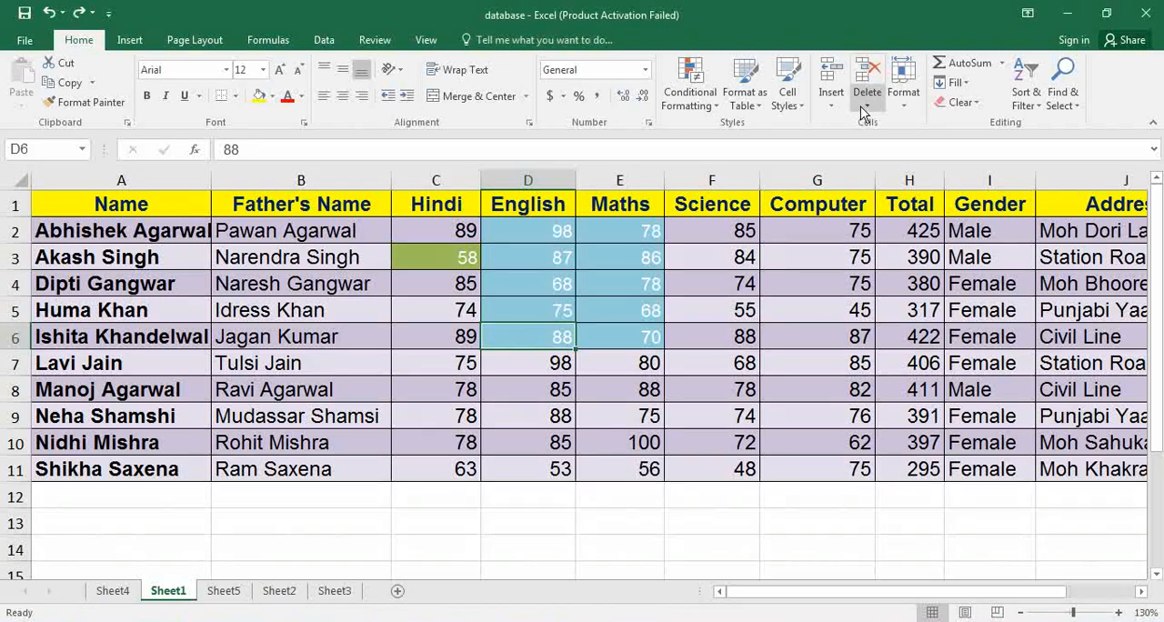
# Delete the Maths mark in E7 with the remaining cells shifted left, and undo the deletion.
pyautogui.press('Tab')
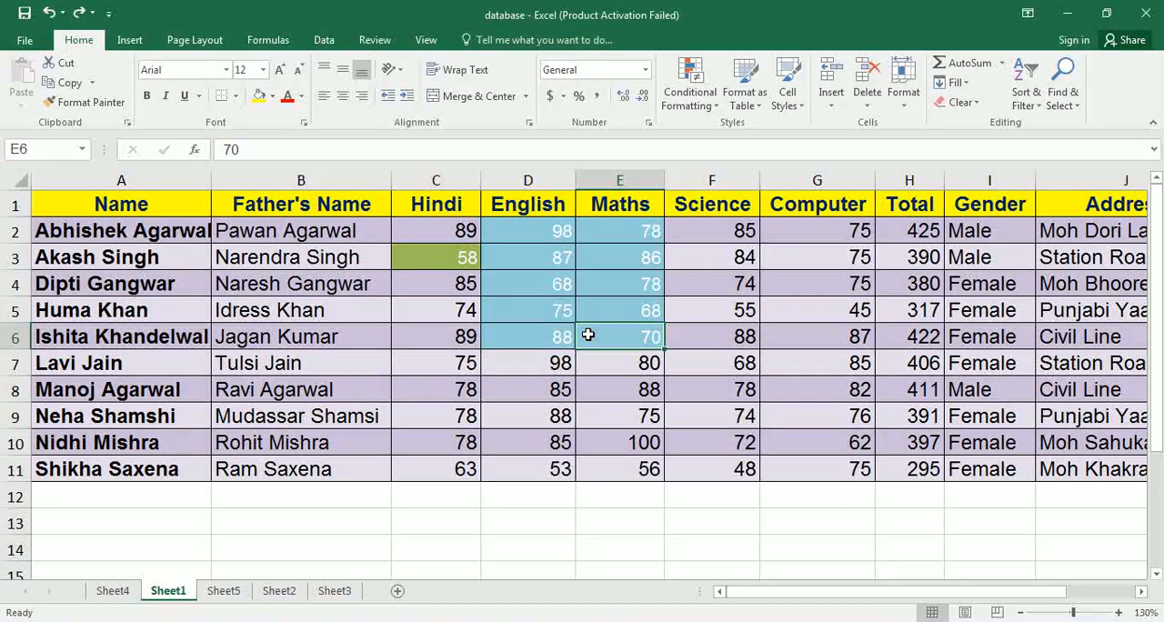
pyautogui.click(591, 359)
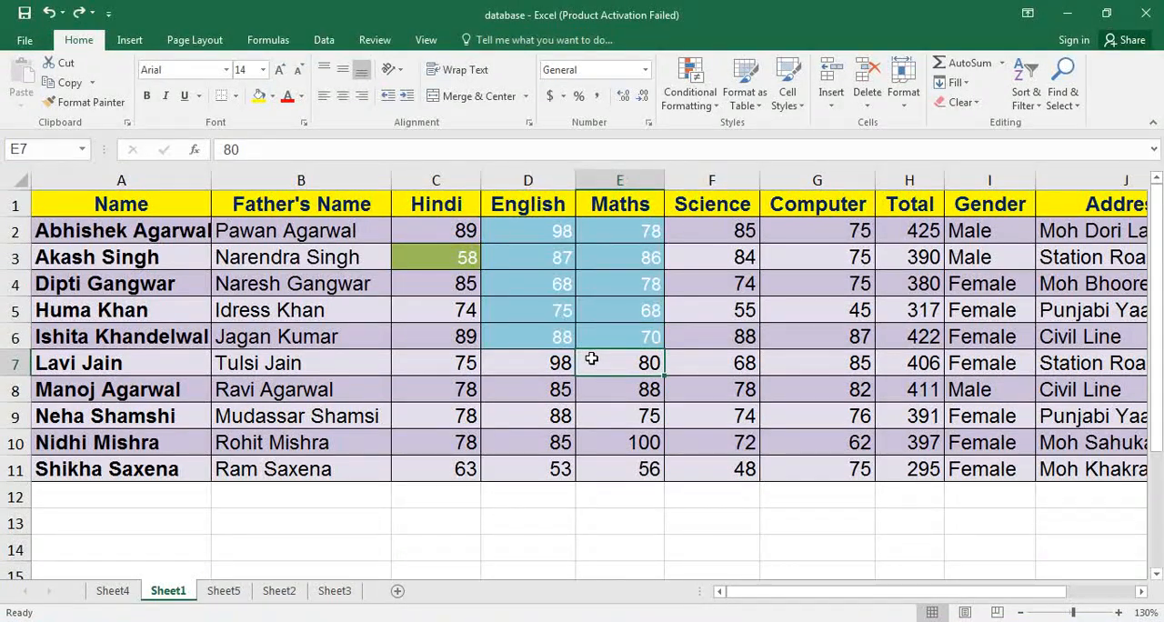
pyautogui.click(868, 106)
pyautogui.click(875, 118)
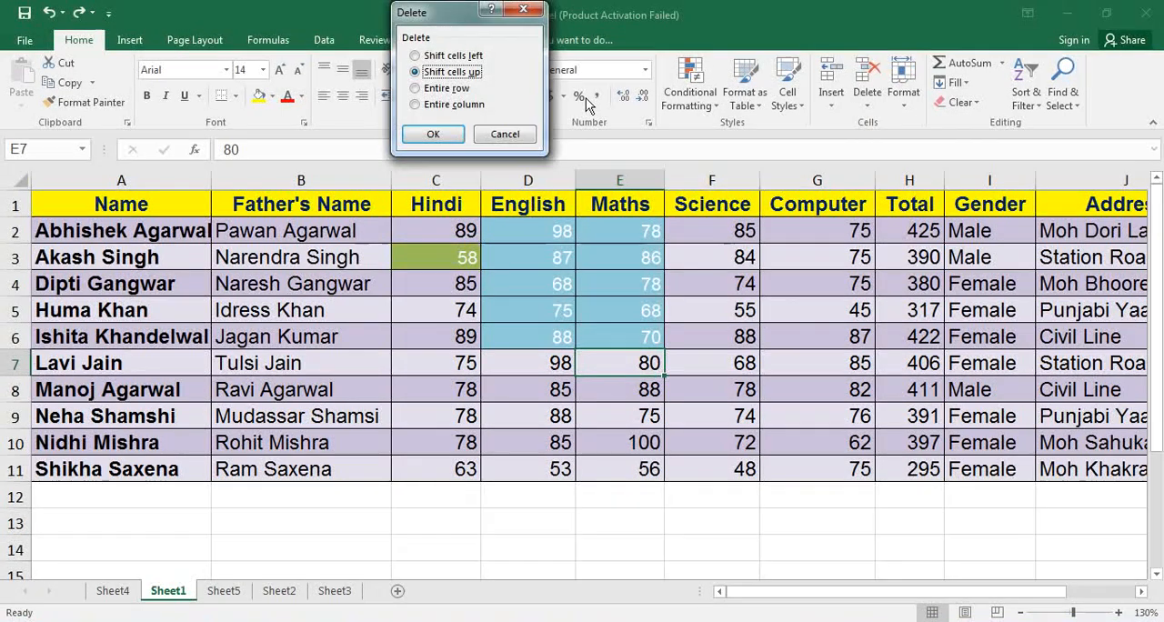
pyautogui.click(471, 56)
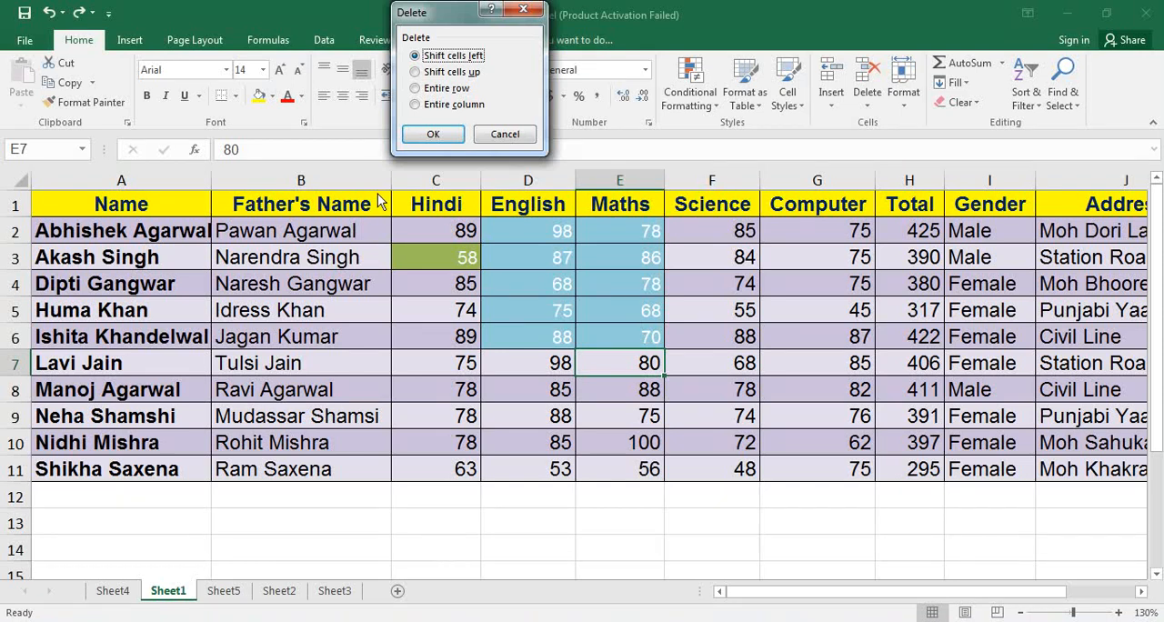
pyautogui.click(431, 134)
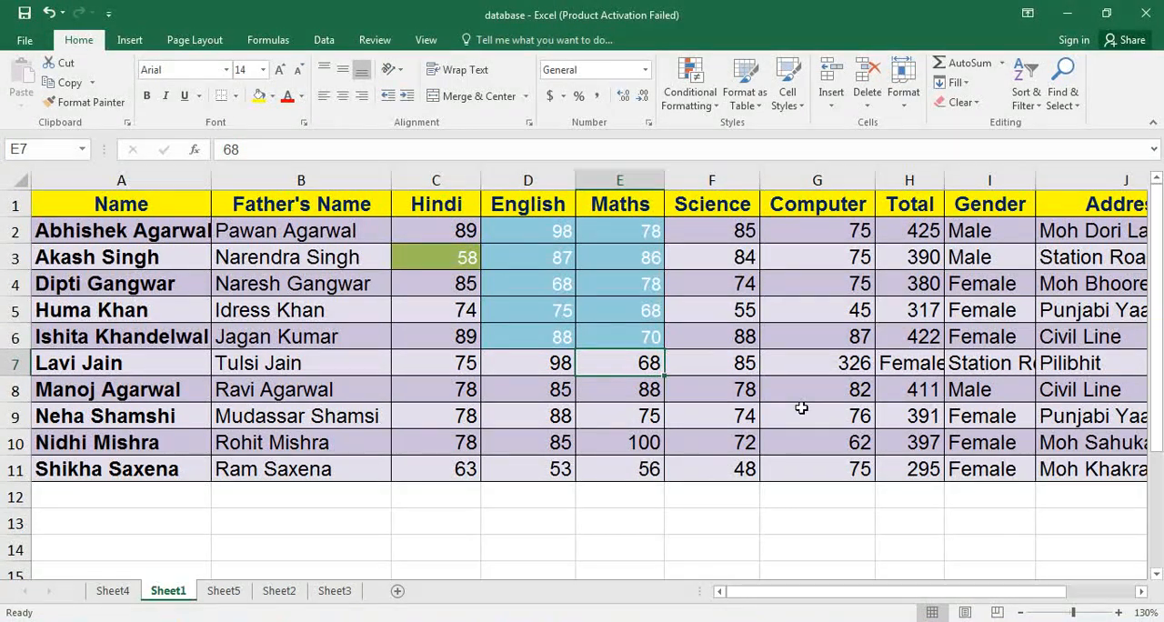
pyautogui.hotkey('ctrl', 'z')
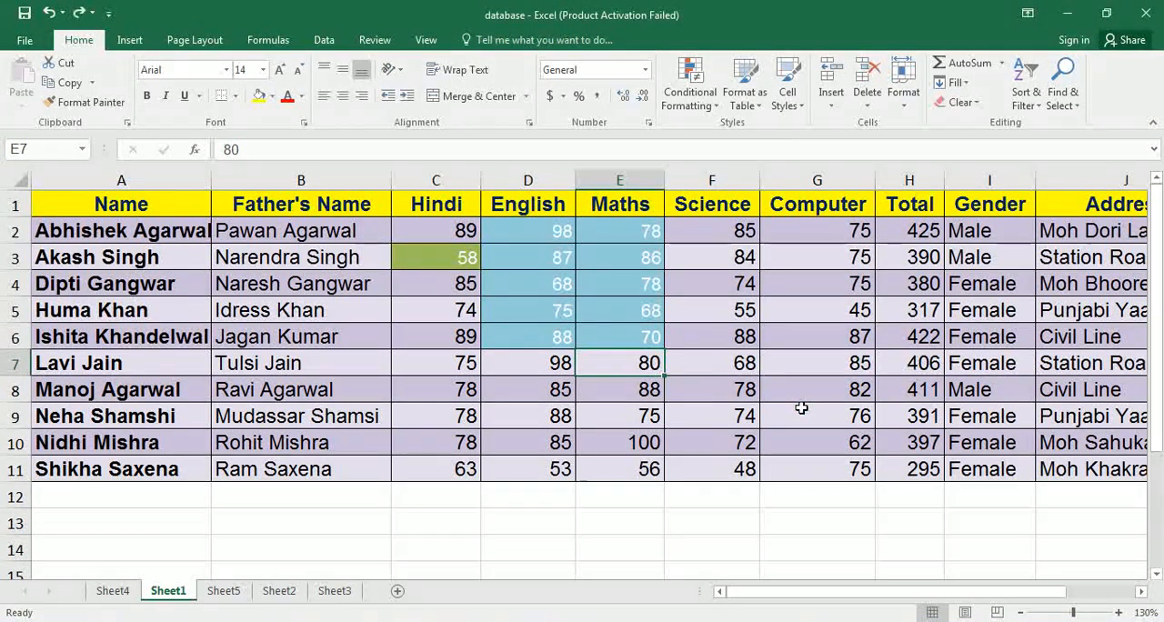
# Delete the Maths mark in E7 with the cells below shifted up, and undo the deletion.
pyautogui.click(867, 106)
pyautogui.click(865, 120)
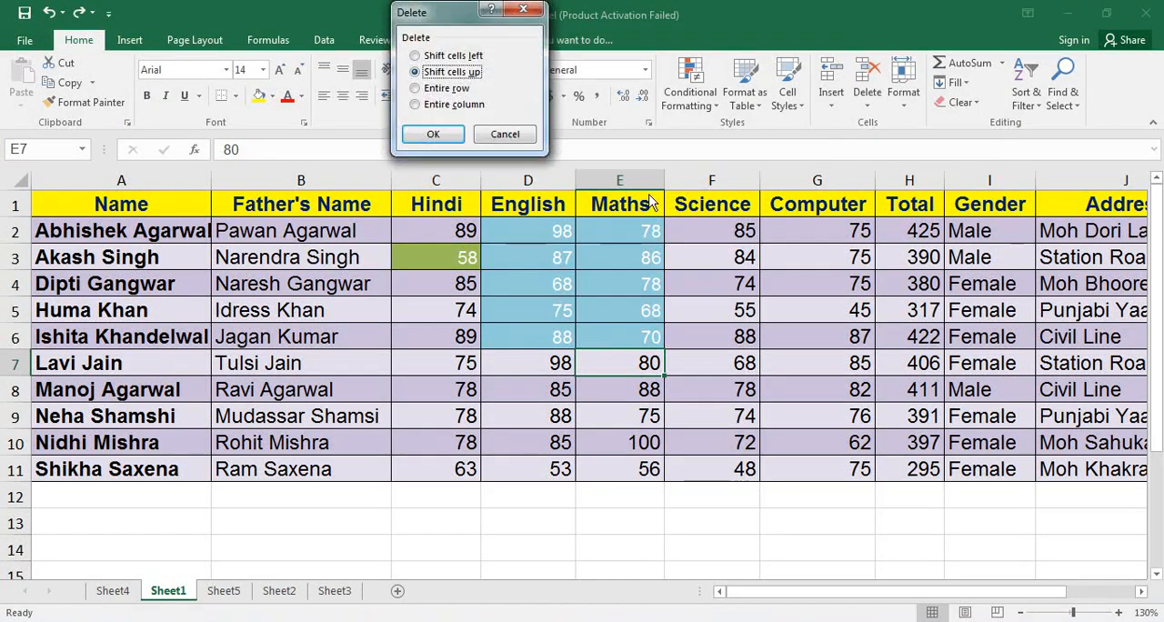
pyautogui.click(434, 136)
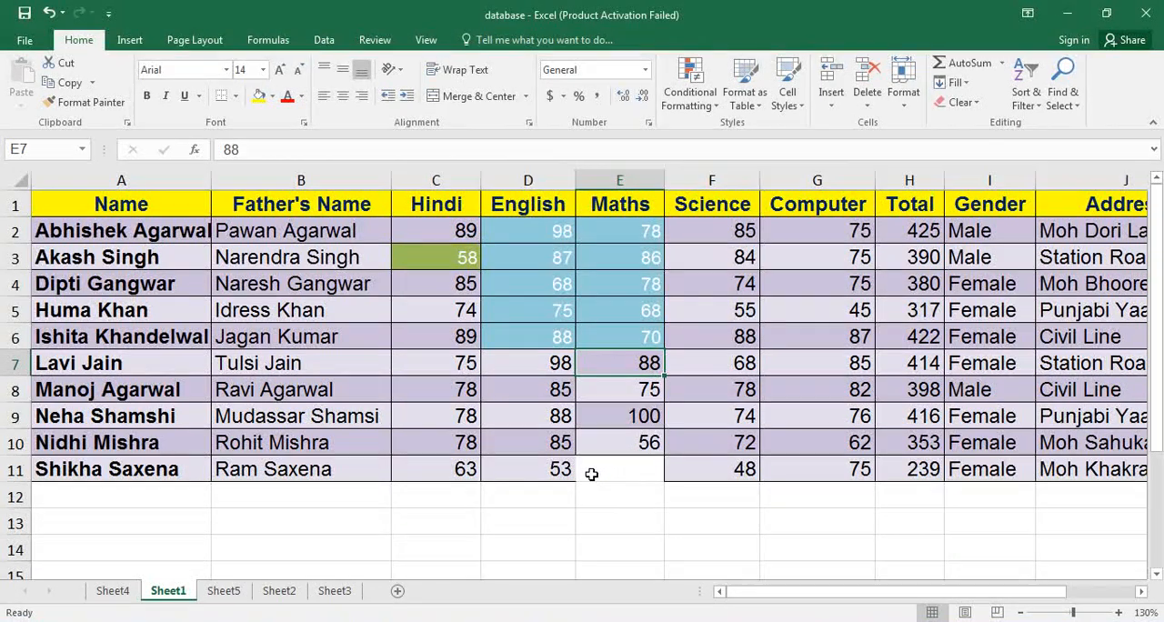
pyautogui.hotkey('ctrl', 'z')
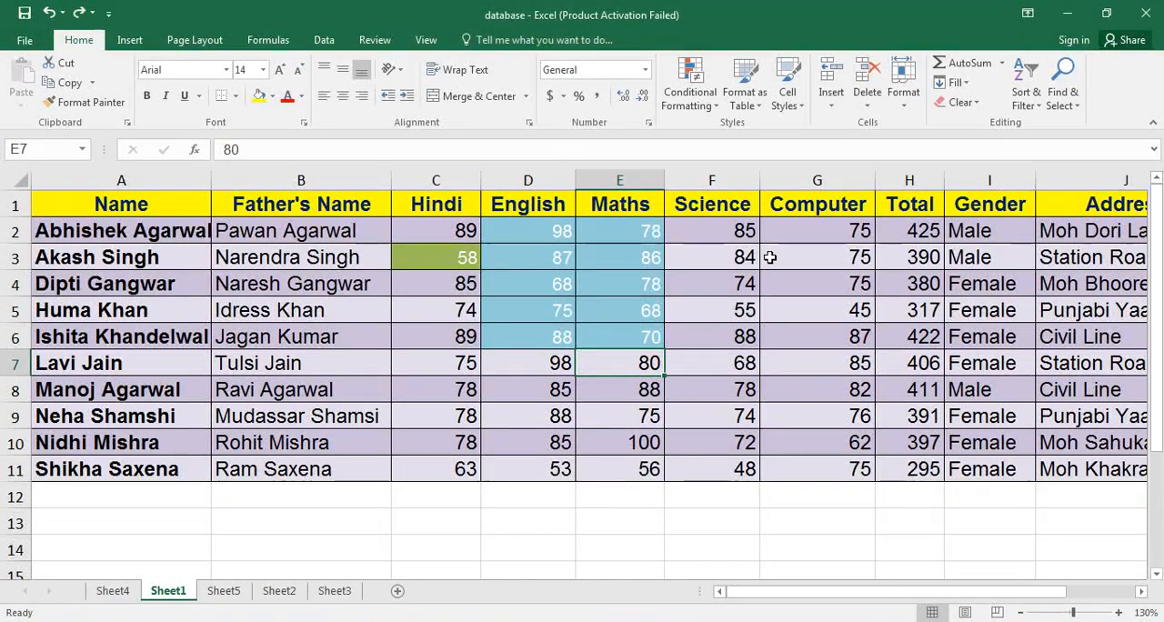
# Delete the entire row of cell E7 using the Delete Cells options, and undo the deletion.
pyautogui.click(868, 105)
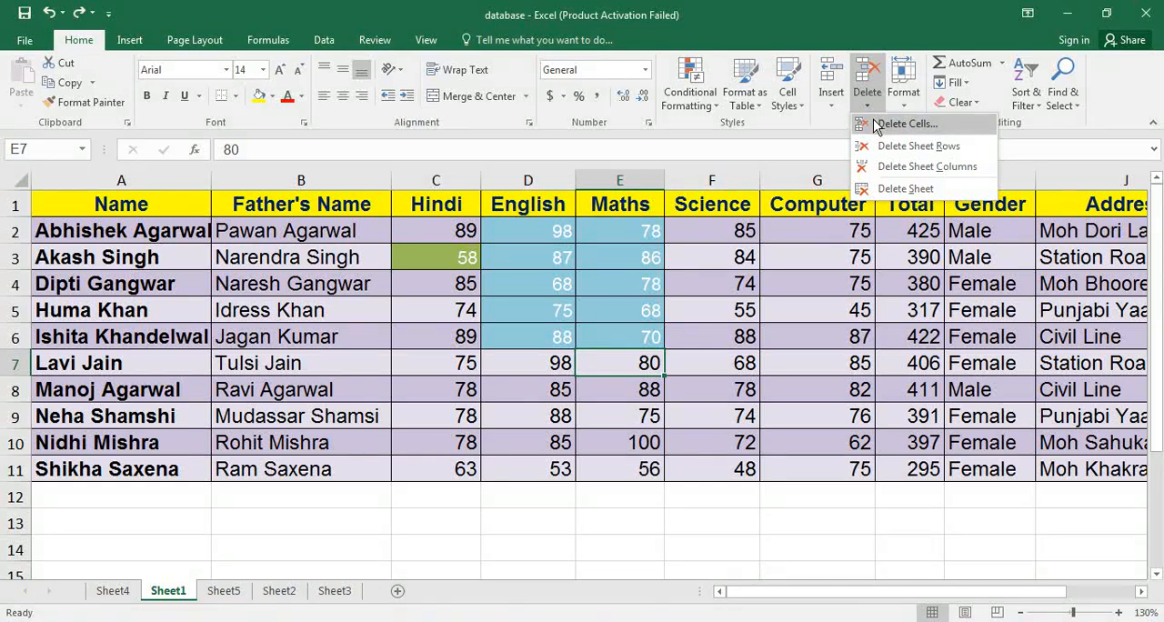
pyautogui.click(875, 121)
pyautogui.click(465, 92)
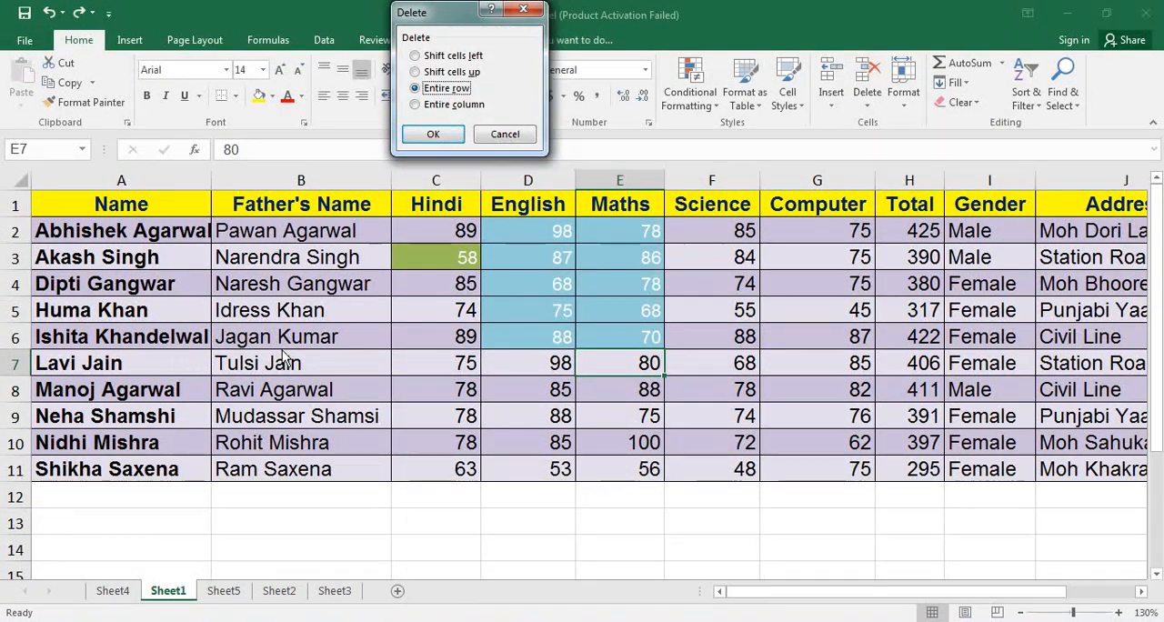
pyautogui.click(434, 136)
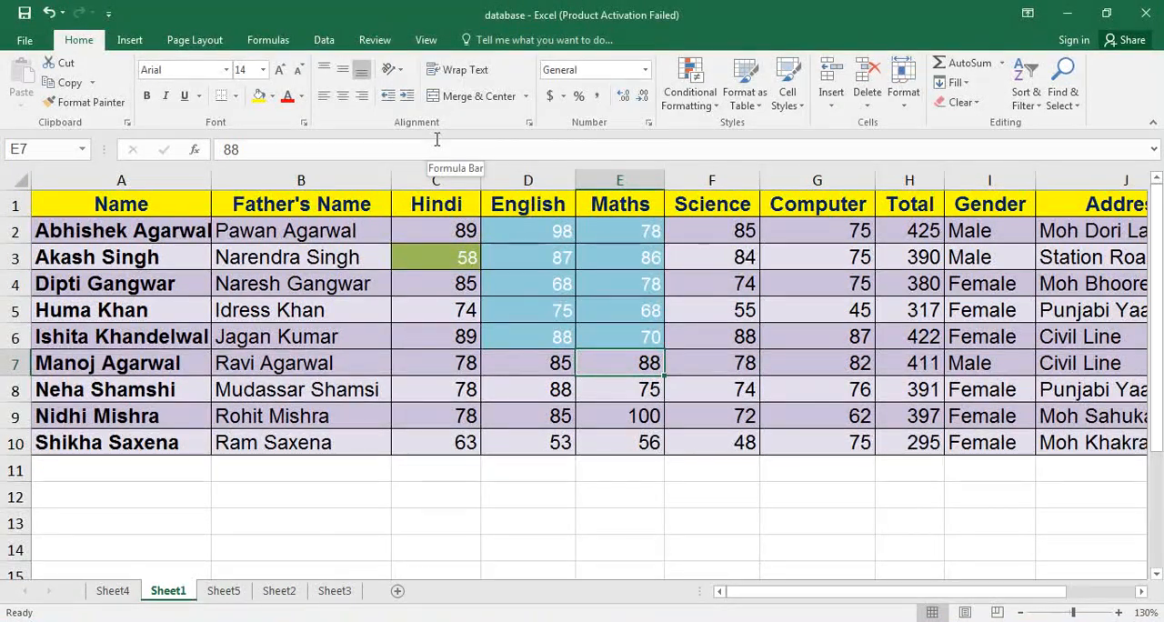
pyautogui.hotkey('ctrl', 'z')
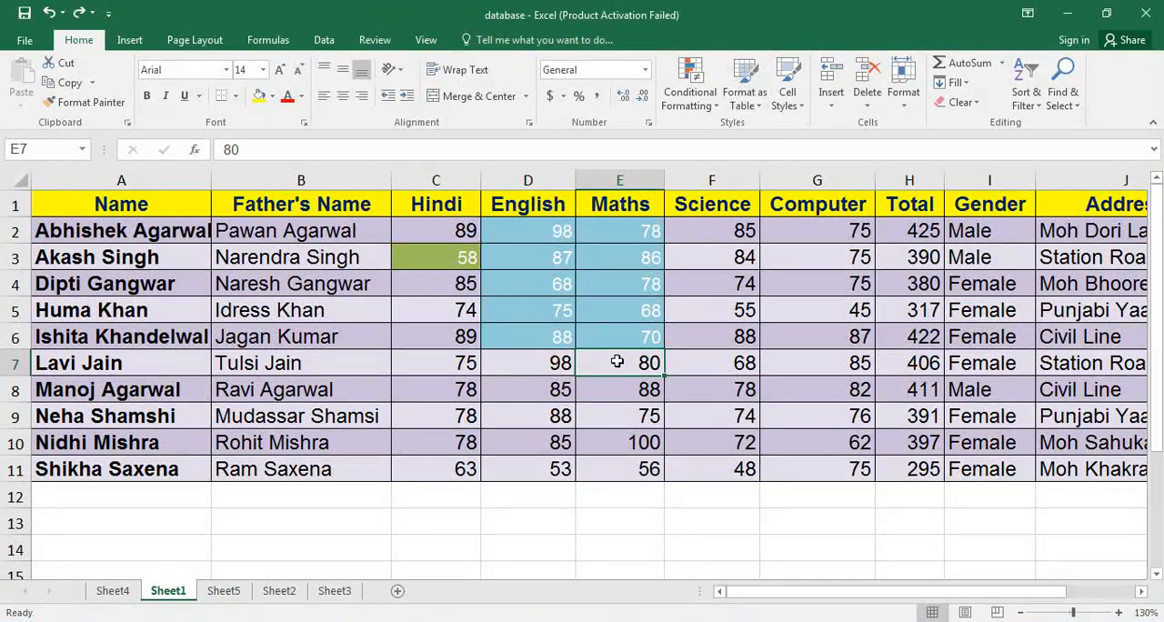
# Delete the entire Maths column from cell E7 using the Delete Cells options, and undo the deletion.
pyautogui.click(867, 102)
pyautogui.click(901, 122)
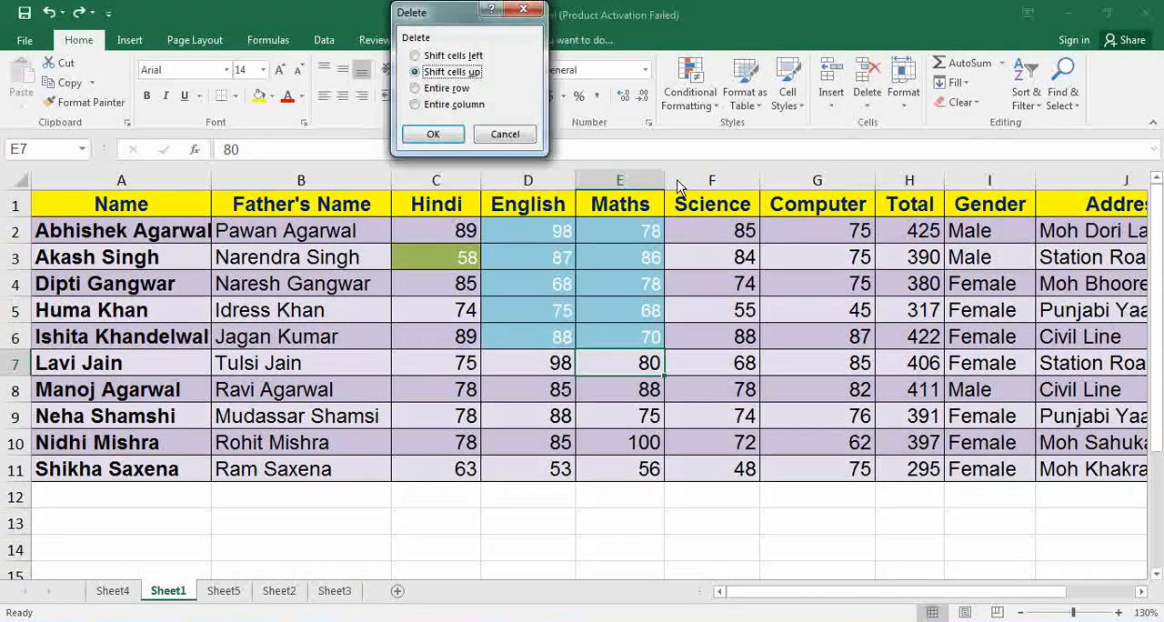
pyautogui.click(451, 105)
pyautogui.click(433, 134)
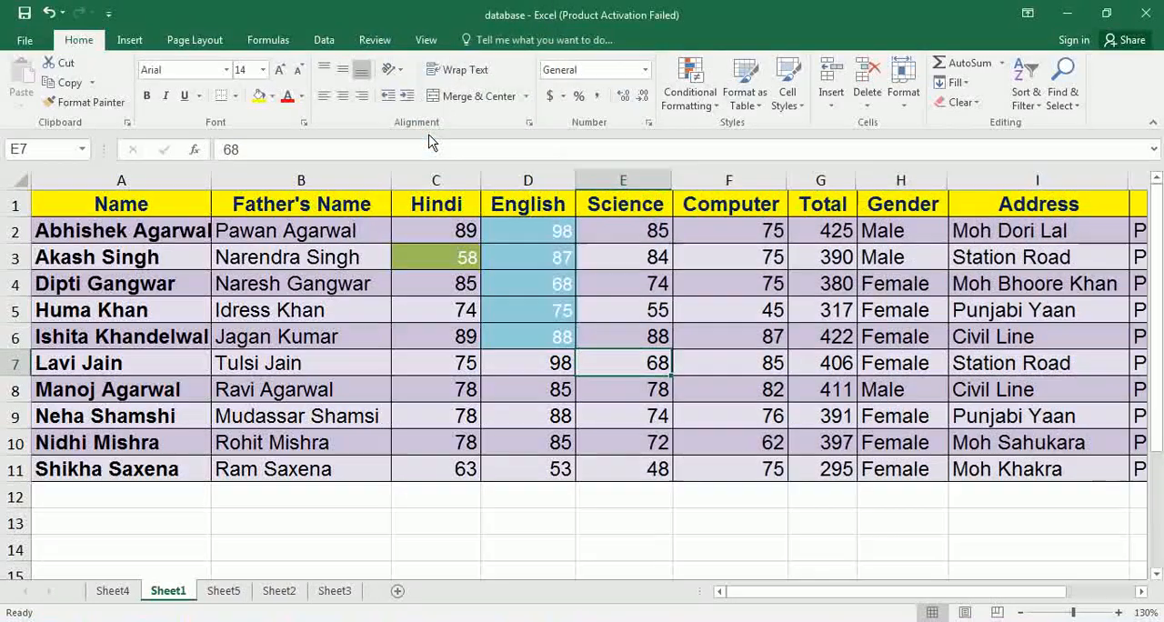
pyautogui.hotkey('ctrl', 'z')
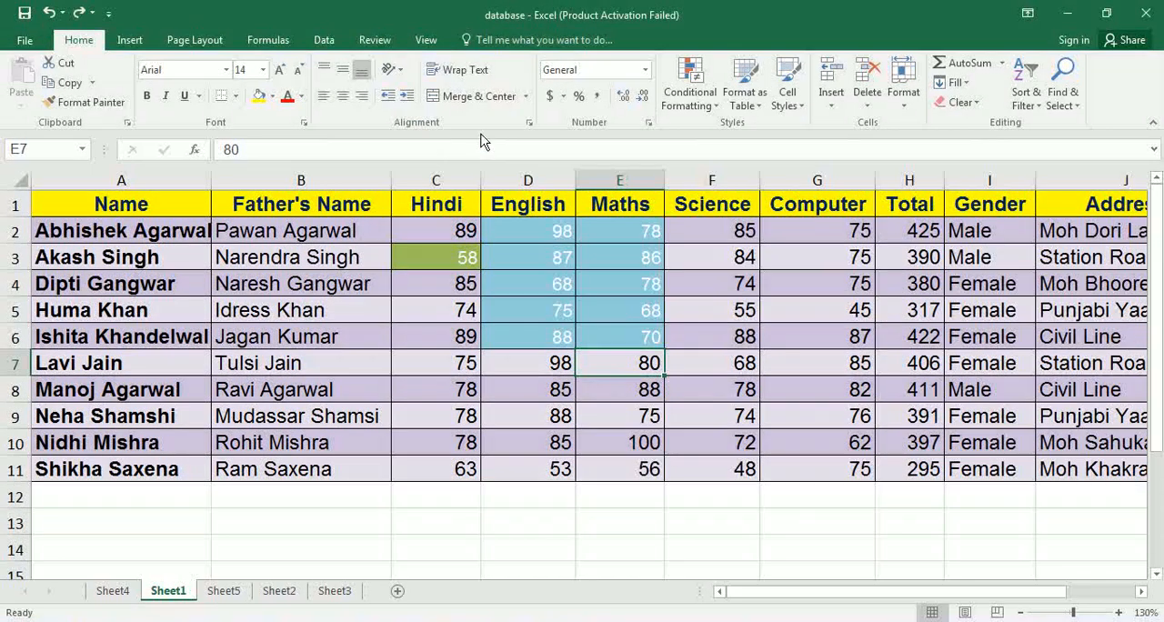
# Delete the sheet row and the sheet column of cell E7 using the direct delete options, and undo both deletions.
pyautogui.click(867, 106)
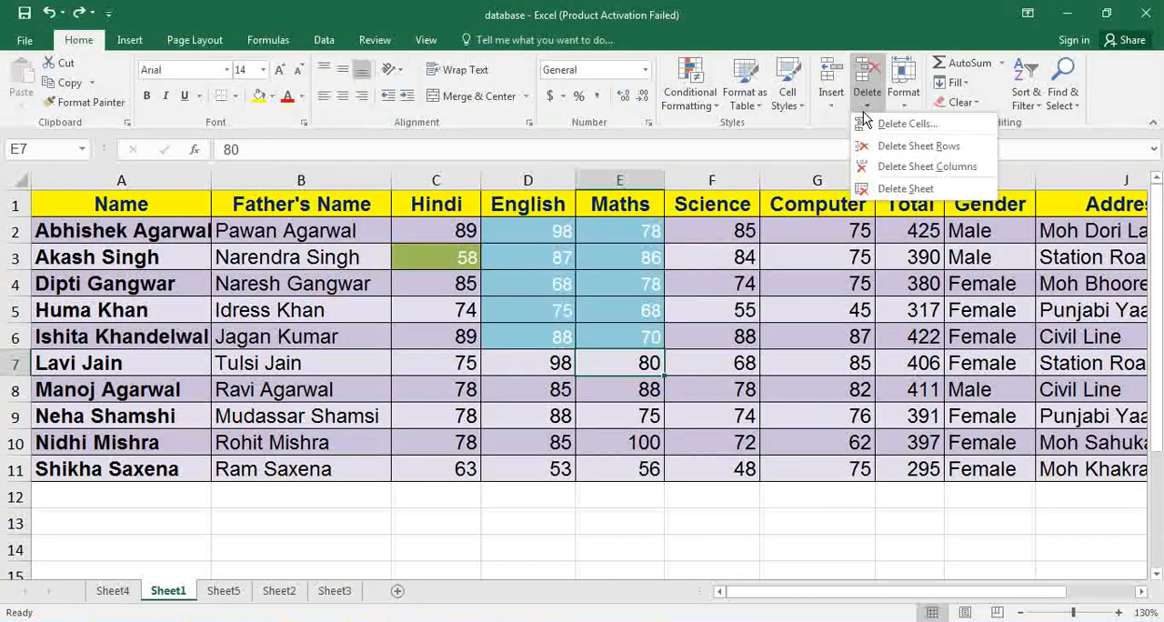
pyautogui.click(918, 146)
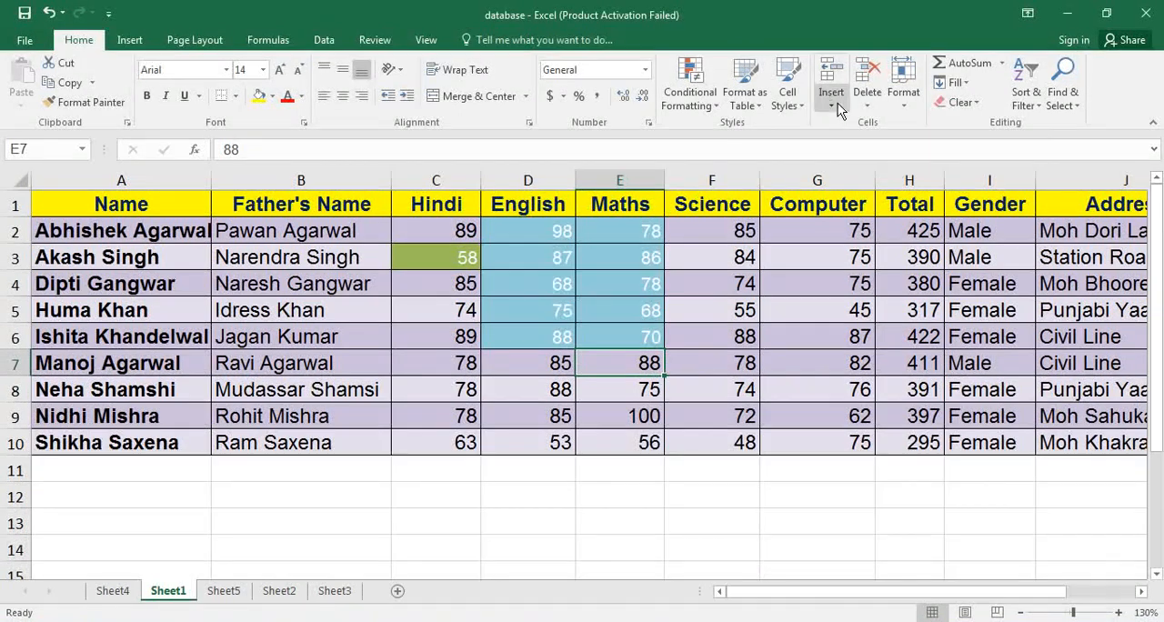
pyautogui.click(860, 107)
pyautogui.click(879, 163)
pyautogui.hotkey('ctrl', 'z')
pyautogui.hotkey('ctrl', 'z')
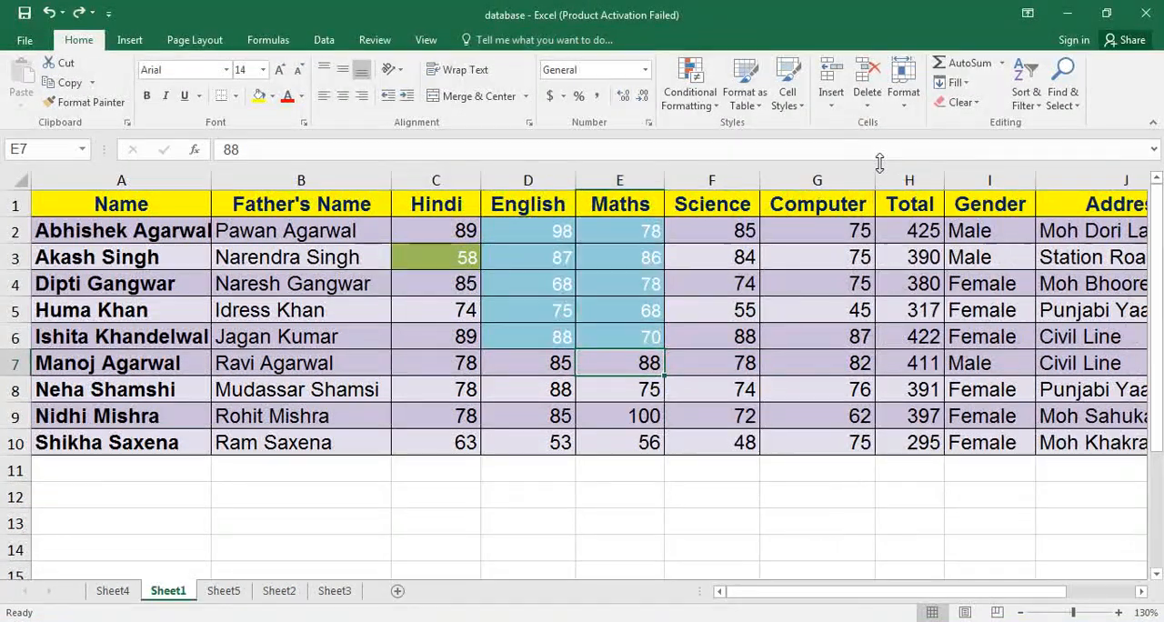
# Delete the entire Sheet1 worksheet from the workbook and confirm its permanent removal.
pyautogui.click(867, 106)
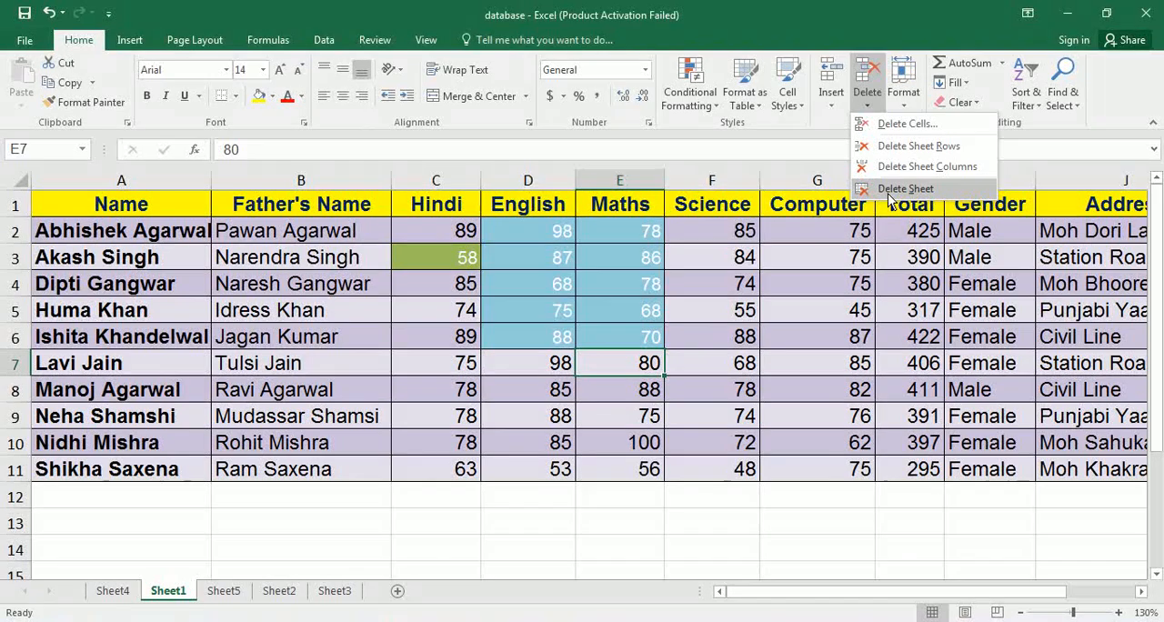
pyautogui.click(891, 192)
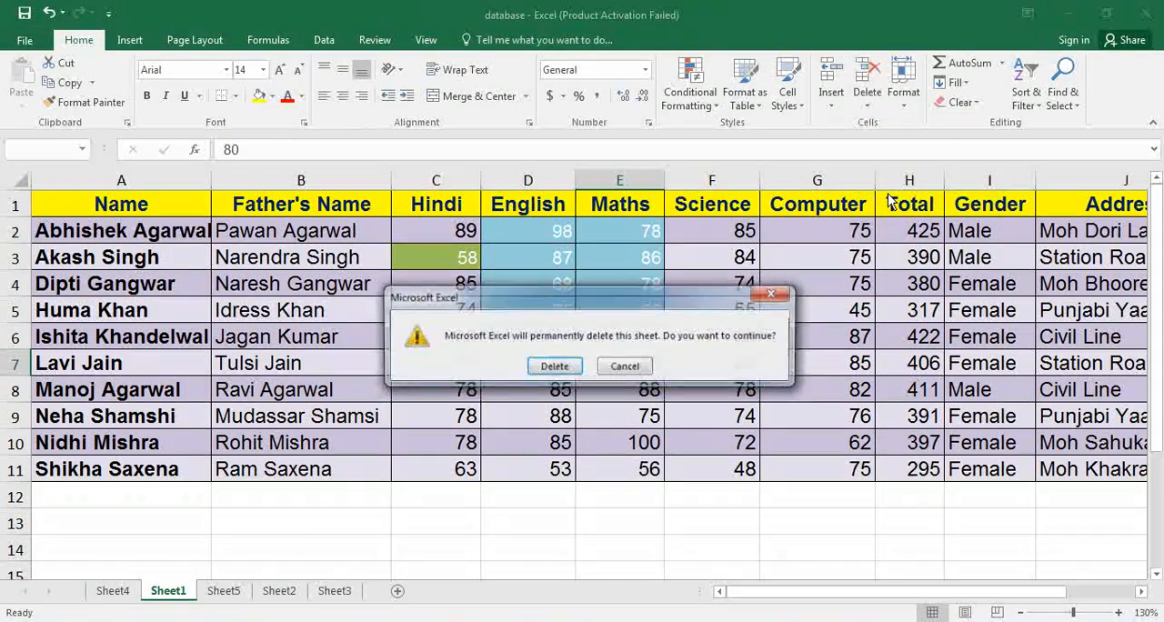
pyautogui.click(554, 366)
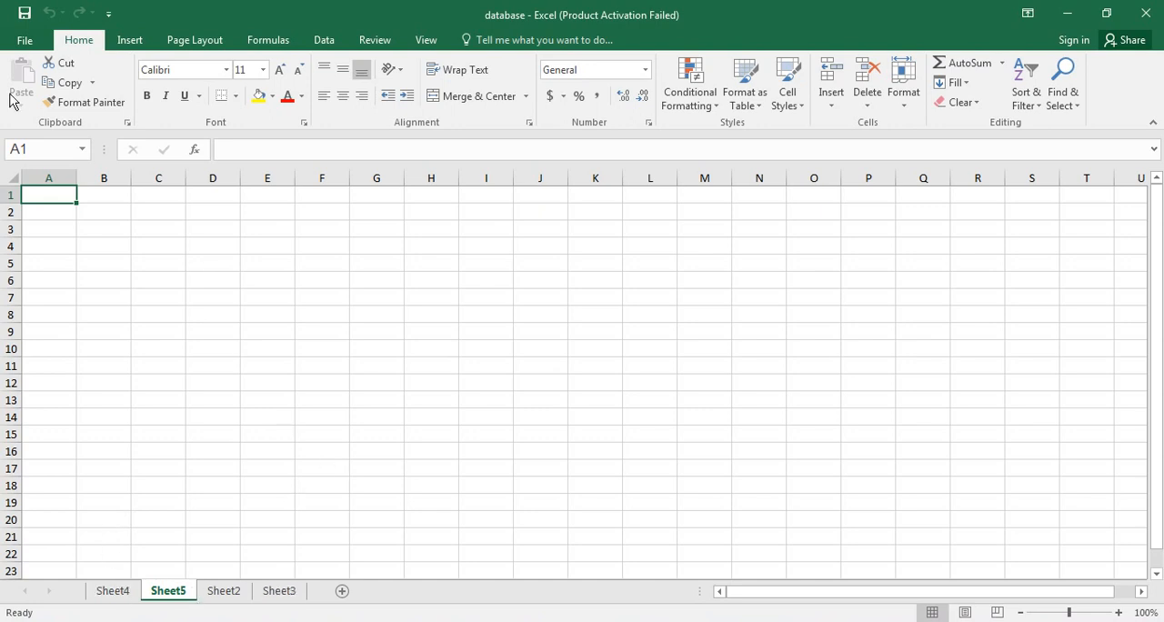
pyautogui.click(155, 265)
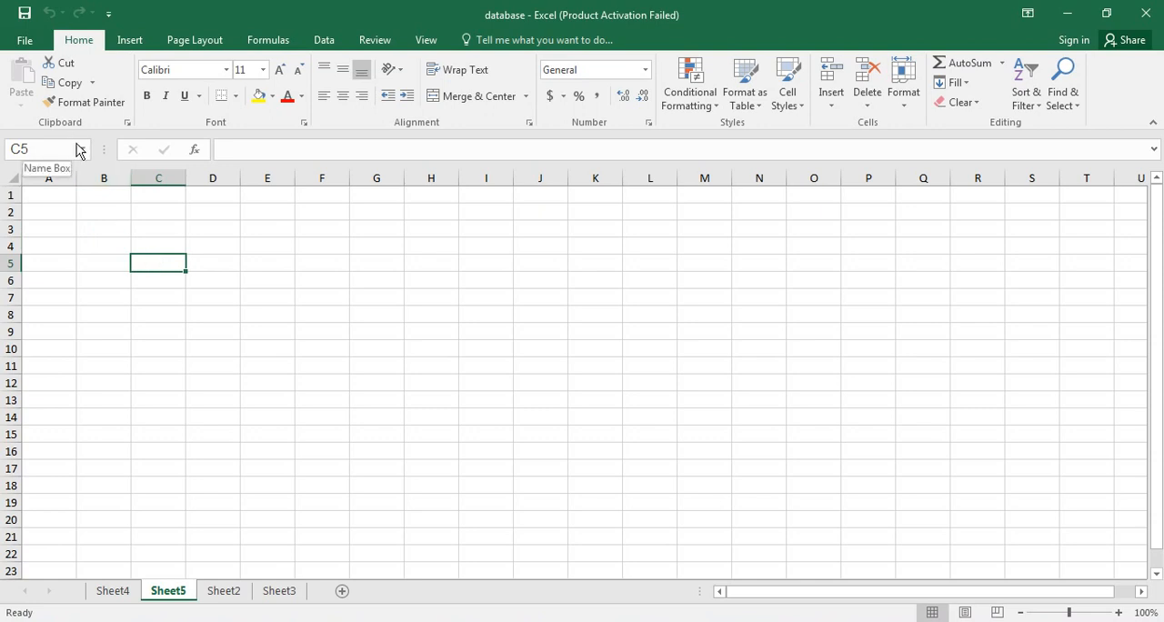
pyautogui.click(272, 266)
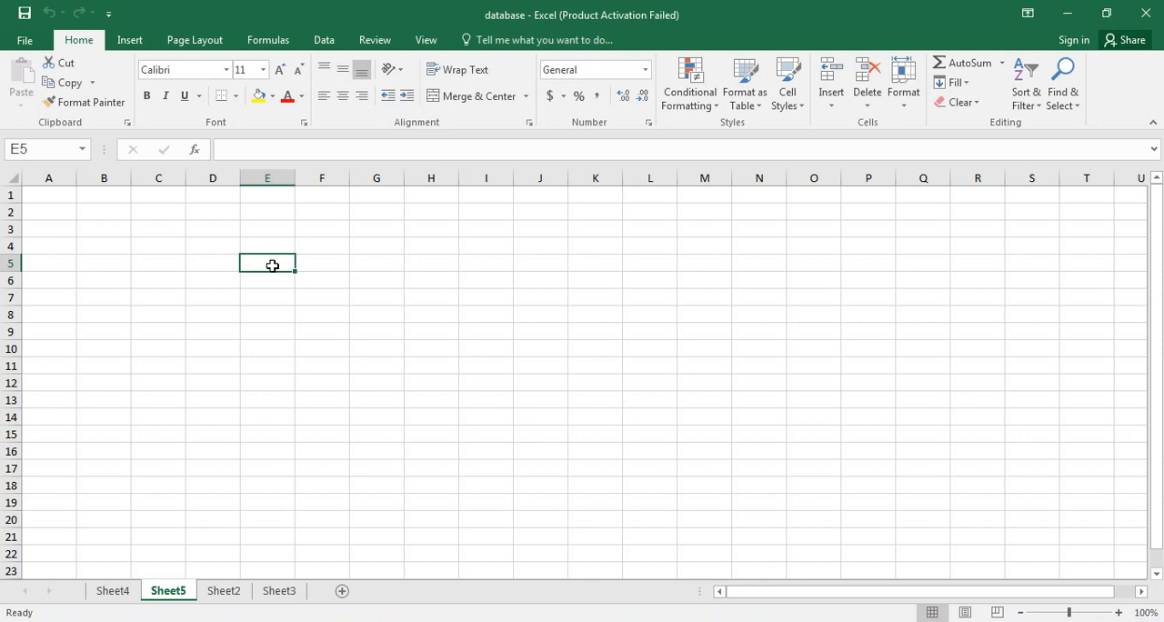
# Close the workbook without saving, reopen the recent database workbook, and zoom Sheet1 to 130%.
pyautogui.hotkey('alt', 'F4')
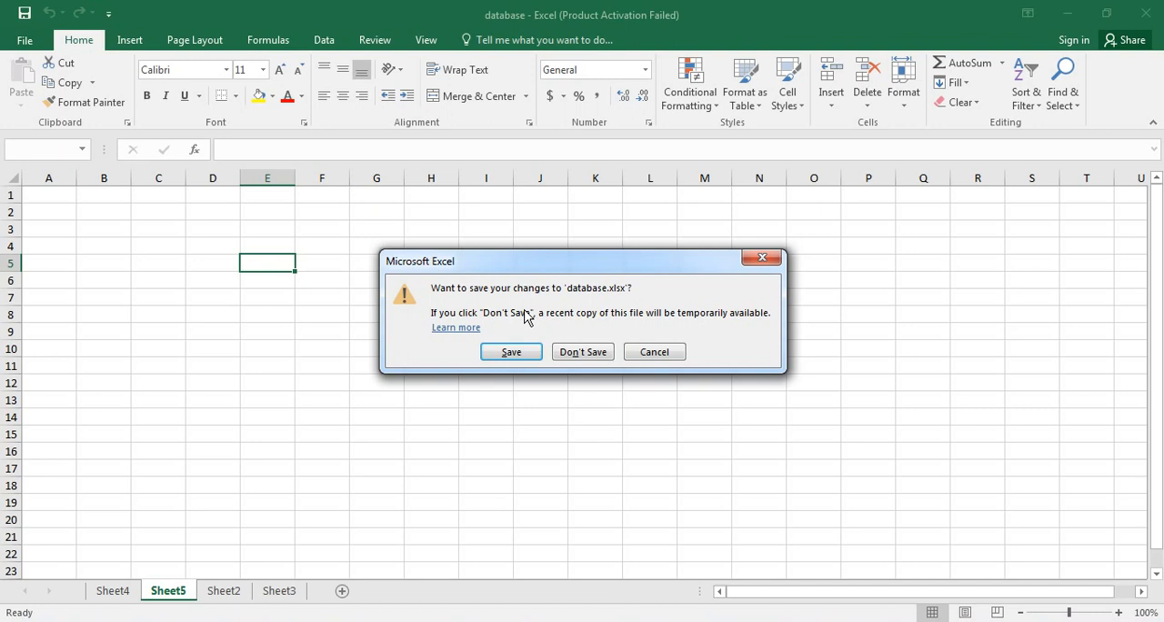
pyautogui.click(583, 355)
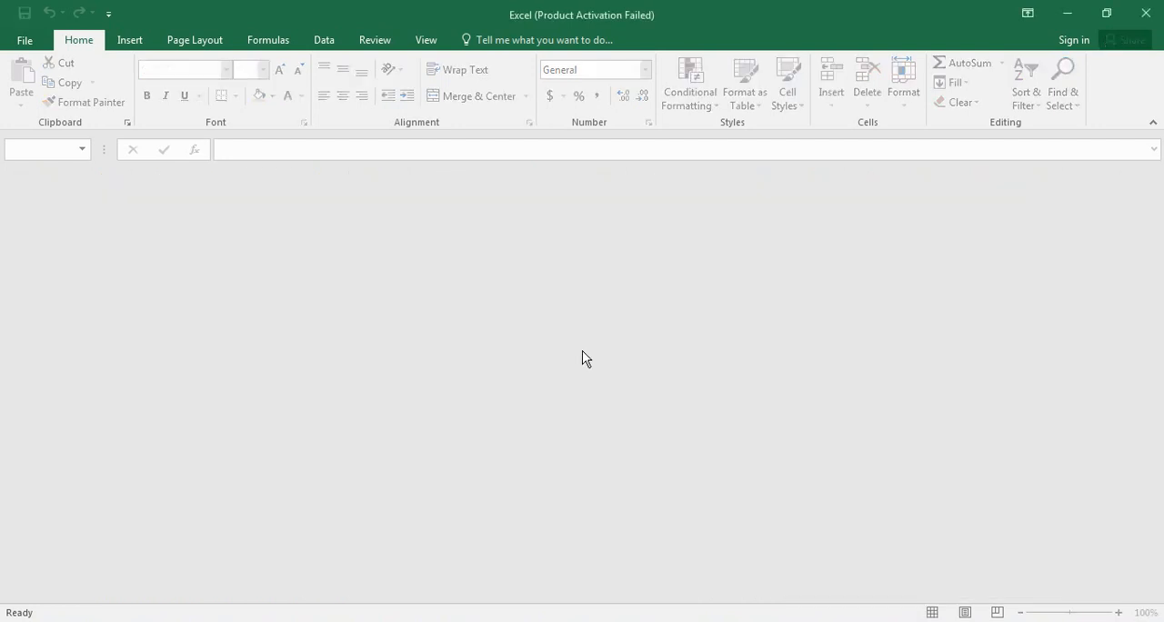
pyautogui.click(22, 41)
pyautogui.click(483, 187)
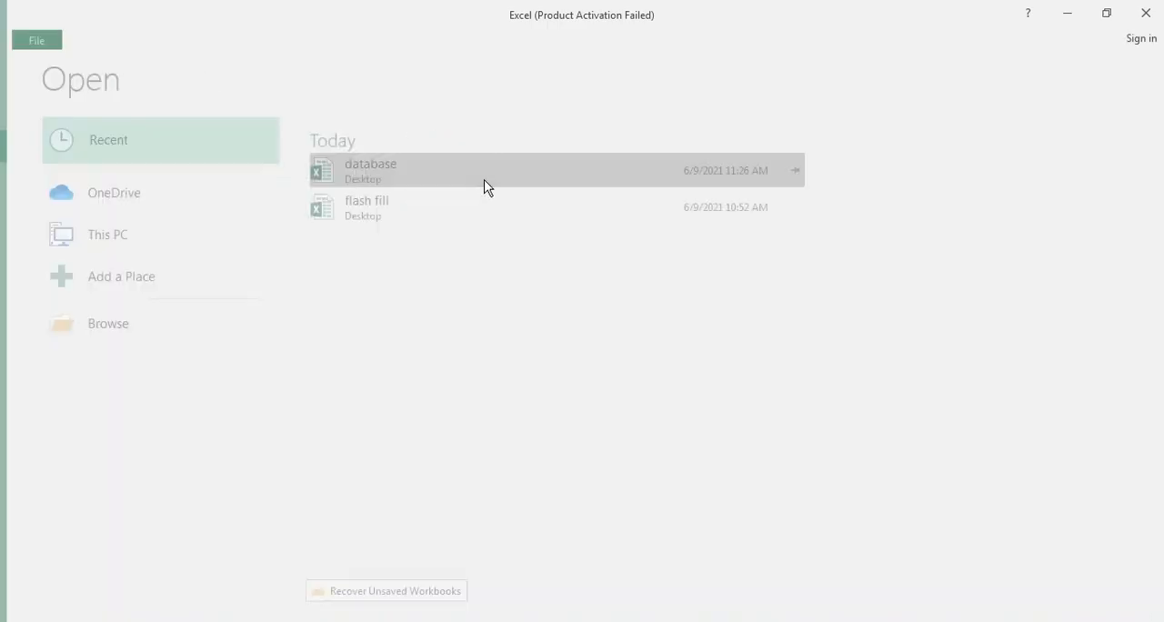
pyautogui.moveTo(405, 278); pyautogui.dragTo(405, 300)
pyautogui.click(405, 278)
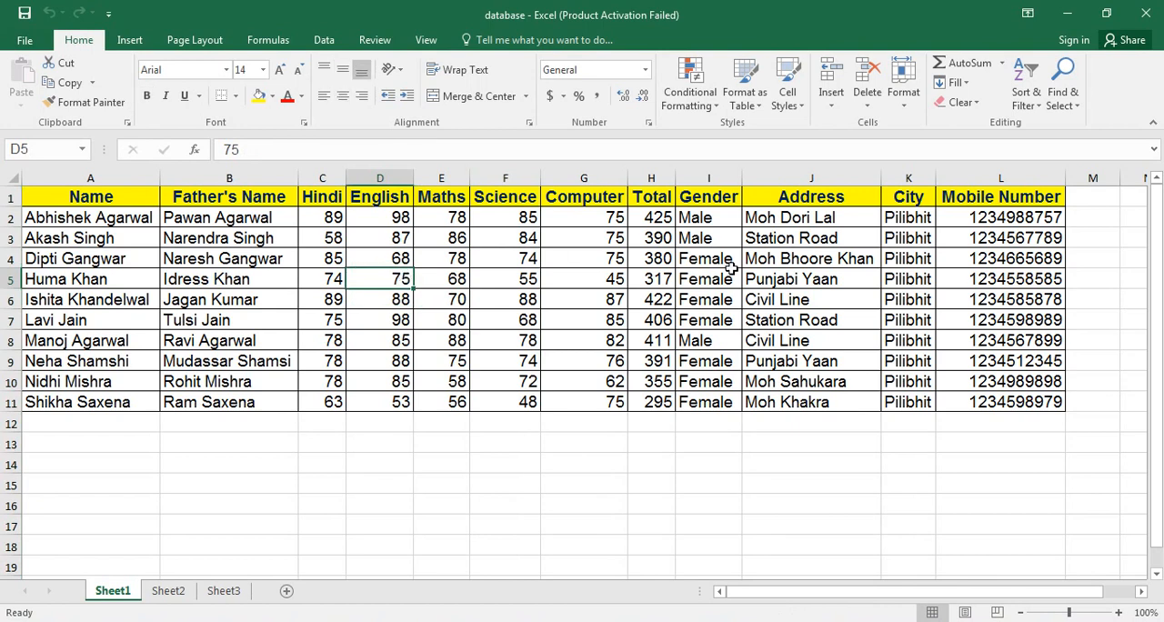
pyautogui.click(1120, 615)
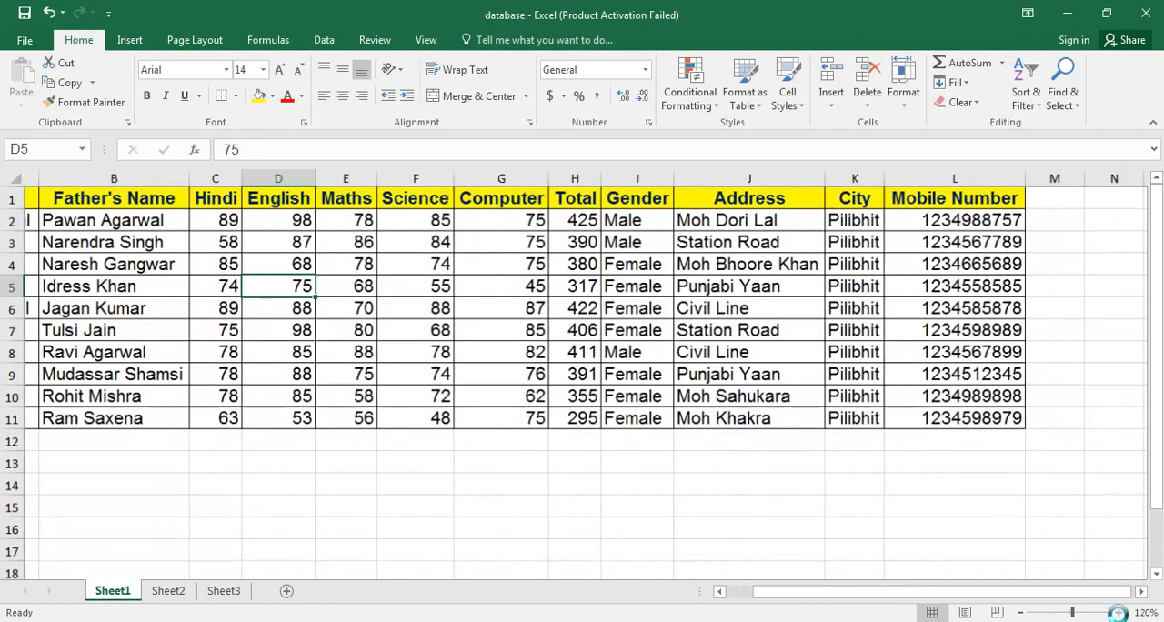
pyautogui.click(1120, 615)
pyautogui.click(1120, 615)
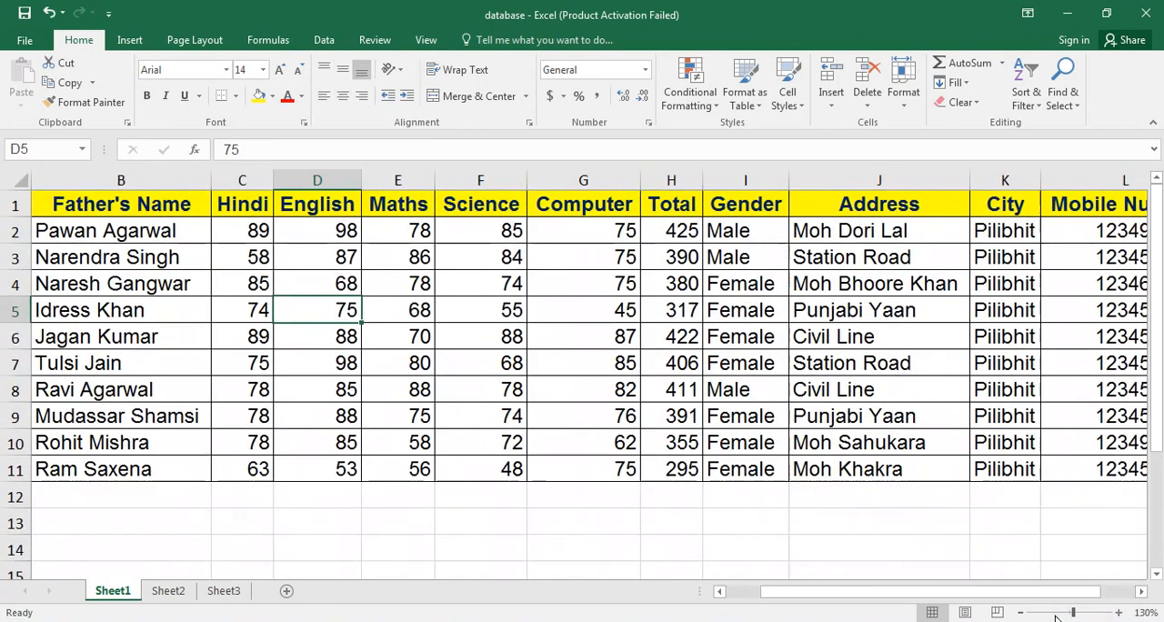
pyautogui.click(744, 589)
pyautogui.click(556, 338)
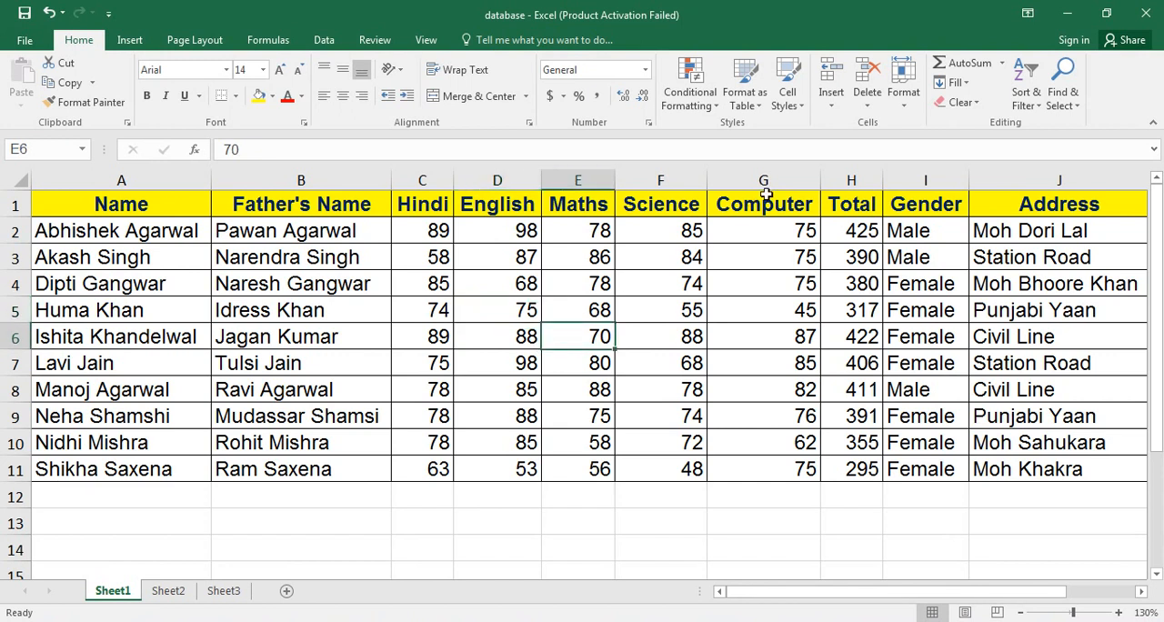
pyautogui.click(867, 108)
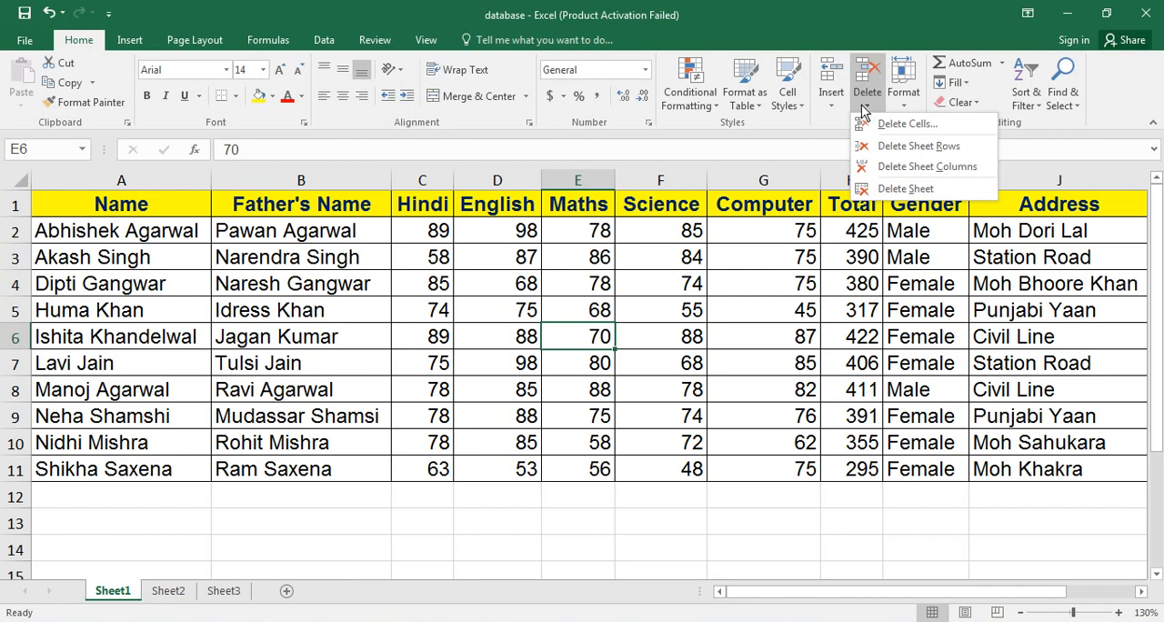
pyautogui.click(861, 105)
pyautogui.click(595, 310)
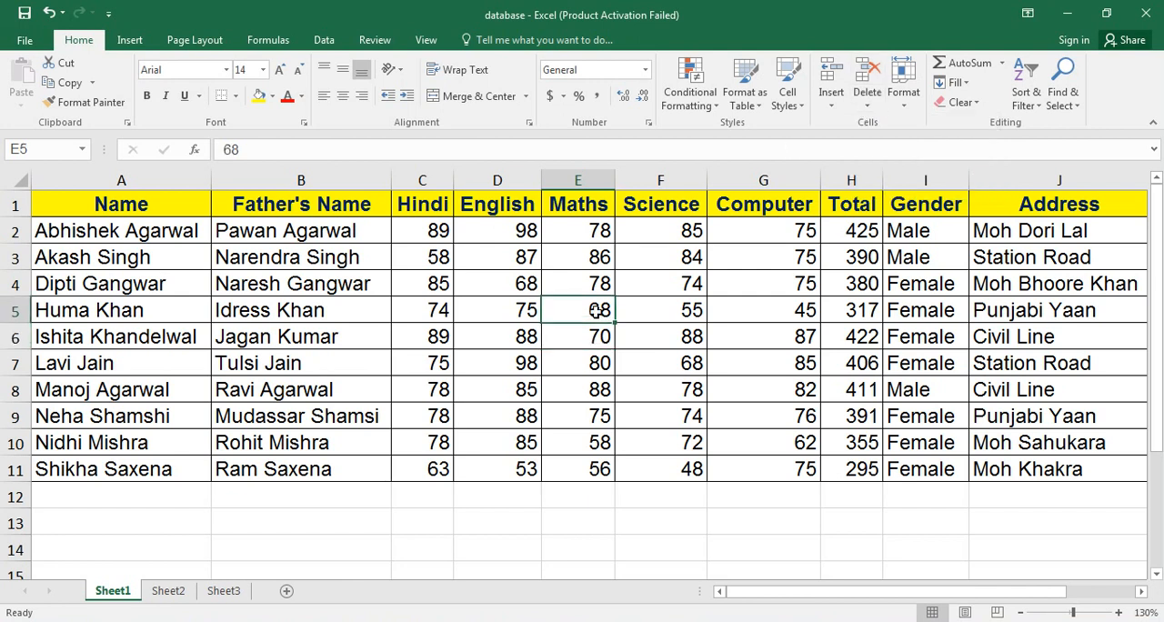
pyautogui.click(902, 107)
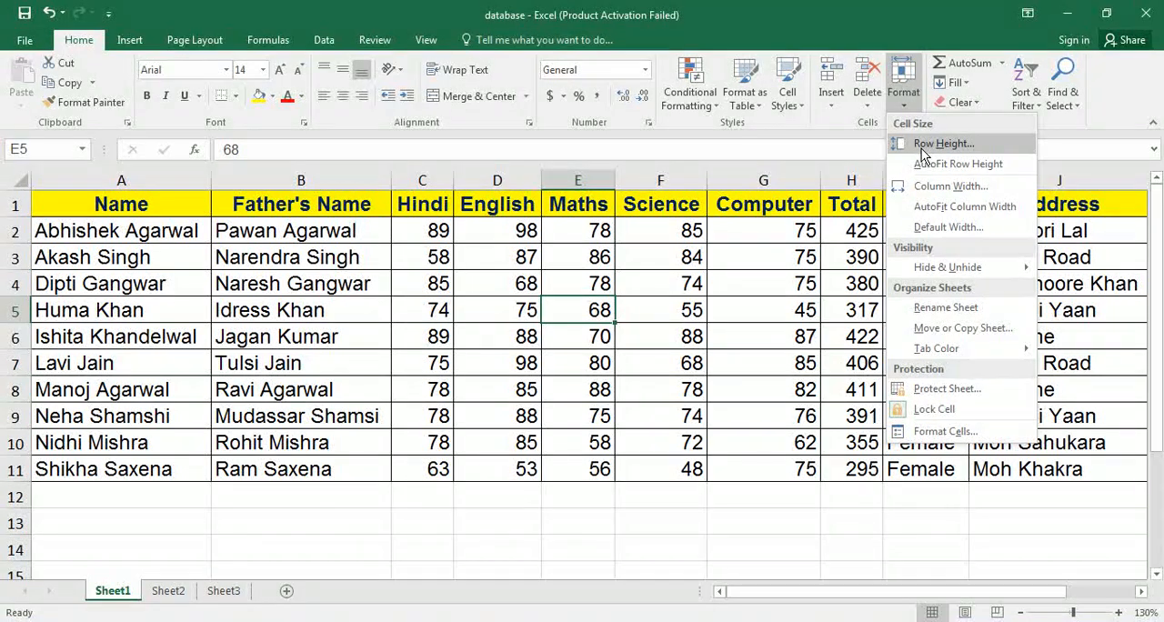
pyautogui.click(479, 515)
# Enter 12.75 in D13 with the label "Row Height" in C13, and autofit column C to the label.
pyautogui.click(479, 516)
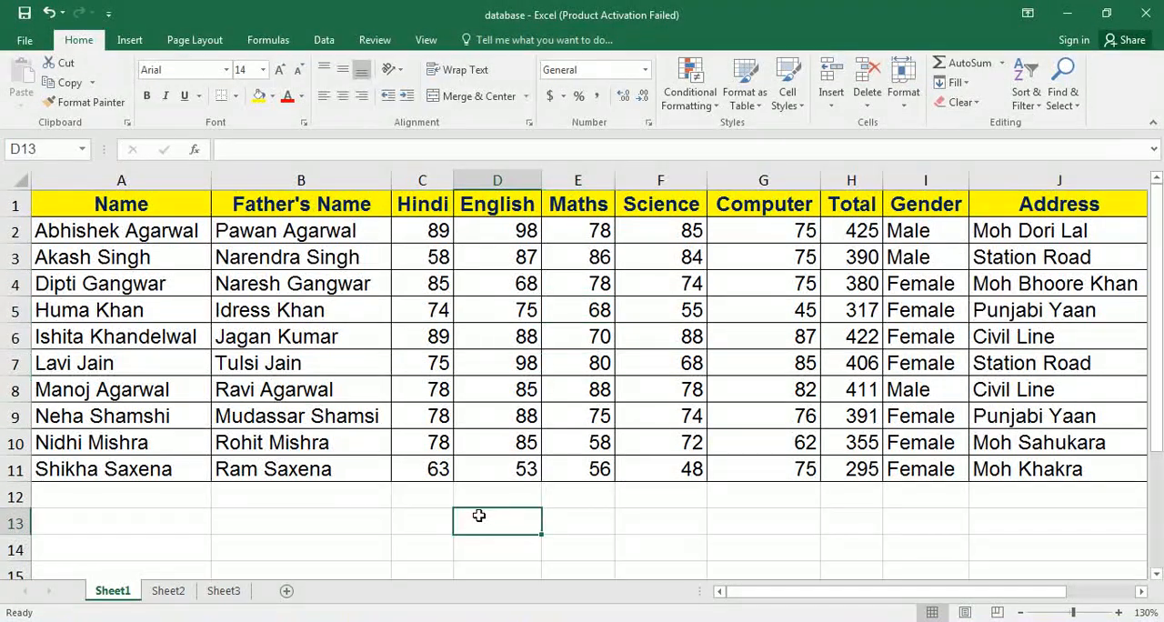
pyautogui.write('12.75')
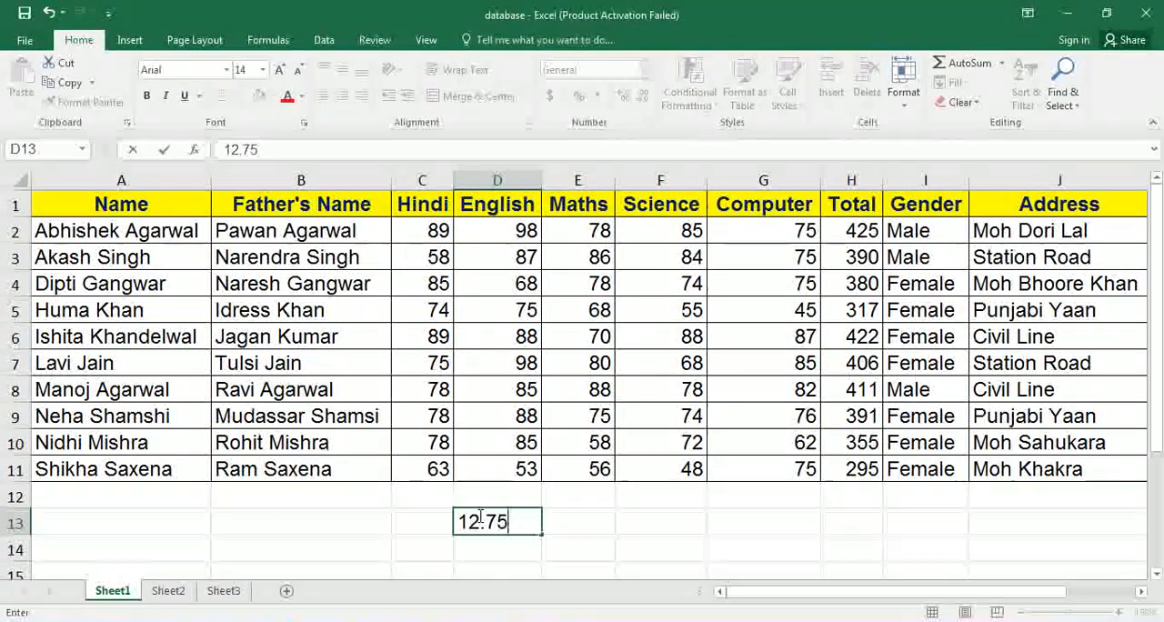
pyautogui.press('Left')
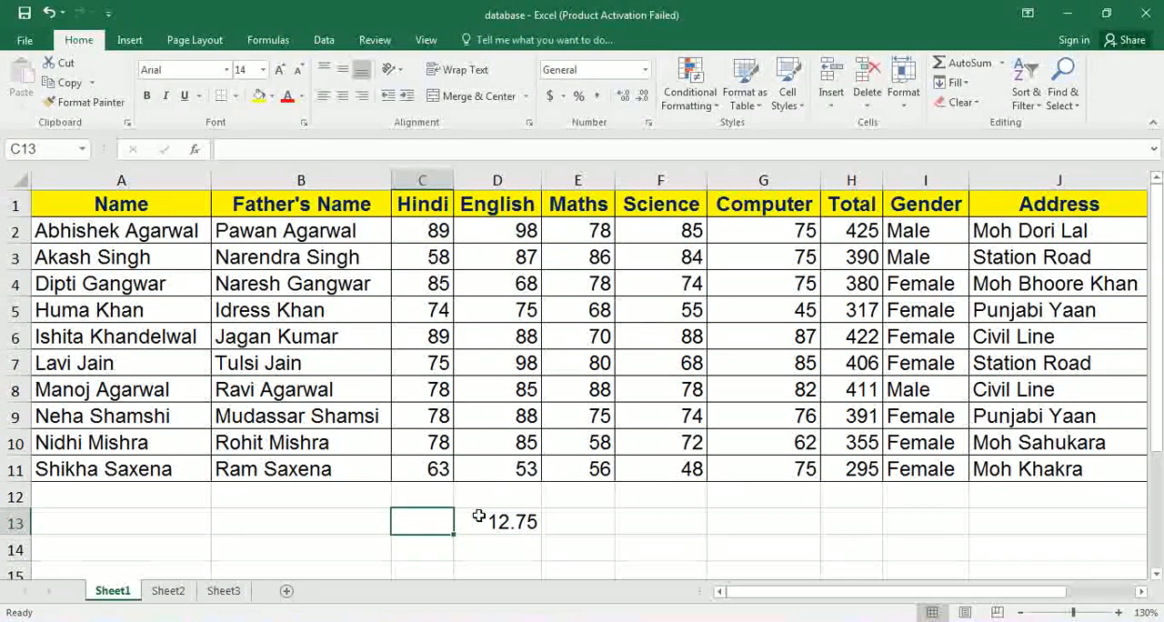
pyautogui.write('Row ')
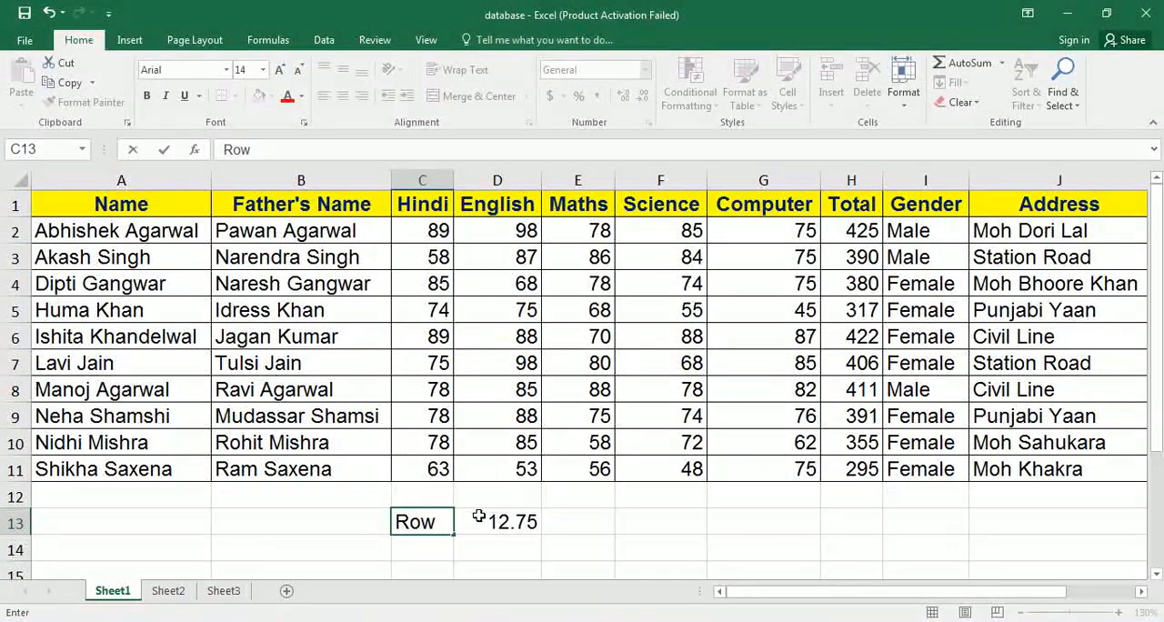
pyautogui.write('Height')
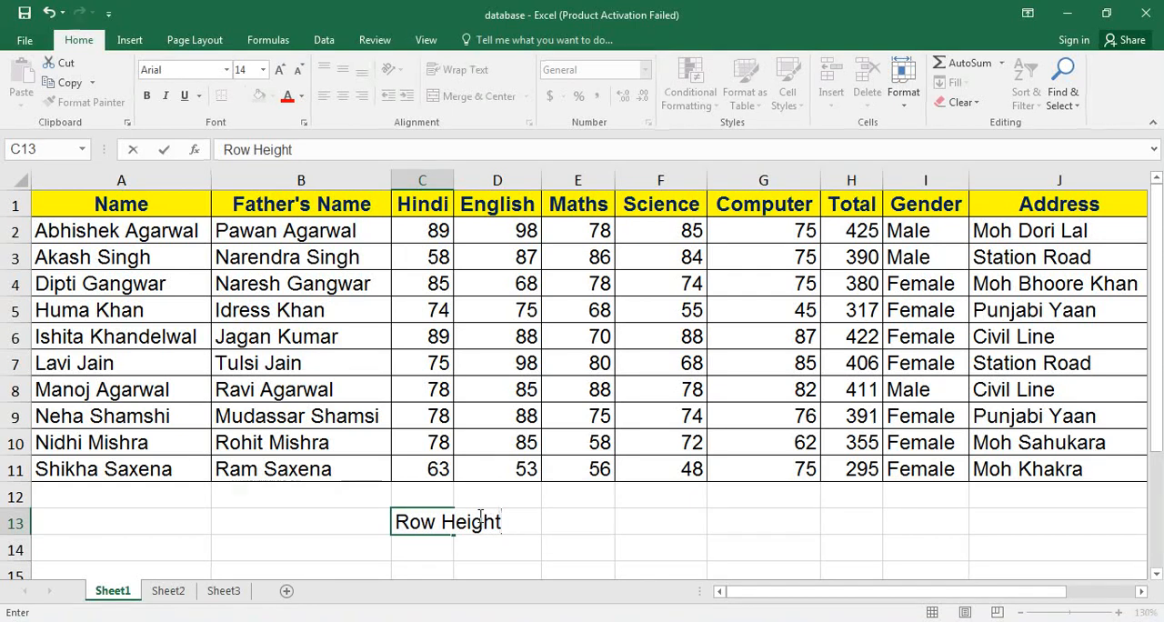
pyautogui.press('Return')
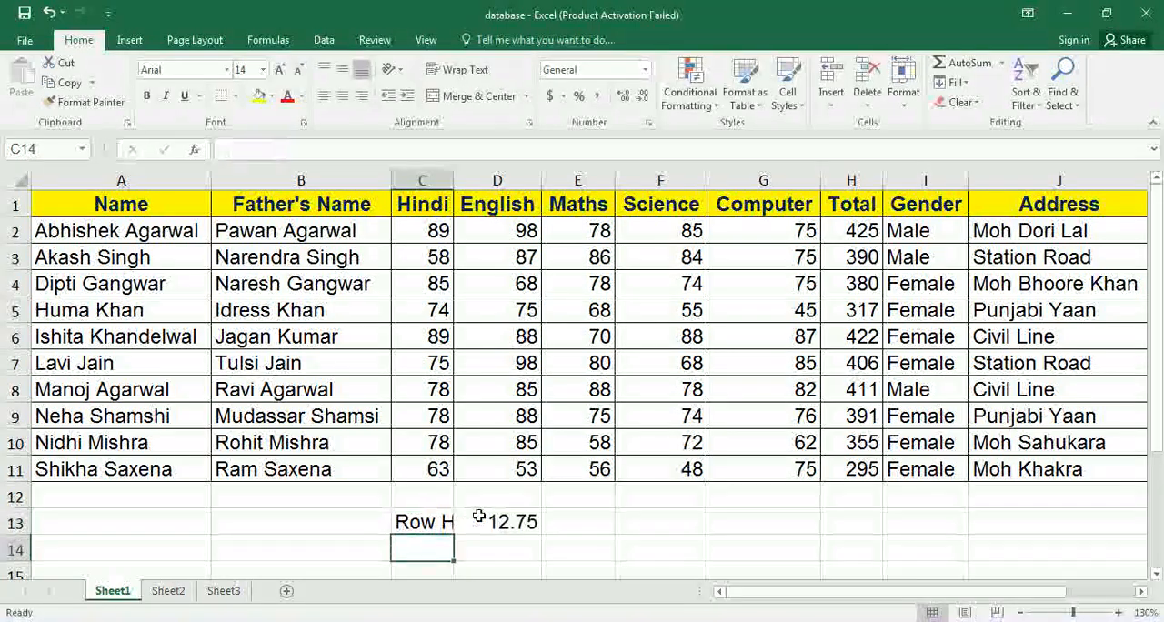
pyautogui.doubleClick(452, 174)
# Enter the label "Column Width" in C14 and 8.43 in D14, and autofit column C to the longer label.
pyautogui.write('Co')
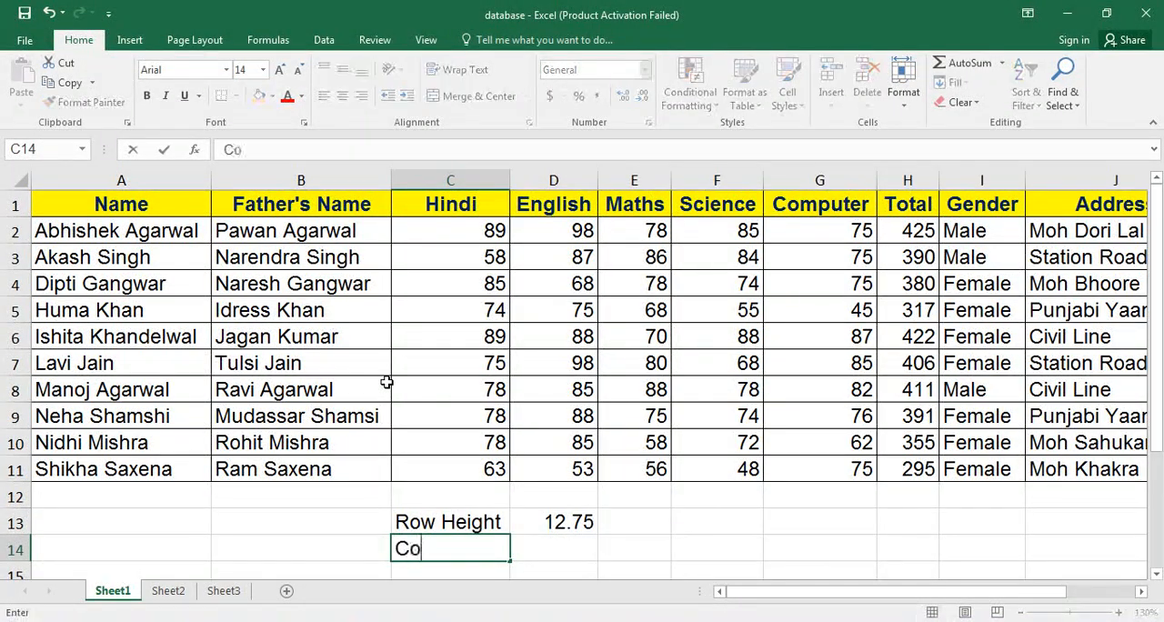
pyautogui.write('lumn Wid')
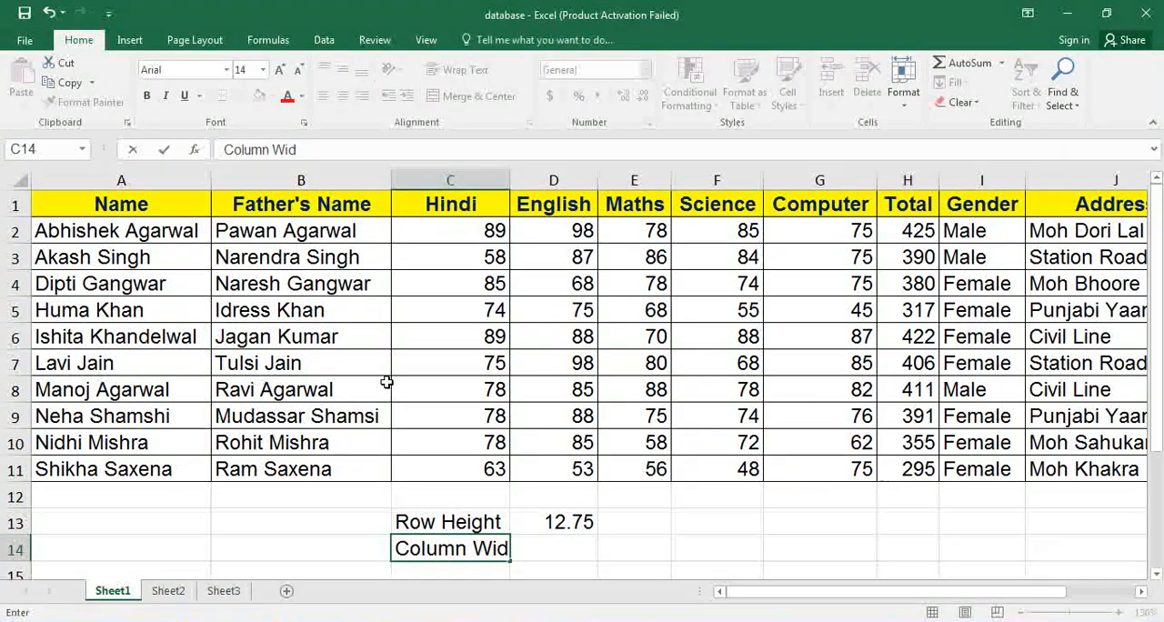
pyautogui.write('th')
pyautogui.press('Up')
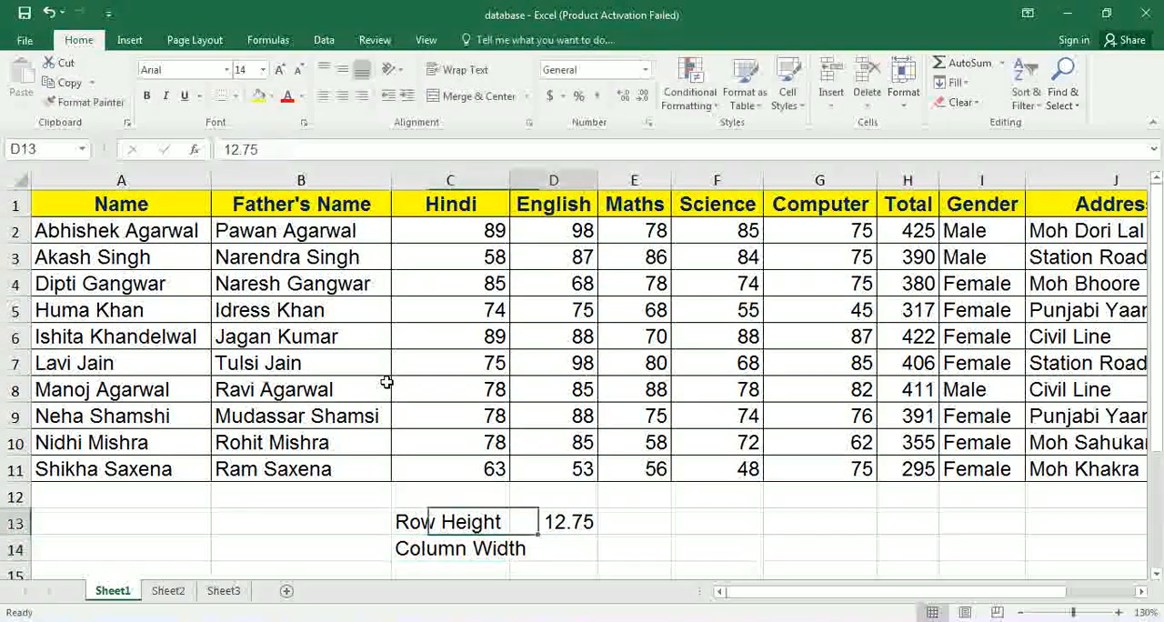
pyautogui.press('Right')
pyautogui.press('Down')
pyautogui.write('8.43')
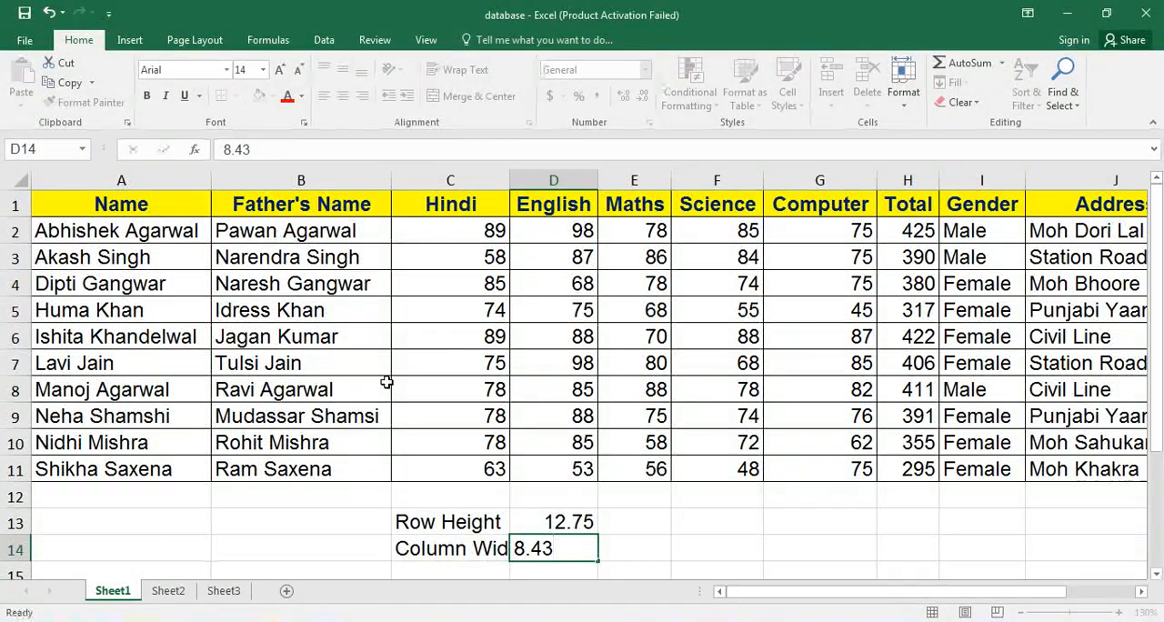
pyautogui.hotkey('ctrl', 'Return')
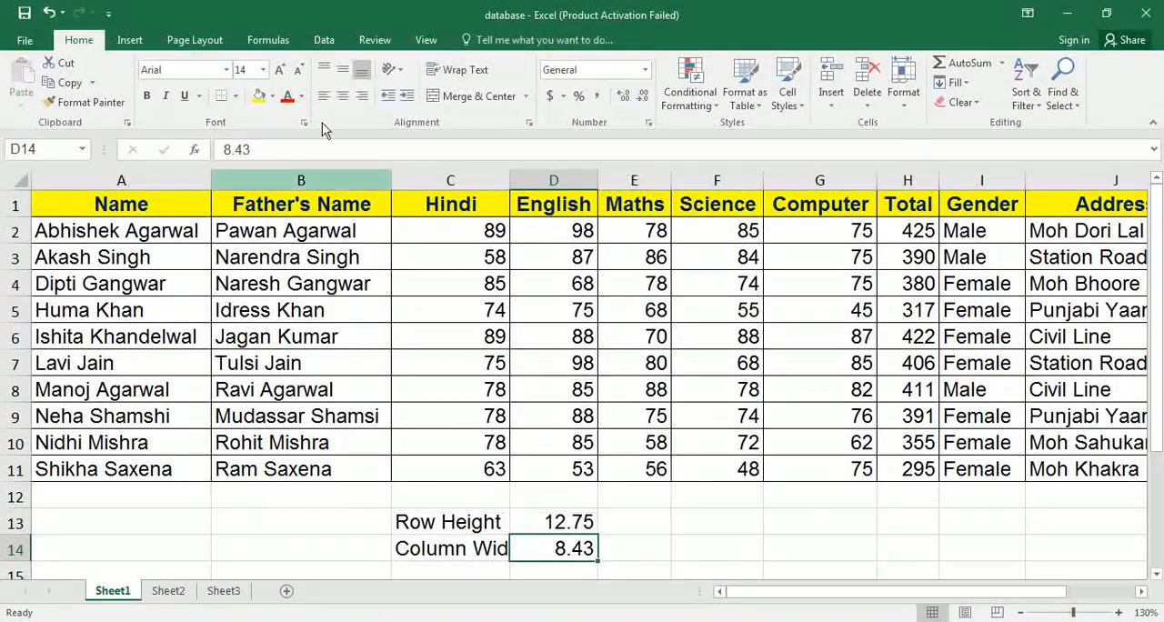
pyautogui.doubleClick(509, 179)
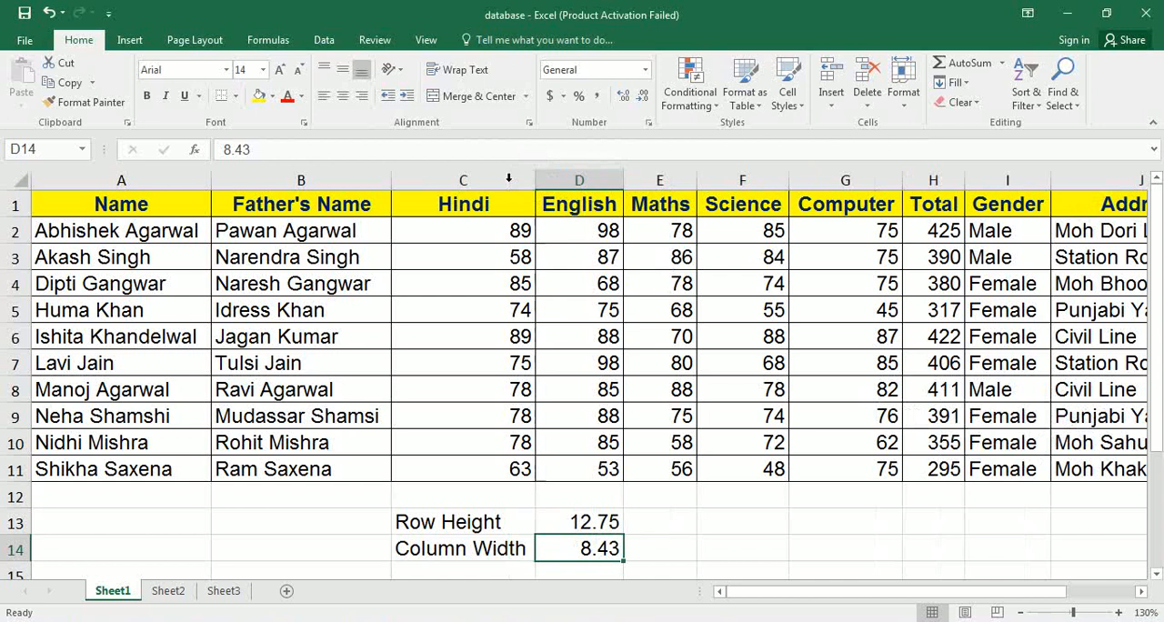
# Set the height of row 3 to 50 using the Row Height option on cell D3.
pyautogui.click(501, 235)
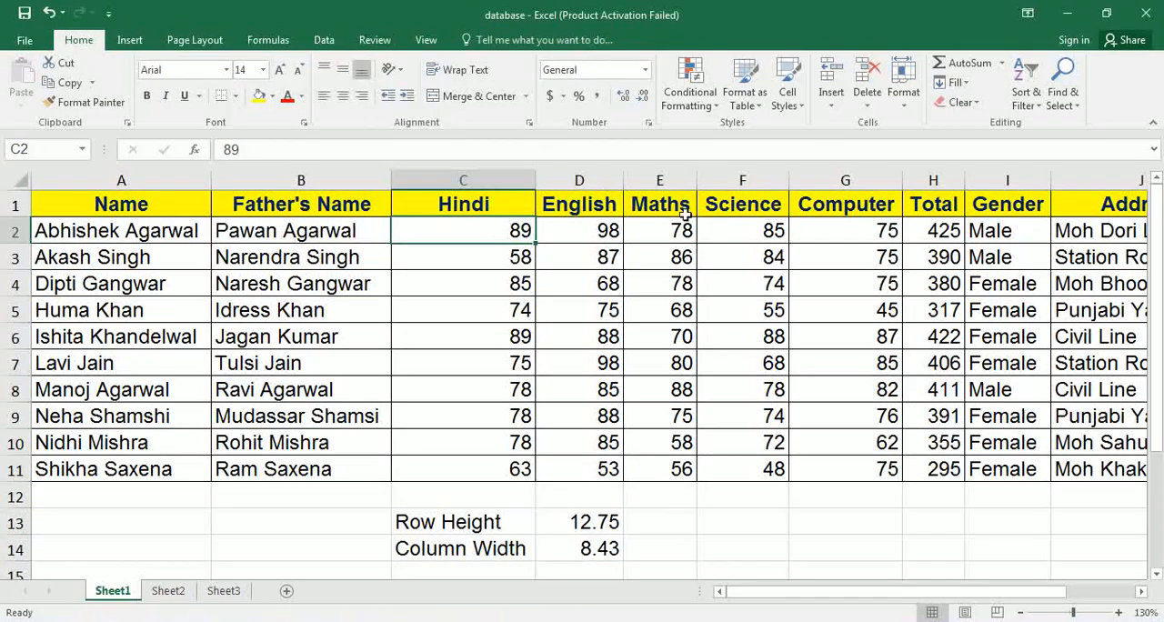
pyautogui.click(580, 258)
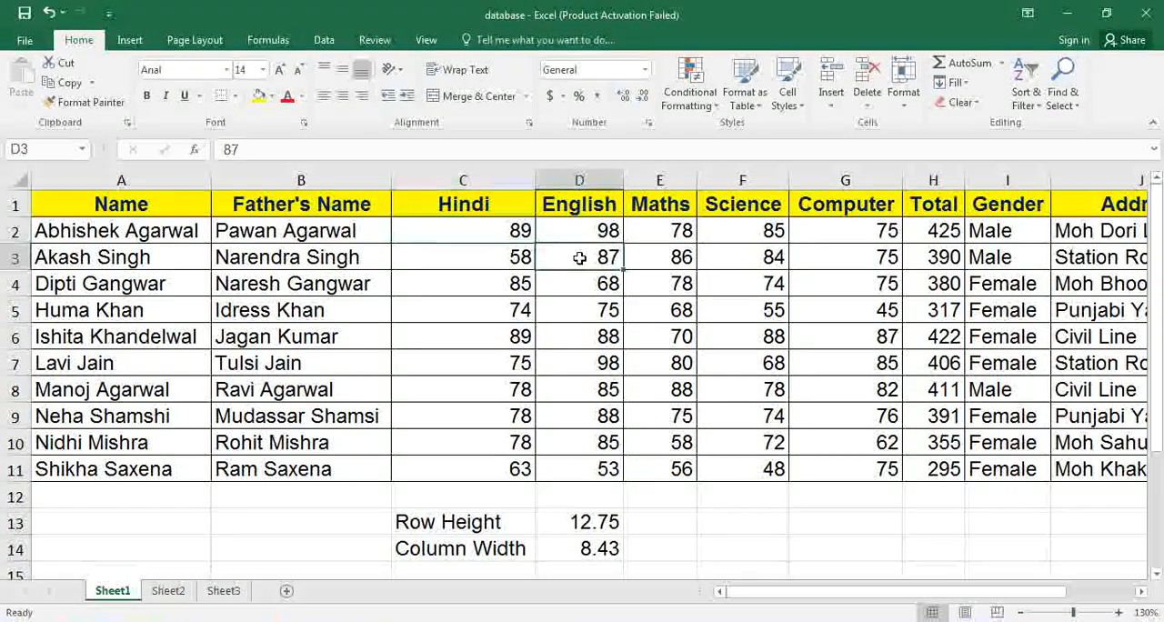
pyautogui.click(905, 103)
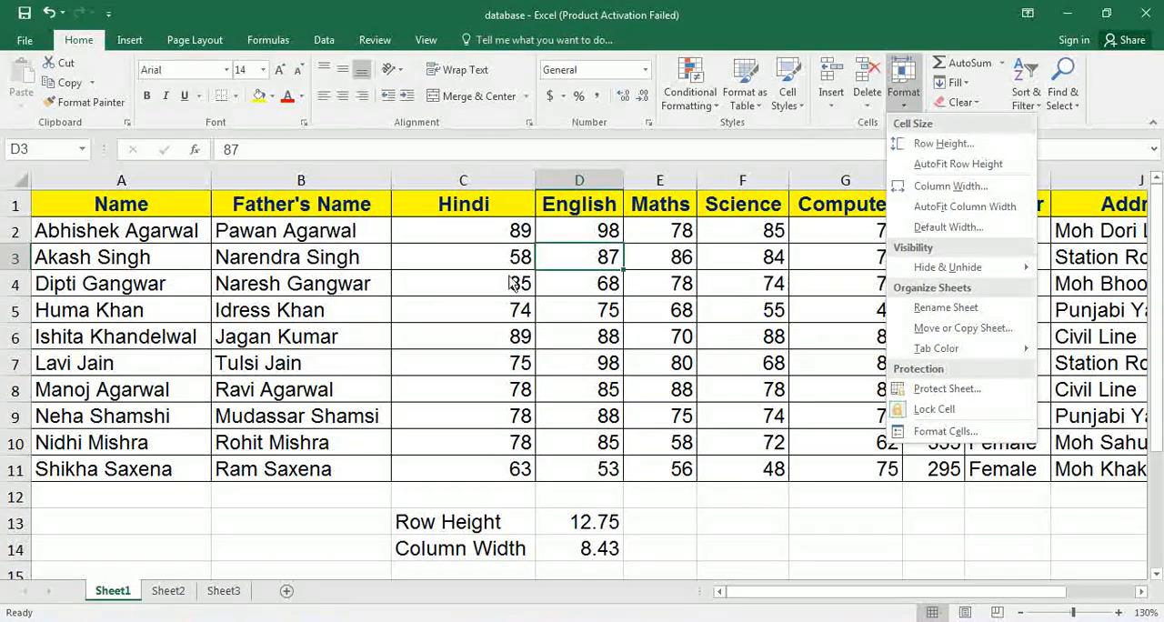
pyautogui.click(937, 143)
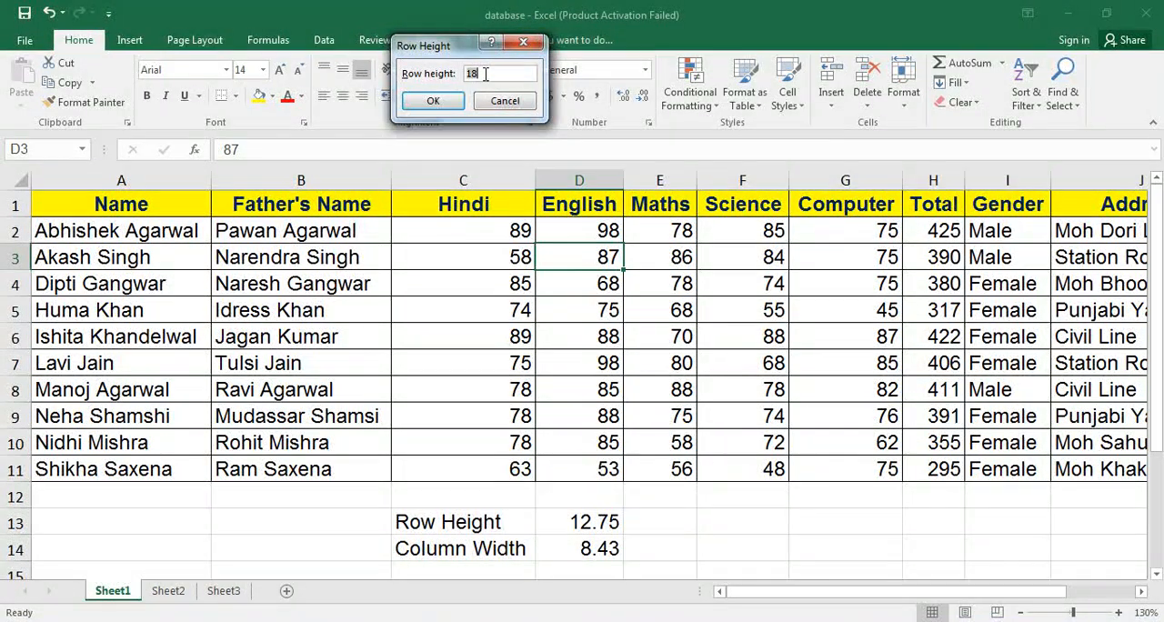
pyautogui.write('50')
pyautogui.click(433, 100)
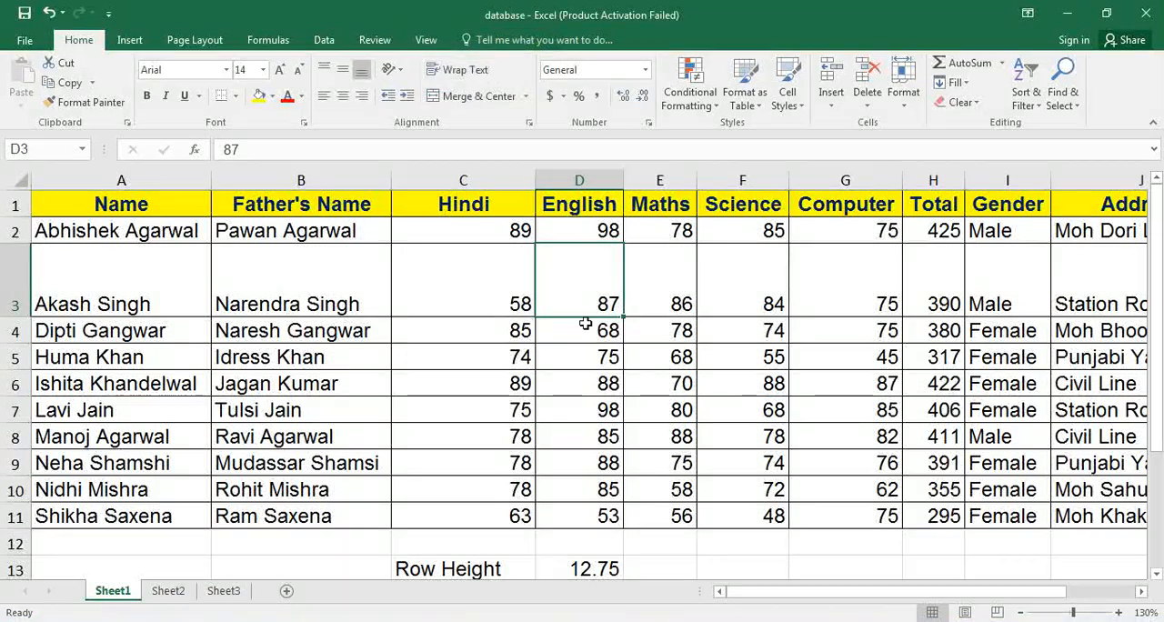
# Autofit the height of row 3 to its contents using the AutoFit Row Height option on cell D3.
pyautogui.click(908, 107)
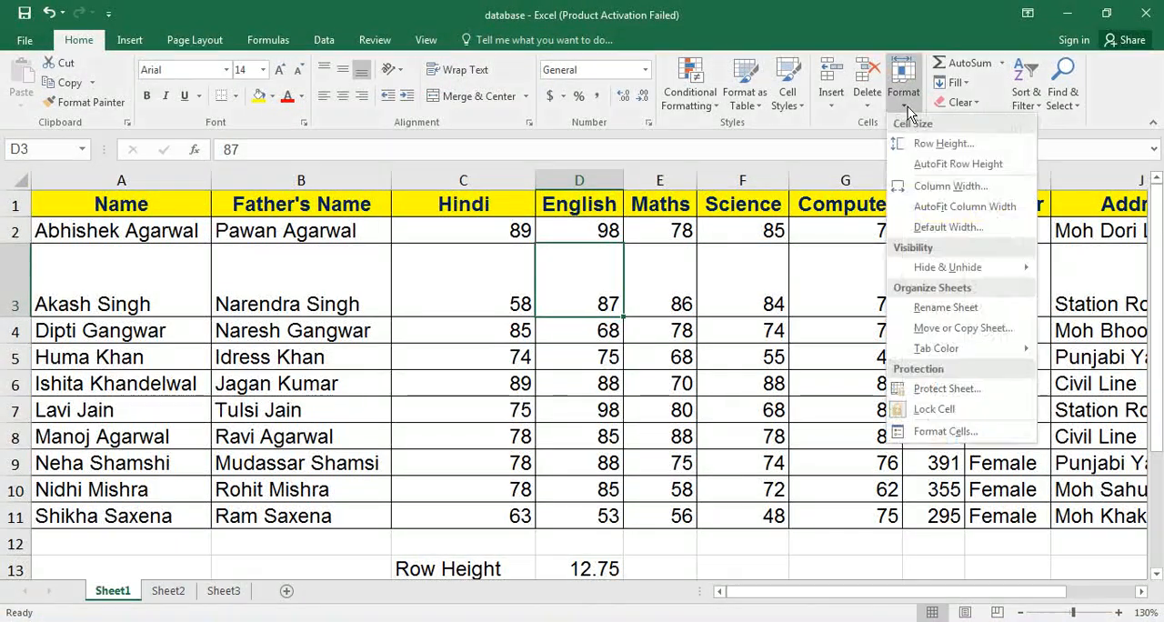
pyautogui.click(915, 165)
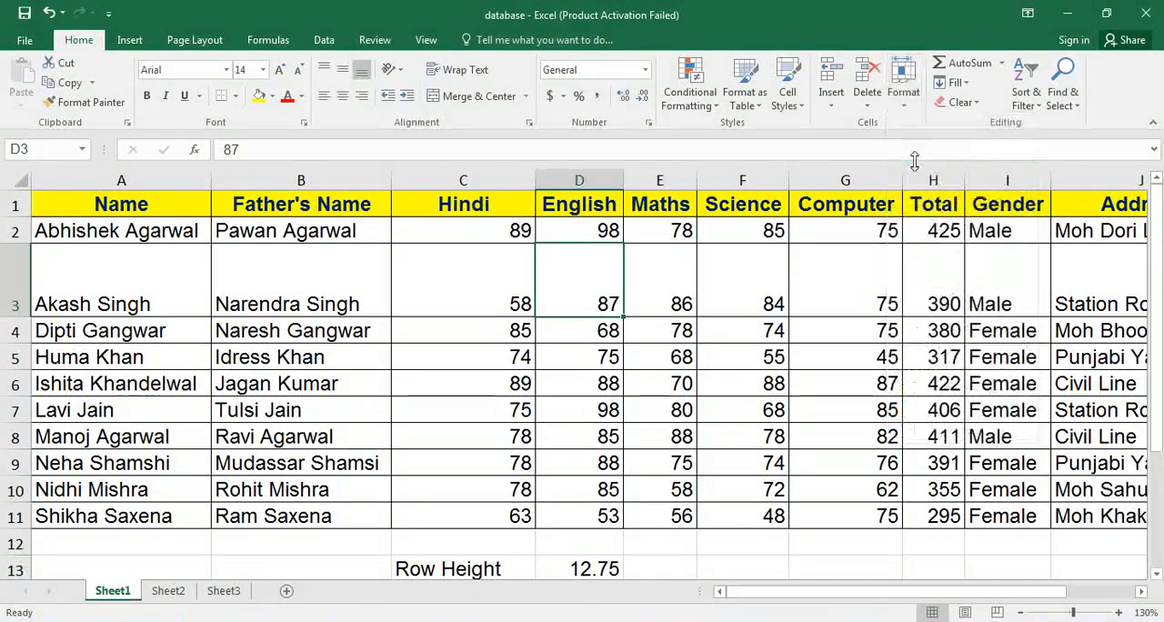
# Set the width of column D to 20, and autofit the column width to the contents of cell D3.
pyautogui.click(905, 107)
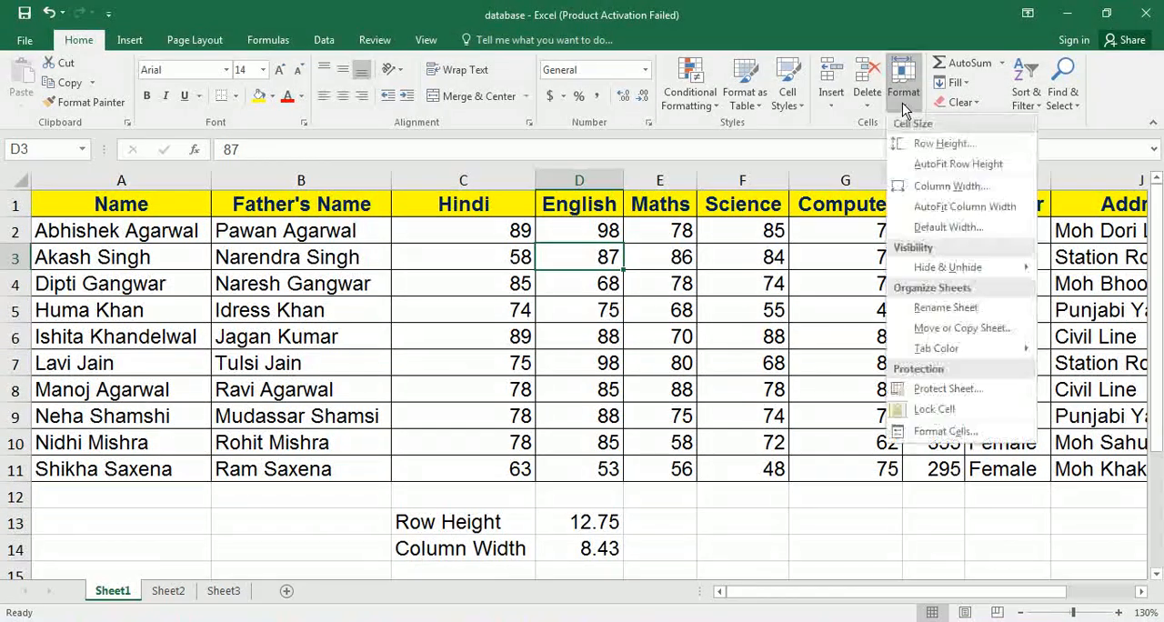
pyautogui.click(922, 187)
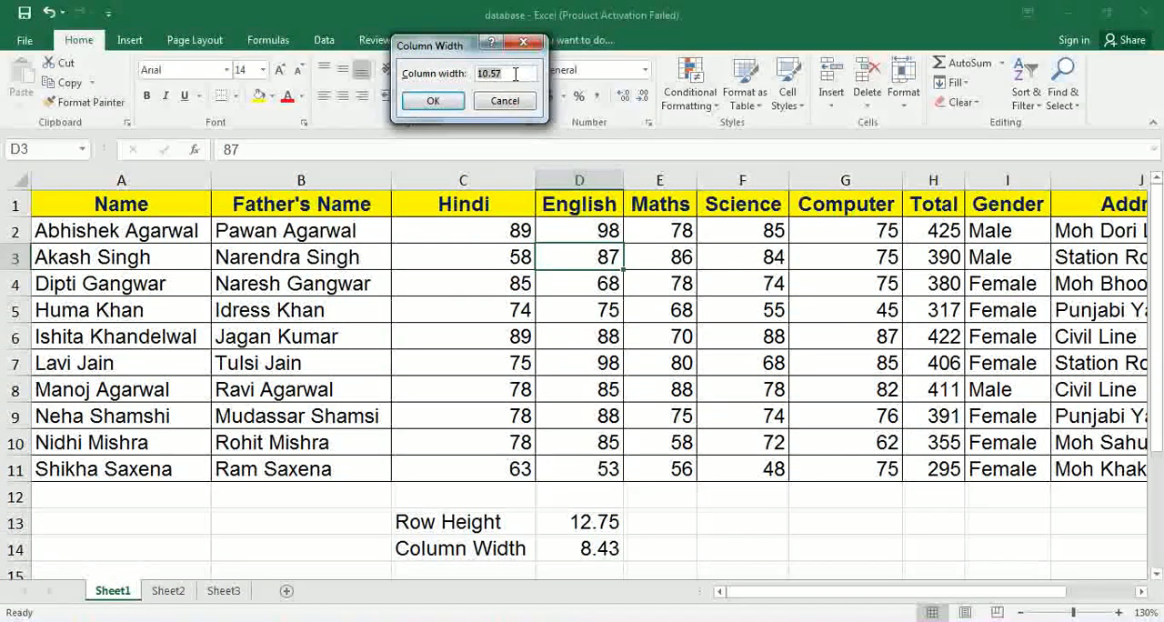
pyautogui.write('20')
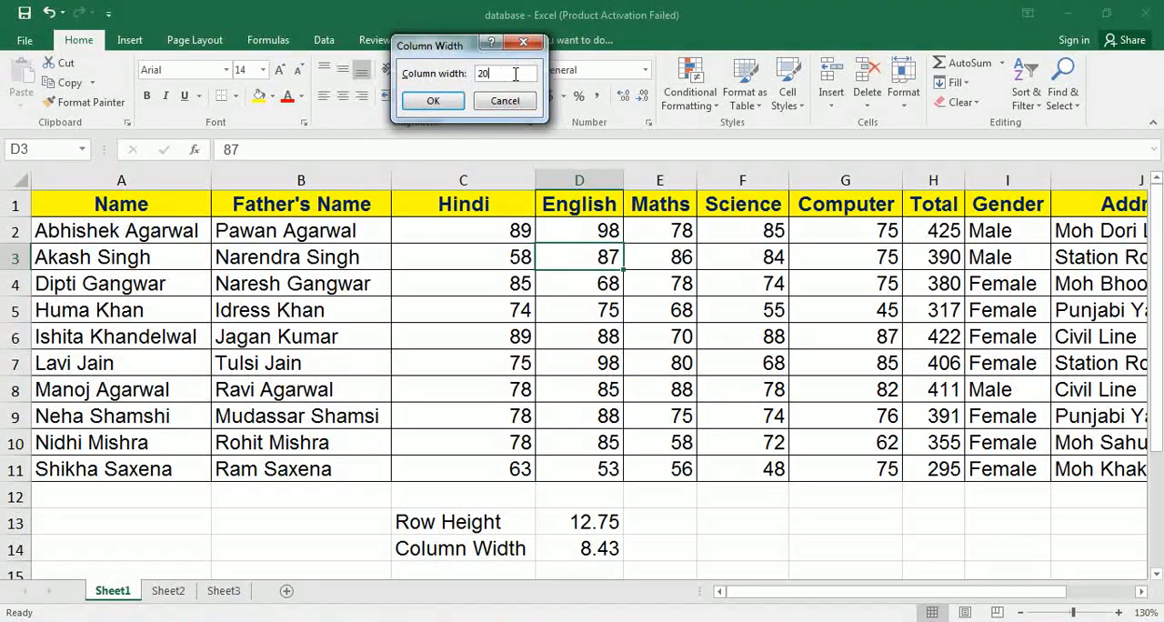
pyautogui.press('Return')
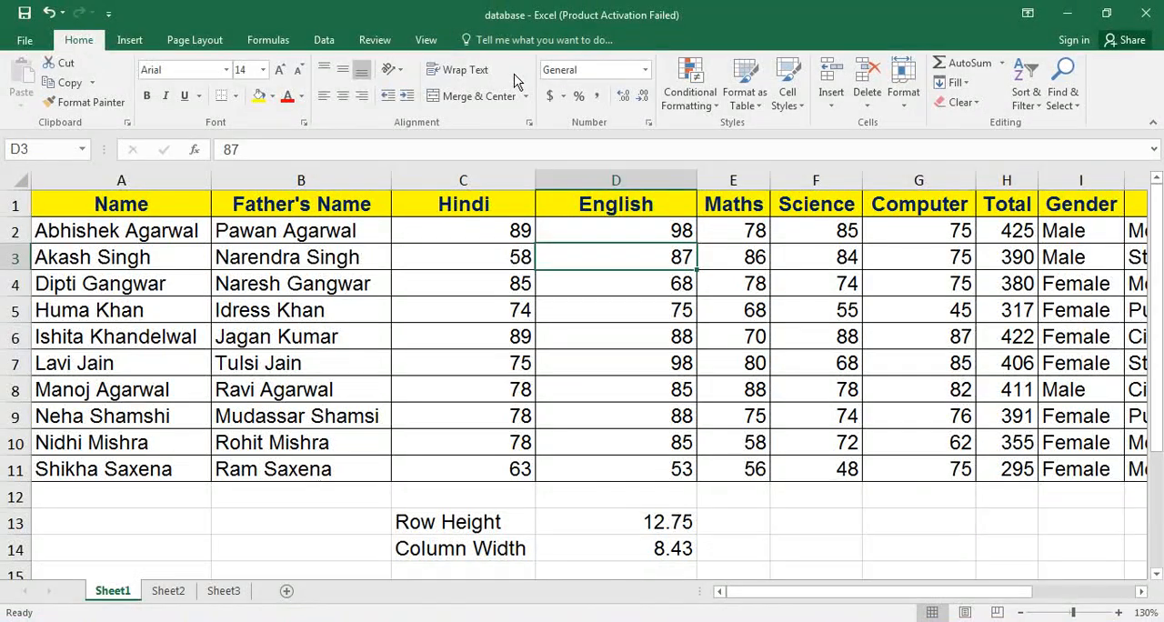
pyautogui.click(903, 91)
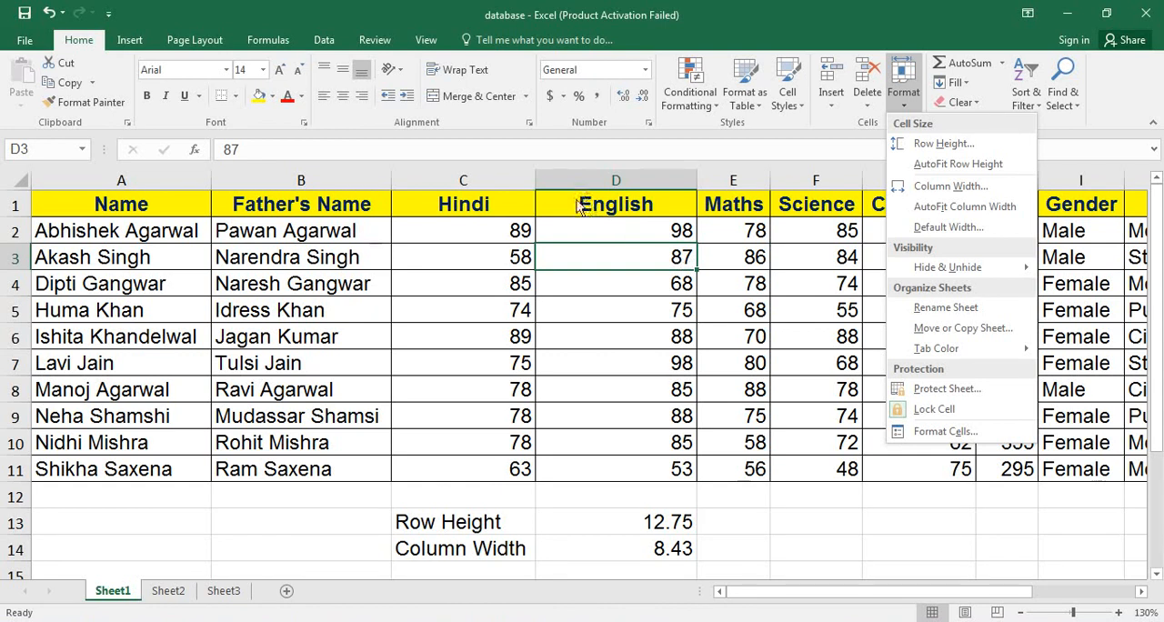
pyautogui.click(930, 208)
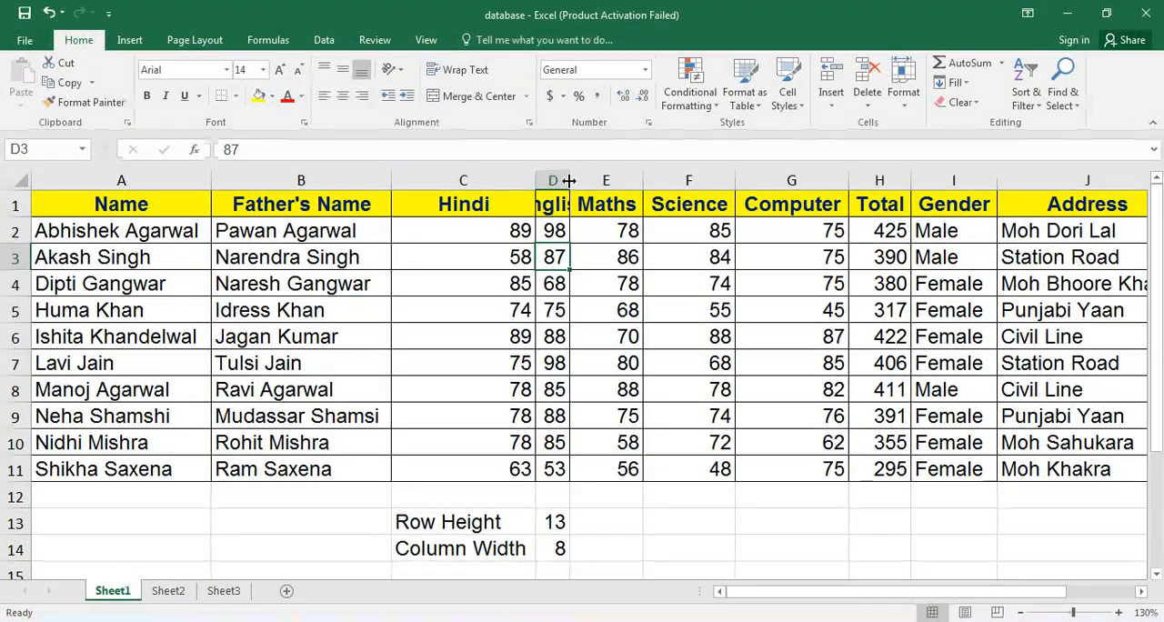
# Autofit the width of column D to its contents by its column header border.
pyautogui.doubleClick(569, 181)
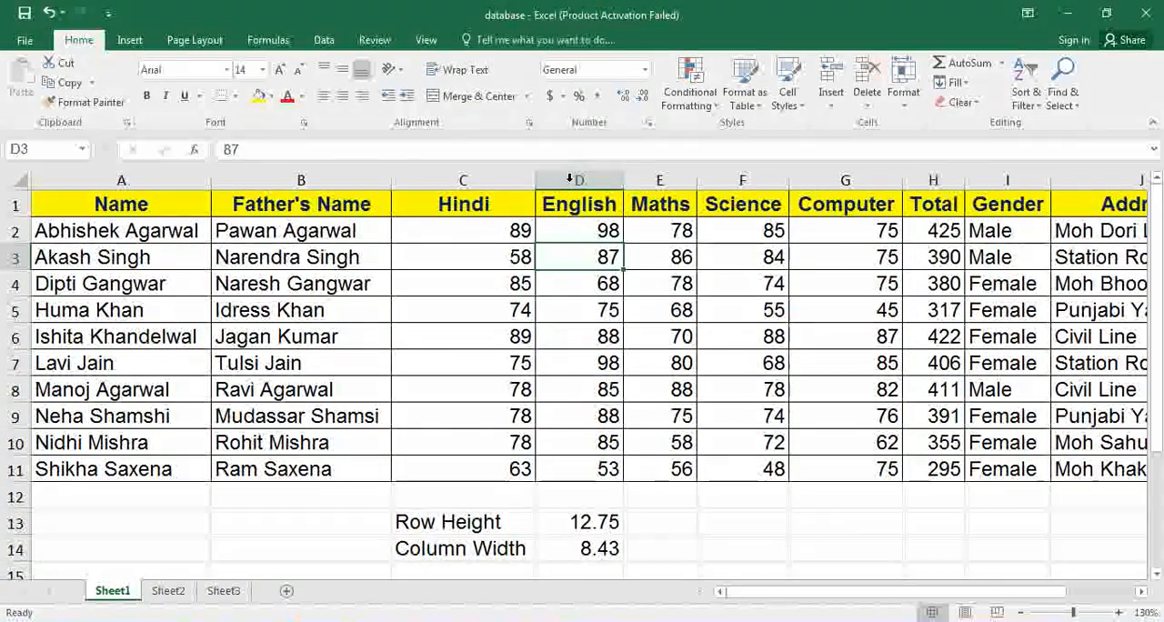
pyautogui.click(582, 208)
pyautogui.click(589, 266)
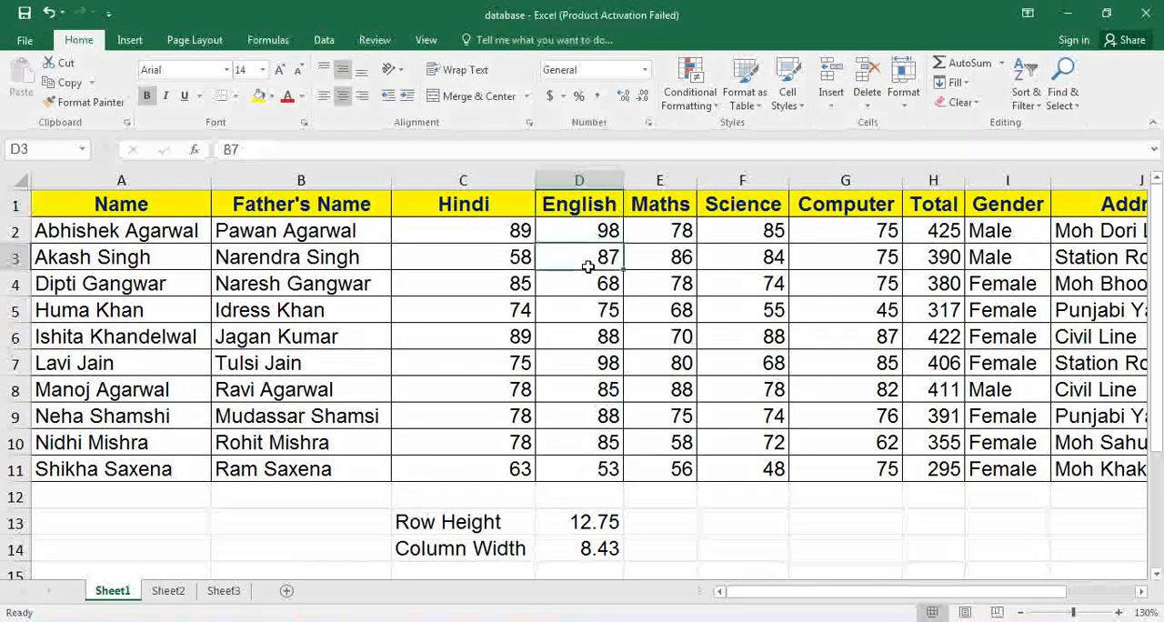
# Check the sheet's standard column width in the Default Width setting.
pyautogui.click(905, 101)
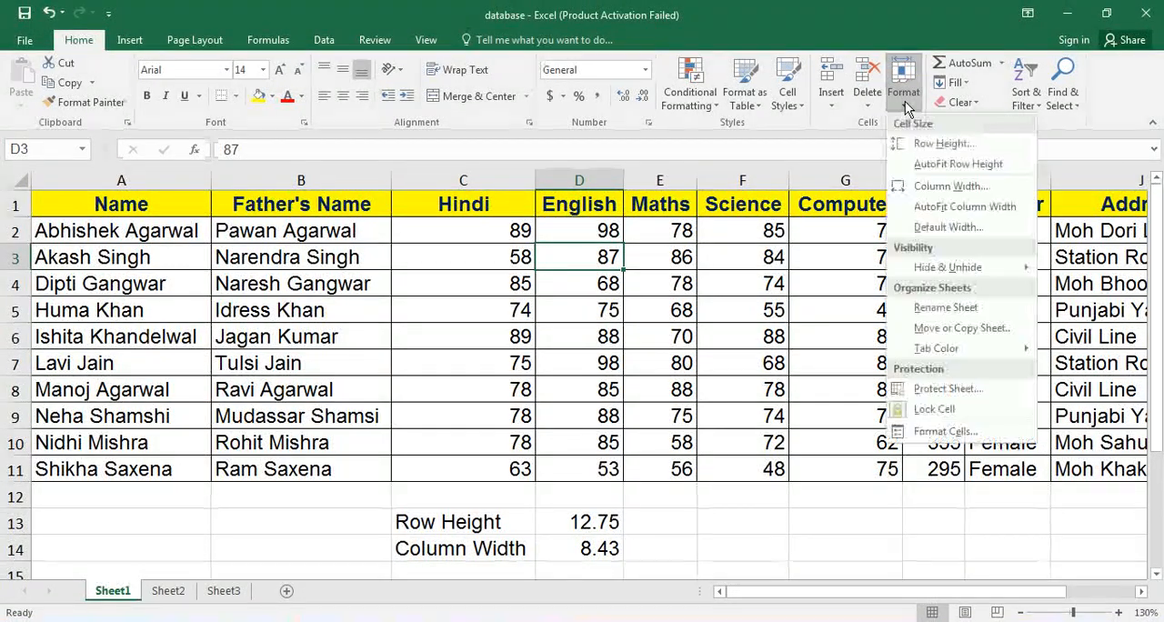
pyautogui.click(946, 230)
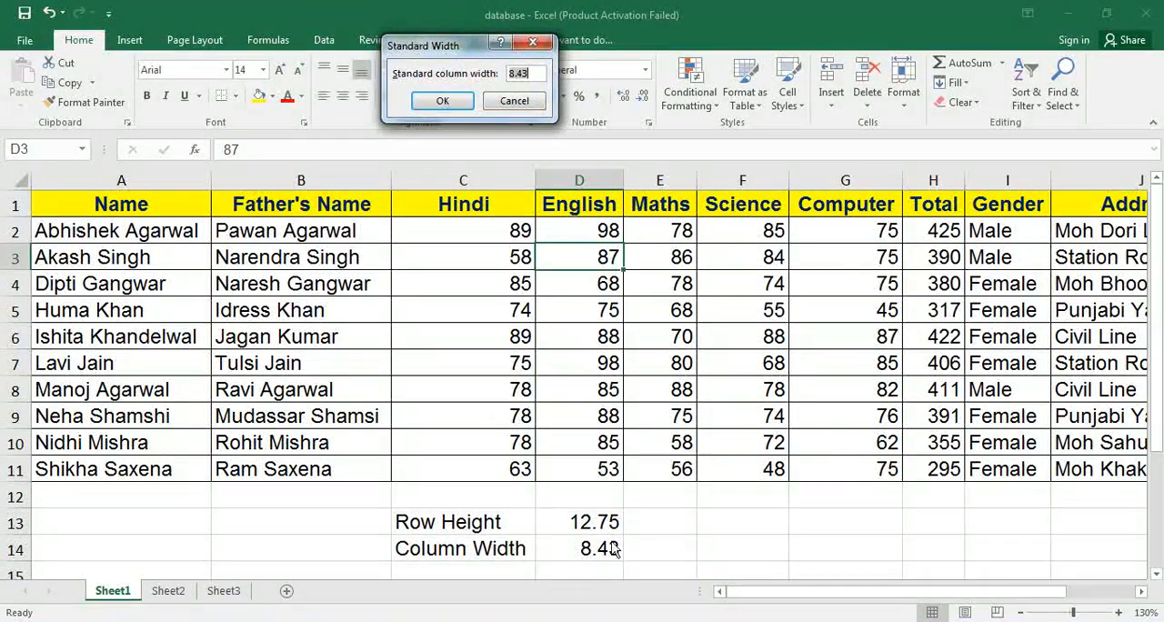
pyautogui.click(510, 106)
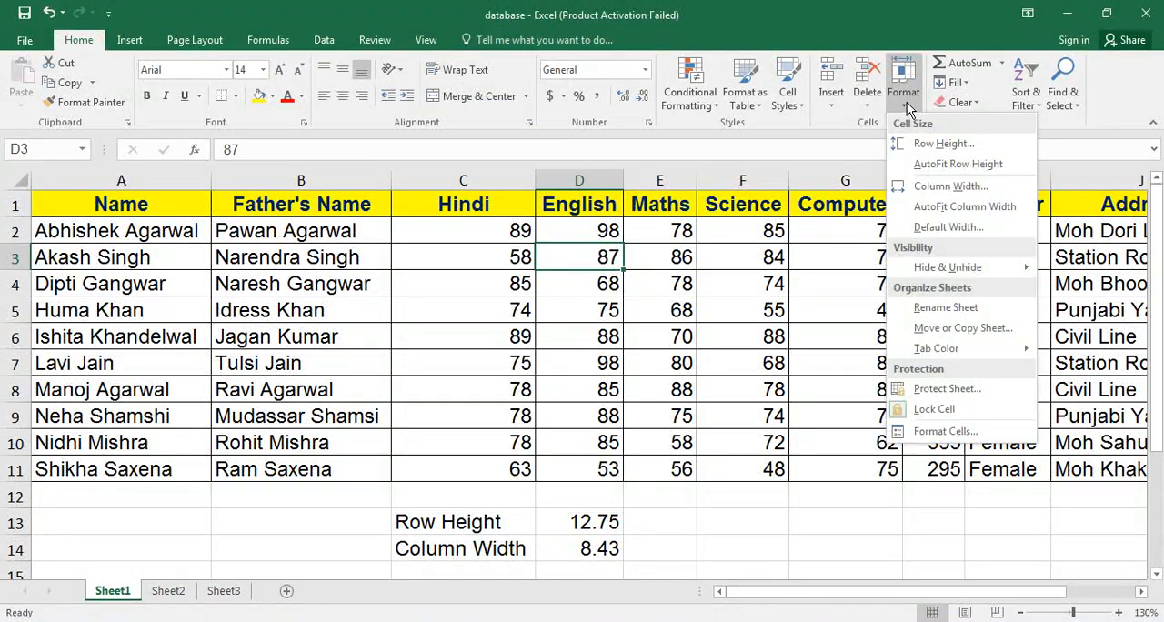
# Hide row 4 of the marks table using the Hide Rows option on cell B4.
pyautogui.moveTo(923, 267)
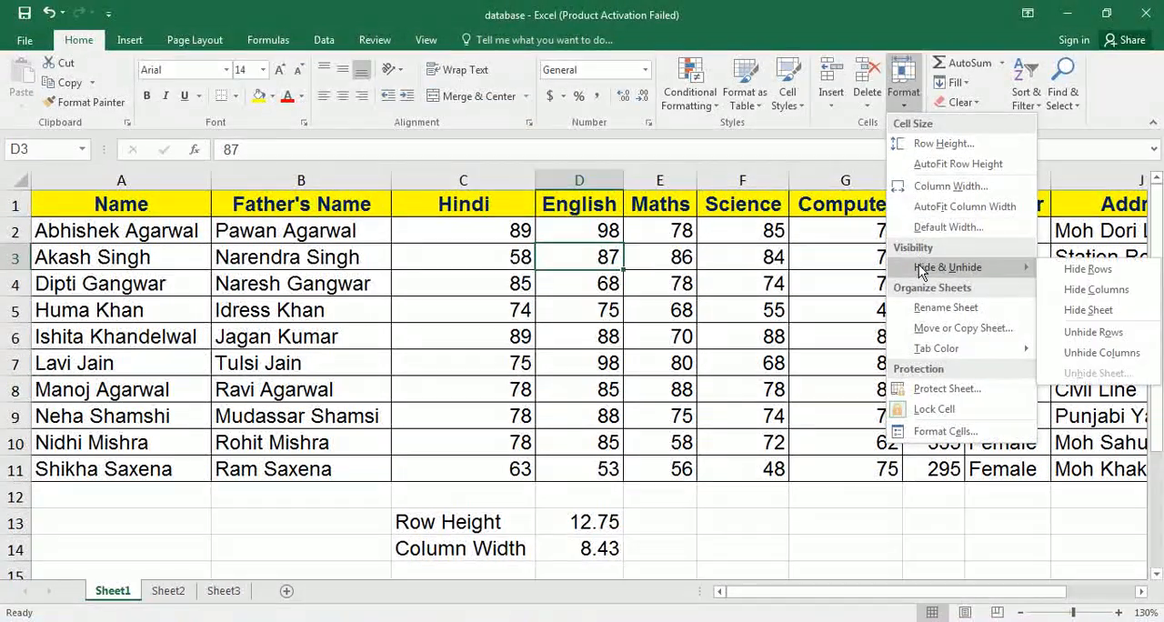
pyautogui.click(591, 289)
pyautogui.click(282, 287)
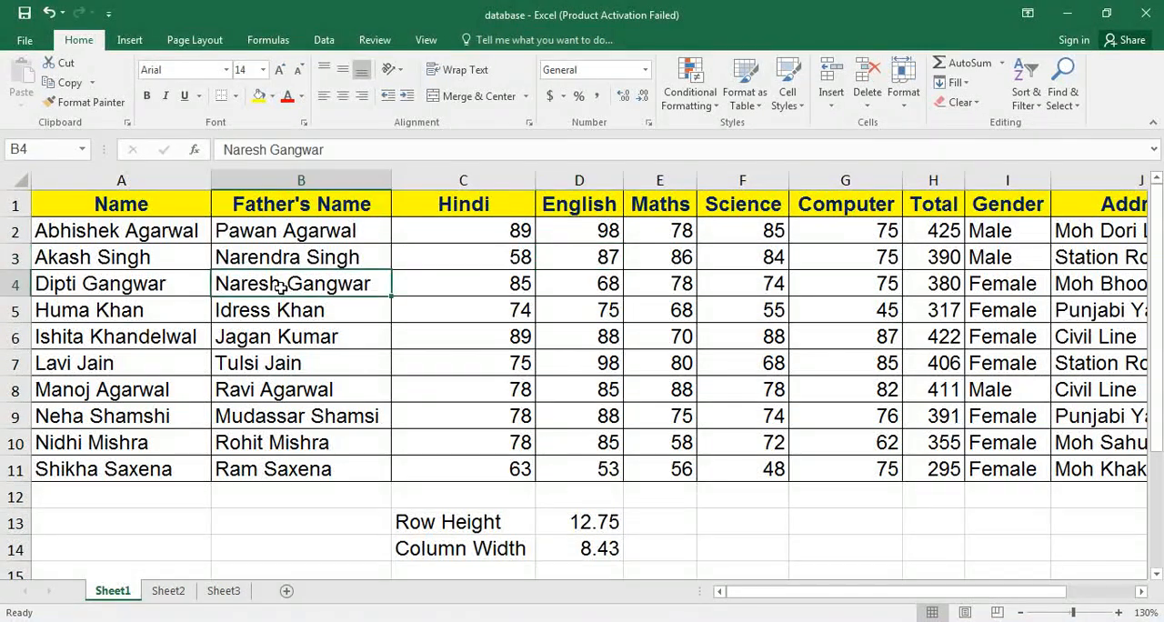
pyautogui.click(903, 110)
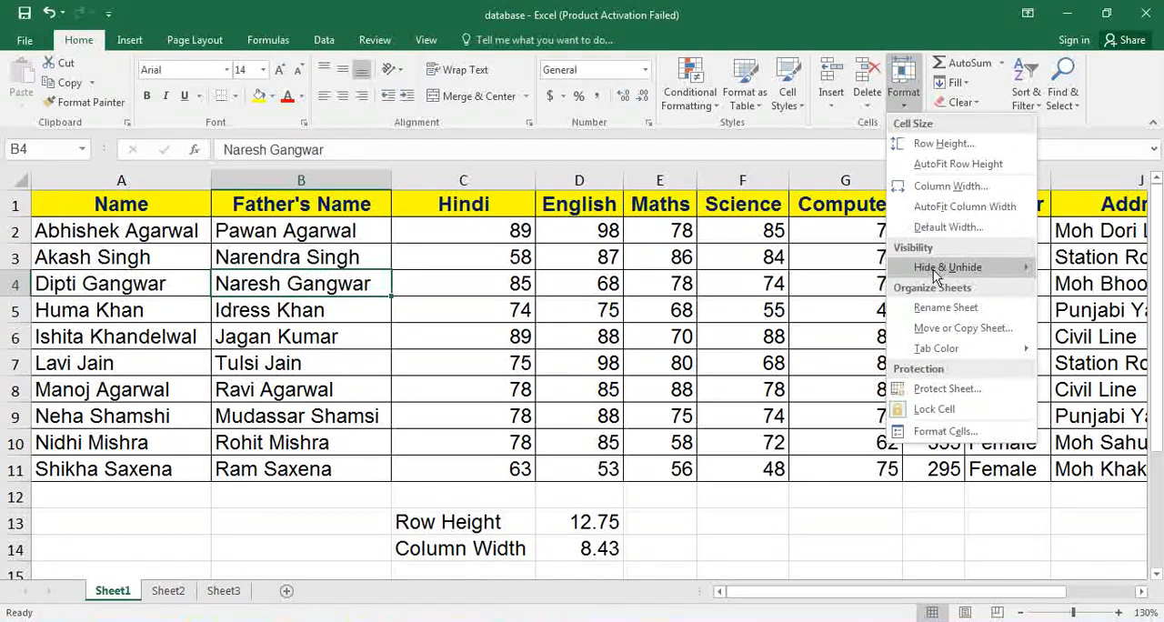
pyautogui.moveTo(933, 271)
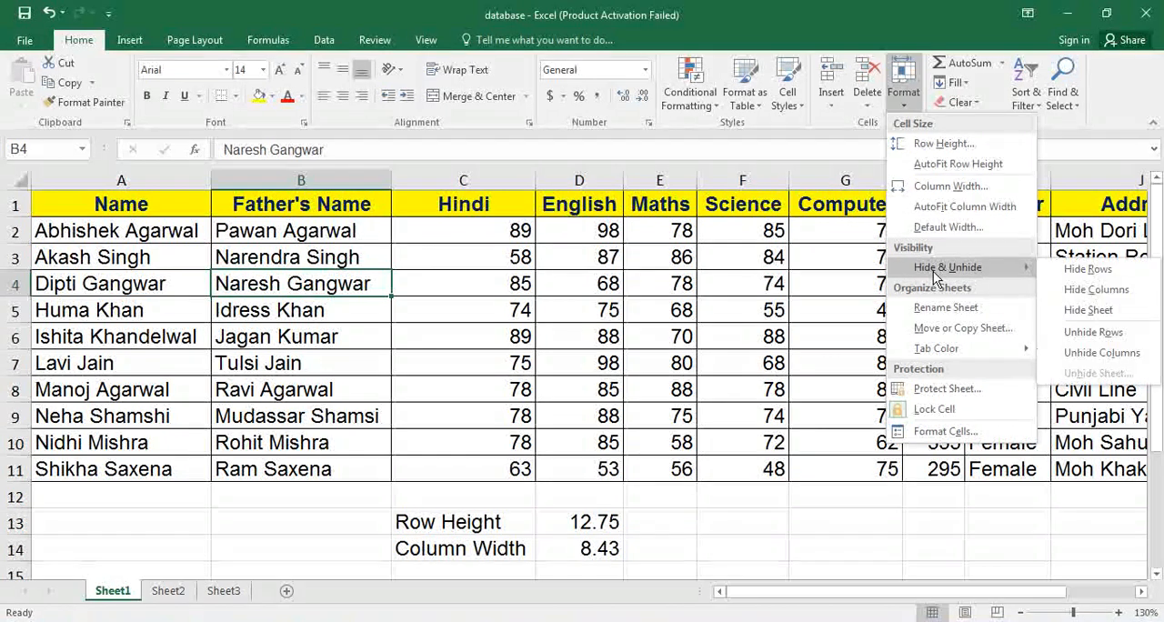
pyautogui.click(1110, 274)
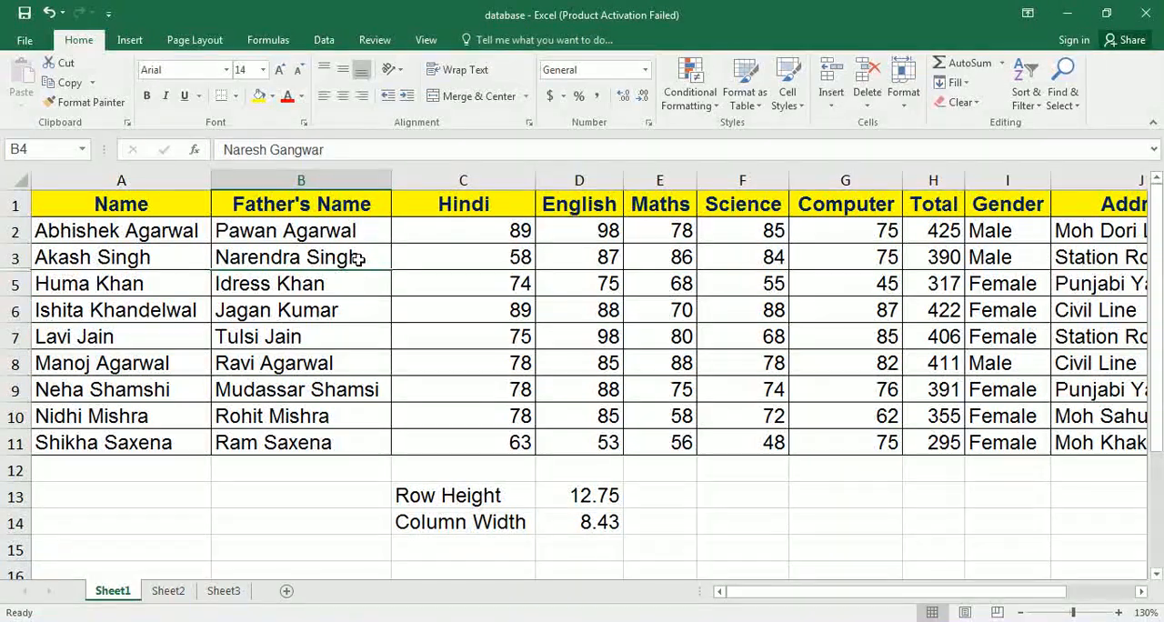
# Unhide row 4 using the Unhide Rows option while its hidden cell is still selected.
pyautogui.click(904, 91)
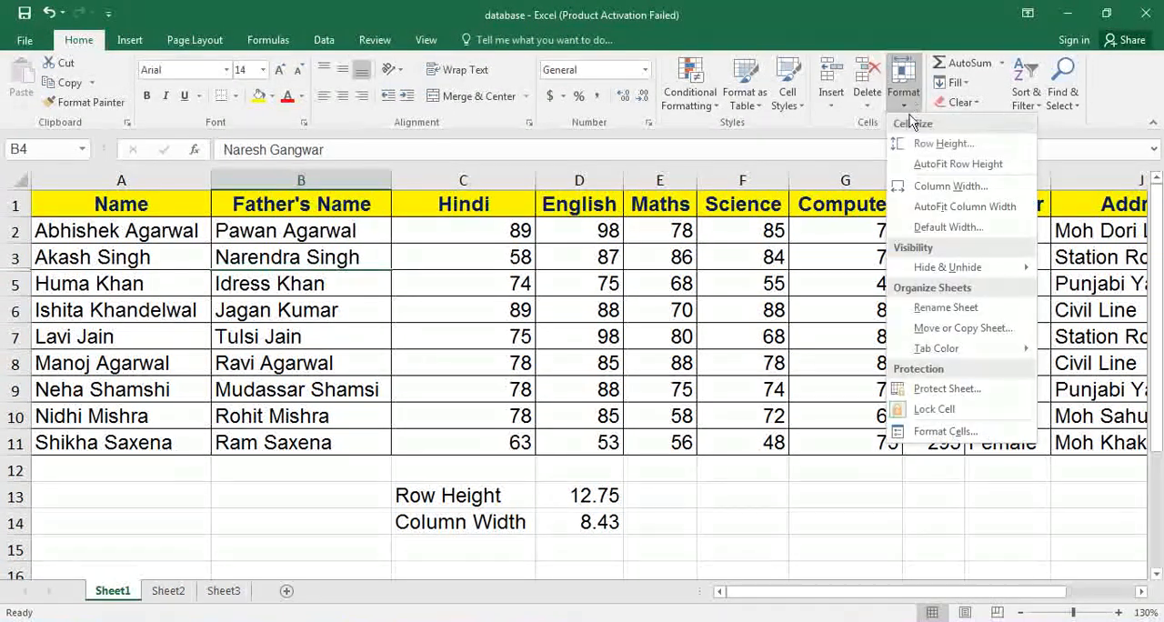
pyautogui.moveTo(944, 265)
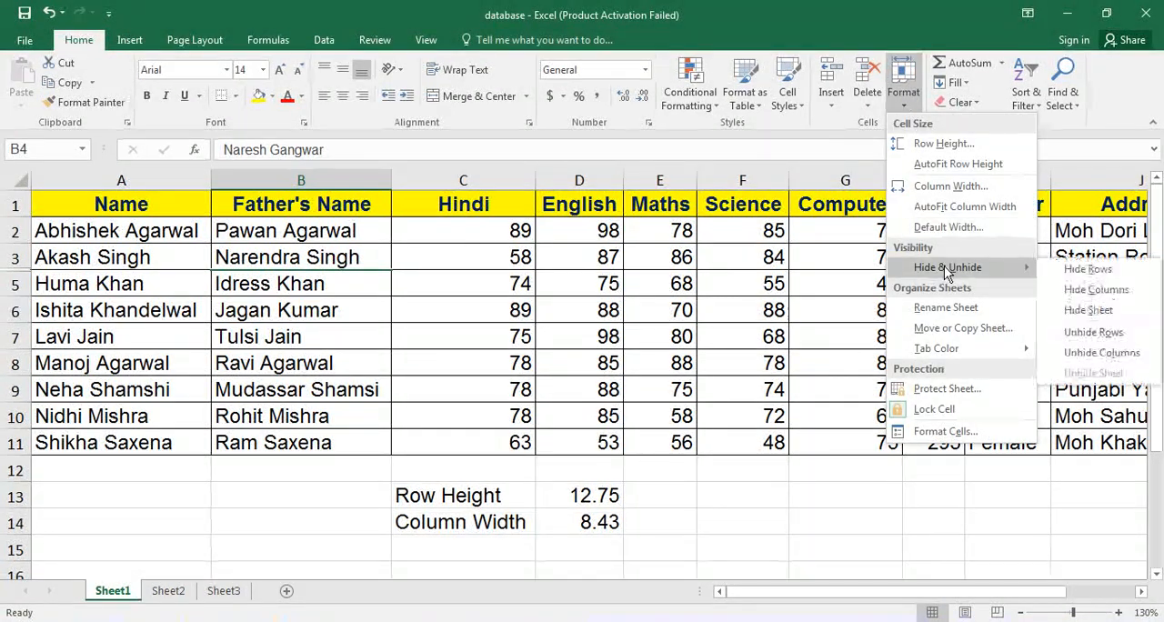
pyautogui.click(1126, 339)
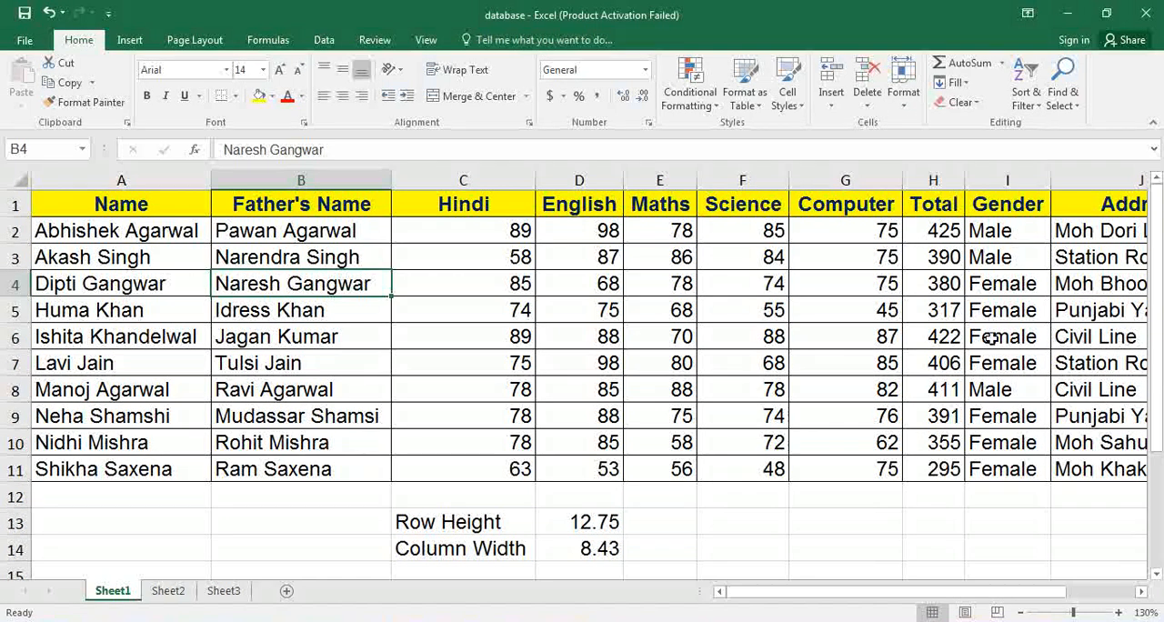
# Hide row 4 of the marks table once more with the Hide Rows option.
pyautogui.click(903, 91)
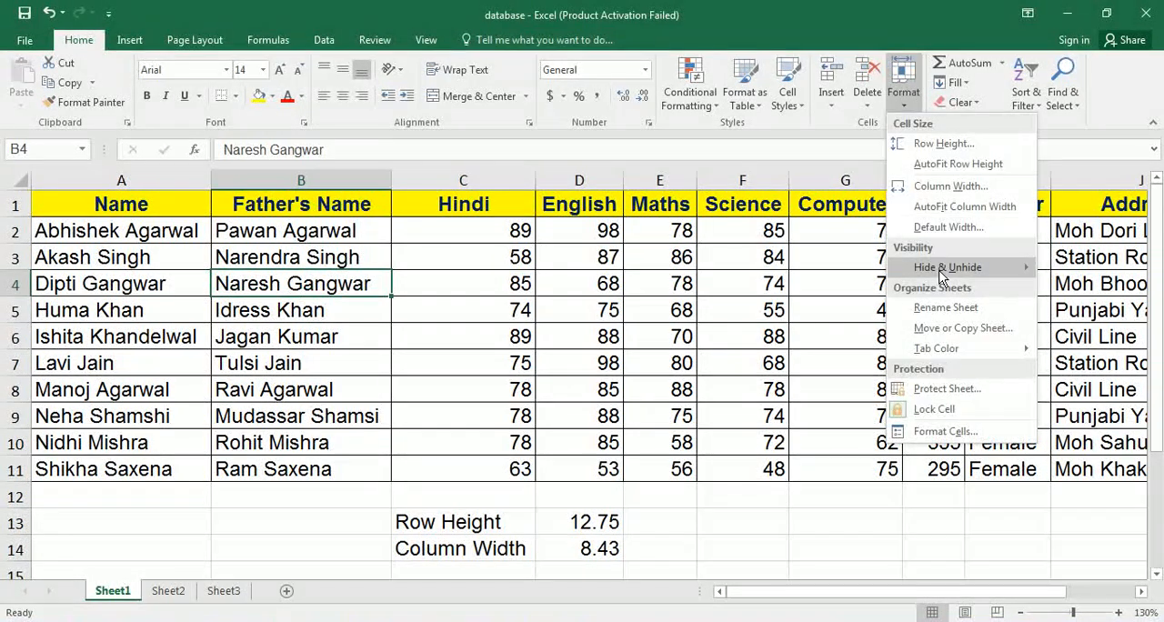
pyautogui.moveTo(941, 269)
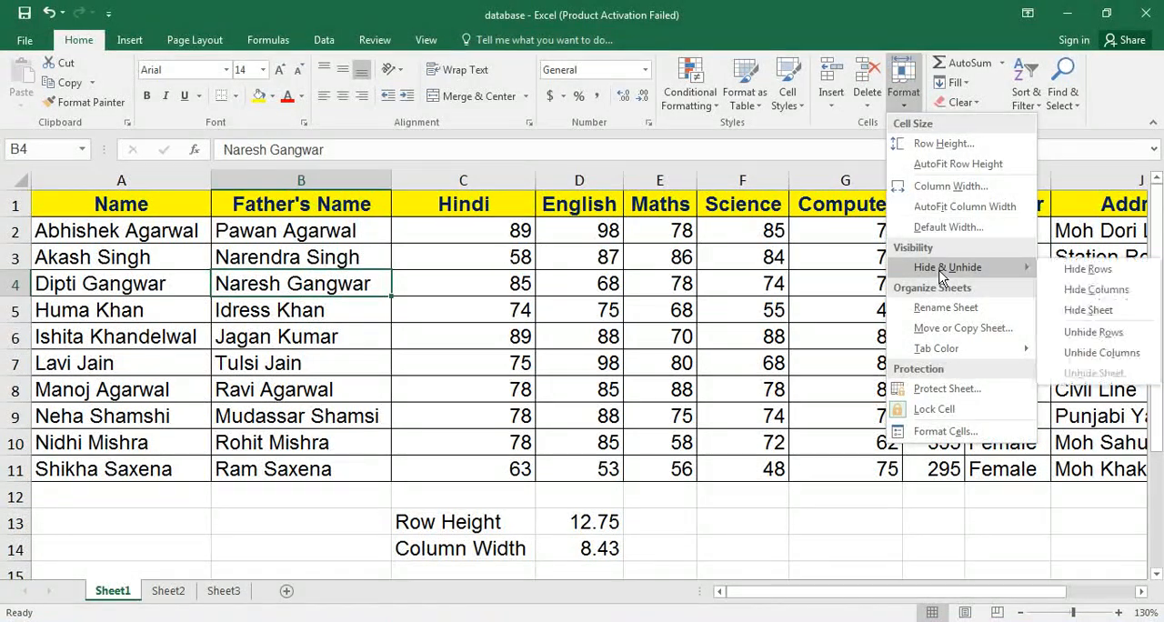
pyautogui.click(1096, 273)
# Try to unhide row 4 with the Unhide Rows option while only cell C6 is selected.
pyautogui.click(461, 302)
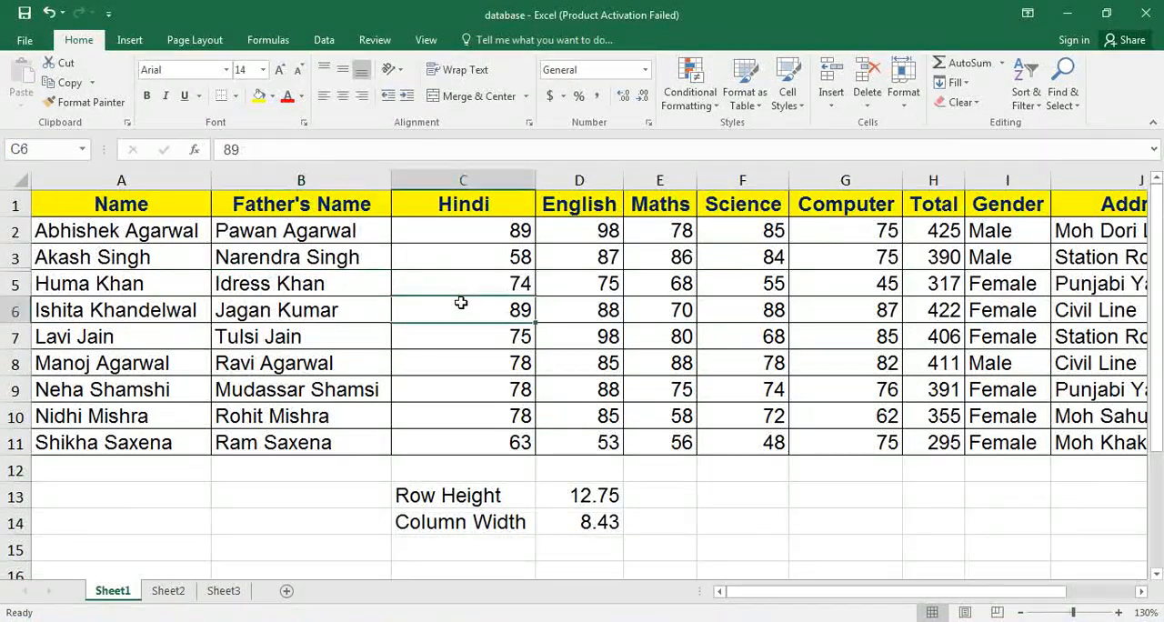
pyautogui.click(903, 91)
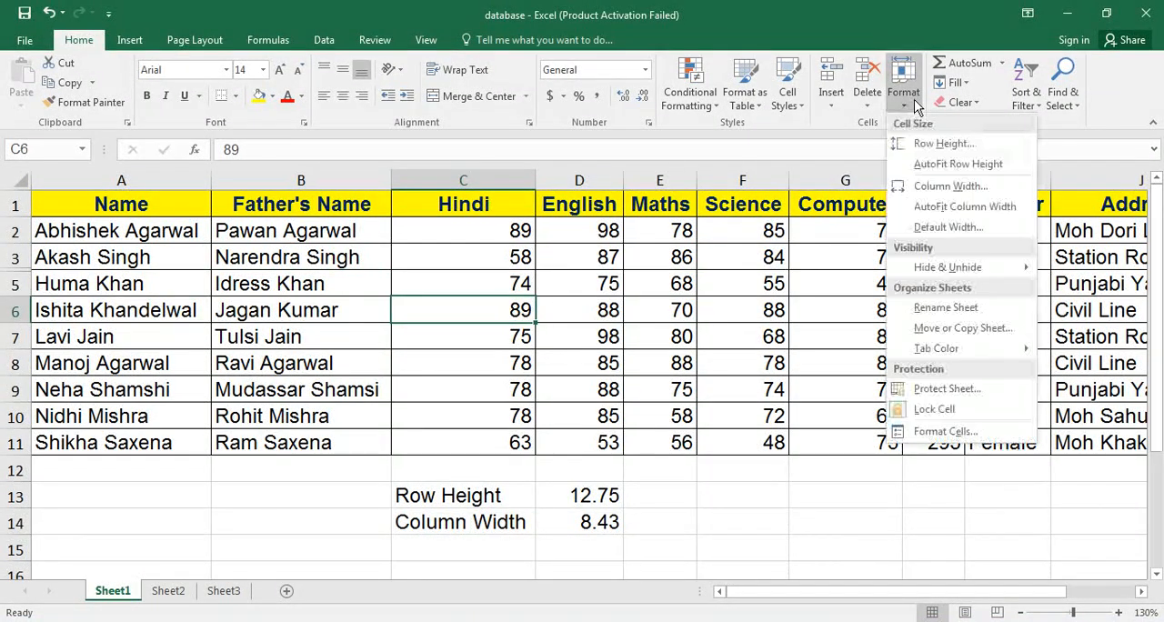
pyautogui.moveTo(971, 284)
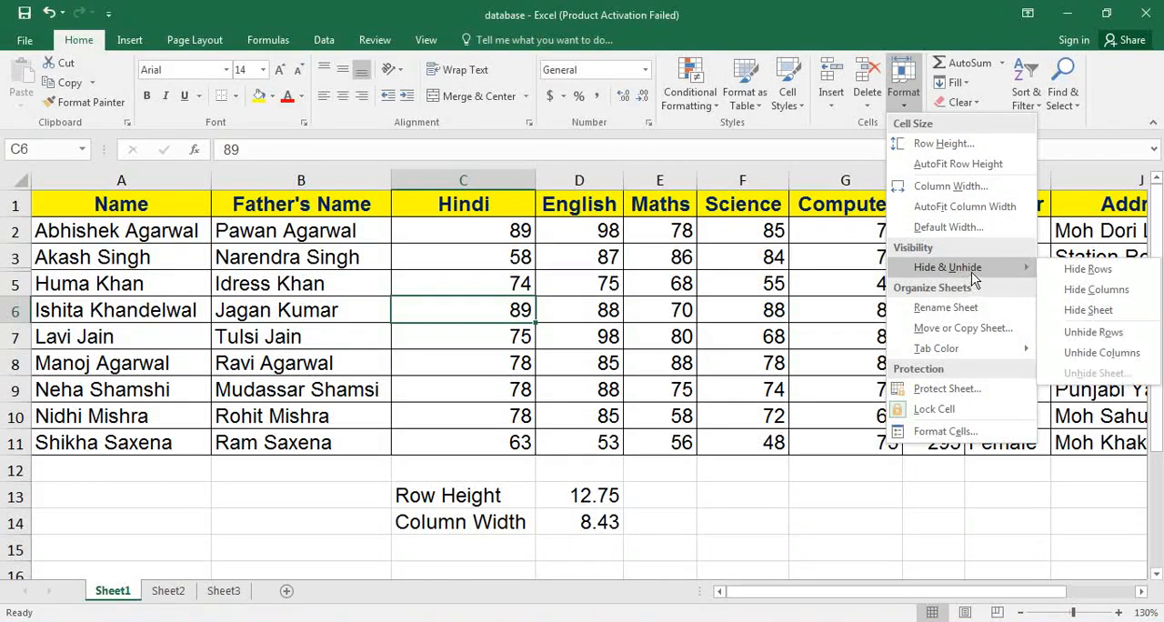
pyautogui.click(1111, 336)
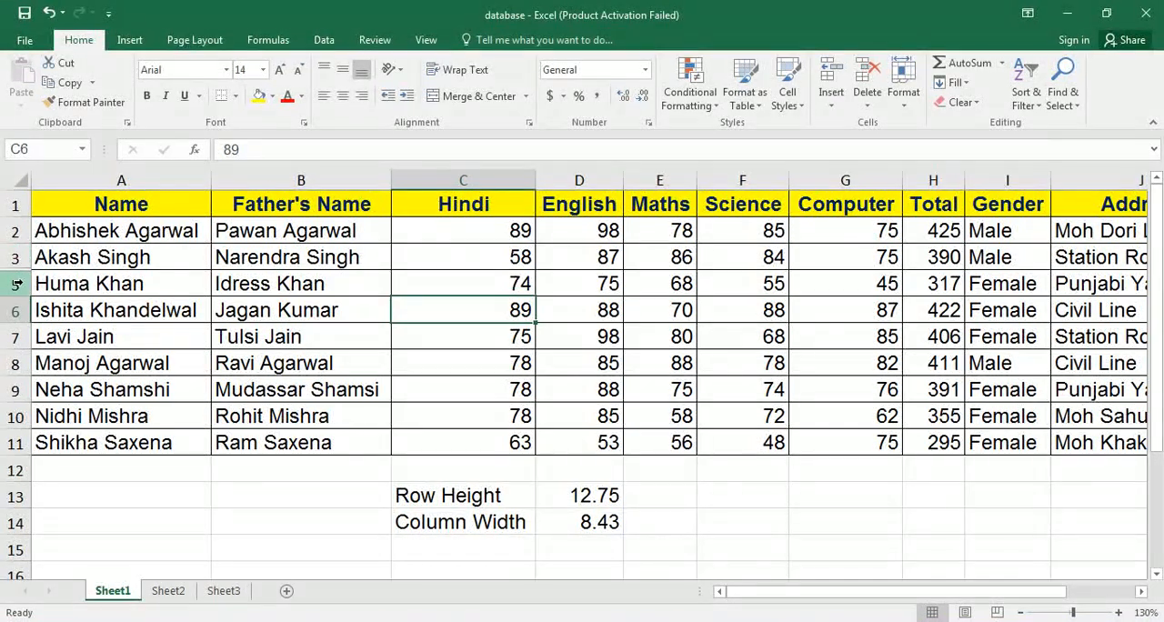
# Unhide row 4 by selecting A3:A5 across the hidden row and applying Unhide Rows.
pyautogui.click(88, 257)
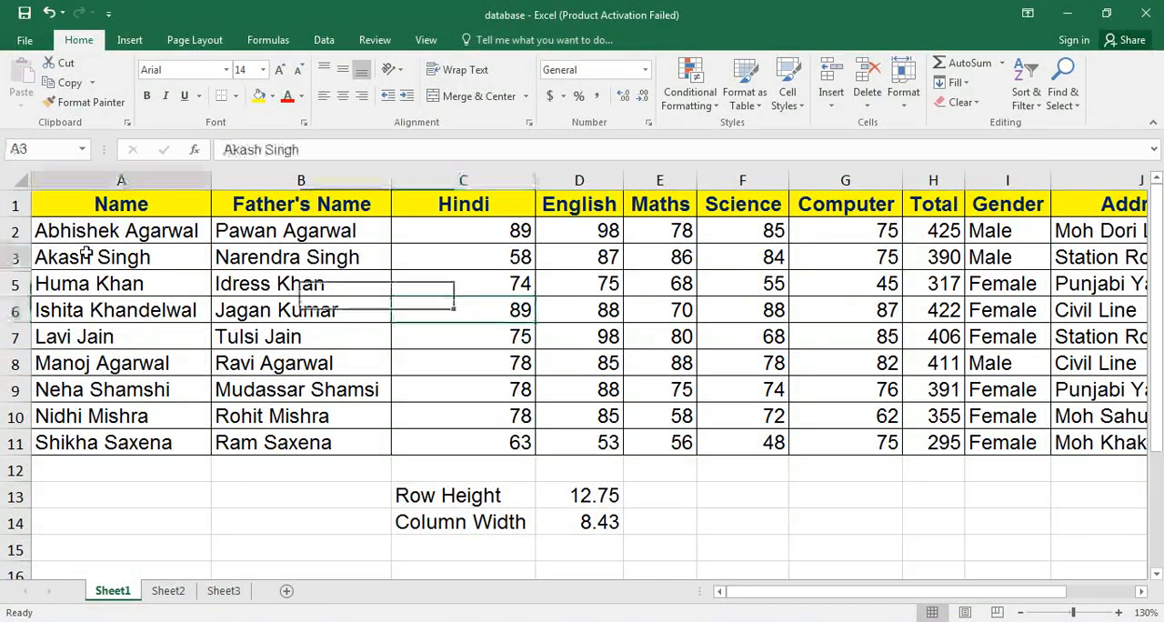
pyautogui.keyDown('shift'); pyautogui.click(87, 275); pyautogui.keyUp('shift')
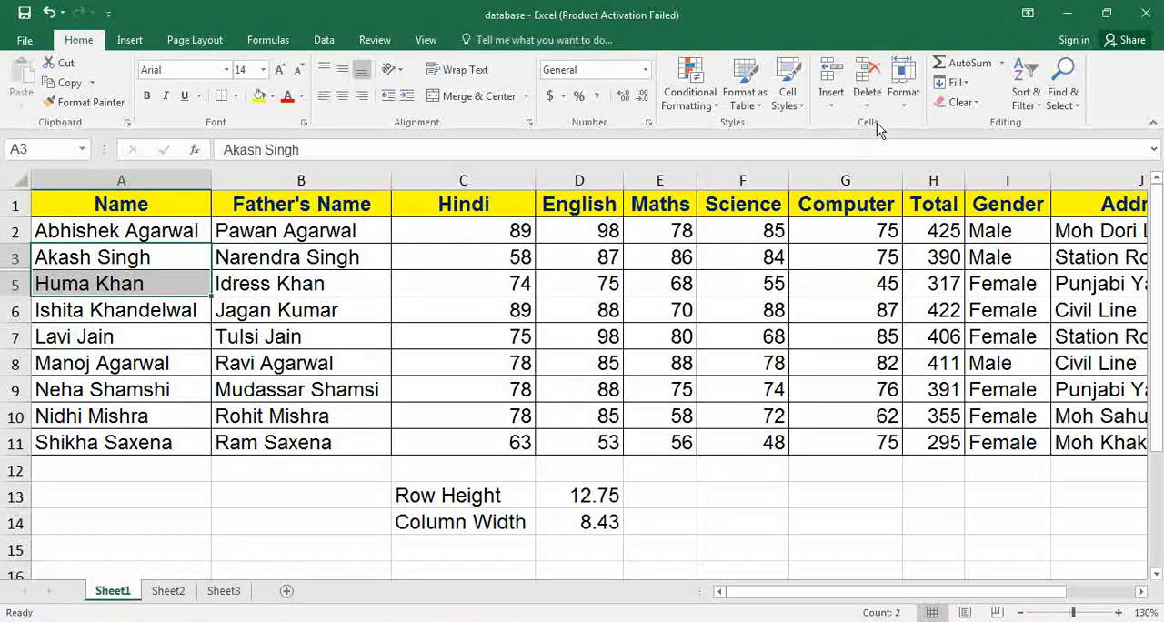
pyautogui.click(901, 107)
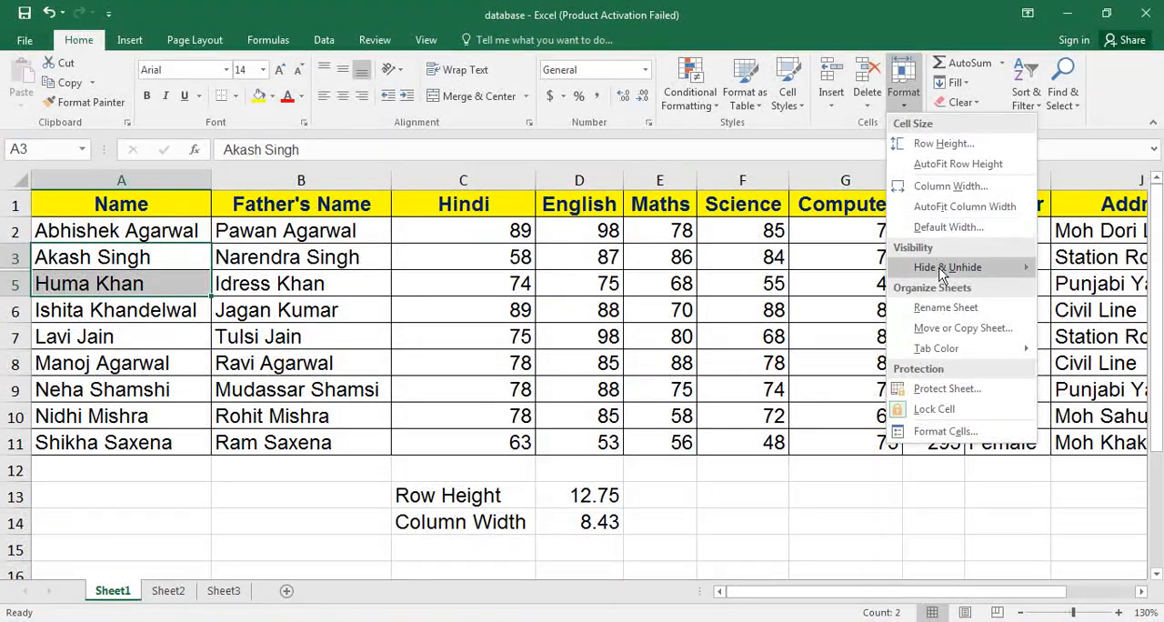
pyautogui.moveTo(942, 273)
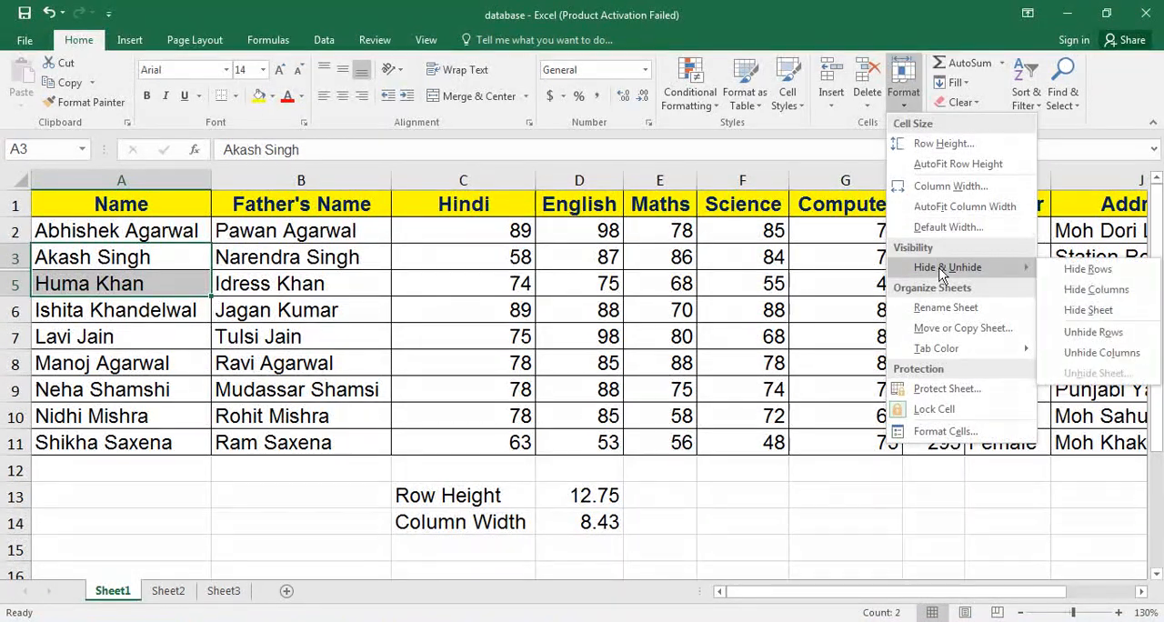
pyautogui.click(1111, 343)
pyautogui.click(553, 329)
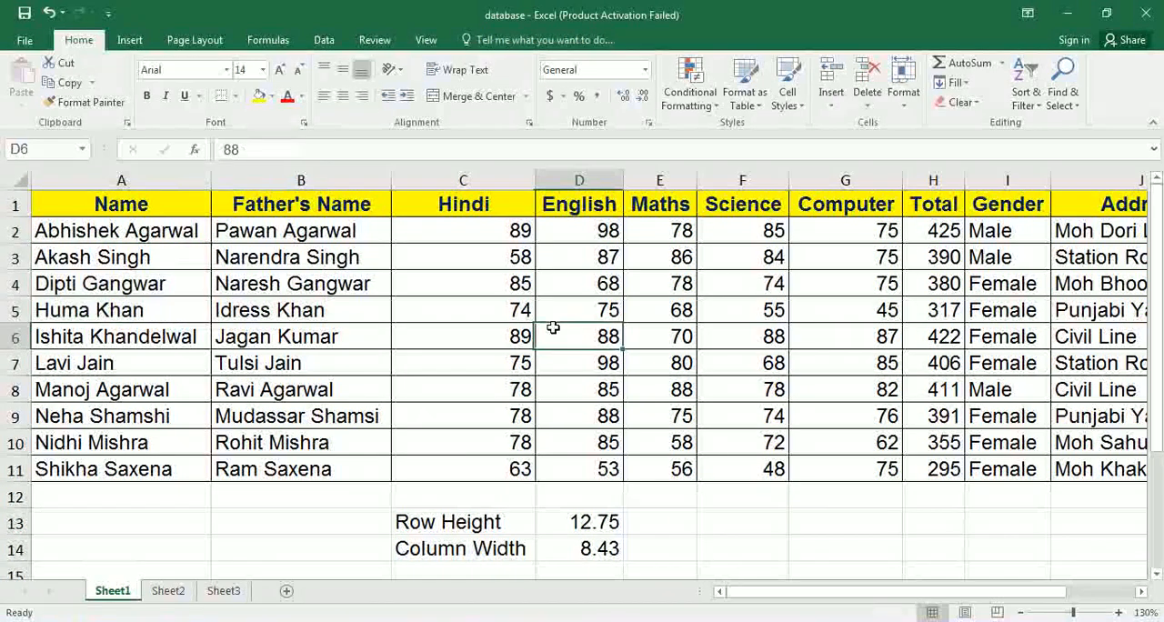
# Hide rows 3 and 8 one after the other, using the Hide Rows option on cells B3 and D8.
pyautogui.click(332, 257)
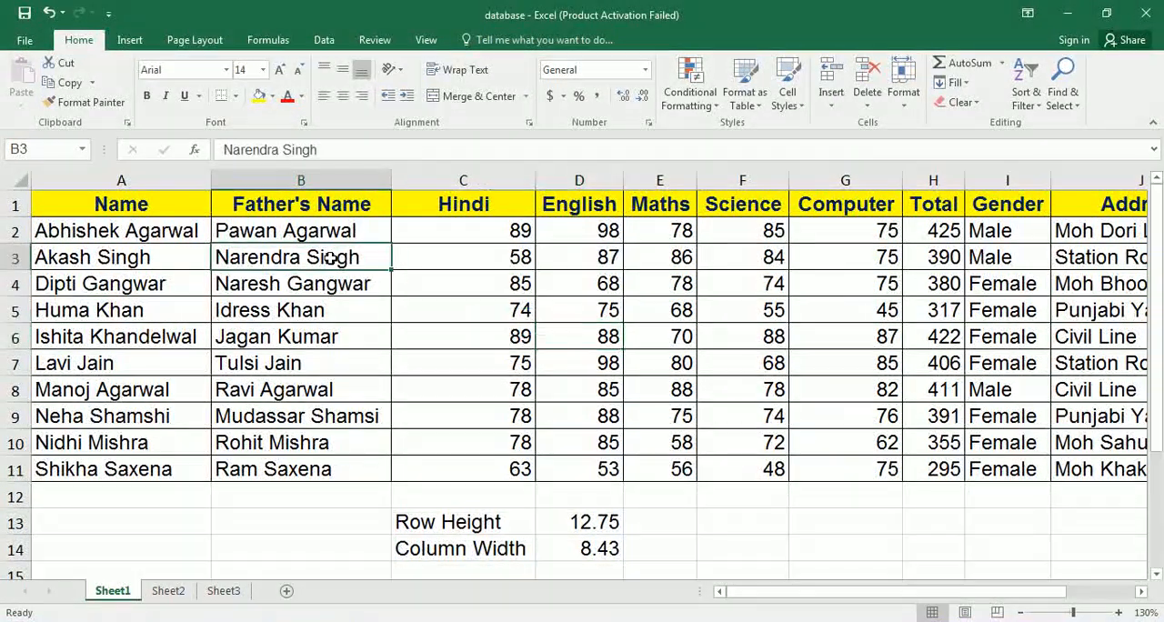
pyautogui.click(915, 104)
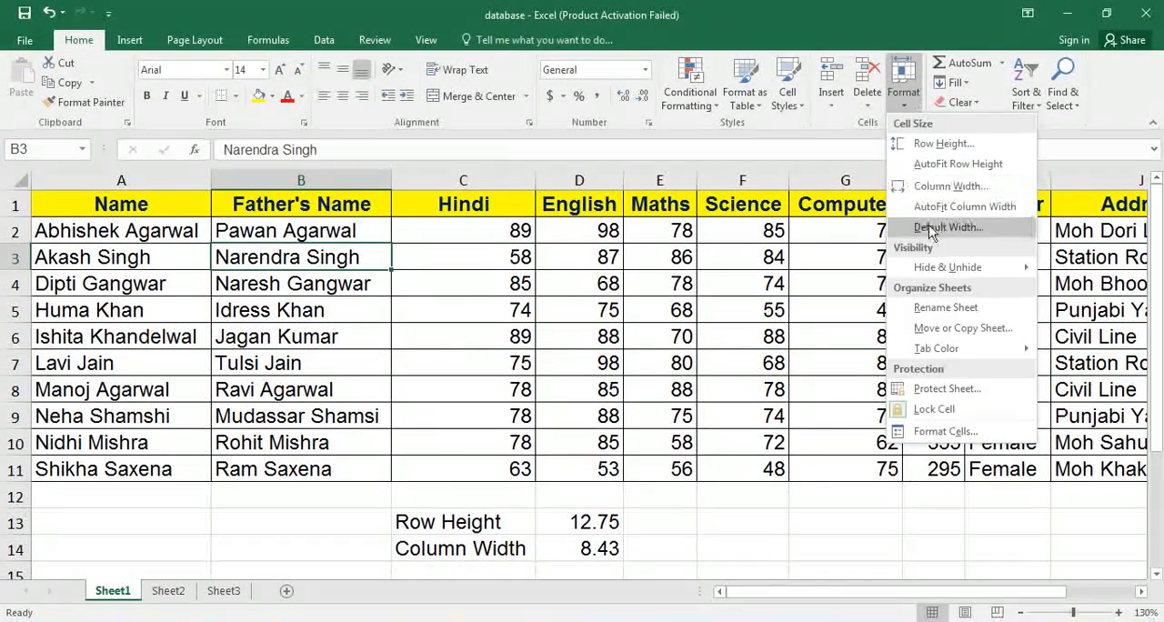
pyautogui.moveTo(941, 267)
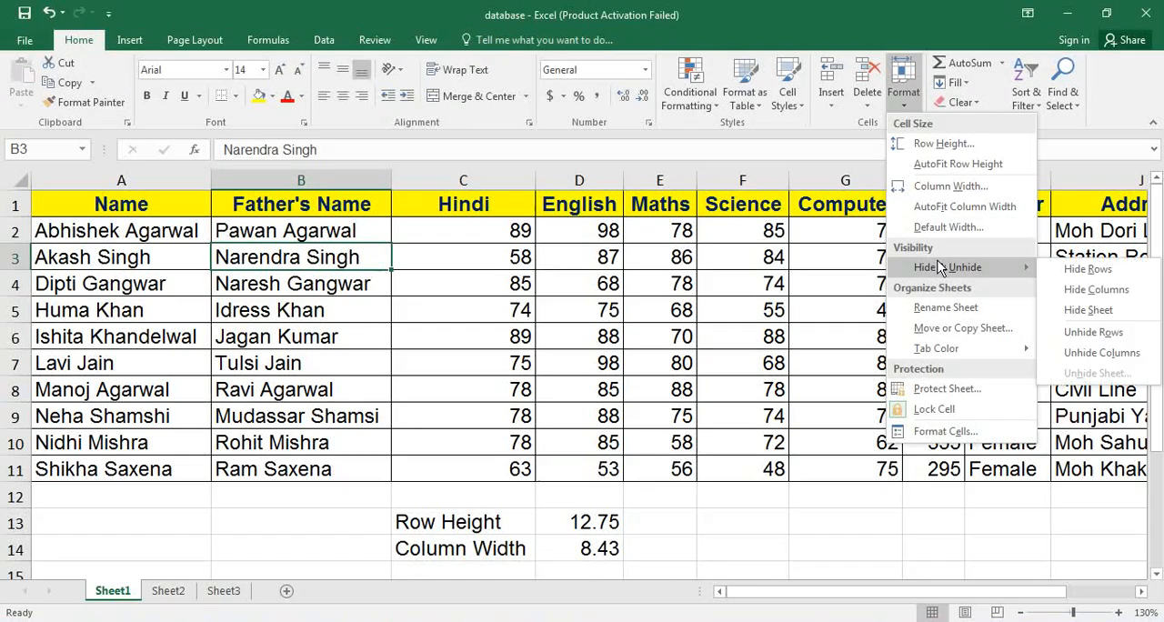
pyautogui.click(1104, 277)
pyautogui.click(587, 366)
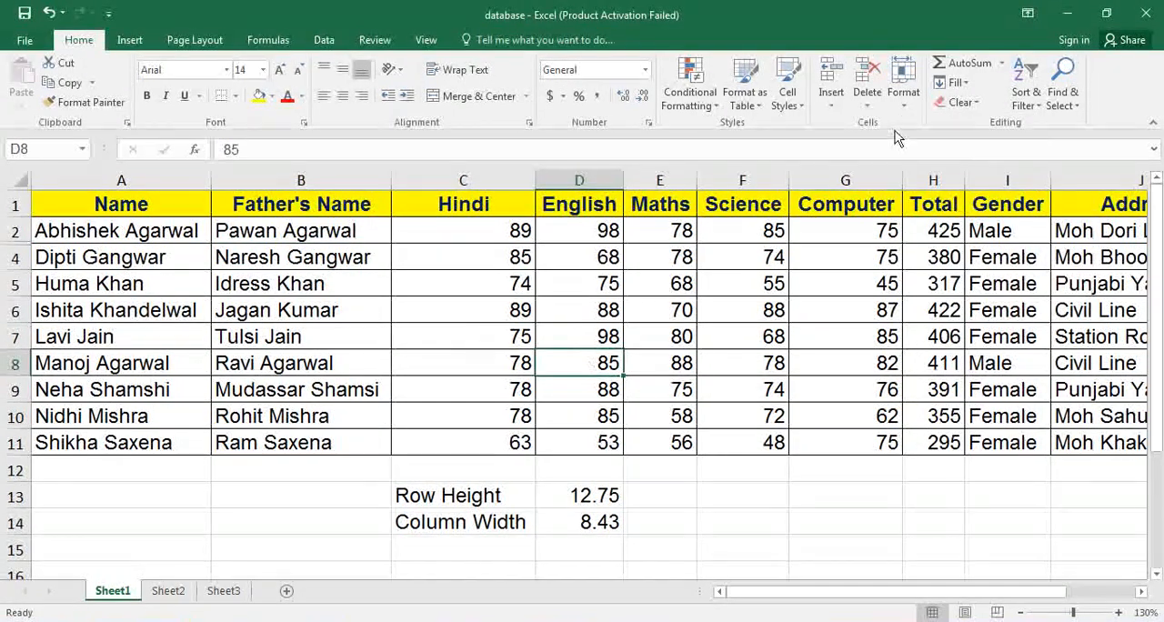
pyautogui.click(903, 91)
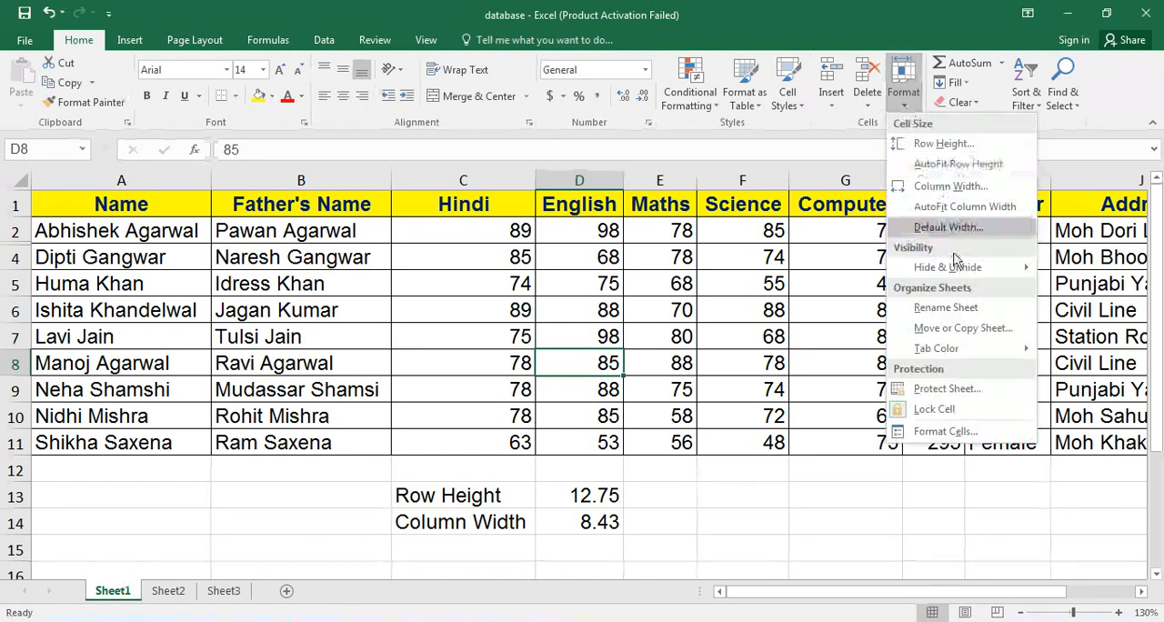
pyautogui.moveTo(988, 269)
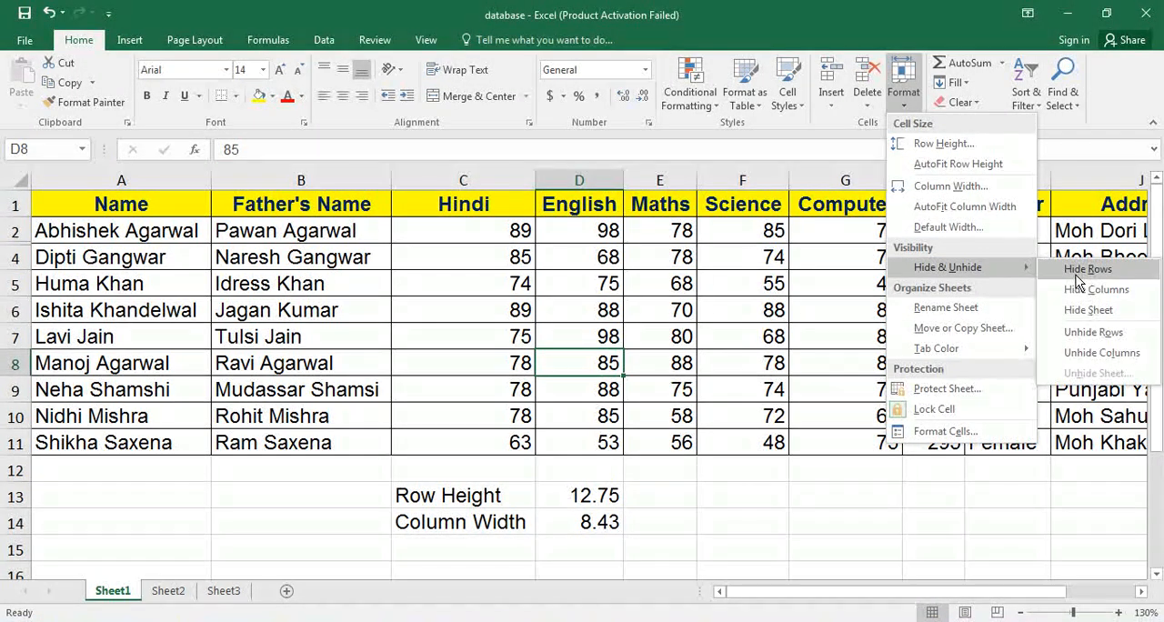
pyautogui.click(1087, 268)
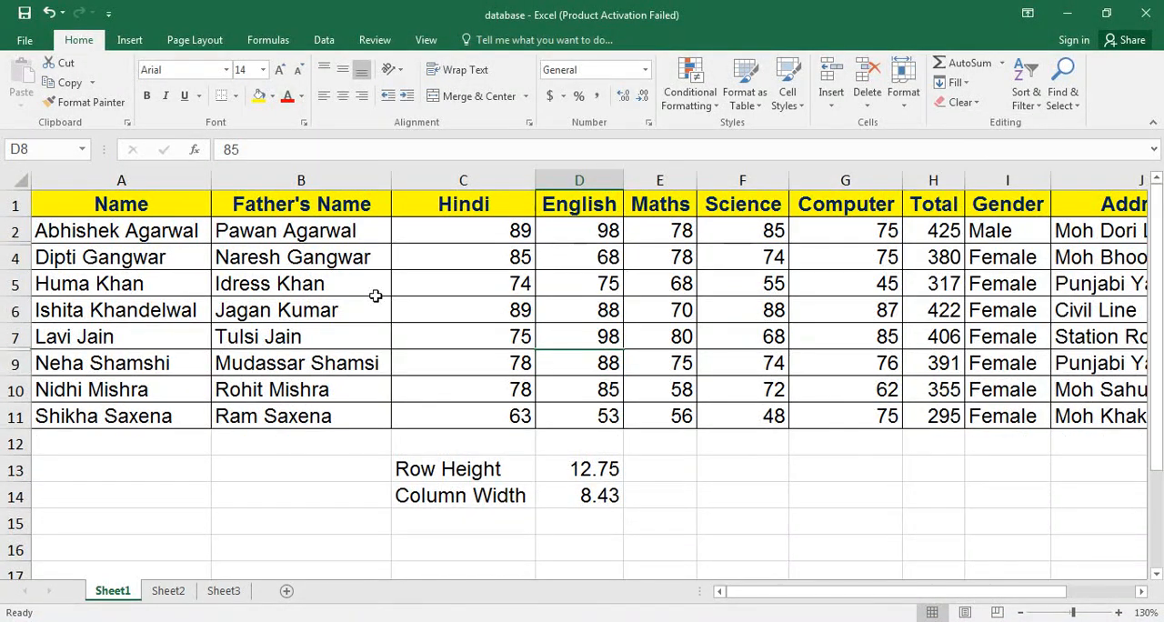
# Unhide all hidden rows at once by selecting the whole sheet and applying Unhide Rows.
pyautogui.click(19, 181)
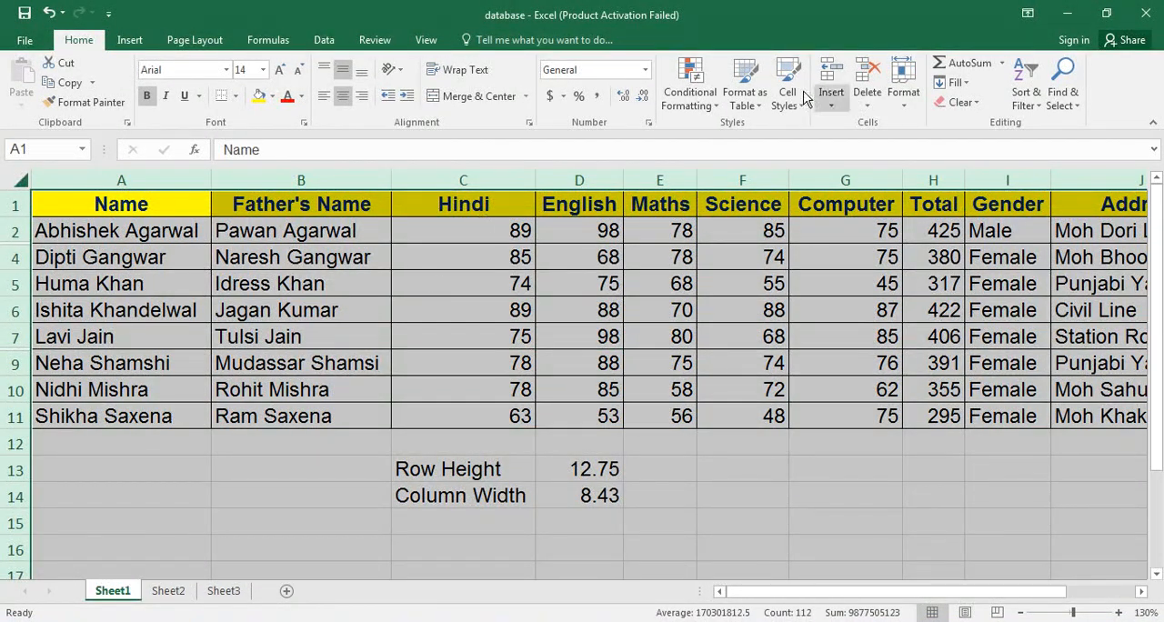
pyautogui.click(903, 91)
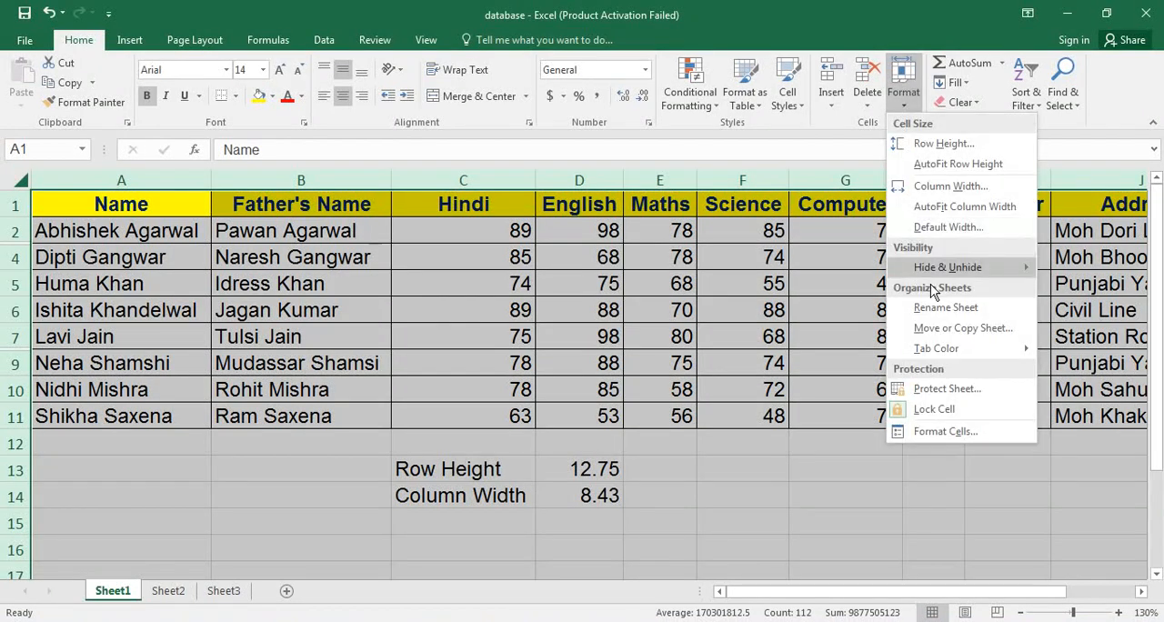
pyautogui.moveTo(937, 270)
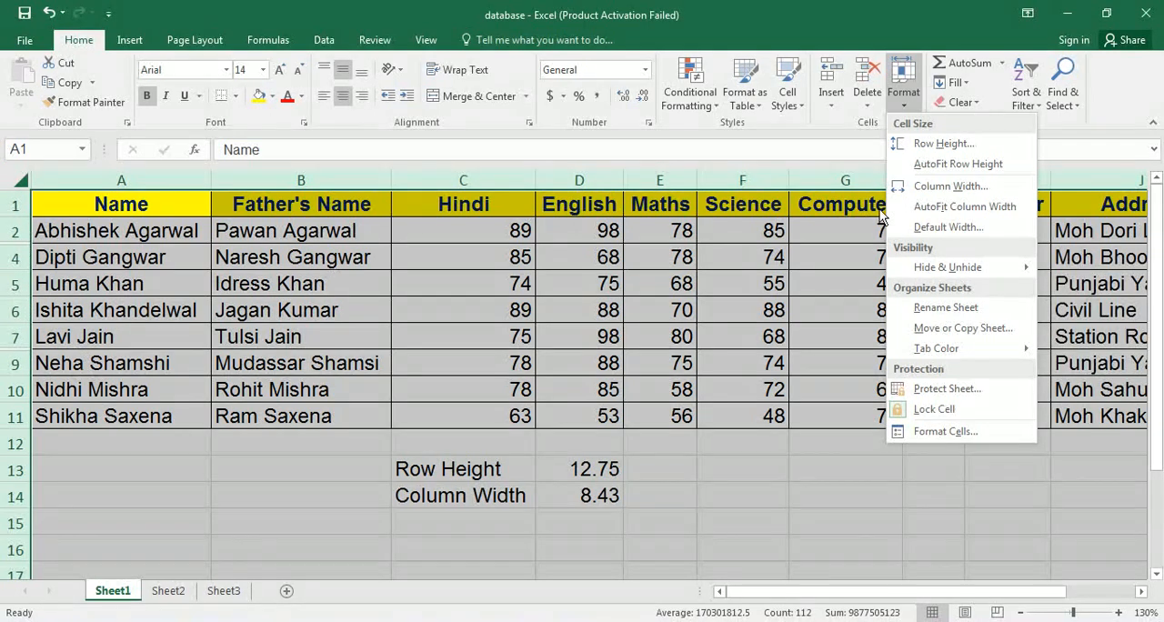
pyautogui.moveTo(1018, 268)
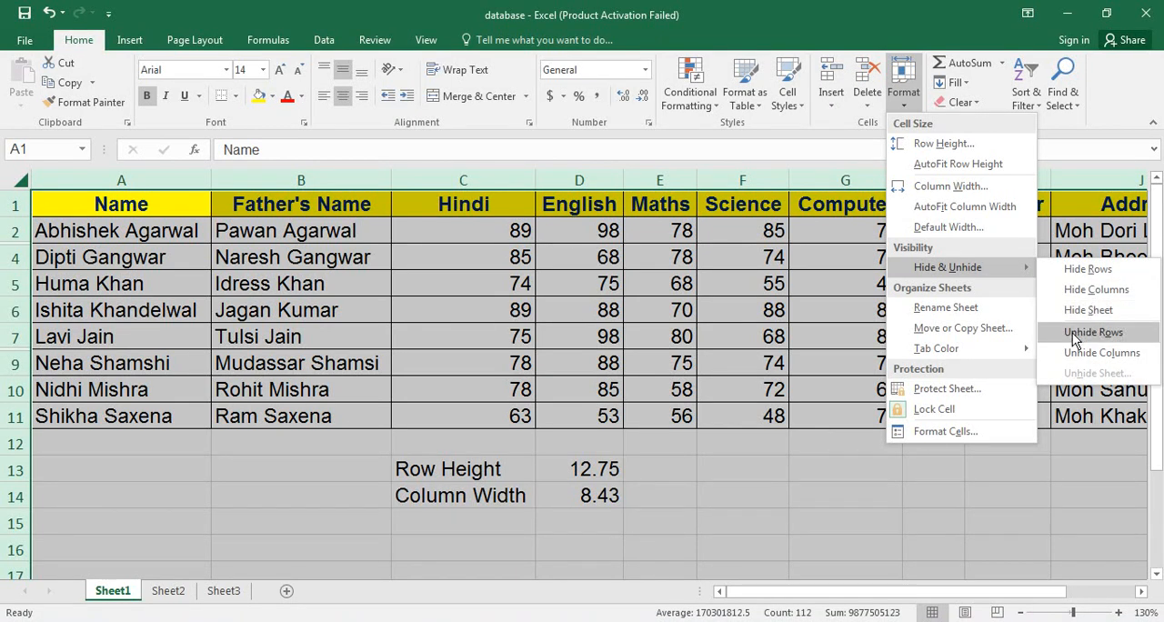
pyautogui.click(1073, 336)
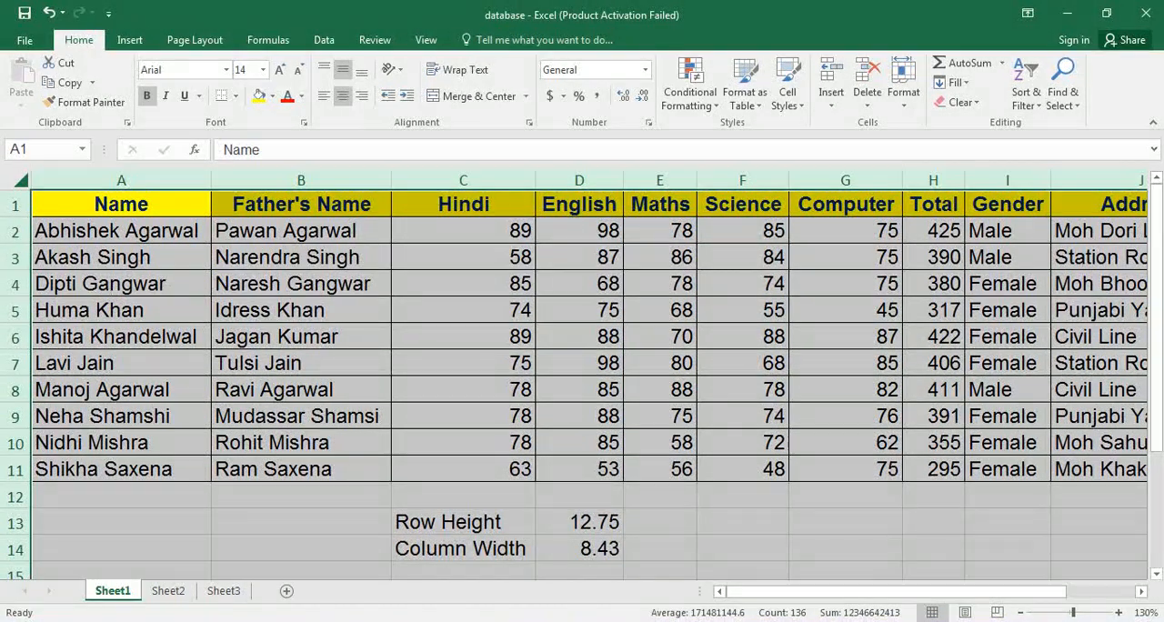
# Hide the Hindi column from cell C5 with Hide Columns, and restore it with Unhide Columns.
pyautogui.click(472, 300)
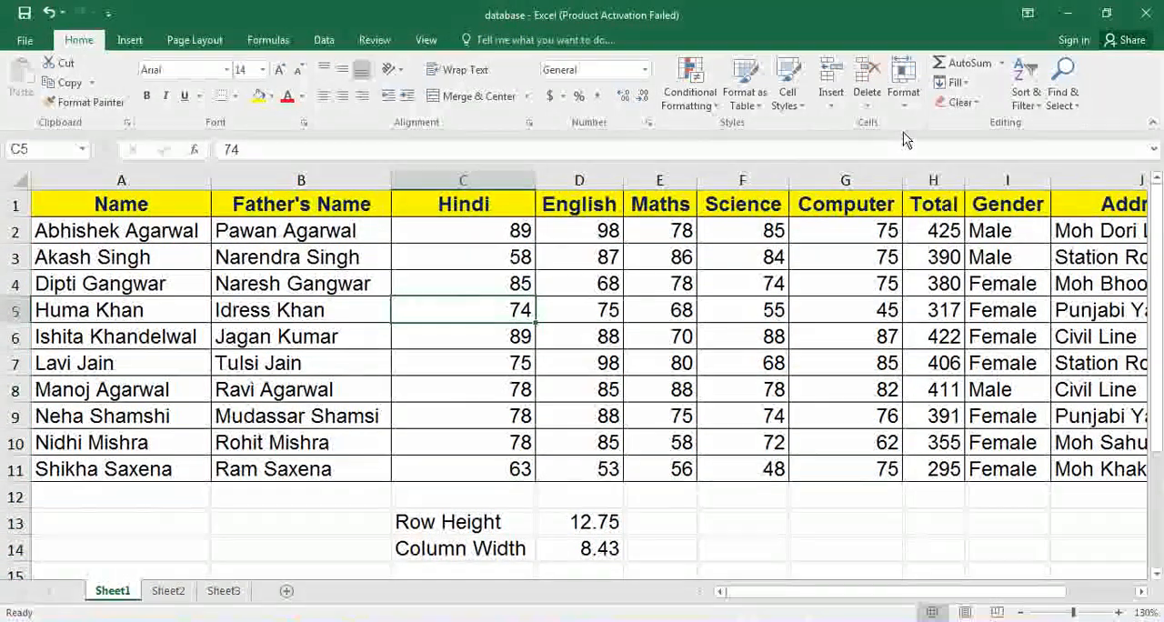
pyautogui.click(903, 102)
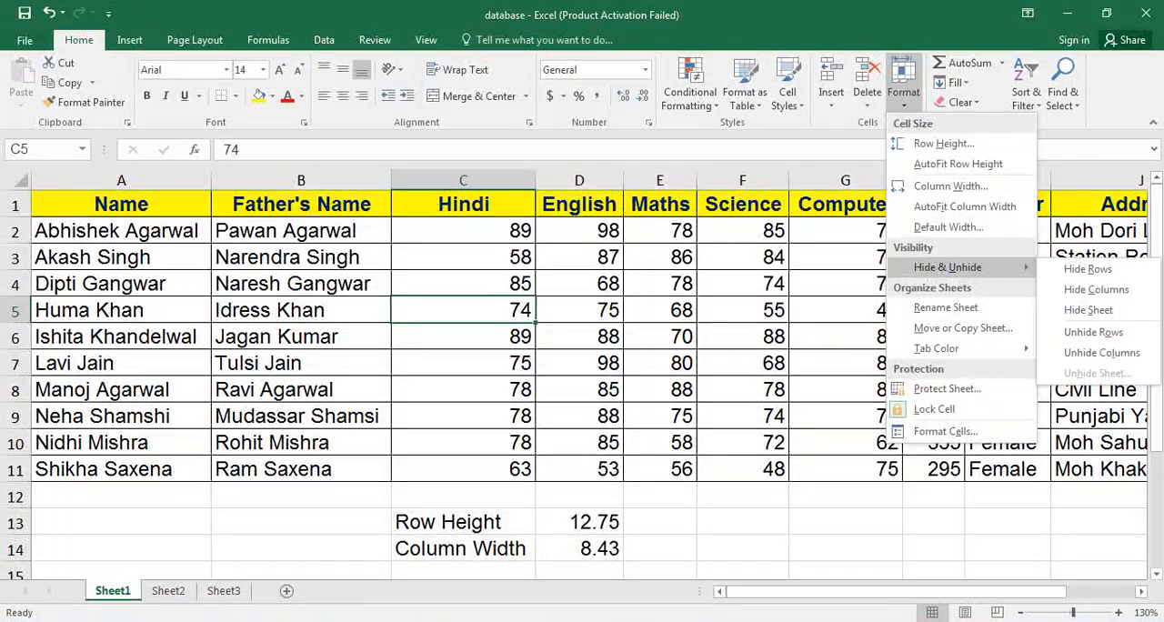
pyautogui.click(1128, 300)
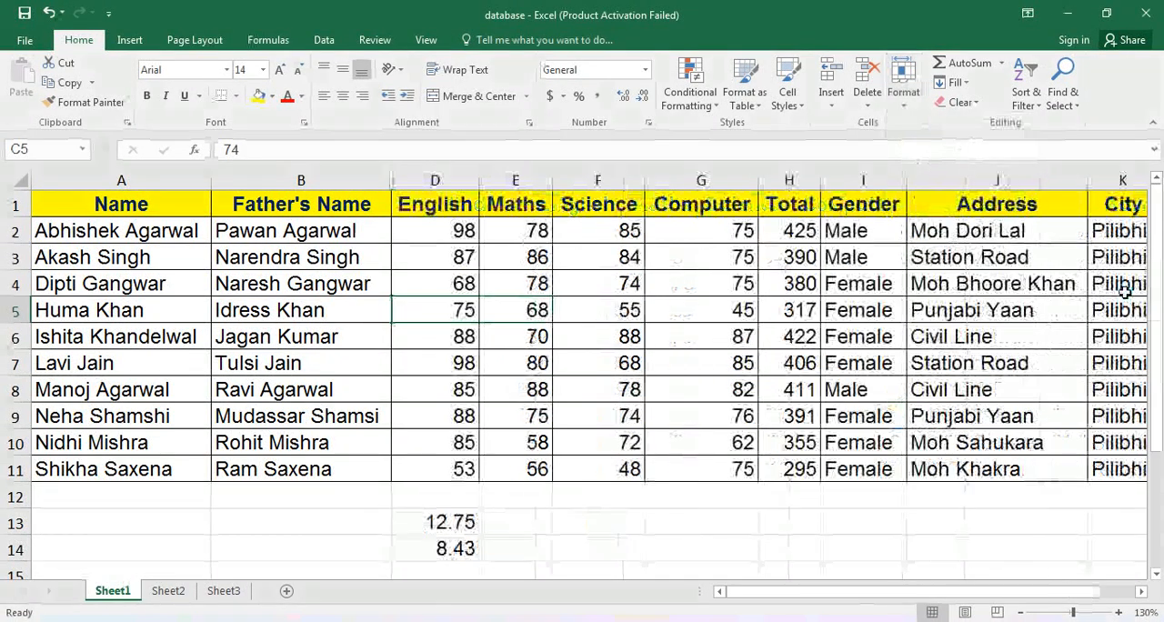
pyautogui.click(906, 108)
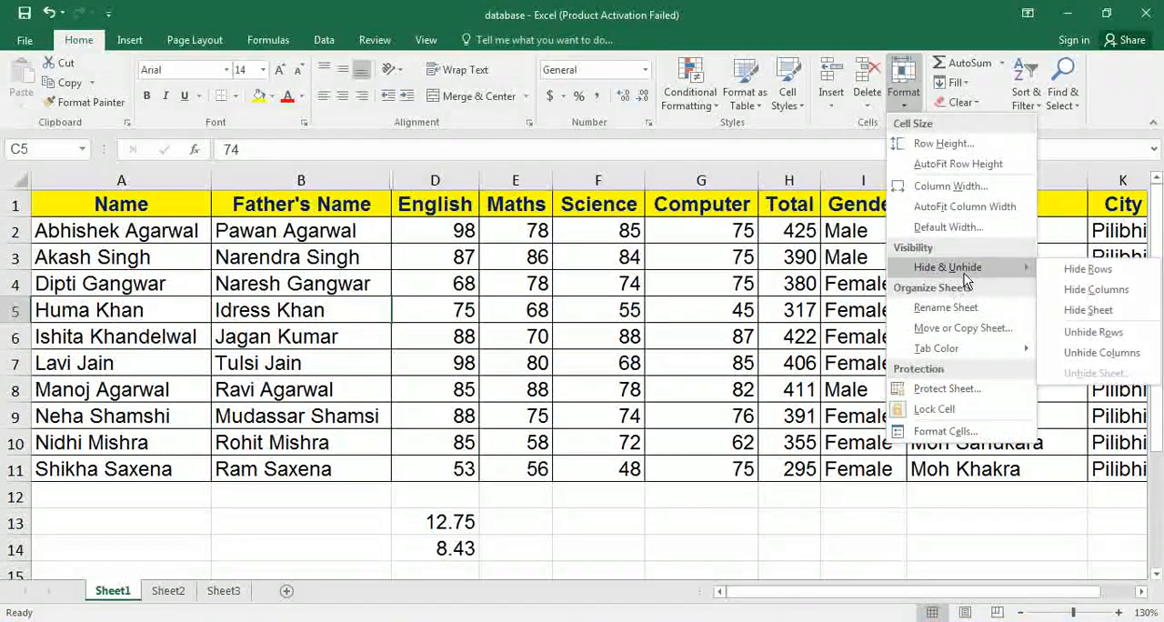
pyautogui.click(1126, 354)
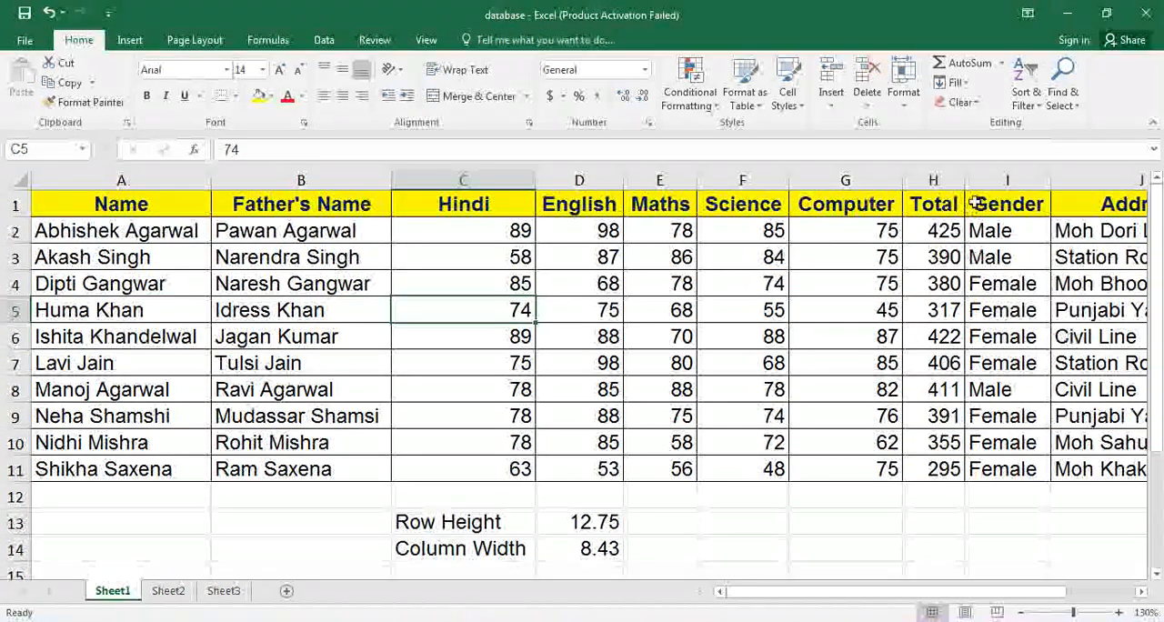
# Hide Sheet1 with Hide Sheet, and bring it back by choosing it in Unhide Sheet.
pyautogui.click(906, 106)
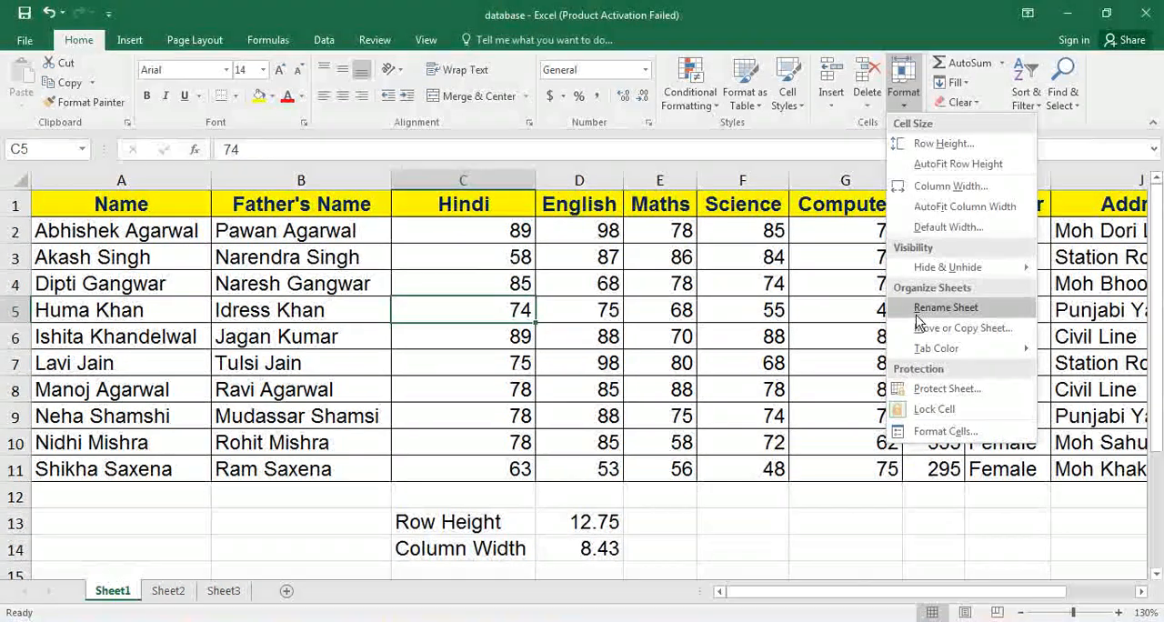
pyautogui.moveTo(961, 265)
pyautogui.click(1108, 311)
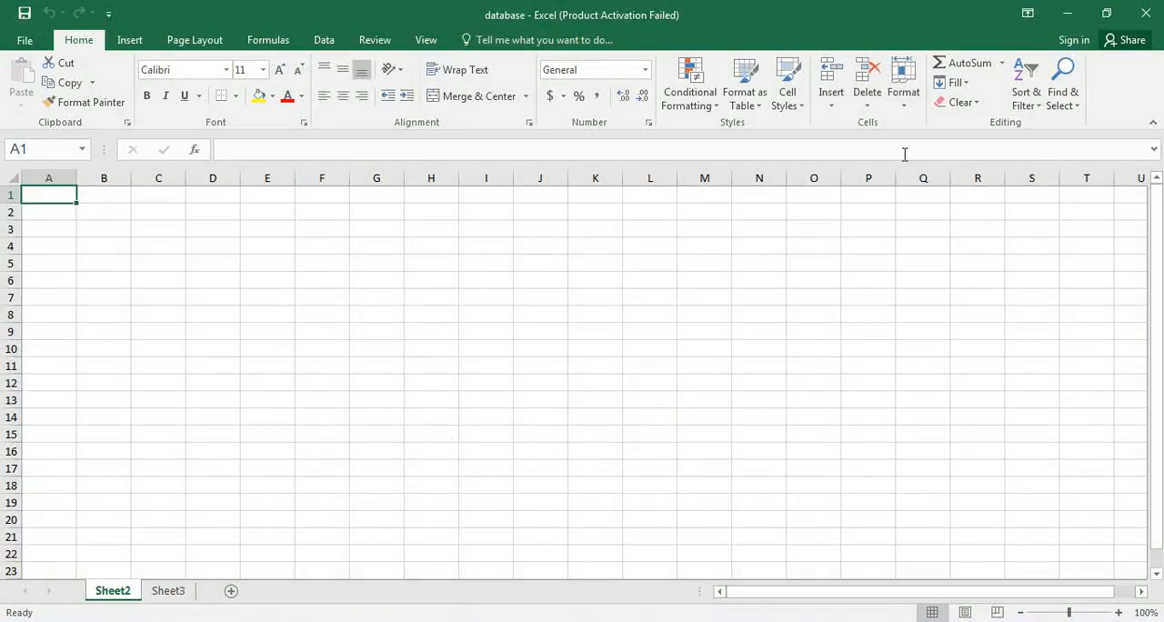
pyautogui.click(904, 105)
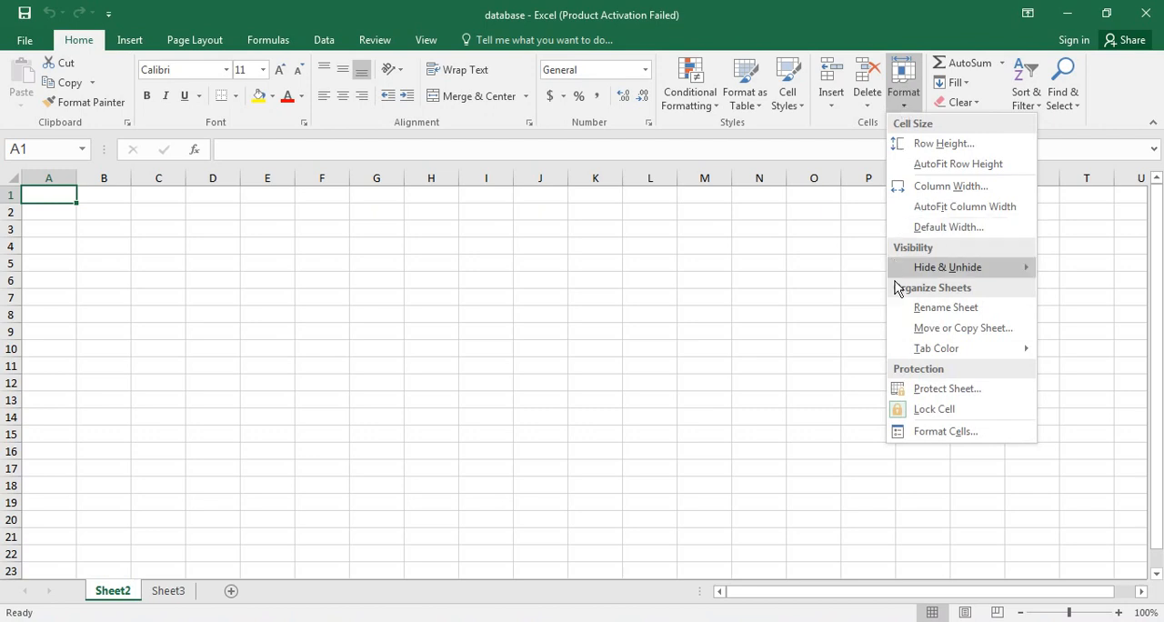
pyautogui.moveTo(917, 273)
pyautogui.click(1110, 376)
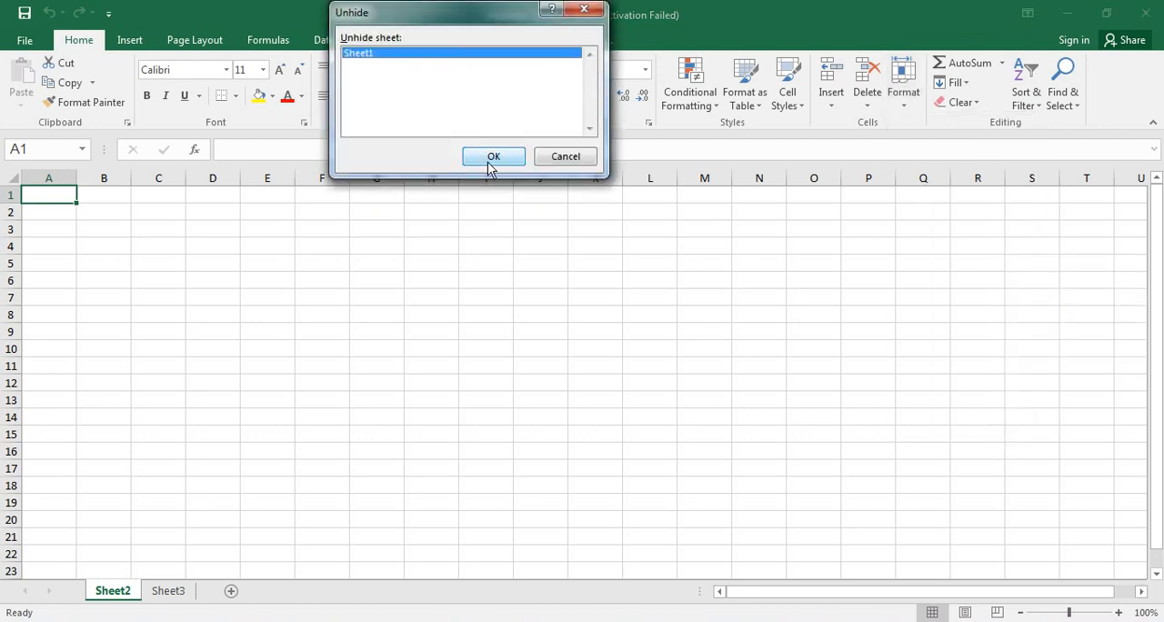
pyautogui.click(491, 158)
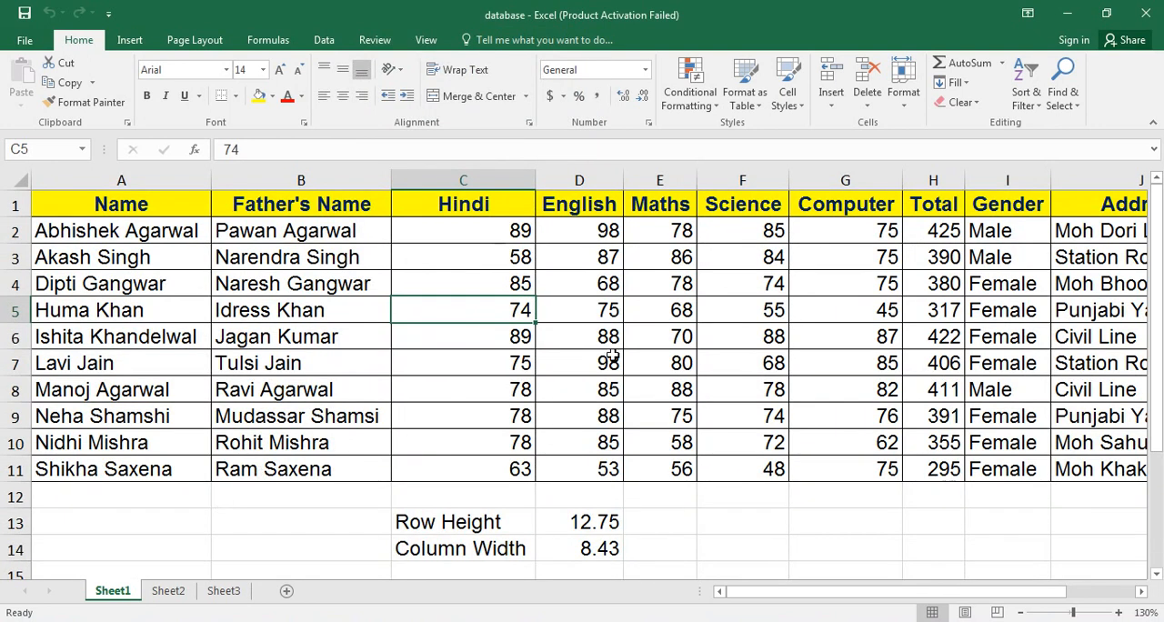
# Rename Sheet1 to the person's first name with the Rename Sheet option.
pyautogui.click(613, 357)
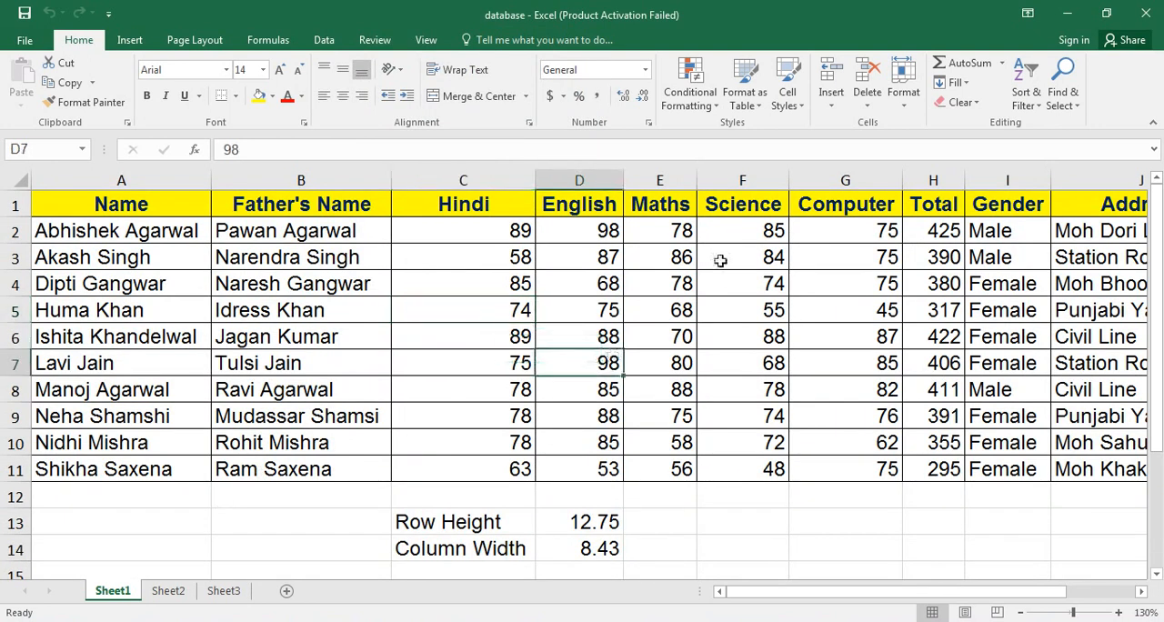
pyautogui.click(907, 106)
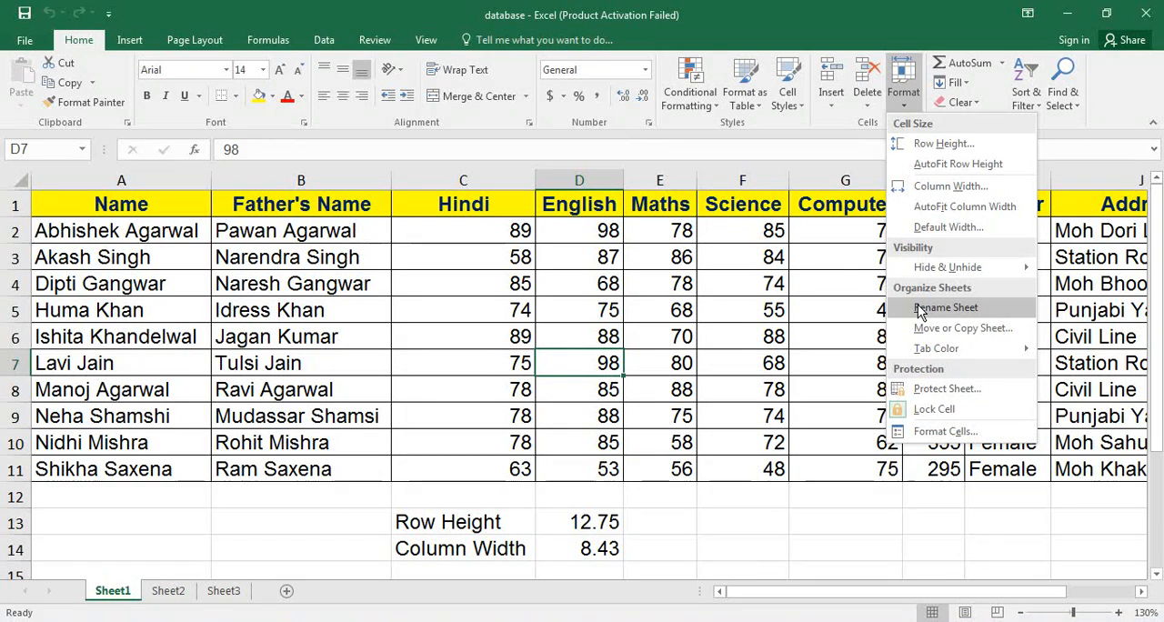
pyautogui.click(946, 307)
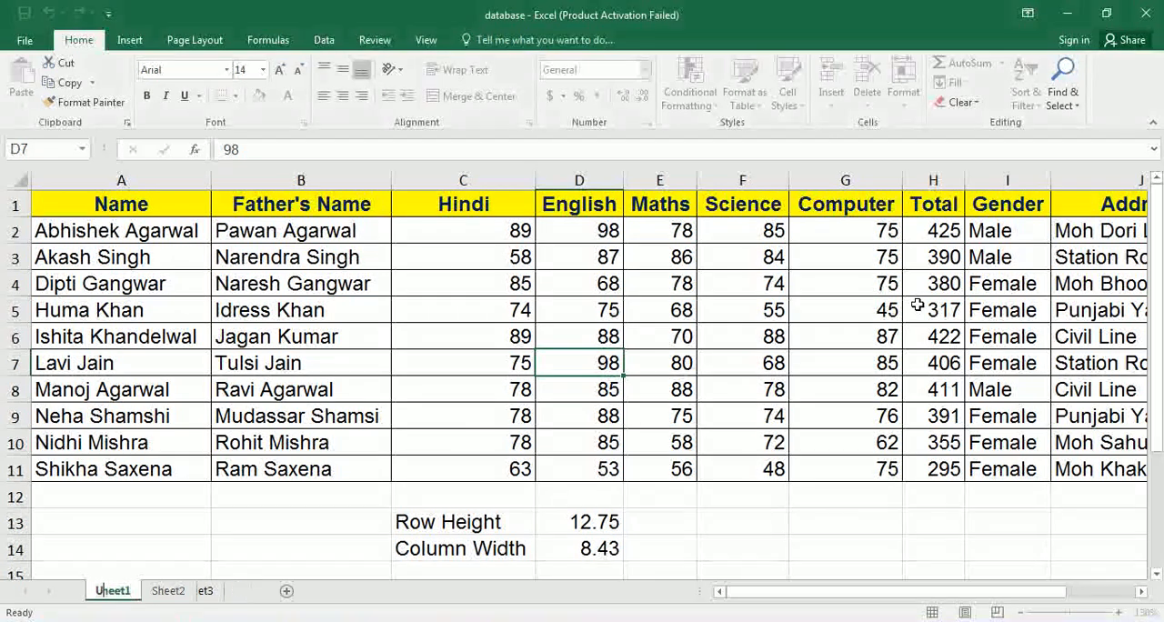
pyautogui.write('Umesh')
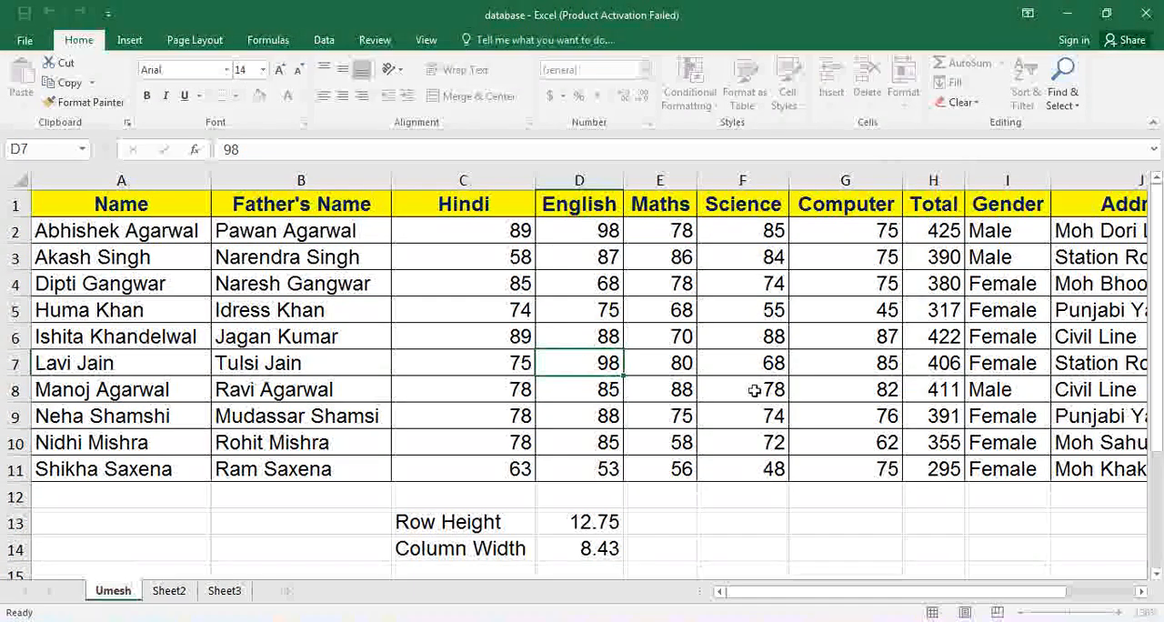
pyautogui.click(729, 416)
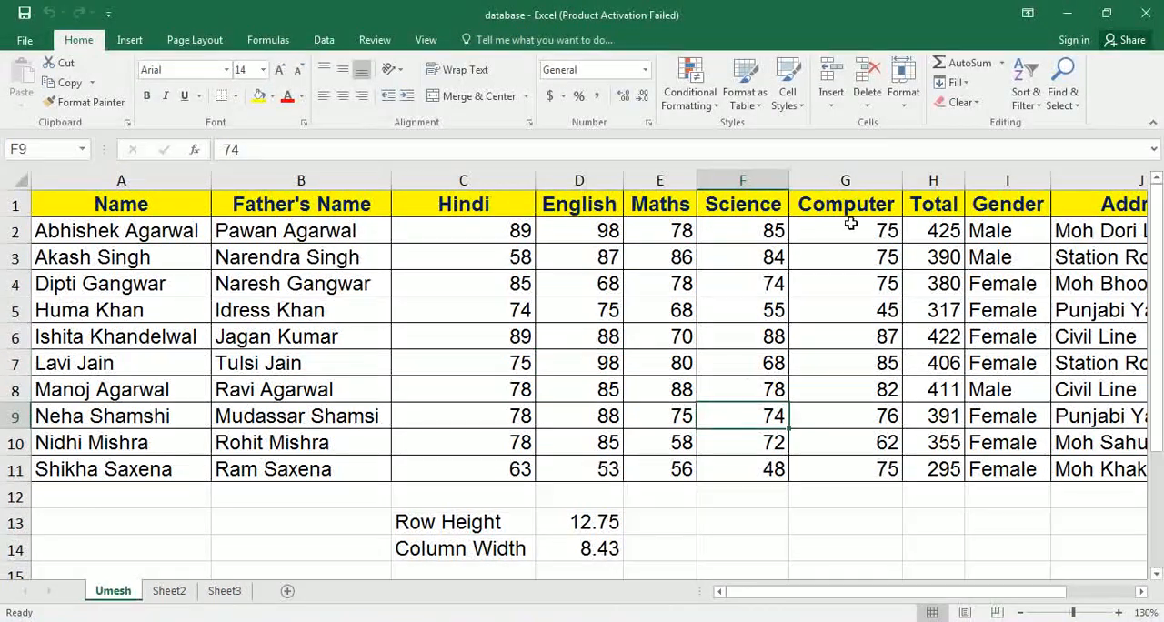
# Move the renamed marks sheet to the end of database.xlsx using Move or Copy Sheet.
pyautogui.click(902, 107)
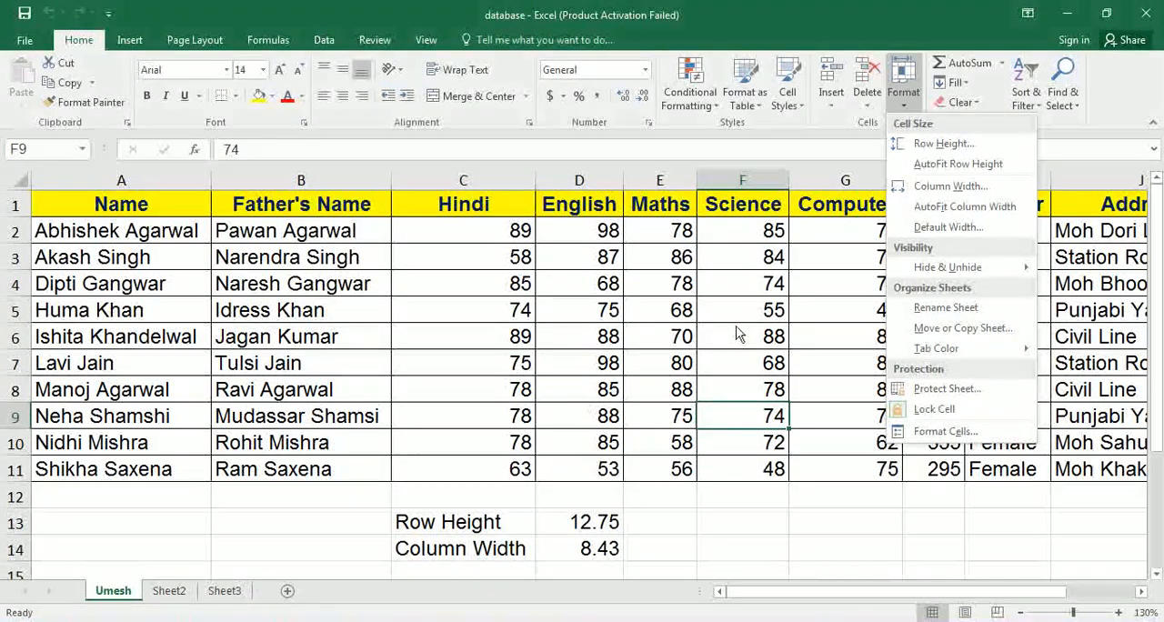
pyautogui.click(936, 325)
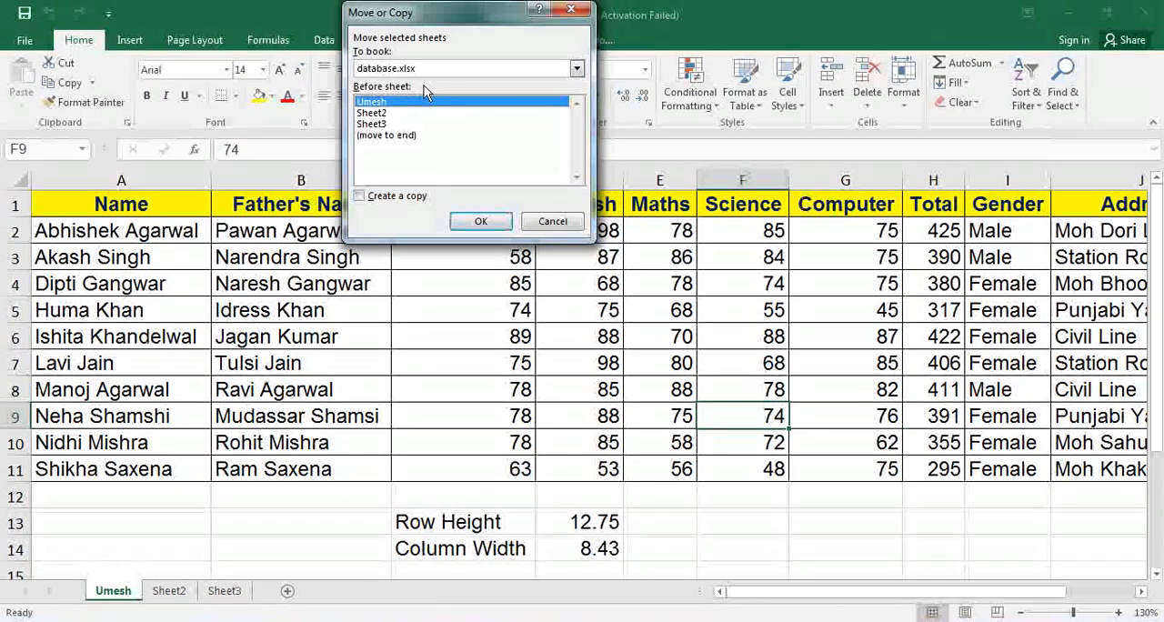
pyautogui.click(384, 113)
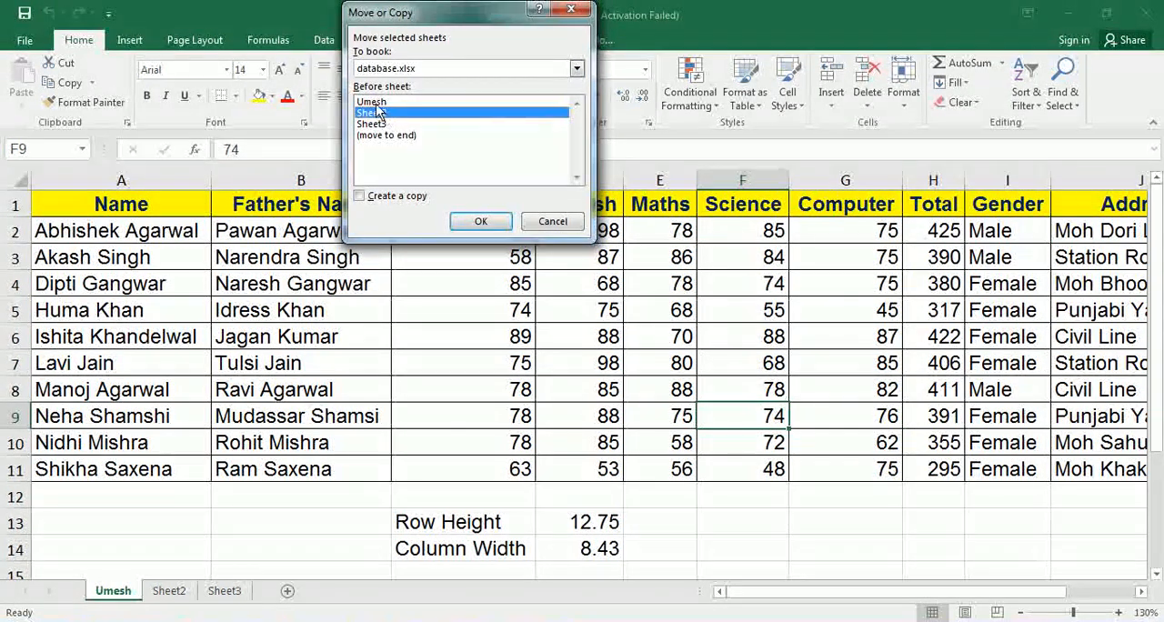
pyautogui.click(379, 123)
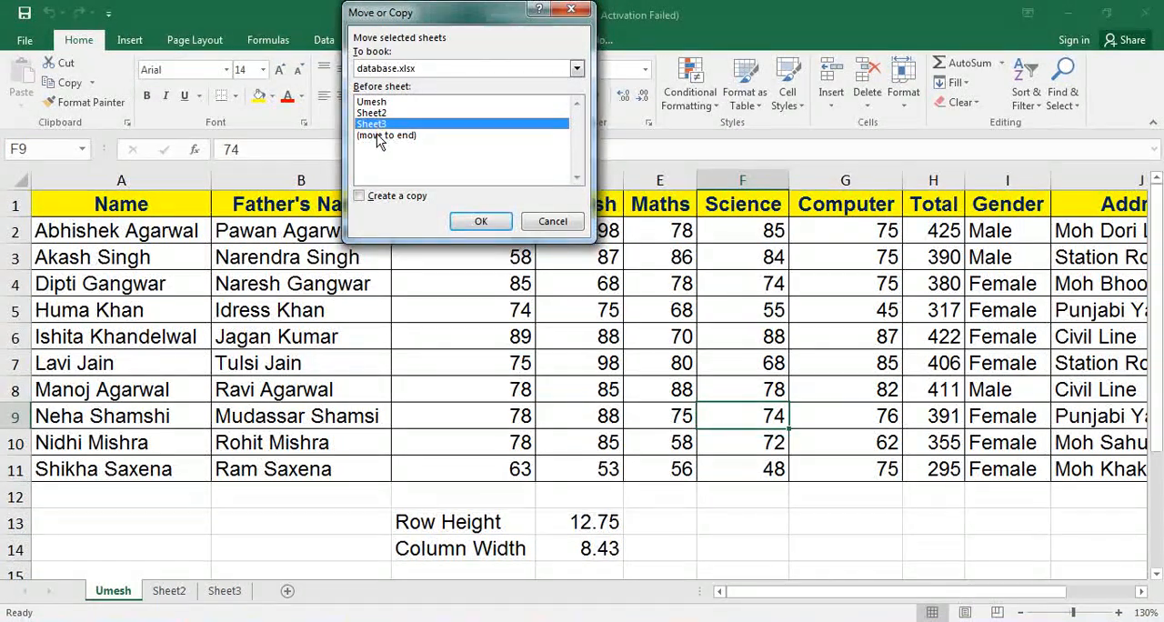
pyautogui.click(380, 137)
pyautogui.click(465, 224)
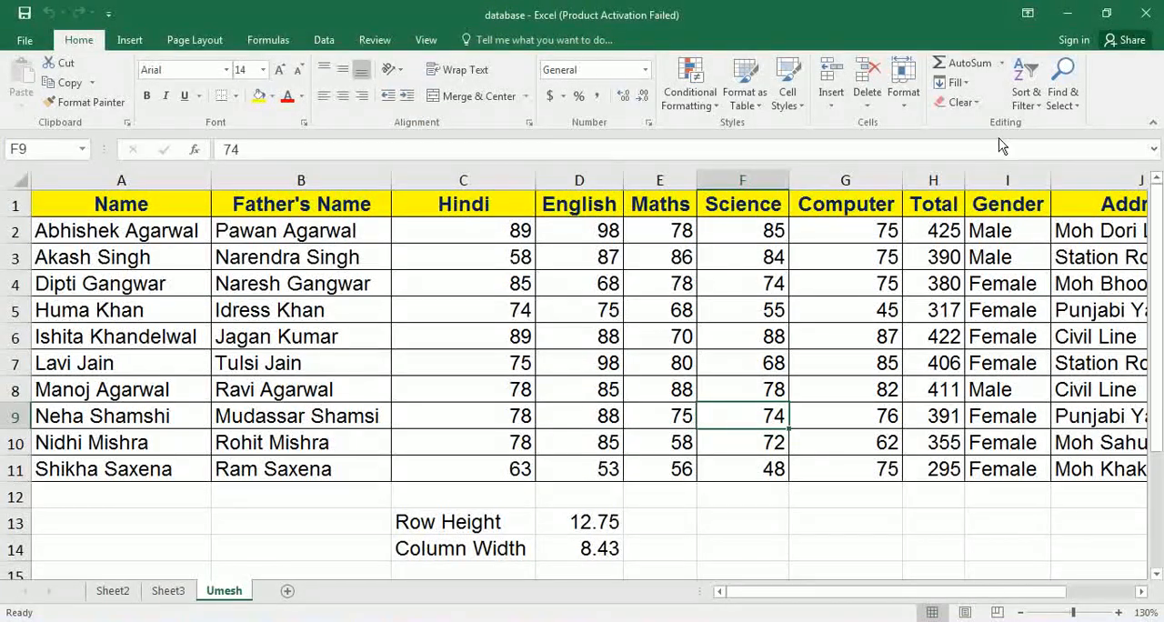
# Create a copy of the marks sheet before Sheet3 using Move or Copy Sheet.
pyautogui.click(915, 103)
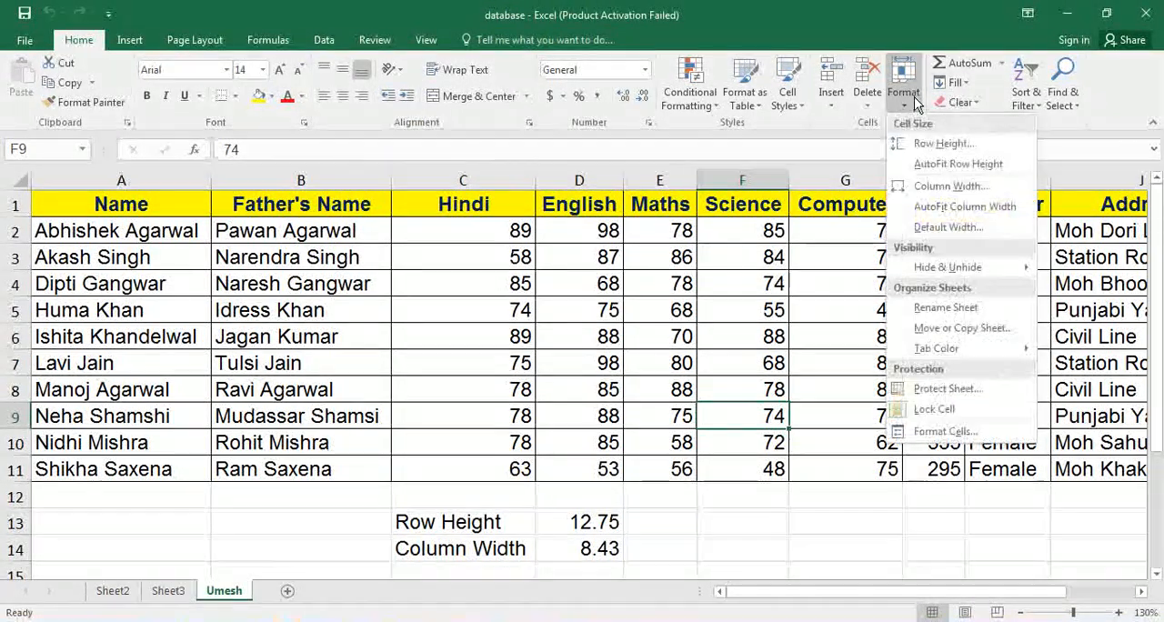
pyautogui.click(982, 337)
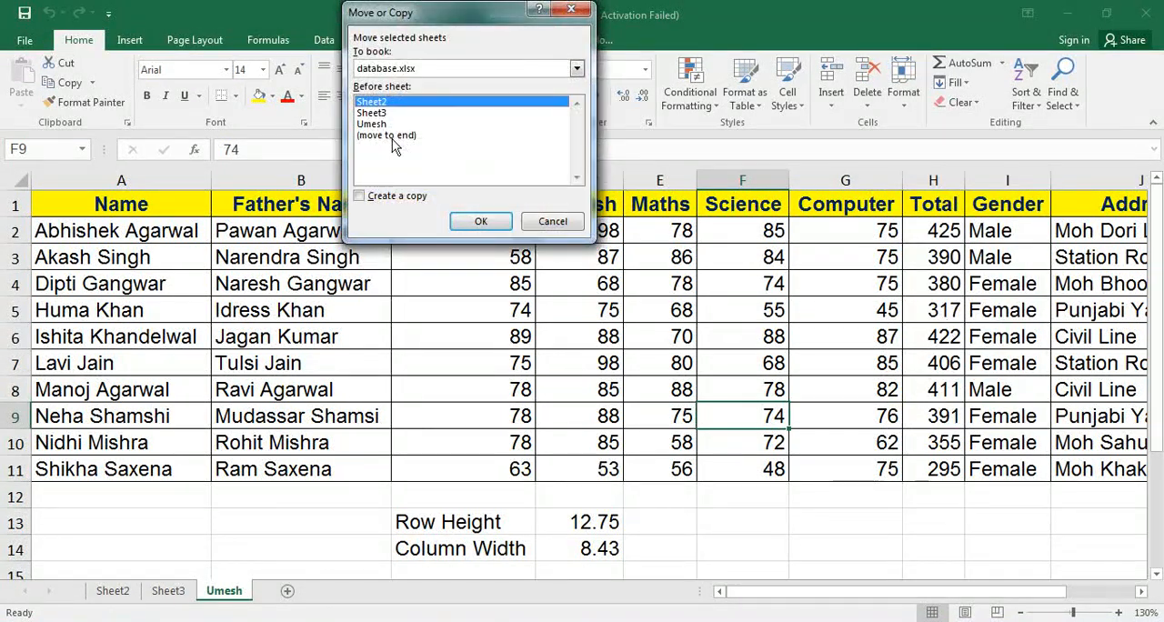
pyautogui.click(373, 114)
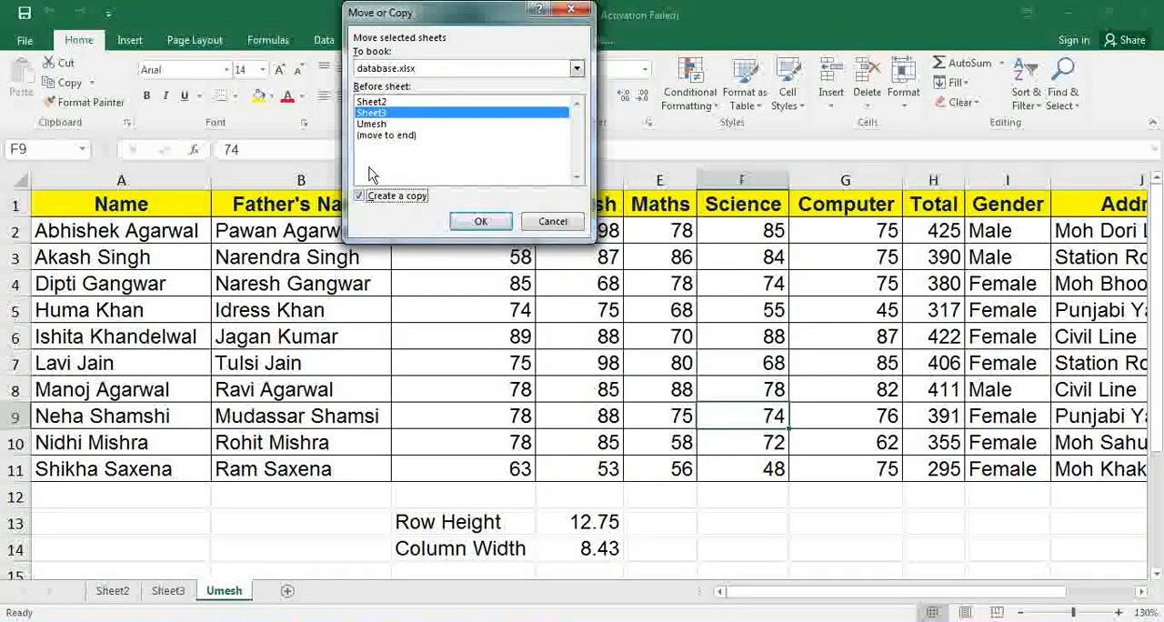
pyautogui.click(482, 221)
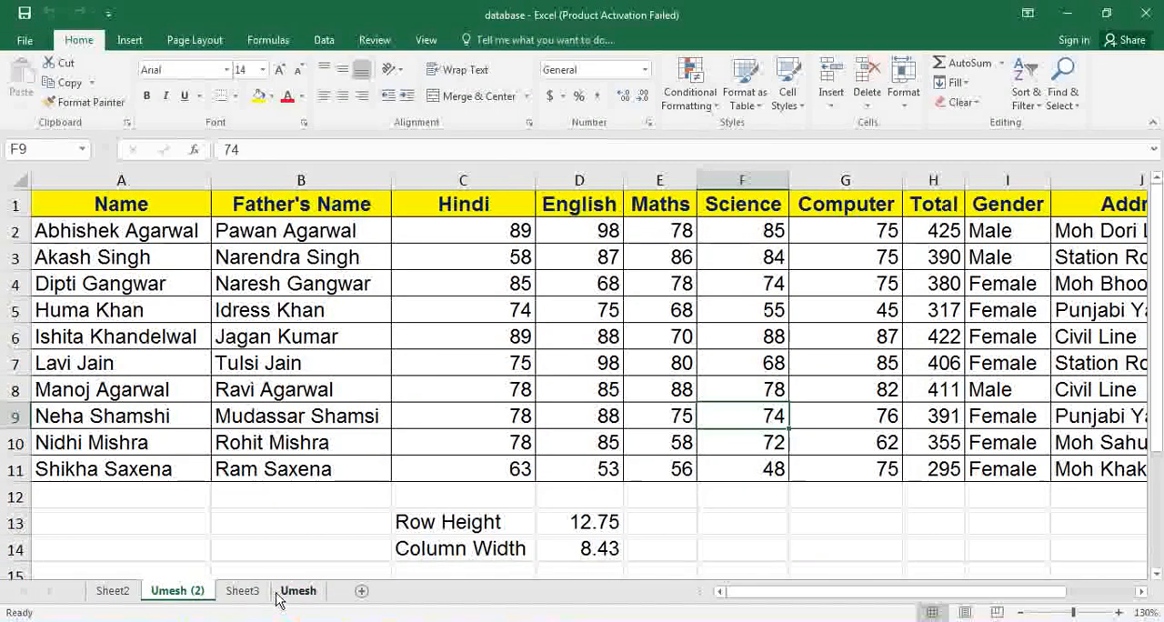
# Look through Sheet3 and the copied sheet, and move the original marks sheet before Sheet2.
pyautogui.click(242, 592)
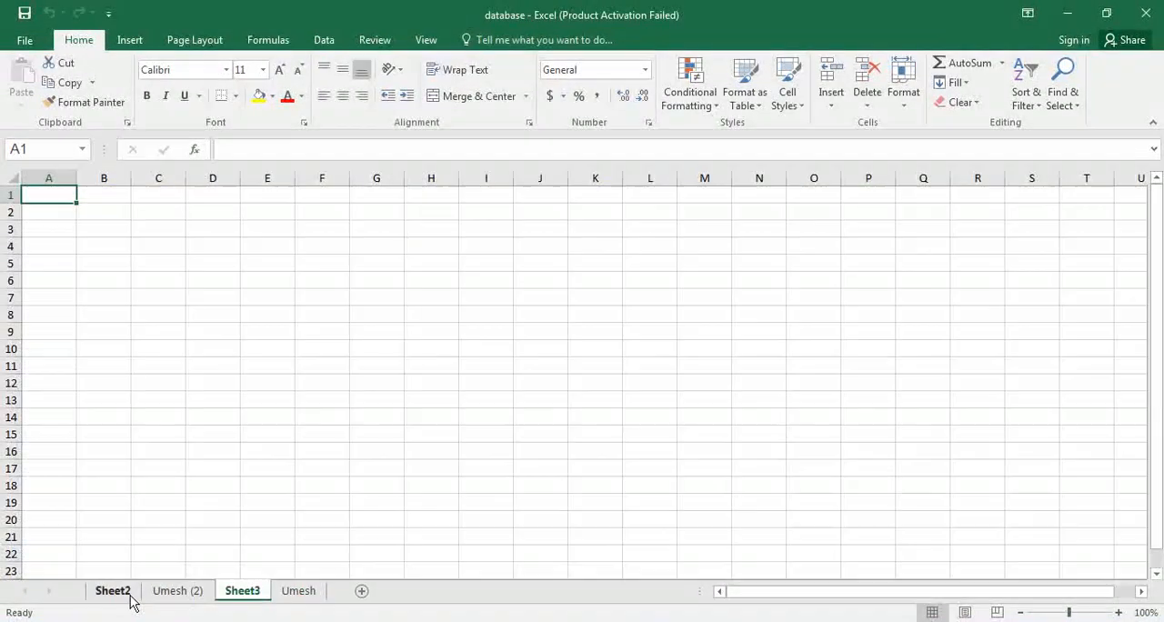
pyautogui.click(180, 593)
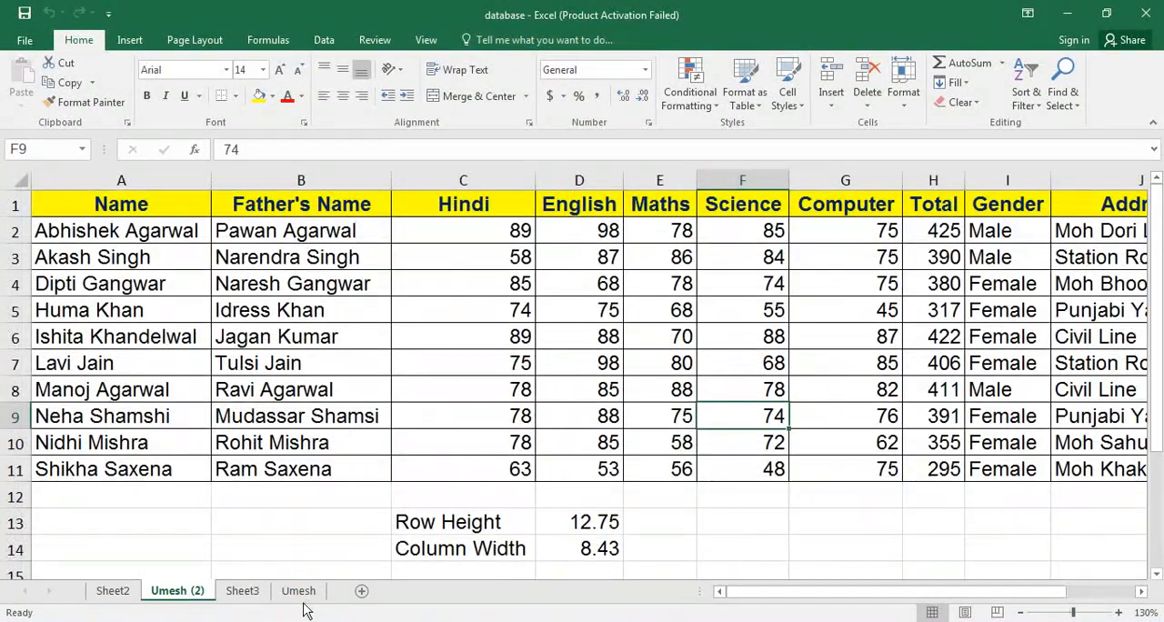
pyautogui.click(304, 593)
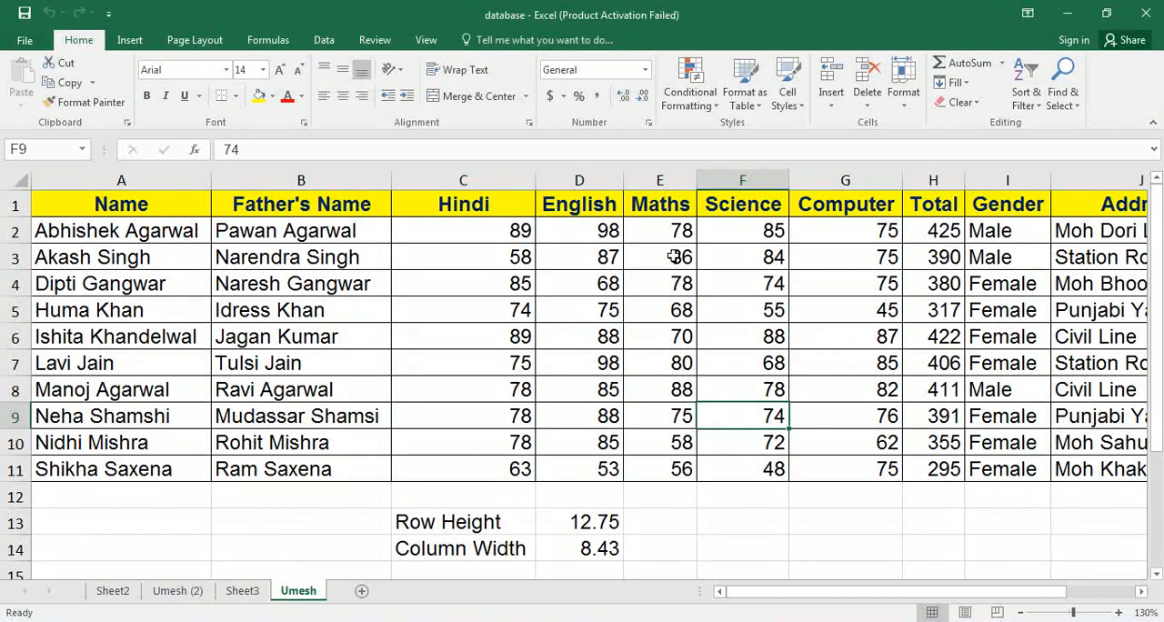
pyautogui.click(903, 102)
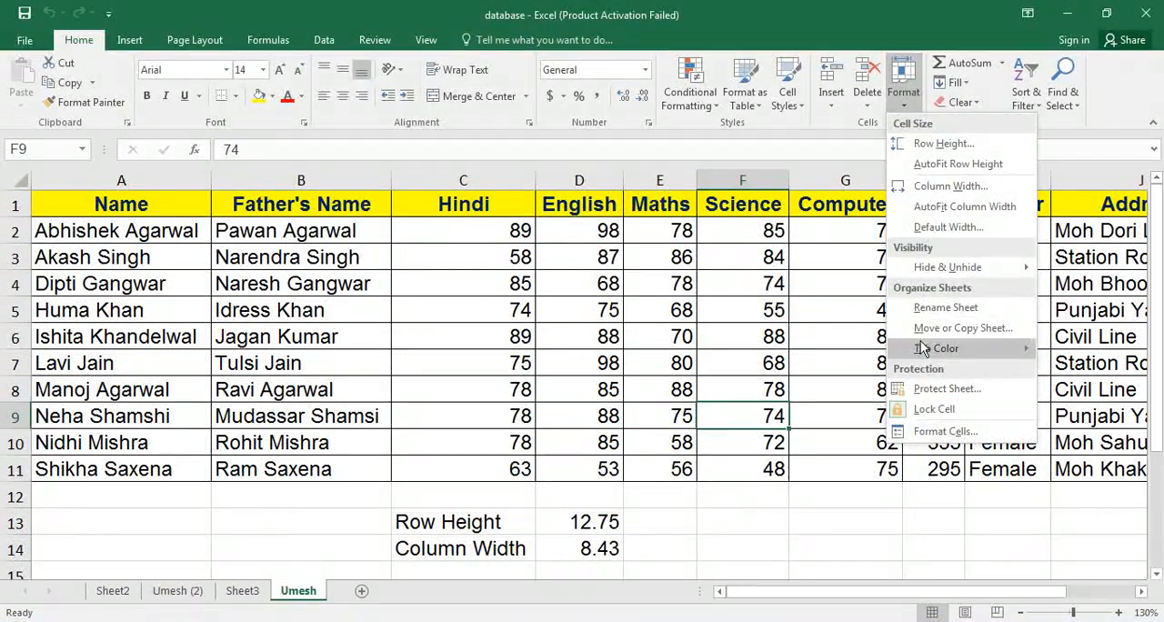
pyautogui.click(937, 329)
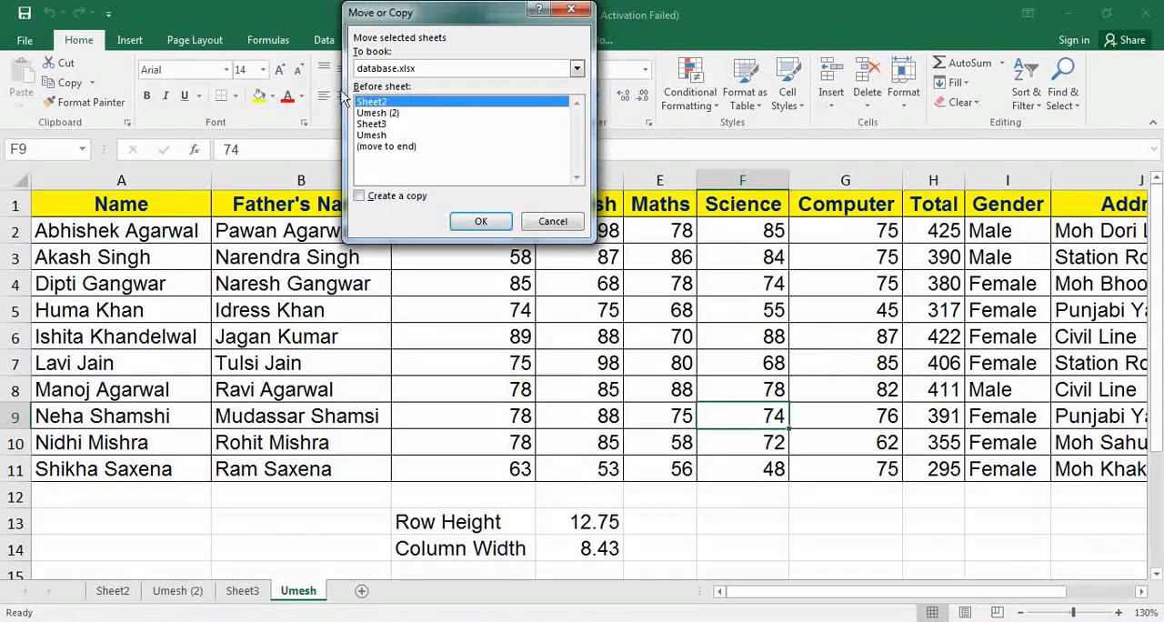
pyautogui.click(482, 221)
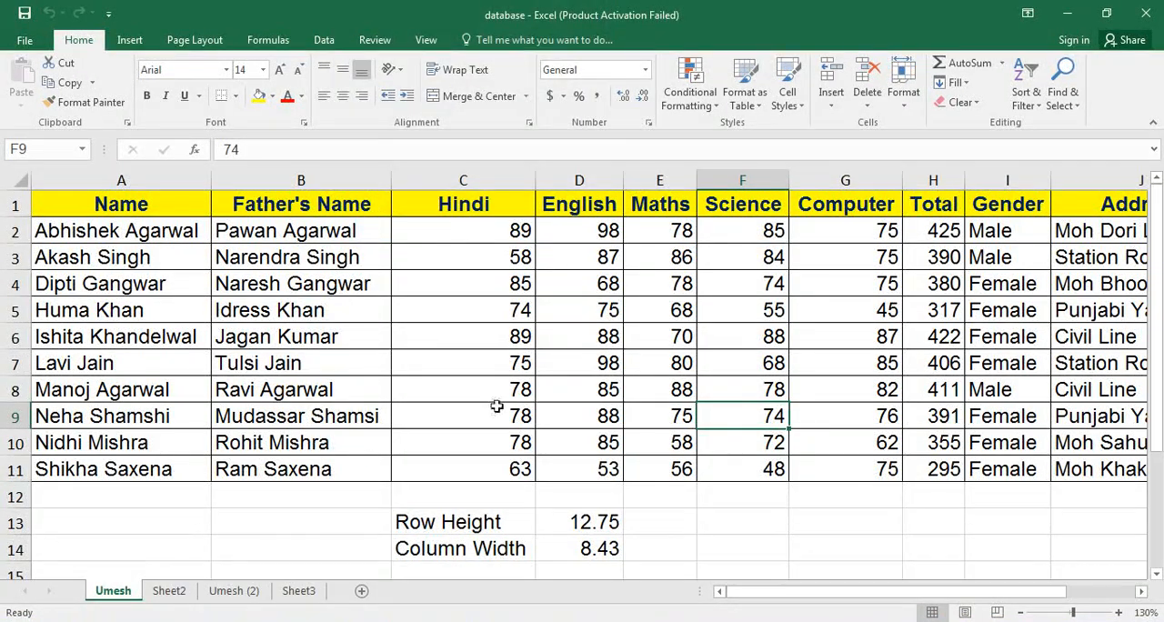
# Colour the marks sheet's tab with the dark red standard colour and check the tab from Sheet2.
pyautogui.click(496, 409)
pyautogui.click(902, 107)
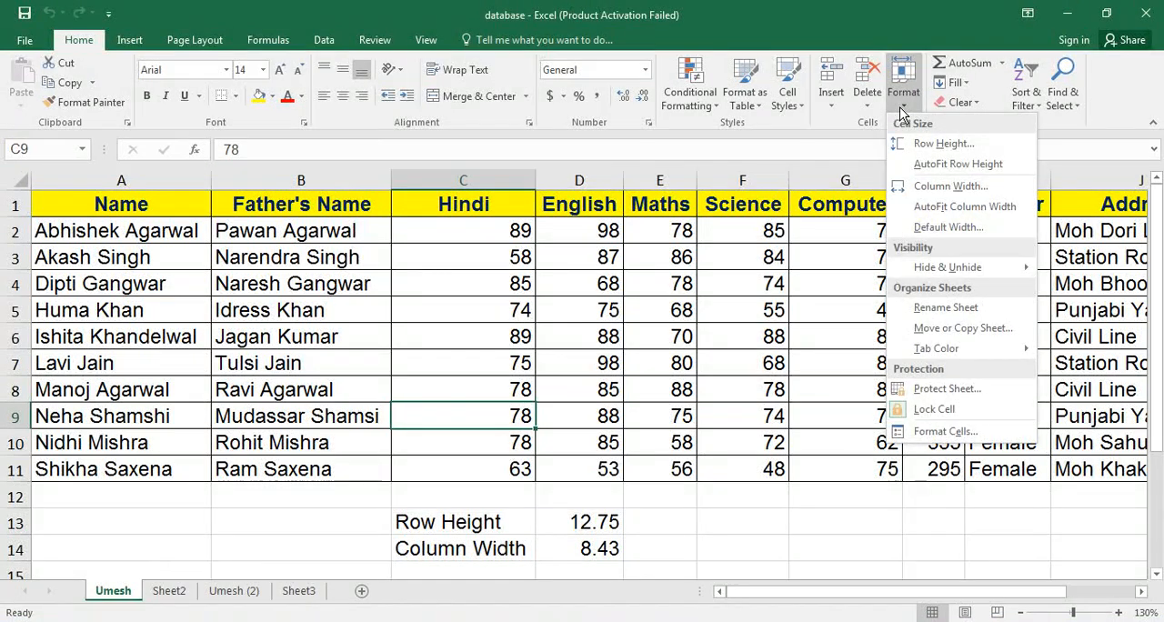
pyautogui.moveTo(947, 348)
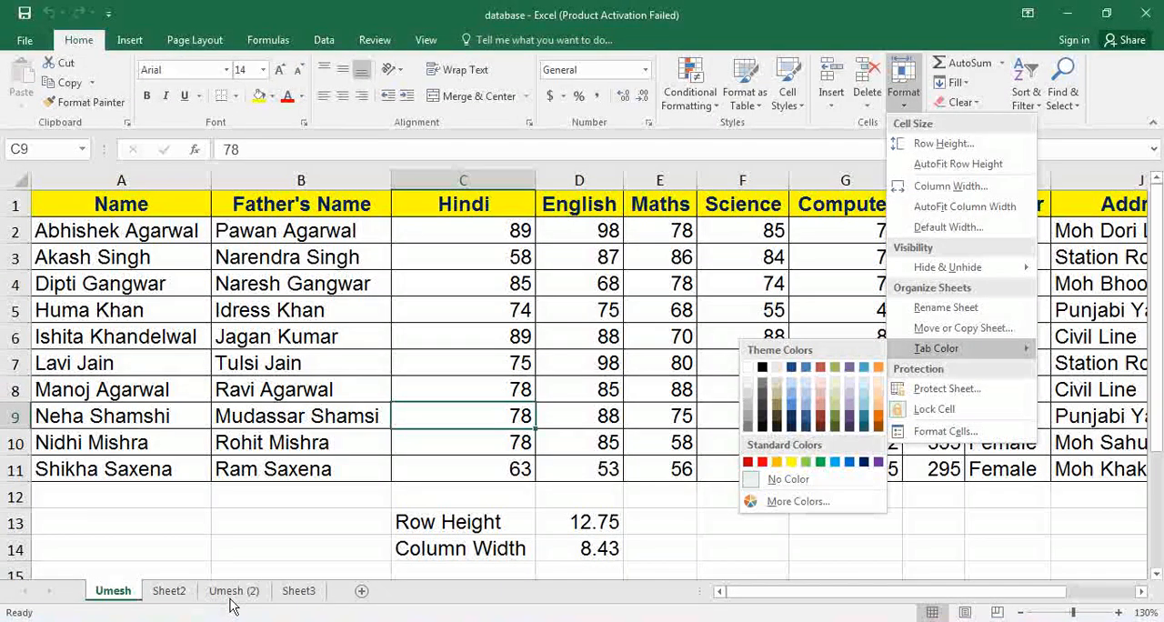
pyautogui.click(748, 461)
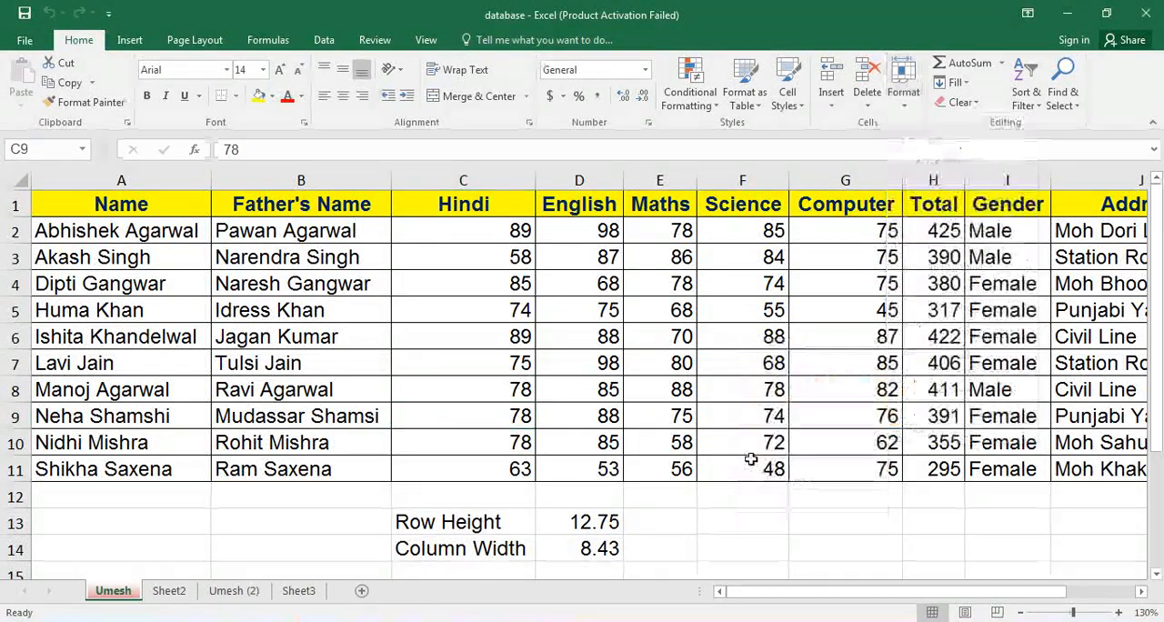
pyautogui.click(172, 593)
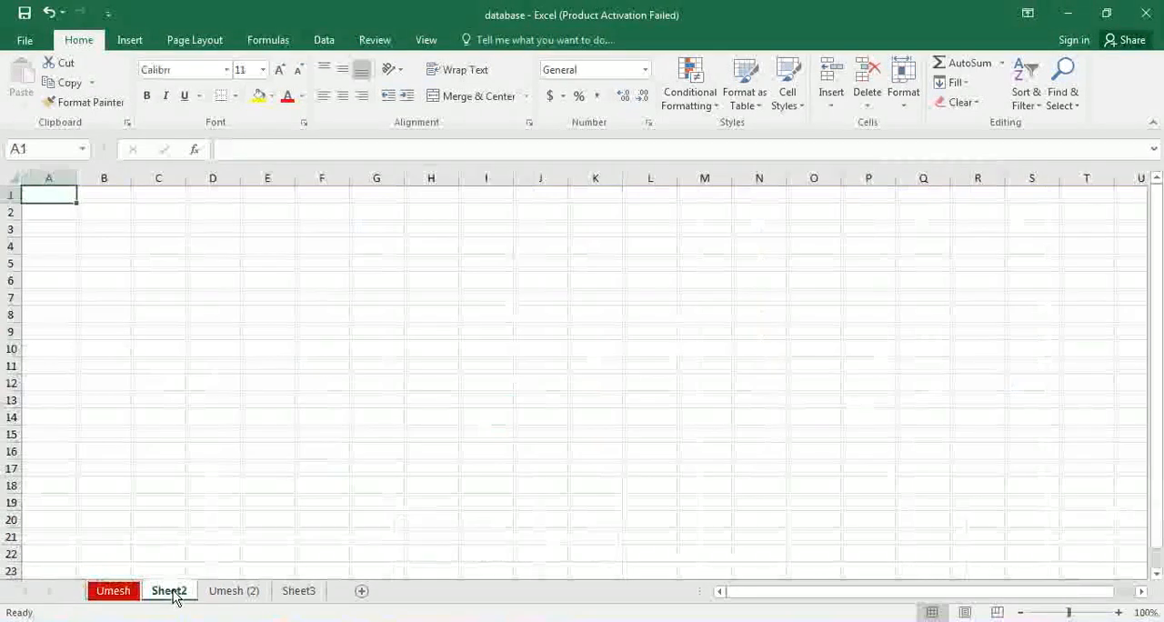
pyautogui.click(119, 593)
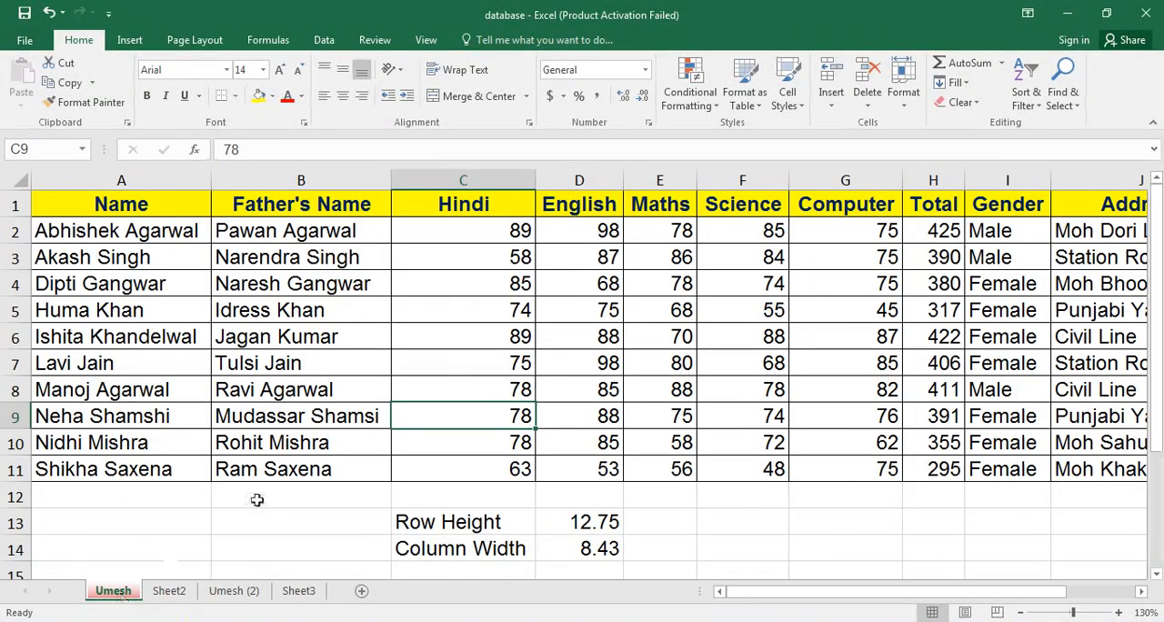
# Protect the marks sheet with a password, entering and confirming the unprotect password and keeping the default permissions.
pyautogui.click(904, 100)
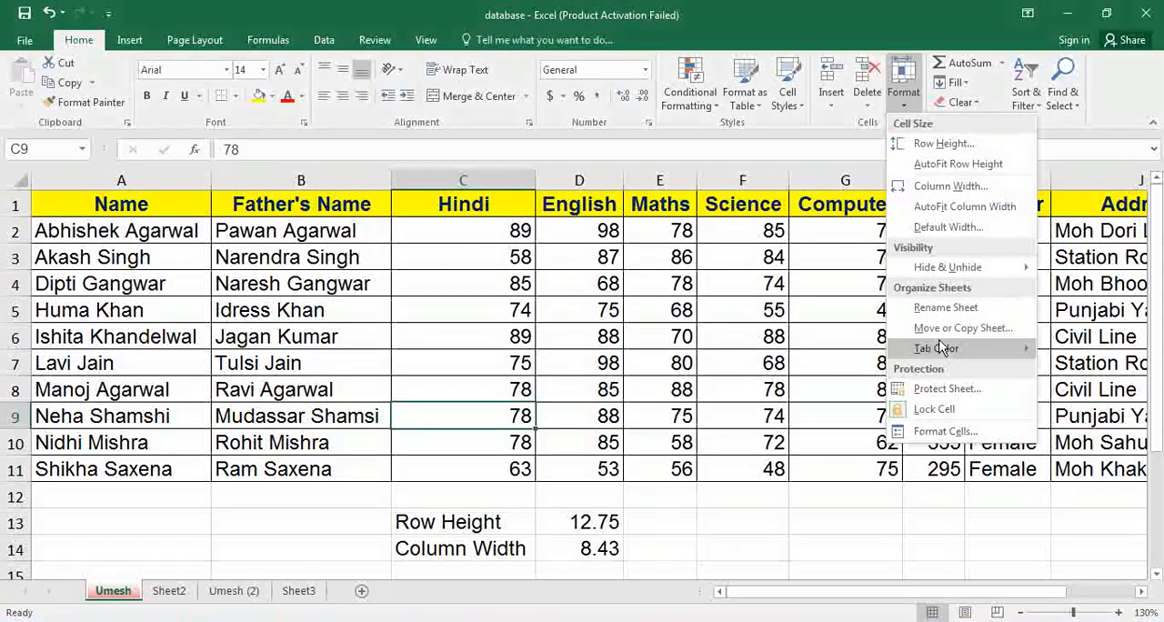
pyautogui.click(942, 389)
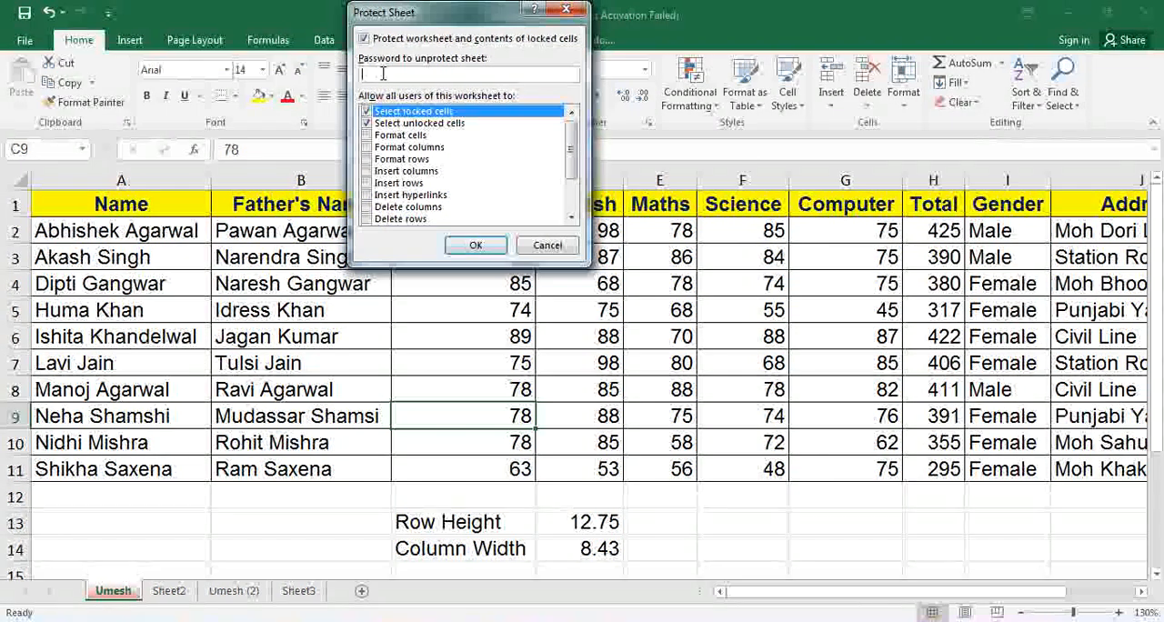
pyautogui.write('123')
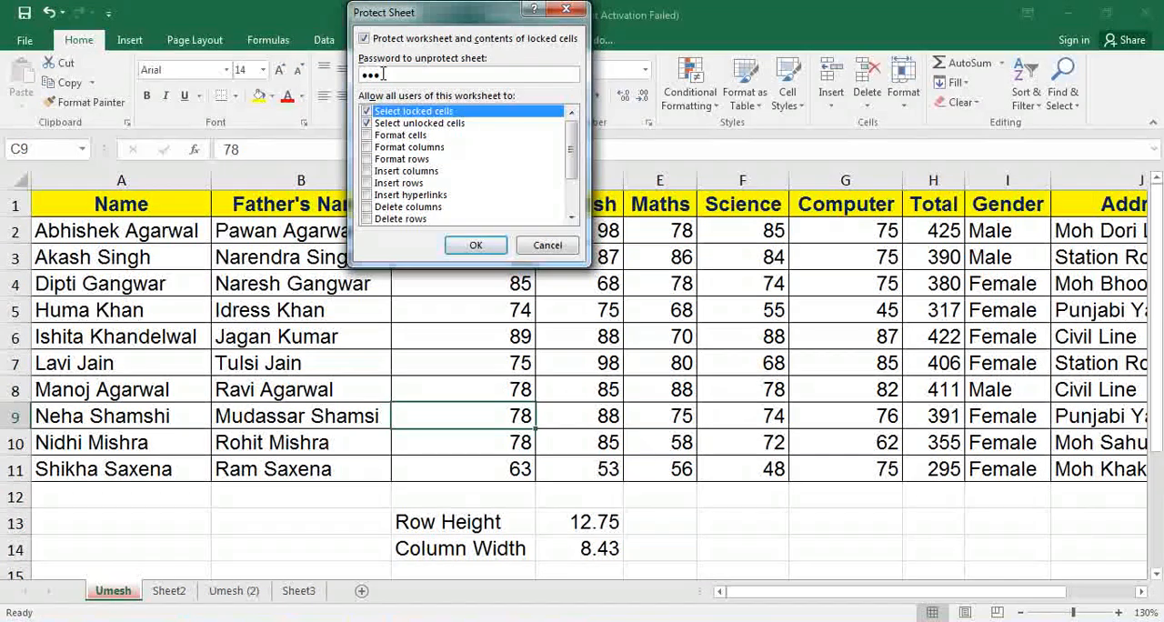
pyautogui.click(458, 247)
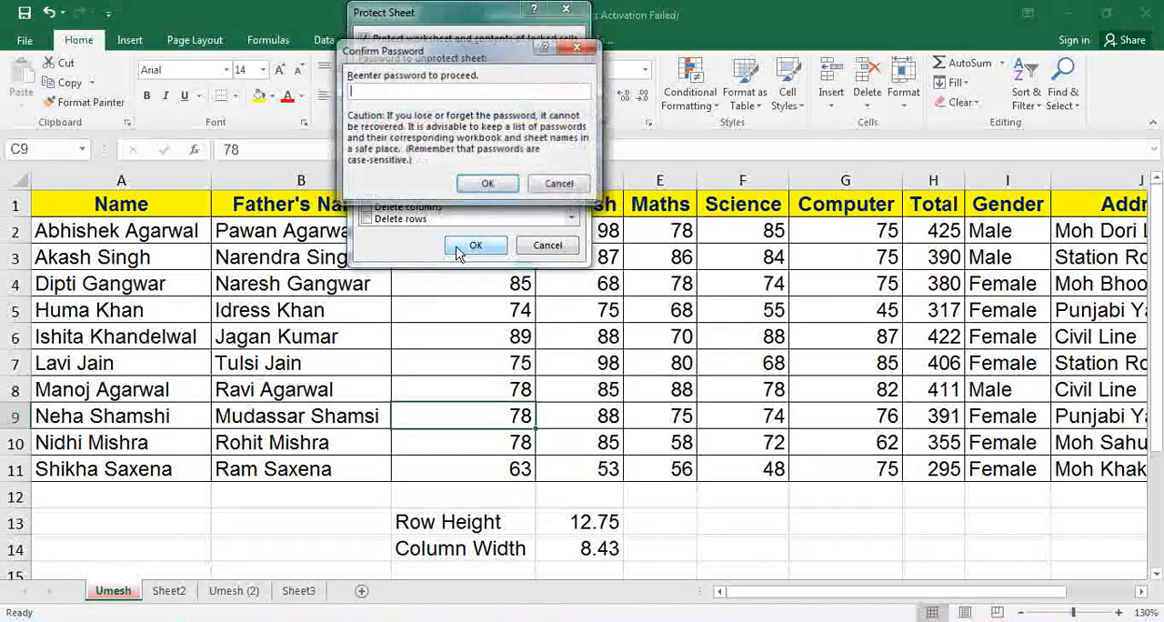
pyautogui.write('123')
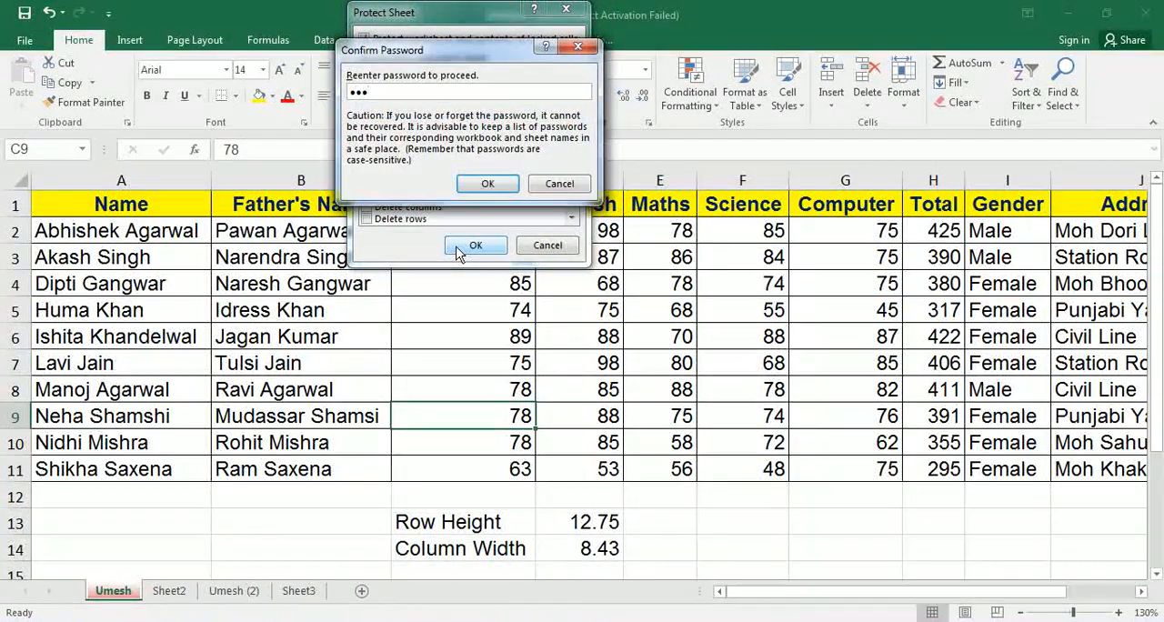
pyautogui.click(487, 183)
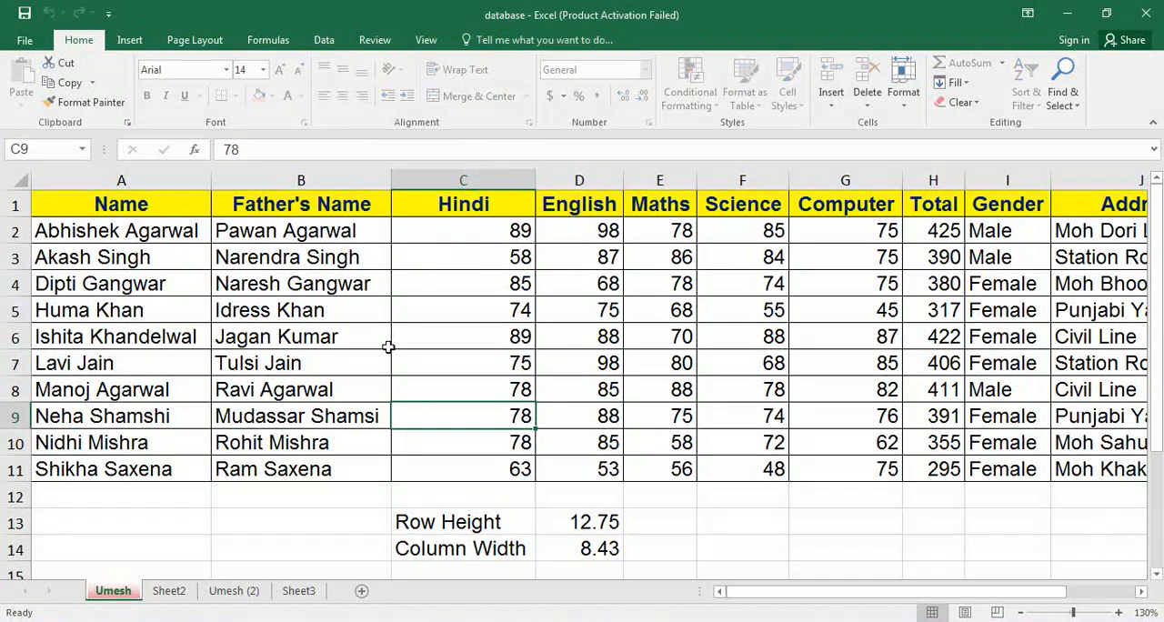
# Try to edit the Hindi mark in C3 and the English mark in D7 to test the sheet protection.
pyautogui.click(404, 259)
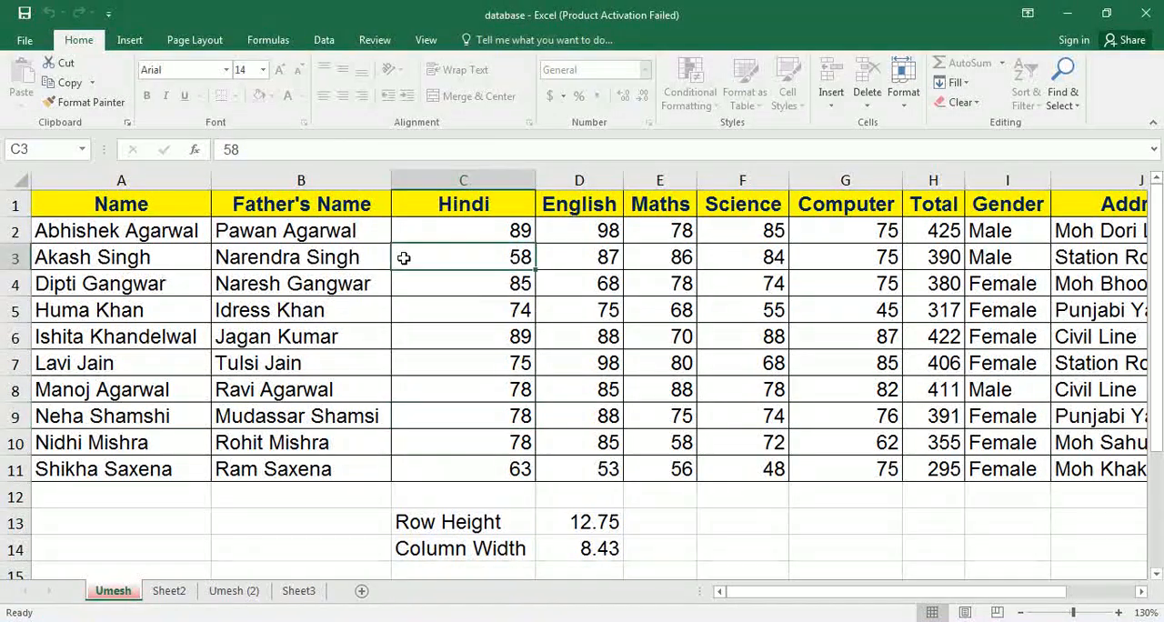
pyautogui.doubleClick(404, 259)
pyautogui.press('Return')
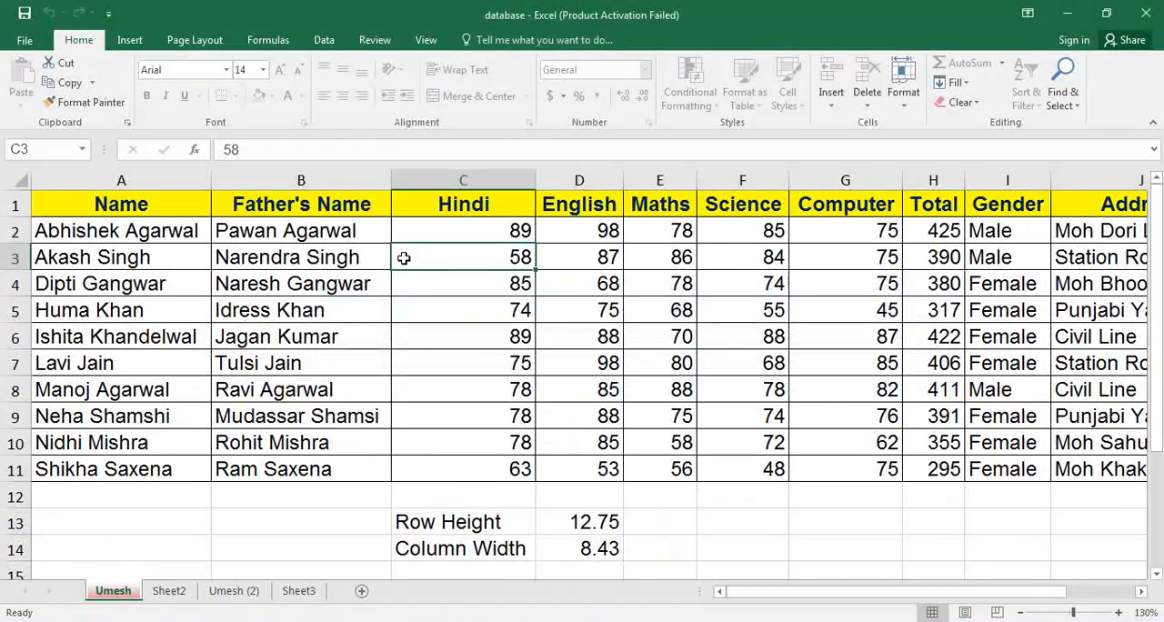
pyautogui.click(592, 361)
pyautogui.doubleClick(592, 362)
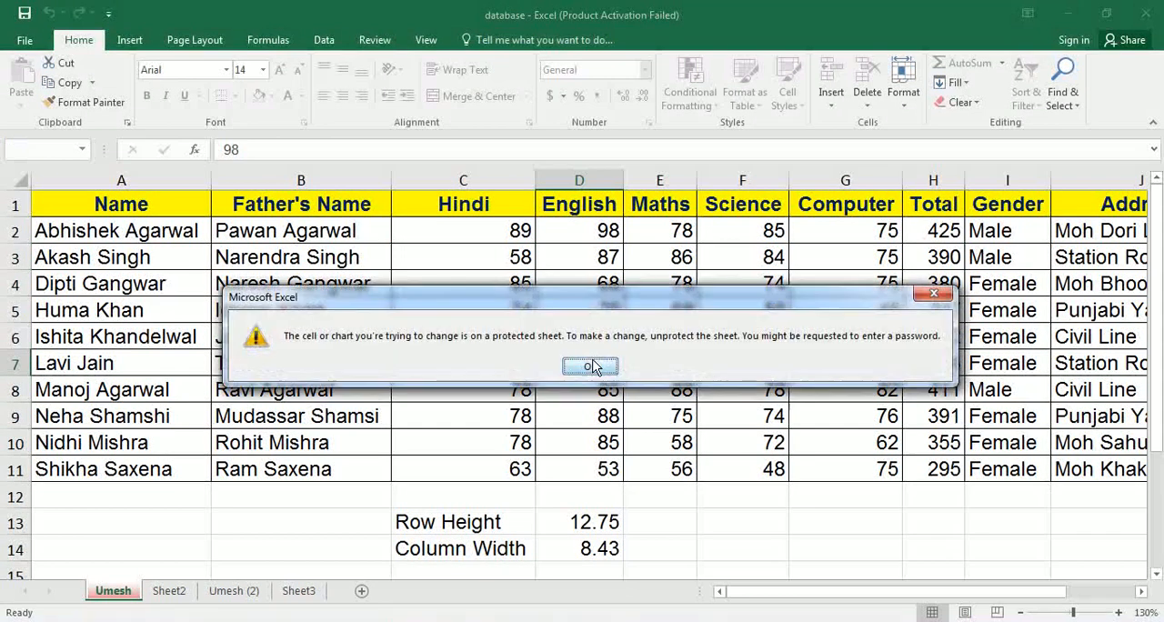
pyautogui.click(590, 366)
# Unprotect the marks sheet by entering its password.
pyautogui.click(903, 82)
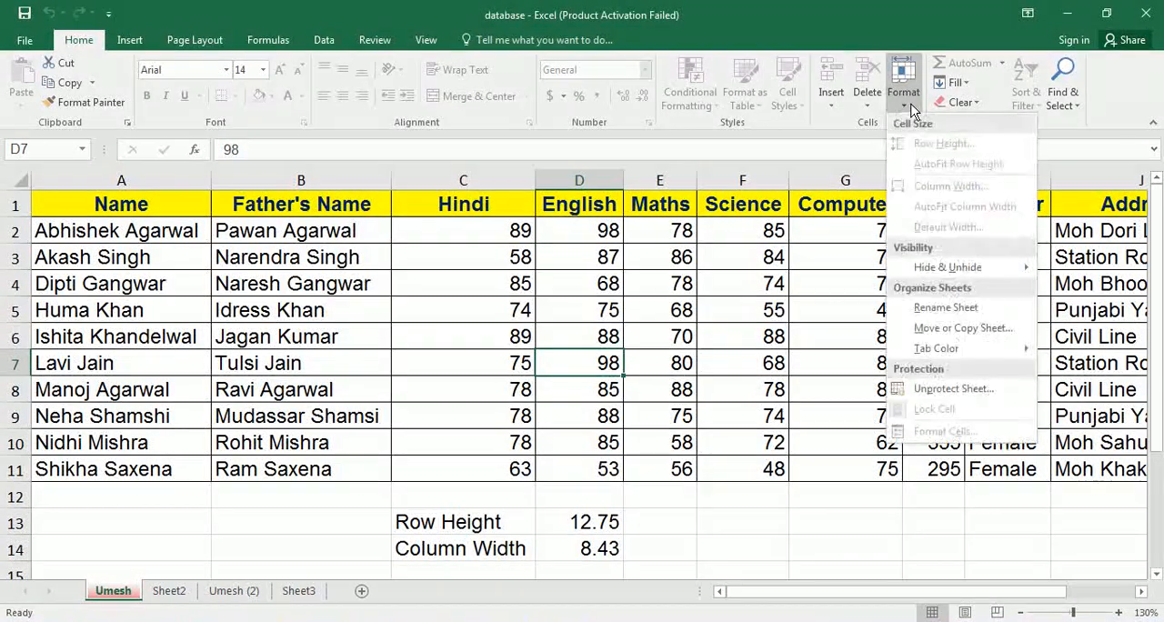
pyautogui.click(937, 388)
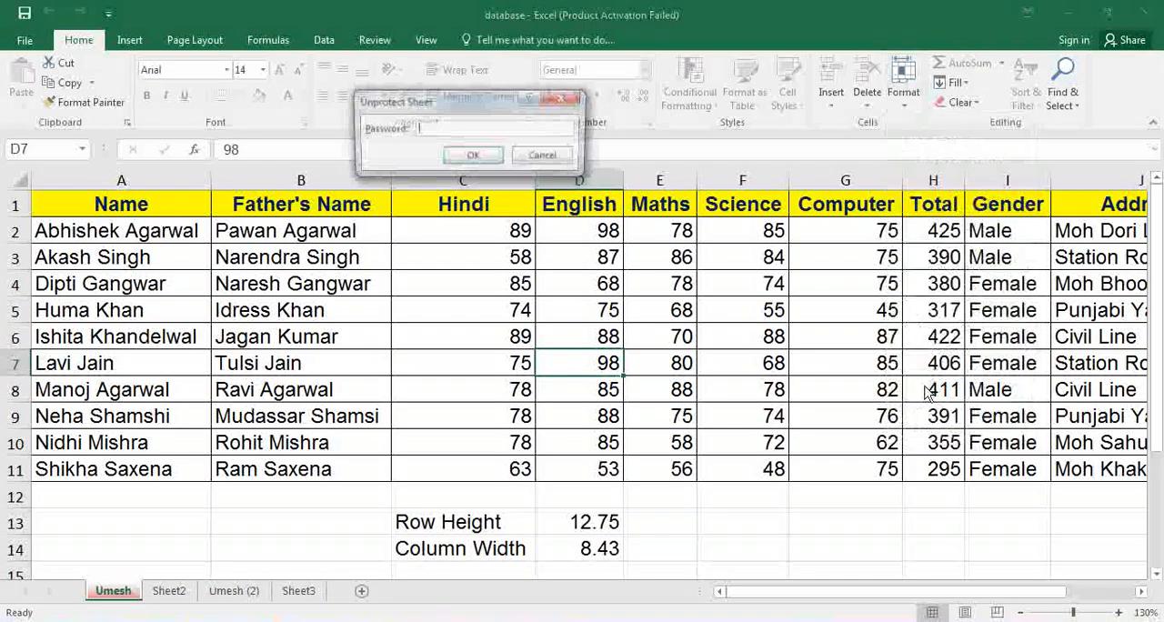
pyautogui.write('1')
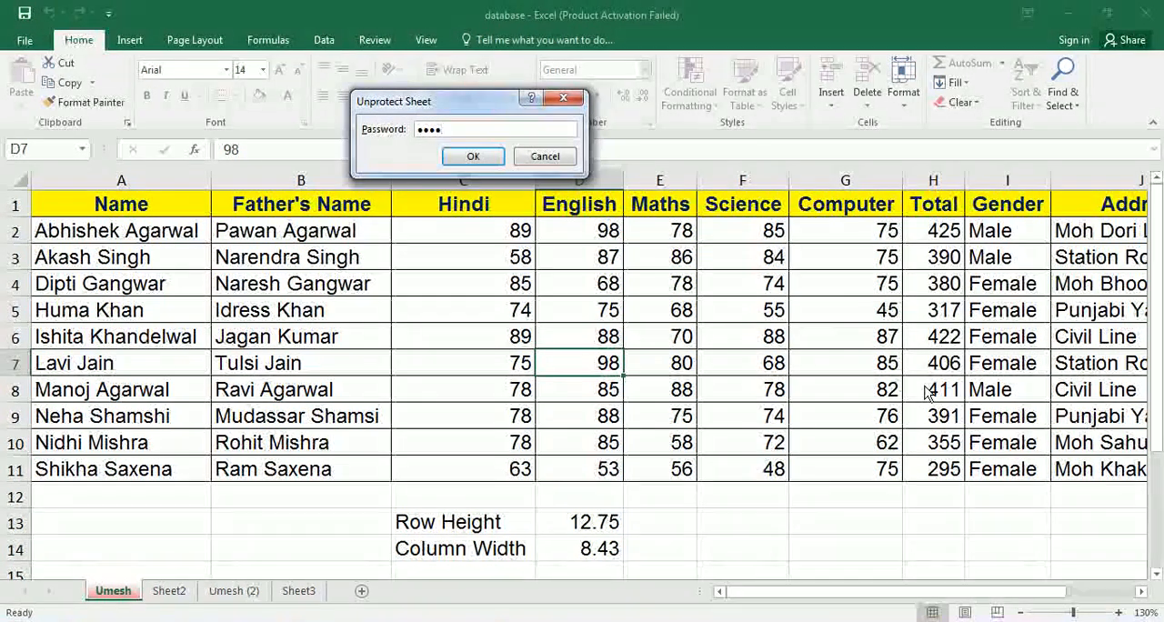
pyautogui.press('Return')
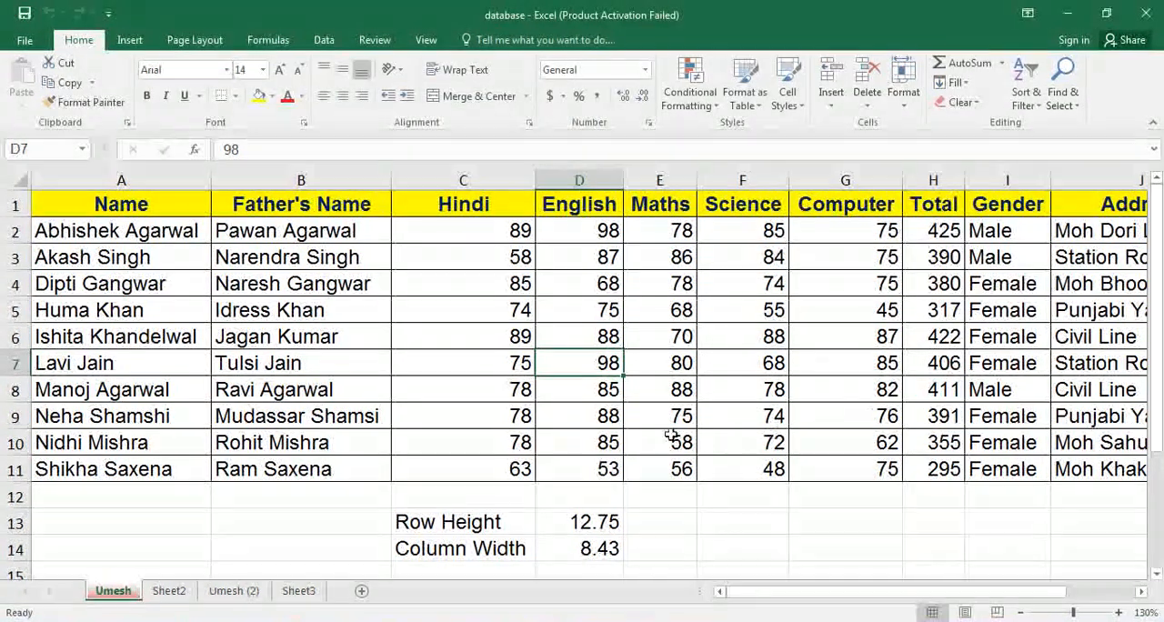
# Change the Hindi mark in cell C5 to 98.
pyautogui.click(452, 316)
pyautogui.write('98')
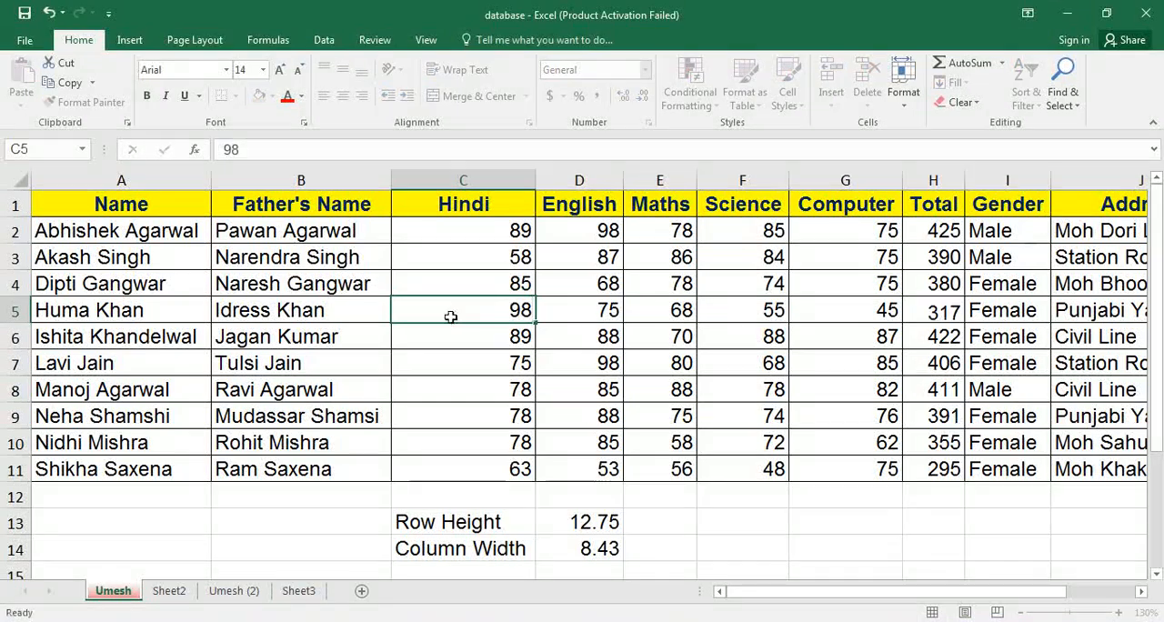
pyautogui.press('Tab')
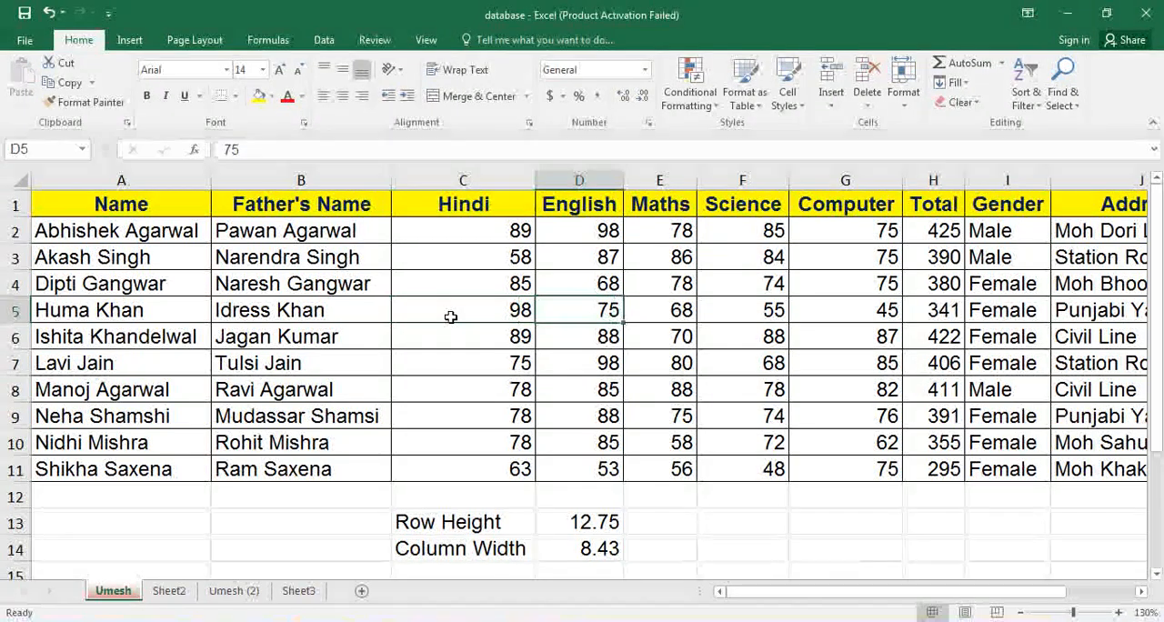
# Turn off Lock Cell for cell D5 and for the Hindi marks in C2:C11.
pyautogui.click(903, 84)
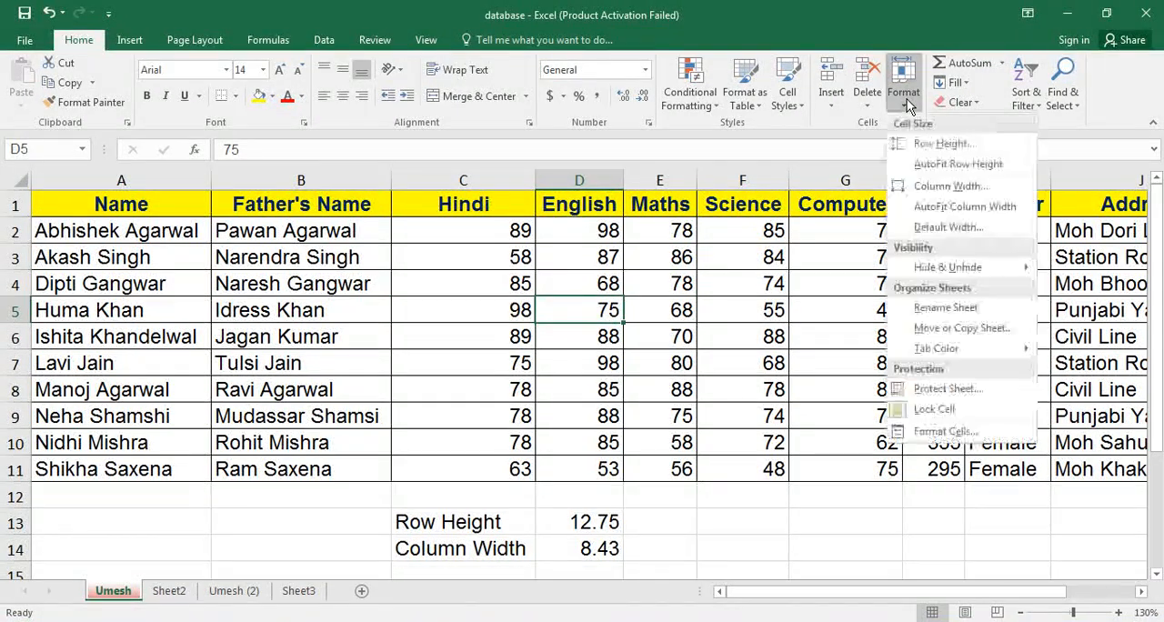
pyautogui.click(934, 410)
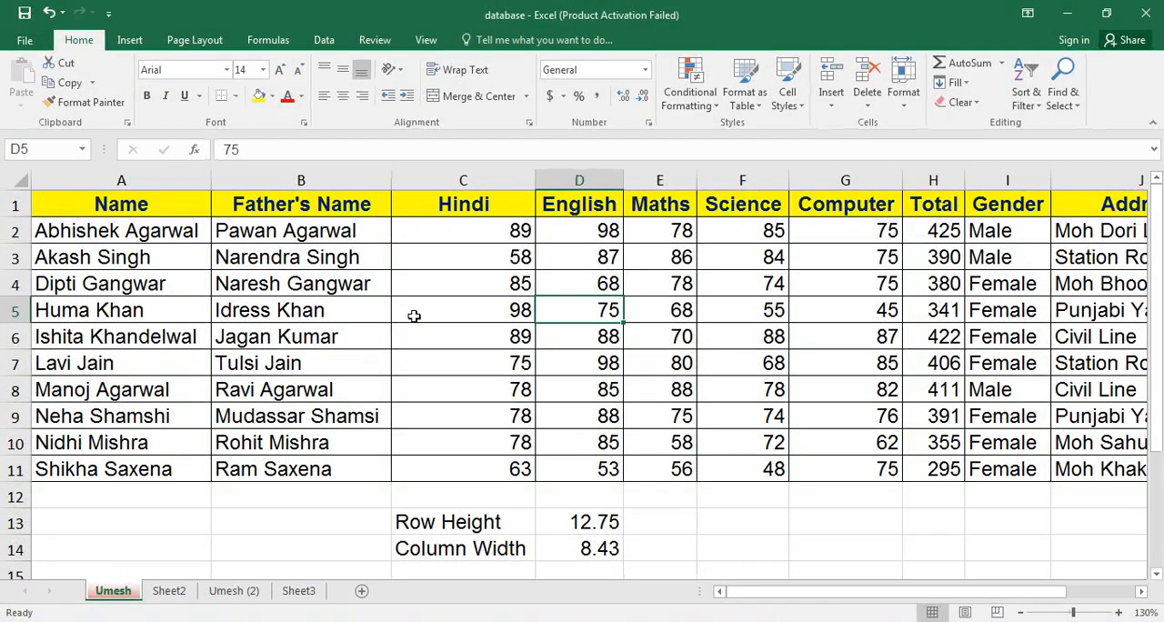
pyautogui.click(492, 234)
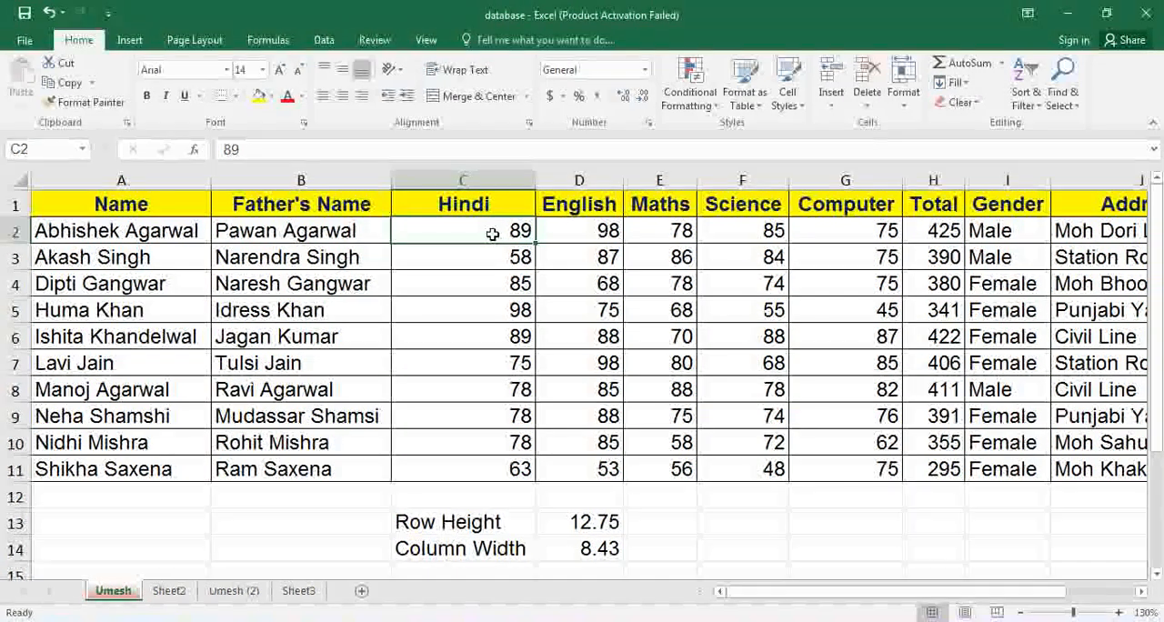
pyautogui.moveTo(492, 238); pyautogui.dragTo(492, 461)
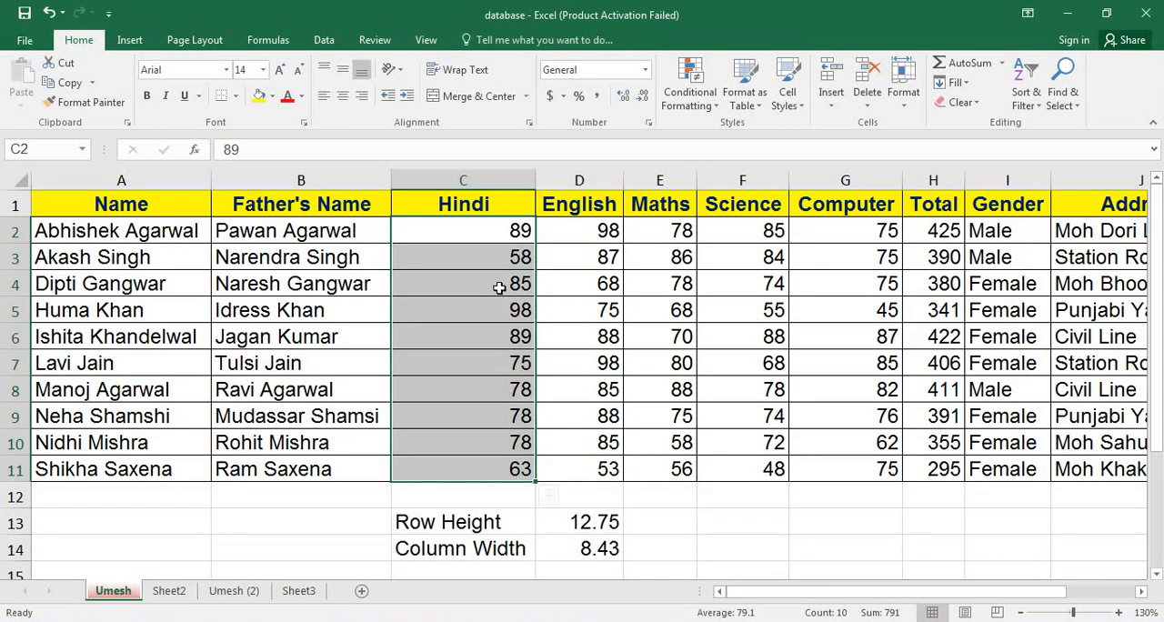
pyautogui.click(905, 109)
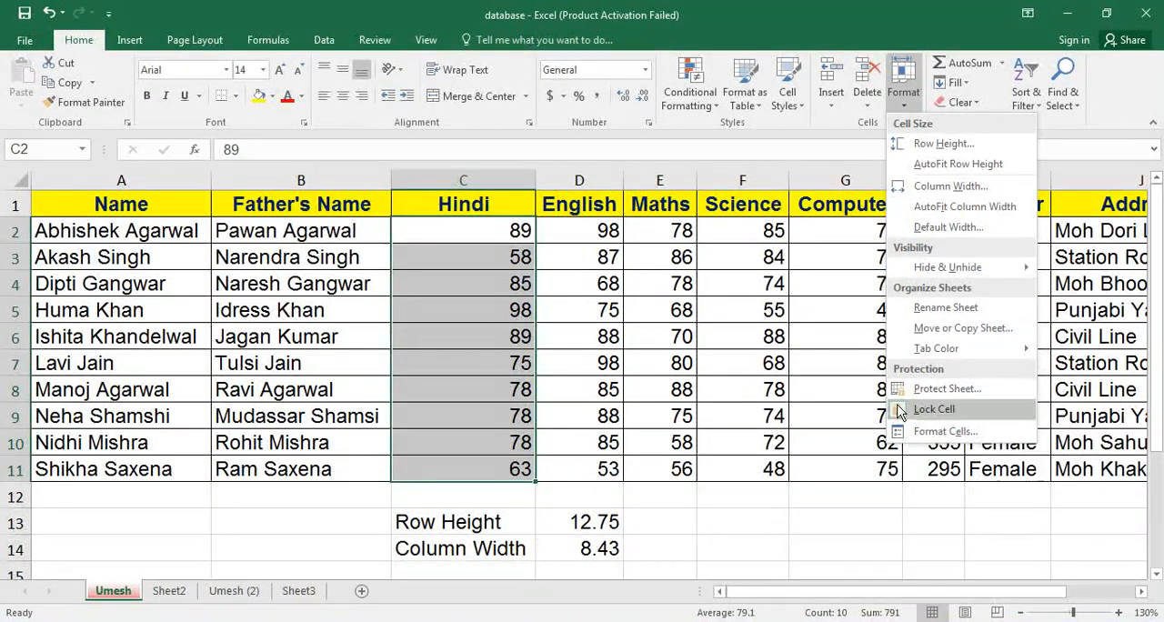
pyautogui.click(921, 410)
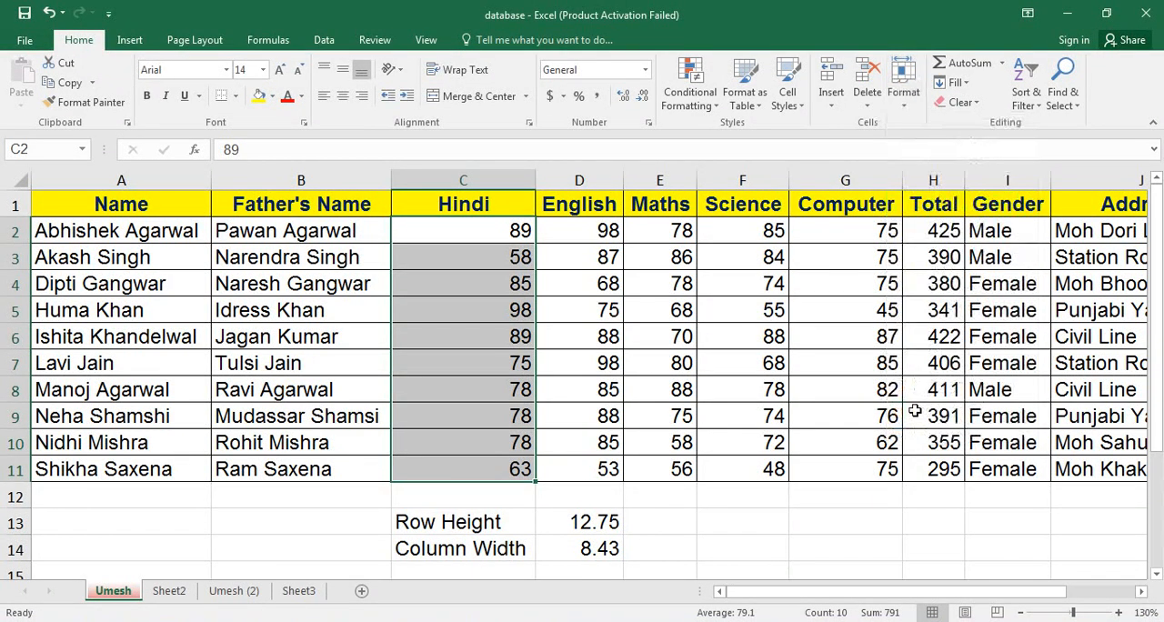
pyautogui.click(903, 111)
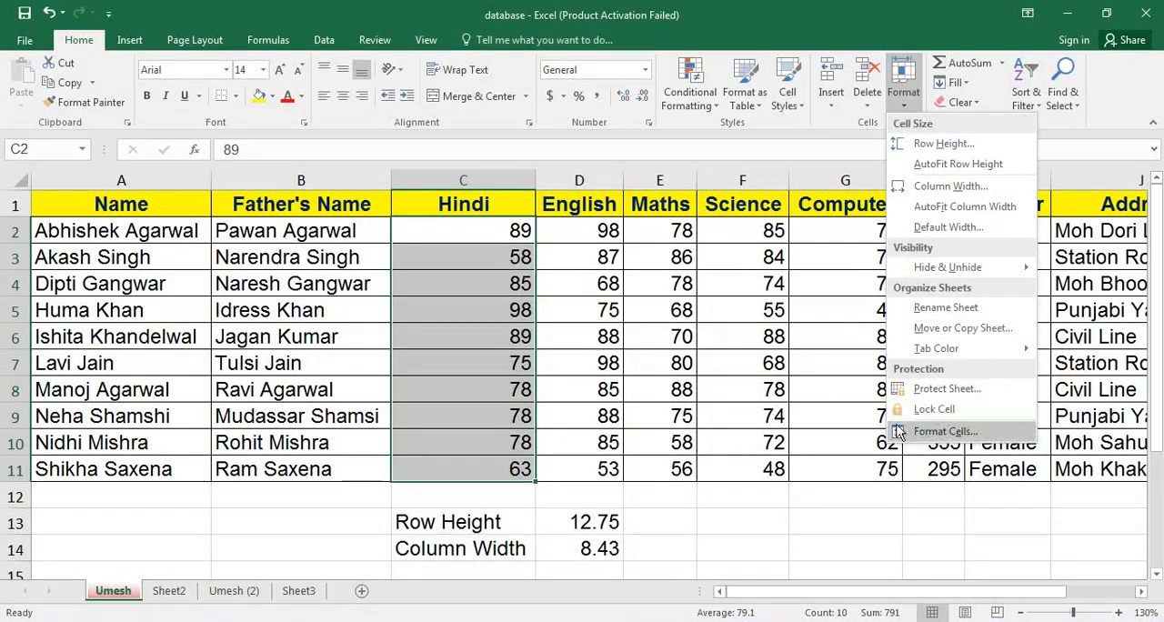
pyautogui.click(698, 371)
# Protect the marks sheet again with the Hindi marks unlocked, entering and confirming the unprotect password.
pyautogui.click(566, 231)
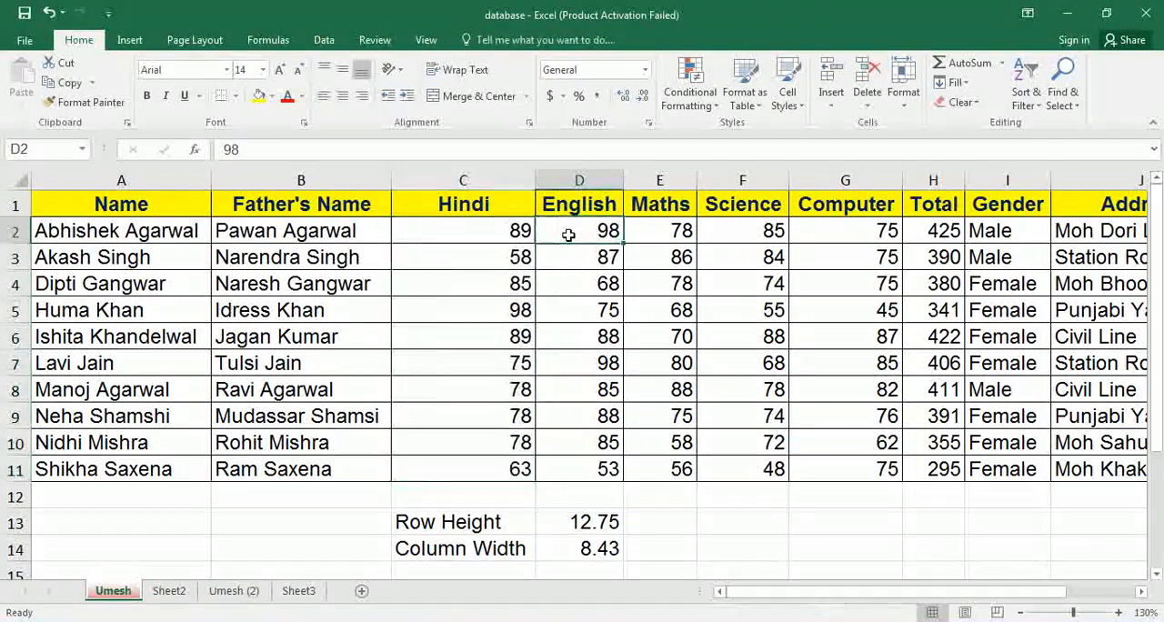
pyautogui.click(906, 99)
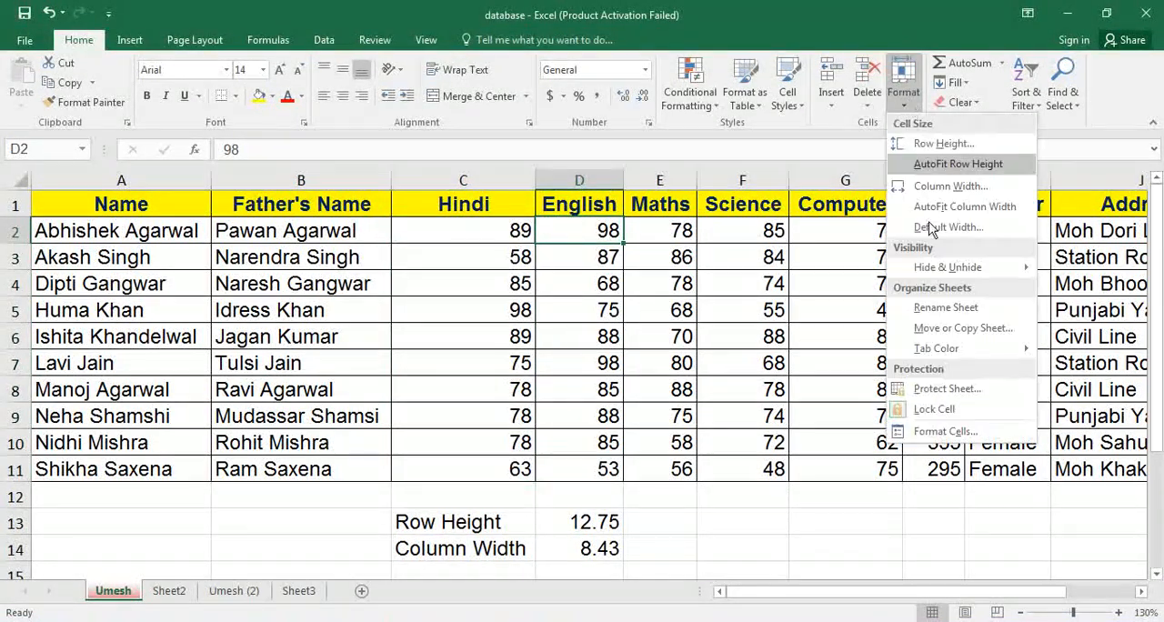
pyautogui.click(946, 388)
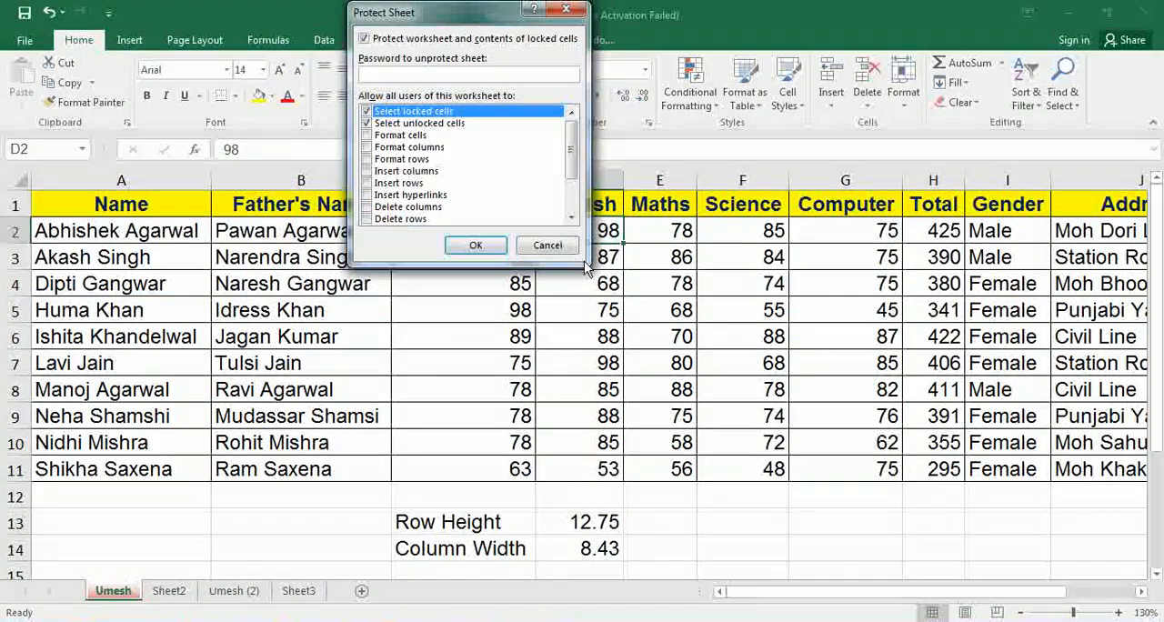
pyautogui.write('•••')
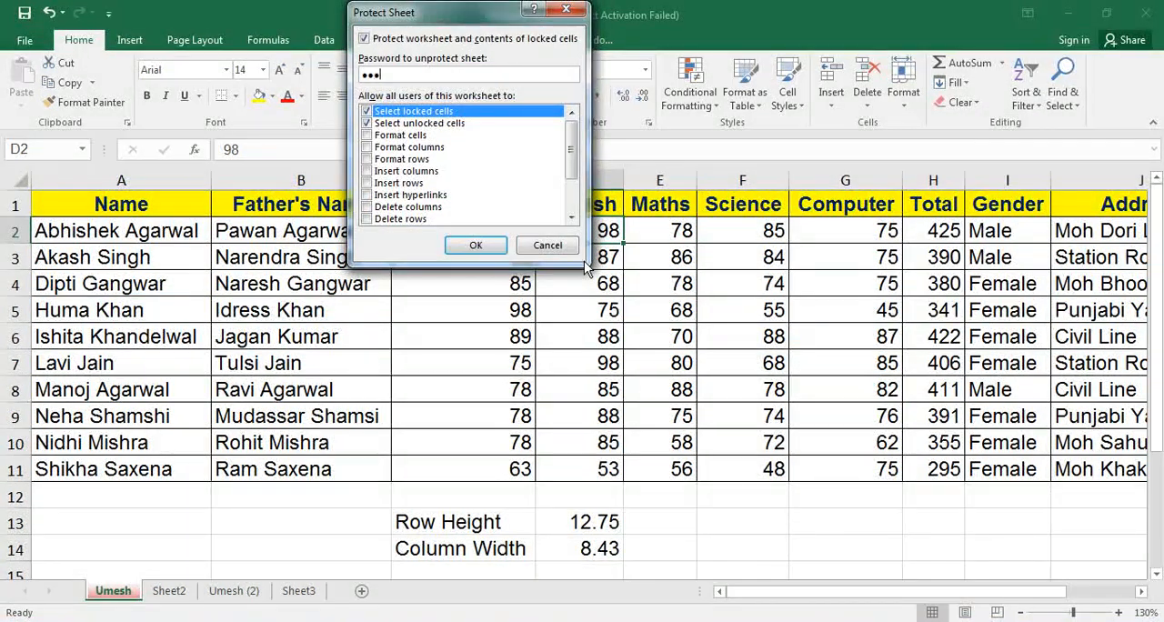
pyautogui.click(474, 246)
pyautogui.write('•')
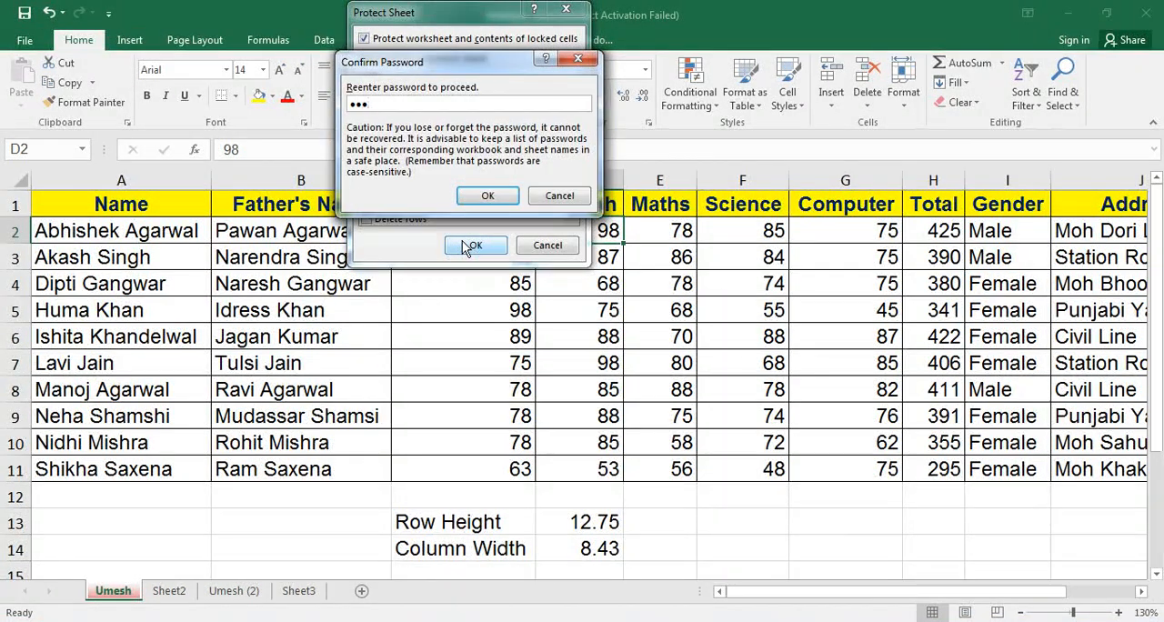
pyautogui.write('••')
pyautogui.click(482, 194)
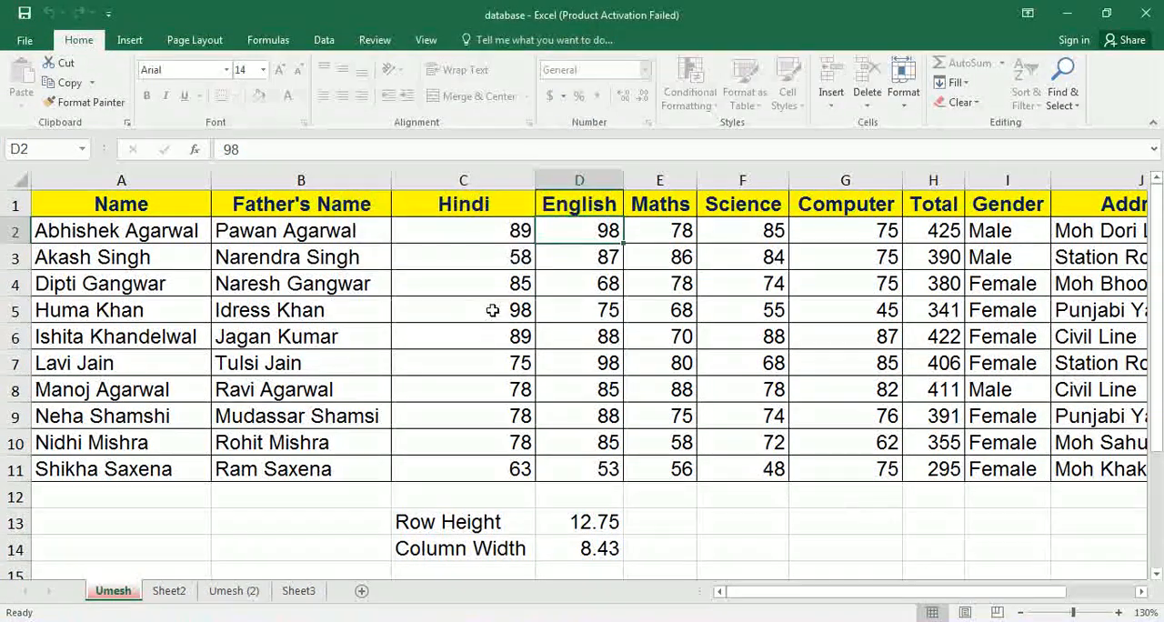
# Try to edit the locked father's name cell B4 on the protected sheet.
pyautogui.click(307, 282)
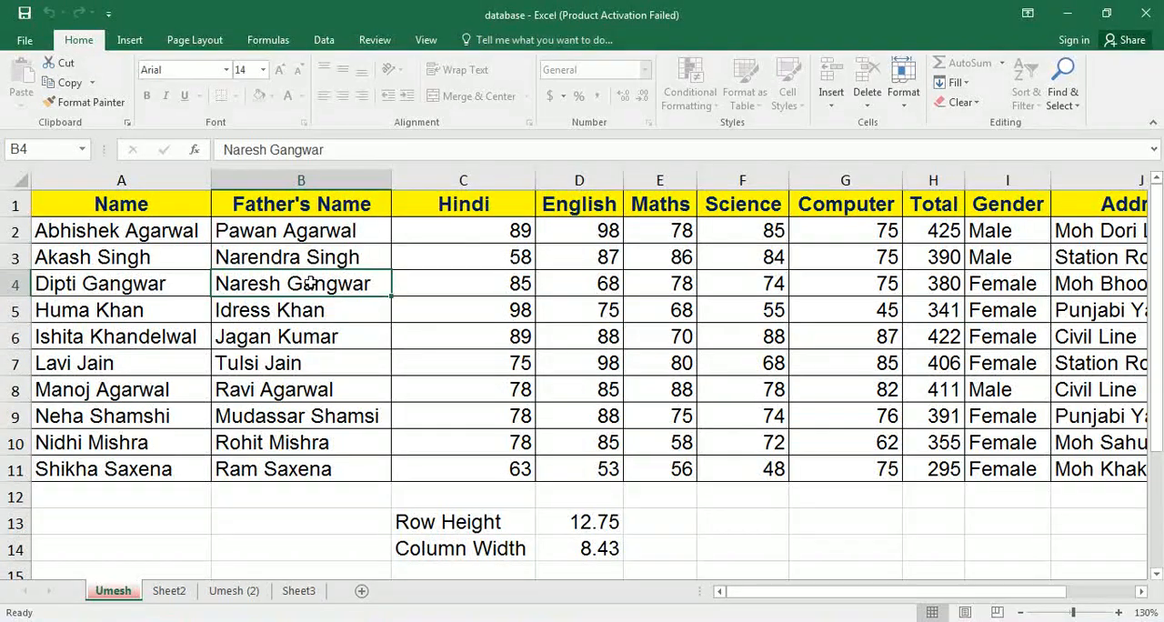
pyautogui.doubleClick(312, 287)
pyautogui.press('Return')
# Change the unlocked Hindi marks on the protected sheet to 8555 in cell C3 and 9888 in cell C4.
pyautogui.click(475, 262)
pyautogui.write('85')
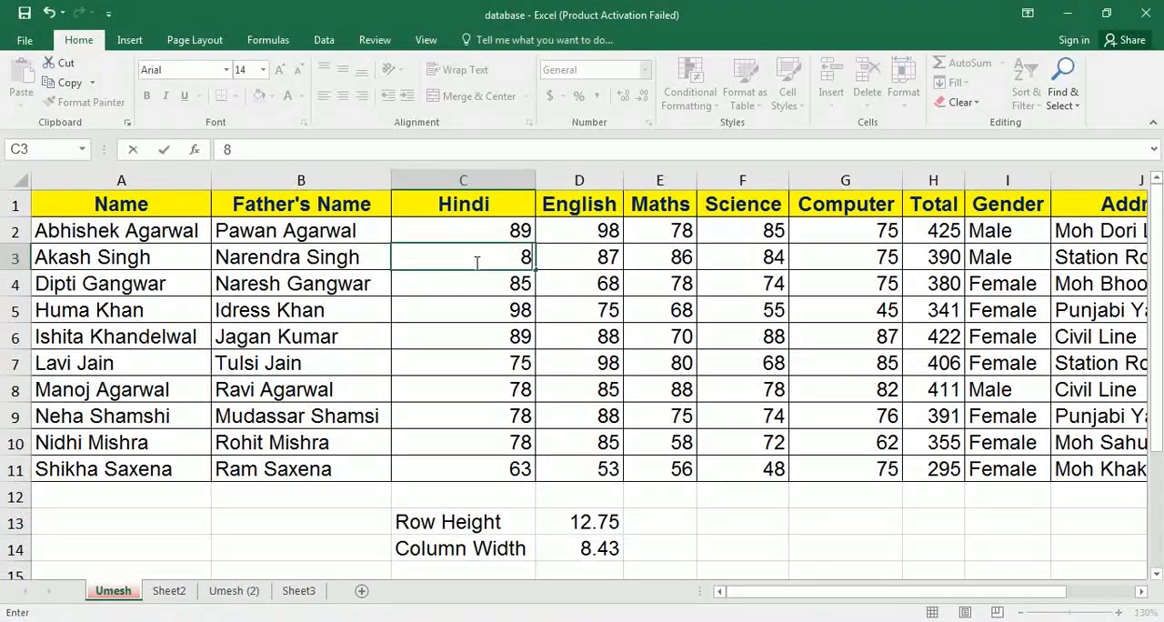
pyautogui.write('55')
pyautogui.press('Return')
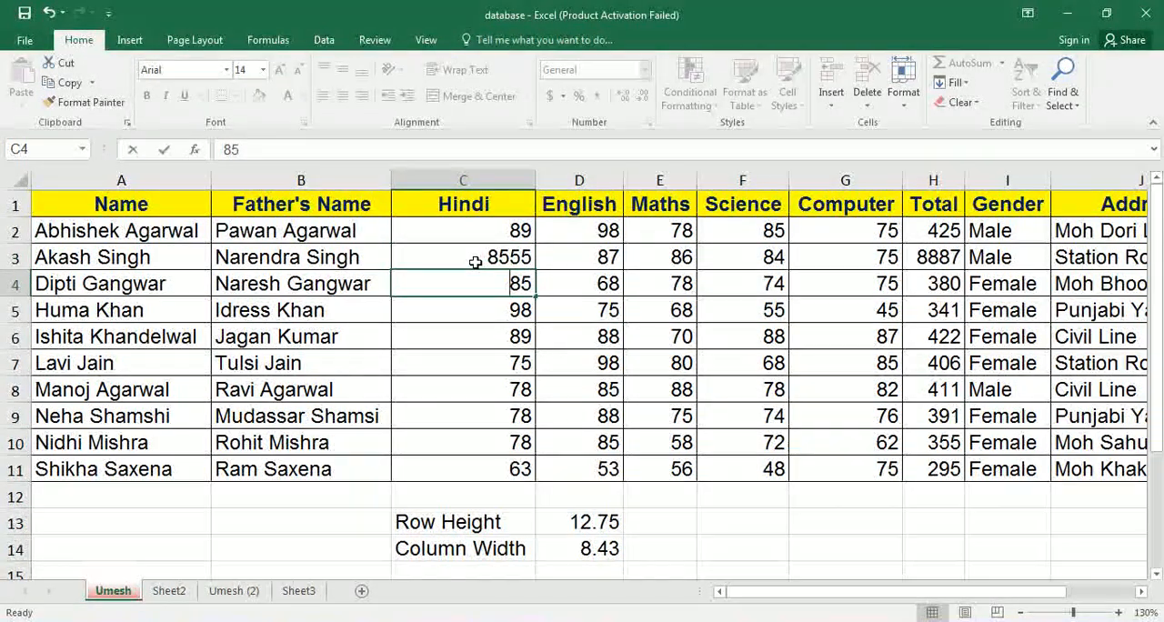
pyautogui.write('9888')
pyautogui.press('Return')
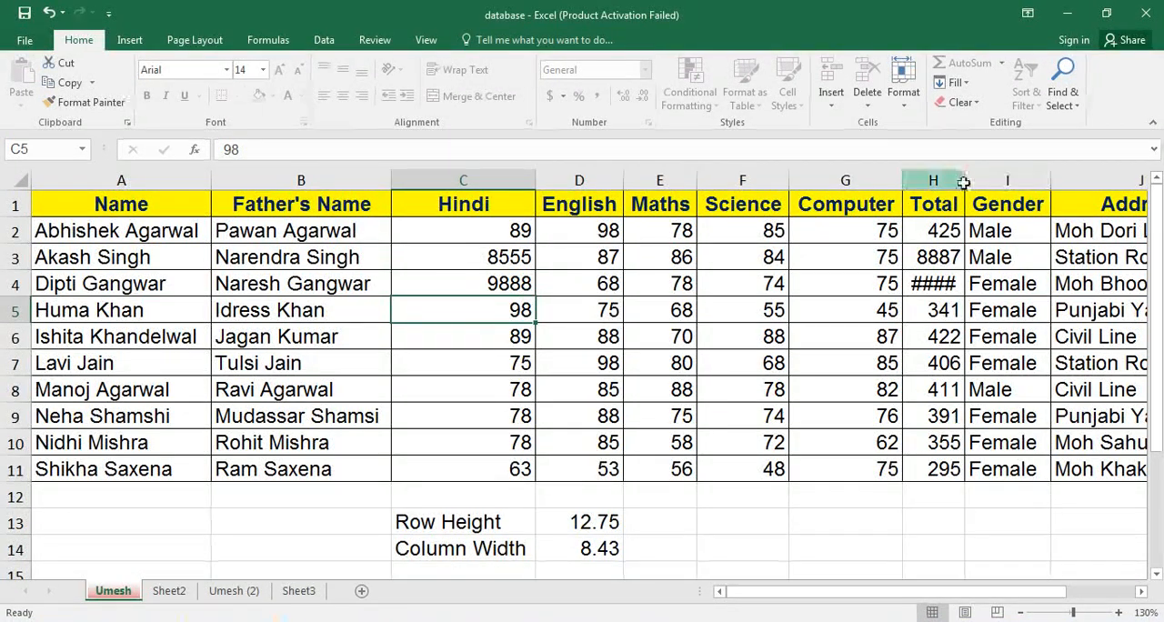
pyautogui.click(962, 180)
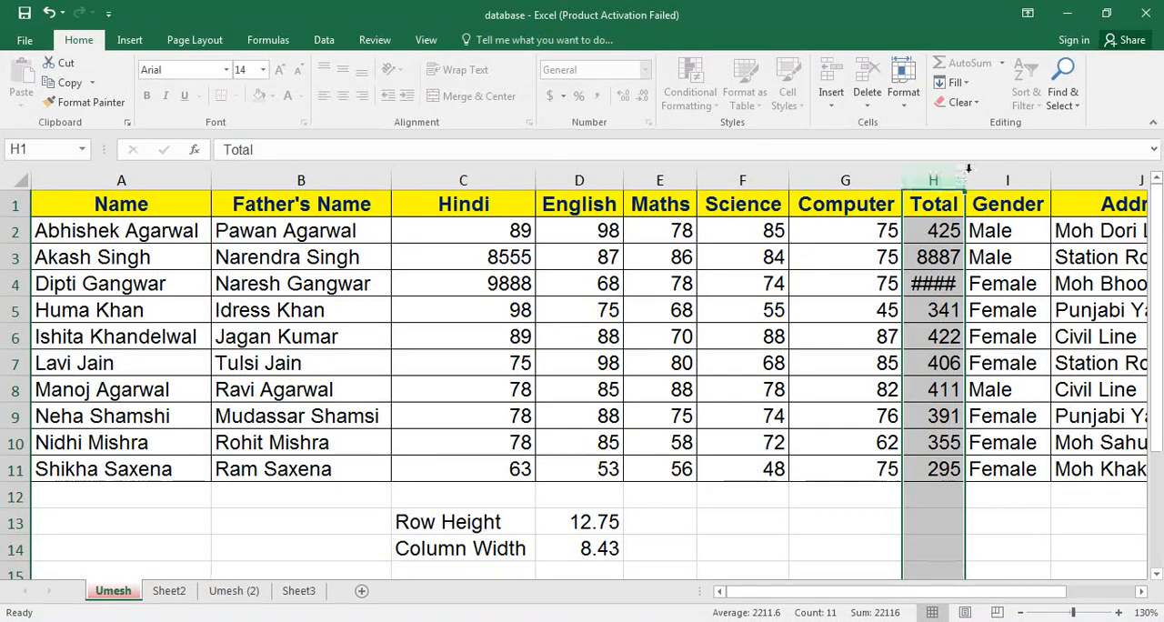
pyautogui.click(971, 180)
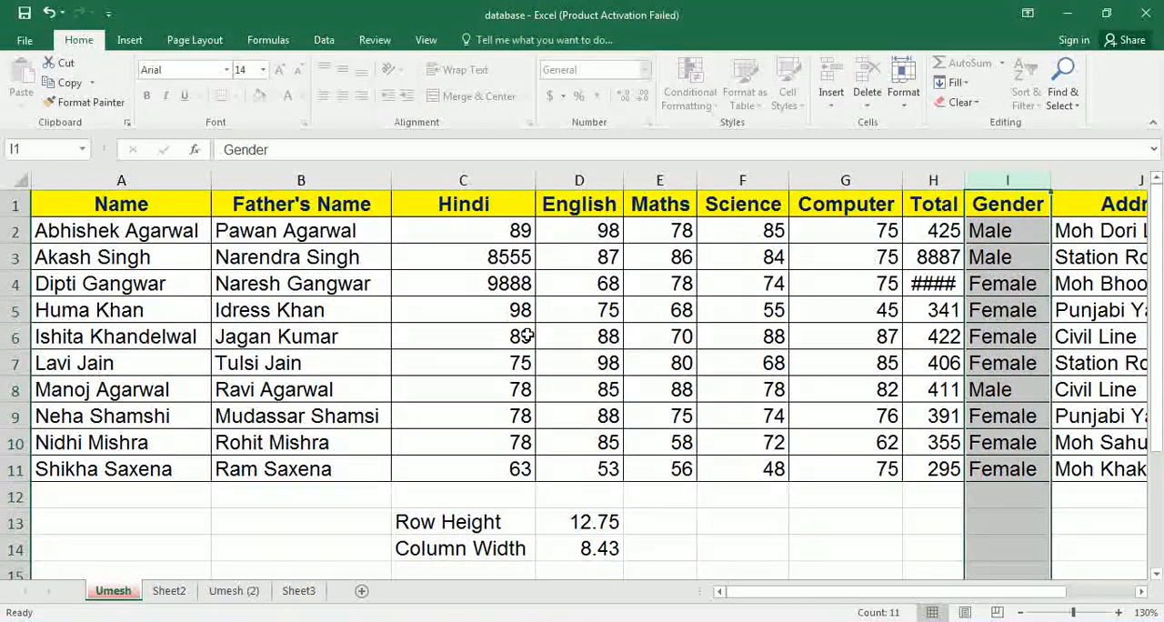
# Unprotect the marks sheet by entering the sheet password.
pyautogui.click(486, 292)
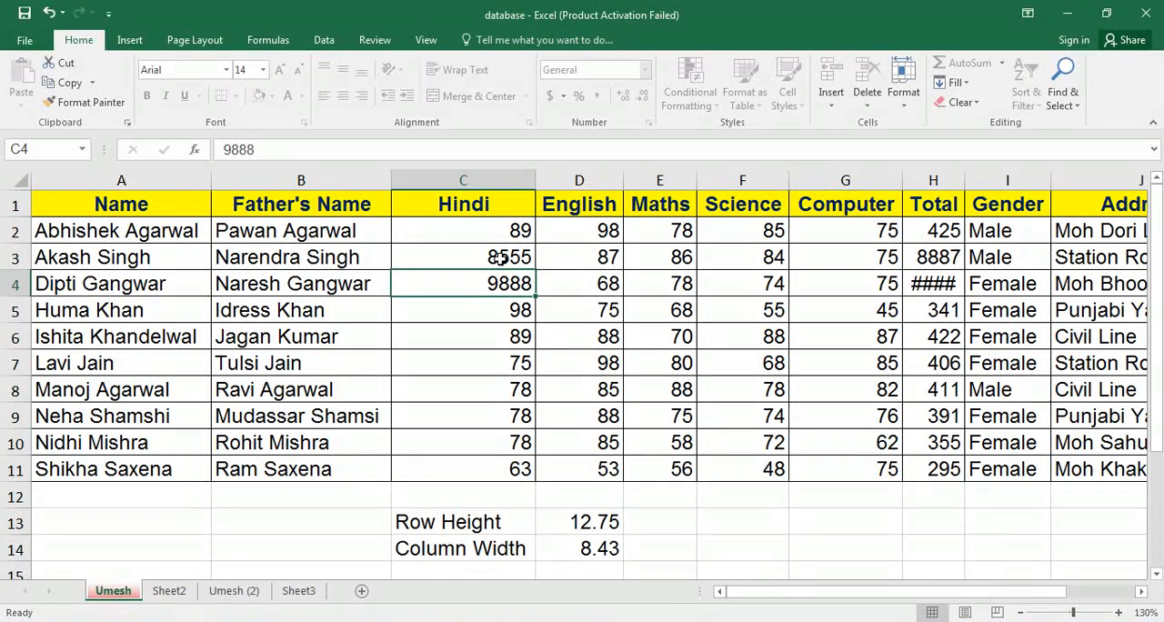
pyautogui.click(903, 109)
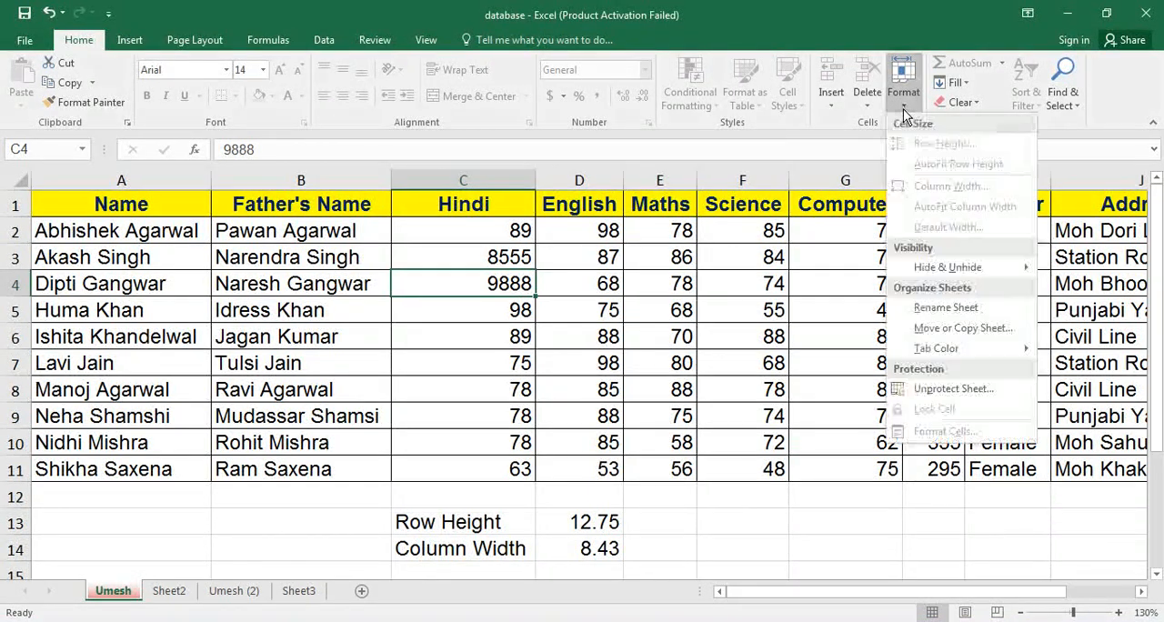
pyautogui.click(941, 389)
pyautogui.write('•••')
pyautogui.press('Return')
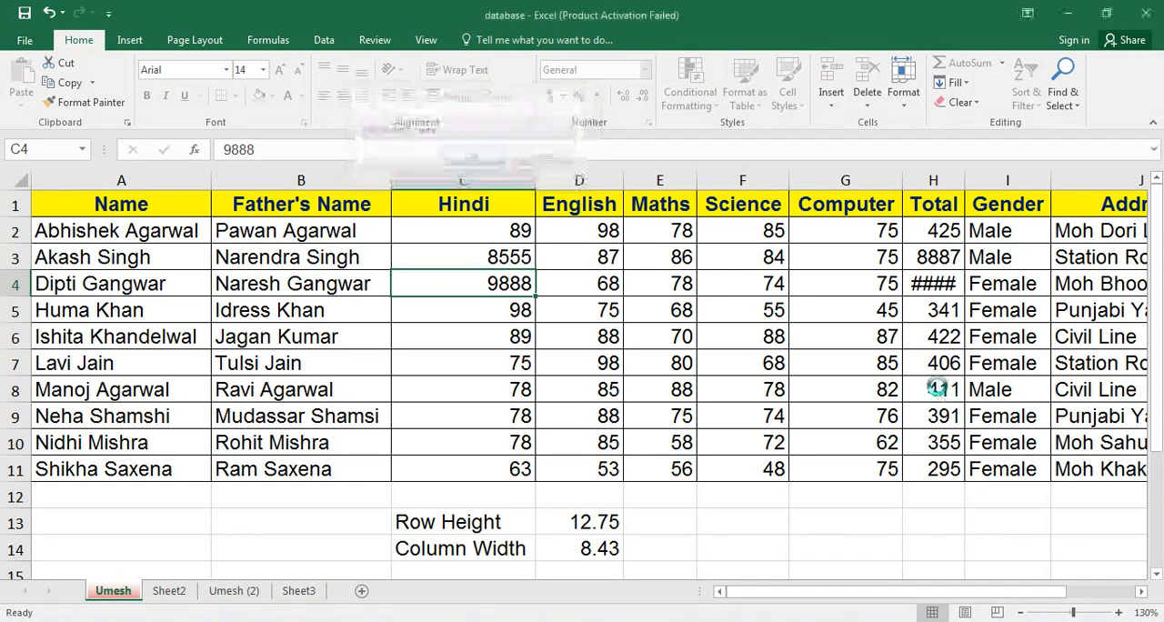
# Undo the last two Hindi mark changes in cells C4 and C3.
pyautogui.hotkey('ctrl', 'z')
pyautogui.hotkey('ctrl', 'z')
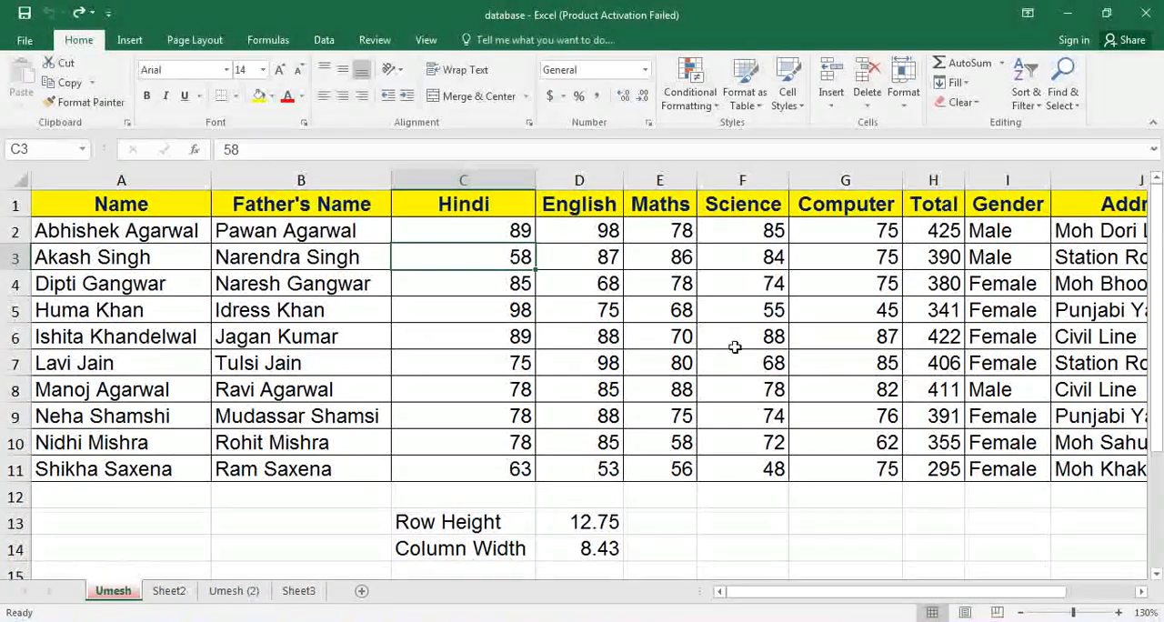
# Review the number, alignment, font, border, fill and protection settings in Format Cells for cell C3.
pyautogui.click(913, 106)
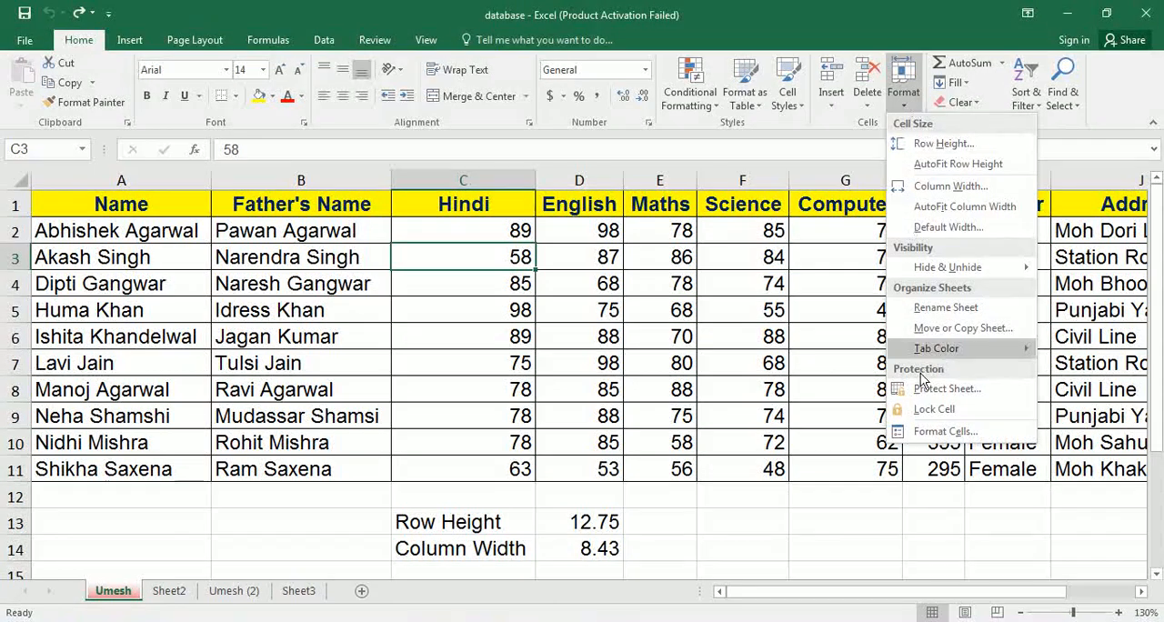
pyautogui.click(931, 434)
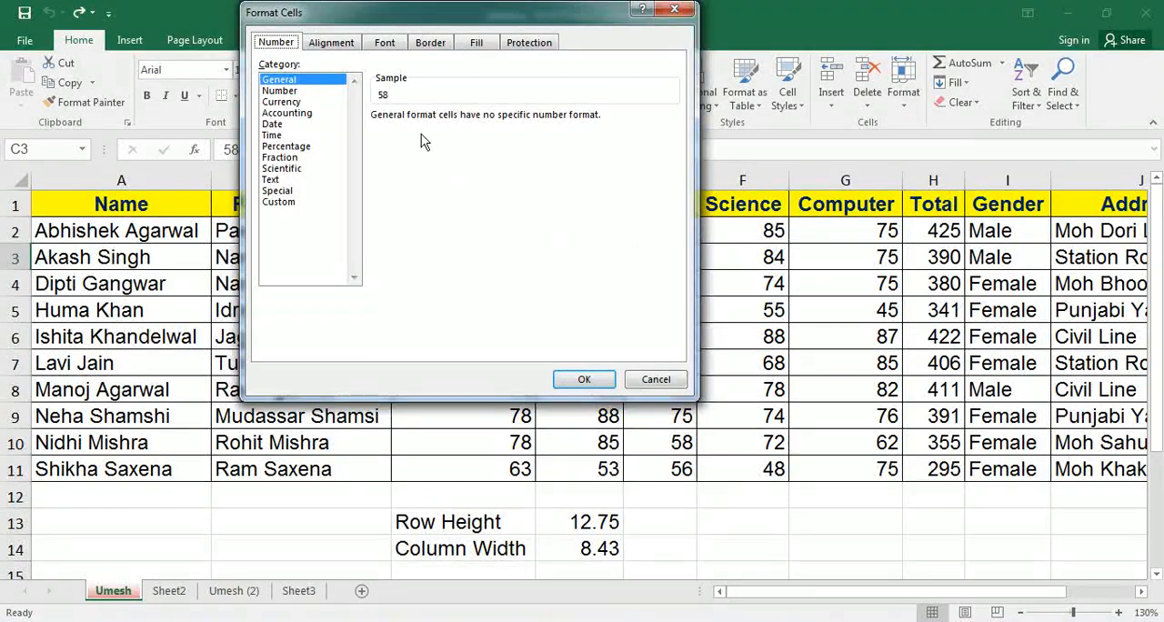
pyautogui.click(331, 43)
pyautogui.click(382, 45)
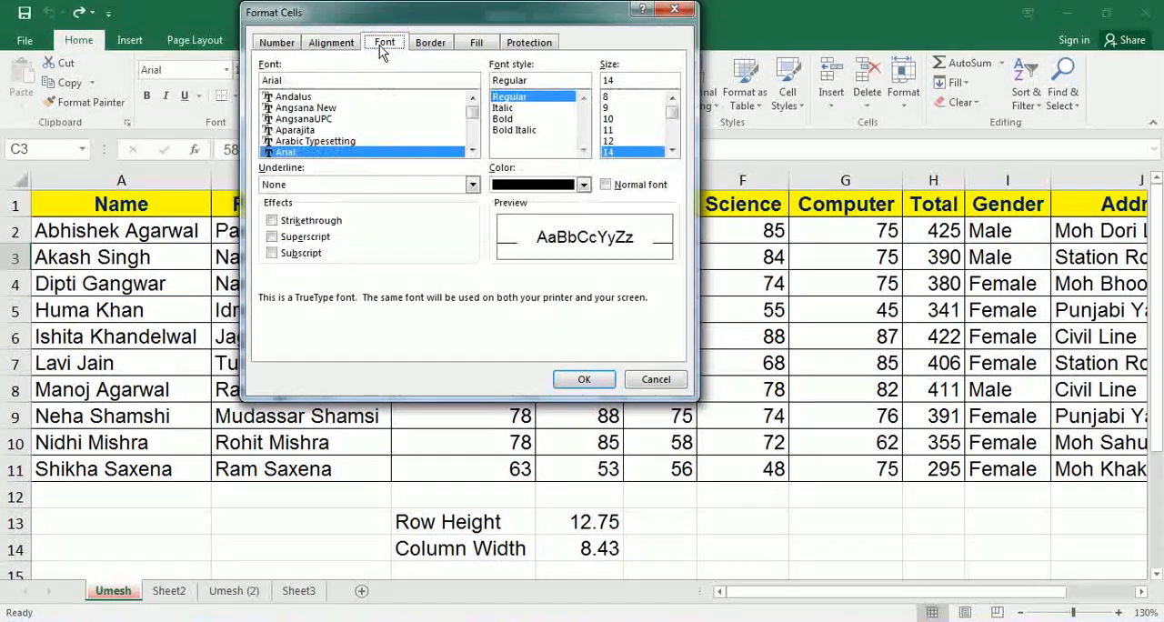
pyautogui.click(418, 44)
pyautogui.click(476, 44)
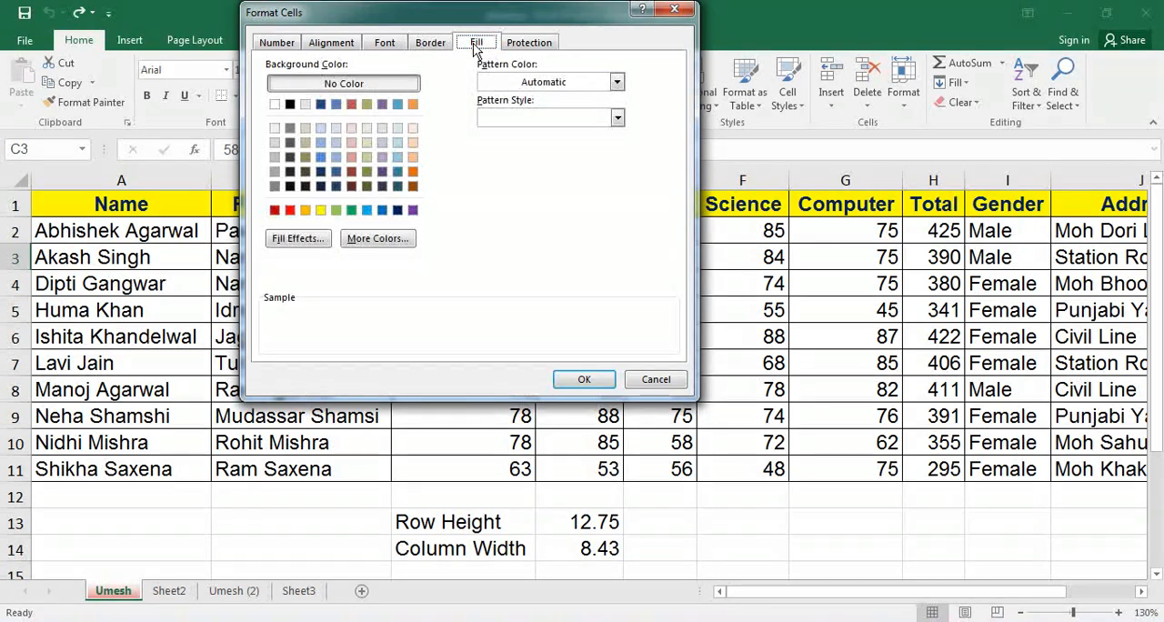
pyautogui.click(515, 46)
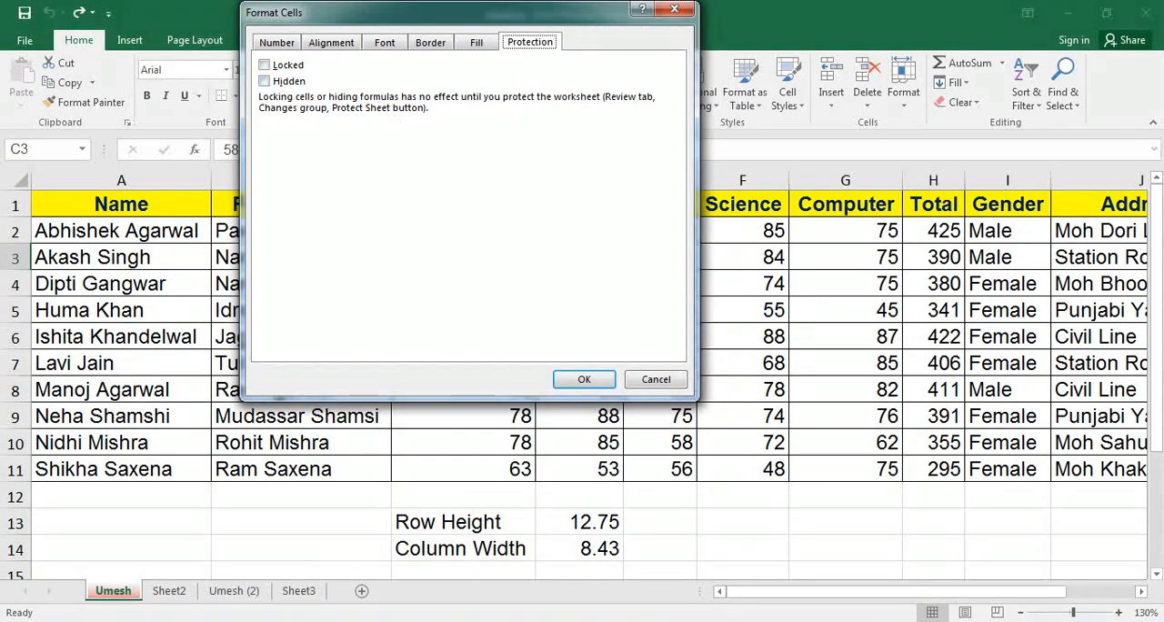
pyautogui.press('Return')
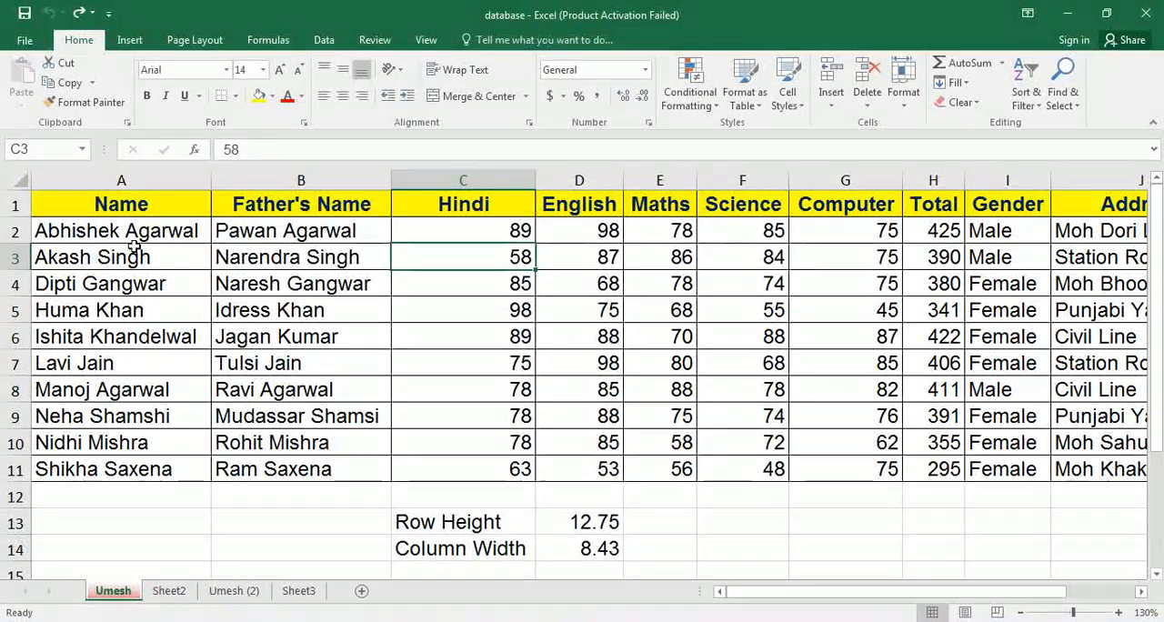
# Turn off the Locked protection setting for every cell of the marks sheet through Format Cells.
pyautogui.click(21, 181)
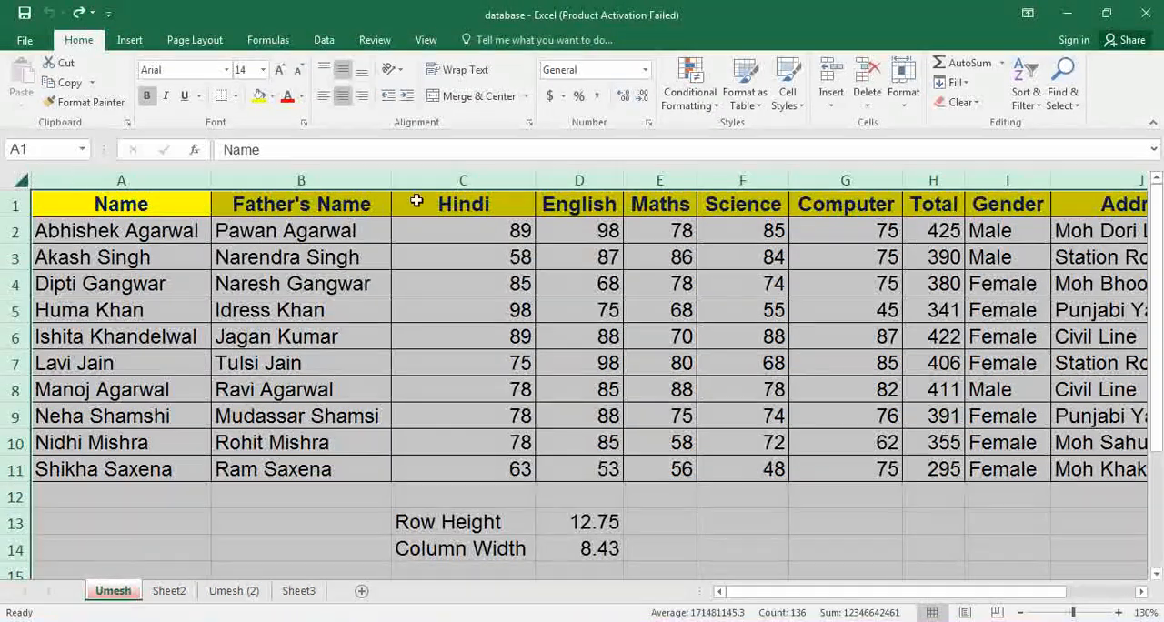
pyautogui.click(903, 91)
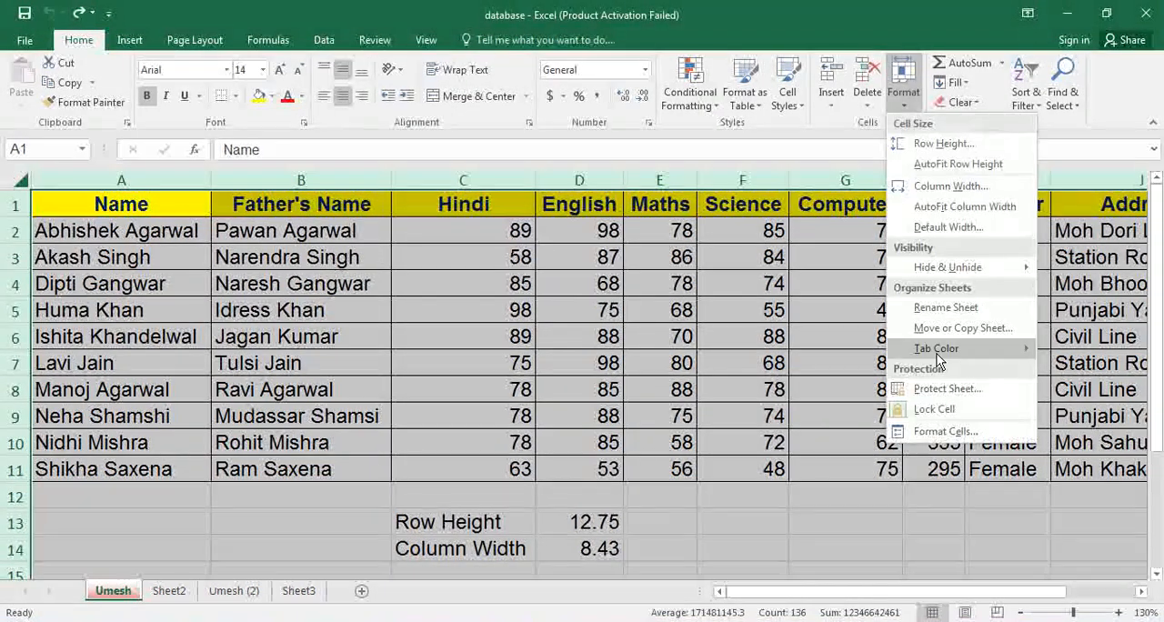
pyautogui.click(941, 431)
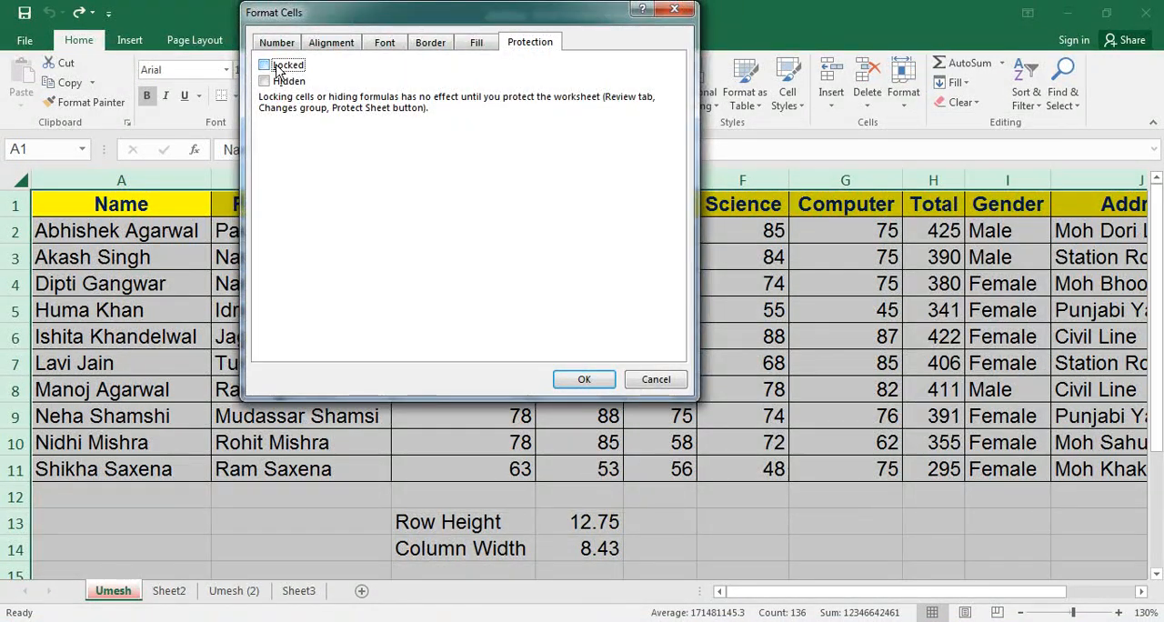
pyautogui.click(587, 378)
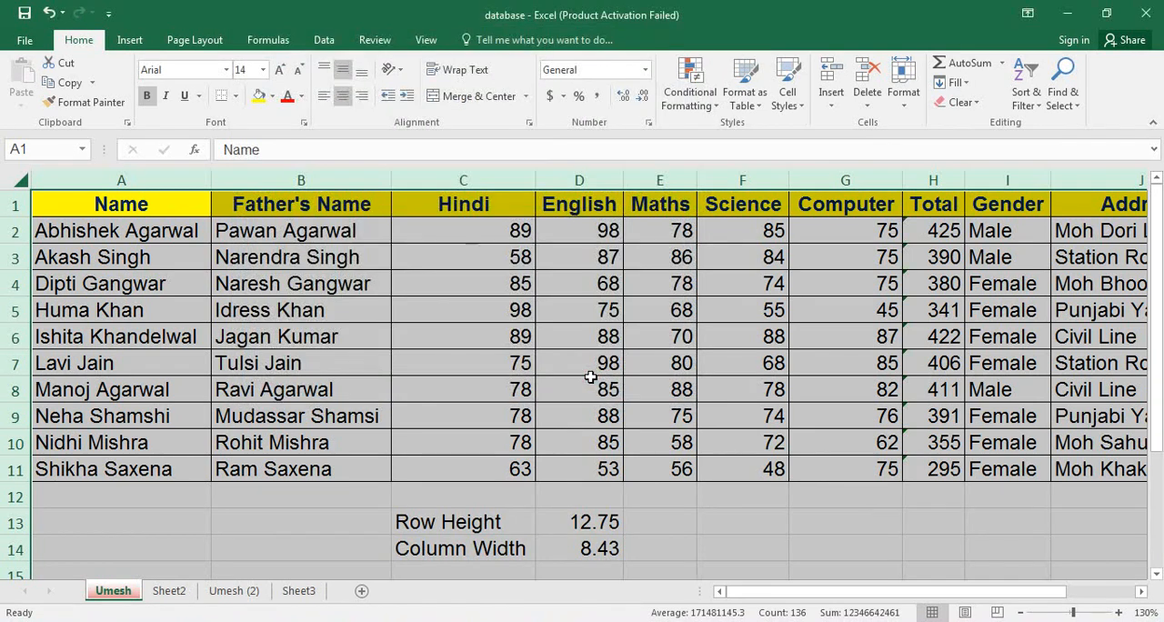
pyautogui.click(592, 379)
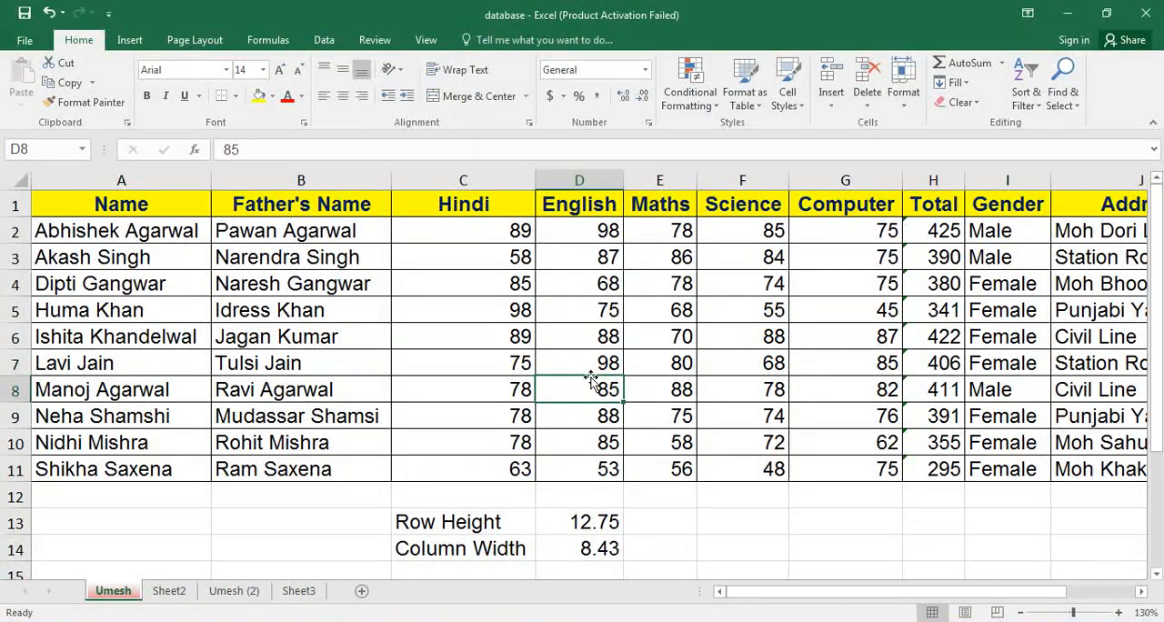
# Turn on Locked in Format Cells for the scattered cells B2, B4, B8, D7, E4 and D1 together.
pyautogui.click(278, 222)
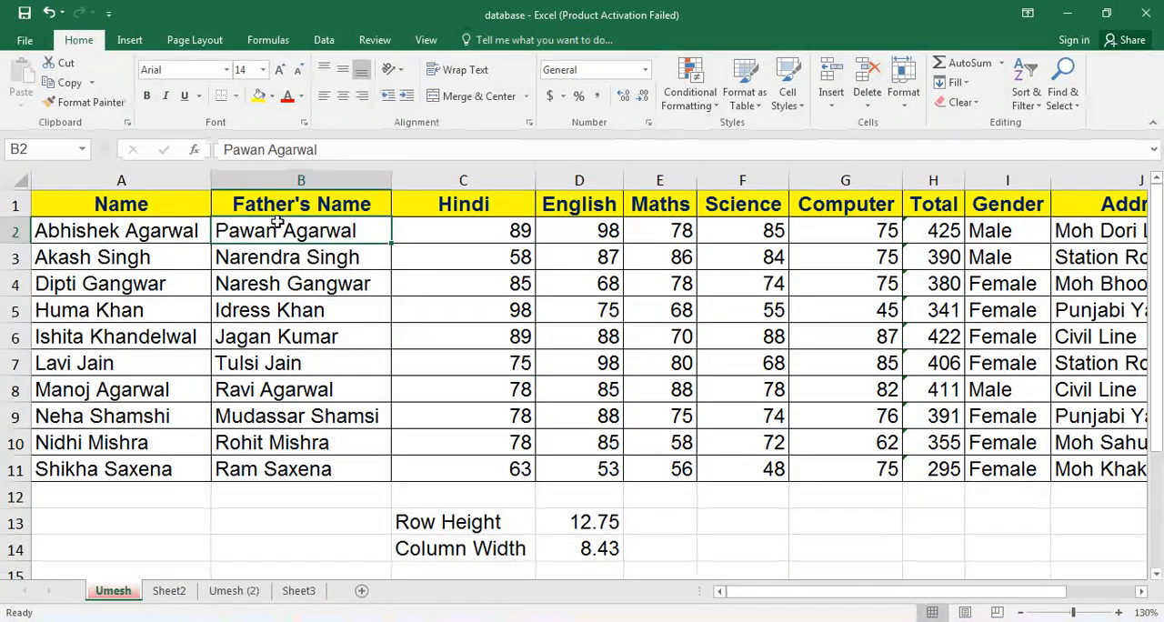
pyautogui.keyDown('ctrl'); pyautogui.click(309, 285); pyautogui.keyUp('ctrl')
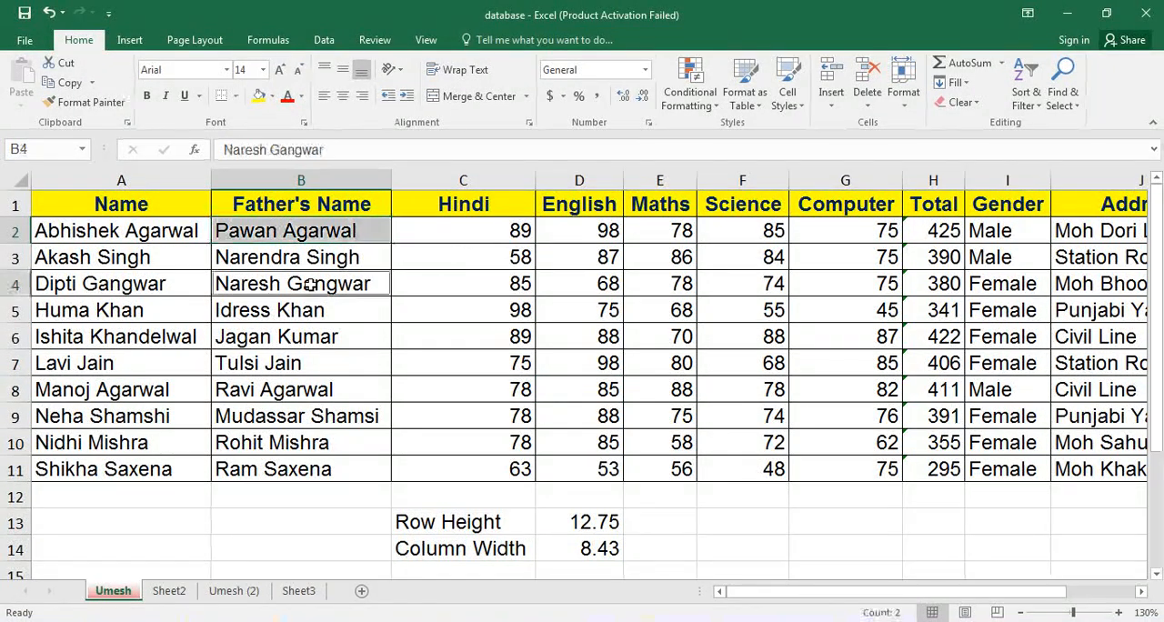
pyautogui.keyDown('ctrl'); pyautogui.click(323, 389); pyautogui.keyUp('ctrl')
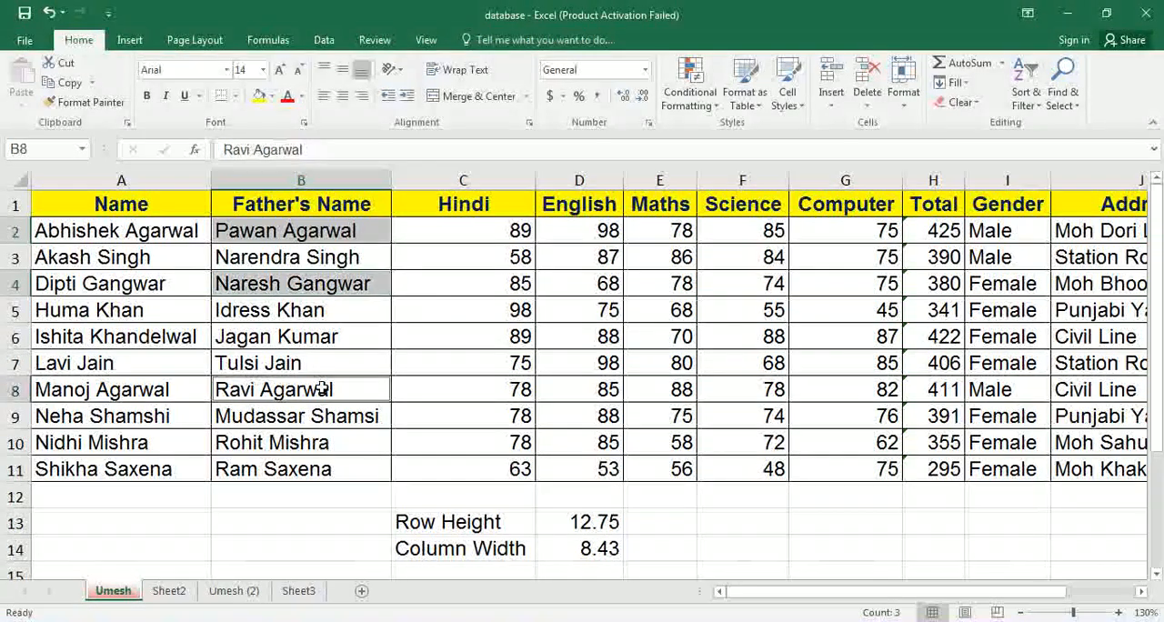
pyautogui.keyDown('ctrl'); pyautogui.click(588, 364); pyautogui.keyUp('ctrl')
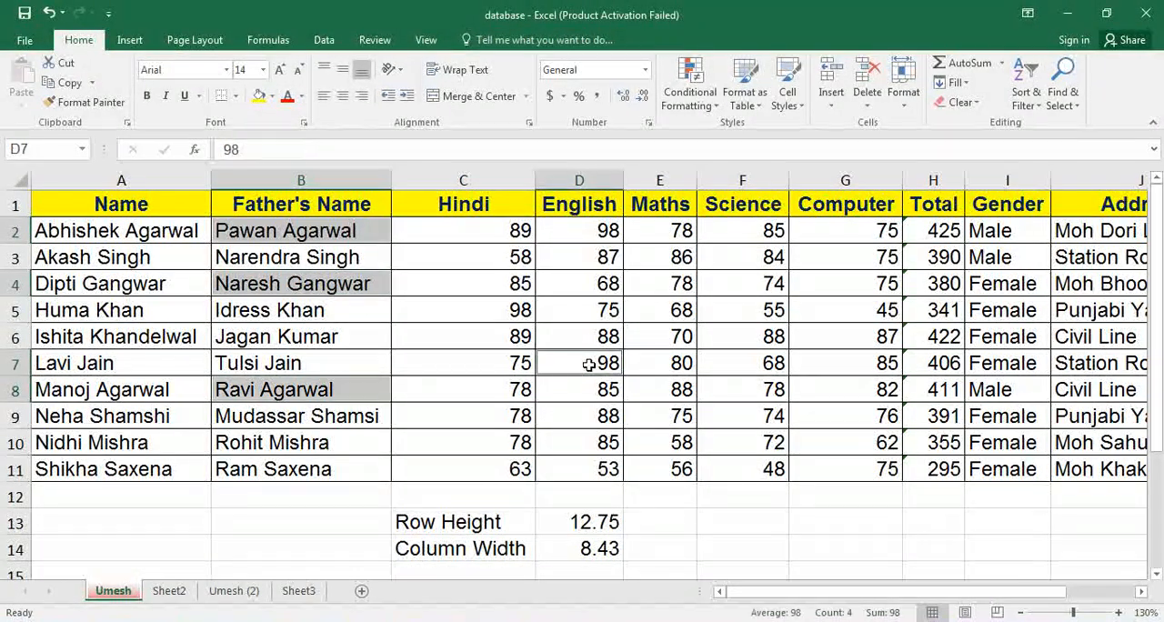
pyautogui.keyDown('ctrl'); pyautogui.click(673, 283); pyautogui.keyUp('ctrl')
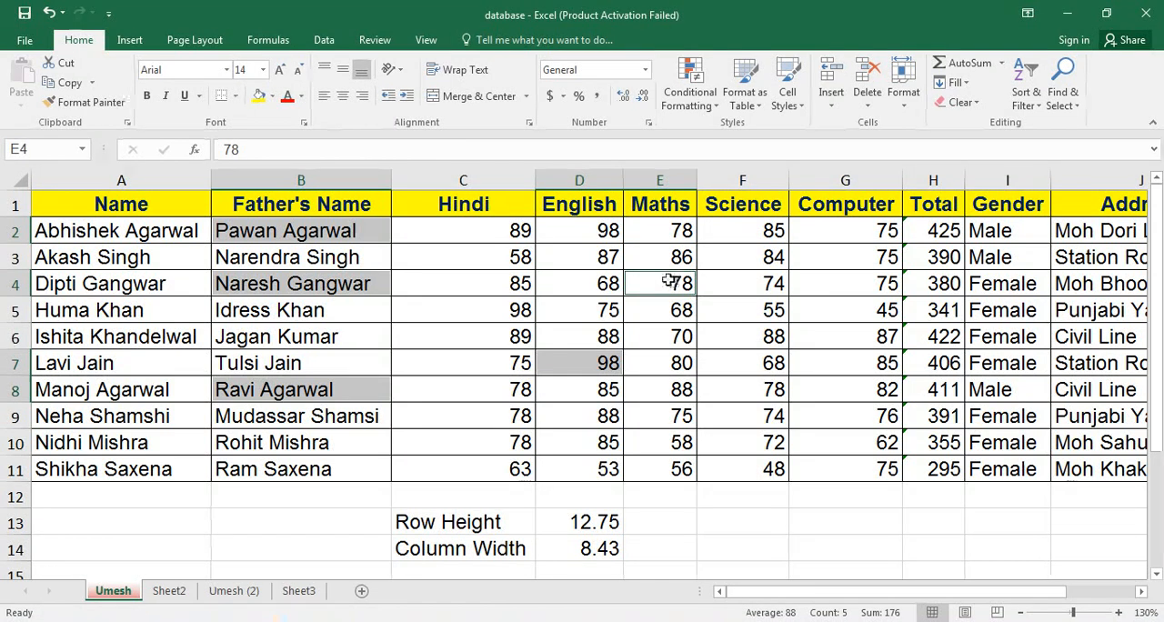
pyautogui.keyDown('ctrl'); pyautogui.click(592, 206); pyautogui.keyUp('ctrl')
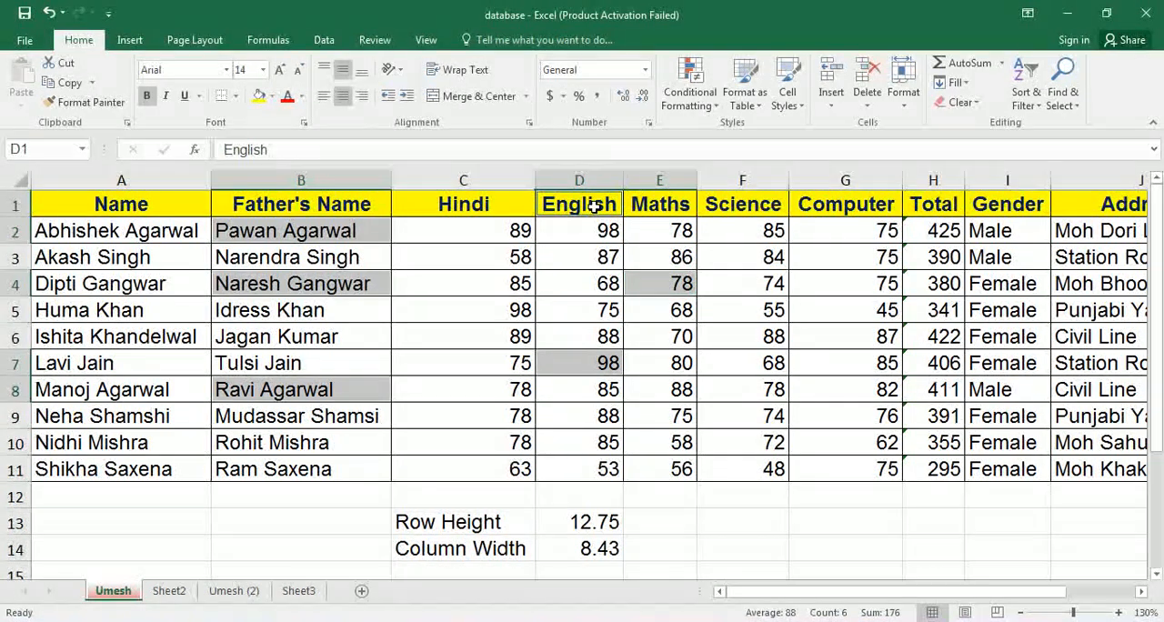
pyautogui.click(905, 101)
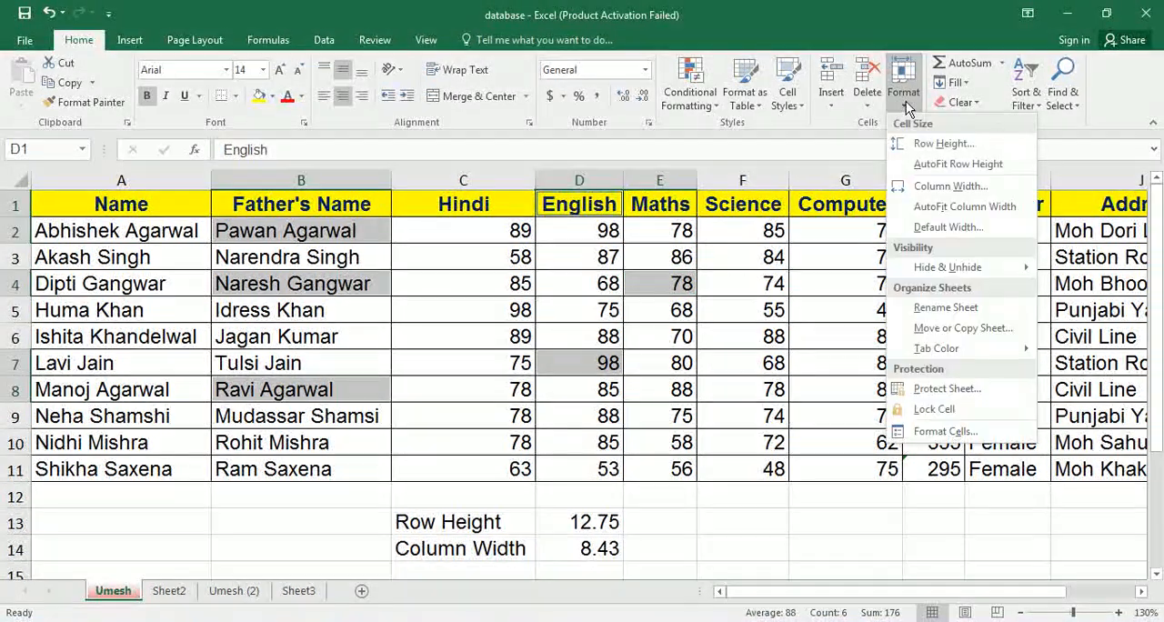
pyautogui.click(937, 431)
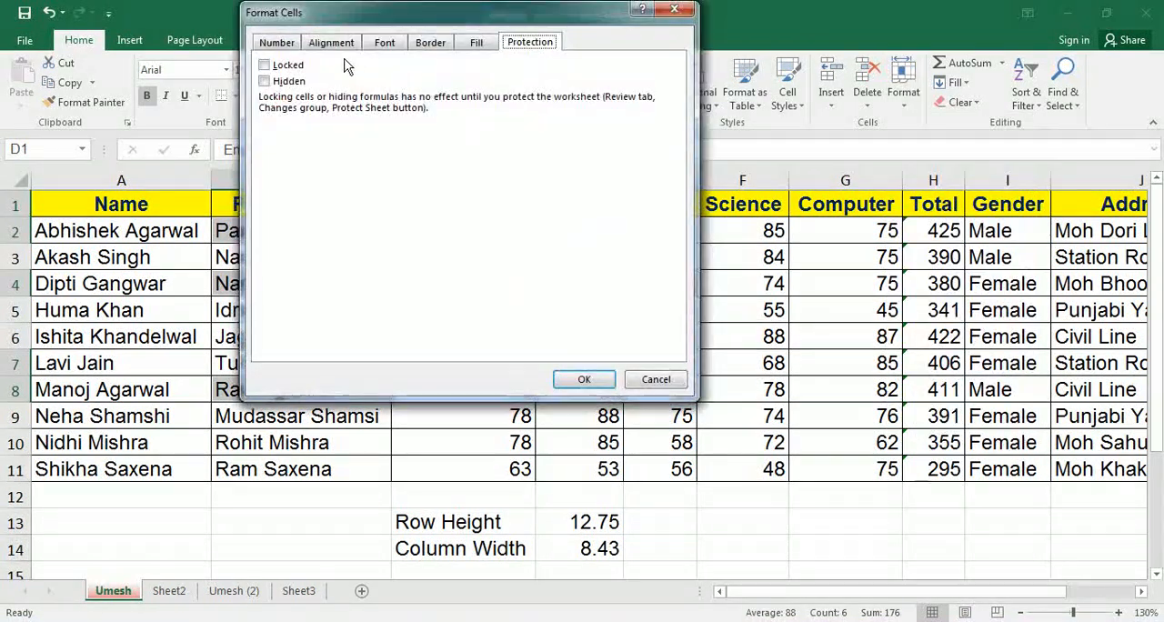
pyautogui.click(289, 65)
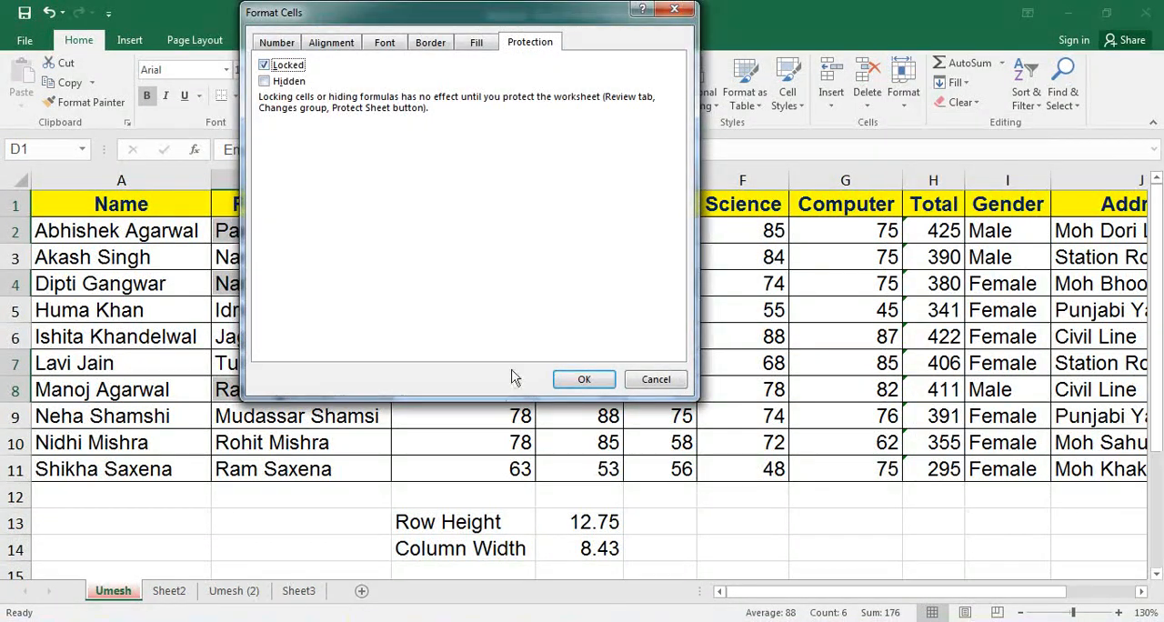
pyautogui.click(587, 379)
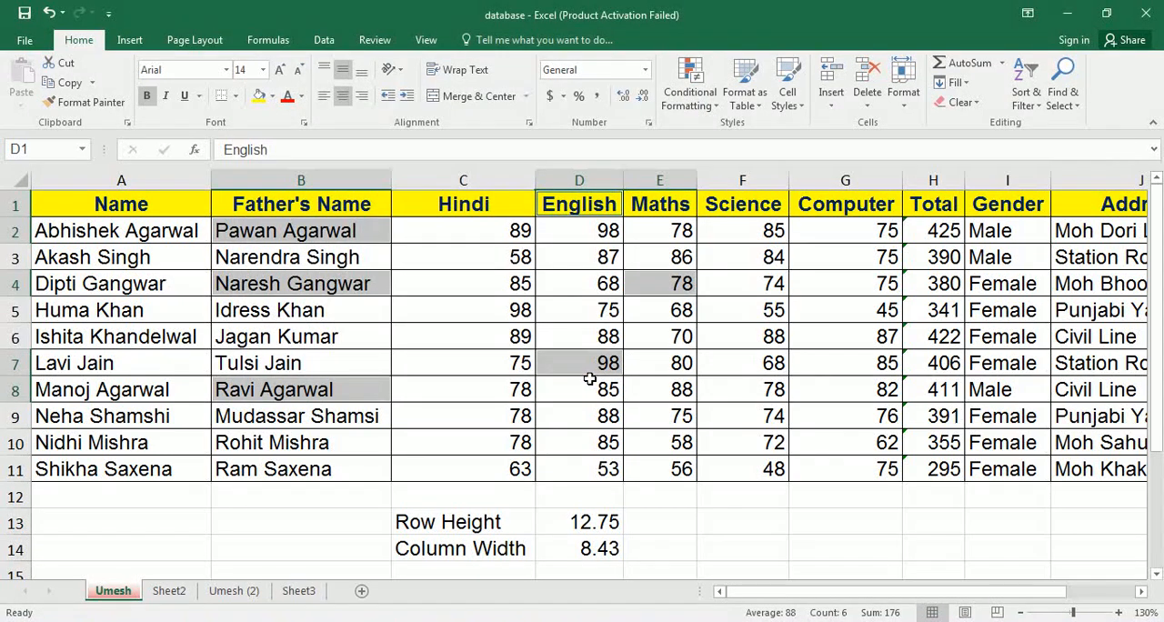
# Protect the marks sheet with only the chosen cells locked, entering and confirming the unprotect password.
pyautogui.click(462, 286)
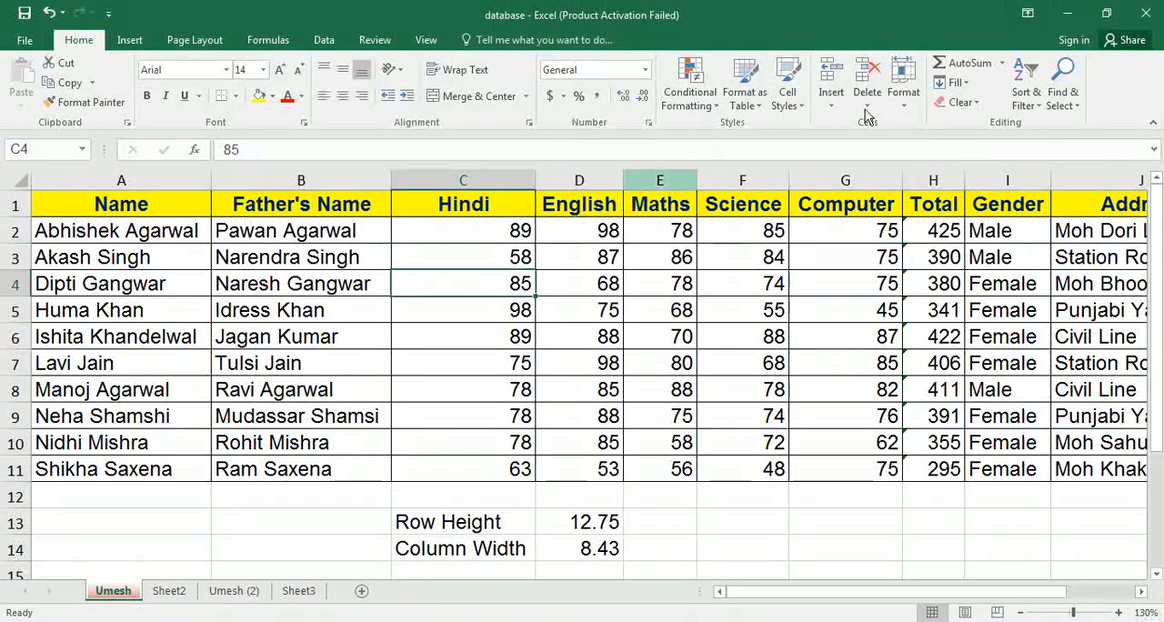
pyautogui.click(913, 107)
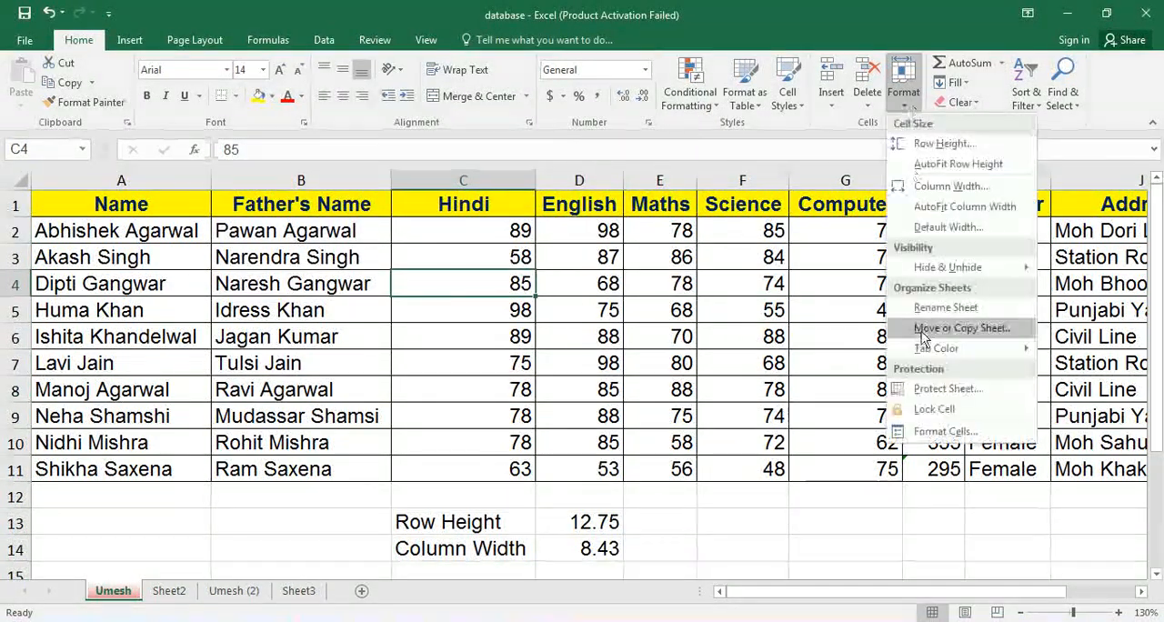
pyautogui.click(918, 393)
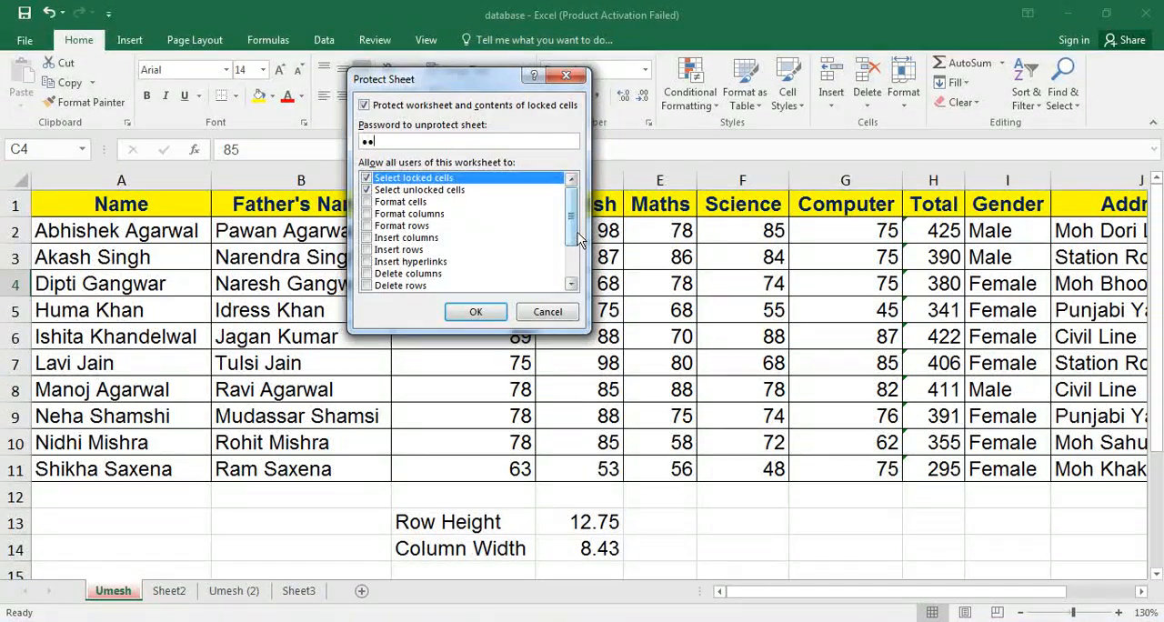
pyautogui.press('Return')
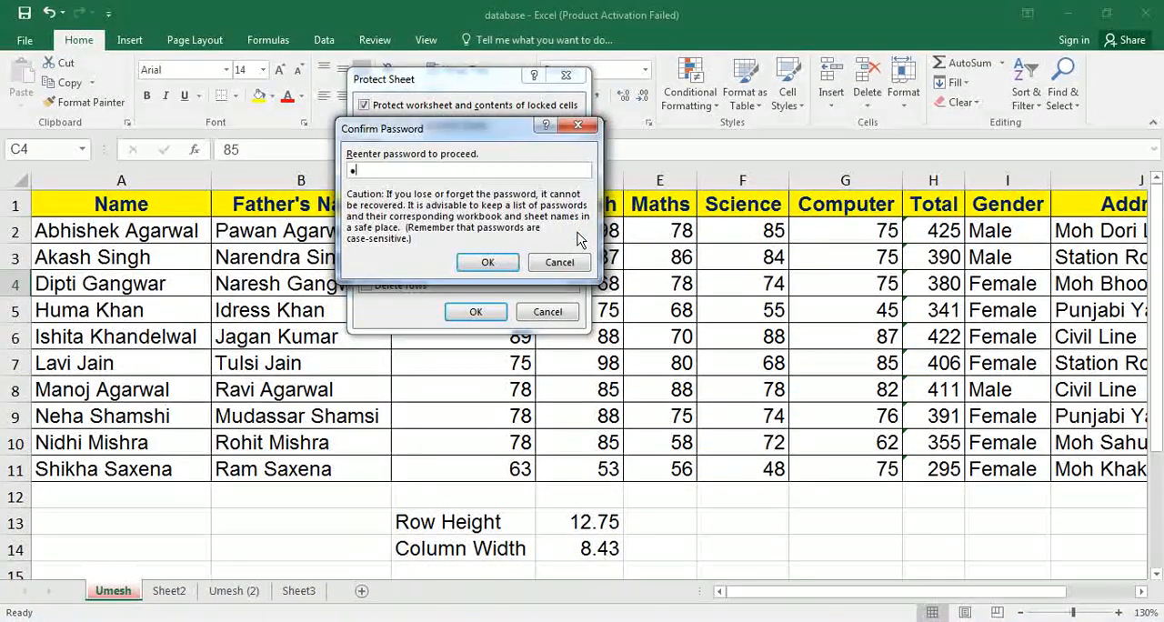
pyautogui.write('123')
pyautogui.press('Return')
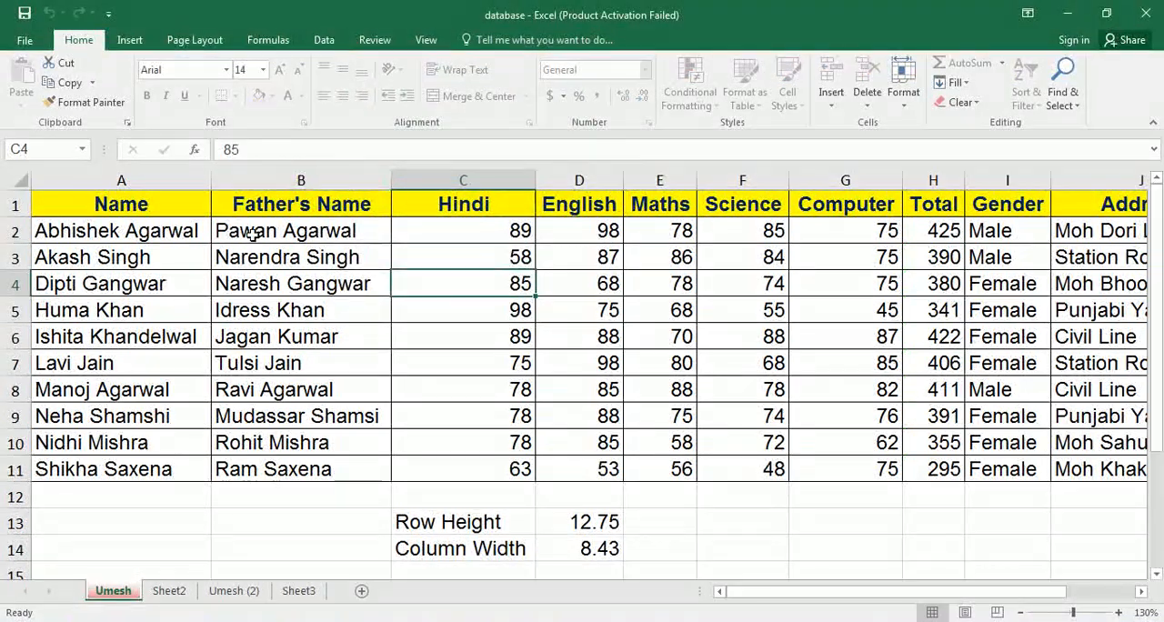
# Overwrite the name in unlocked cell A3 with ASAAS, and try to edit the locked cells B2 and B8.
pyautogui.click(149, 258)
pyautogui.write('ASAAS')
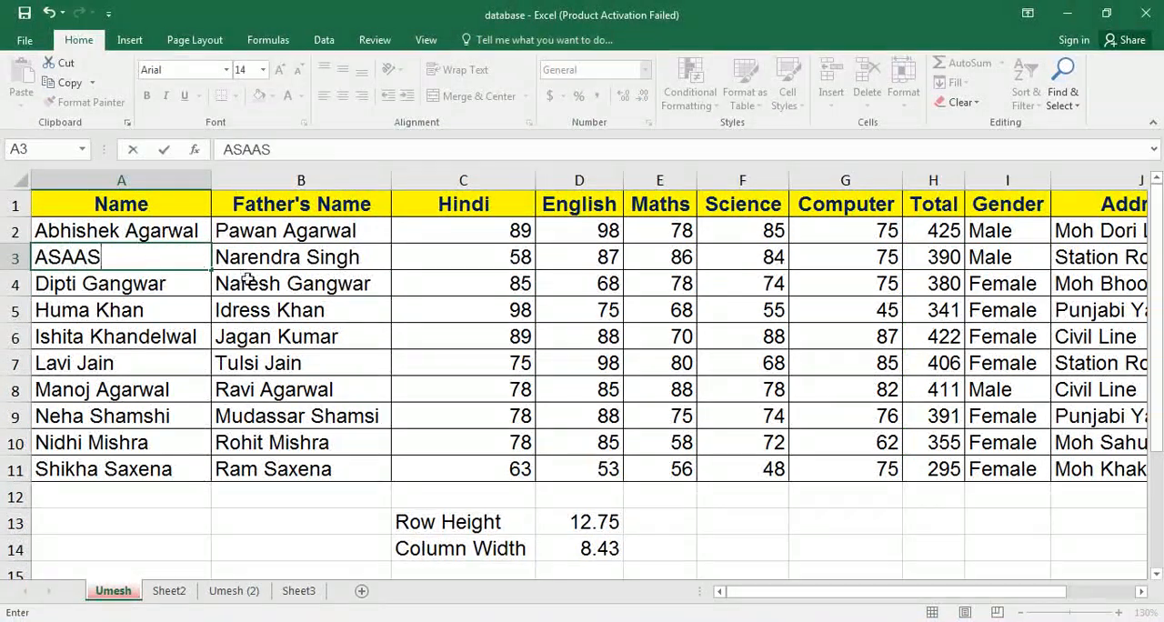
pyautogui.click(248, 280)
pyautogui.doubleClick(289, 232)
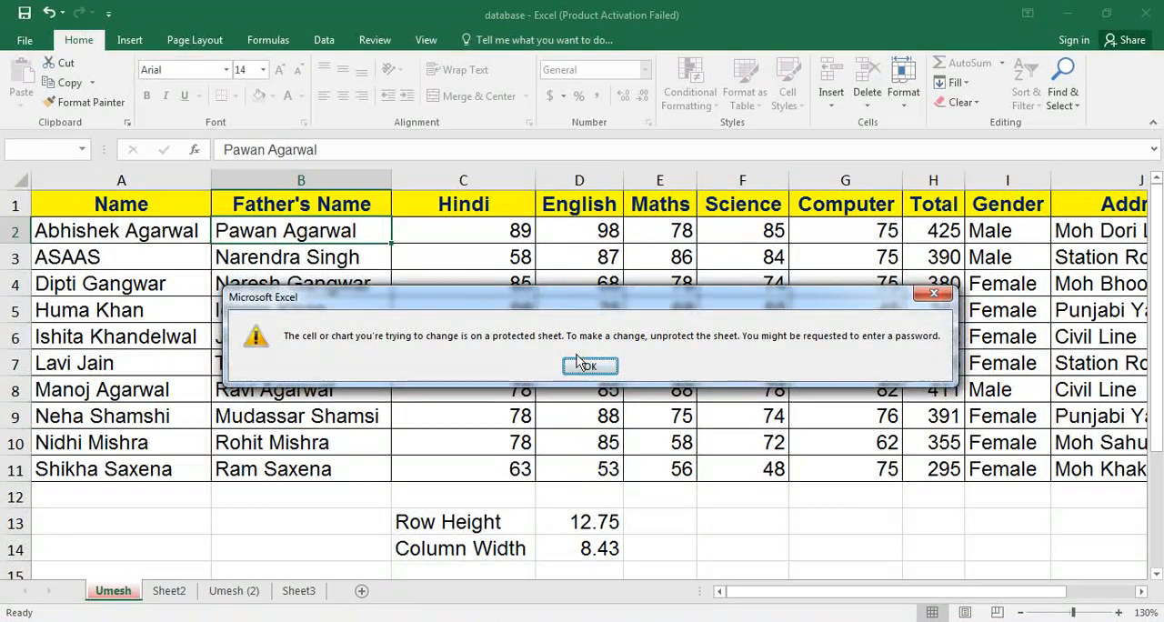
pyautogui.click(588, 366)
pyautogui.click(277, 391)
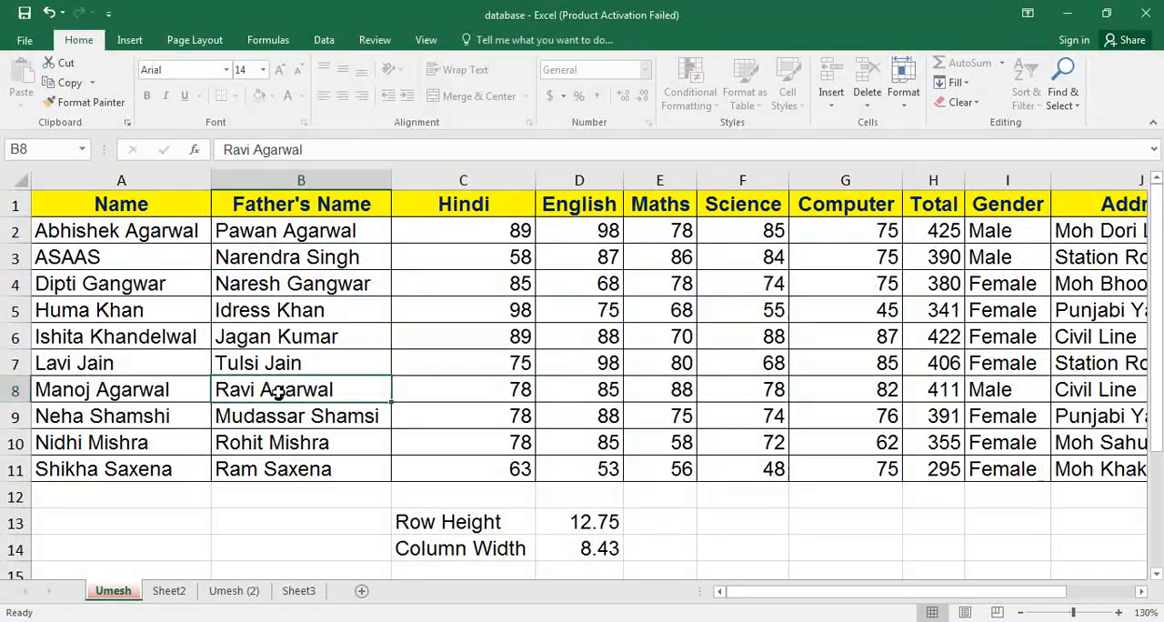
pyautogui.doubleClick(277, 391)
pyautogui.click(586, 364)
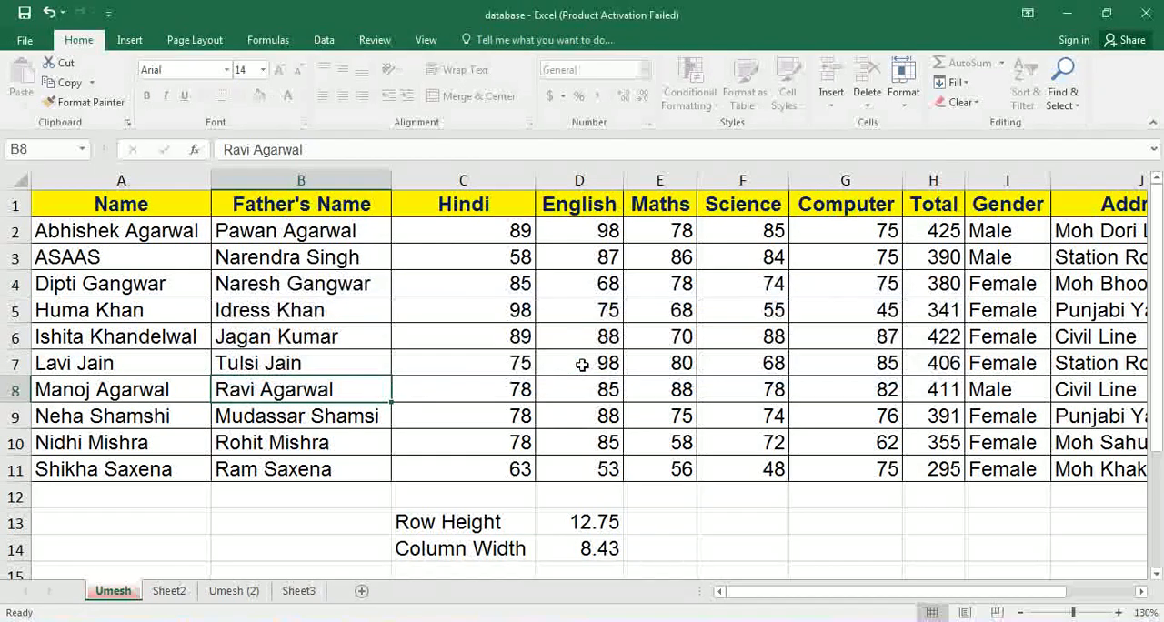
# Unprotect the marks sheet by entering its password, and undo the overwritten name in A3.
pyautogui.click(903, 107)
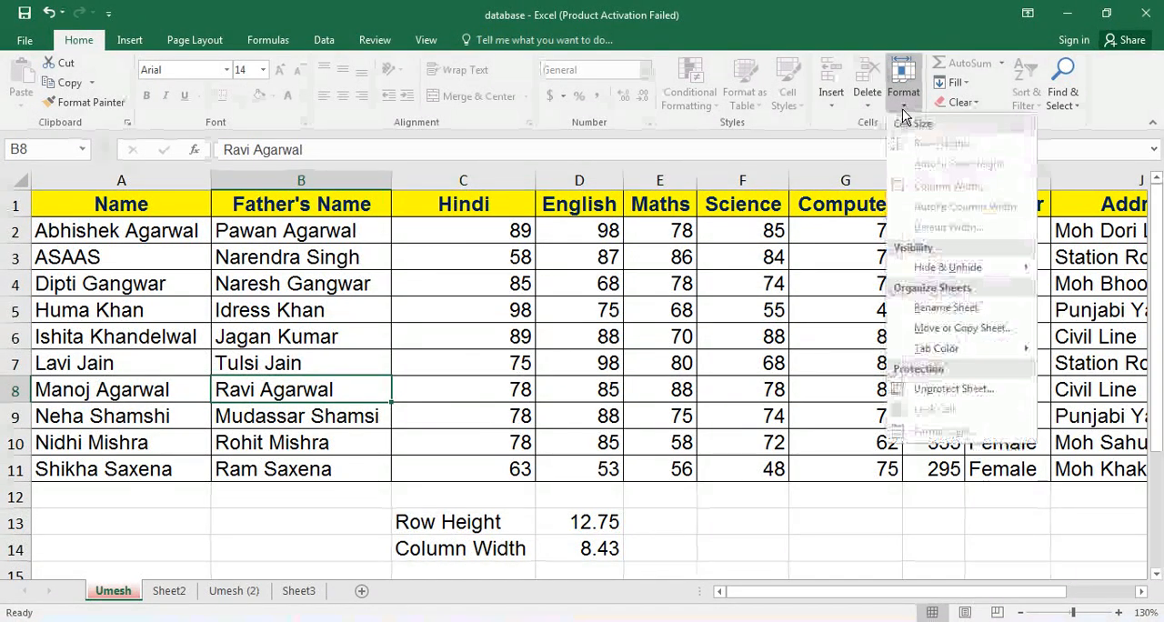
pyautogui.click(964, 390)
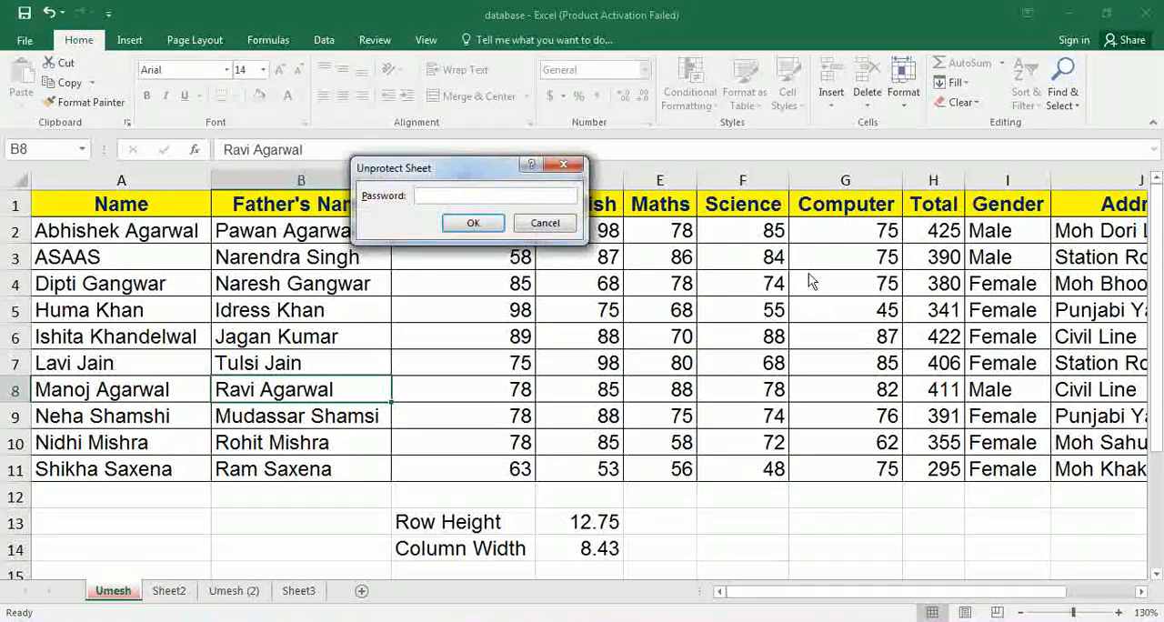
pyautogui.write('123')
pyautogui.click(494, 230)
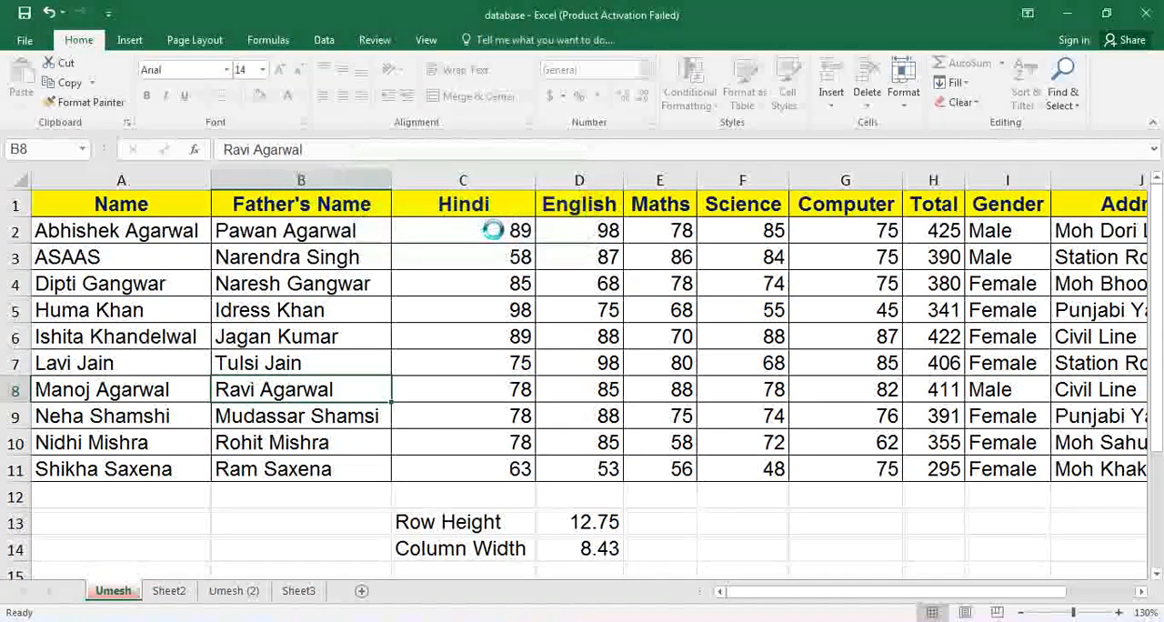
pyautogui.hotkey('ctrl', 'z')
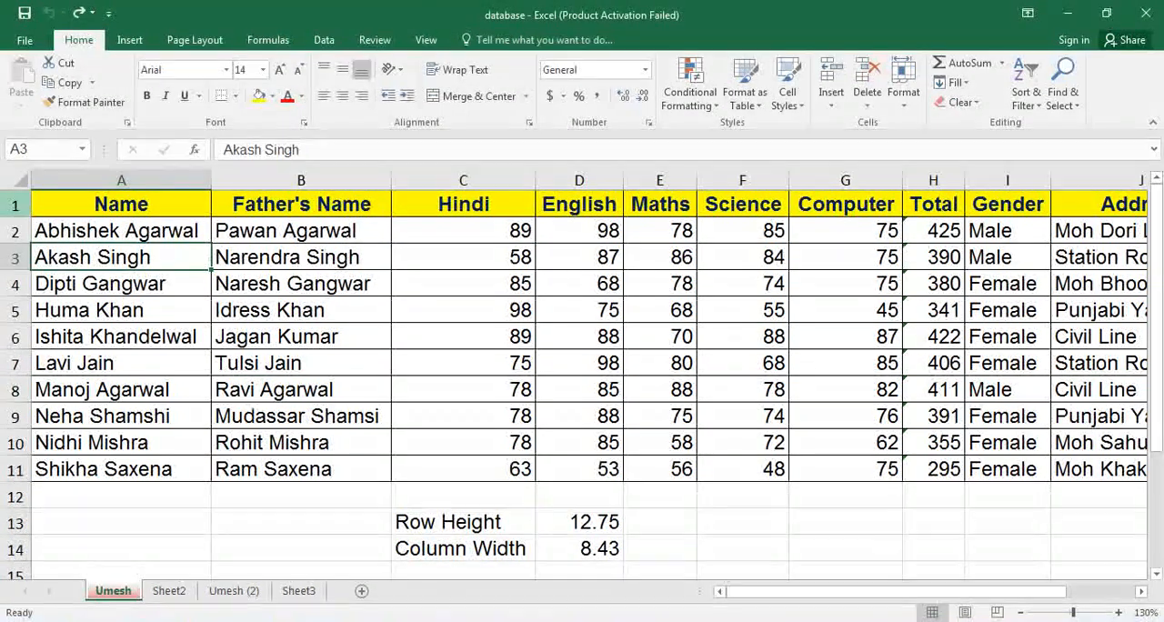
# Turn the Lock Cell setting back on for every cell of the marks sheet.
pyautogui.click(16, 179)
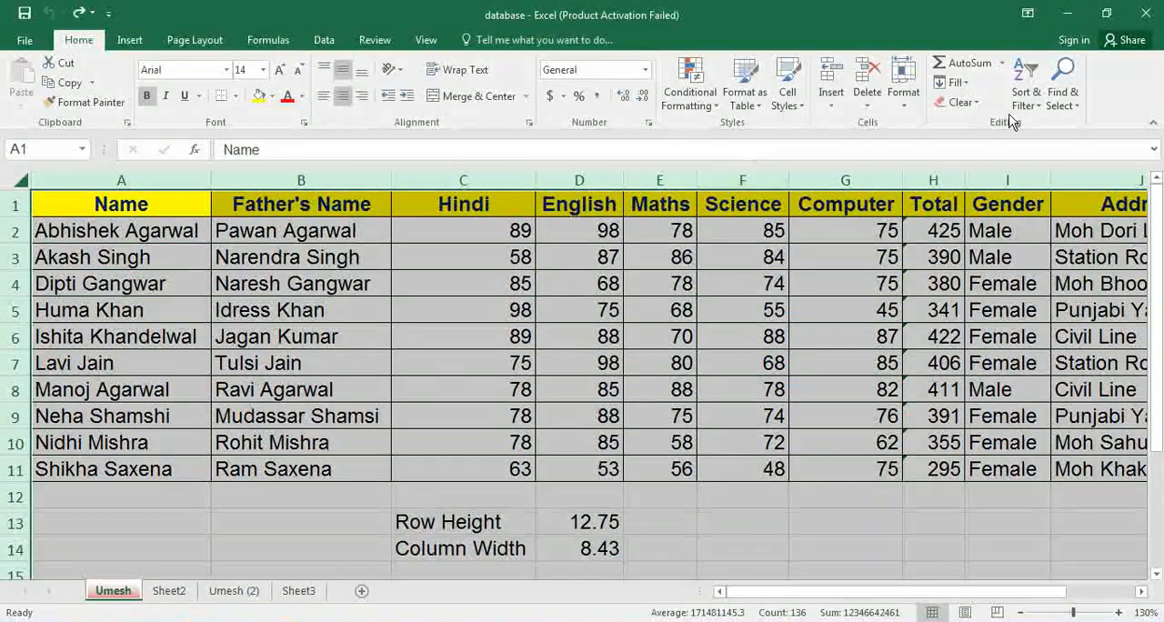
pyautogui.click(904, 101)
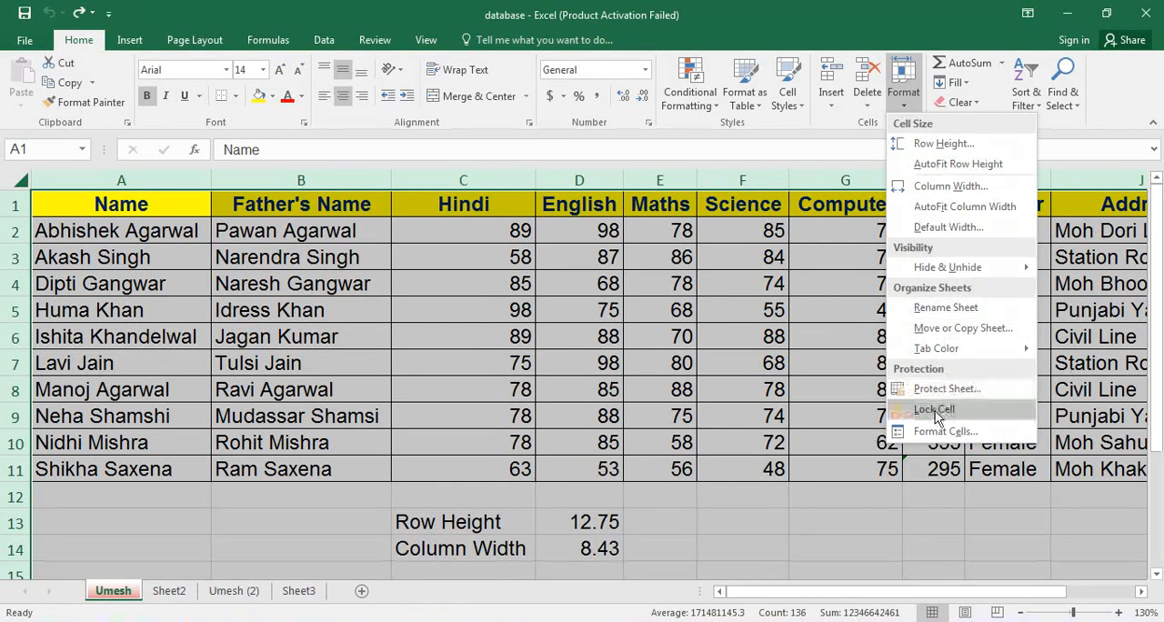
pyautogui.click(934, 409)
pyautogui.click(907, 110)
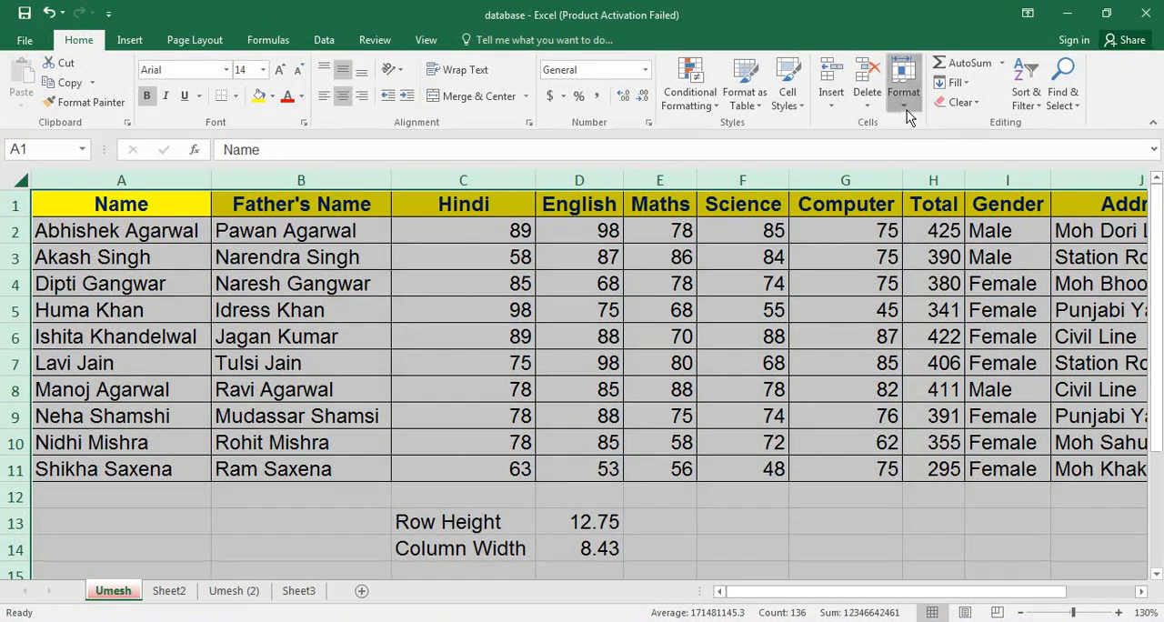
pyautogui.click(582, 355)
pyautogui.click(463, 287)
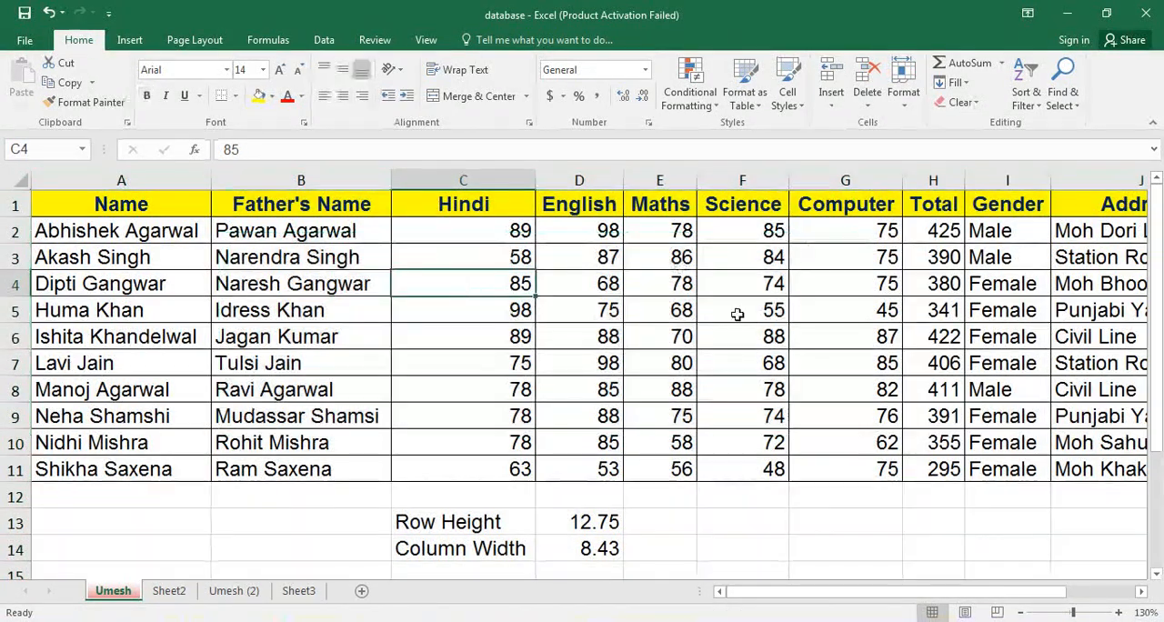
# Use AutoSum to total the Hindi marks in C12 and the English marks in D12.
pyautogui.click(515, 497)
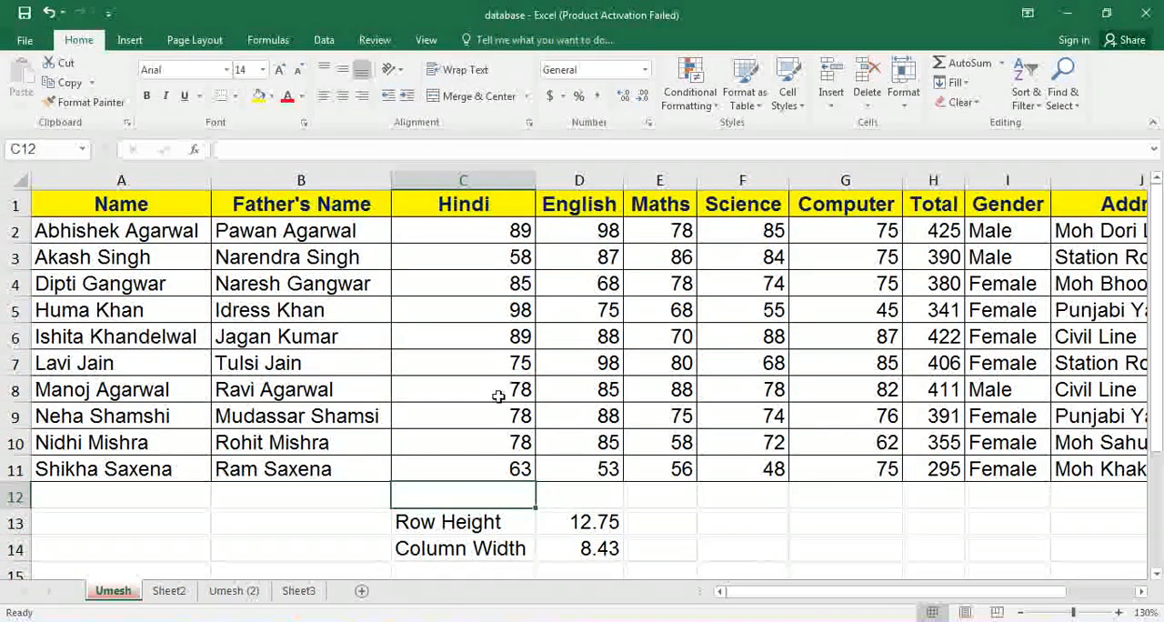
pyautogui.click(956, 57)
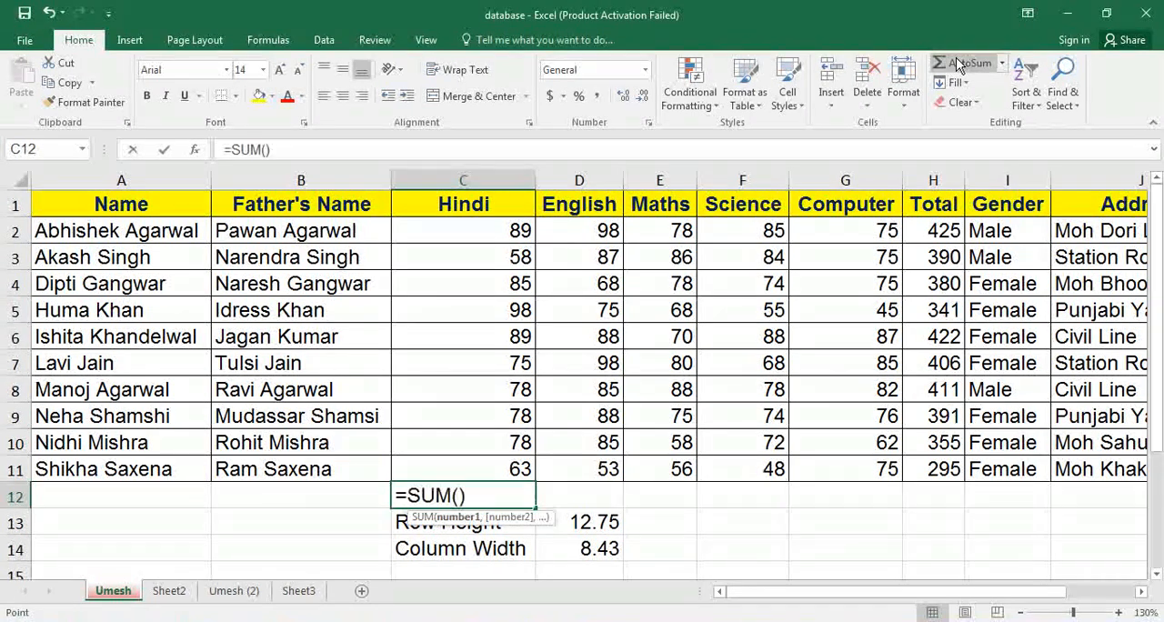
pyautogui.press('Return')
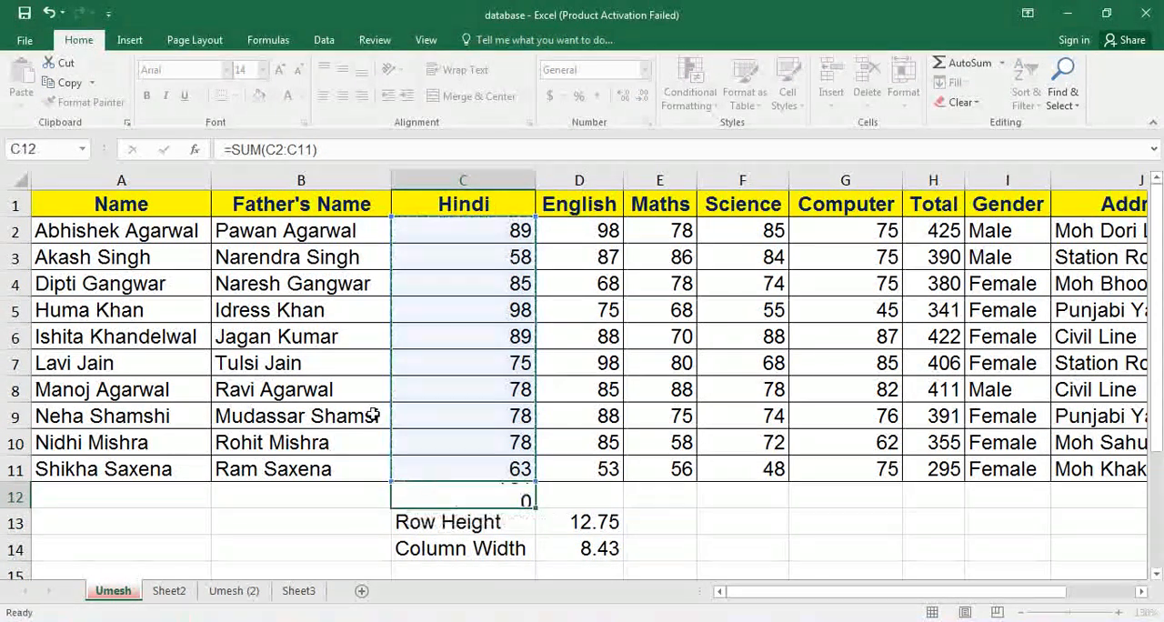
pyautogui.click(579, 500)
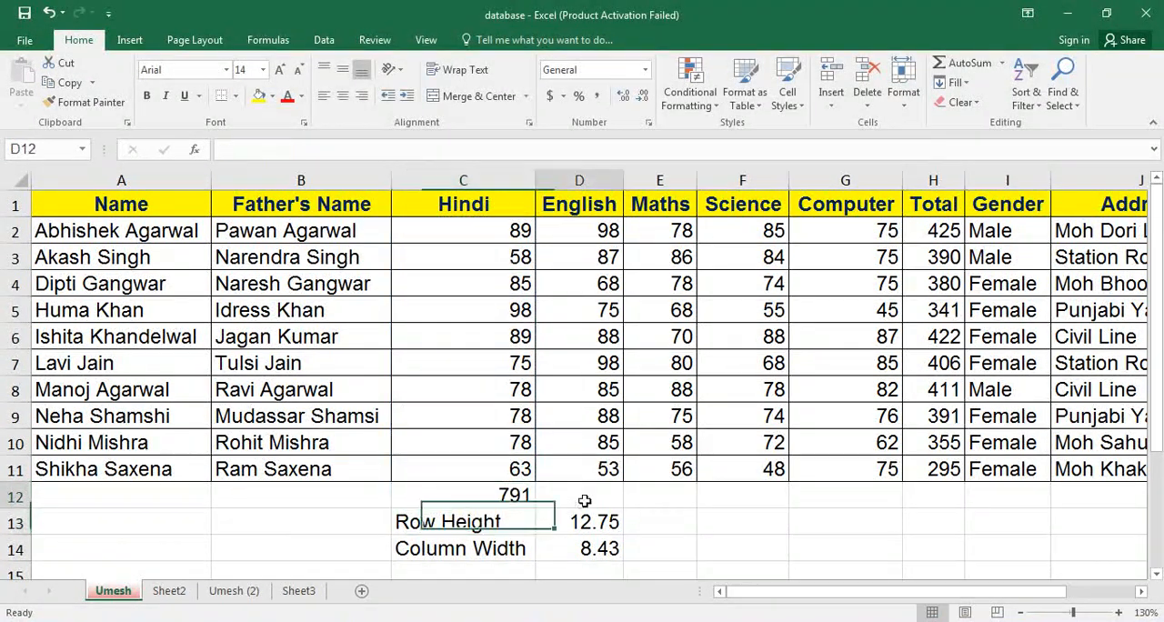
pyautogui.click(963, 68)
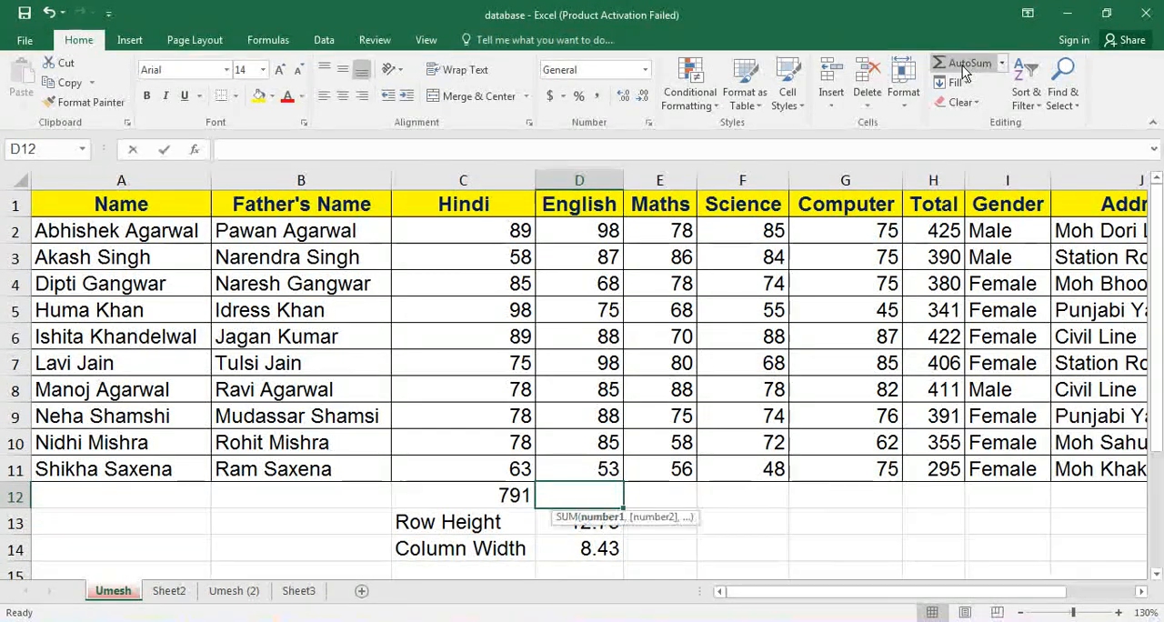
pyautogui.press('Return')
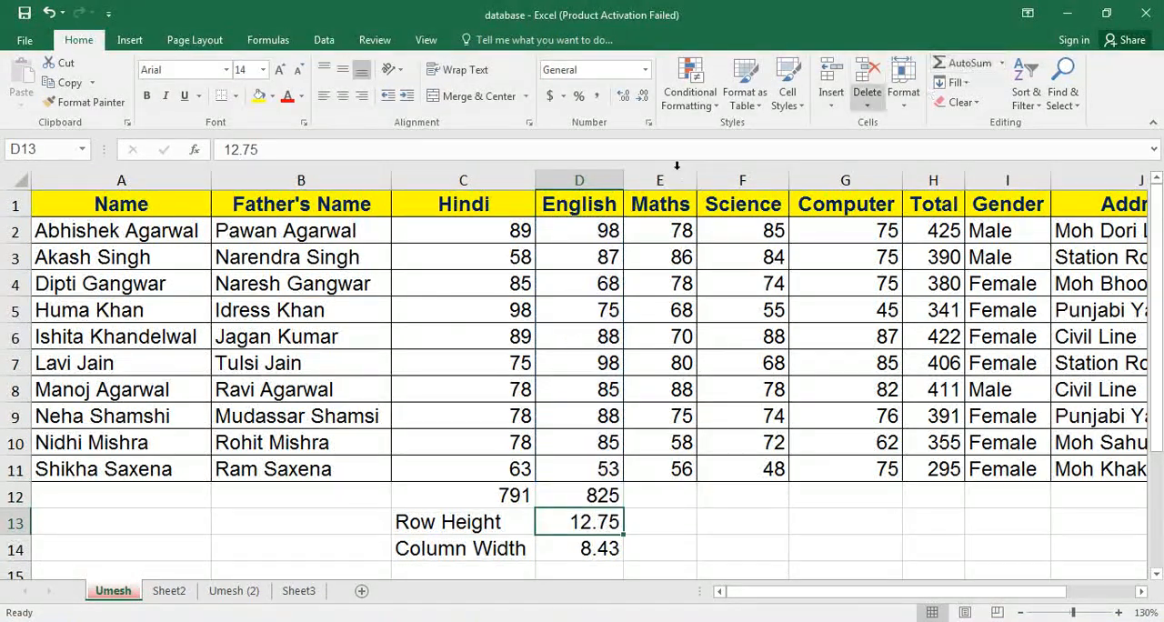
# Clear the Total column formulas from H3 to H11, keeping the one in H2.
pyautogui.click(540, 360)
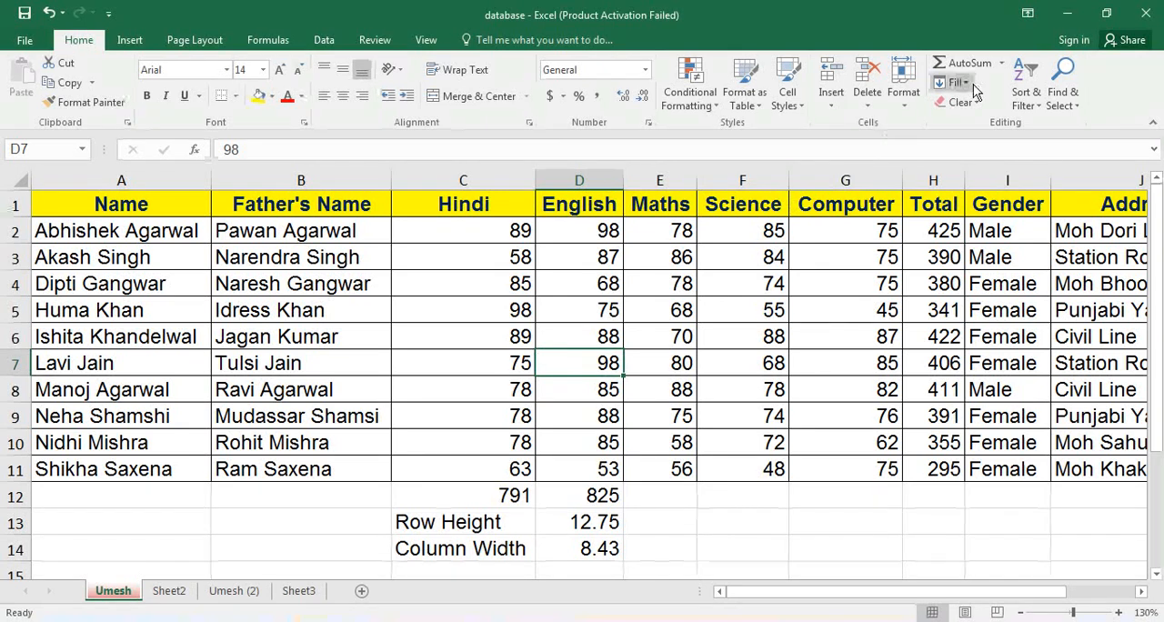
pyautogui.click(946, 261)
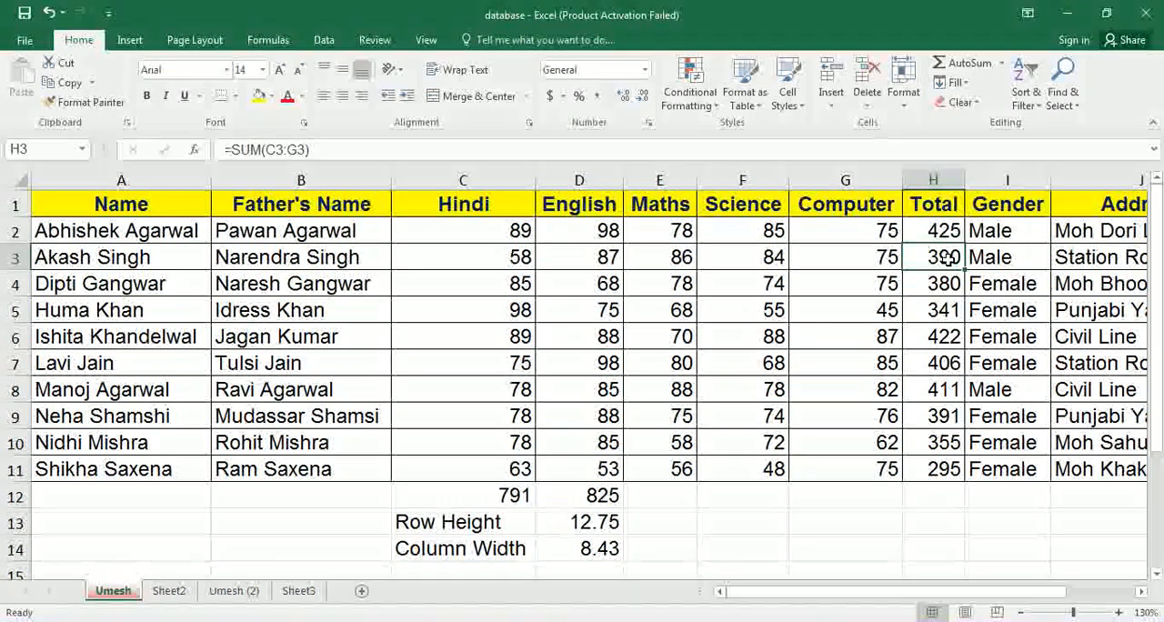
pyautogui.moveTo(946, 261); pyautogui.dragTo(945, 468)
pyautogui.press('Delete')
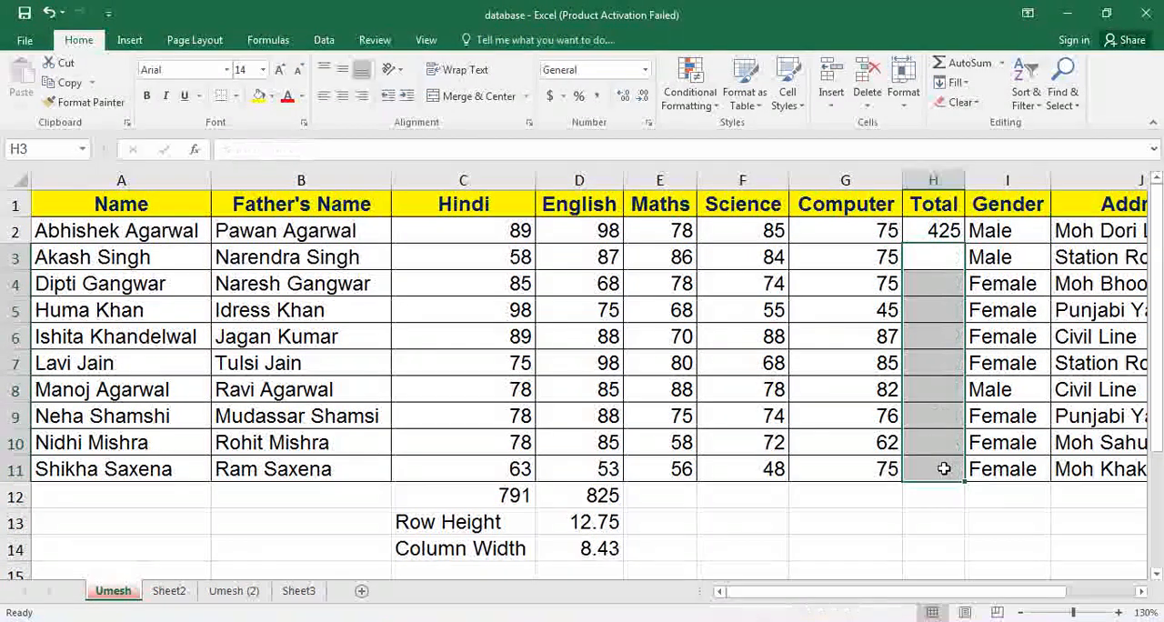
# Fill the Total formula in H2 down through H11 with the Fill Down command.
pyautogui.click(936, 231)
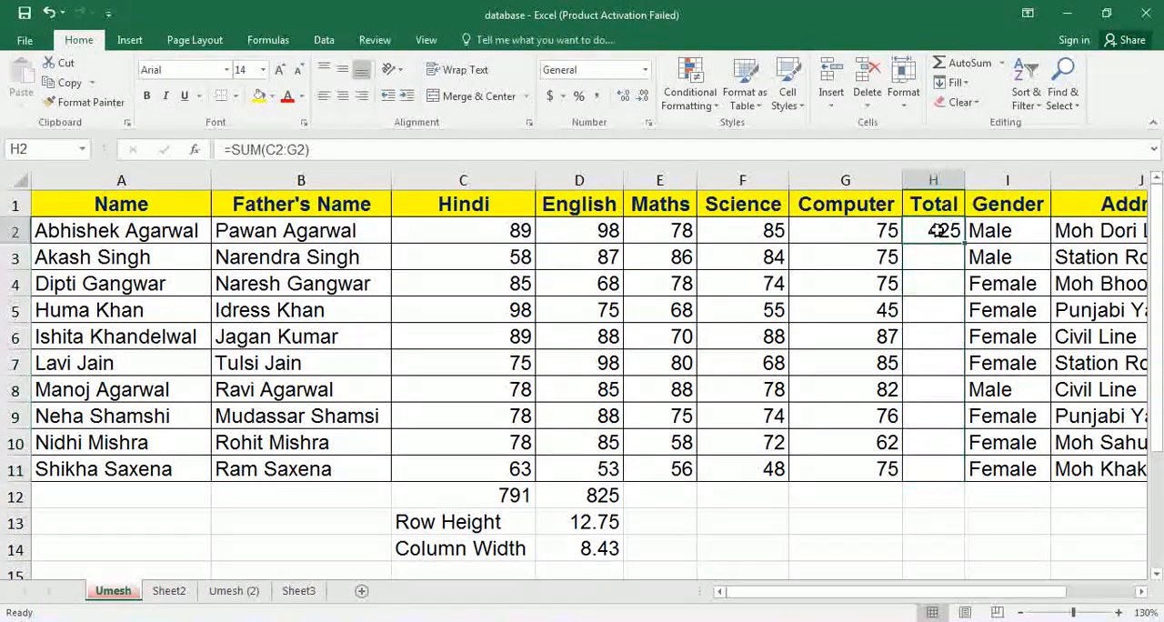
pyautogui.moveTo(937, 231); pyautogui.dragTo(938, 467)
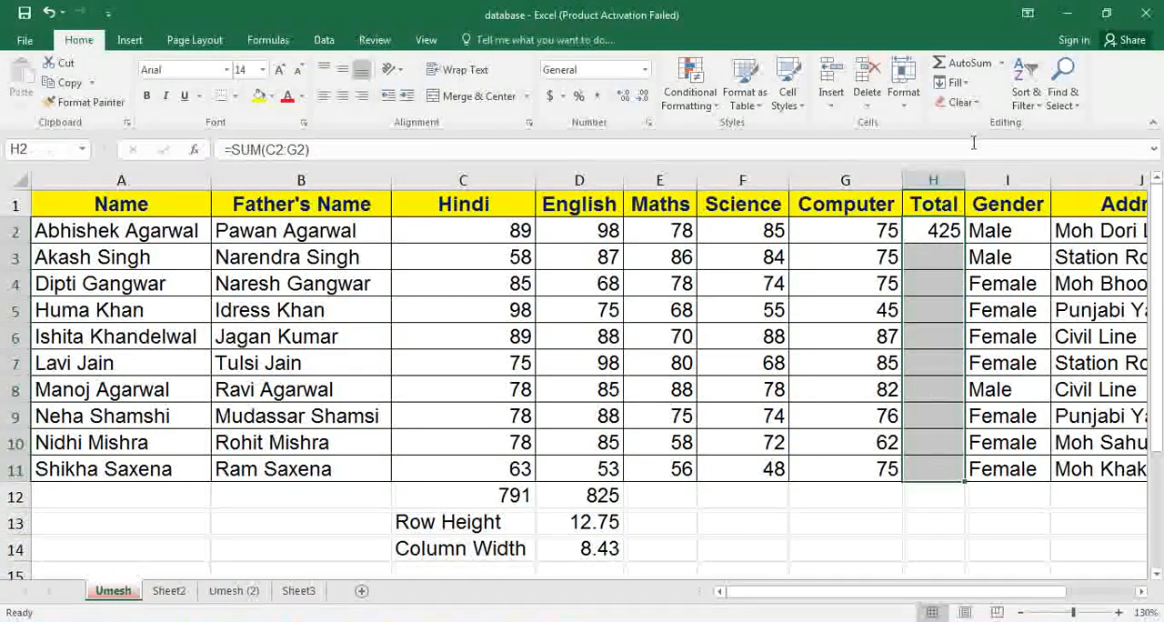
pyautogui.click(957, 83)
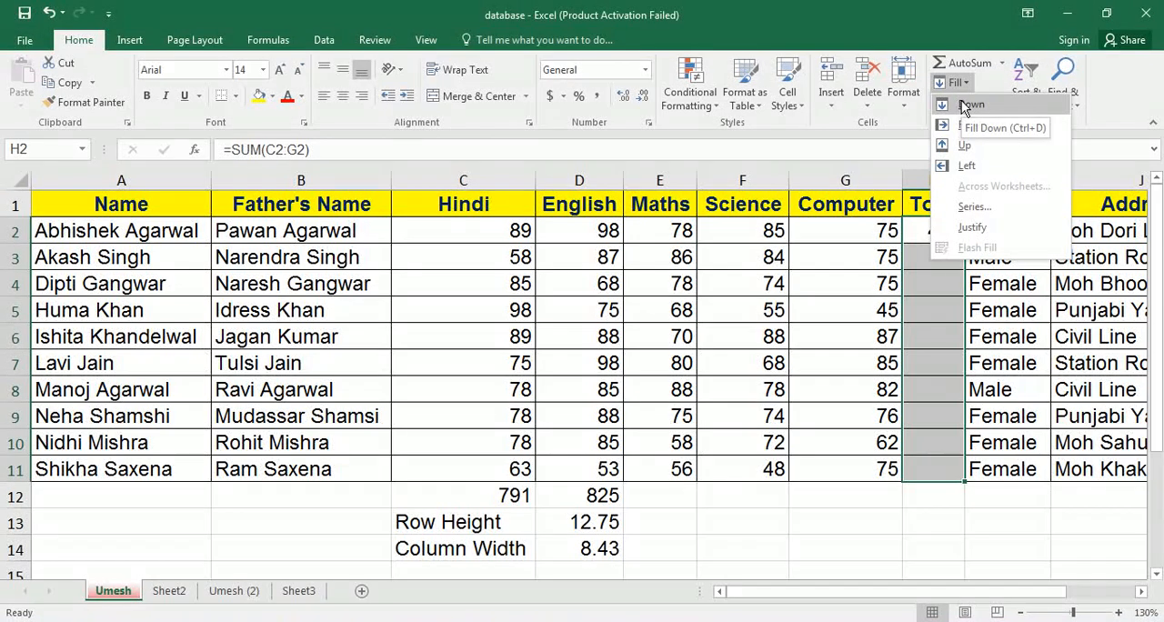
pyautogui.click(964, 104)
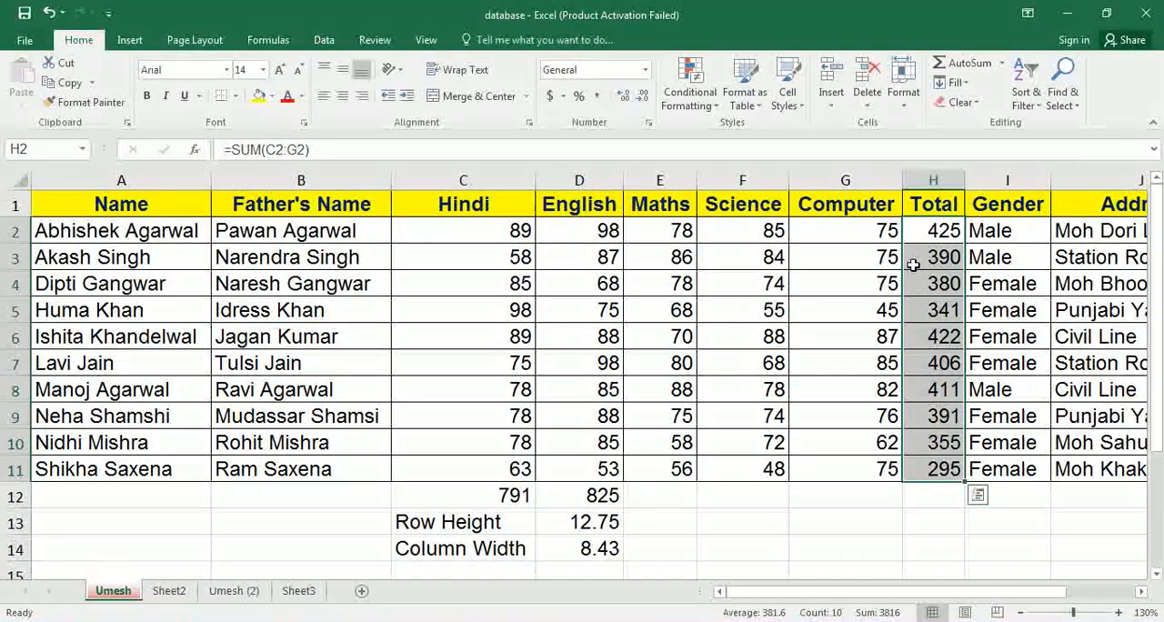
pyautogui.click(748, 504)
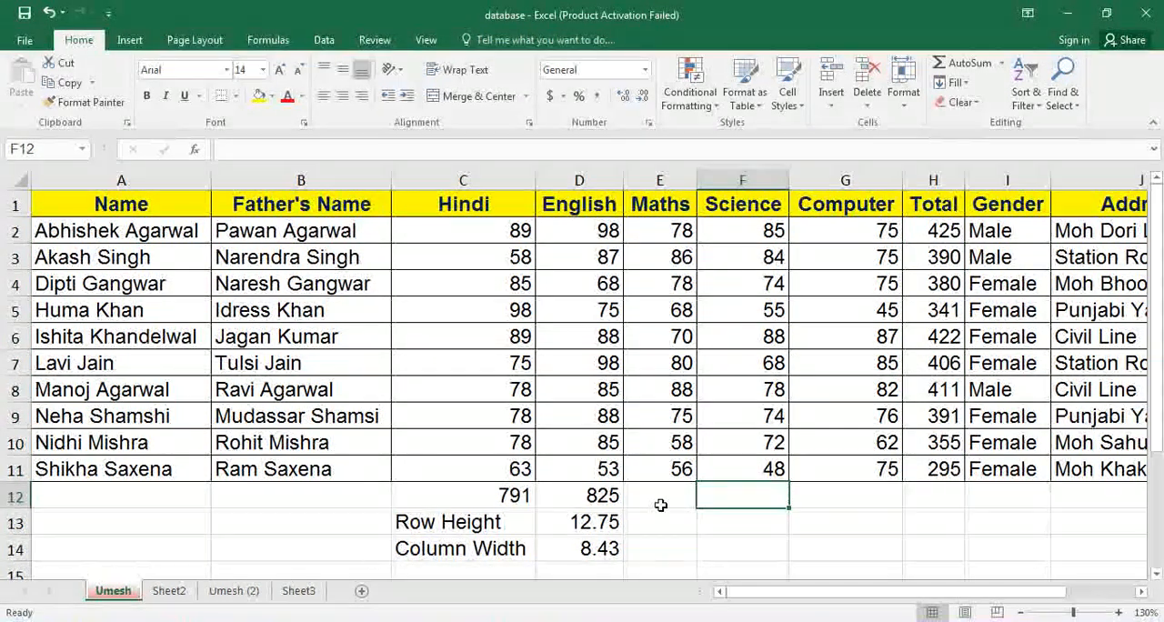
# On Sheet2, enter the instructor's full name followed by "Tech Classes" in C1 and autofit column C to the text.
pyautogui.click(181, 596)
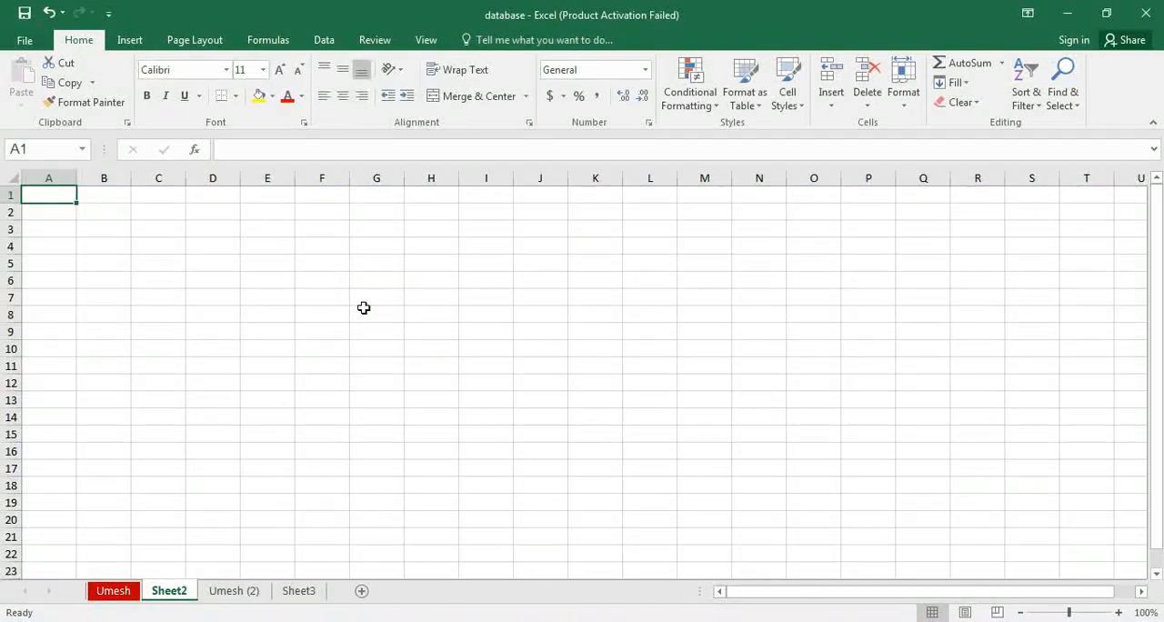
pyautogui.click(1121, 613)
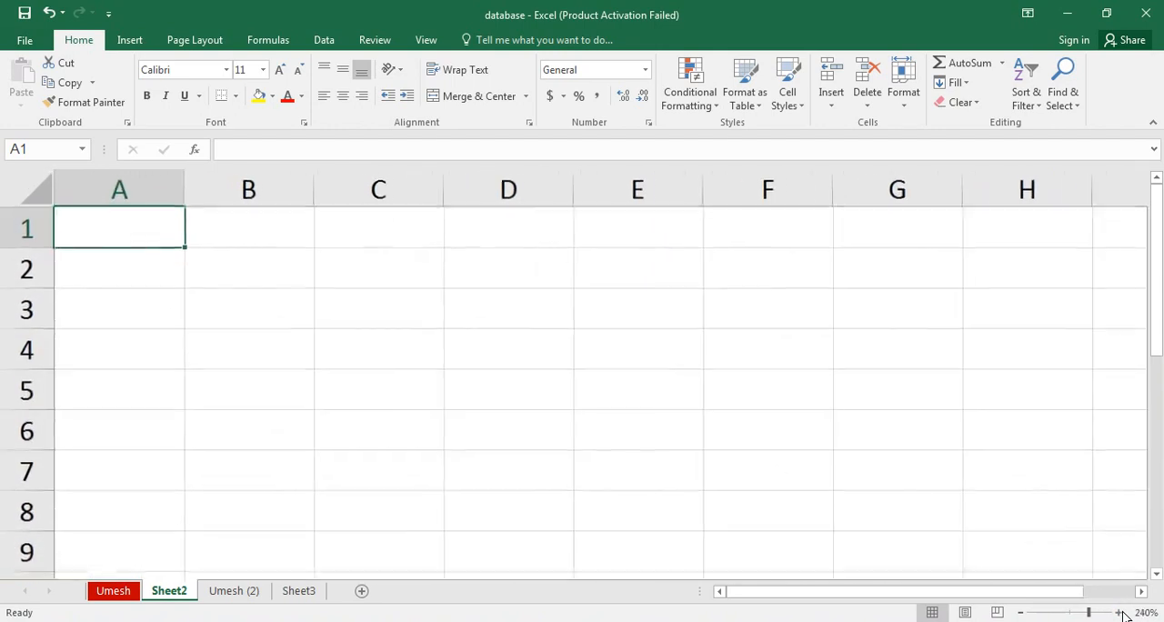
pyautogui.click(1023, 611)
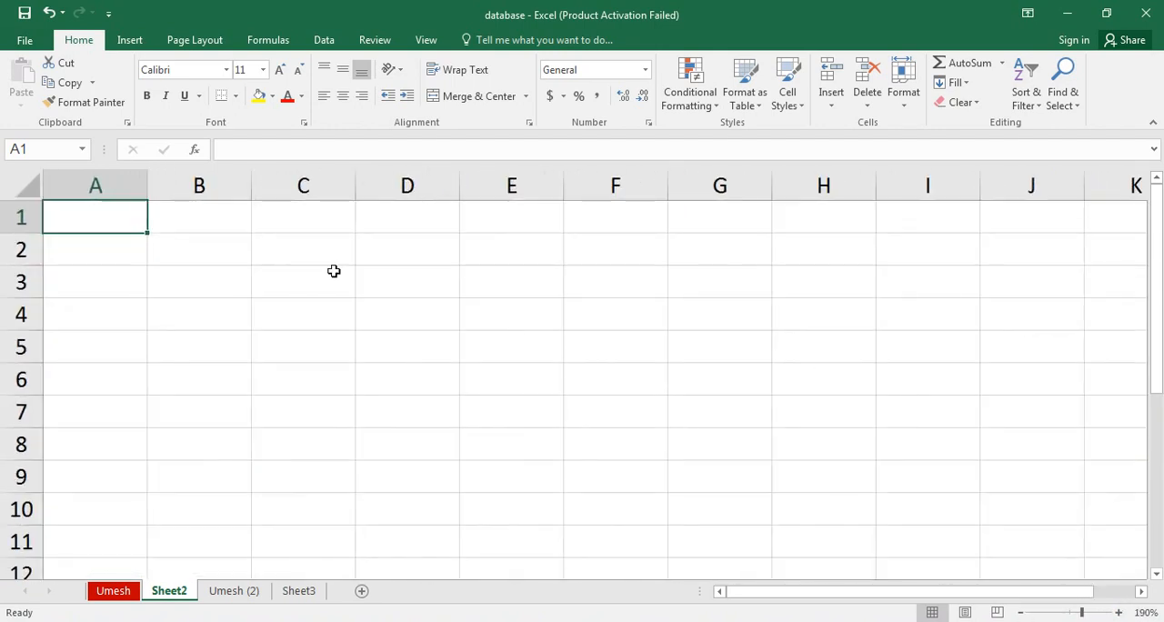
pyautogui.click(294, 224)
pyautogui.write('uMESH ')
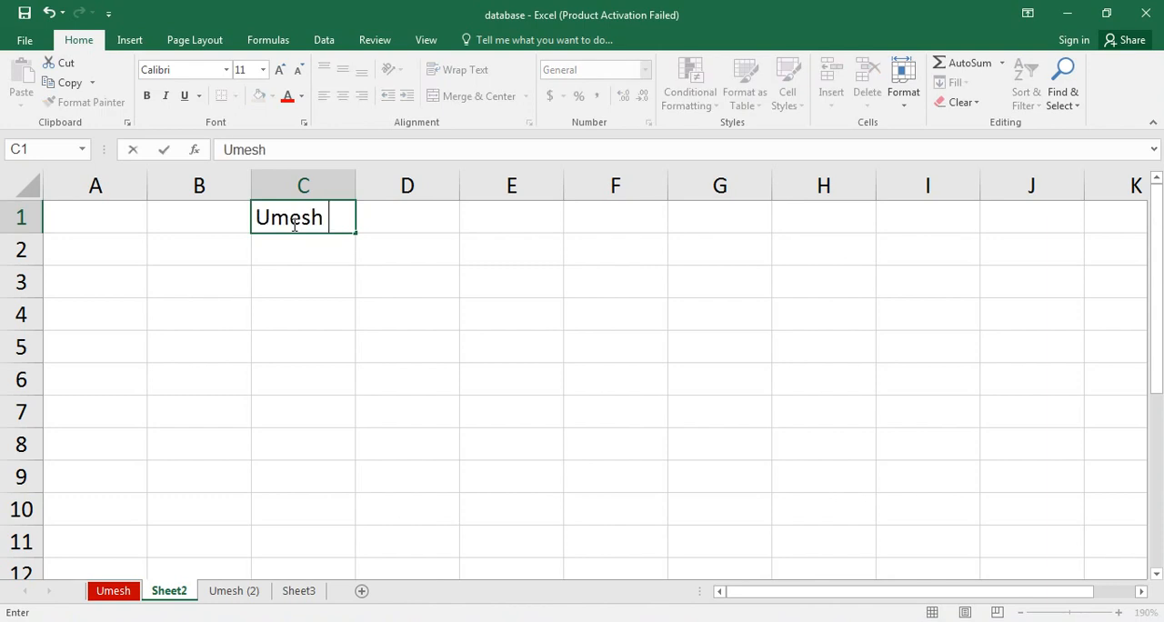
pyautogui.write('Agarwa')
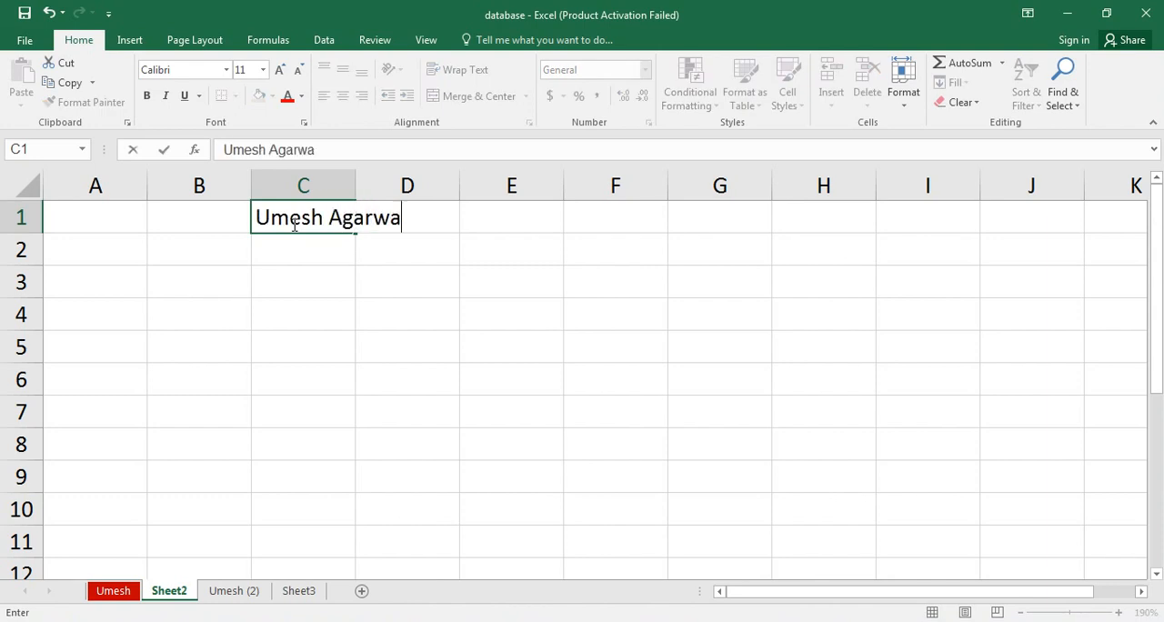
pyautogui.write('l Tech ')
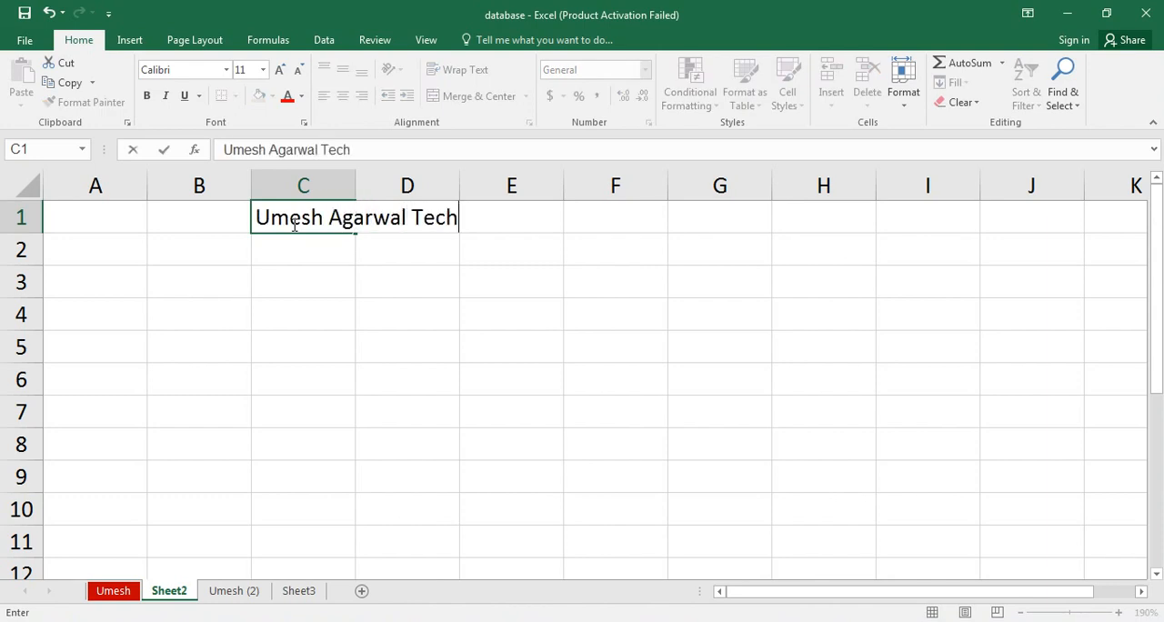
pyautogui.write('Classes')
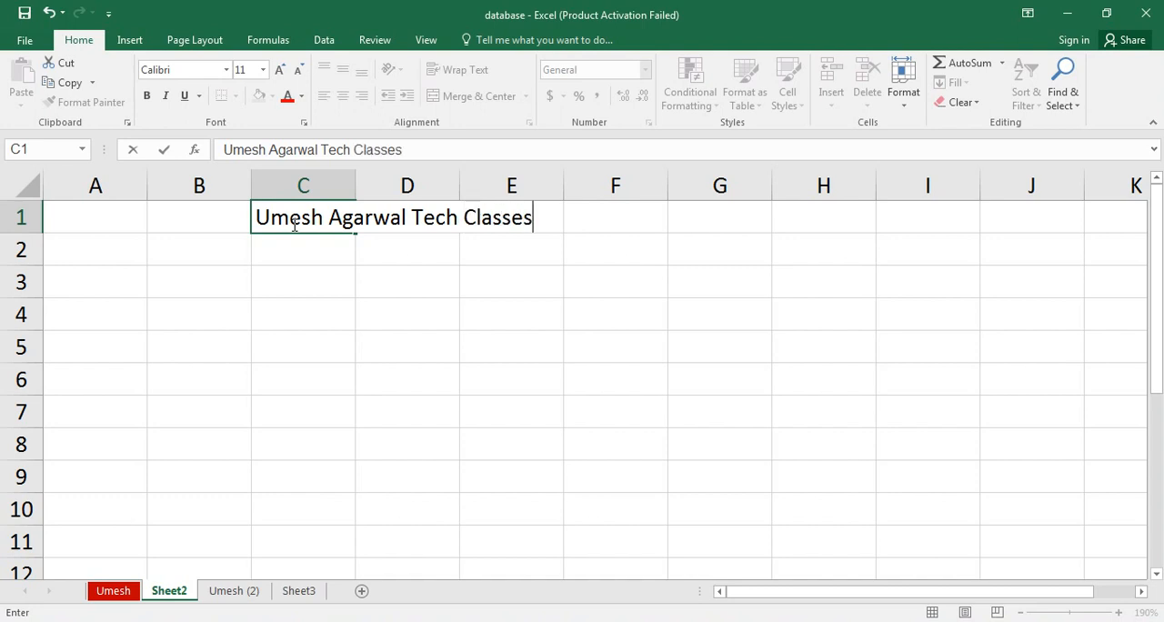
pyautogui.press('Return')
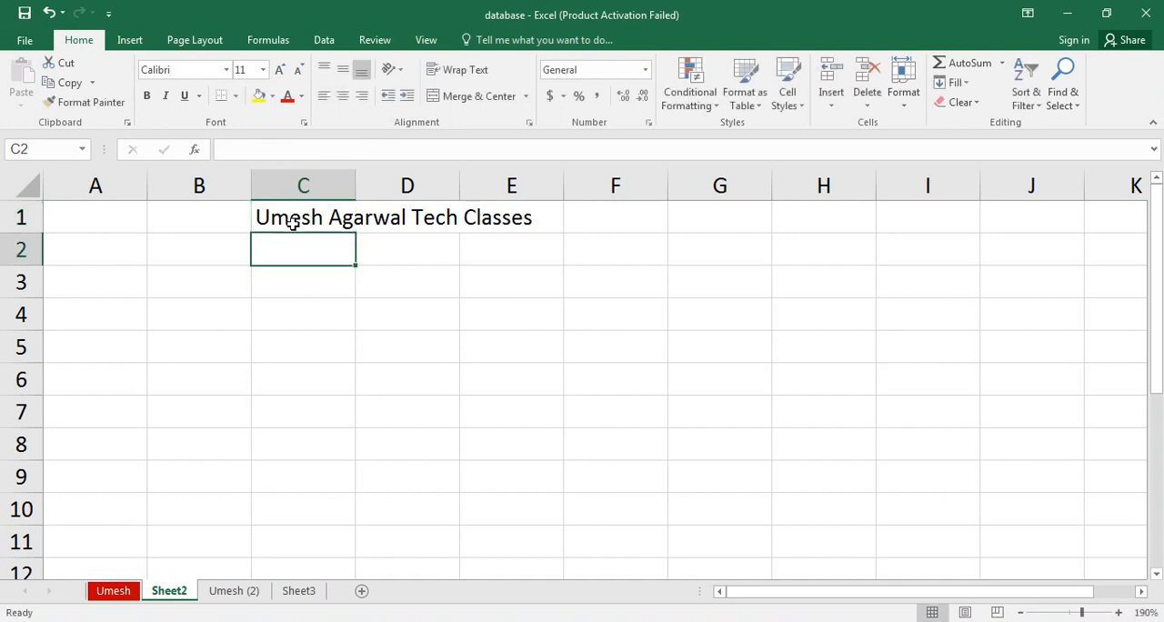
pyautogui.doubleClick(358, 187)
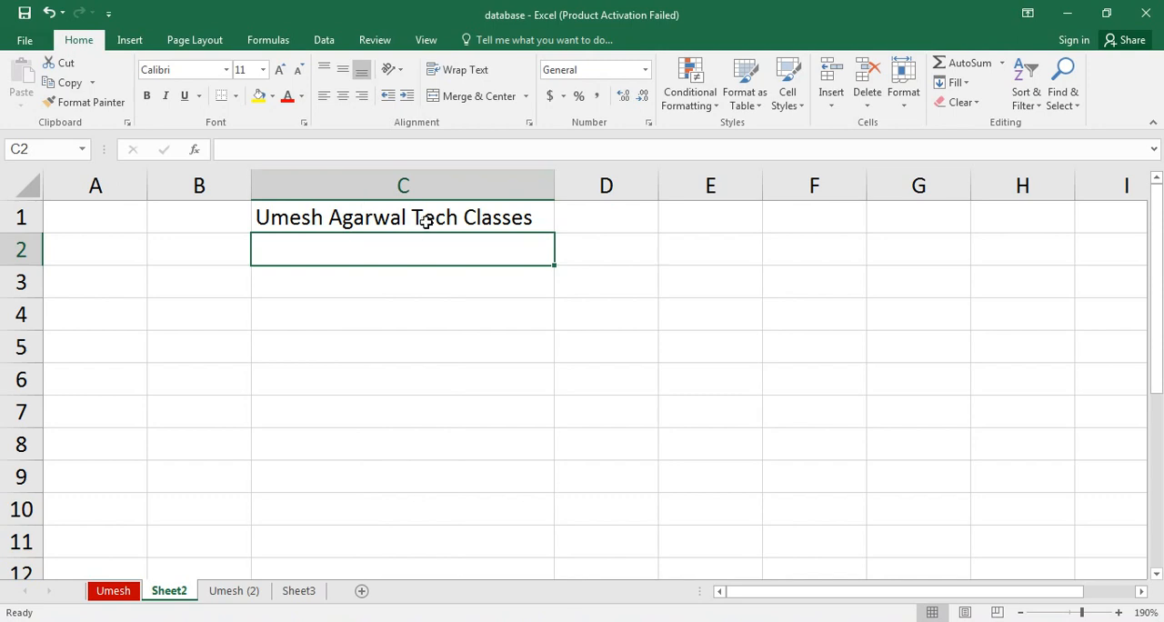
# Fill the text in C1 down through C9 with the Fill Down command.
pyautogui.moveTo(432, 217); pyautogui.dragTo(446, 491)
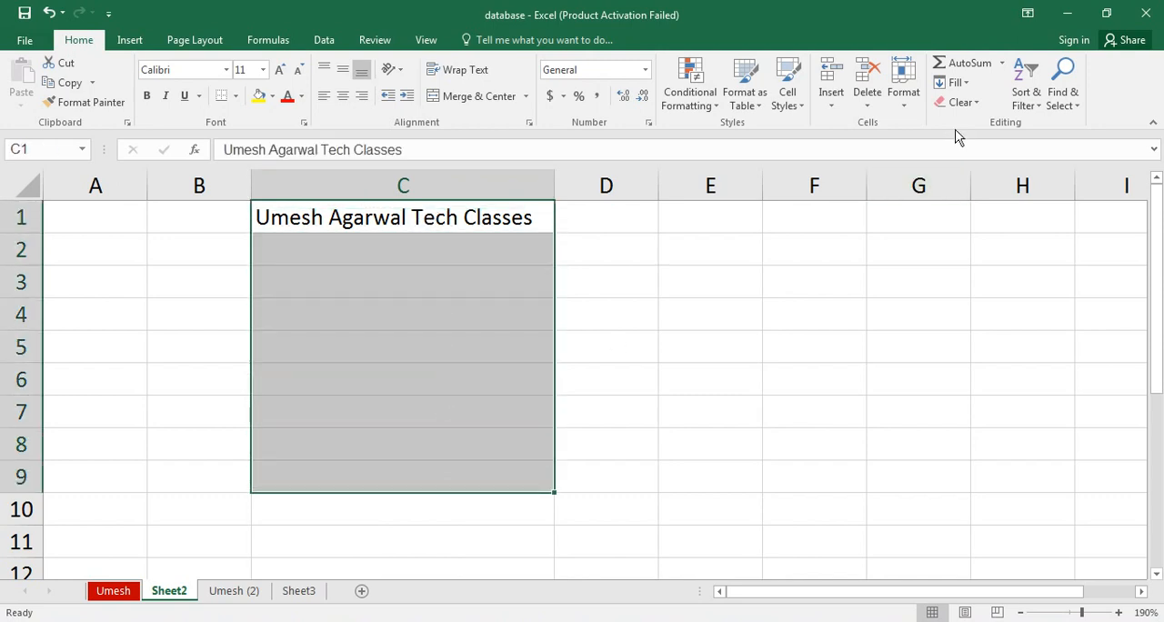
pyautogui.click(960, 83)
pyautogui.click(970, 106)
pyautogui.click(743, 249)
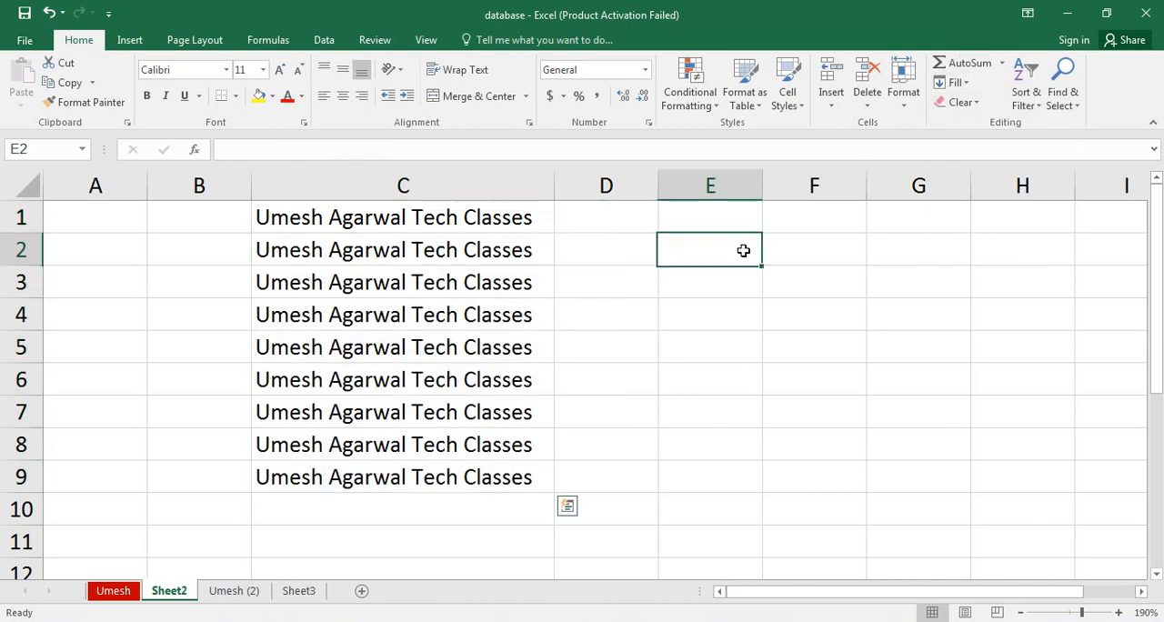
# Enter 19 in D1 and 38 in D2, and extend the number series down to D10.
pyautogui.click(624, 215)
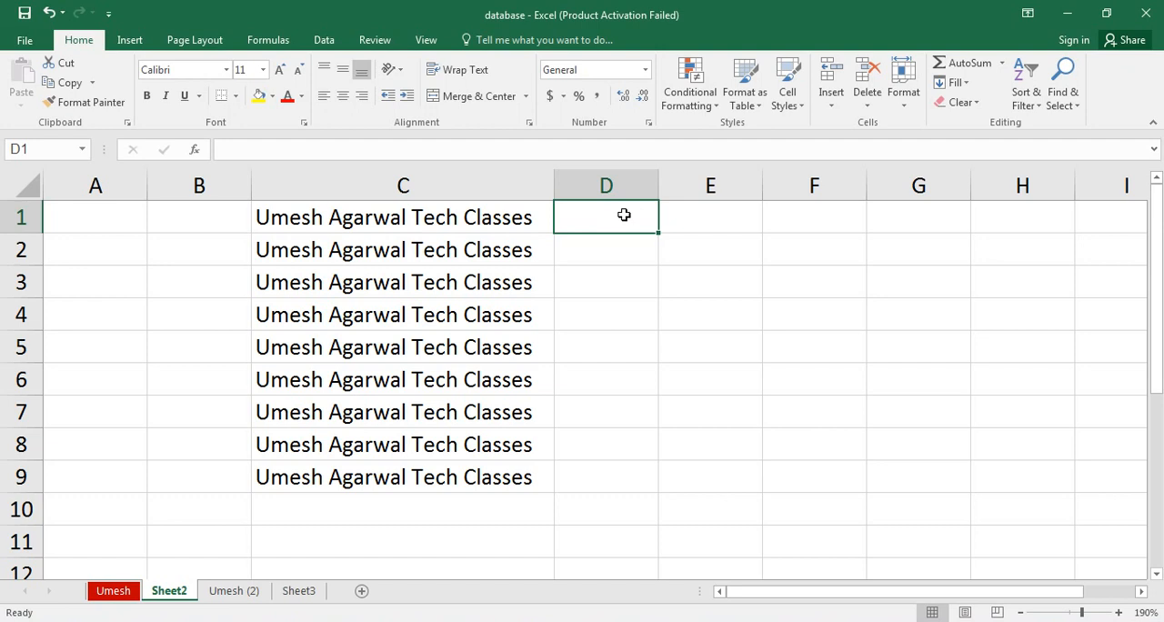
pyautogui.write('19')
pyautogui.press('Return')
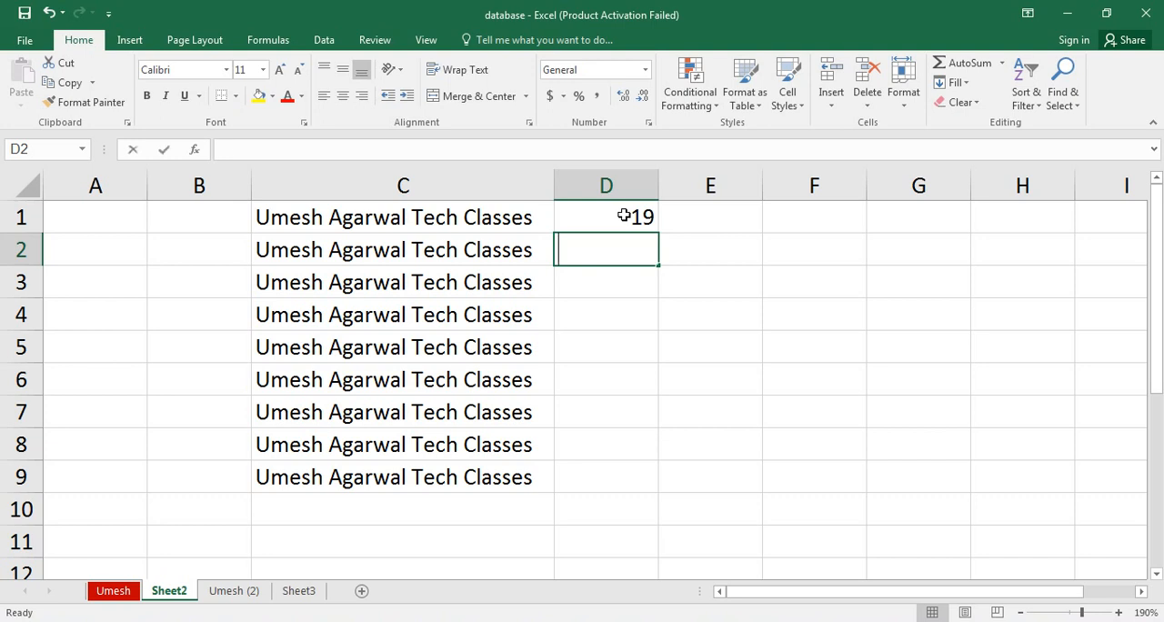
pyautogui.write('38')
pyautogui.press('Return')
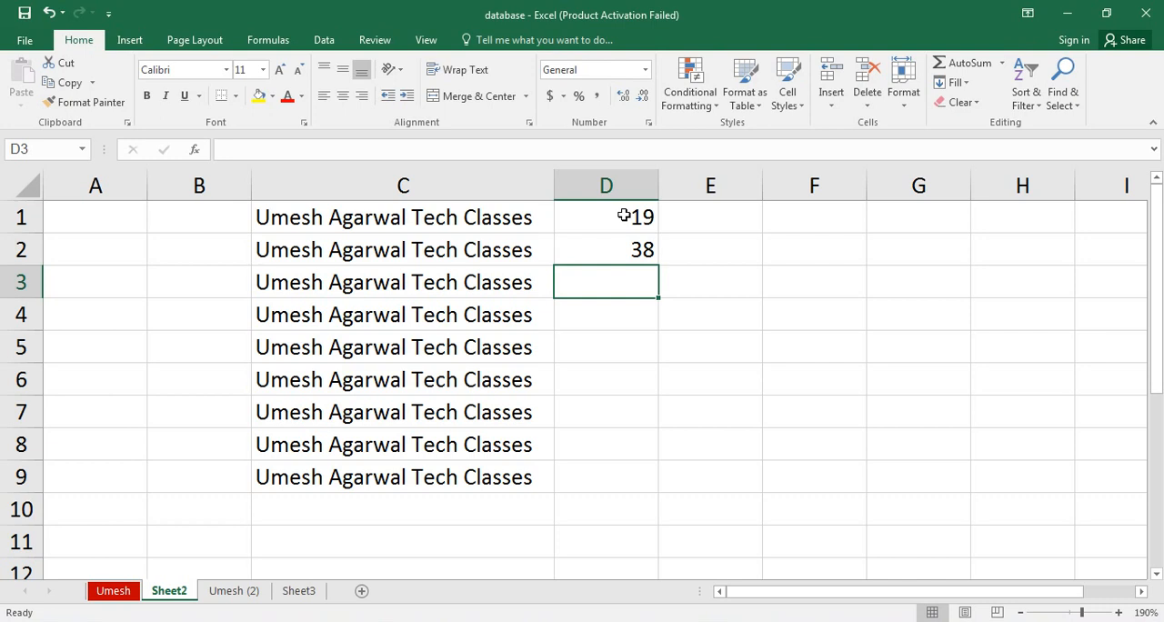
pyautogui.moveTo(612, 211); pyautogui.dragTo(658, 521)
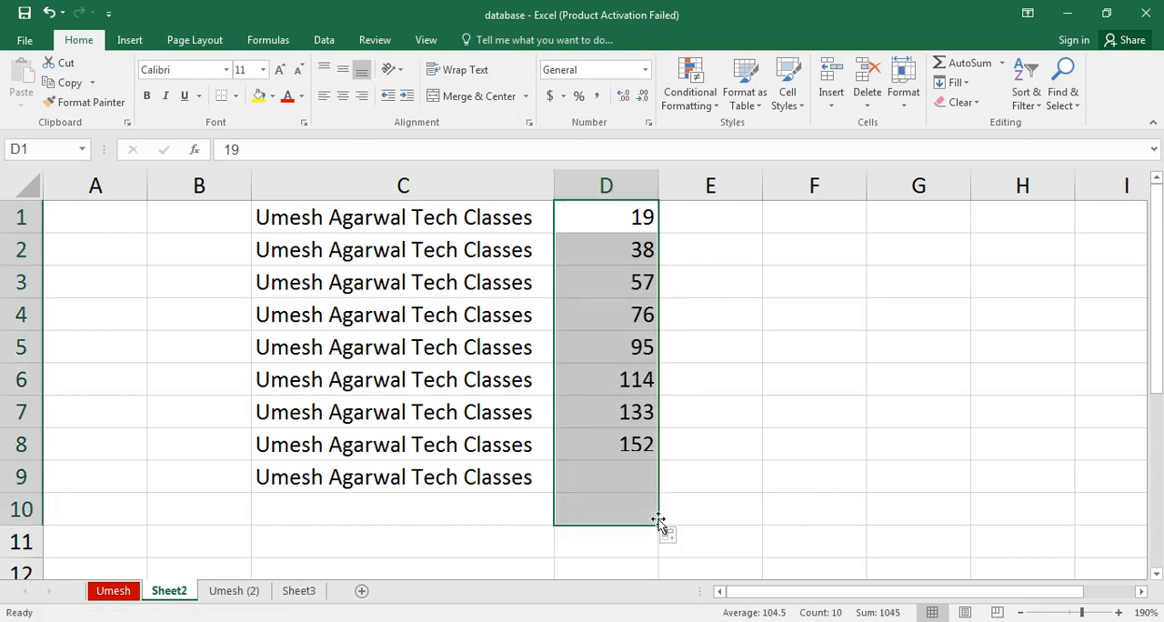
# Enter 1 in E1 and 2 in E2, and extend the number series down to E10.
pyautogui.click(711, 223)
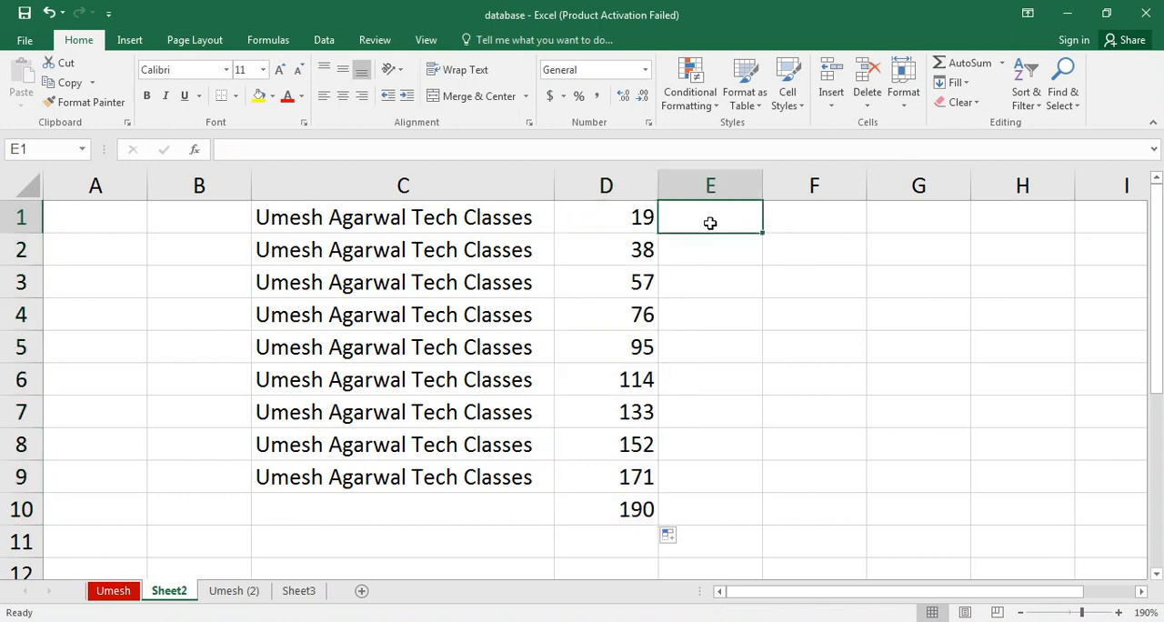
pyautogui.write('1')
pyautogui.press('Return')
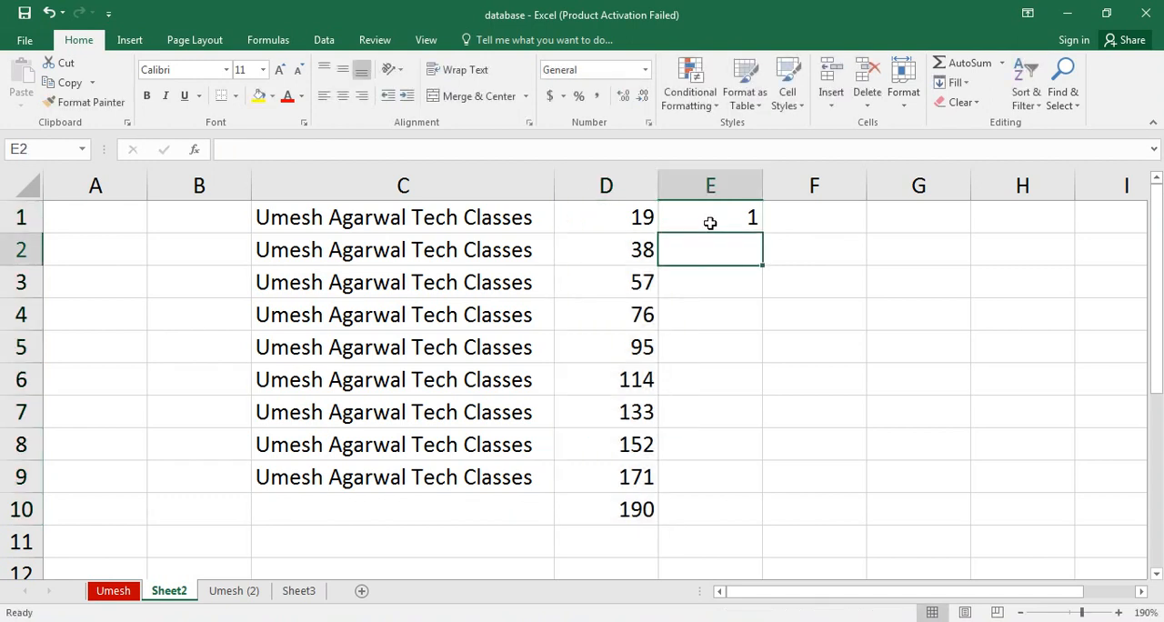
pyautogui.write('2')
pyautogui.press('Return')
pyautogui.moveTo(714, 218); pyautogui.dragTo(733, 511)
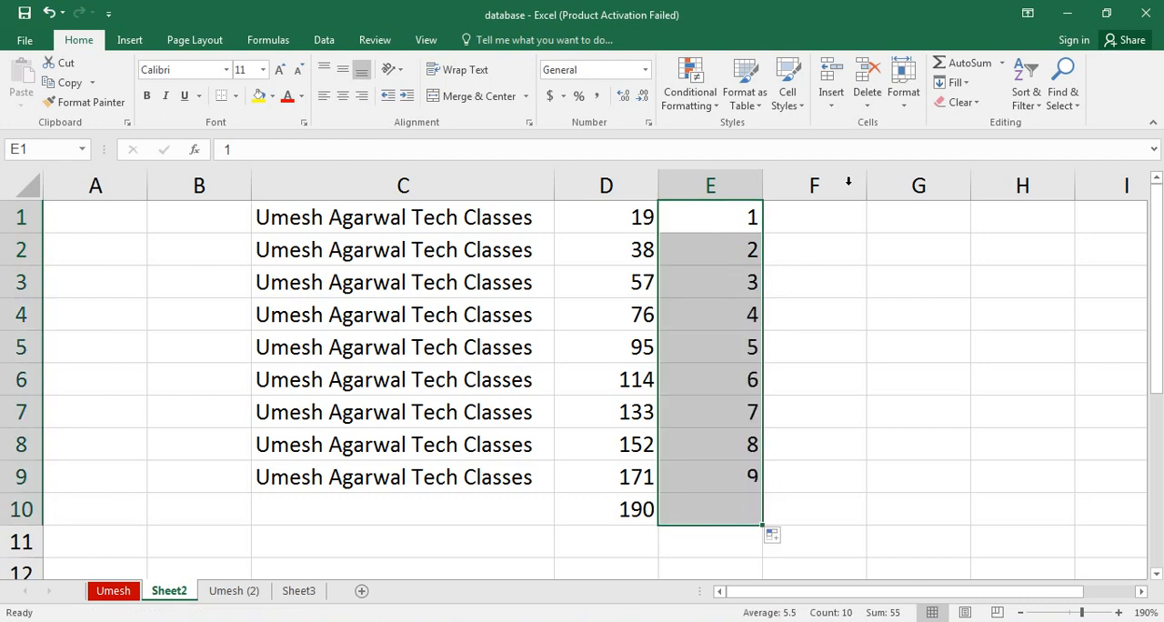
# Enter 50 in F10, level with the last number of the series in column E.
pyautogui.click(819, 229)
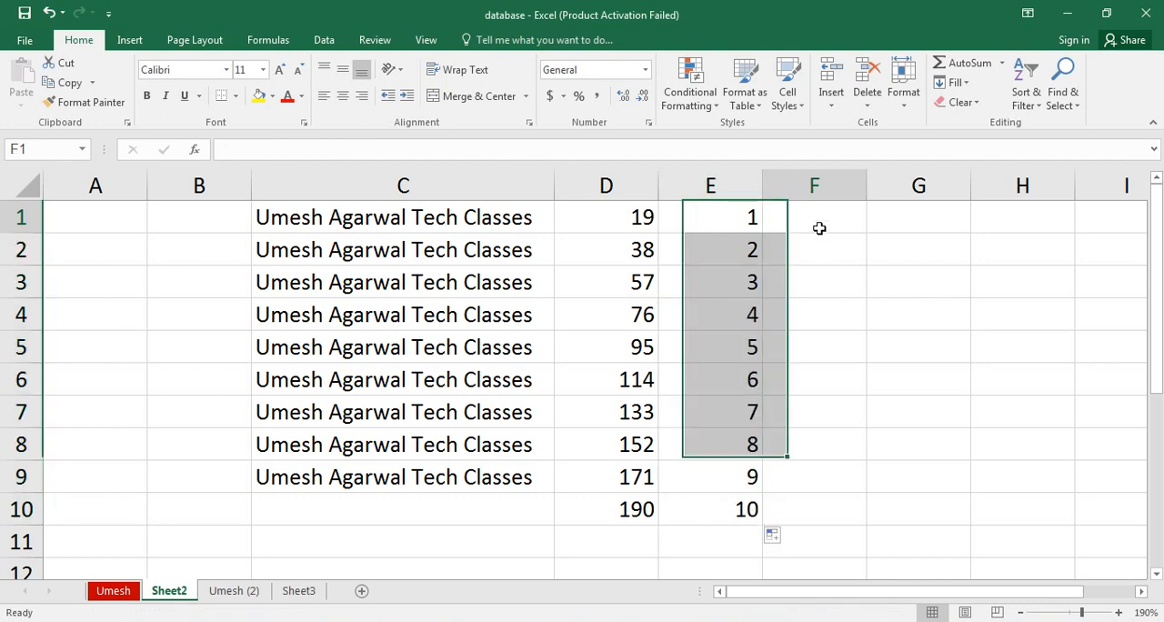
pyautogui.click(964, 83)
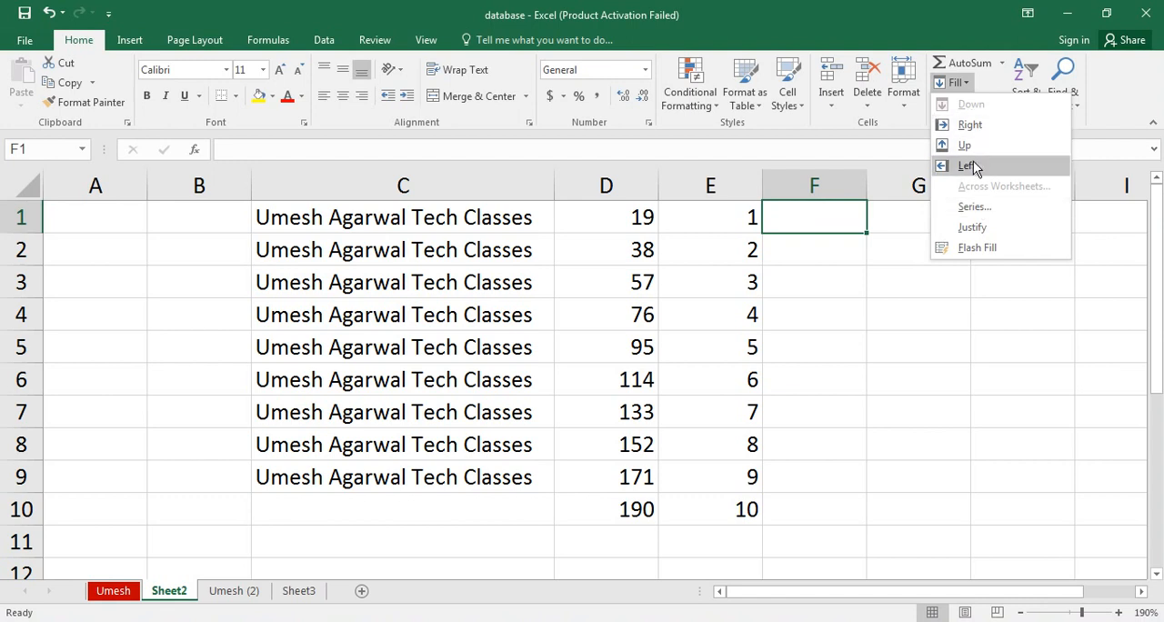
pyautogui.click(791, 517)
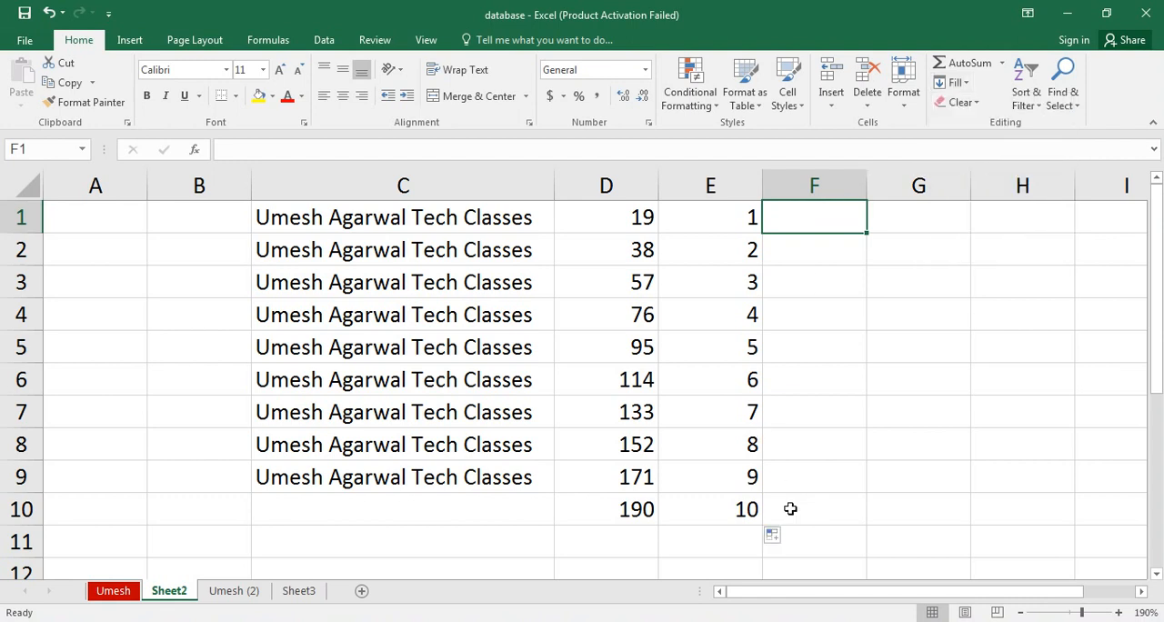
pyautogui.click(787, 508)
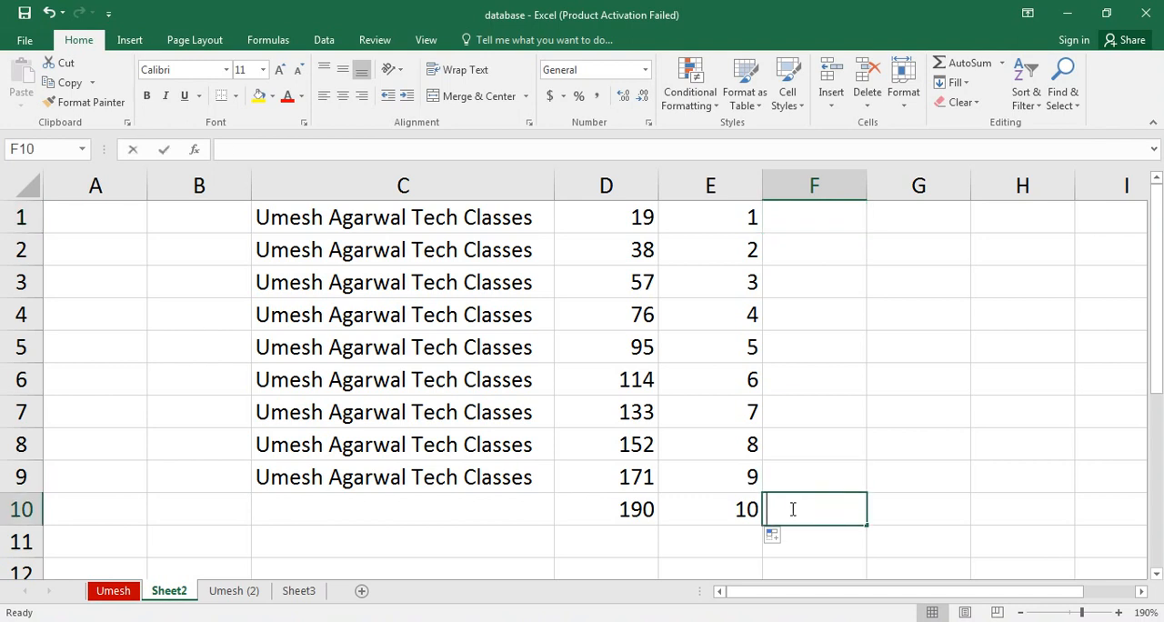
pyautogui.write('50')
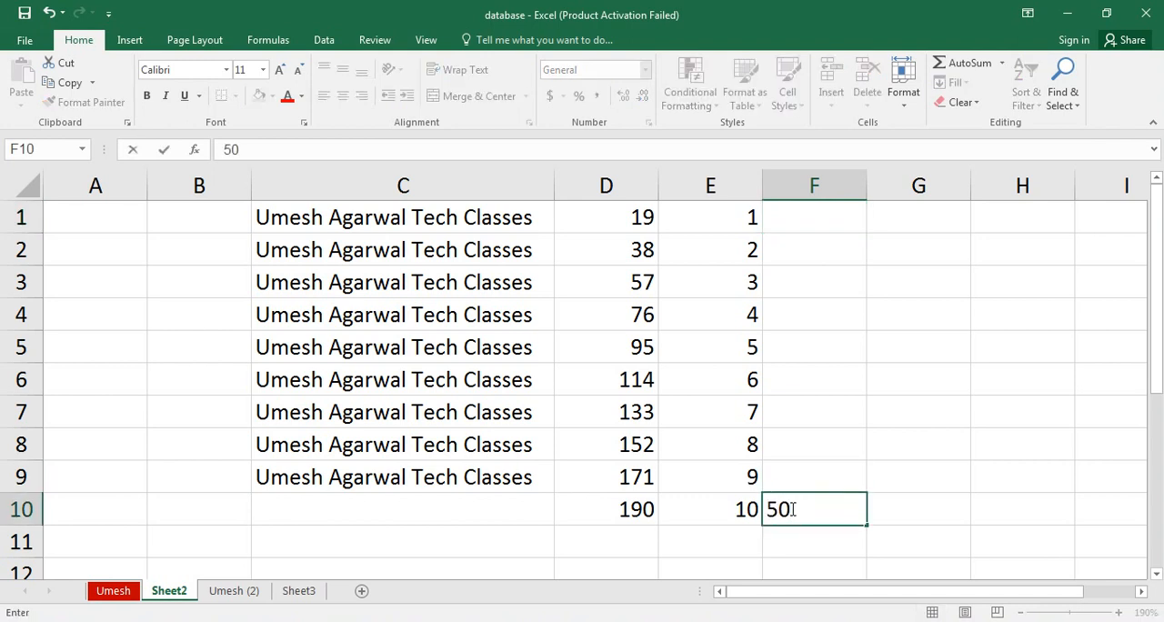
pyautogui.press('Return')
pyautogui.press('Return')
pyautogui.press('Up')
pyautogui.press('Up')
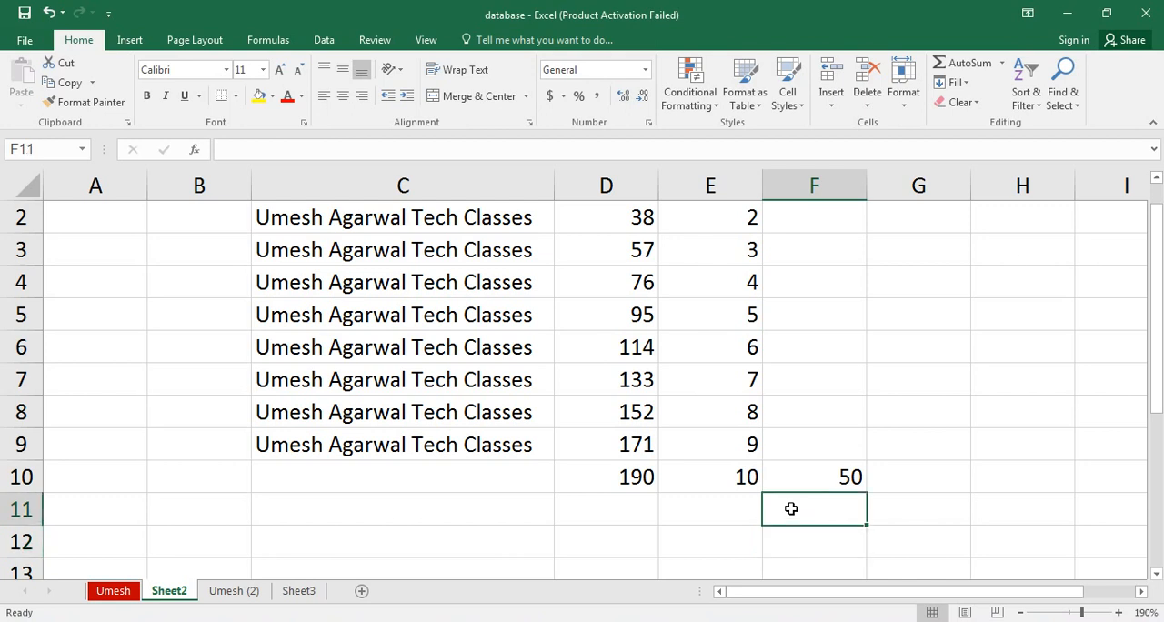
# Fill the 50 from F10 up through F1 with the Fill Up command.
pyautogui.hotkey('shift', 'Up')
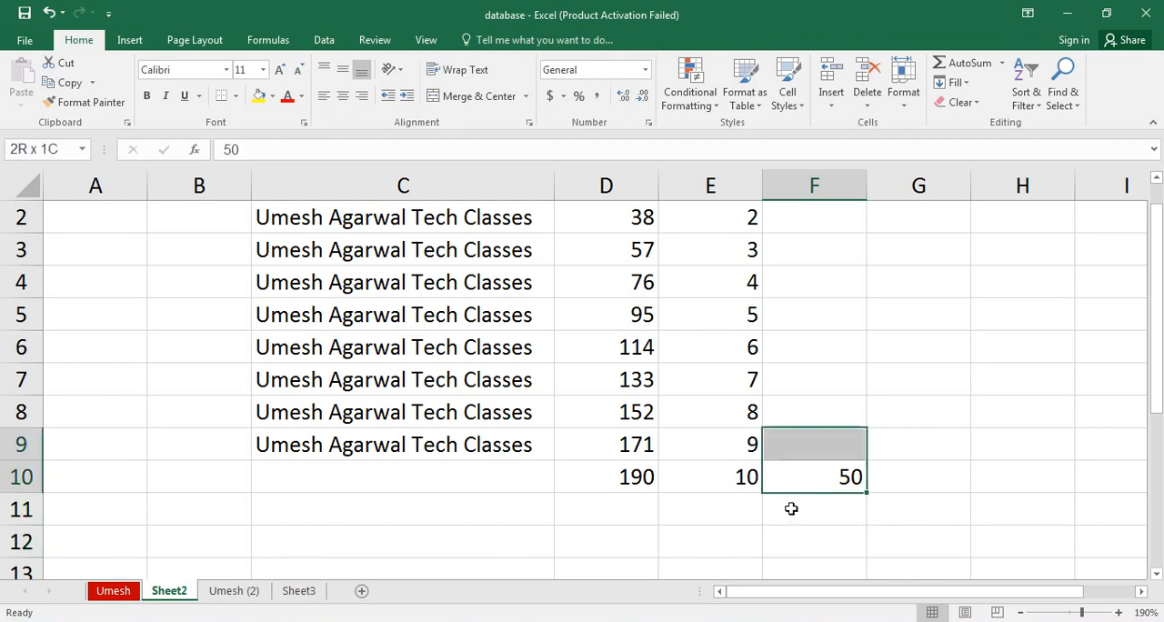
pyautogui.hotkey('ctrl', 'shift', 'Up')
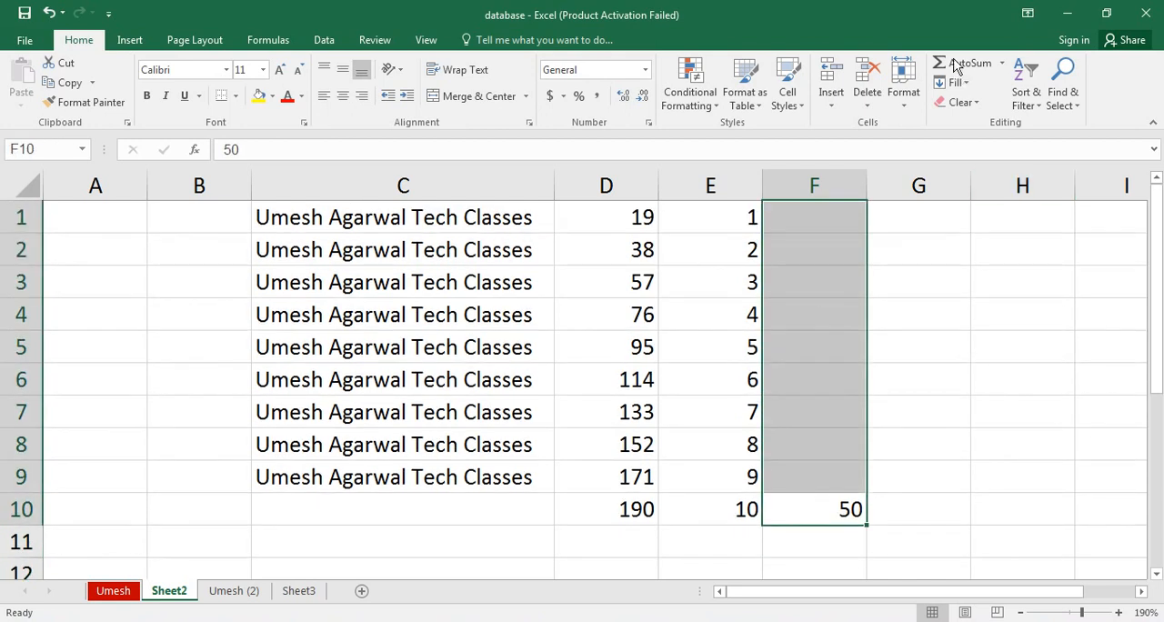
pyautogui.click(955, 82)
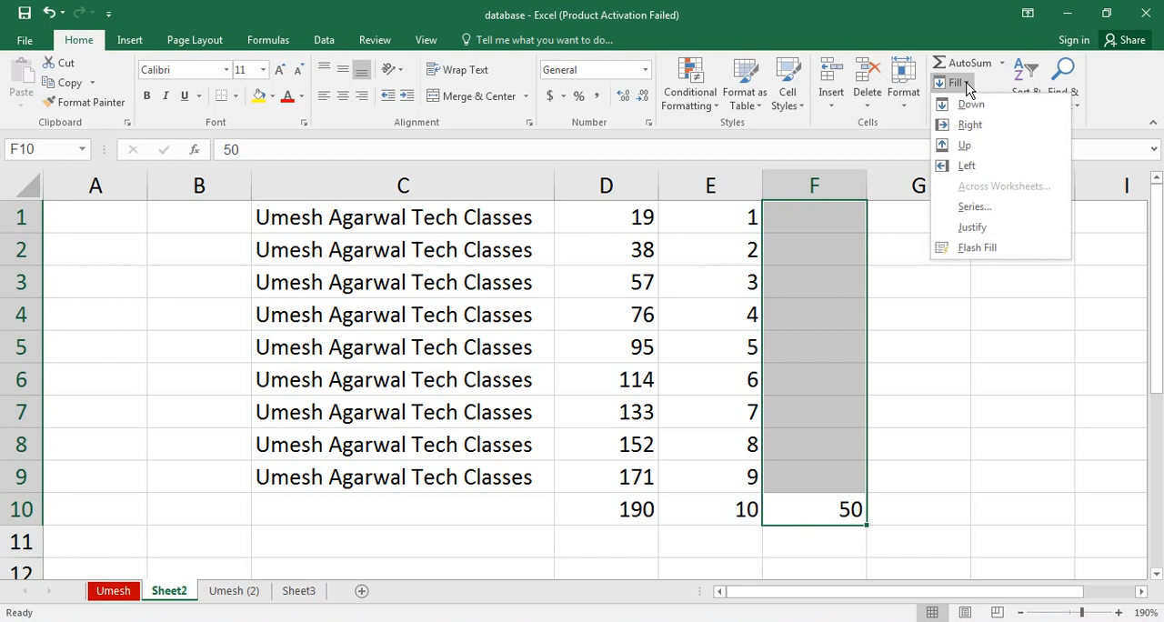
pyautogui.click(979, 148)
pyautogui.click(925, 264)
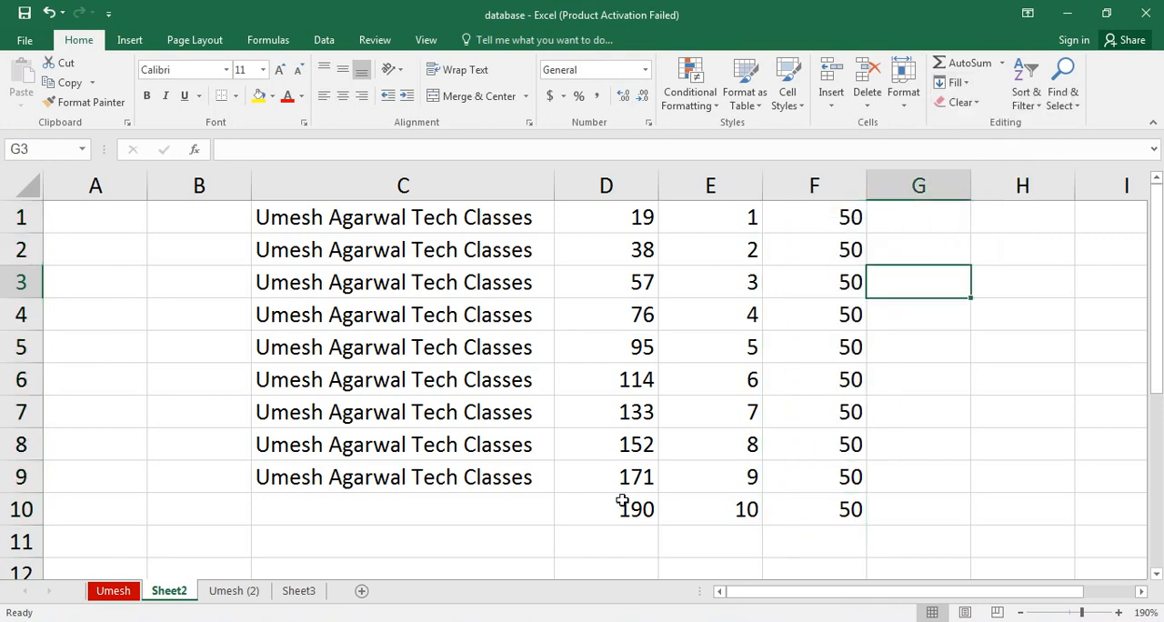
# Enter "Hello" in D11 and fill it leftward through A11 with the Fill Left command.
pyautogui.click(614, 511)
pyautogui.click(592, 545)
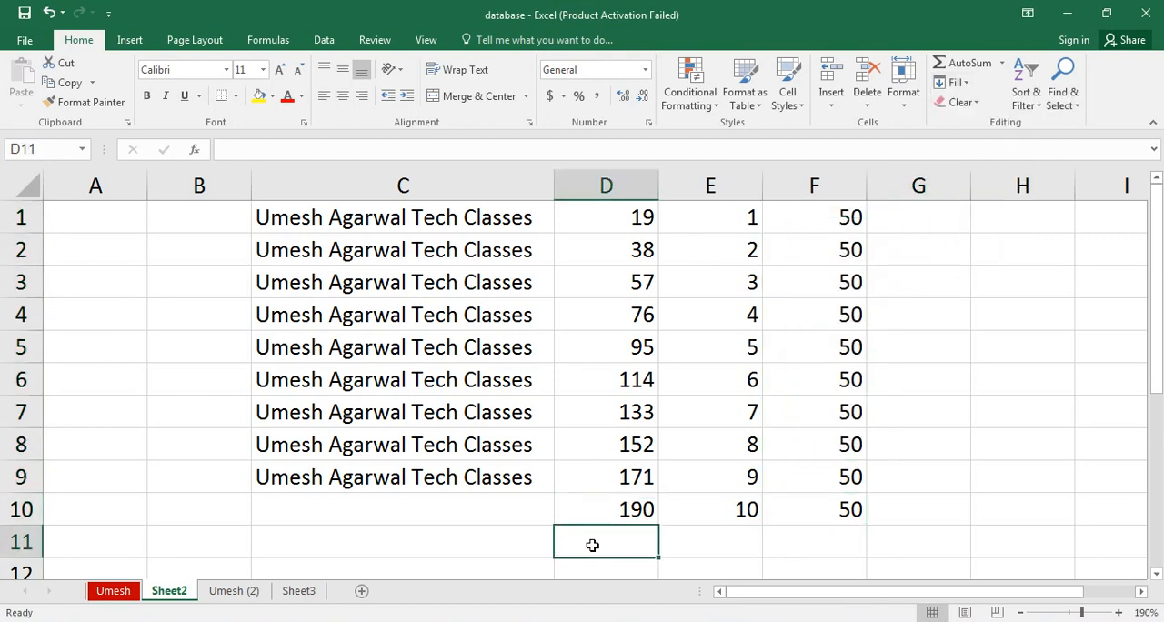
pyautogui.write('Hell')
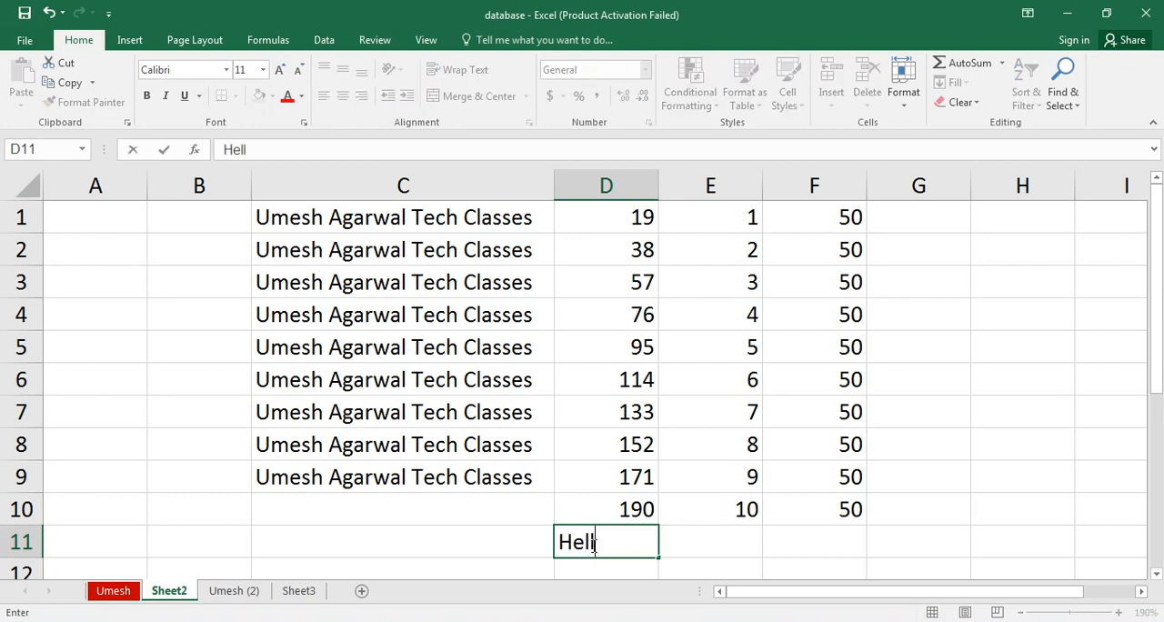
pyautogui.write('o')
pyautogui.press('Return')
pyautogui.moveTo(612, 503); pyautogui.dragTo(145, 505)
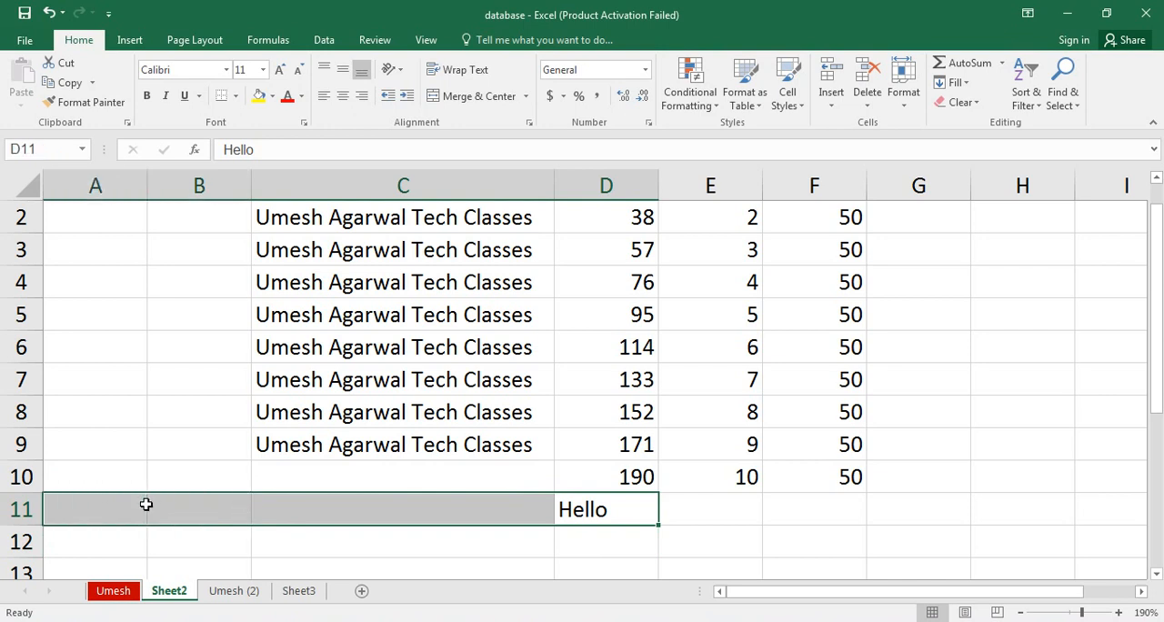
pyautogui.click(956, 83)
pyautogui.click(969, 167)
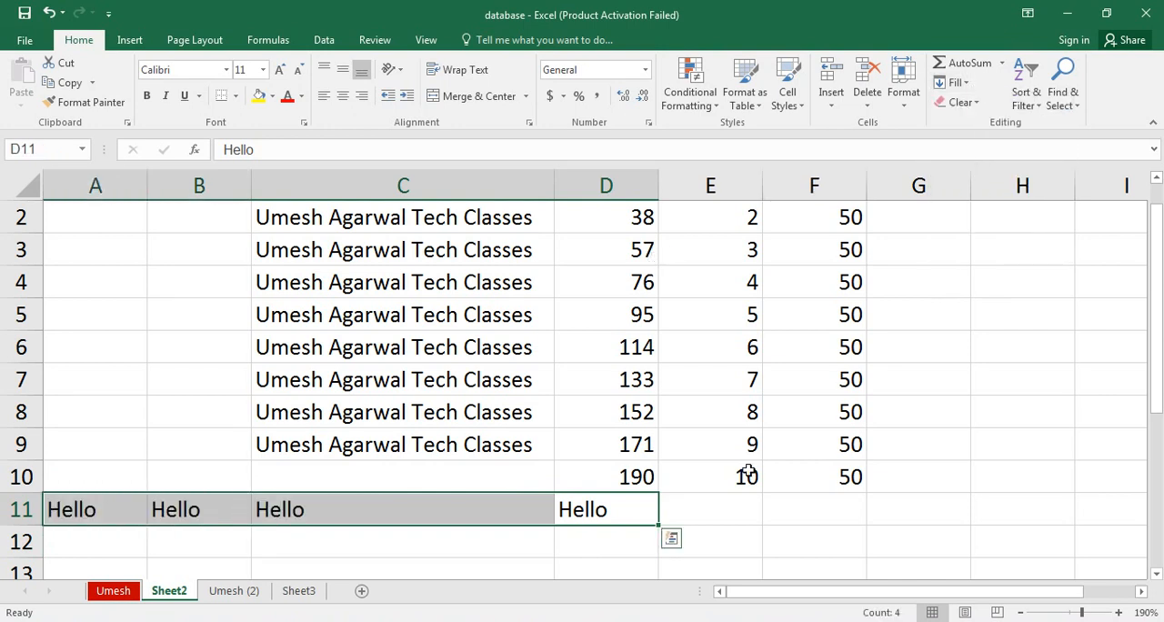
# Fill "Hello" from D11 rightward through G11 with the Fill Right command.
pyautogui.moveTo(621, 513); pyautogui.dragTo(873, 499)
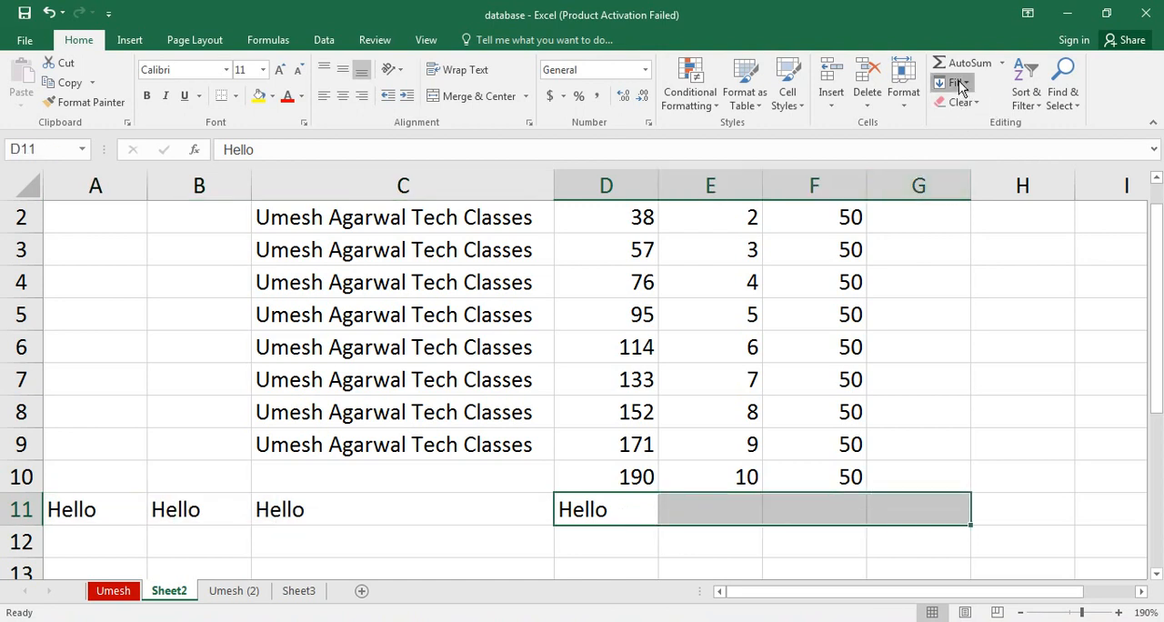
pyautogui.click(956, 83)
pyautogui.click(973, 125)
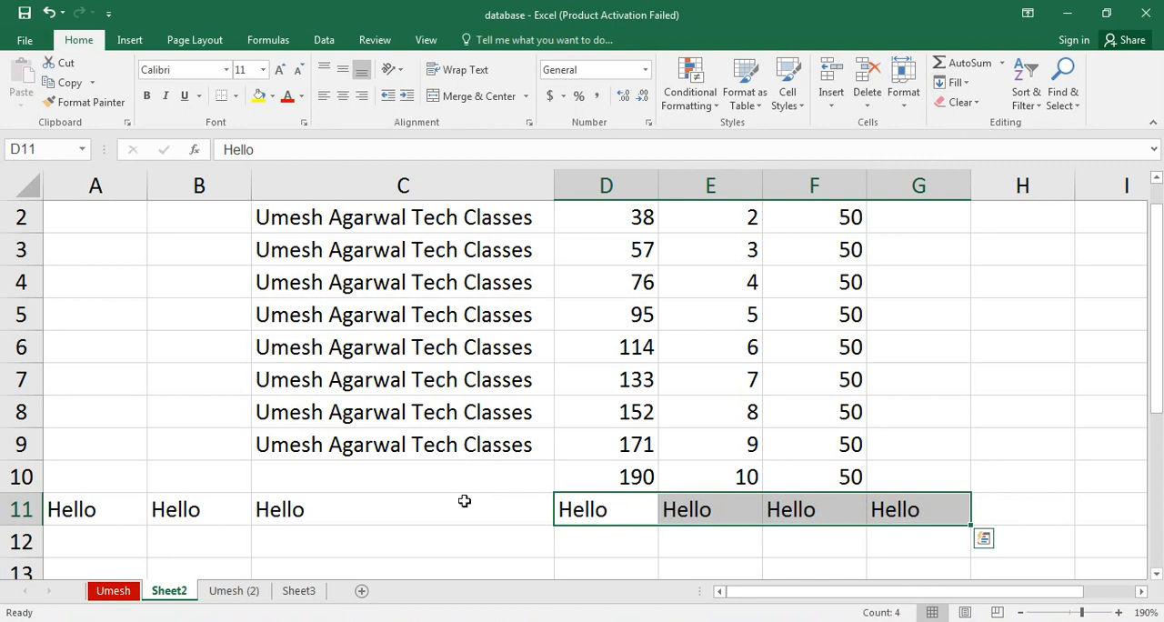
pyautogui.click(458, 517)
pyautogui.press('Up')
pyautogui.press('Up')
pyautogui.press('Up')
pyautogui.press('Up')
pyautogui.press('Up')
pyautogui.press('Up')
pyautogui.press('Up')
pyautogui.press('Up')
pyautogui.press('Up')
pyautogui.press('Up')
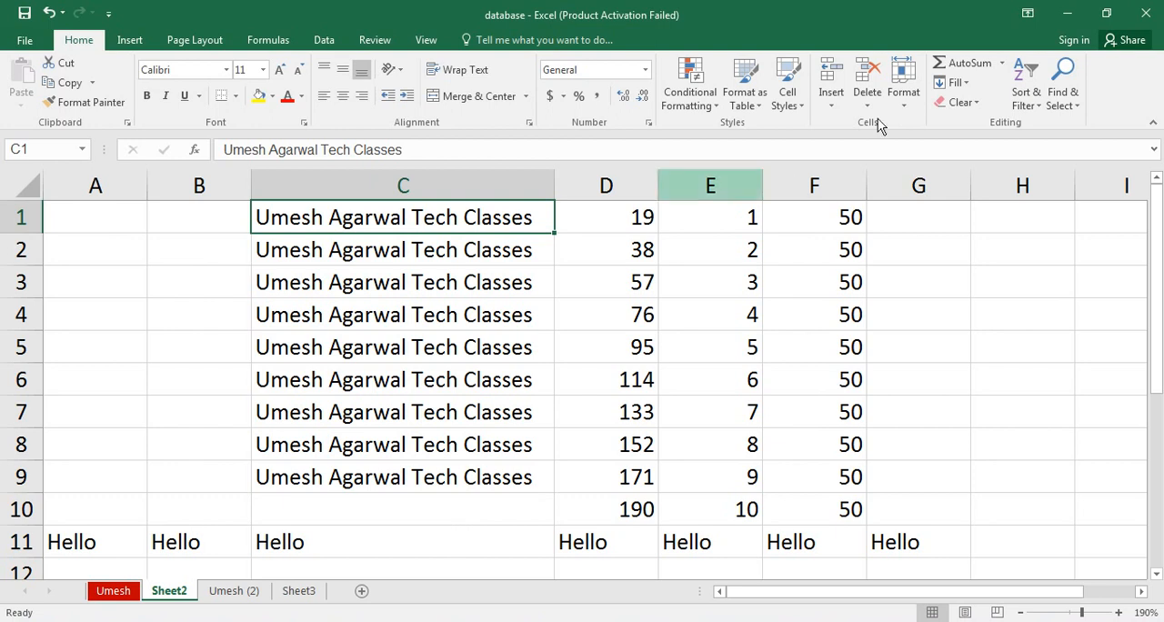
pyautogui.click(959, 83)
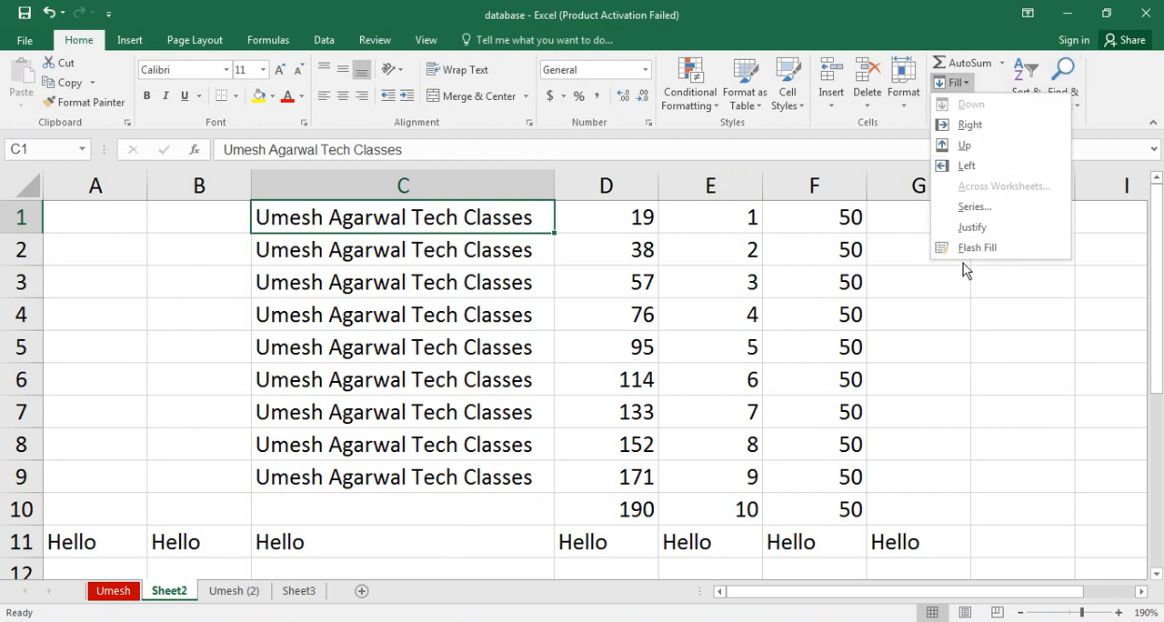
pyautogui.click(915, 226)
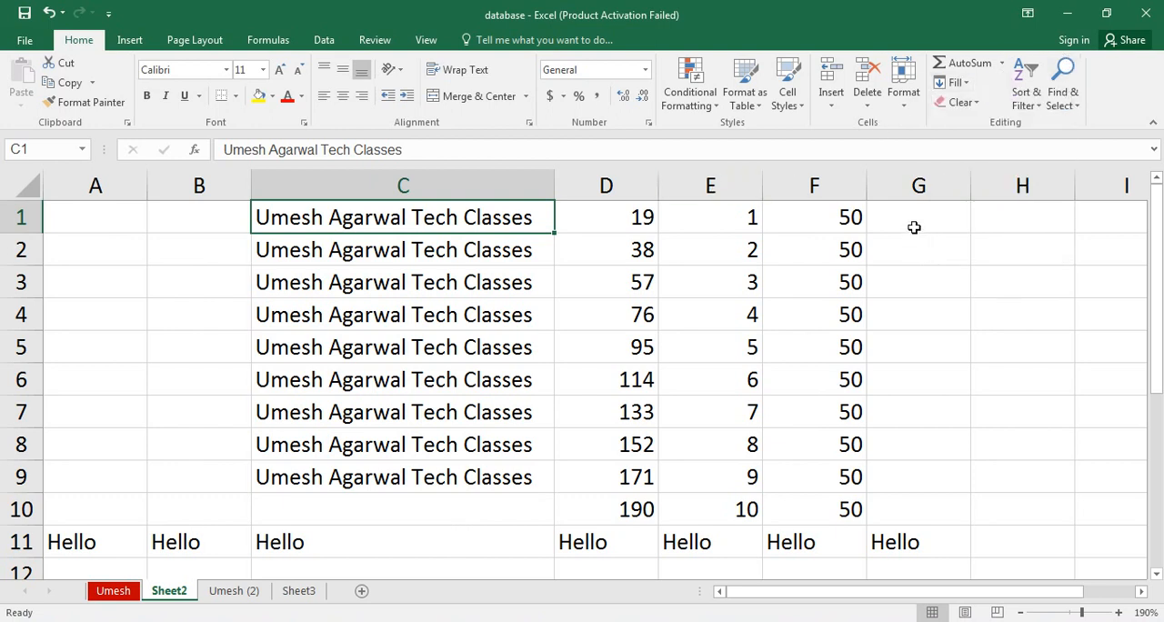
pyautogui.click(915, 226)
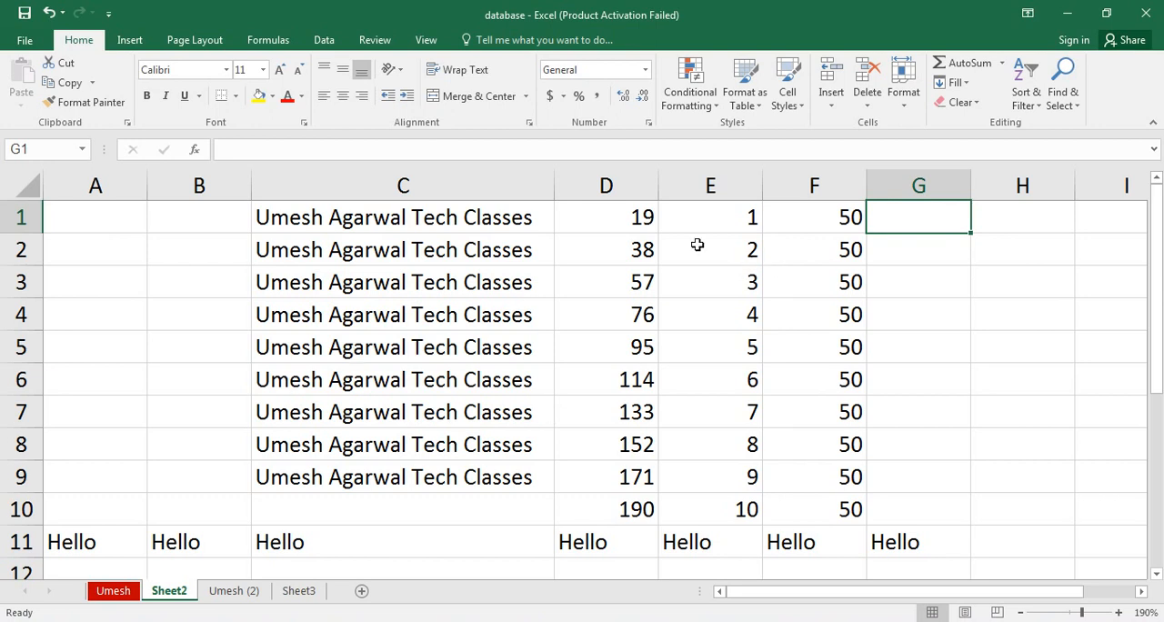
# Clear the contents of E1:G11 and of cell D11.
pyautogui.moveTo(734, 225); pyautogui.dragTo(896, 562)
pyautogui.press('Delete')
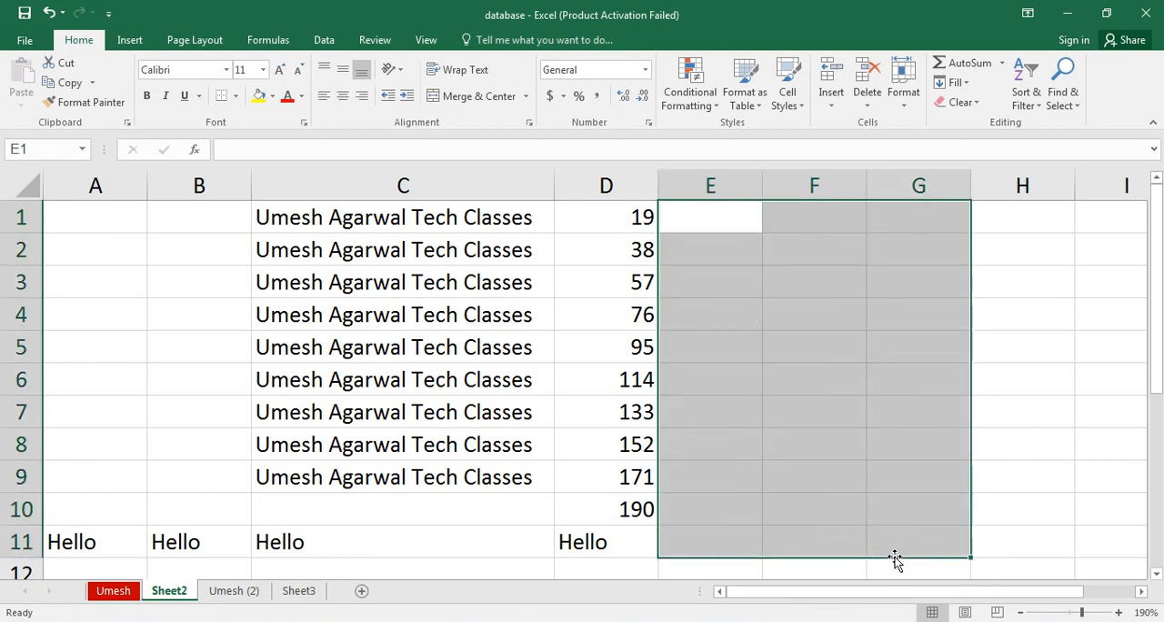
pyautogui.click(572, 528)
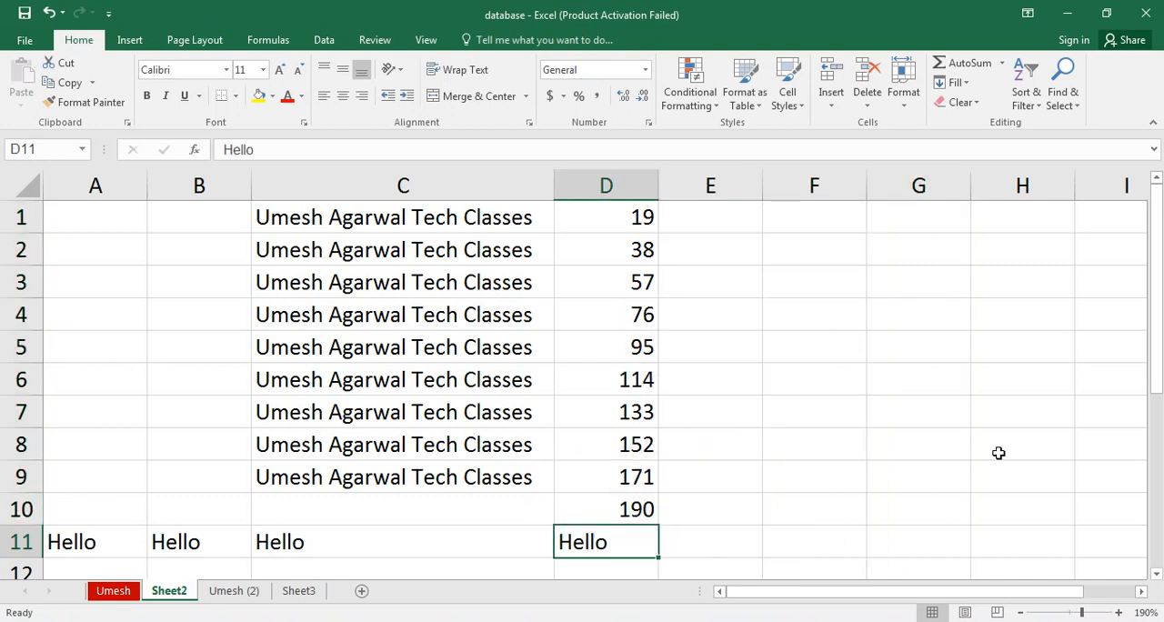
pyautogui.press('Delete')
# Try to fill the empty cells E1:E13 with a linear column series using step value 17.
pyautogui.click(1020, 613)
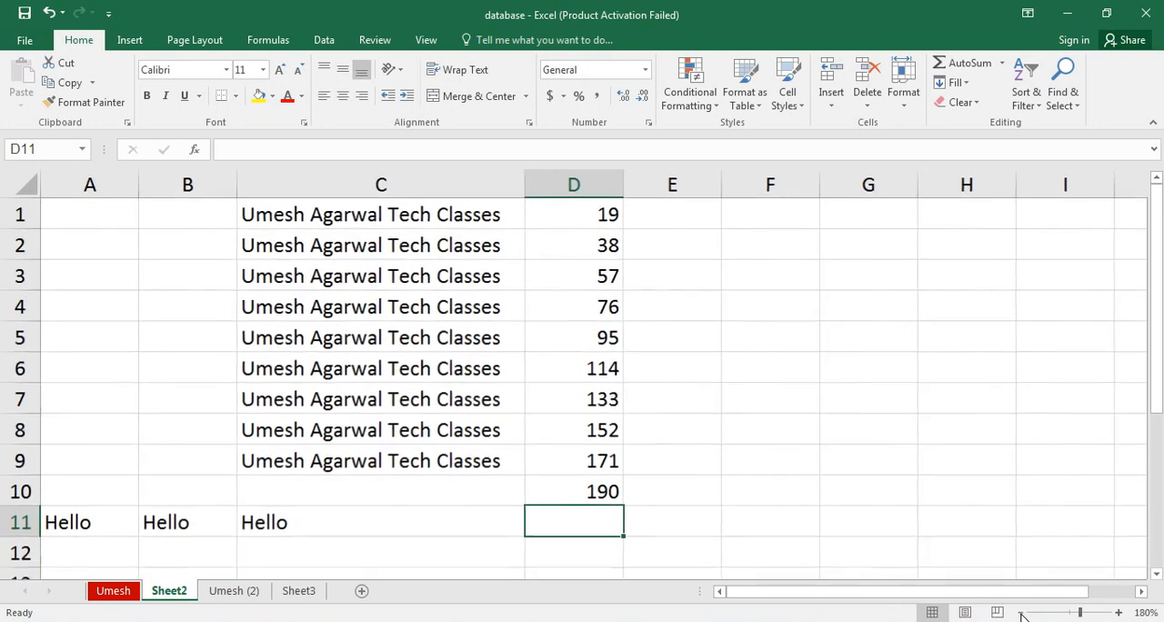
pyautogui.click(1021, 613)
pyautogui.click(649, 212)
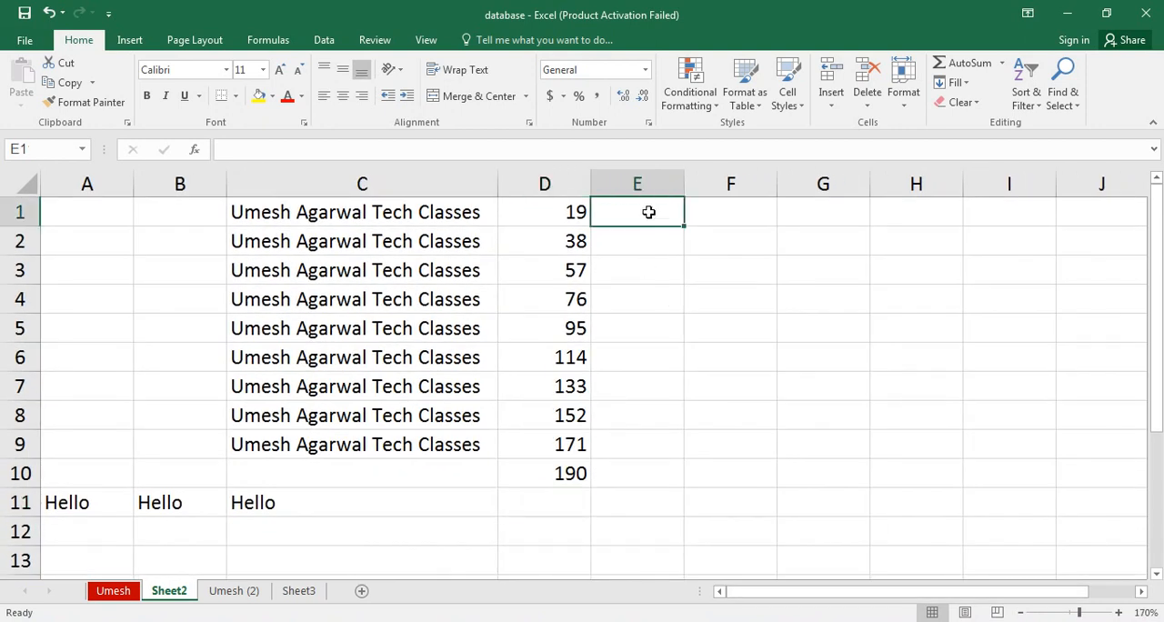
pyautogui.moveTo(648, 212); pyautogui.dragTo(639, 556)
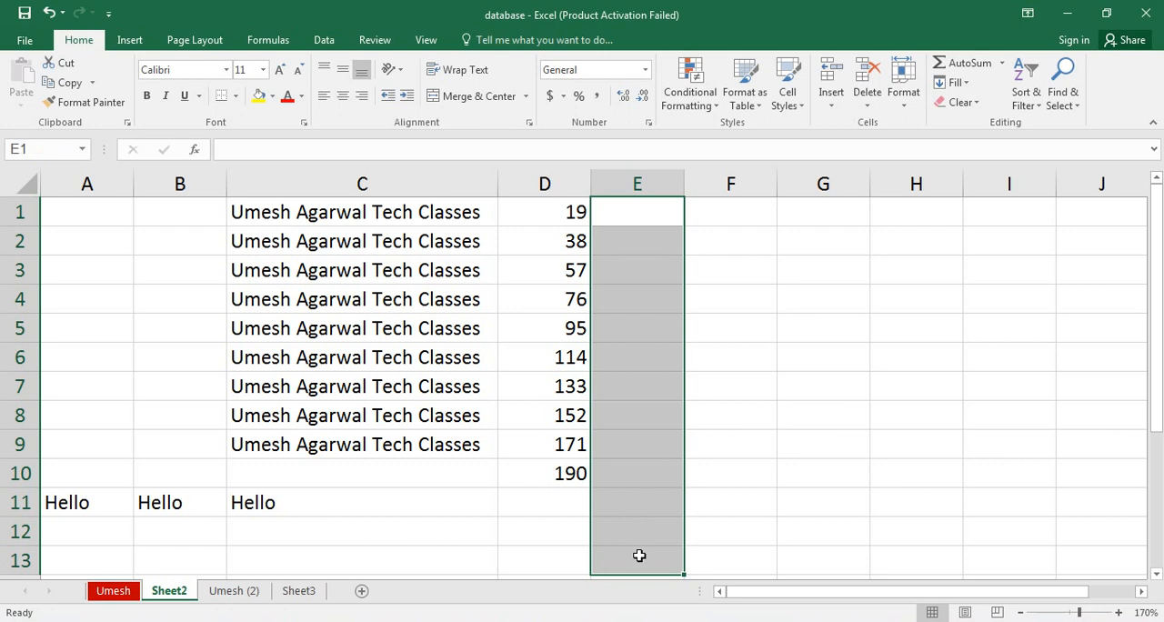
pyautogui.click(955, 81)
pyautogui.click(964, 208)
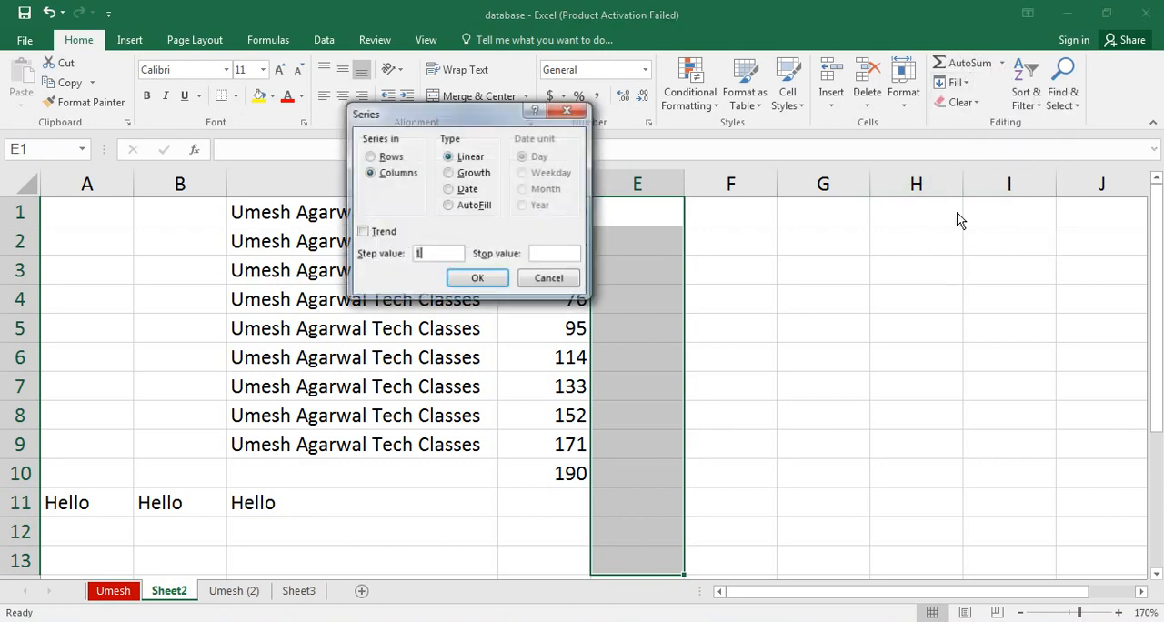
pyautogui.moveTo(476, 107); pyautogui.dragTo(874, 88)
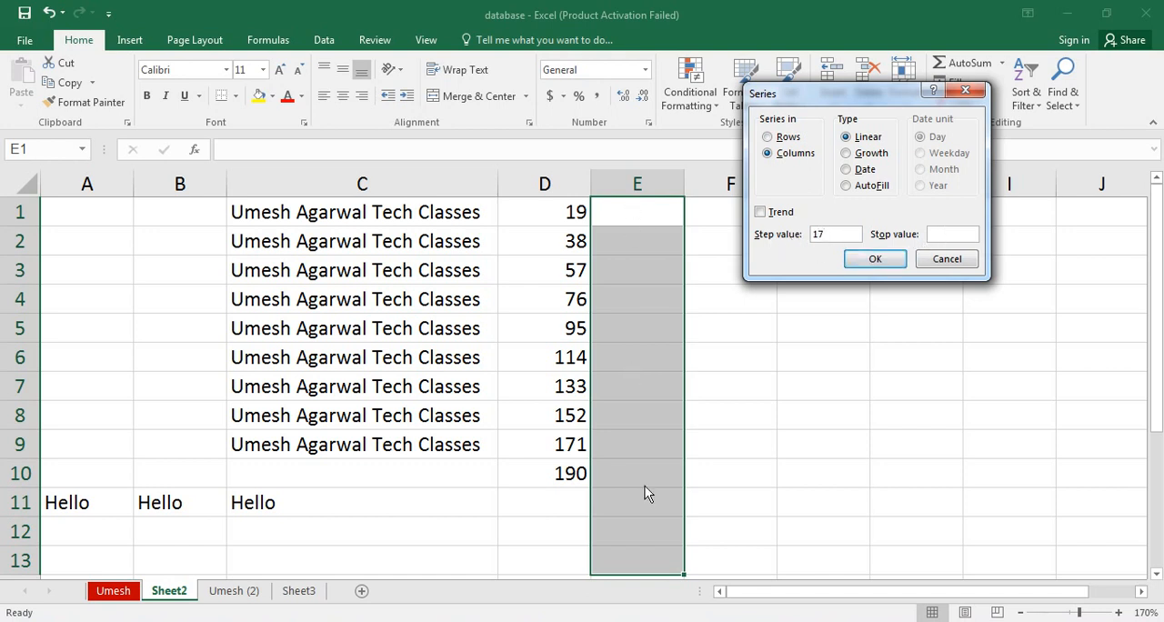
pyautogui.click(875, 260)
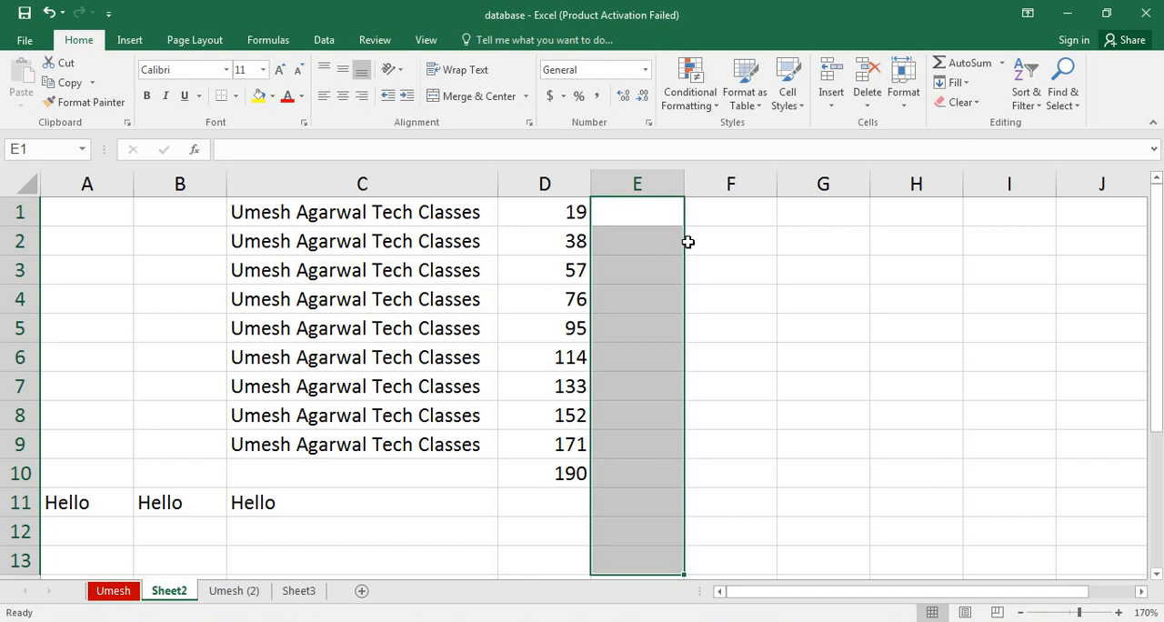
# Enter 17 in E1 and select the range E1:E13.
pyautogui.click(650, 222)
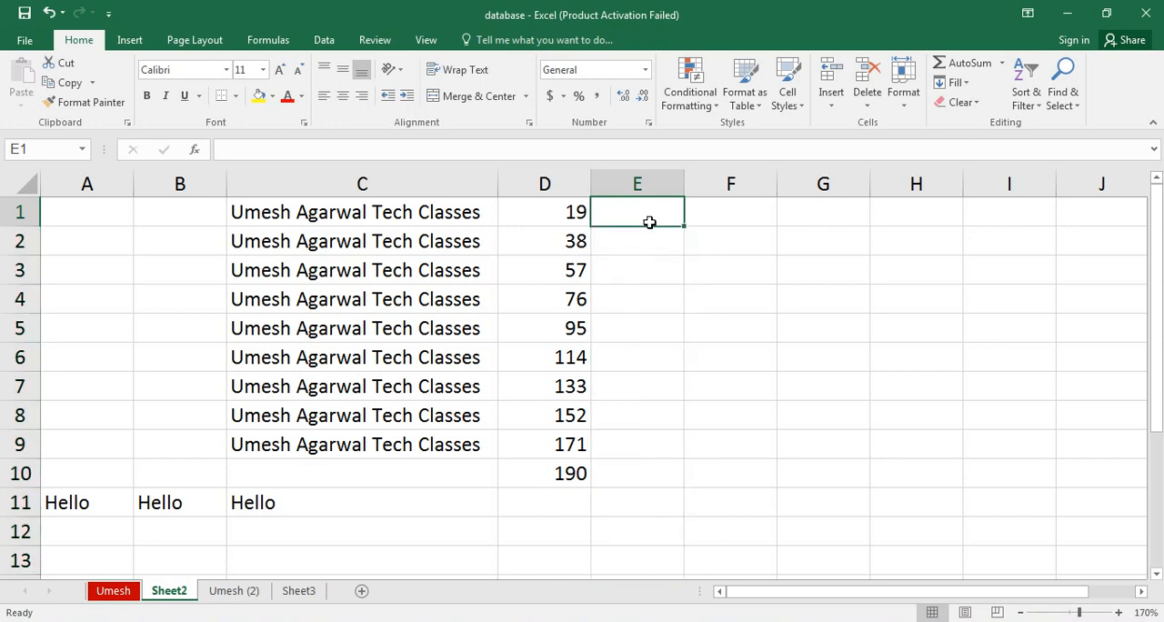
pyautogui.write('17')
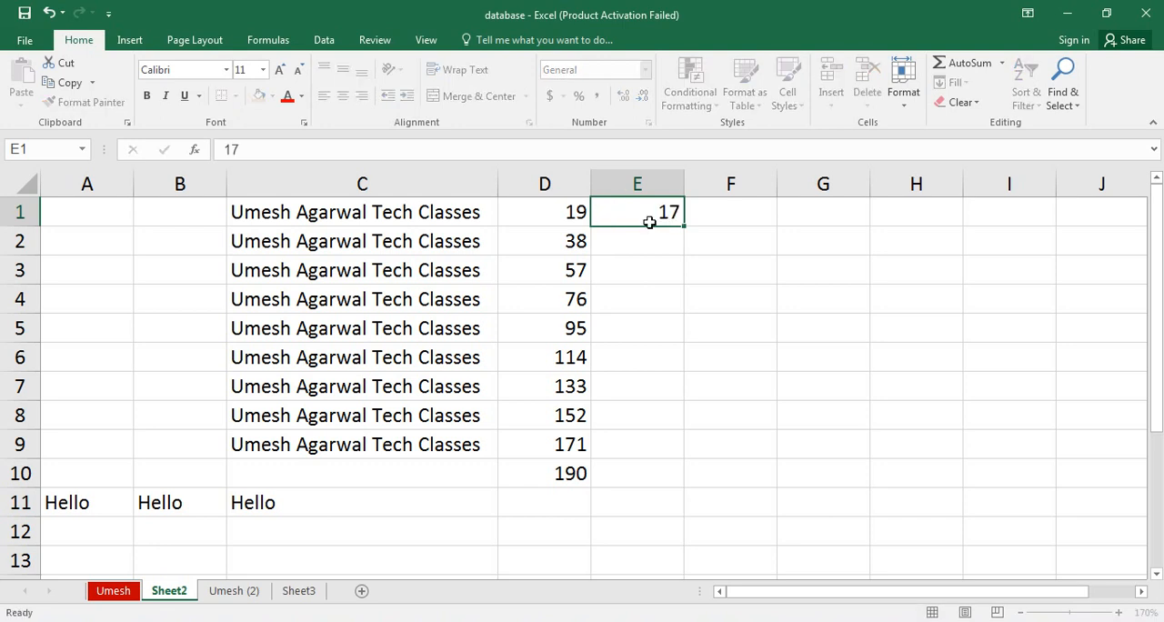
pyautogui.press('Return')
pyautogui.moveTo(646, 216); pyautogui.dragTo(651, 563)
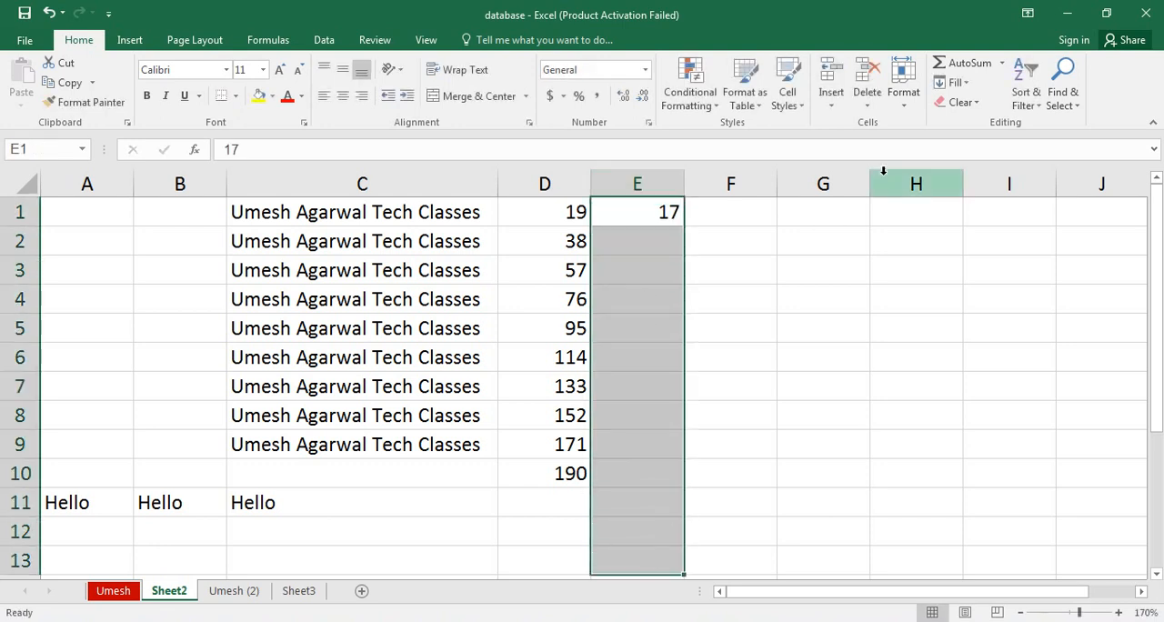
# Fill E1:E13 with a linear column series using step value 17 and no stop value, and undo the fill.
pyautogui.click(966, 84)
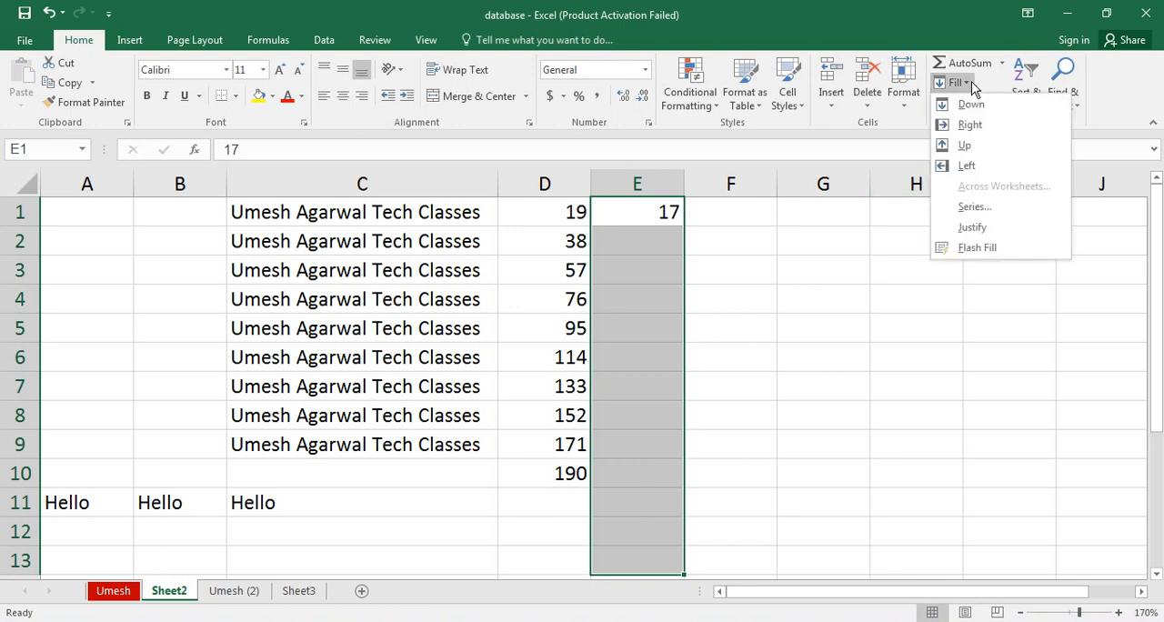
pyautogui.click(966, 207)
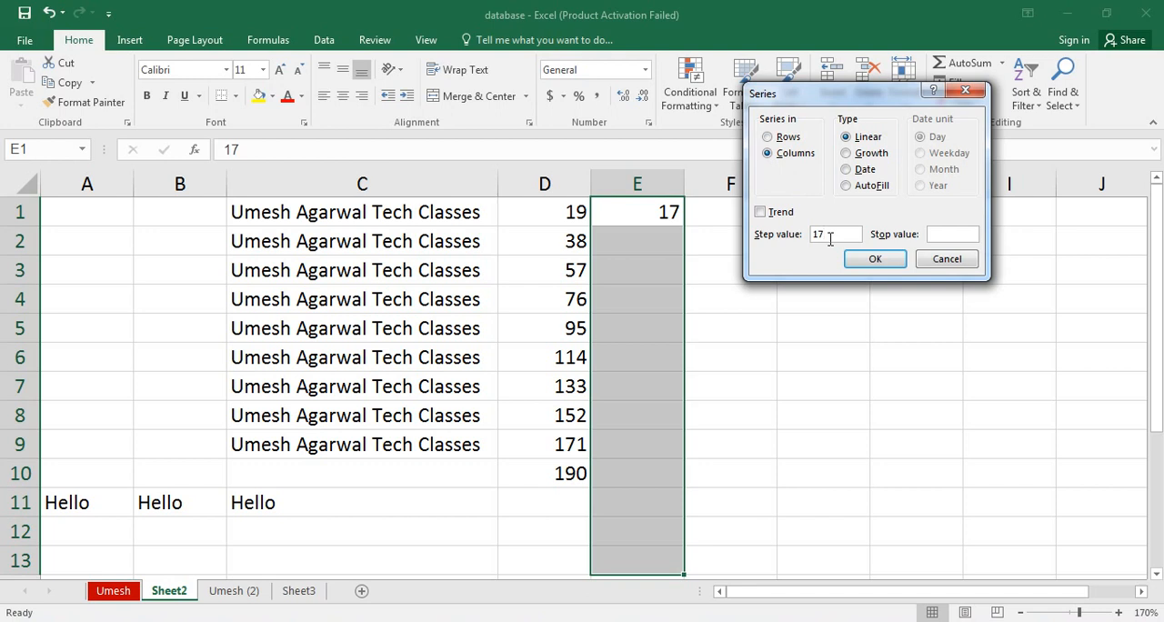
pyautogui.click(874, 262)
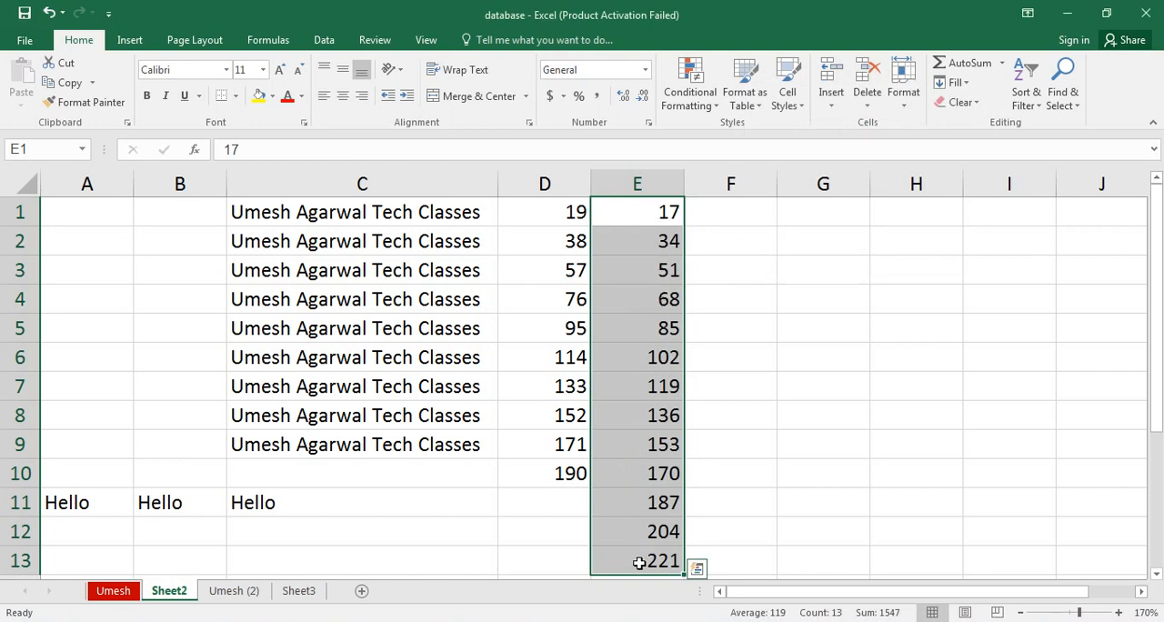
pyautogui.hotkey('ctrl', 'z')
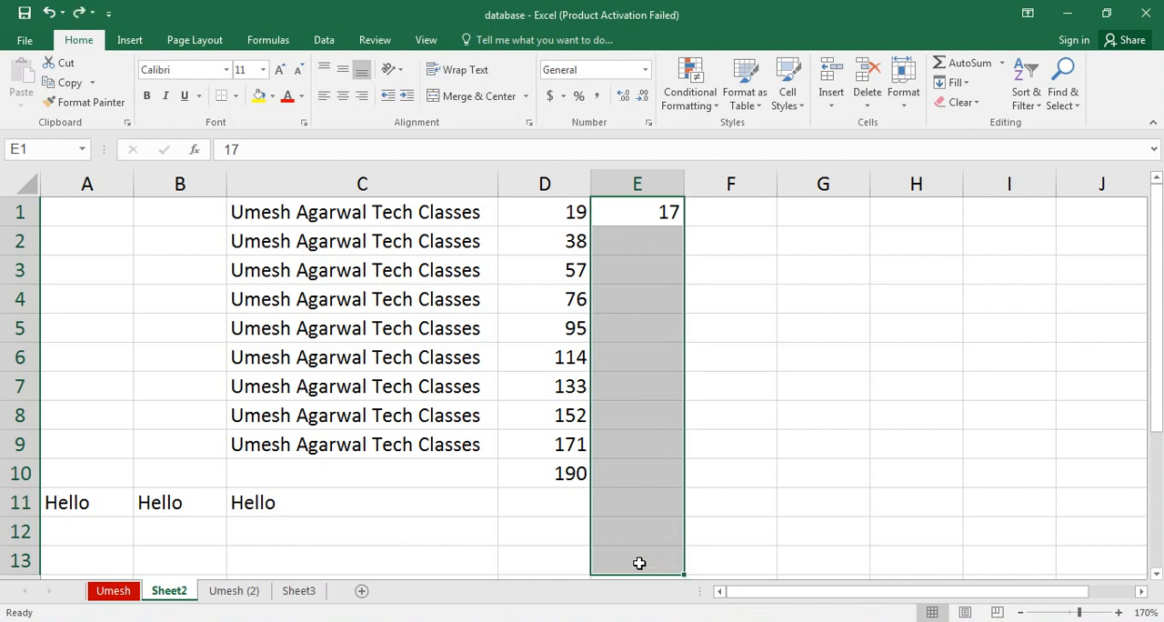
# Fill column E from E1 with a linear series using step value 17 and stop value 170.
pyautogui.click(955, 82)
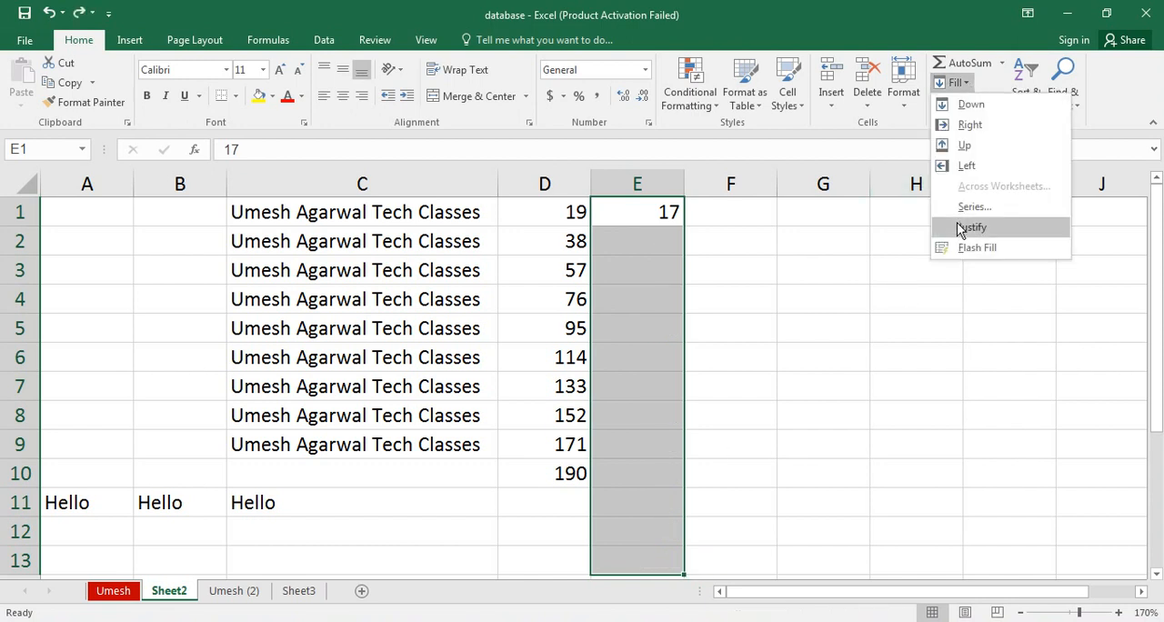
pyautogui.click(973, 206)
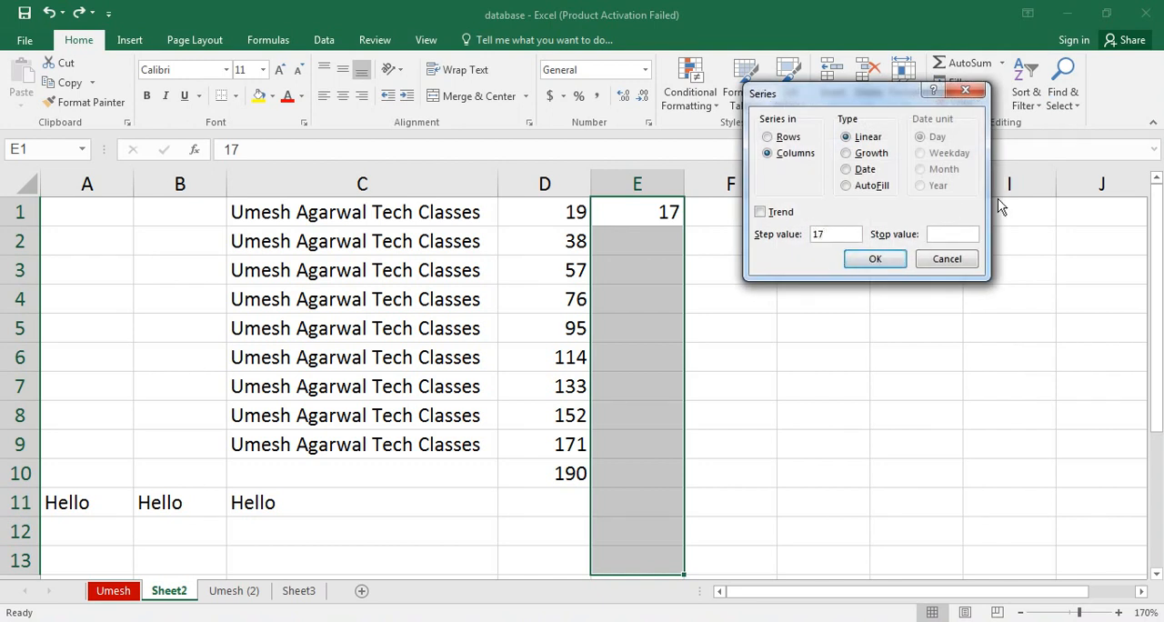
pyautogui.click(953, 234)
pyautogui.click(875, 261)
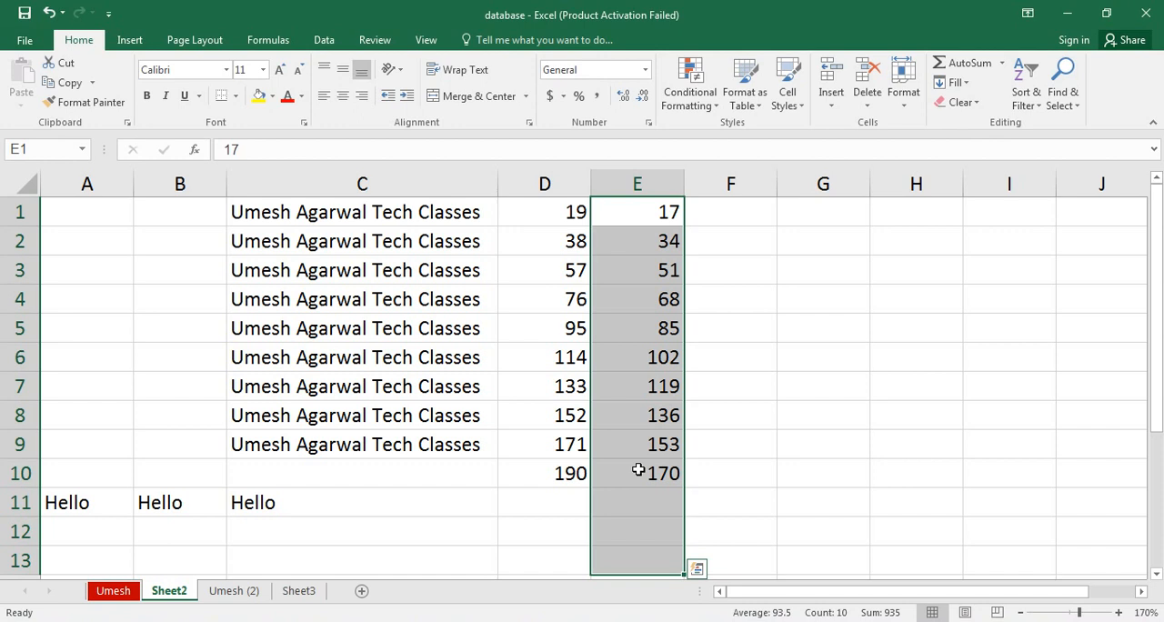
pyautogui.click(965, 85)
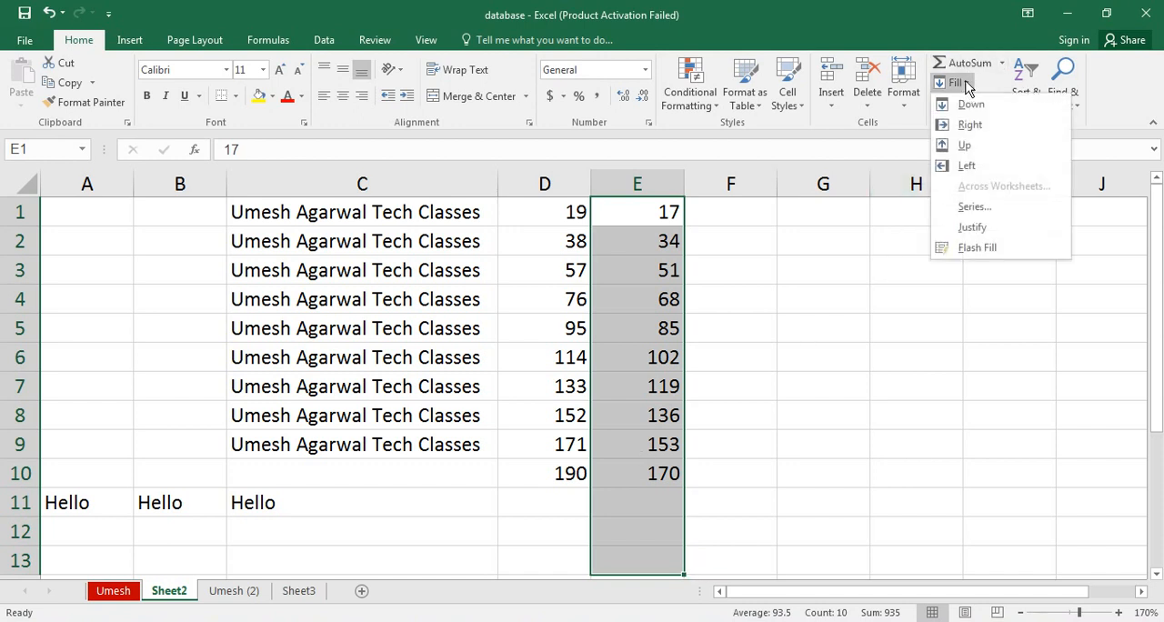
pyautogui.click(756, 217)
# Enter 2 in F1 as the starting value for a series.
pyautogui.click(758, 216)
pyautogui.write('2')
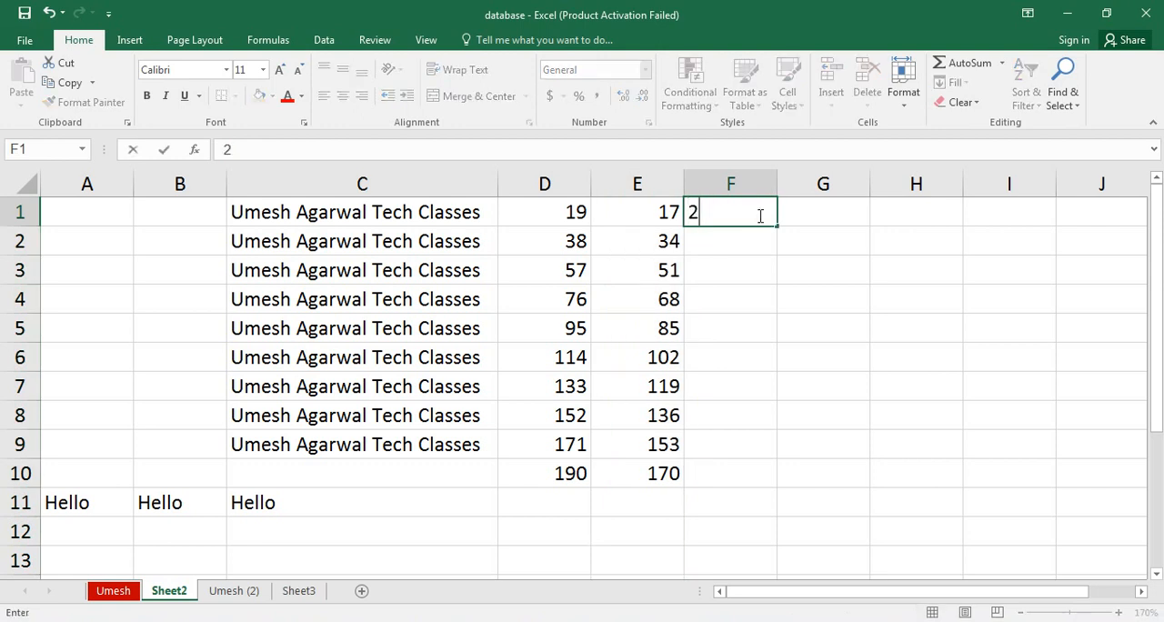
pyautogui.press('Return')
# Set up a growth series in columns for F1:F13 with step value 2.
pyautogui.click(755, 212)
pyautogui.moveTo(752, 239); pyautogui.dragTo(741, 564)
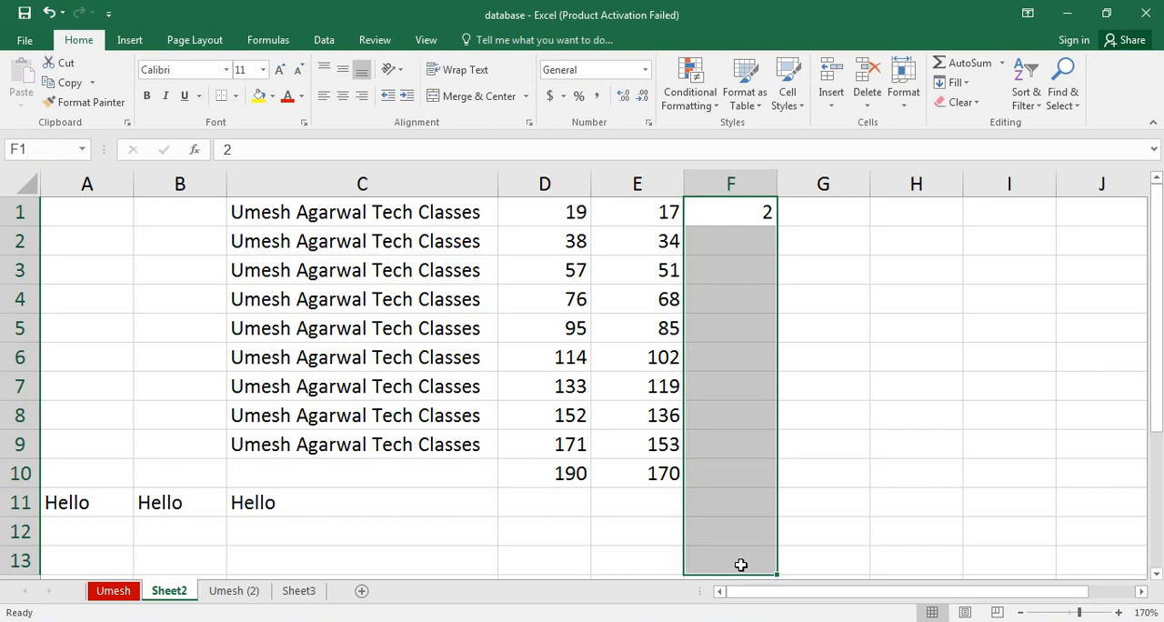
pyautogui.click(969, 84)
pyautogui.click(959, 211)
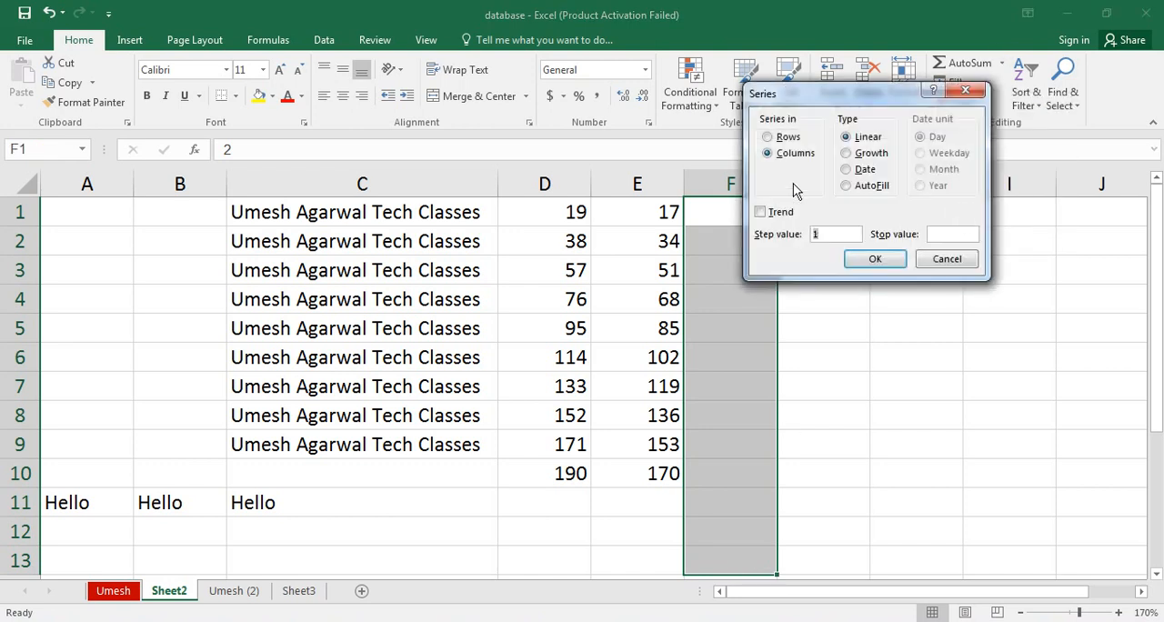
pyautogui.click(868, 153)
pyautogui.moveTo(839, 101); pyautogui.dragTo(914, 148)
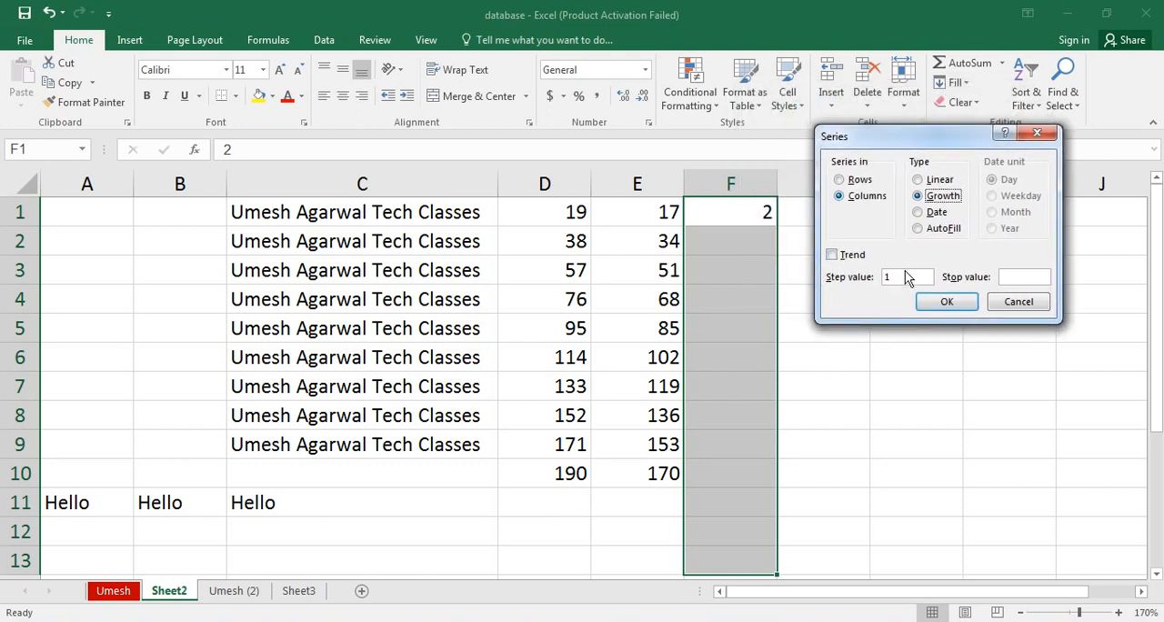
pyautogui.moveTo(904, 278); pyautogui.dragTo(870, 285)
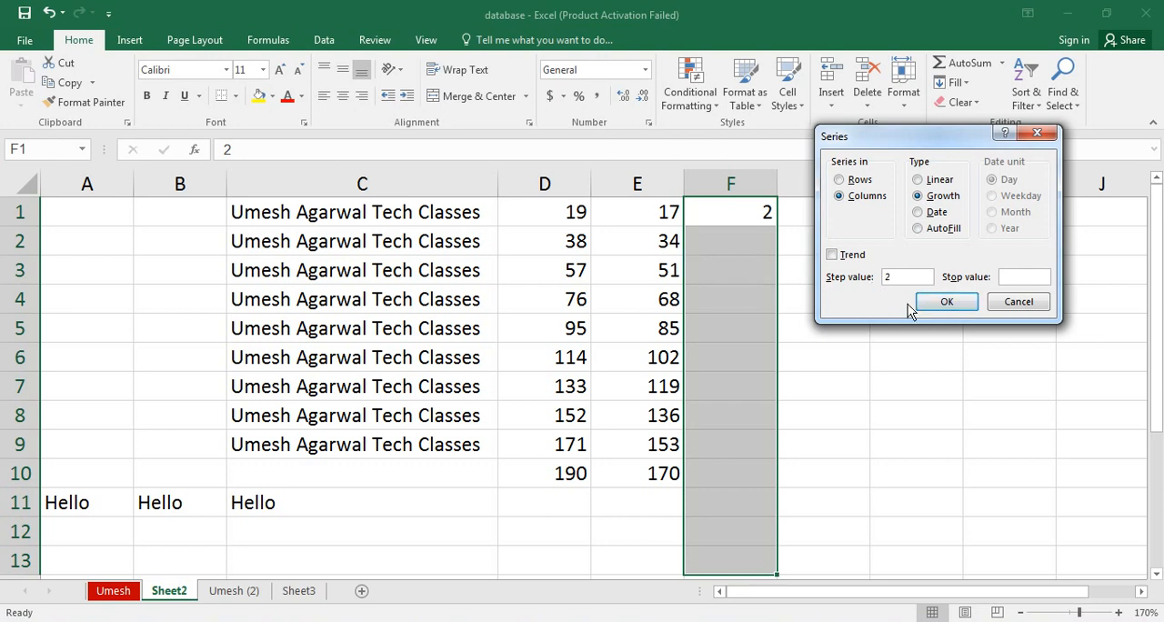
# Apply the growth series to F1:F13 and enter Hello in G1.
pyautogui.click(937, 304)
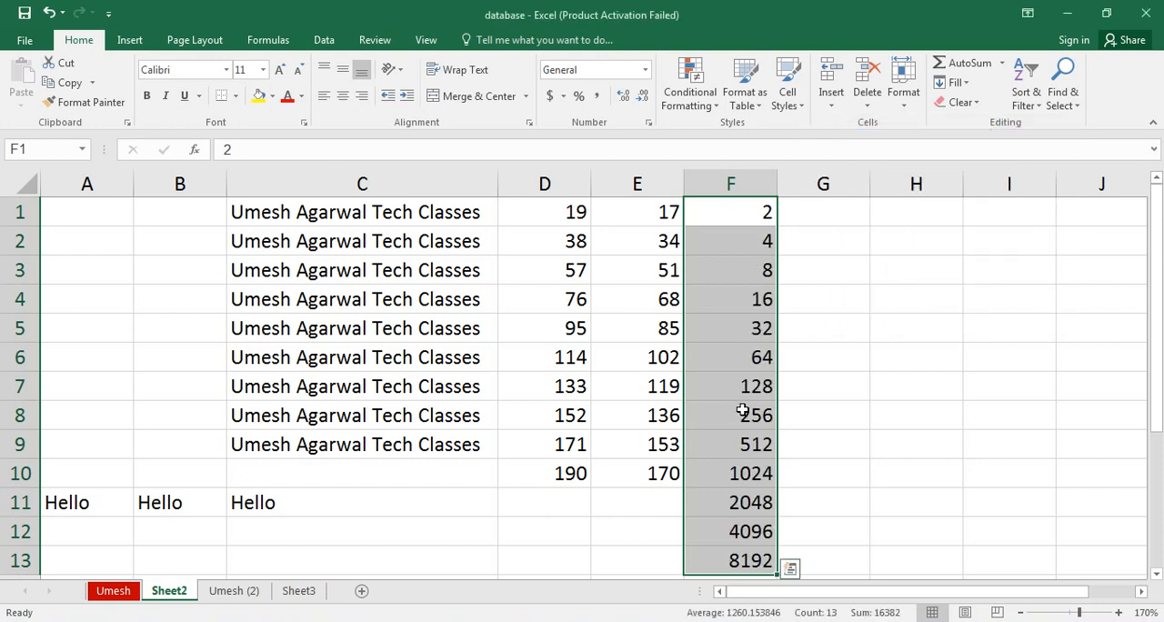
pyautogui.click(841, 222)
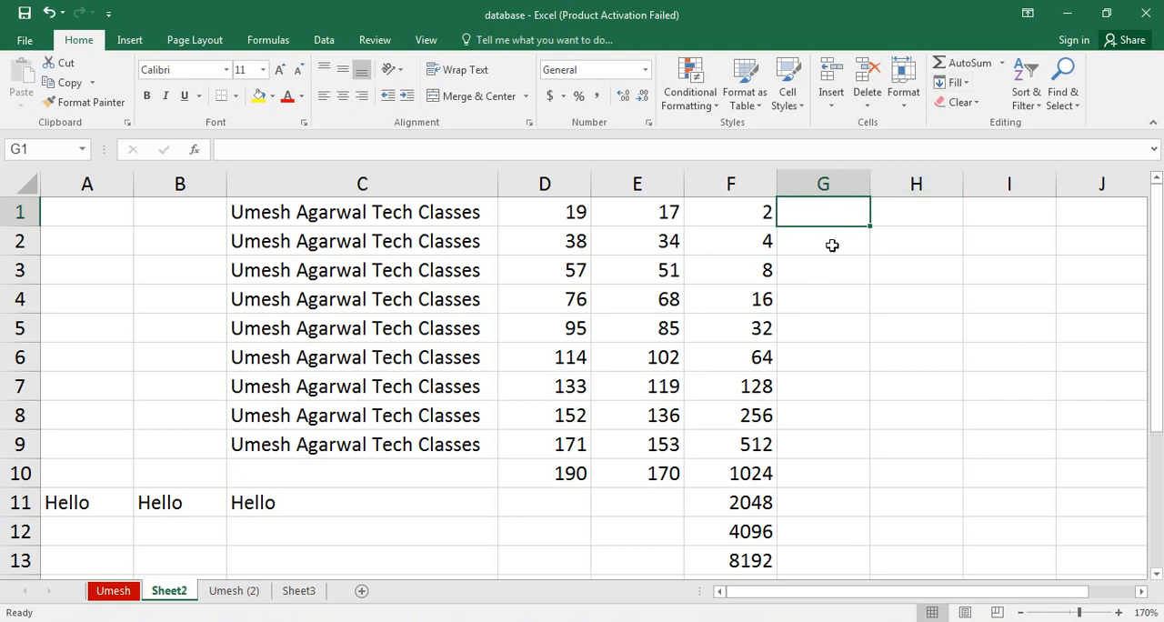
pyautogui.write('Hello')
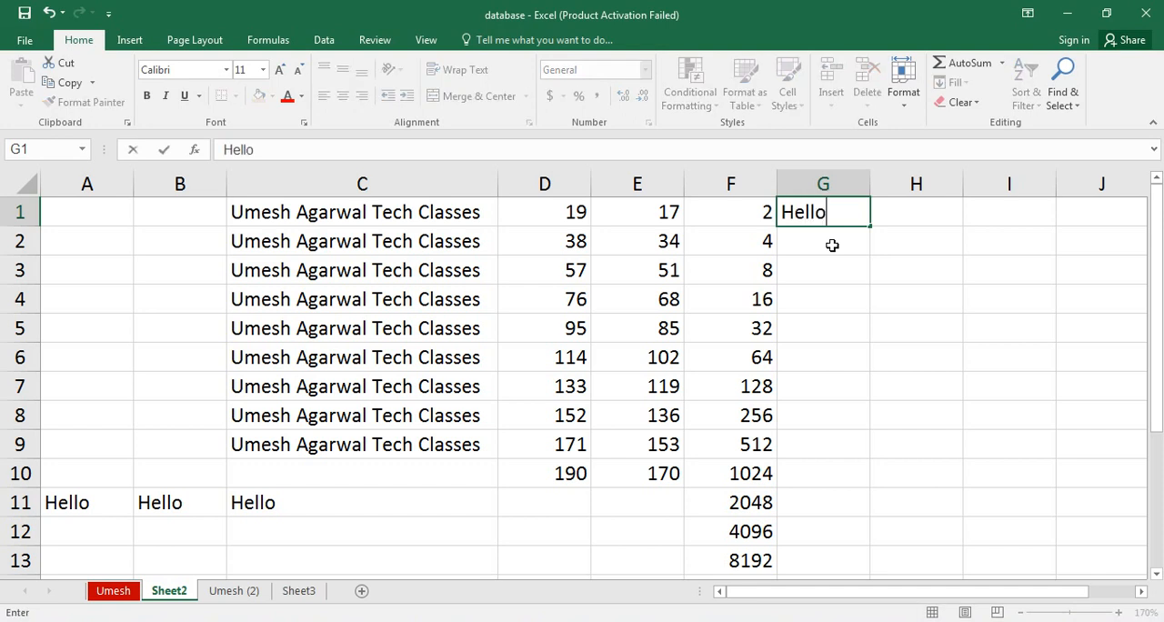
pyautogui.press('Return')
# Fill G1:G13 from G1 using a column series of type AutoFill, and select H1.
pyautogui.moveTo(809, 213); pyautogui.dragTo(805, 549)
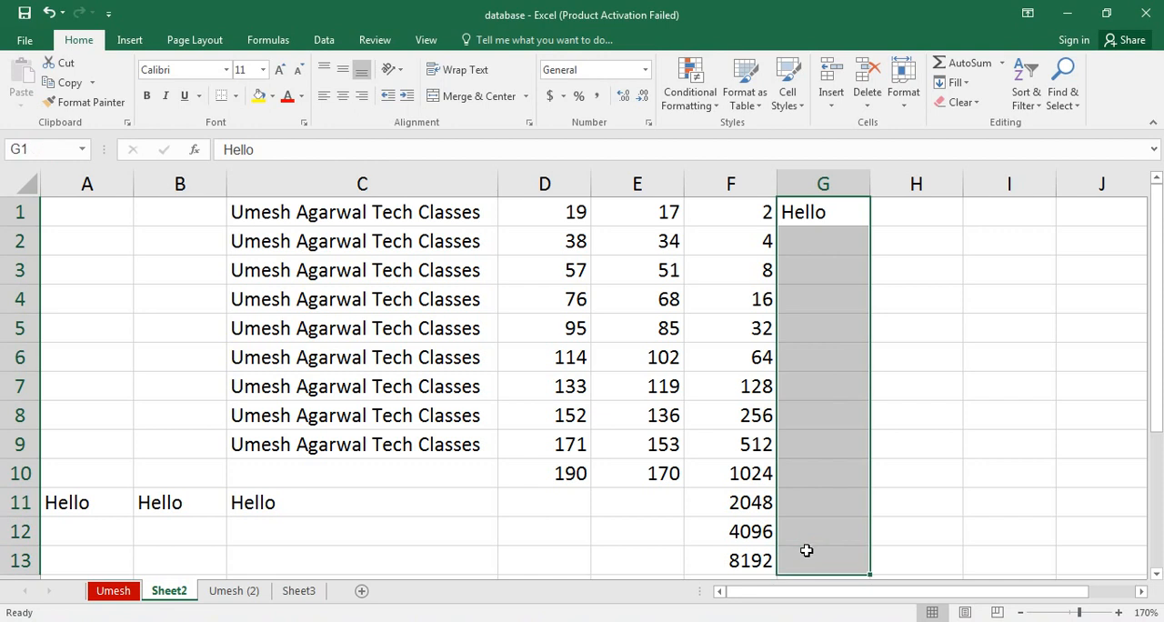
pyautogui.click(954, 82)
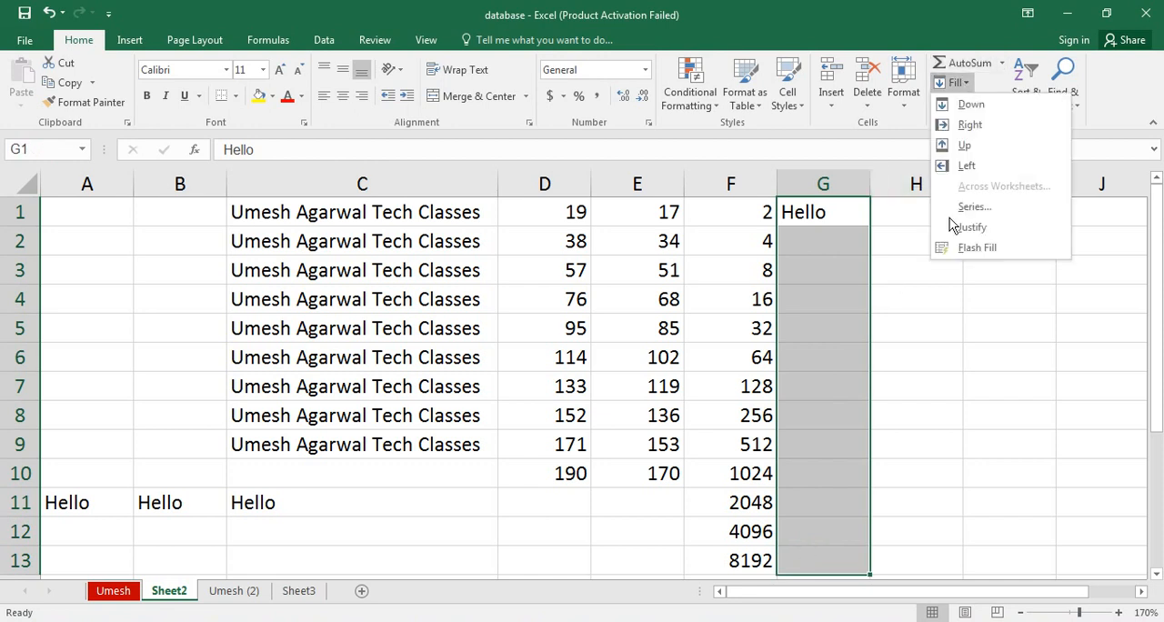
pyautogui.click(979, 217)
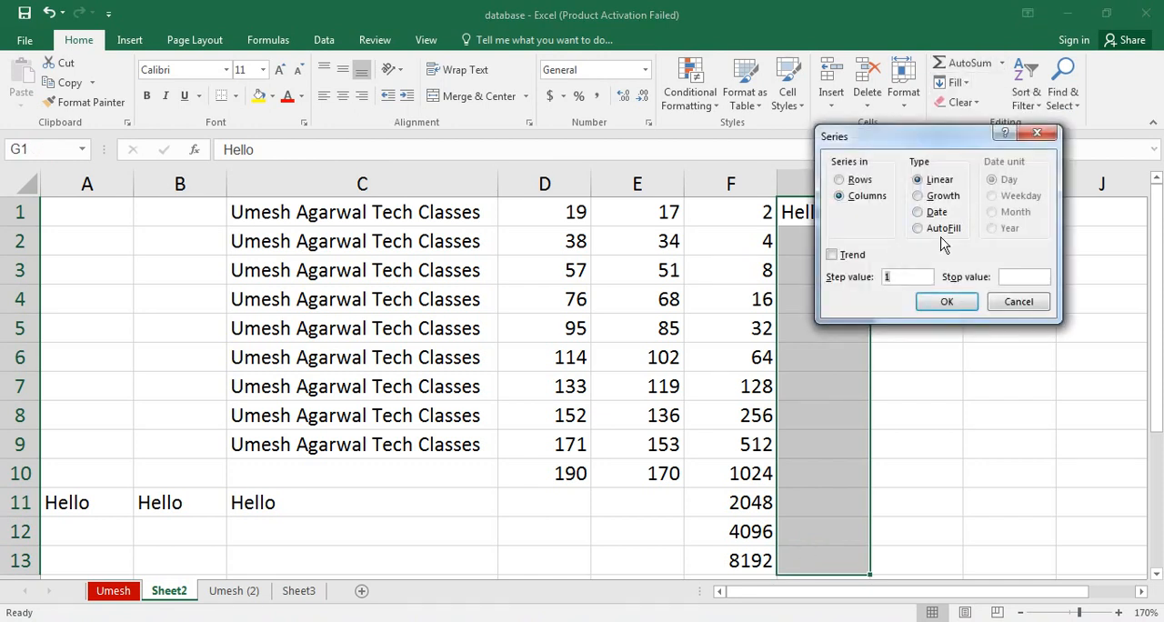
pyautogui.click(942, 228)
pyautogui.click(943, 303)
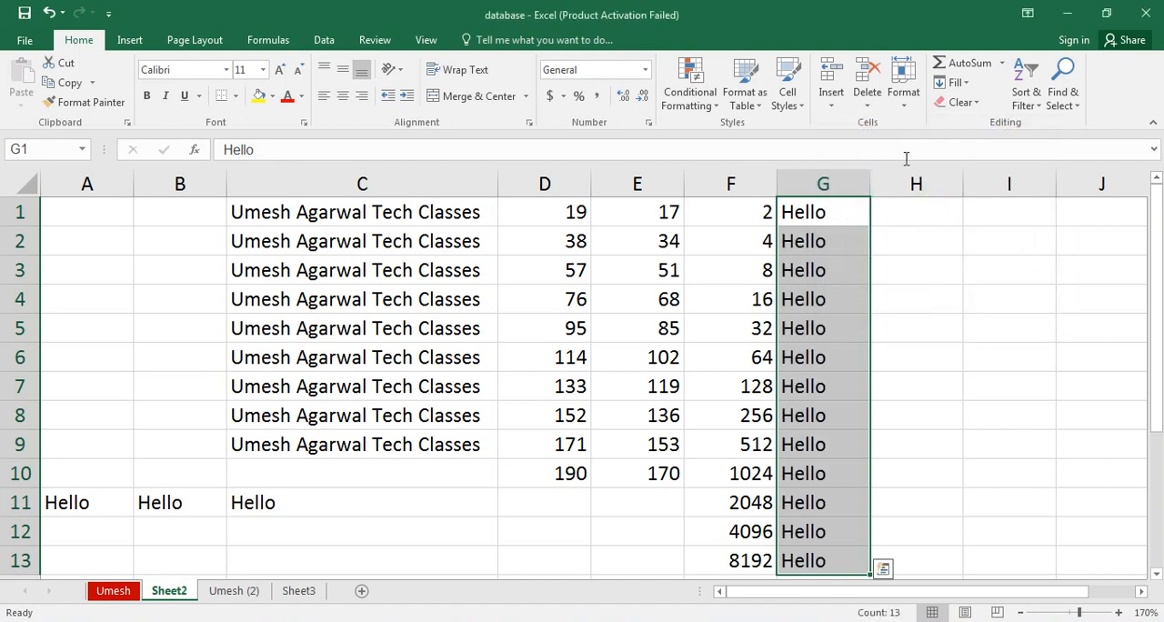
pyautogui.click(917, 209)
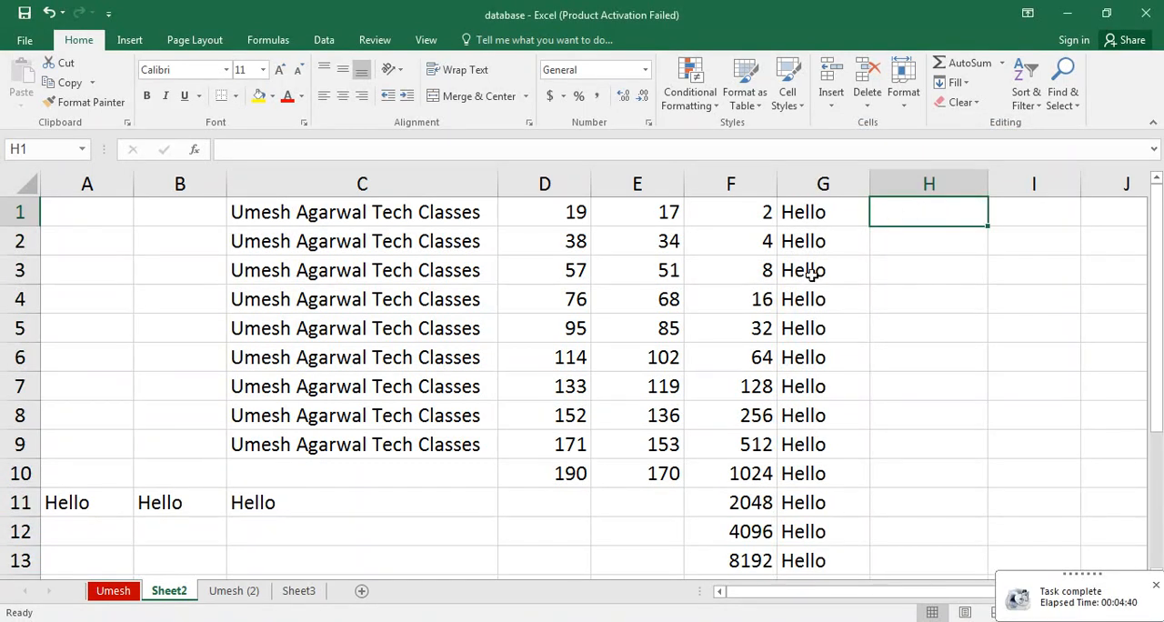
pyautogui.click(964, 86)
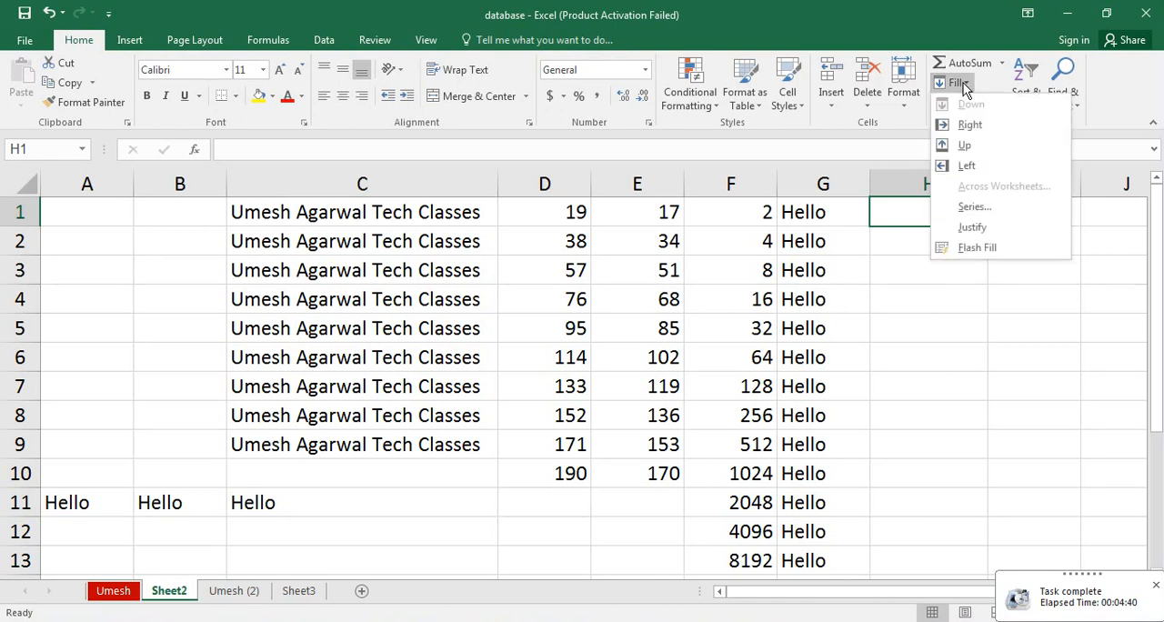
pyautogui.click(955, 209)
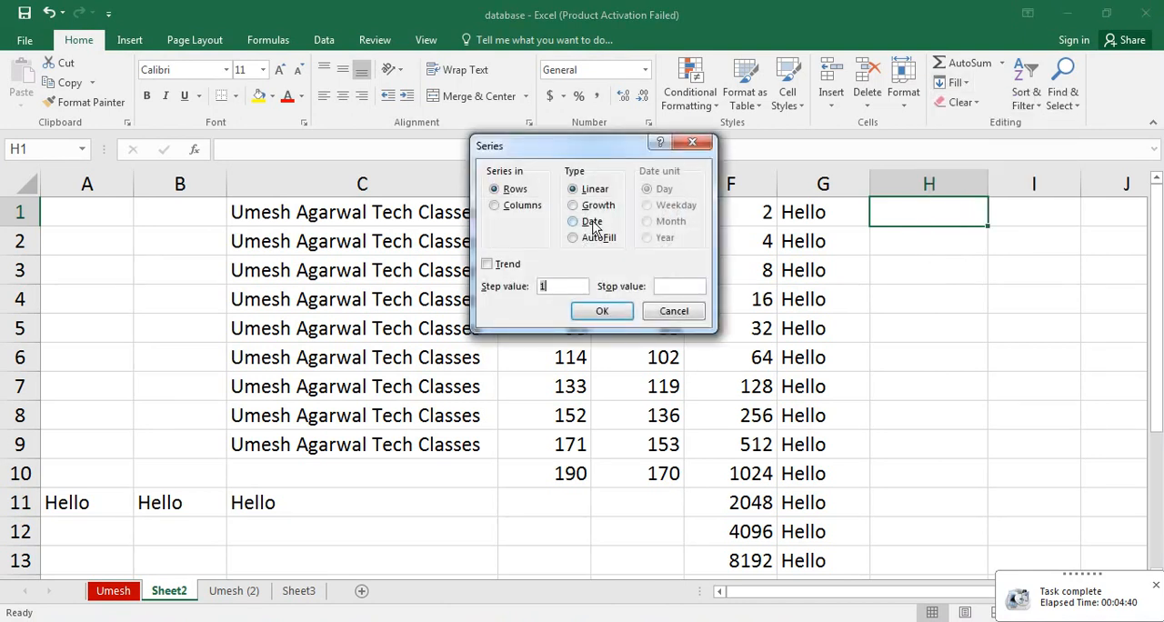
pyautogui.click(674, 312)
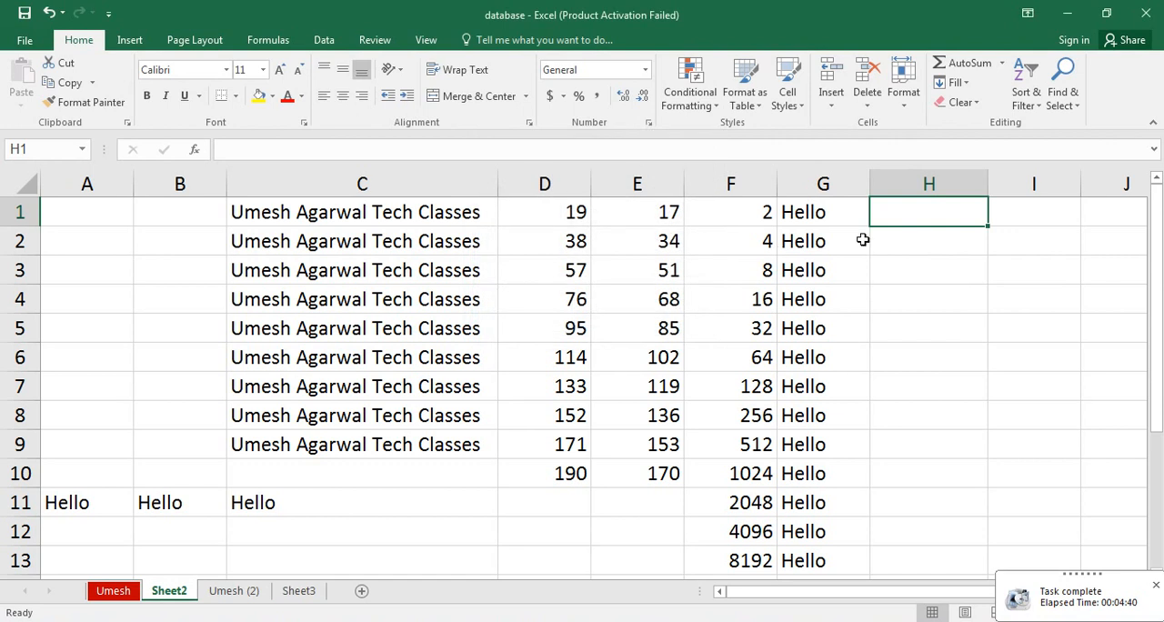
# Enter the formula =DATE(2004,04,01) in H1.
pyautogui.write('=date')
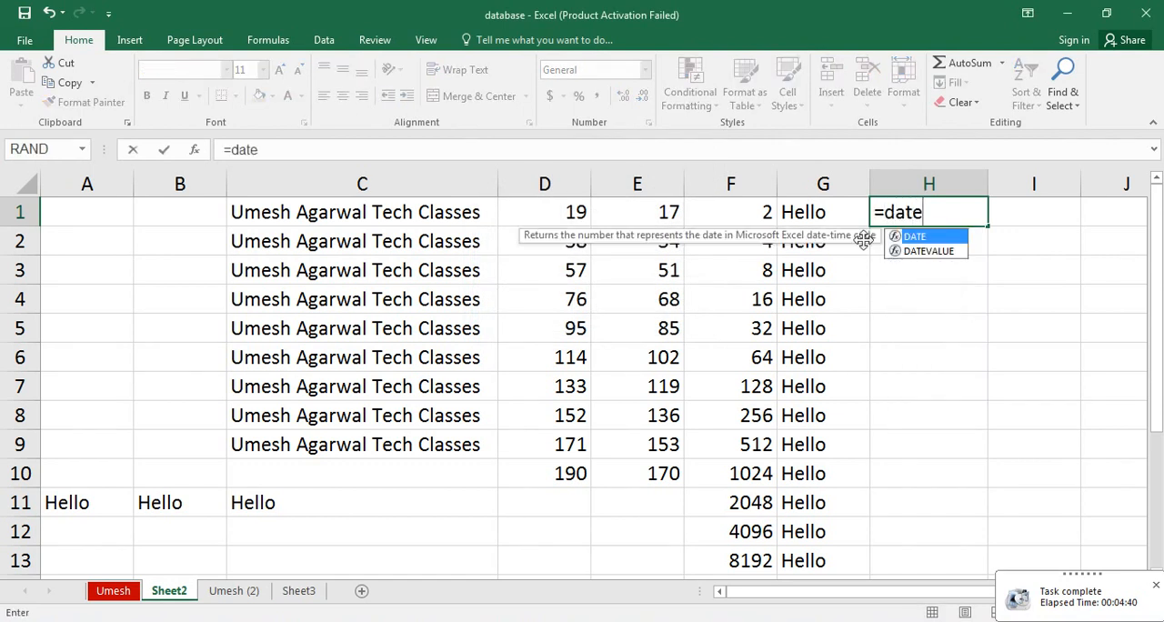
pyautogui.press('Tab')
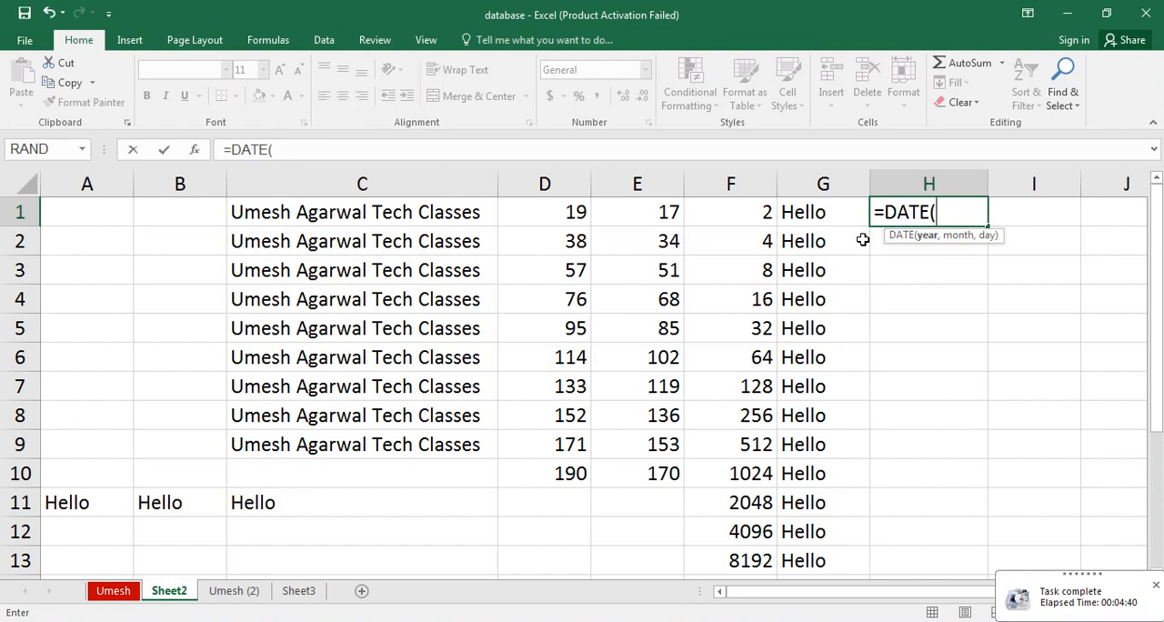
pyautogui.write('2004')
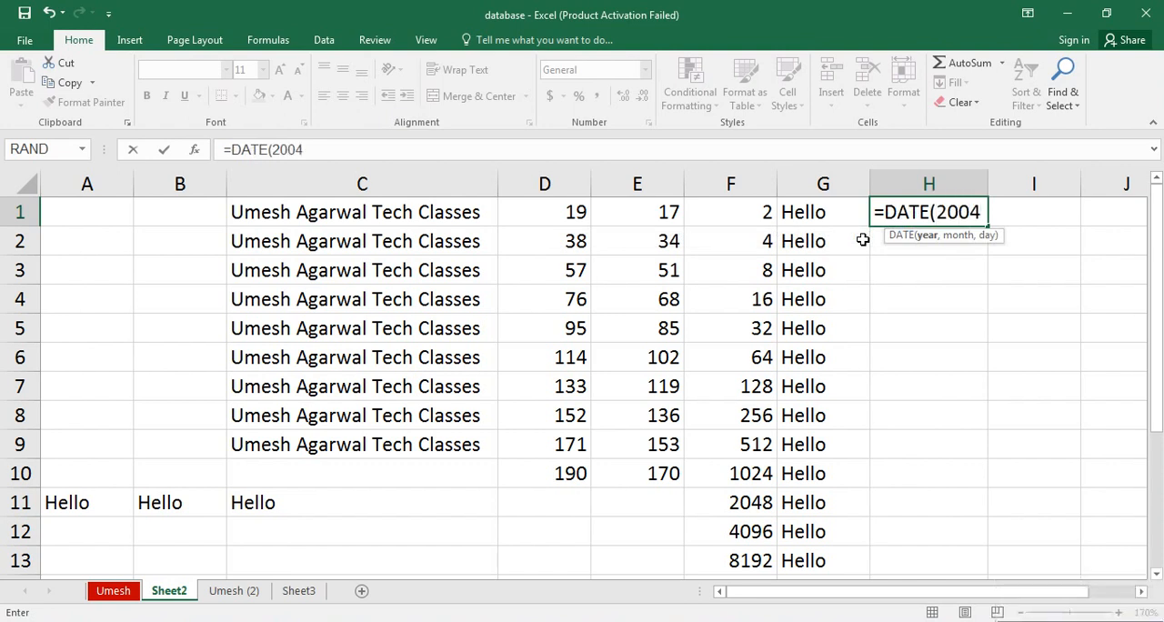
pyautogui.write(',0')
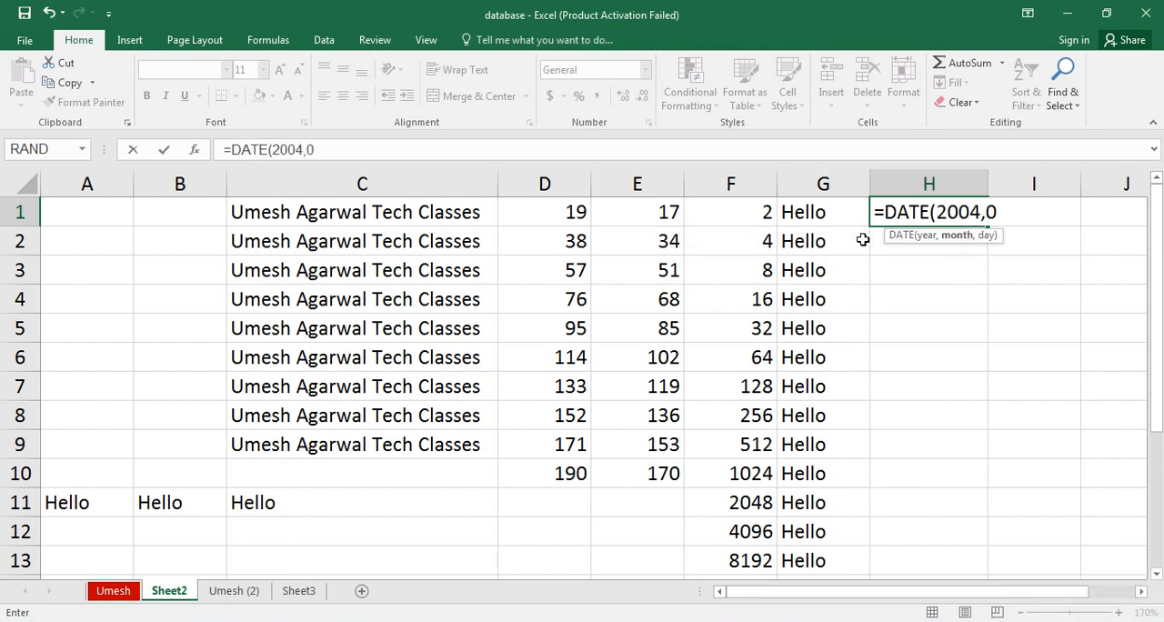
pyautogui.write('4,01)')
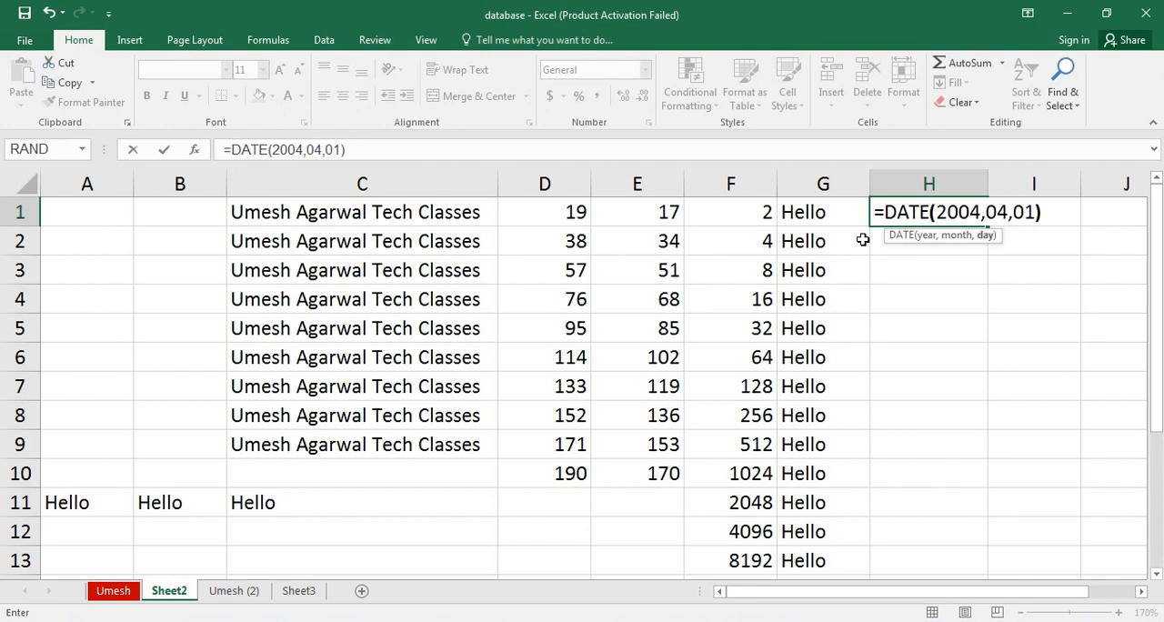
pyautogui.press('Return')
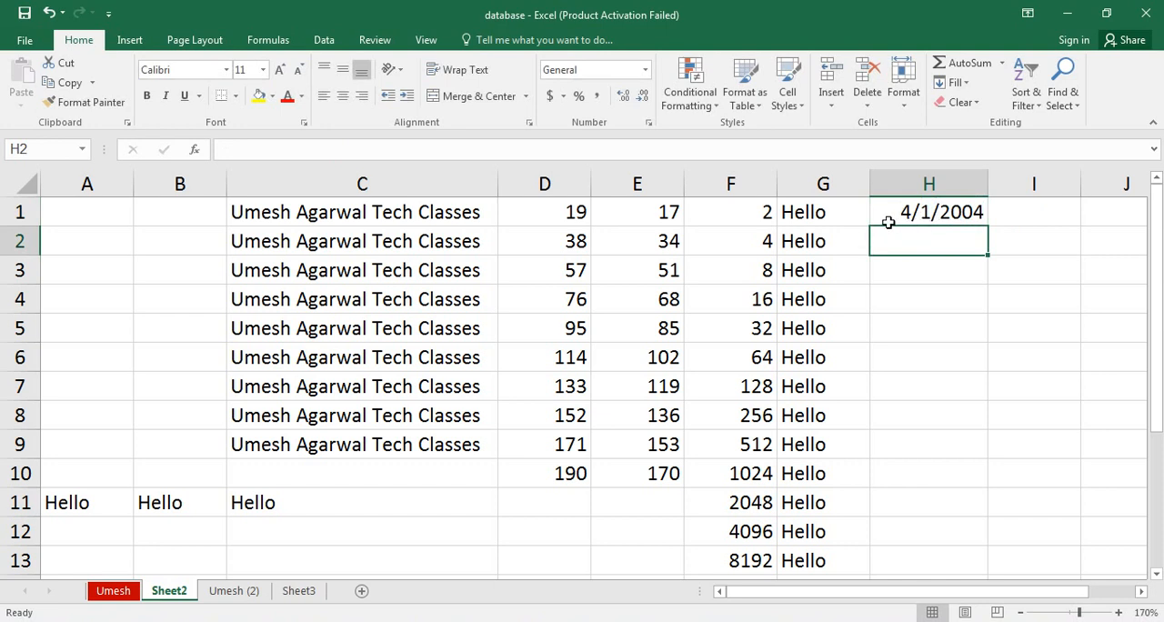
# Fill H1:H13 with a date series in columns using the Day unit and step value 1, and undo the fill.
pyautogui.click(952, 211)
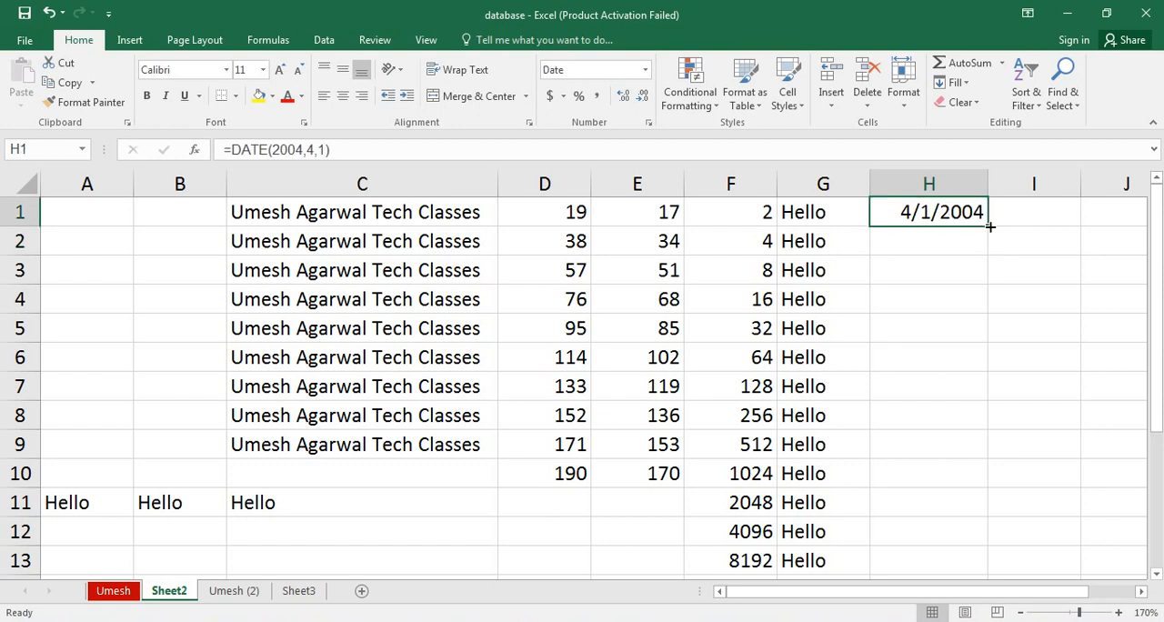
pyautogui.moveTo(956, 210); pyautogui.dragTo(915, 553)
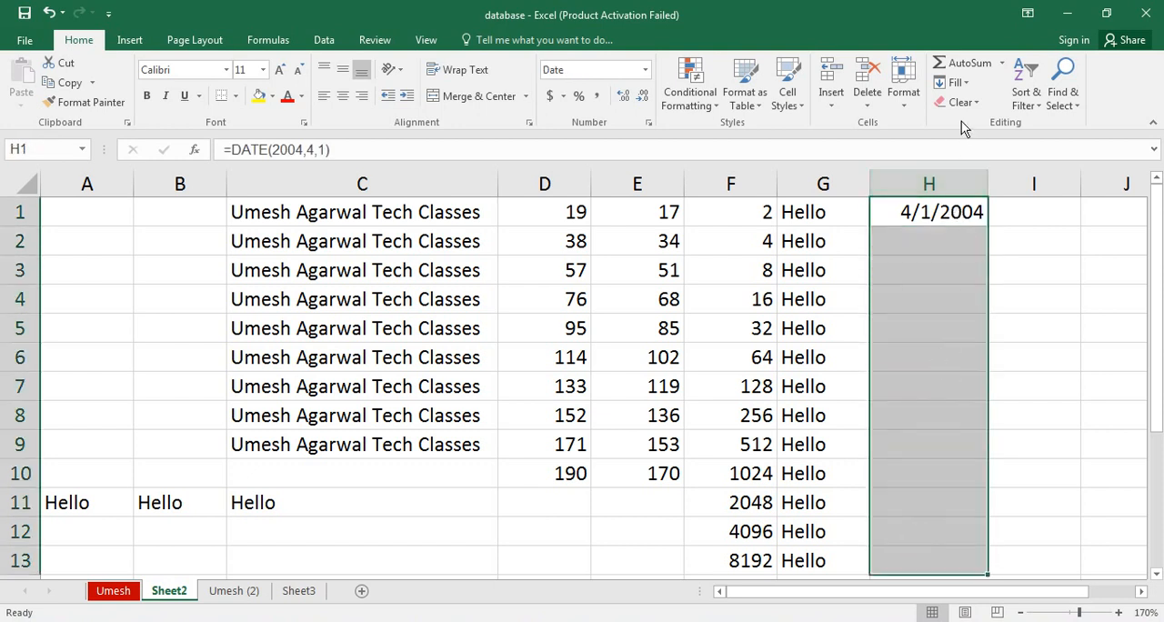
pyautogui.click(955, 82)
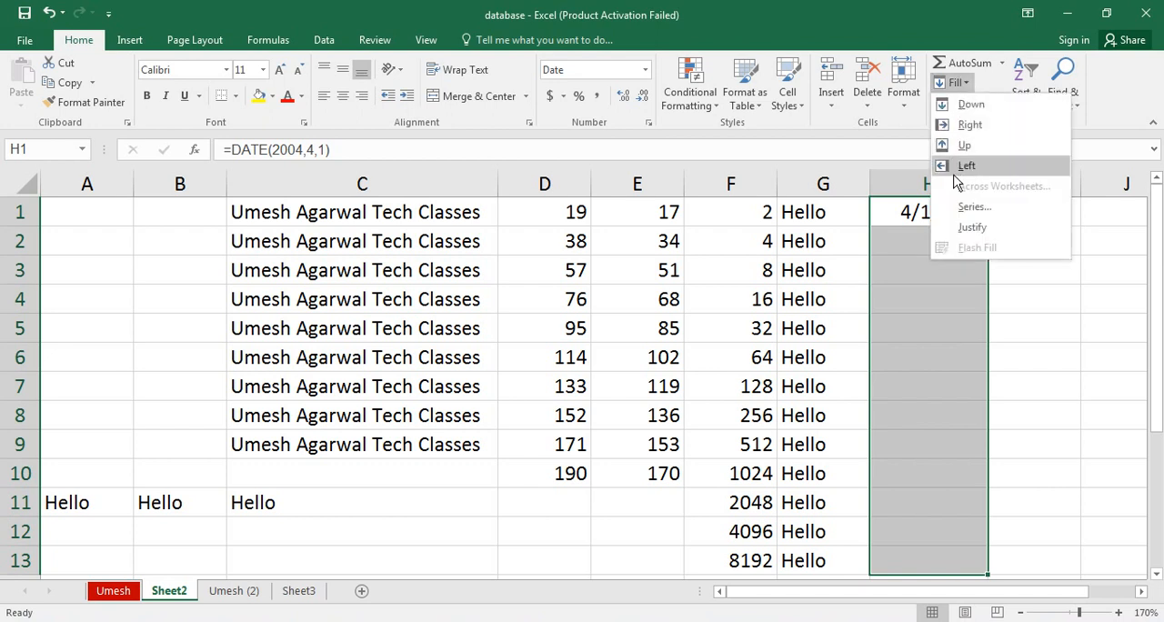
pyautogui.click(971, 207)
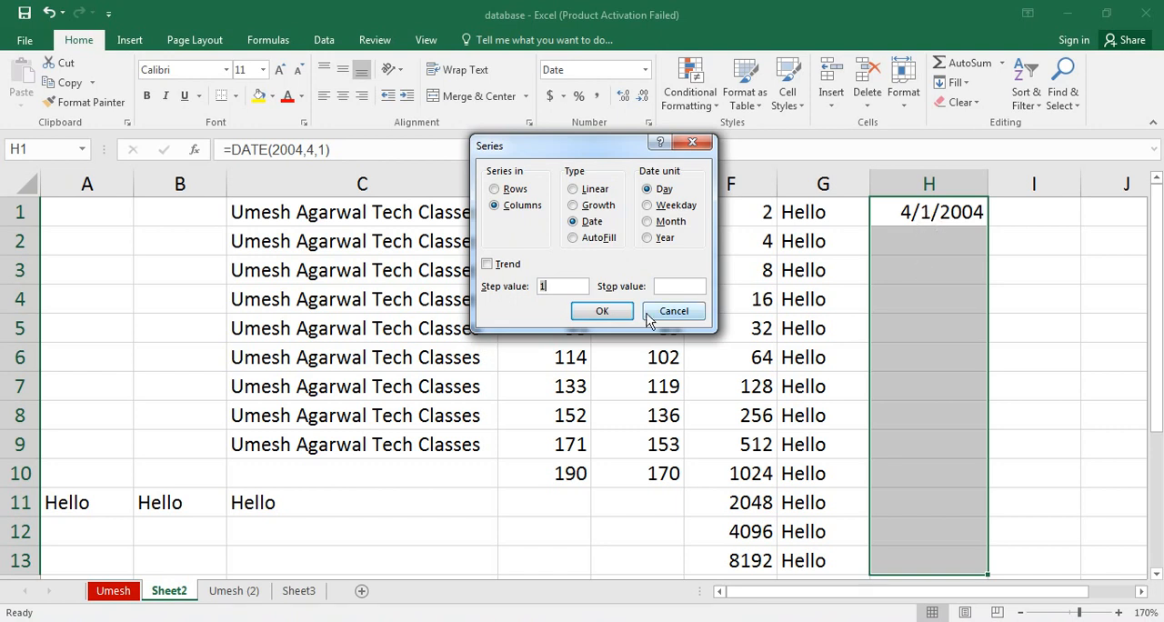
pyautogui.click(608, 312)
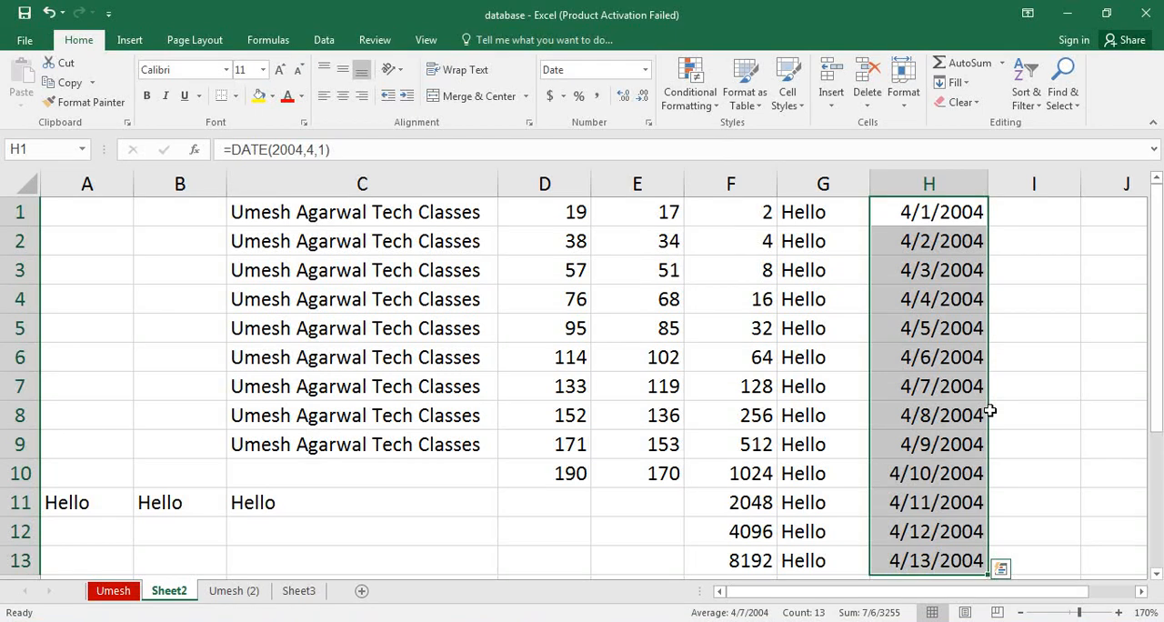
pyautogui.hotkey('ctrl', 'z')
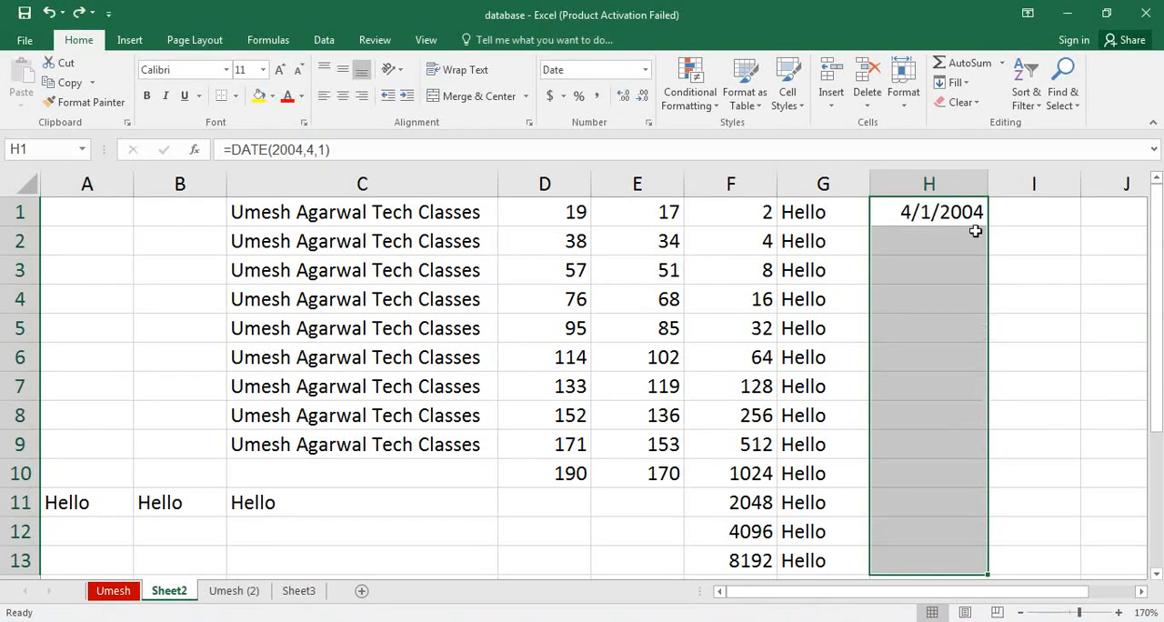
# Fill H1:H13 with a date series in columns using the Day unit and step value 3, and undo the fill.
pyautogui.click(970, 83)
pyautogui.click(966, 203)
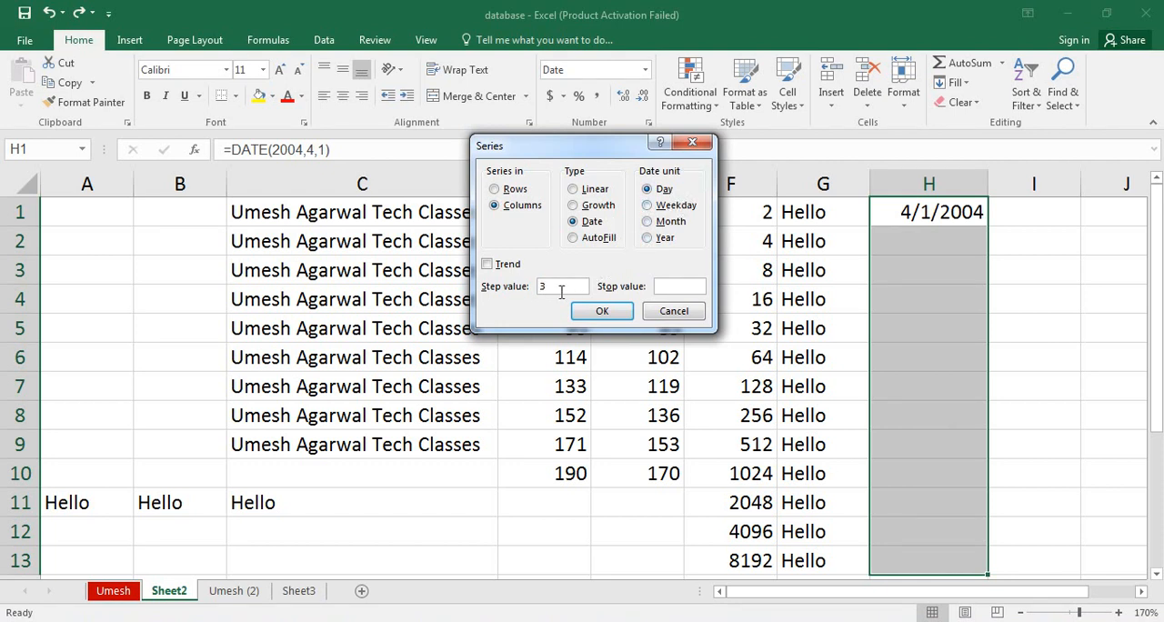
pyautogui.click(561, 291)
pyautogui.write('3')
pyautogui.click(600, 311)
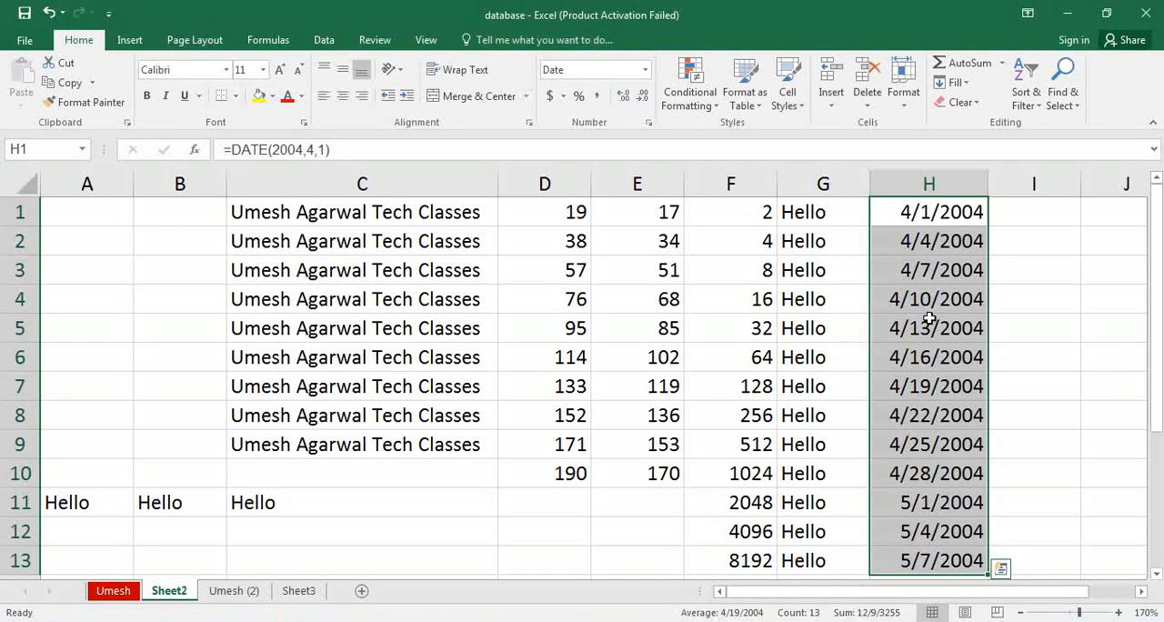
pyautogui.hotkey('ctrl', 'z')
# Fill H1:H13 with a date series in columns using the Weekday unit and step value 1, and undo the fill.
pyautogui.click(954, 82)
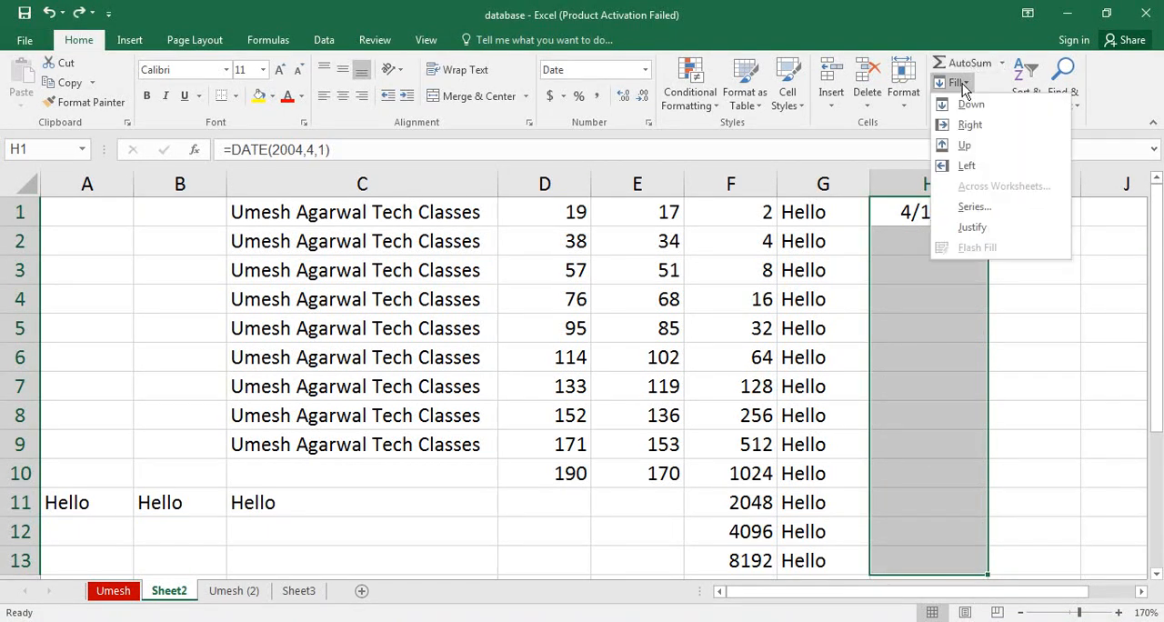
pyautogui.click(973, 206)
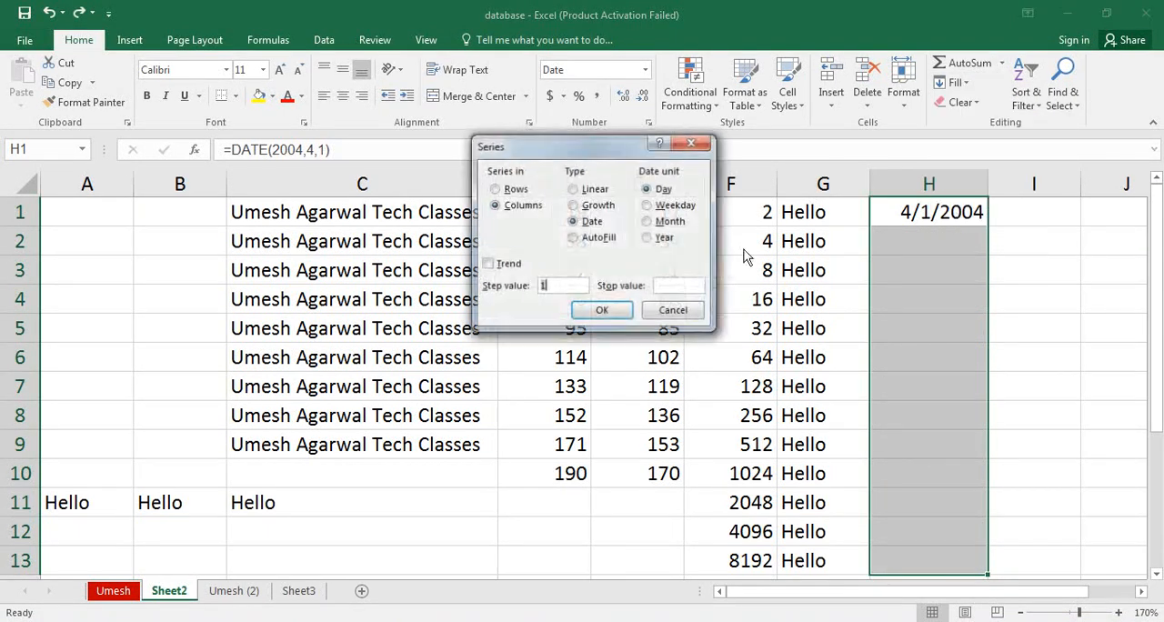
pyautogui.click(676, 206)
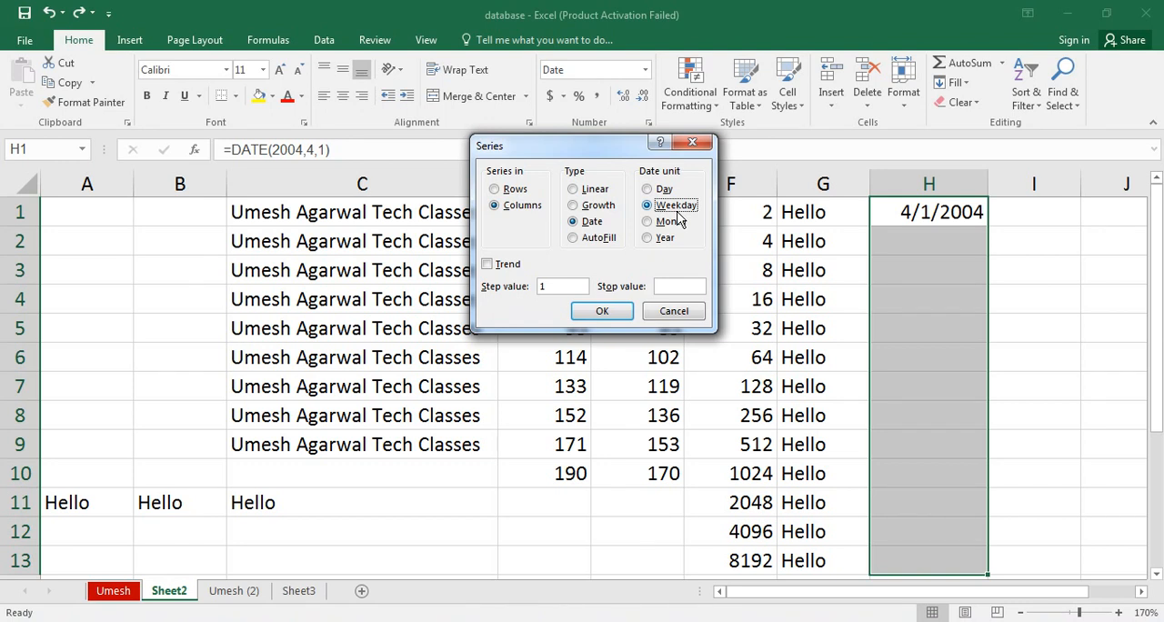
pyautogui.click(612, 310)
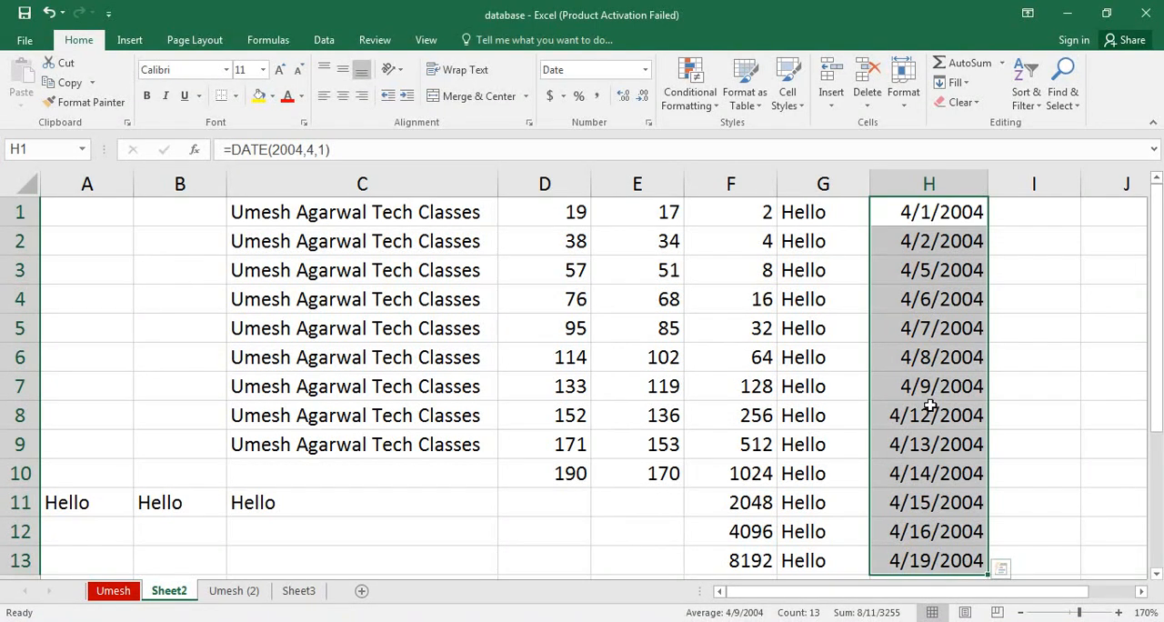
pyautogui.hotkey('ctrl', 'z')
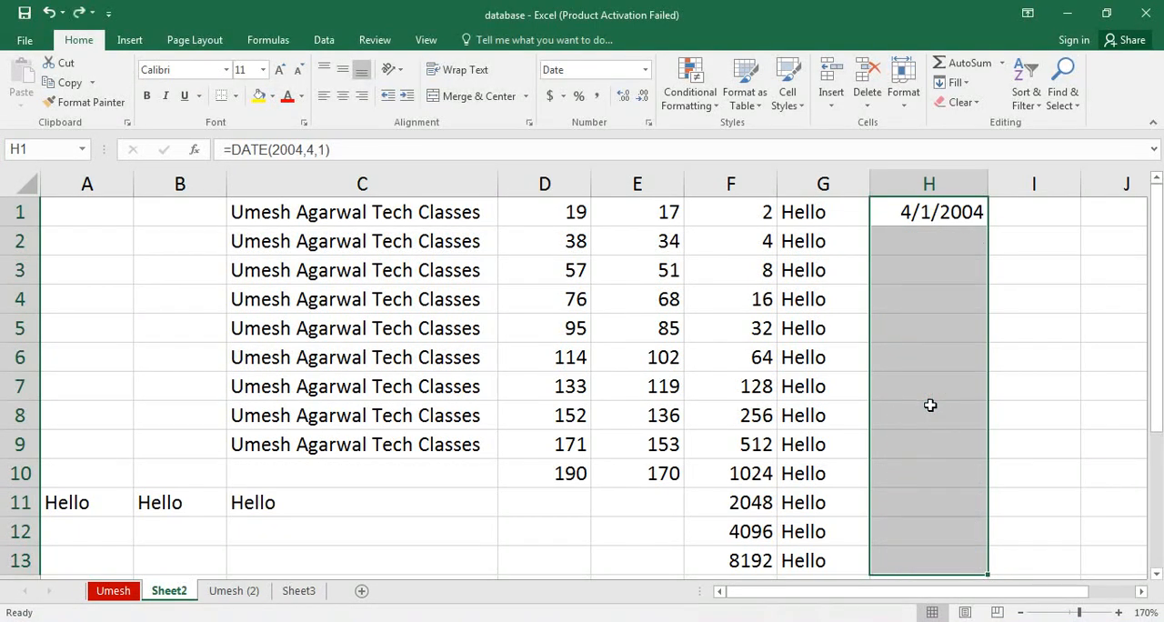
# Fill H1:H13 with a date series in columns using the Month unit and step value 1, and undo the fill.
pyautogui.click(966, 83)
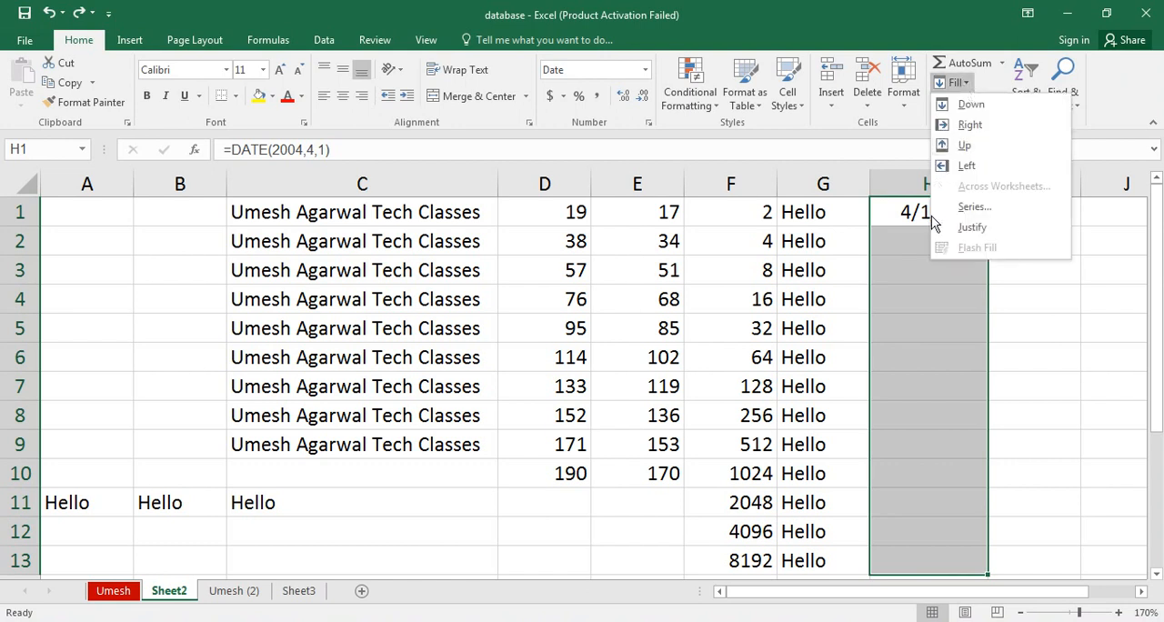
pyautogui.click(951, 210)
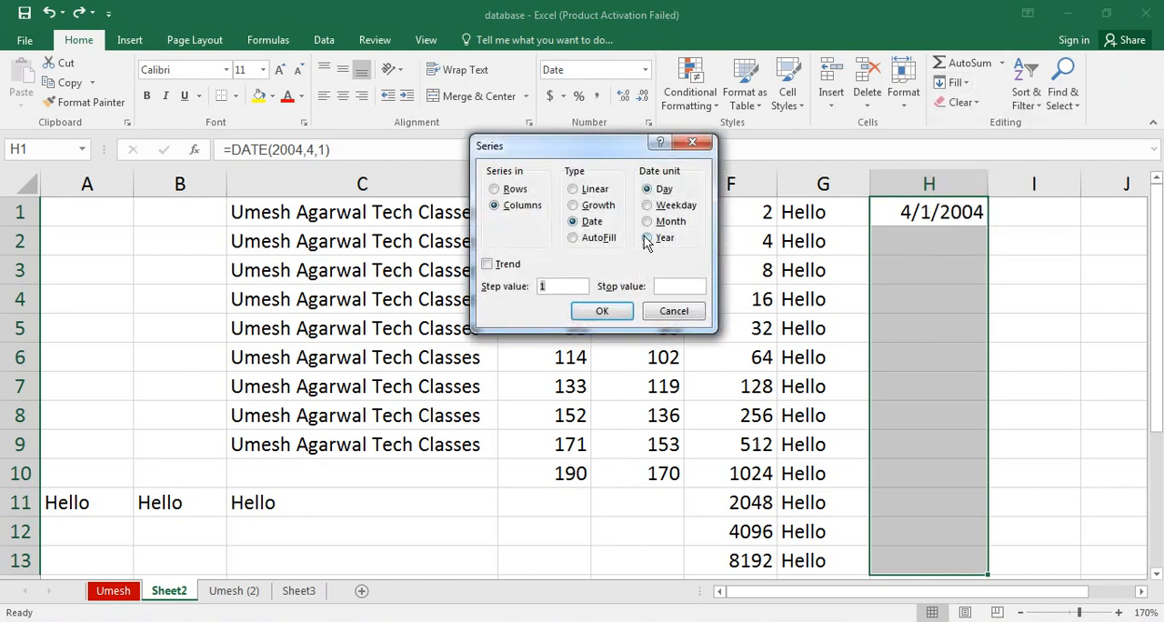
pyautogui.click(659, 223)
pyautogui.click(592, 313)
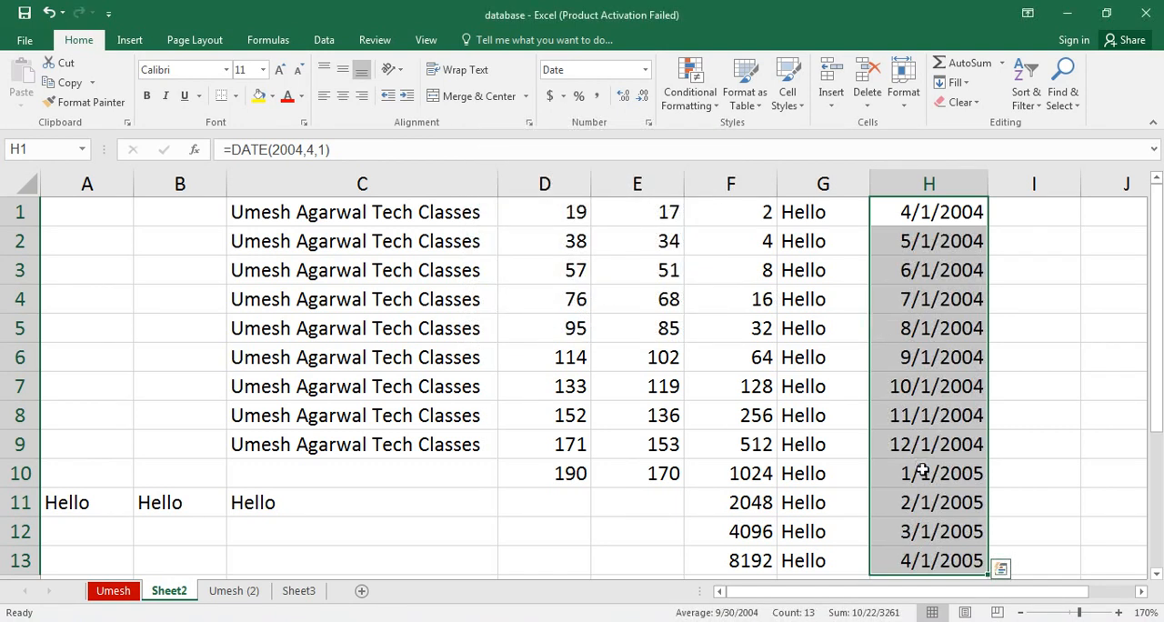
pyautogui.hotkey('ctrl', 'z')
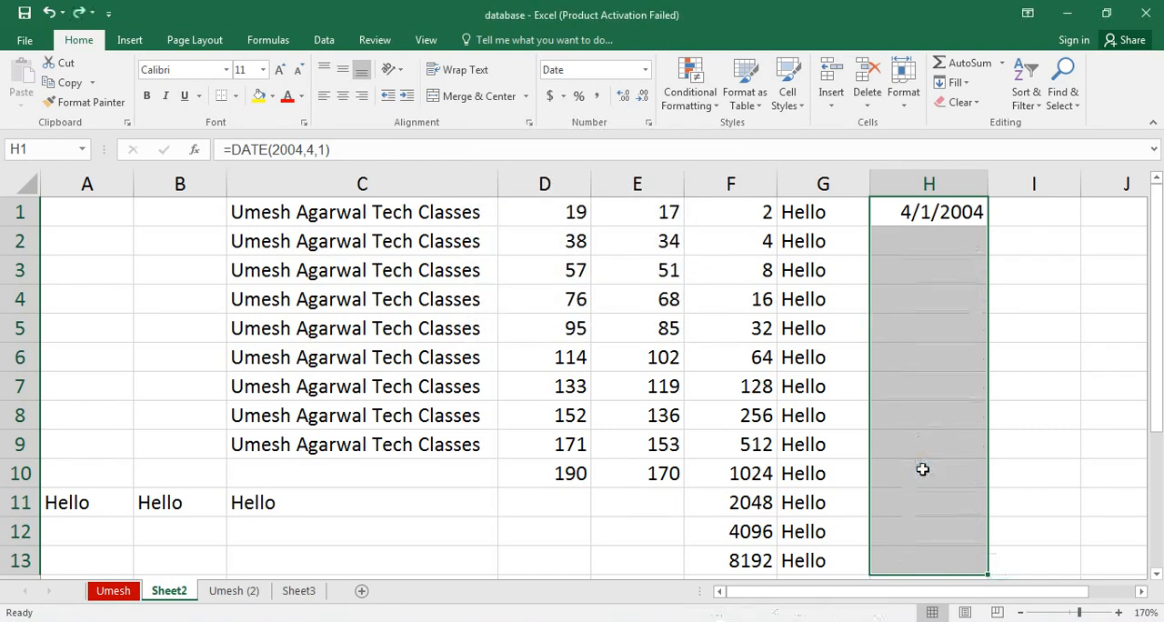
# Fill H1:H13 with a date series in columns using the Year unit and step value 4.
pyautogui.click(961, 87)
pyautogui.click(961, 203)
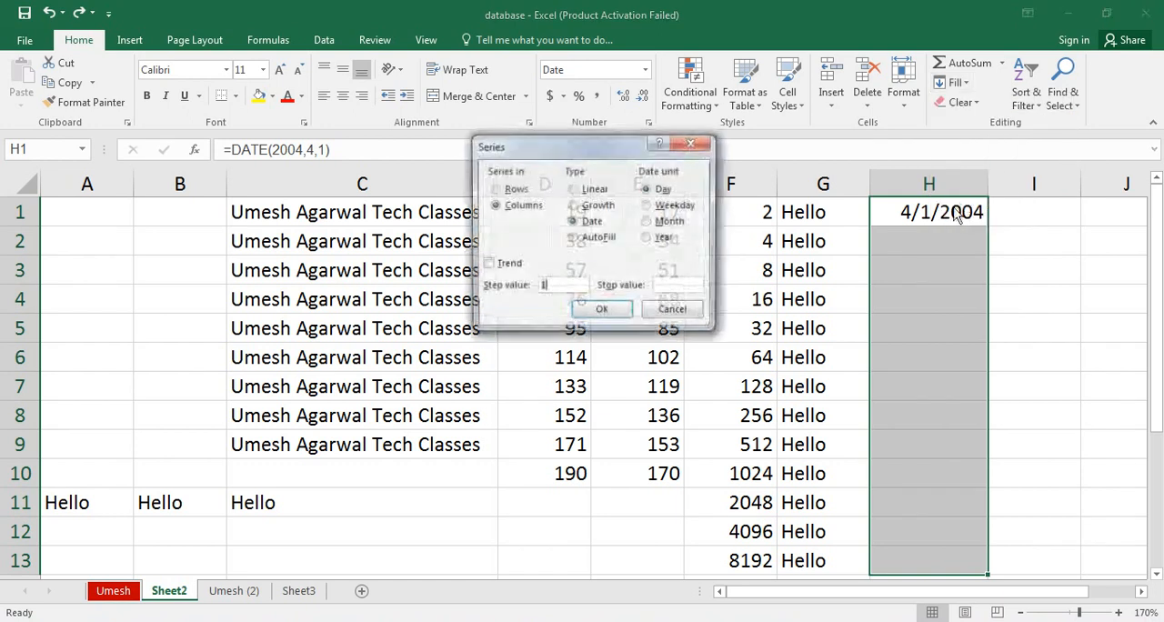
pyautogui.click(651, 237)
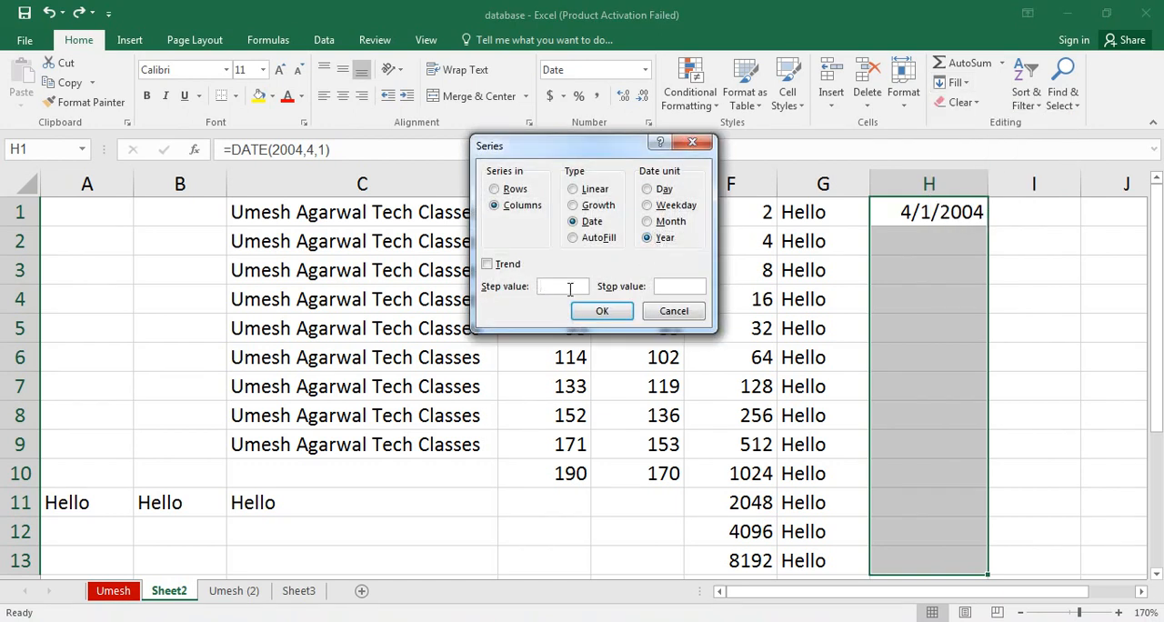
pyautogui.click(569, 288)
pyautogui.write('4')
pyautogui.click(603, 311)
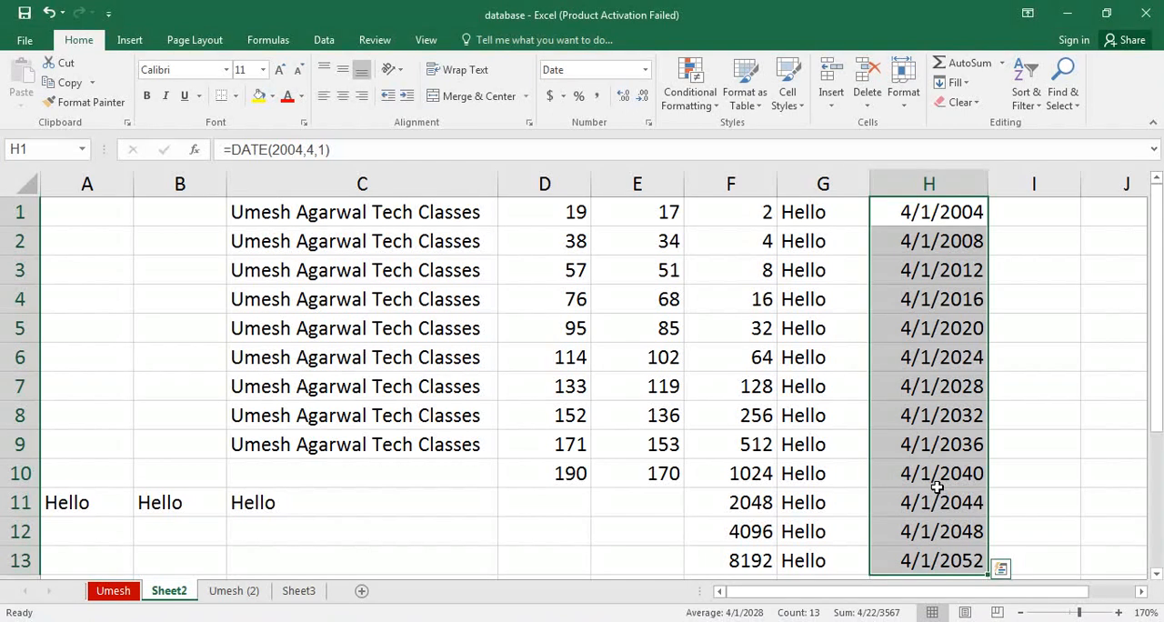
pyautogui.click(1019, 219)
pyautogui.click(955, 82)
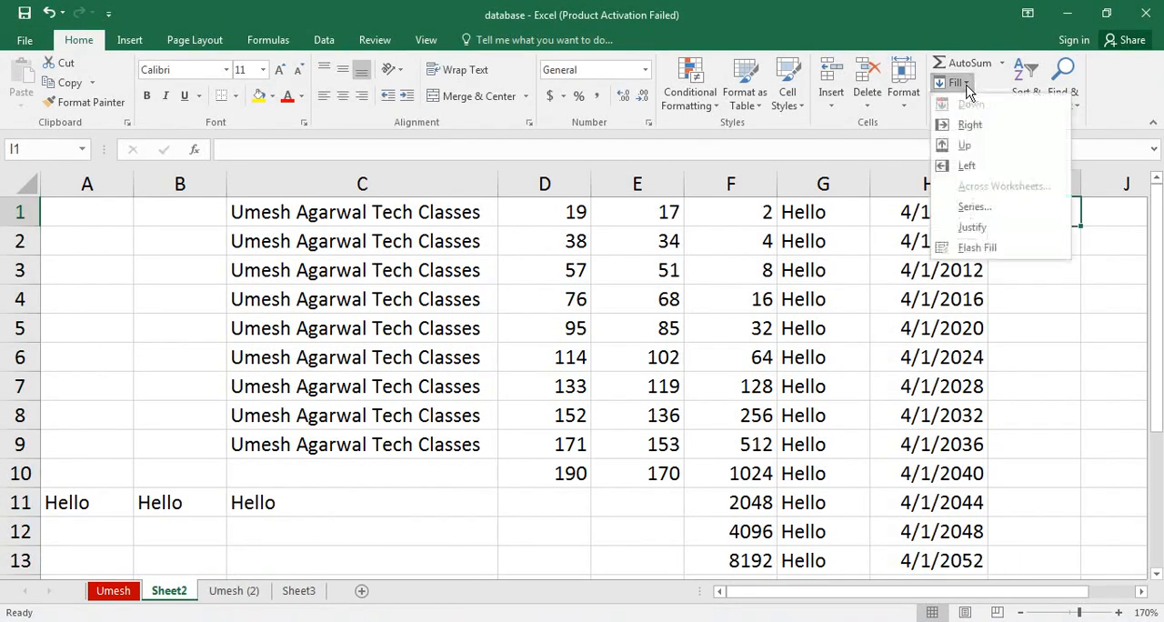
pyautogui.click(972, 206)
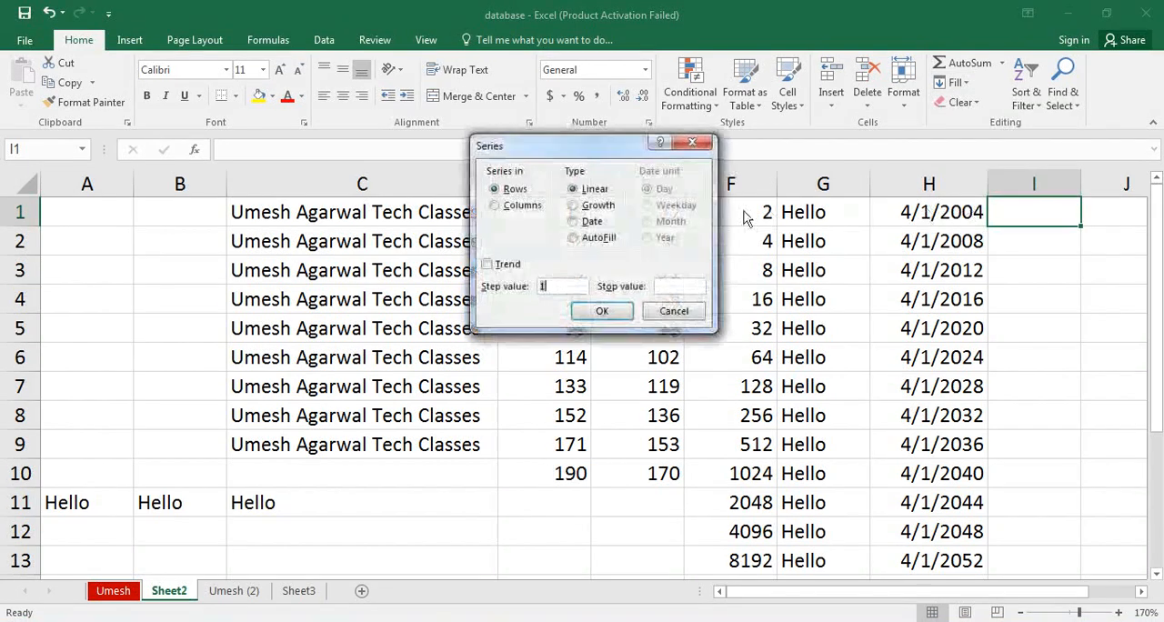
pyautogui.click(674, 311)
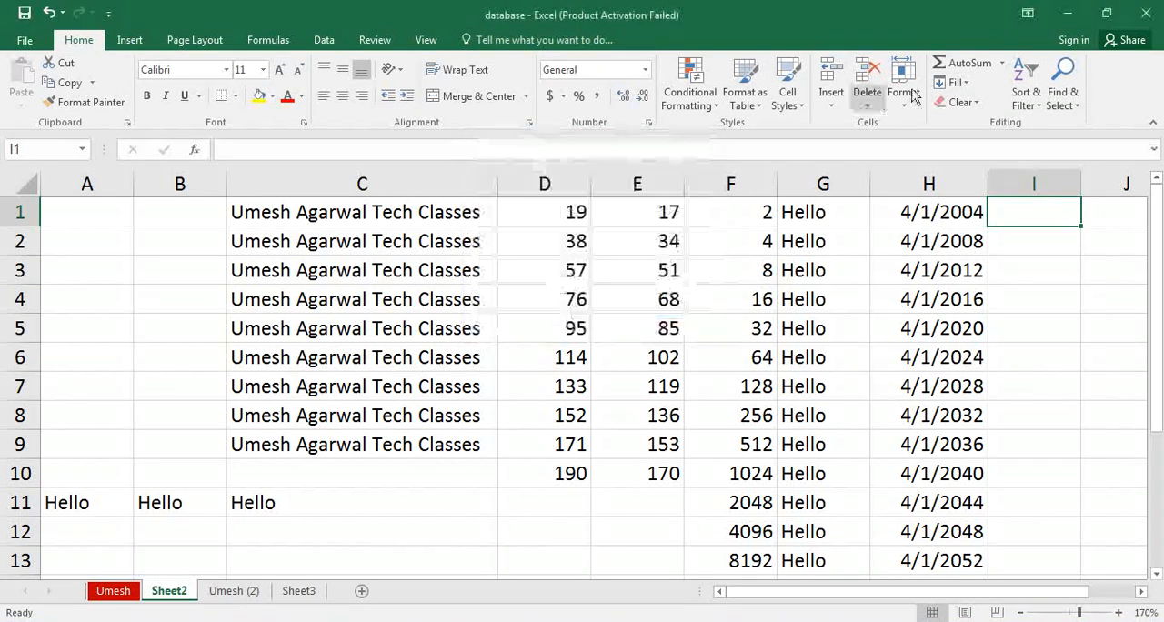
pyautogui.click(968, 81)
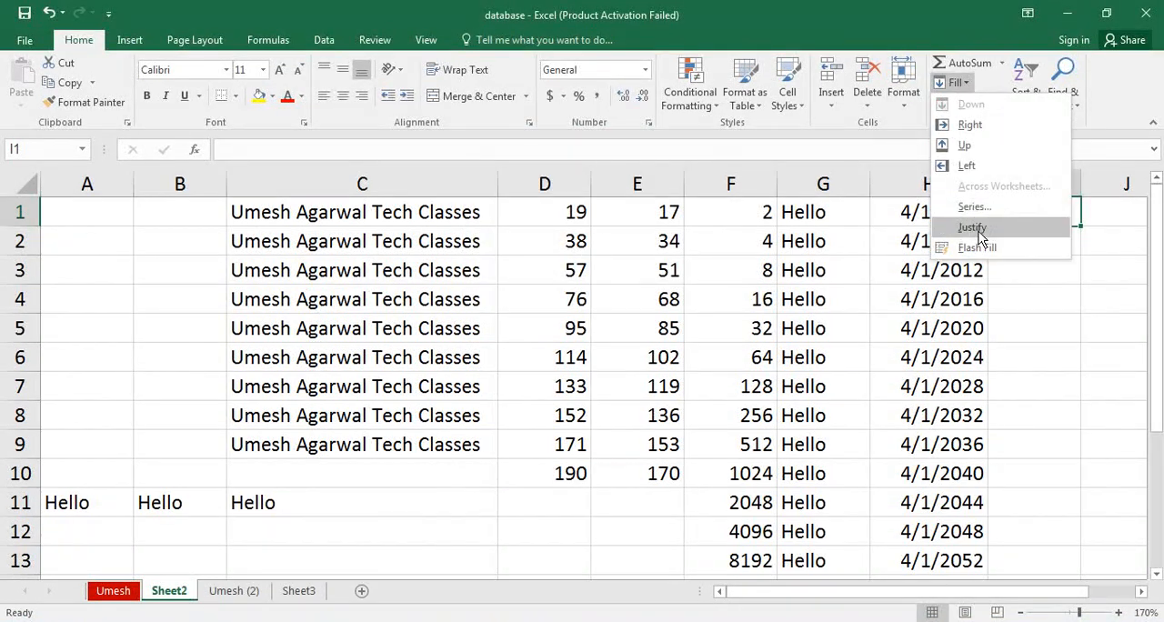
pyautogui.click(1043, 311)
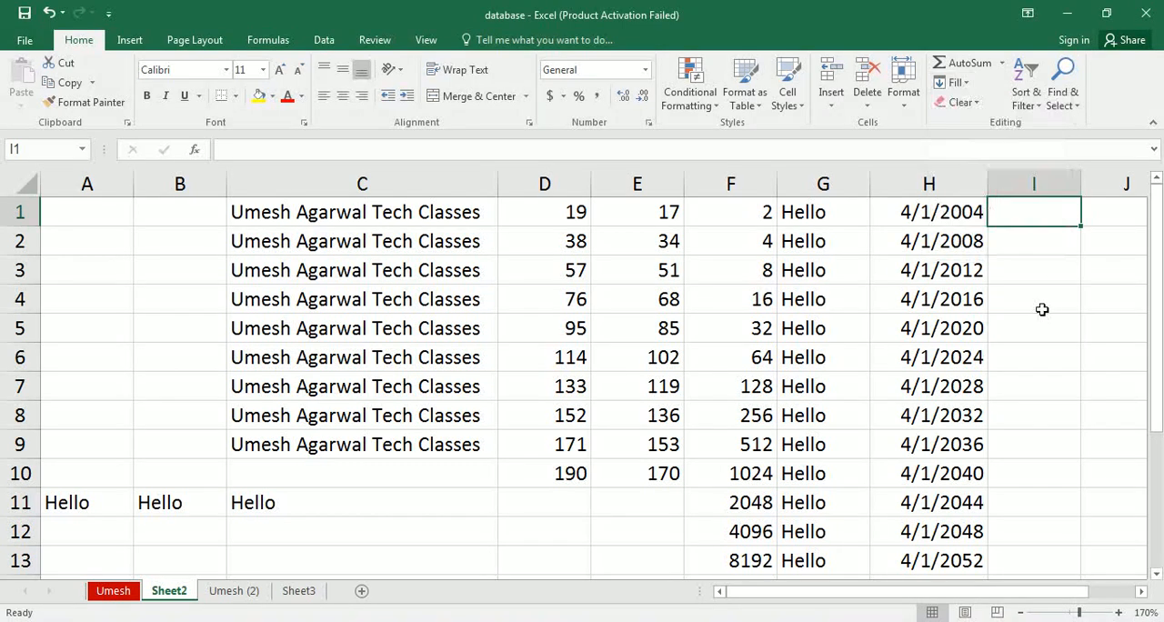
# Enter the text "Hello How are you" in cell I3.
pyautogui.click(1030, 270)
pyautogui.write('Hello')
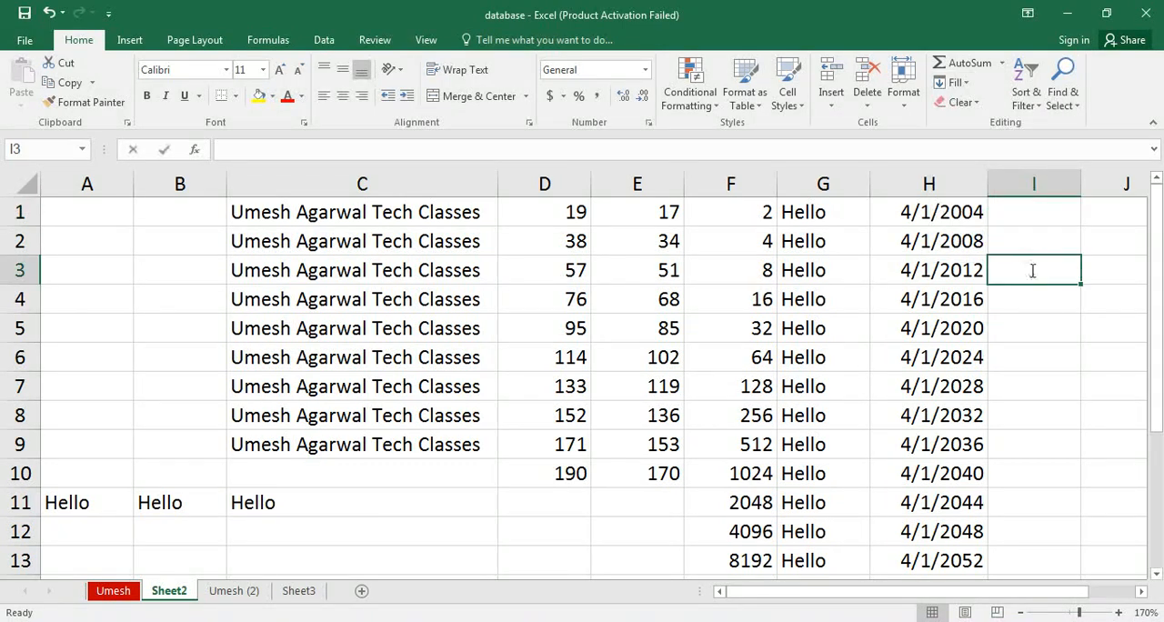
pyautogui.write(' How')
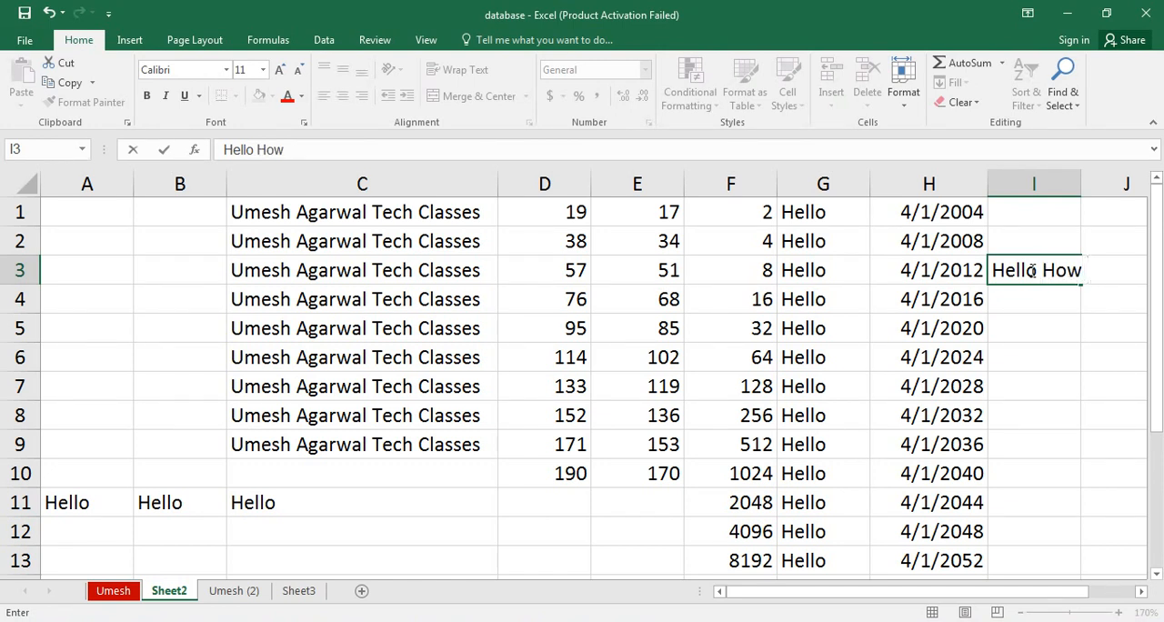
pyautogui.write(' are yo')
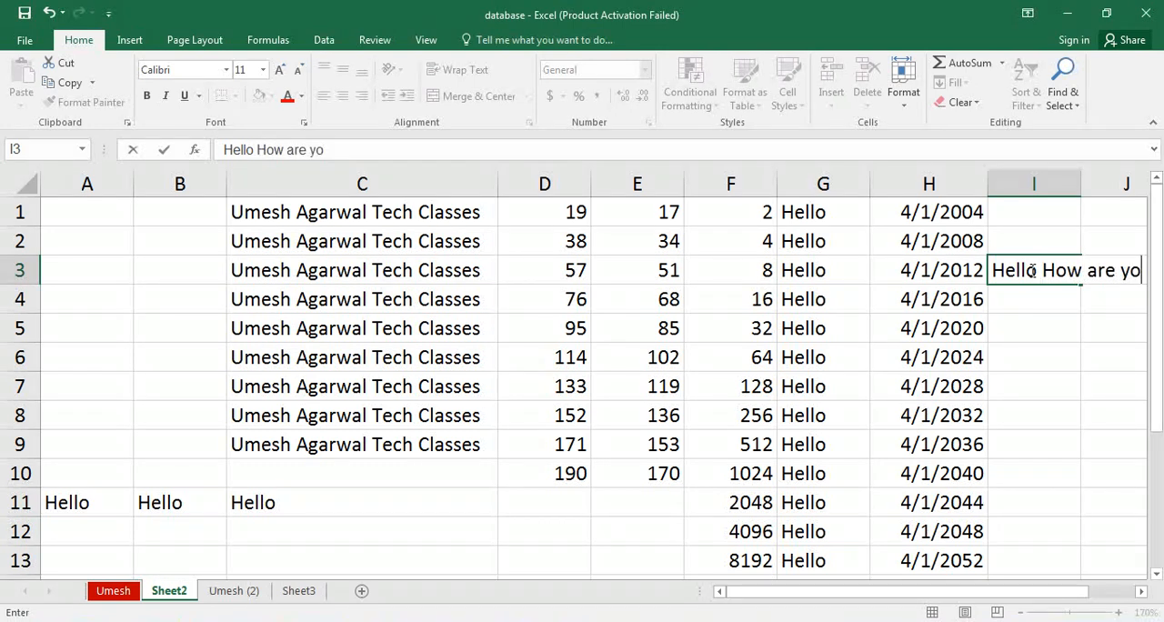
pyautogui.write('u')
pyautogui.press('Return')
# Copy the text of I3 to cell I8, and wrap the text in I3.
pyautogui.click(1033, 271)
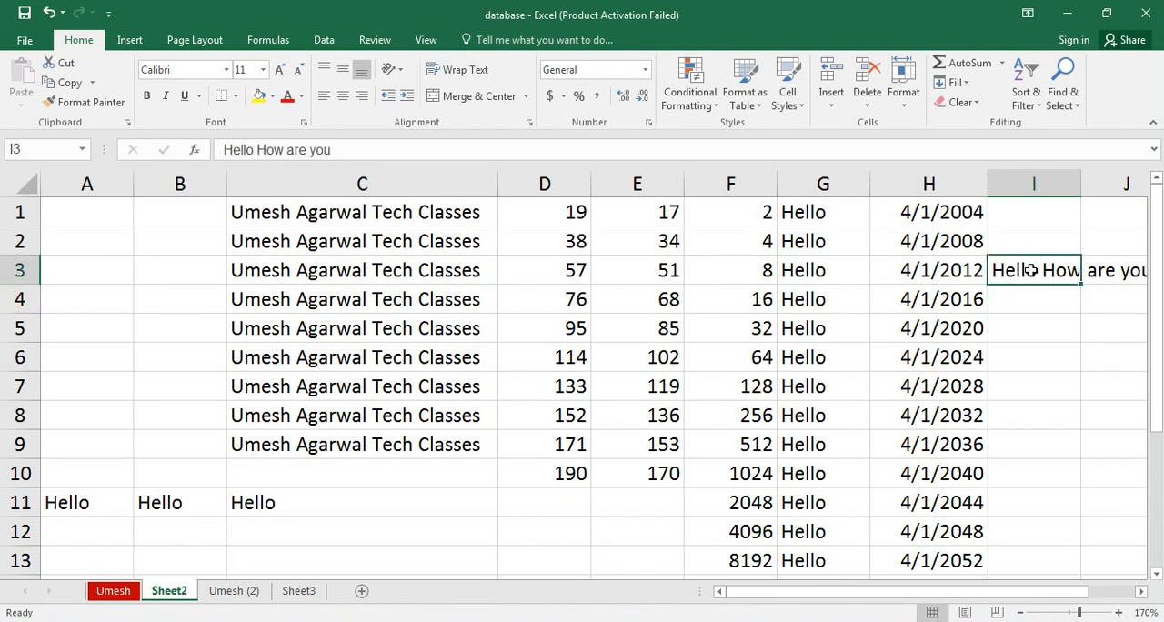
pyautogui.click(955, 82)
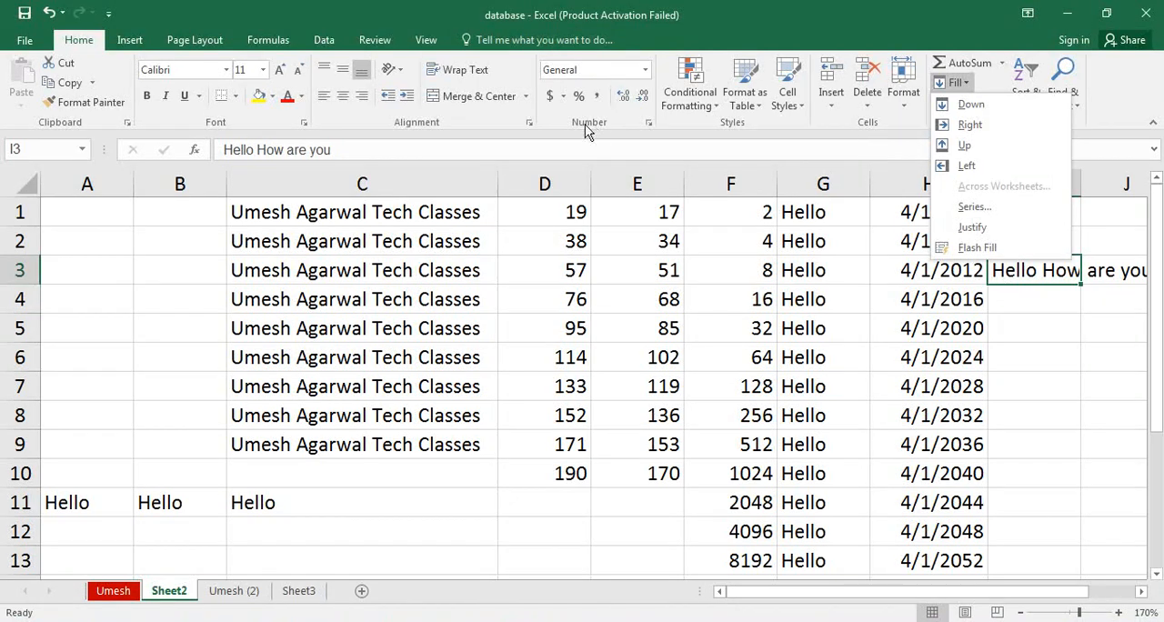
pyautogui.click(1014, 271)
pyautogui.hotkey('ctrl', 'c')
pyautogui.press('Down')
pyautogui.press('Down')
pyautogui.press('Down')
pyautogui.press('Down')
pyautogui.press('Down')
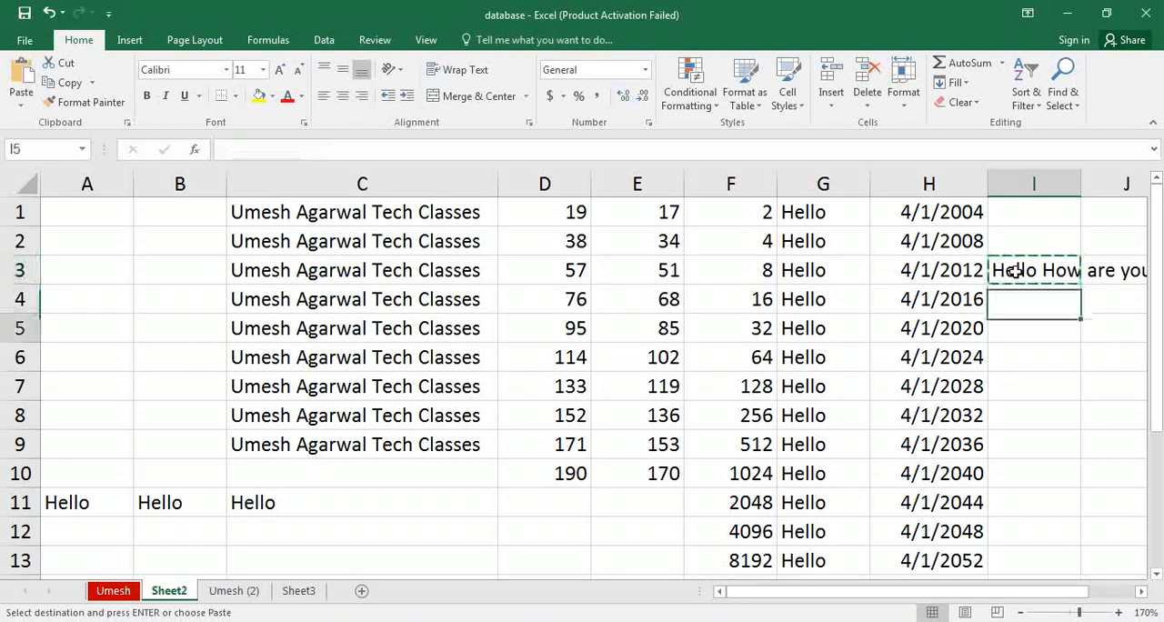
pyautogui.press('Return')
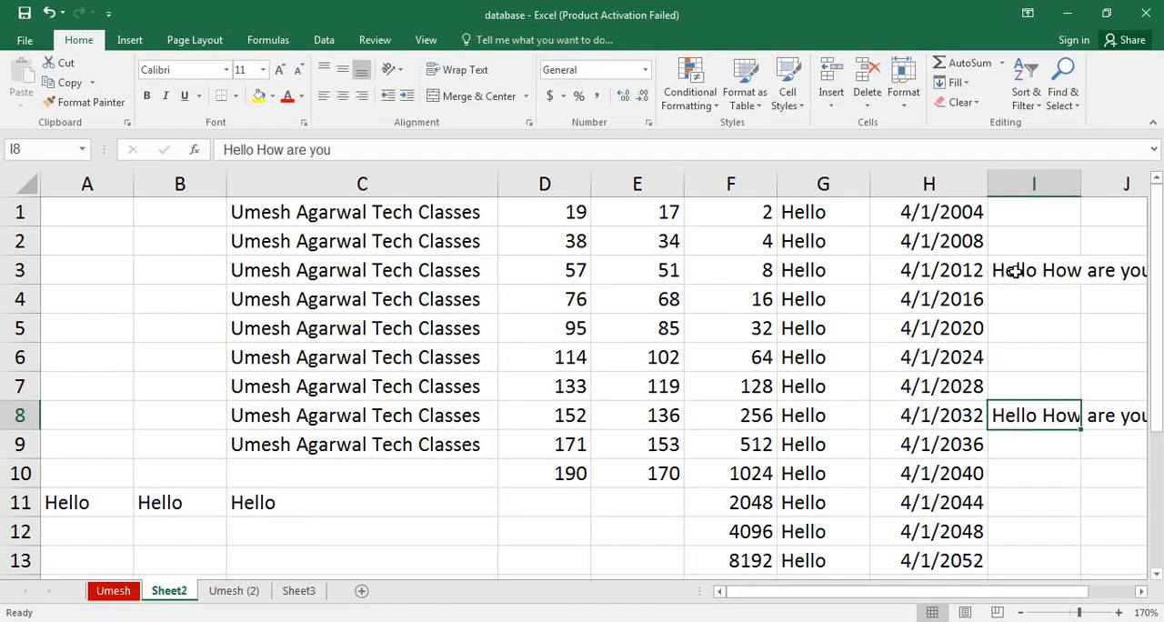
pyautogui.click(1014, 271)
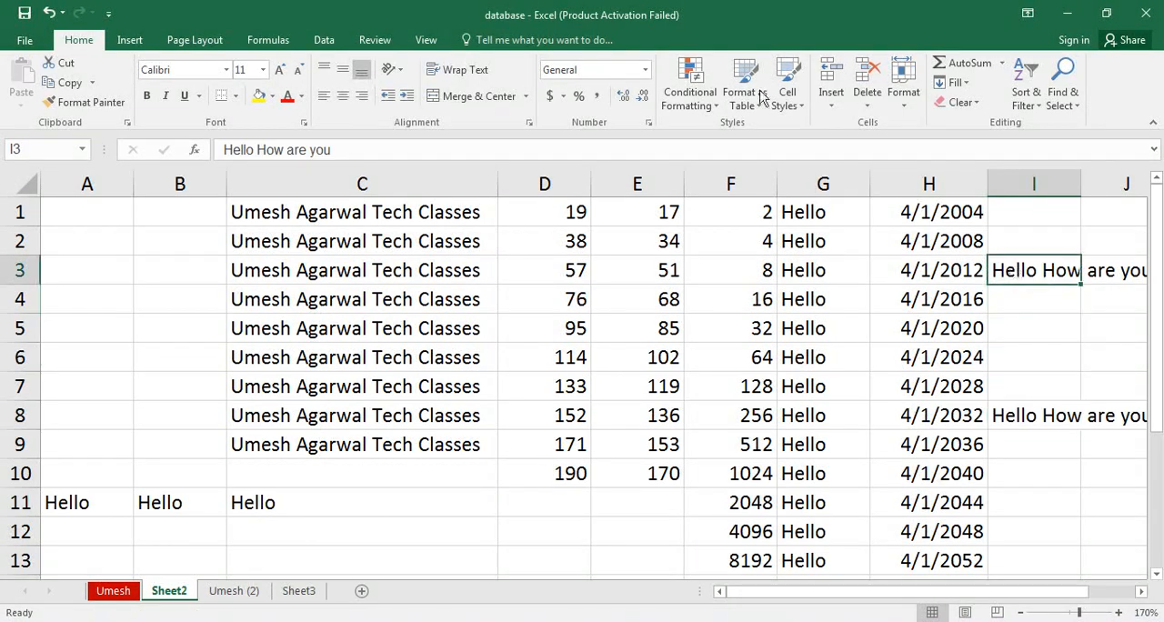
pyautogui.click(463, 75)
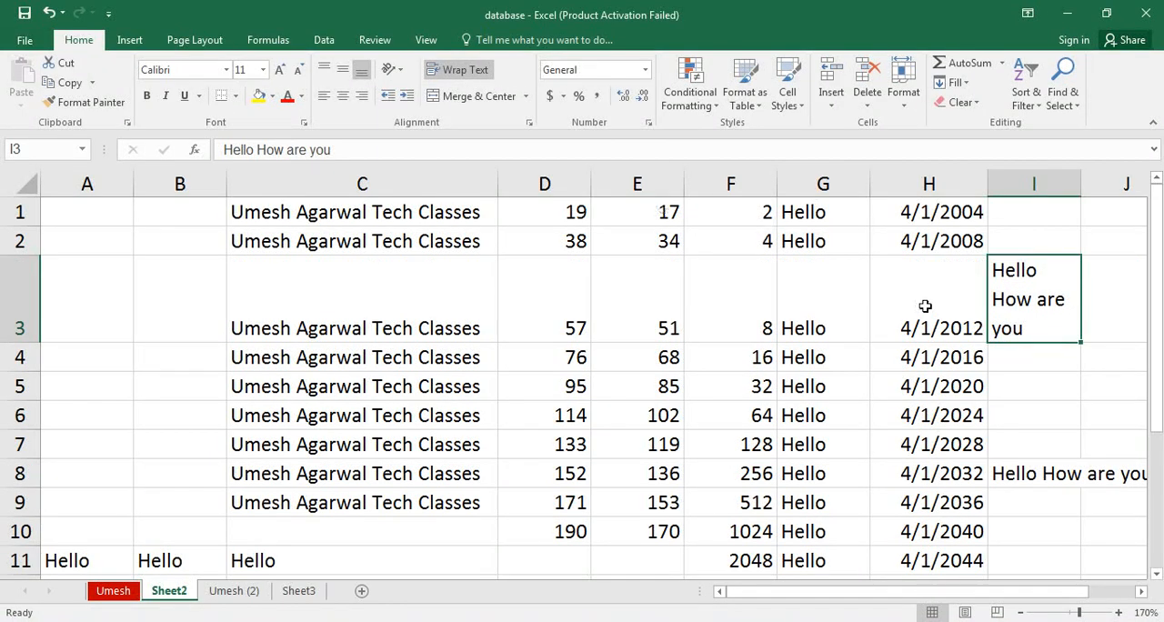
# Apply Fill Justify to the text in I8, letting it extend into the cells below.
pyautogui.click(1026, 477)
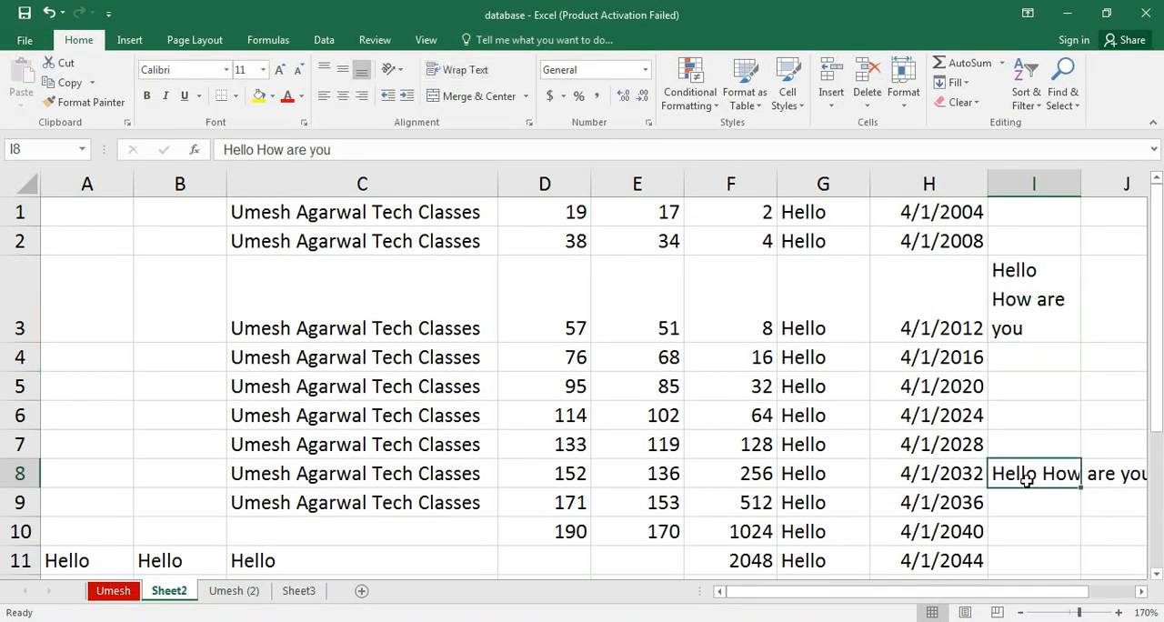
pyautogui.click(967, 83)
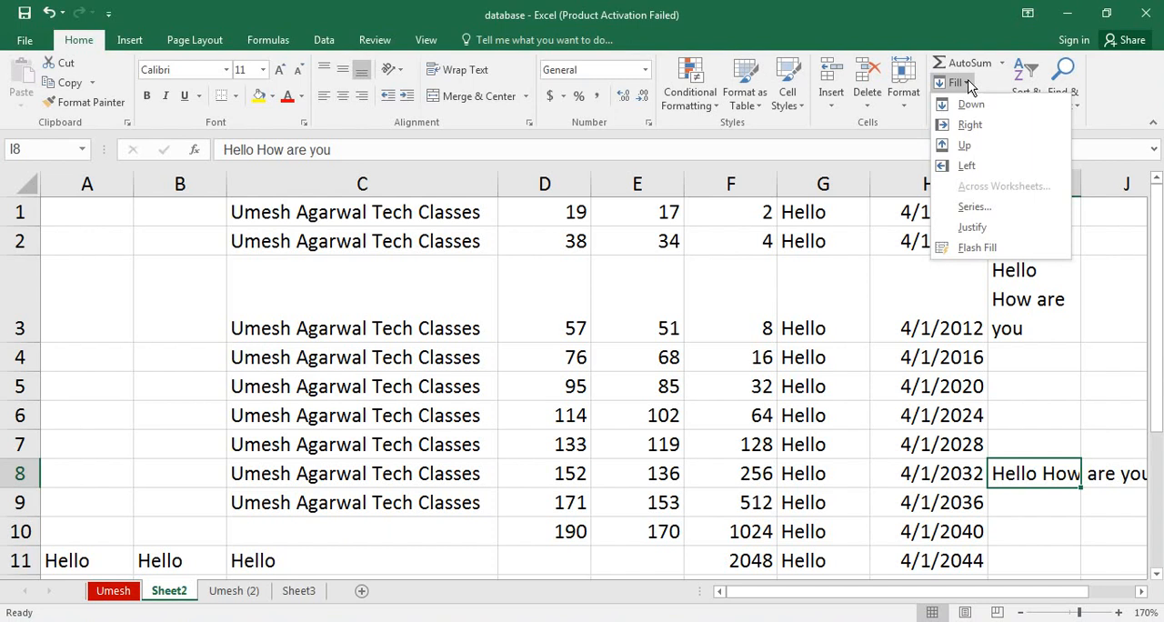
pyautogui.click(969, 229)
pyautogui.click(549, 365)
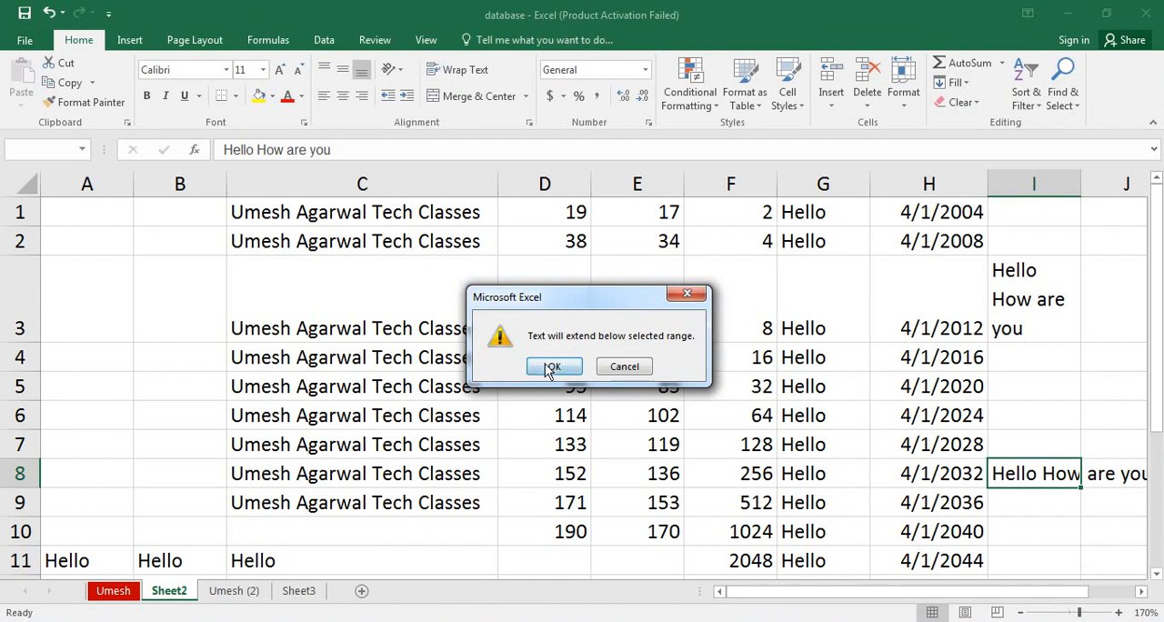
# Examine how the justified text is split across I8:I10 compared with wrapped I3, undoing and redoing the justify once.
pyautogui.click(1049, 473)
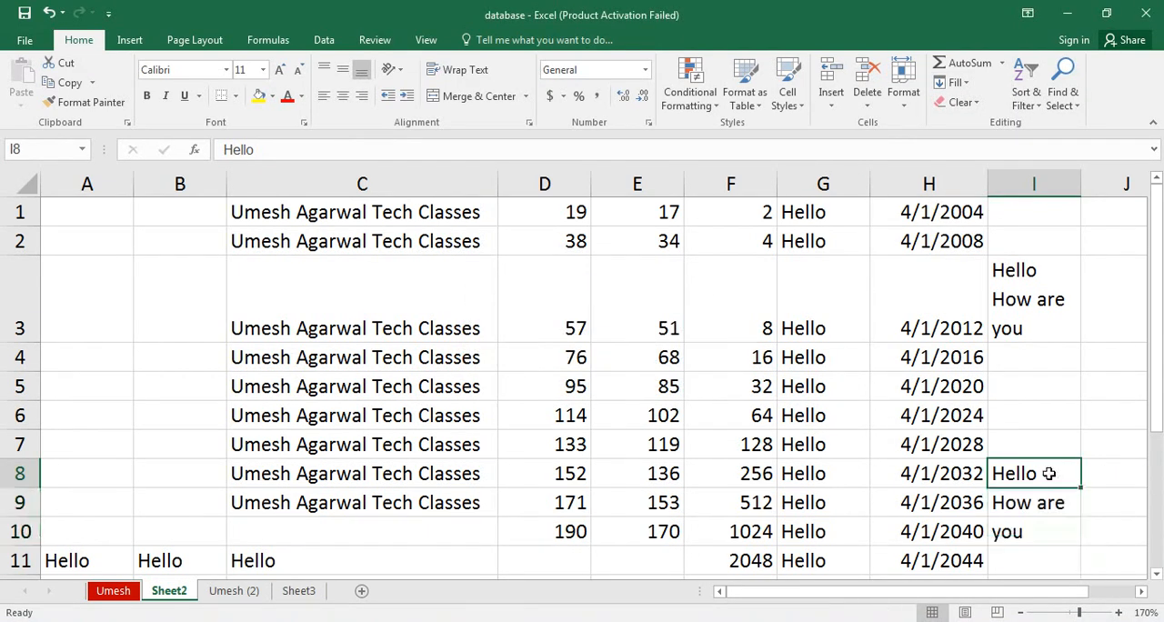
pyautogui.press('Down')
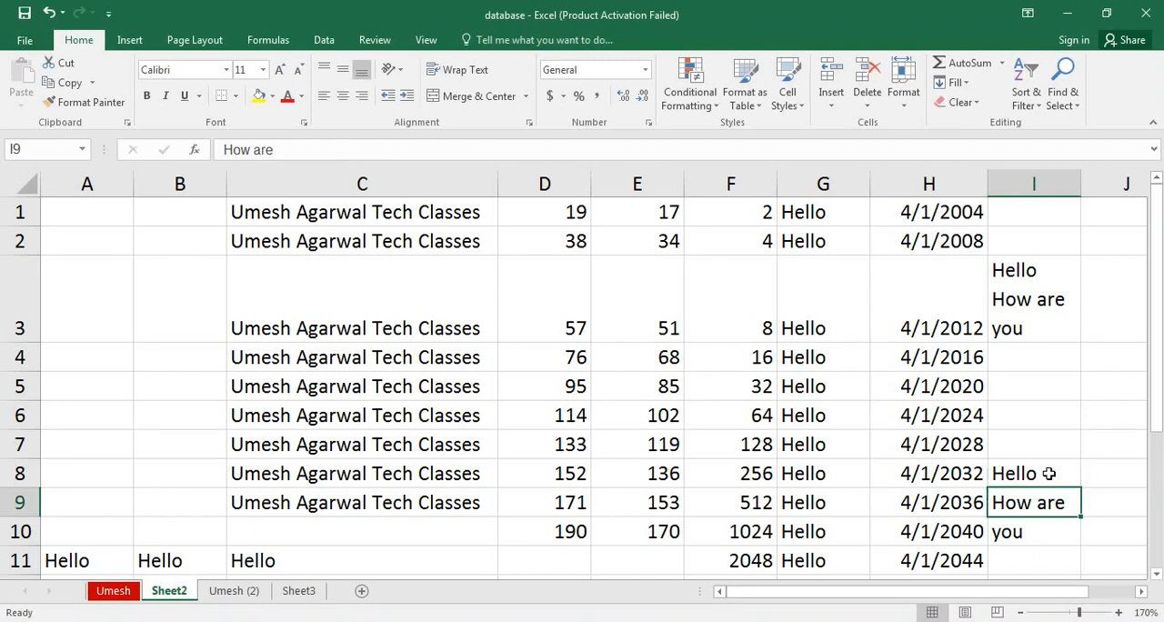
pyautogui.press('Down')
pyautogui.press('Up')
pyautogui.press('Up')
pyautogui.press('Up')
pyautogui.press('Up')
pyautogui.press('Up')
pyautogui.press('Up')
pyautogui.press('Up')
pyautogui.press('Up')
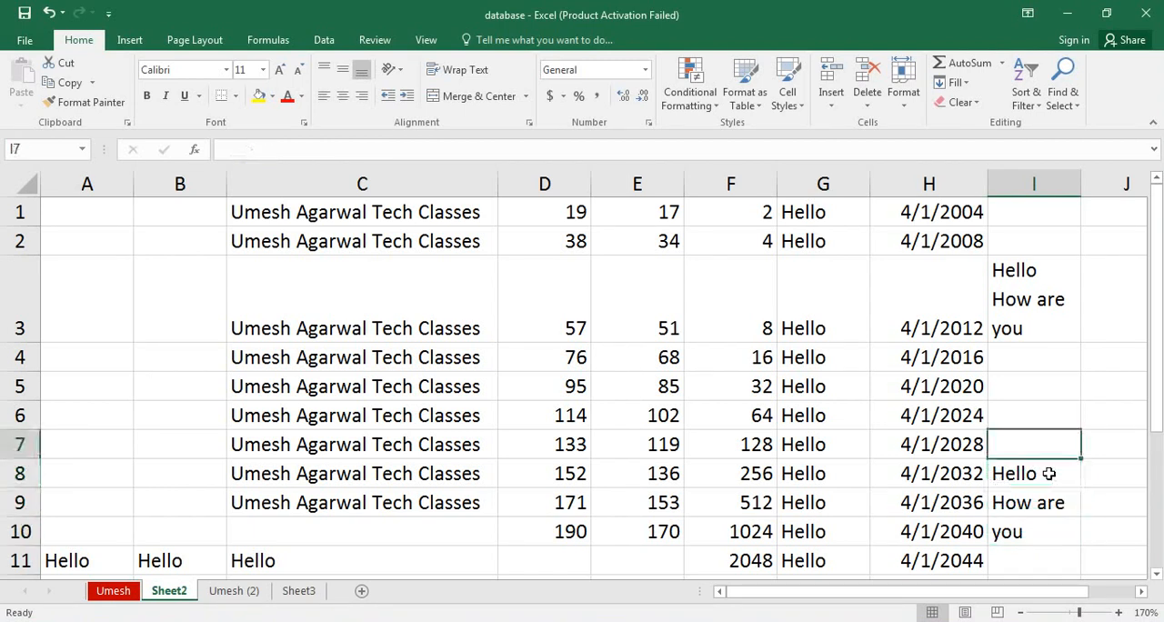
pyautogui.press('Down')
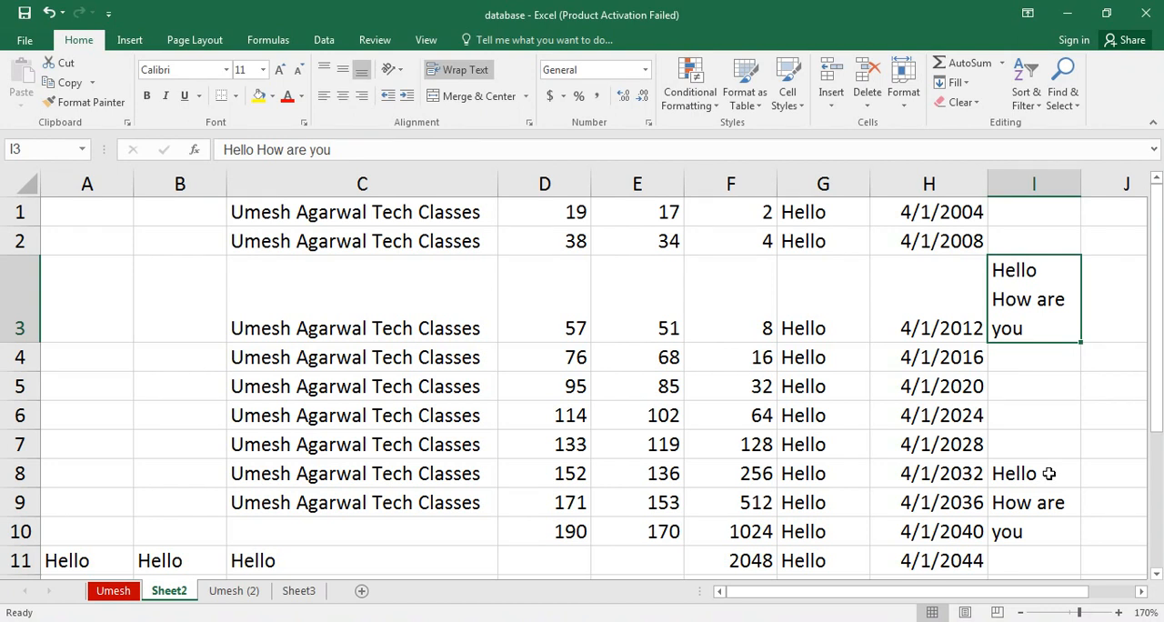
pyautogui.hotkey('ctrl', 'z')
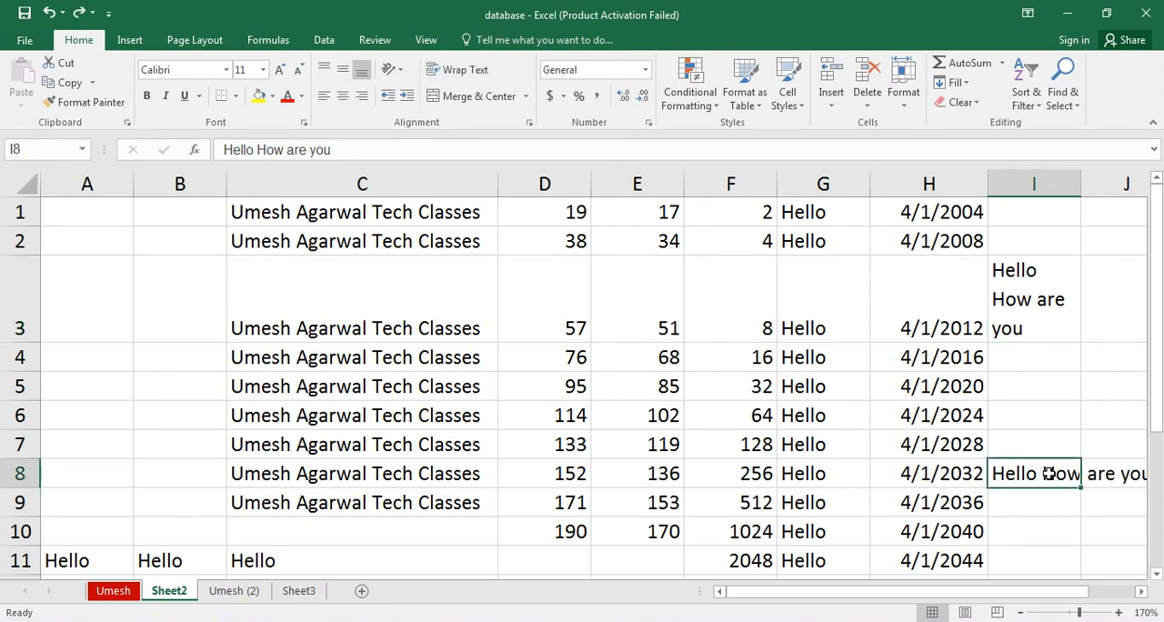
pyautogui.hotkey('ctrl', 'y')
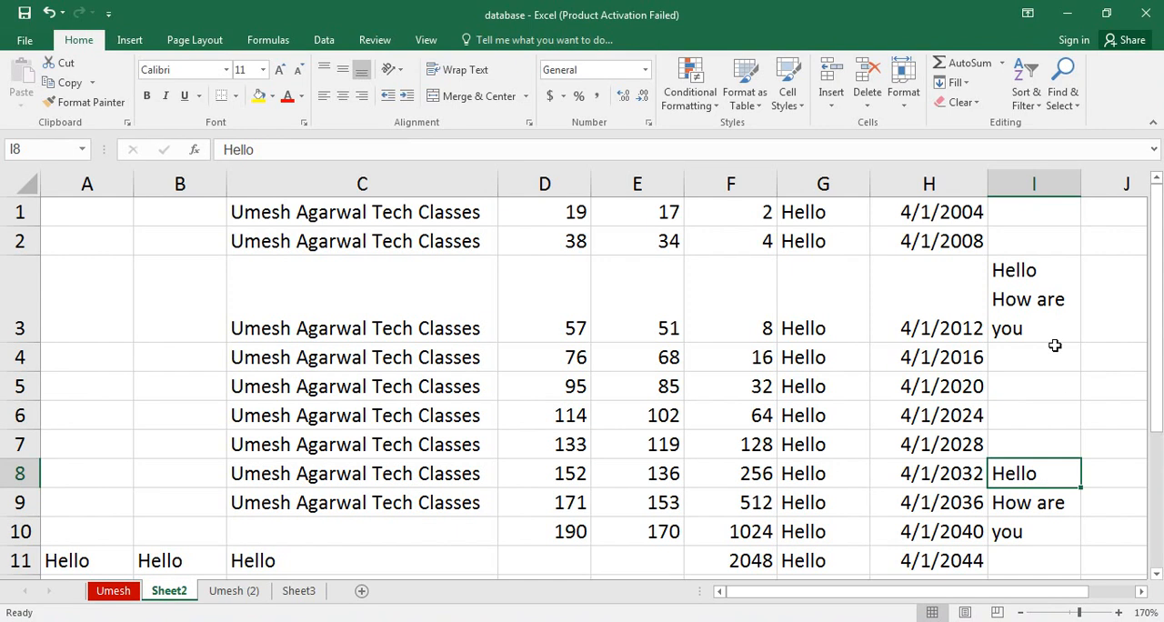
# Delete the wrapped text from cell I3.
pyautogui.click(1058, 303)
pyautogui.press('Delete')
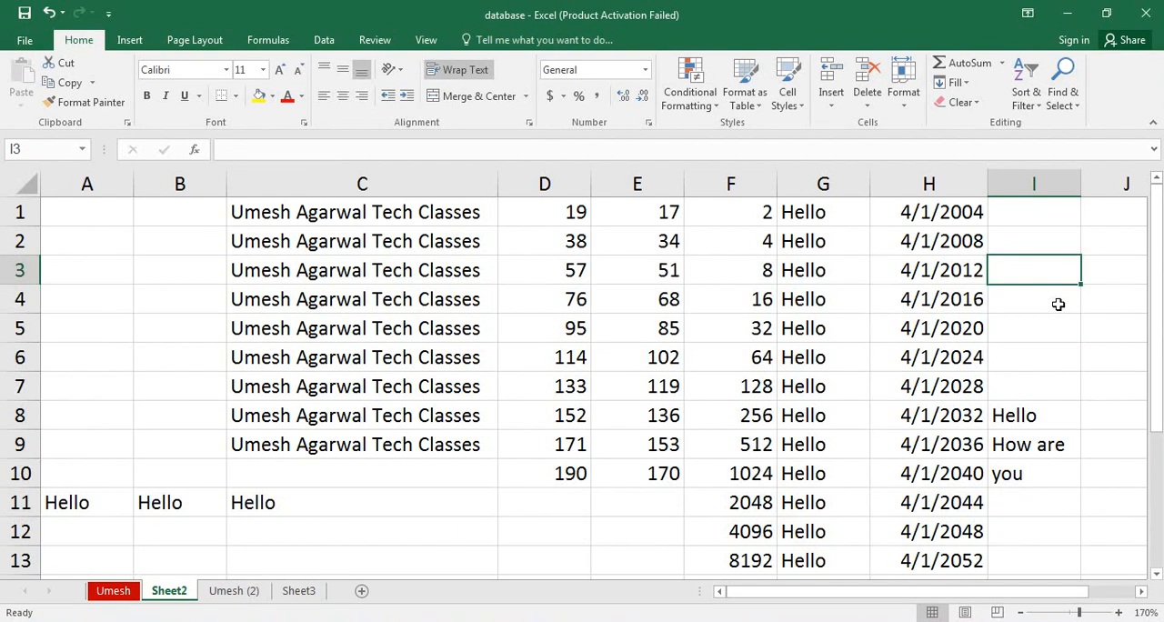
pyautogui.click(969, 89)
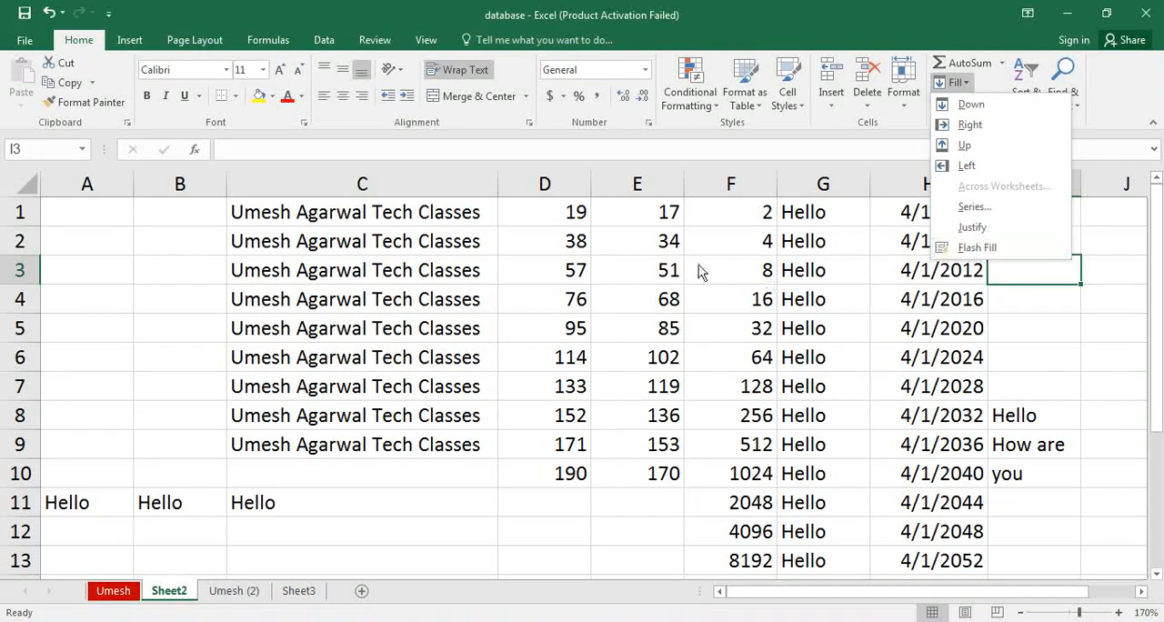
pyautogui.click(500, 284)
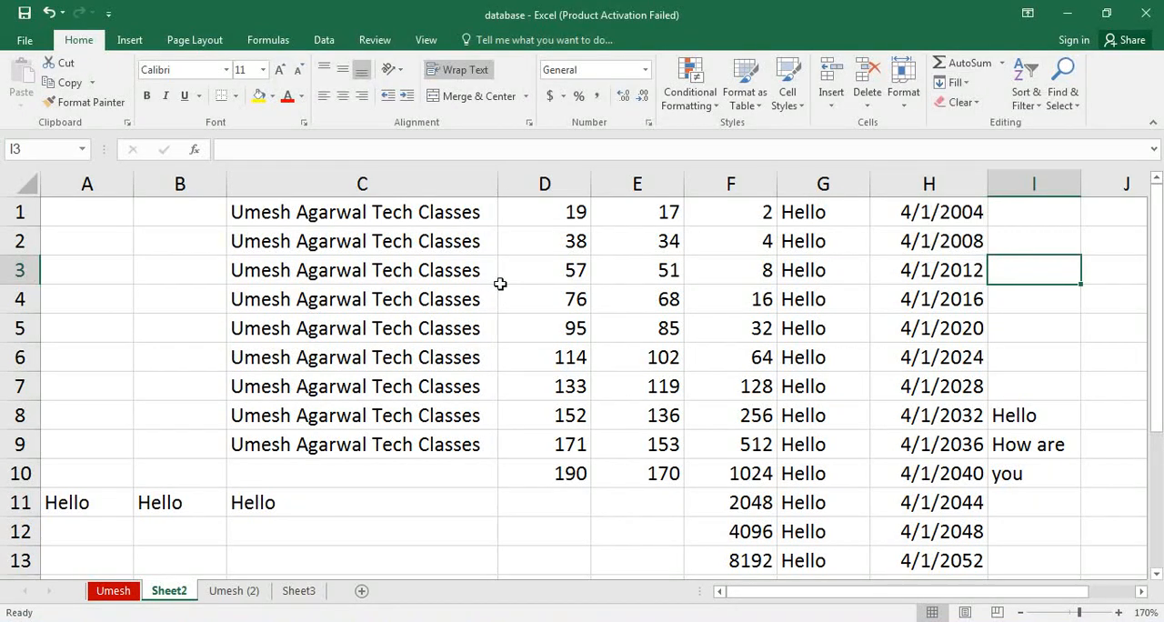
# Enter the heading "First Name" in cell A1 of Sheet3.
pyautogui.click(299, 592)
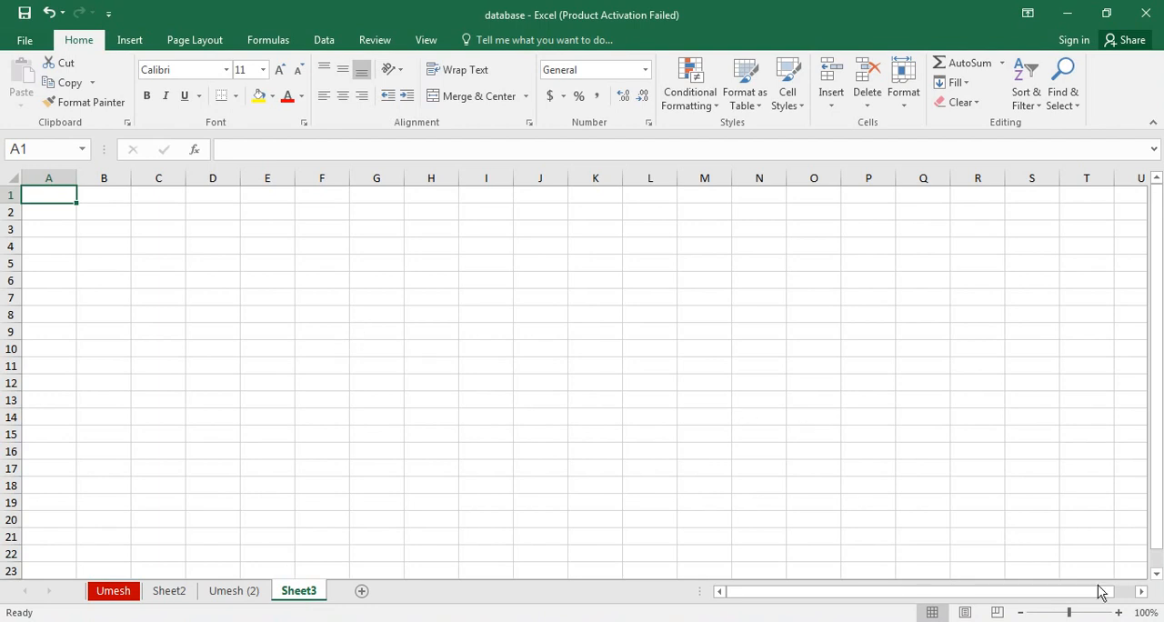
pyautogui.click(1118, 612)
pyautogui.click(1119, 612)
pyautogui.click(1119, 612)
pyautogui.click(1118, 612)
pyautogui.click(1119, 612)
pyautogui.click(1119, 612)
pyautogui.click(1119, 612)
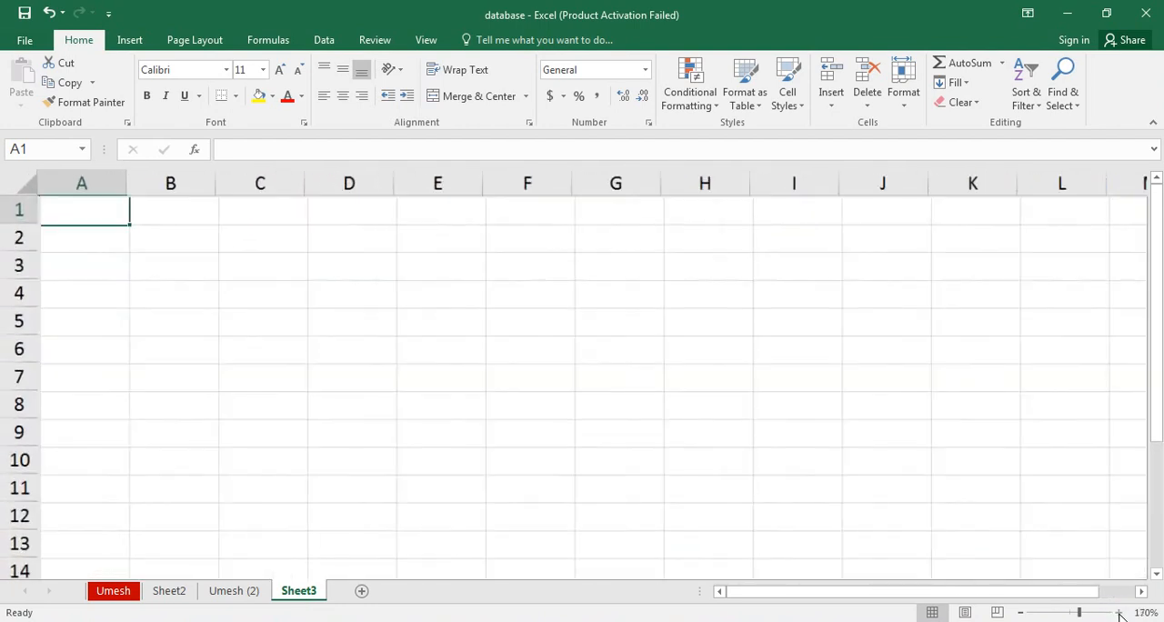
pyautogui.click(1119, 612)
pyautogui.click(1119, 612)
pyautogui.click(1119, 612)
pyautogui.click(1119, 612)
pyautogui.click(1118, 612)
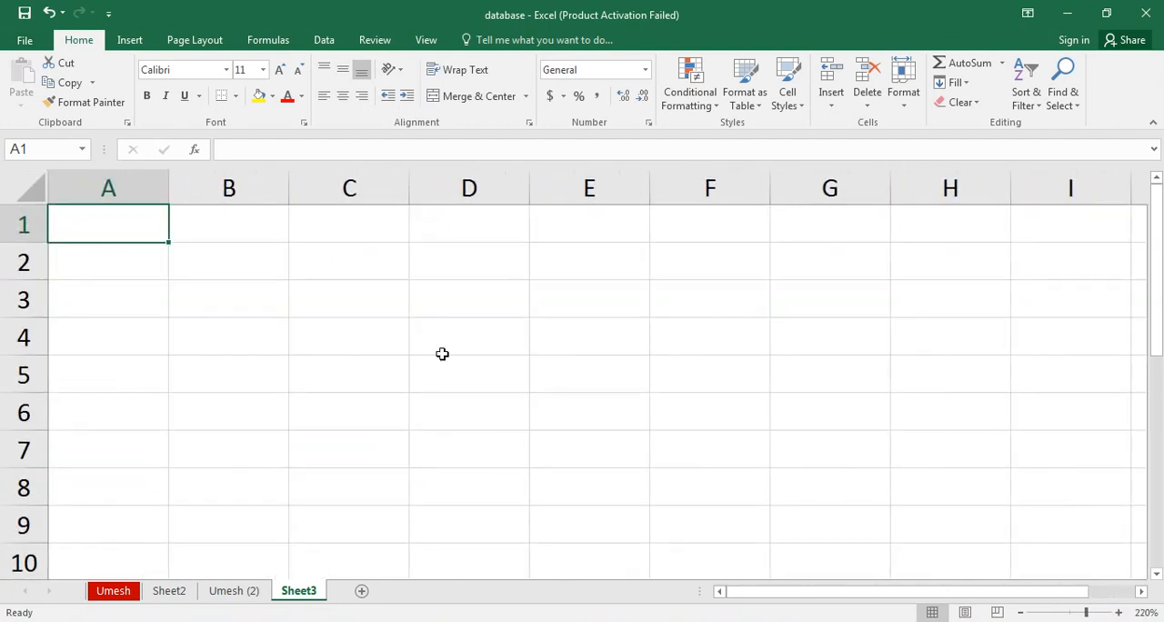
pyautogui.write('Firs')
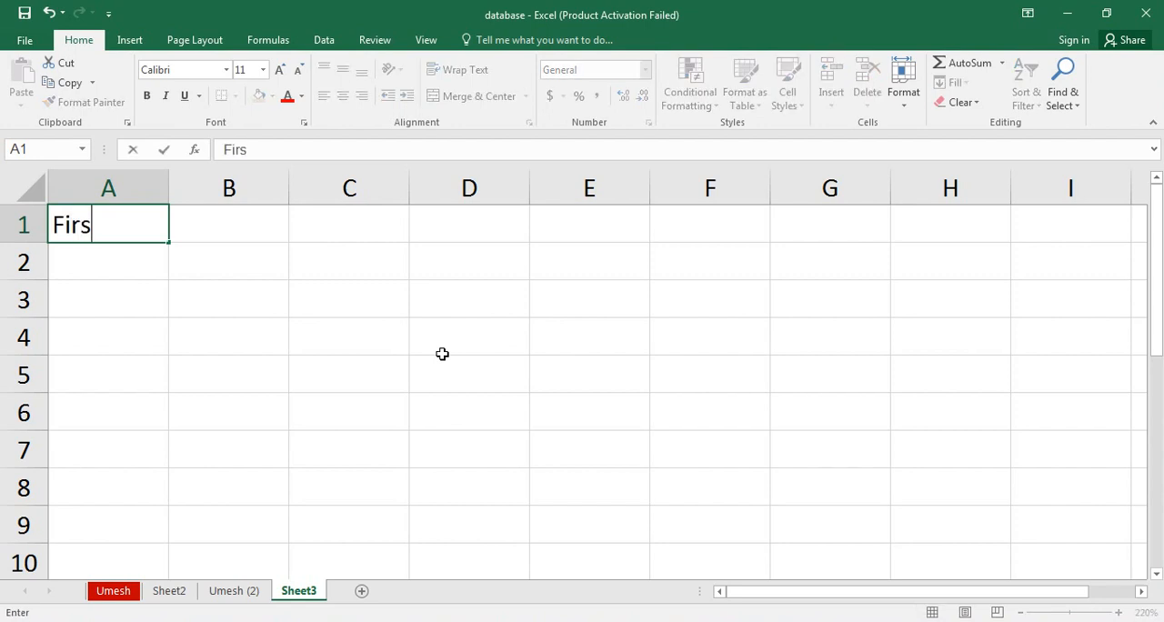
pyautogui.write('t Name')
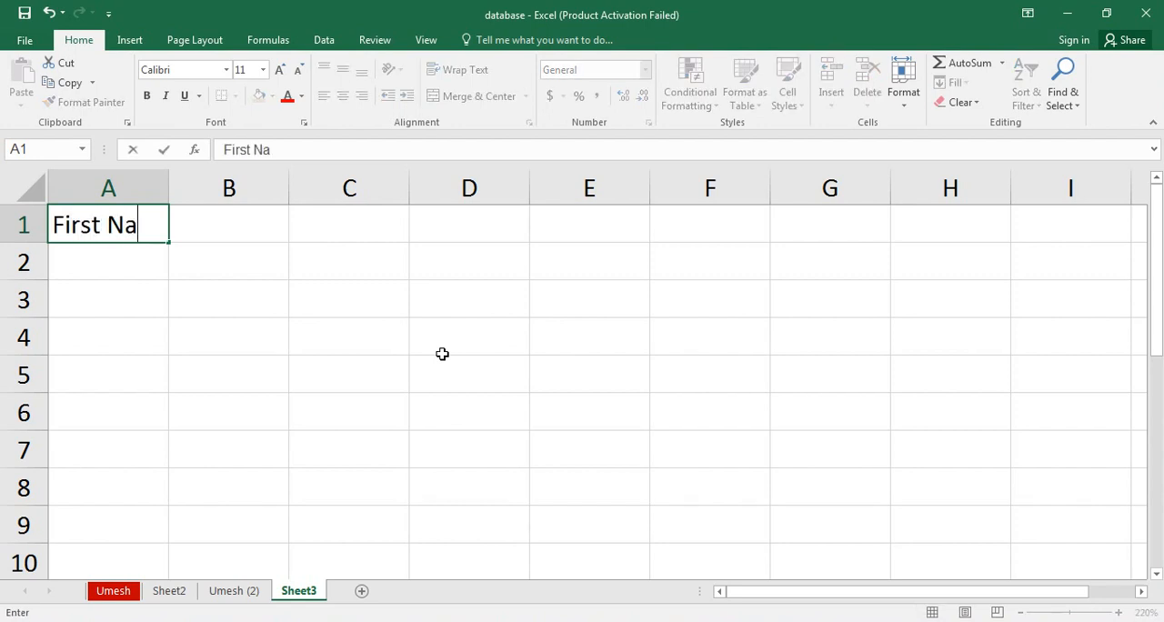
pyautogui.hotkey('ctrl', 'Return')
pyautogui.press('Tab')
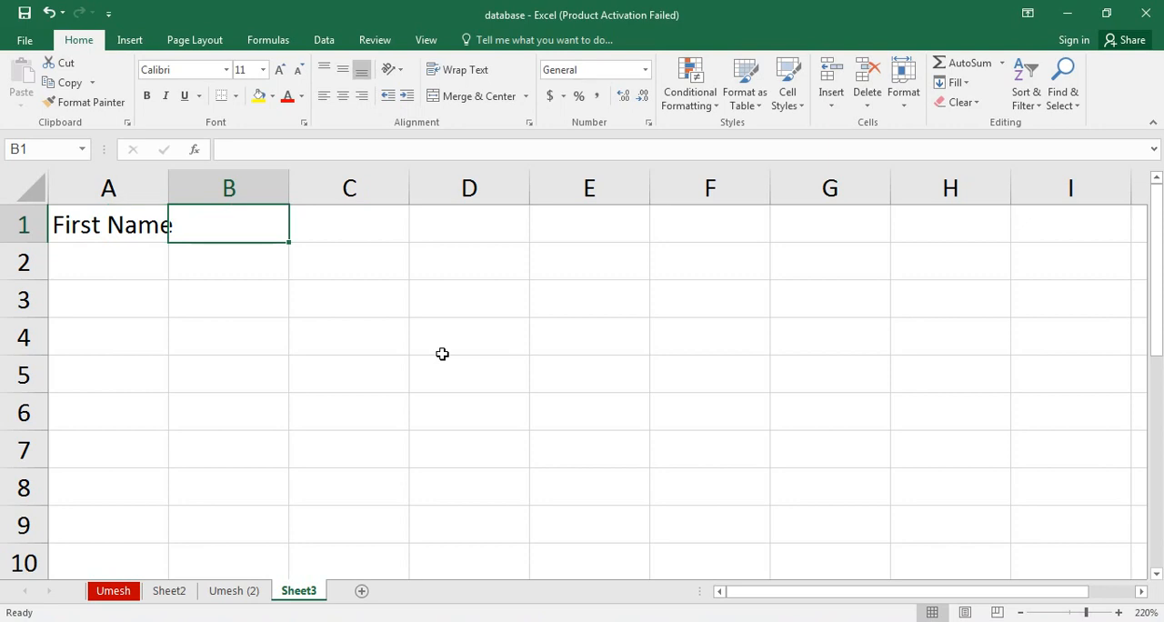
# Enter the headings "Last Name" in cell B1 and "Full Name" in cell C1.
pyautogui.write('Last Nam')
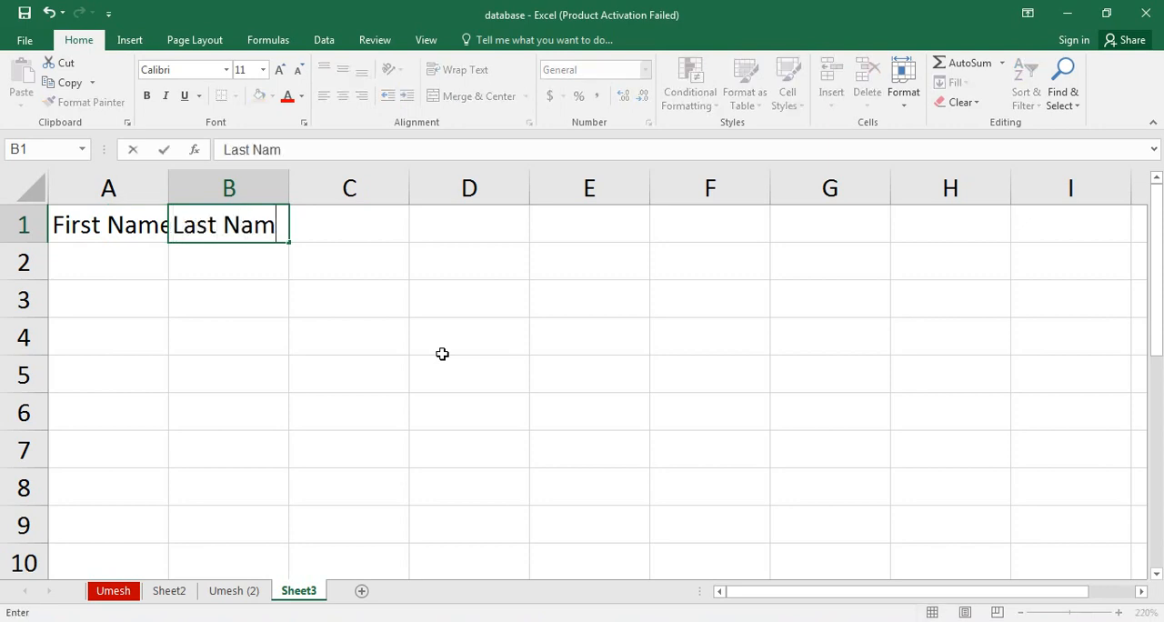
pyautogui.write('e')
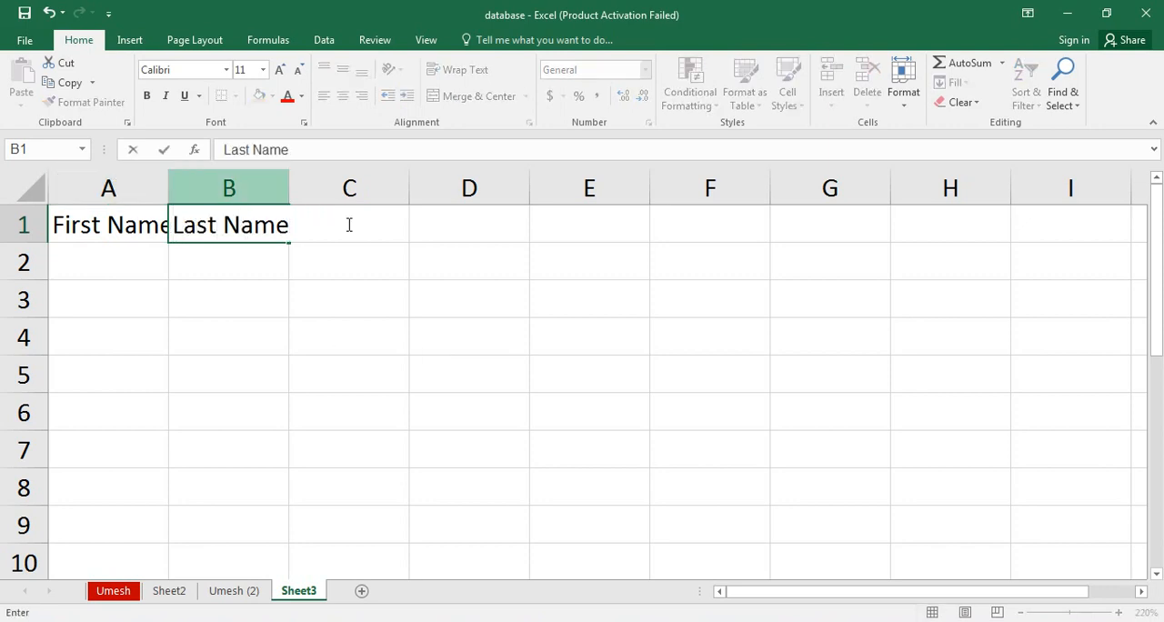
pyautogui.press('Return')
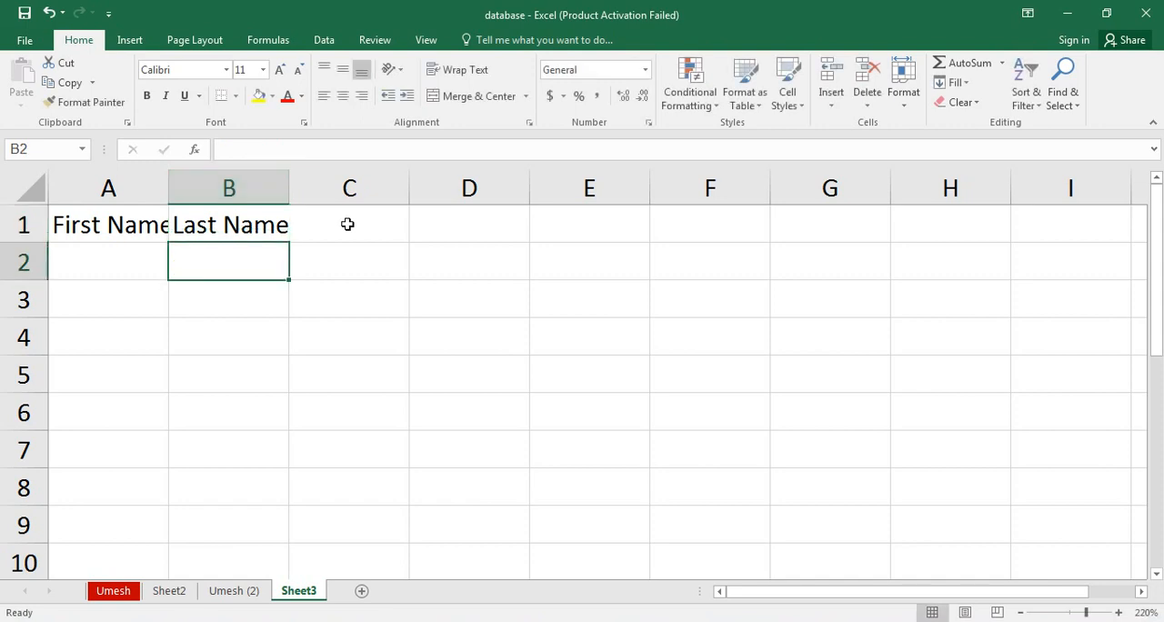
pyautogui.press('Up')
pyautogui.click(348, 224)
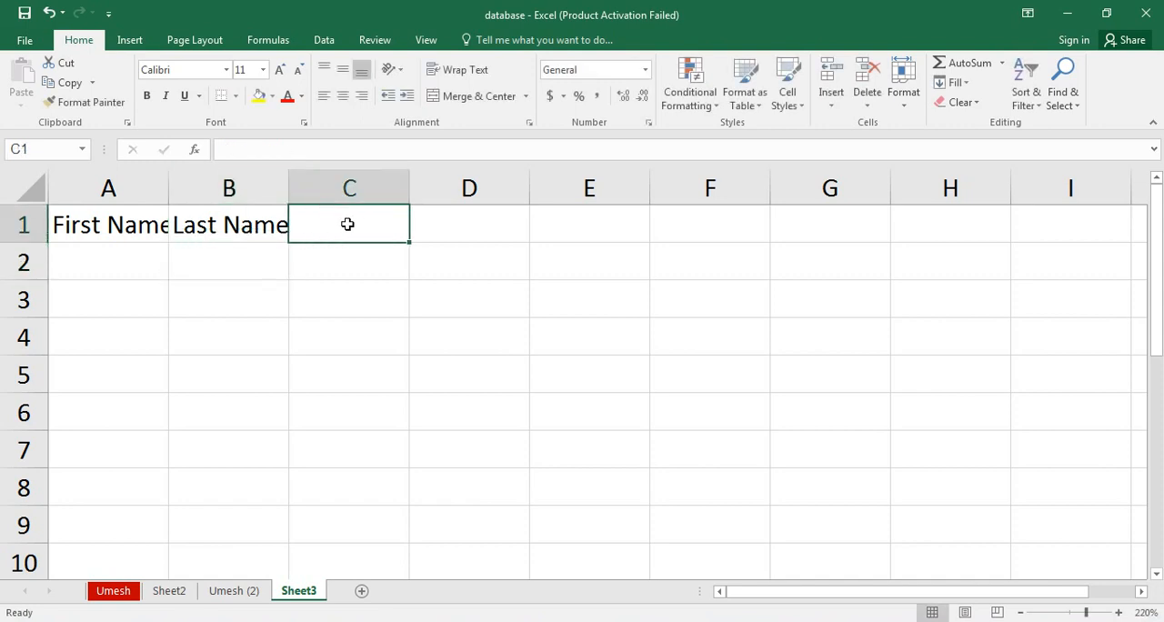
pyautogui.write('Full ')
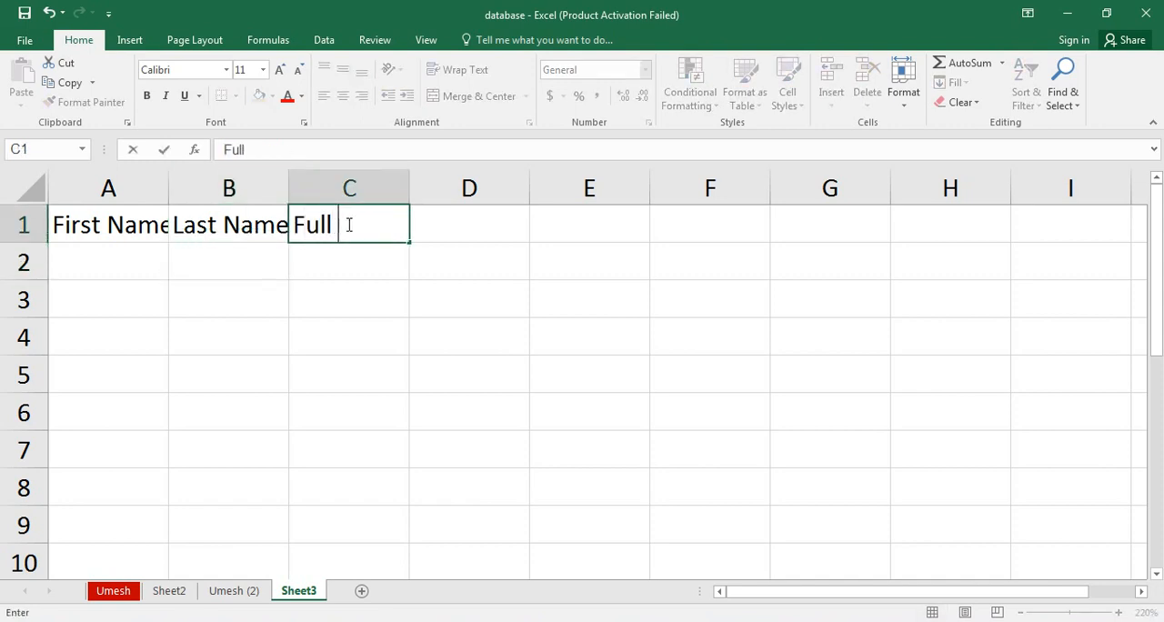
pyautogui.write('Name')
pyautogui.press('Return')
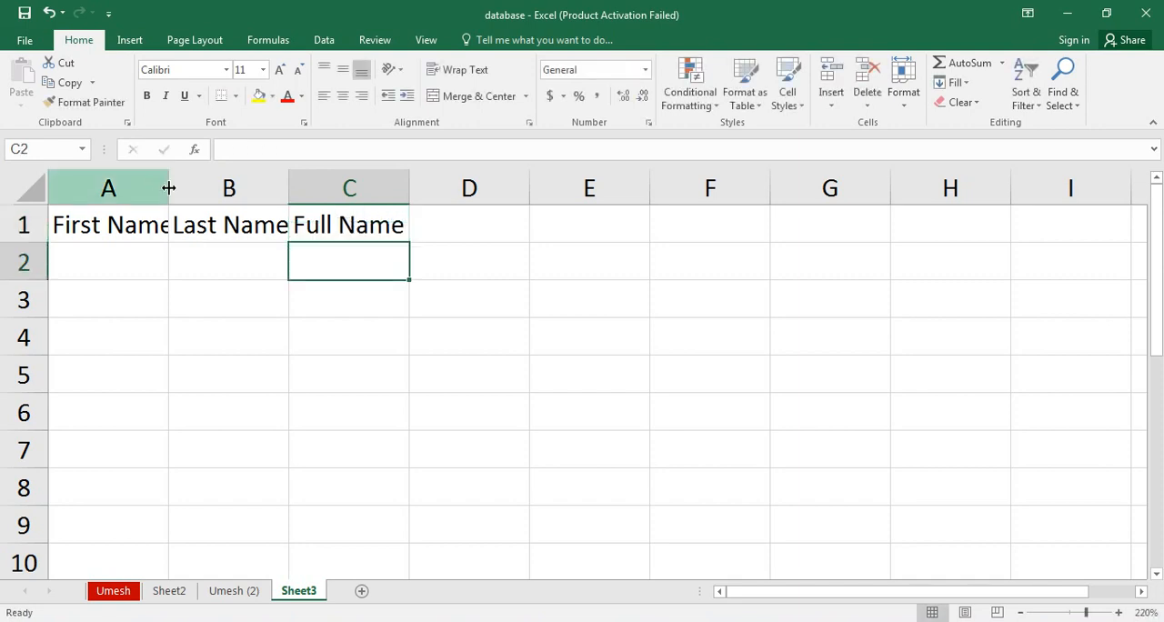
# Widen columns A, B and C so each heading fits with room to spare for the names.
pyautogui.moveTo(164, 188); pyautogui.dragTo(224, 188)
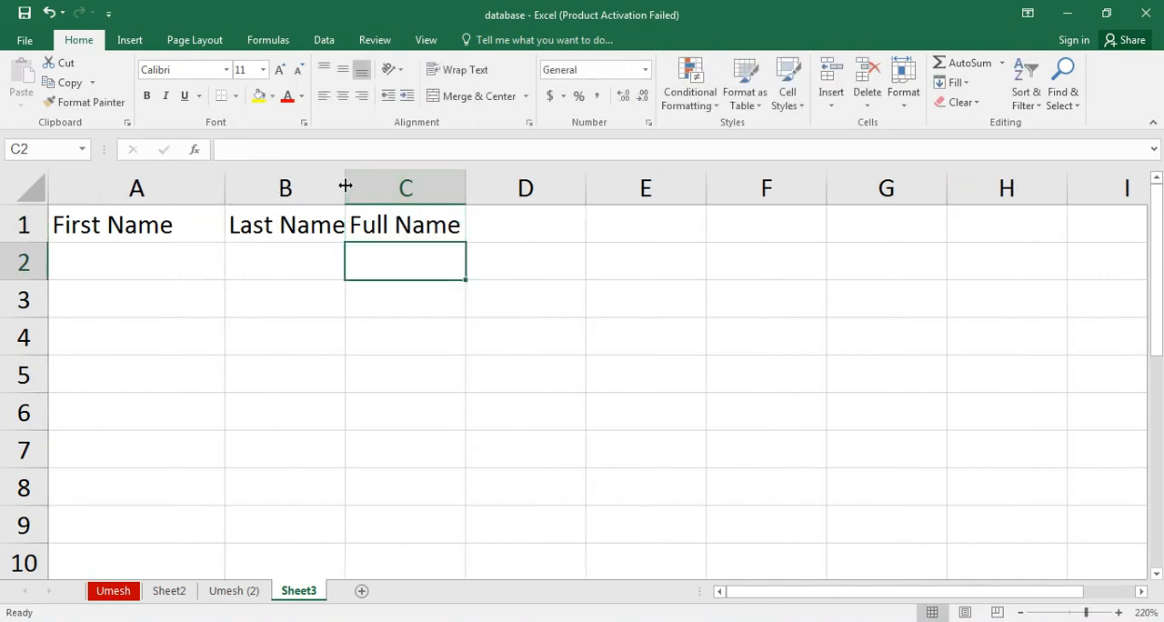
pyautogui.moveTo(346, 186); pyautogui.dragTo(383, 188)
pyautogui.moveTo(537, 190); pyautogui.dragTo(595, 188)
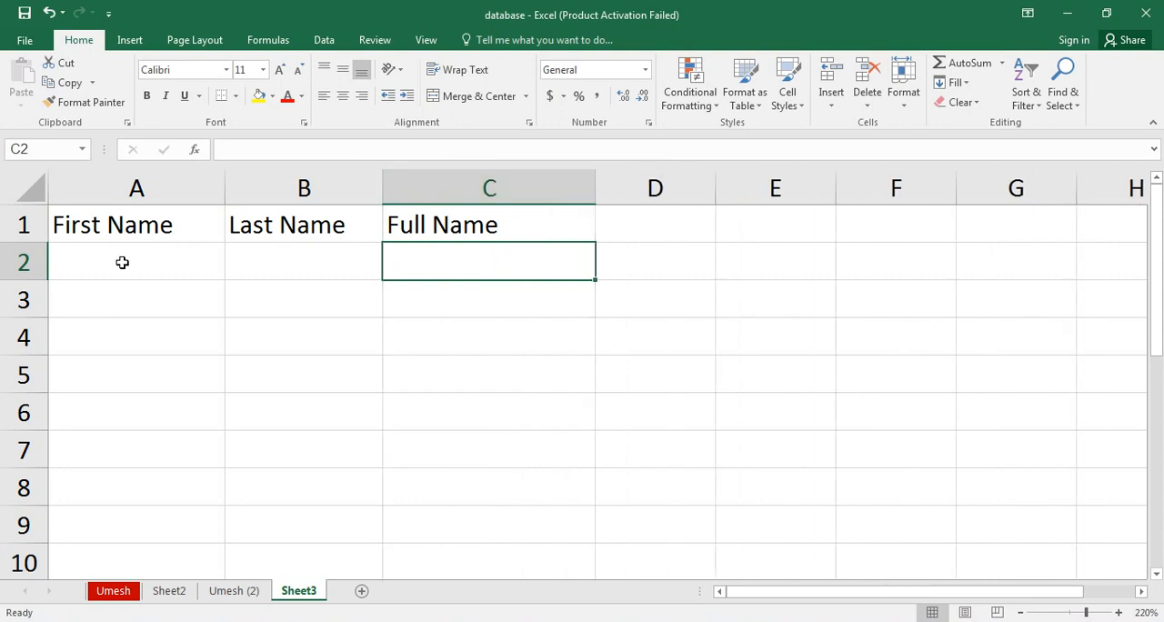
# Enter the first person's first name in A2 and last name in B2.
pyautogui.click(122, 261)
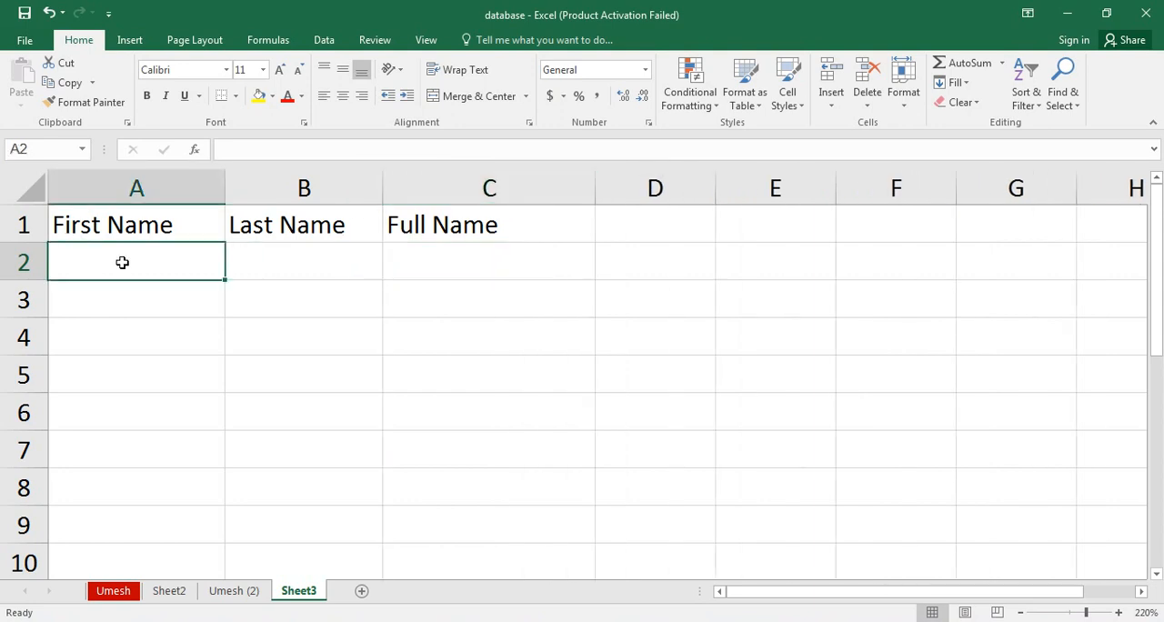
pyautogui.write('Umesh')
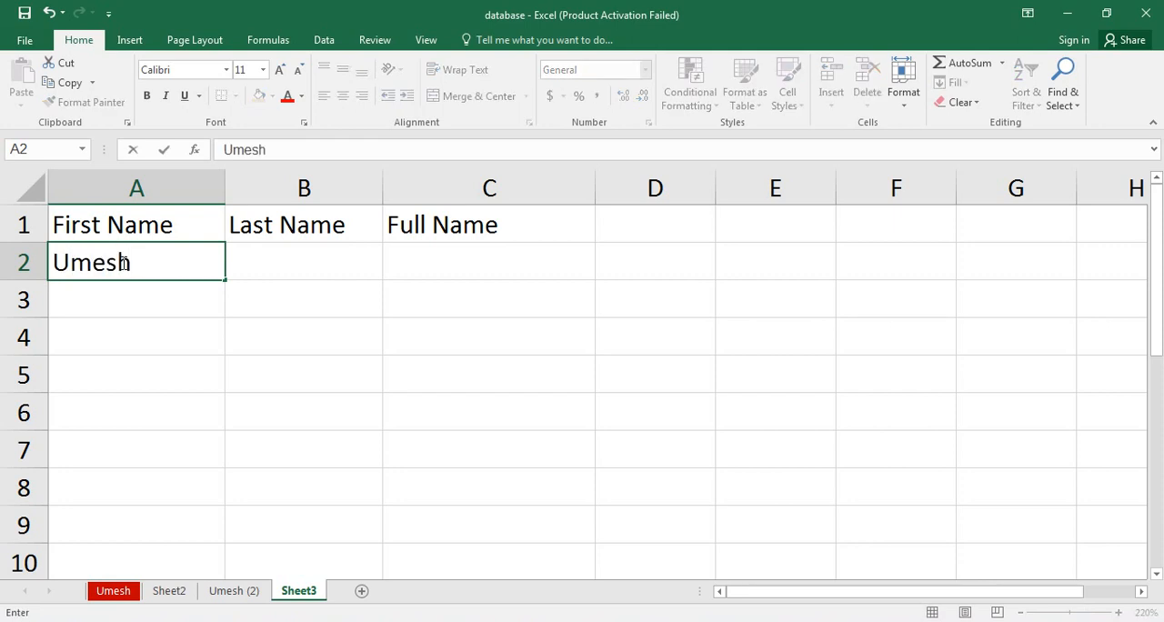
pyautogui.press('Tab')
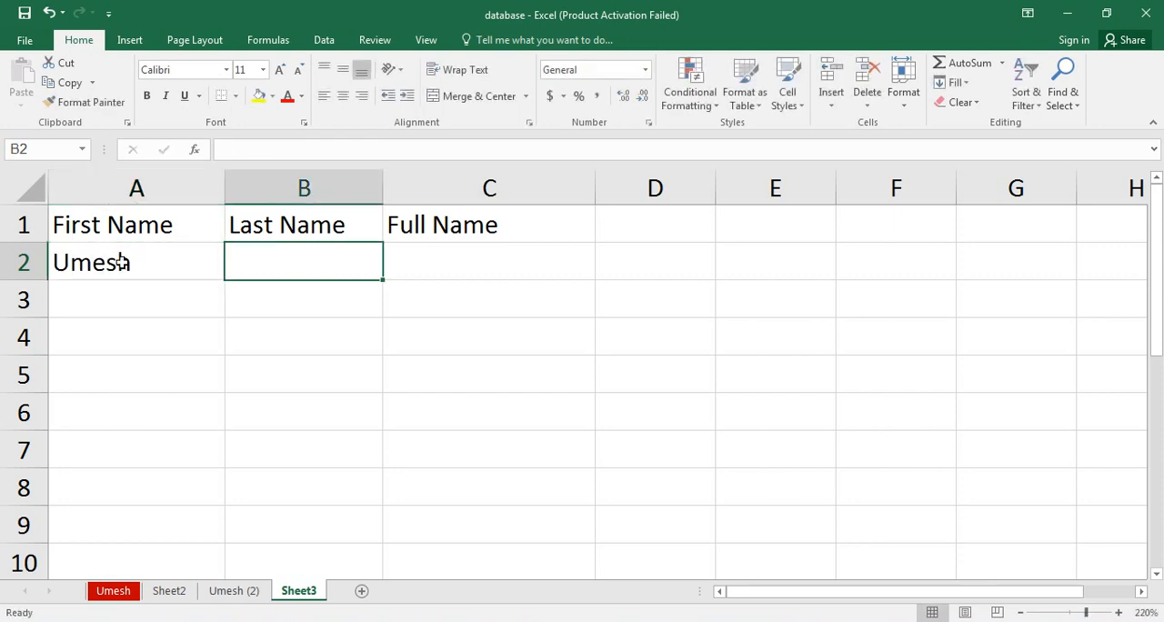
pyautogui.write('Agarwal')
pyautogui.press('Return')
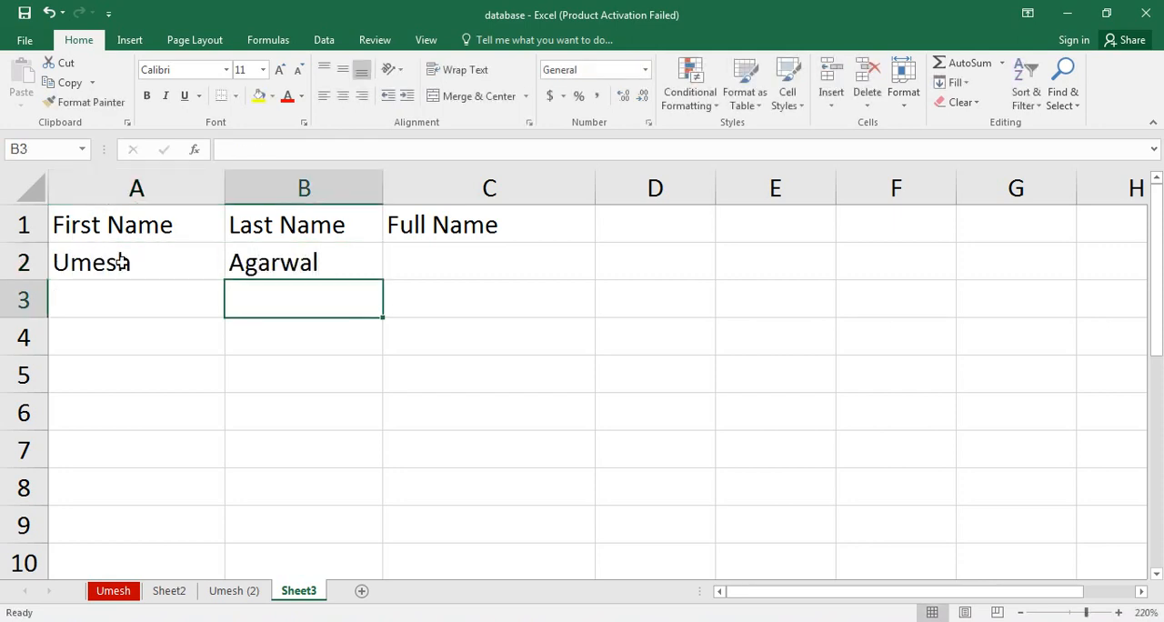
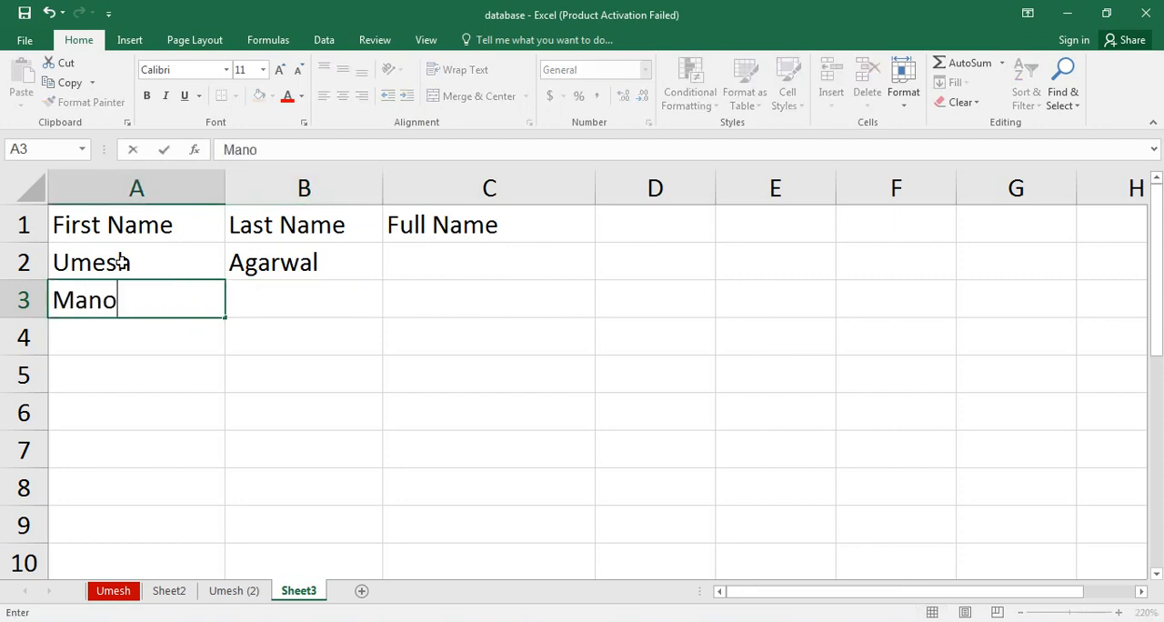
# Enter the second and third people's first and last names in A3:B4.
pyautogui.press('Tab')
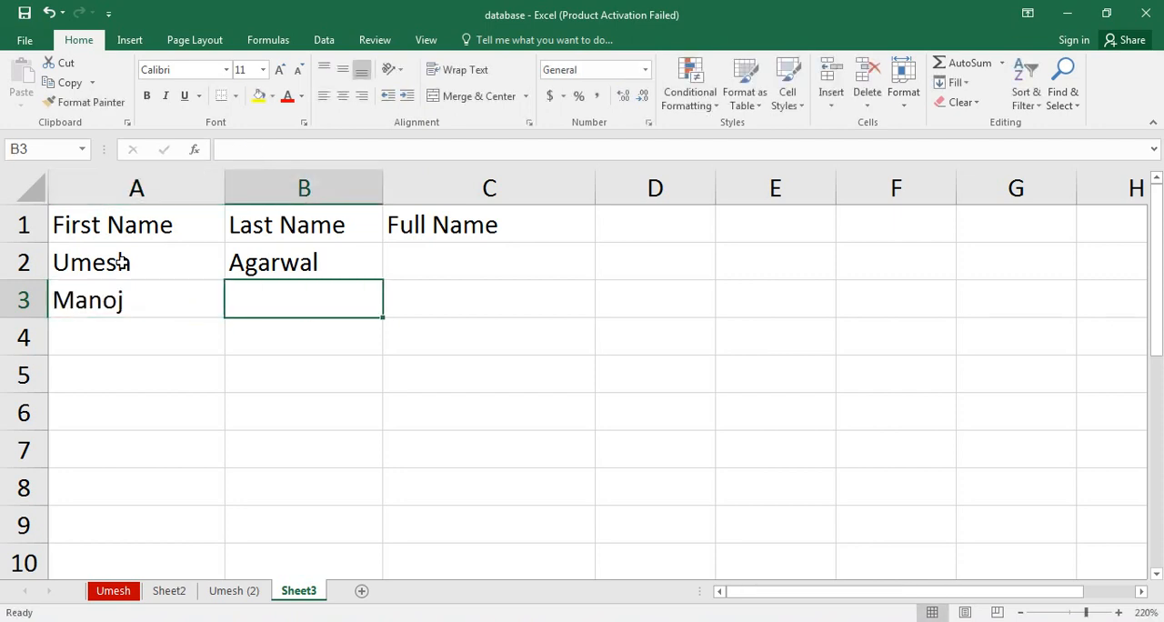
pyautogui.press('Return')
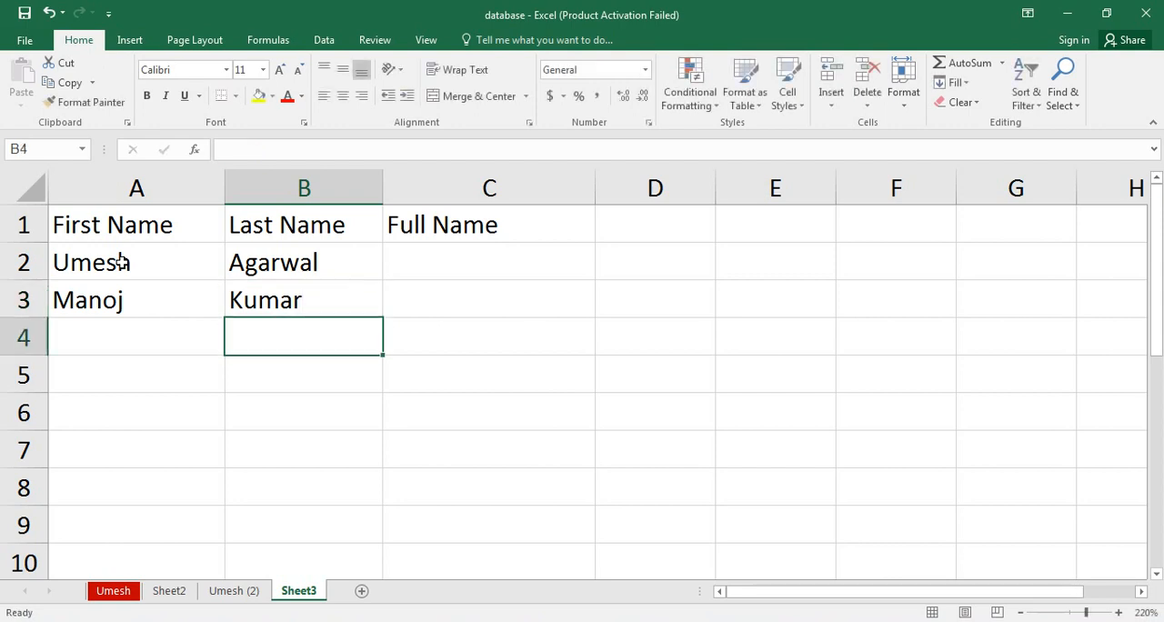
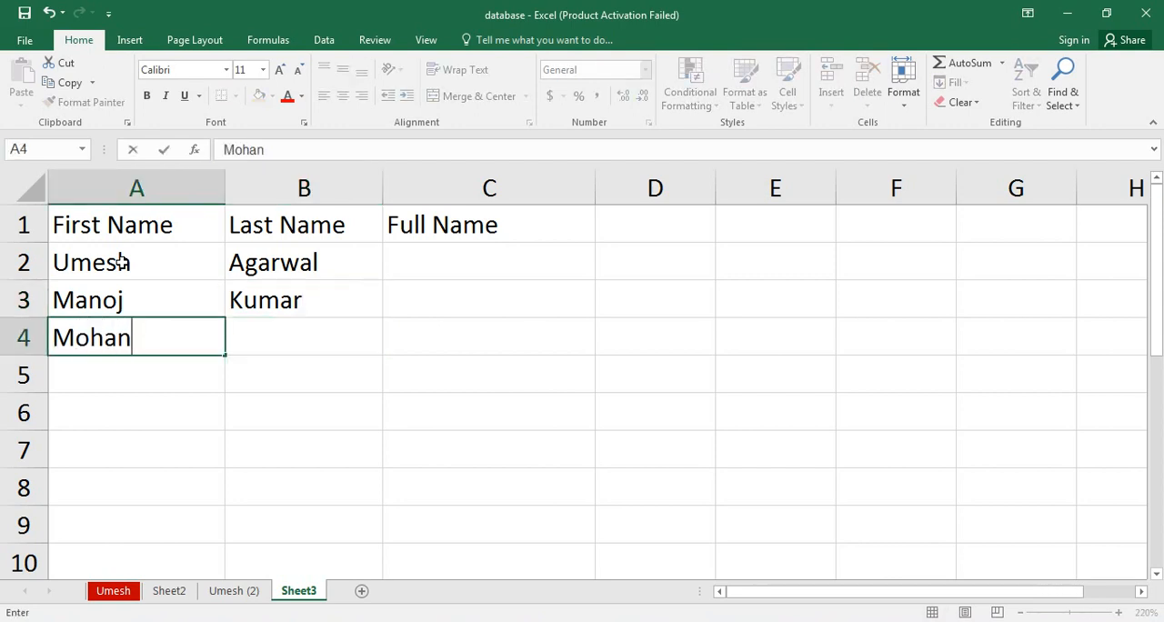
pyautogui.press('Tab')
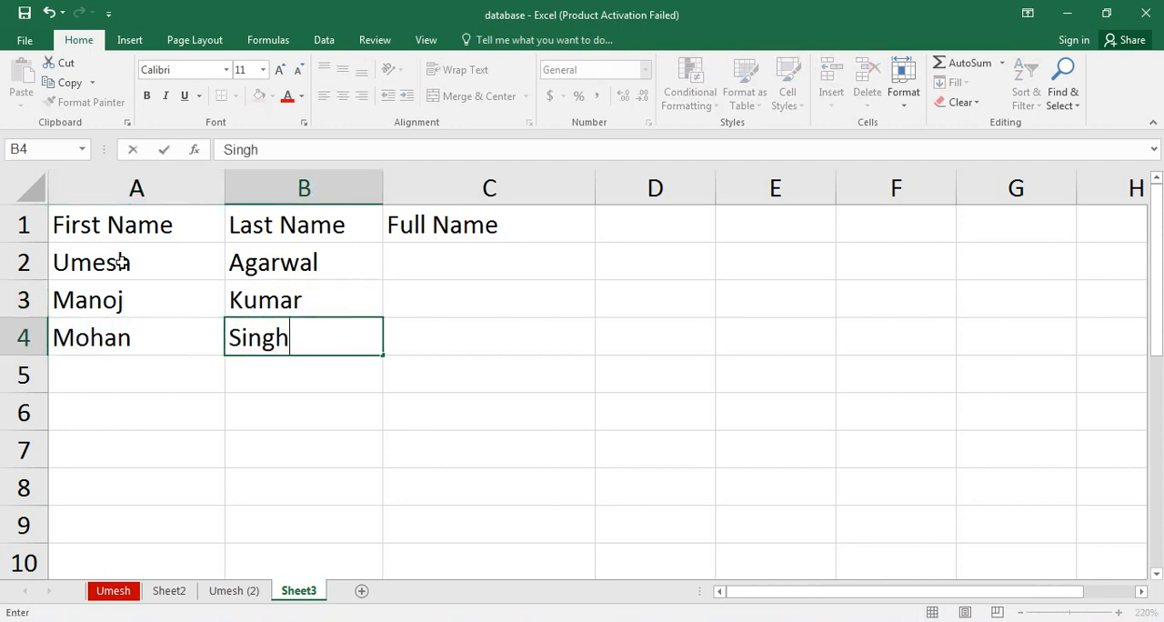
pyautogui.press('Down')
# Enter the fourth and fifth people's first and last names in A5:B6.
pyautogui.press('Left')
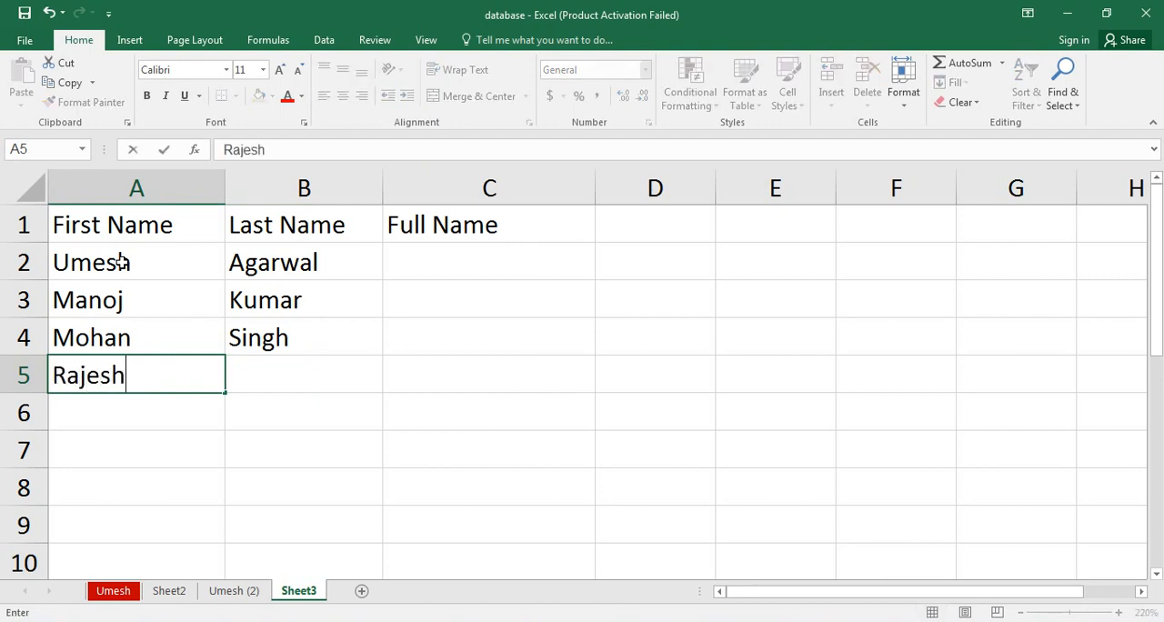
pyautogui.press('Tab')
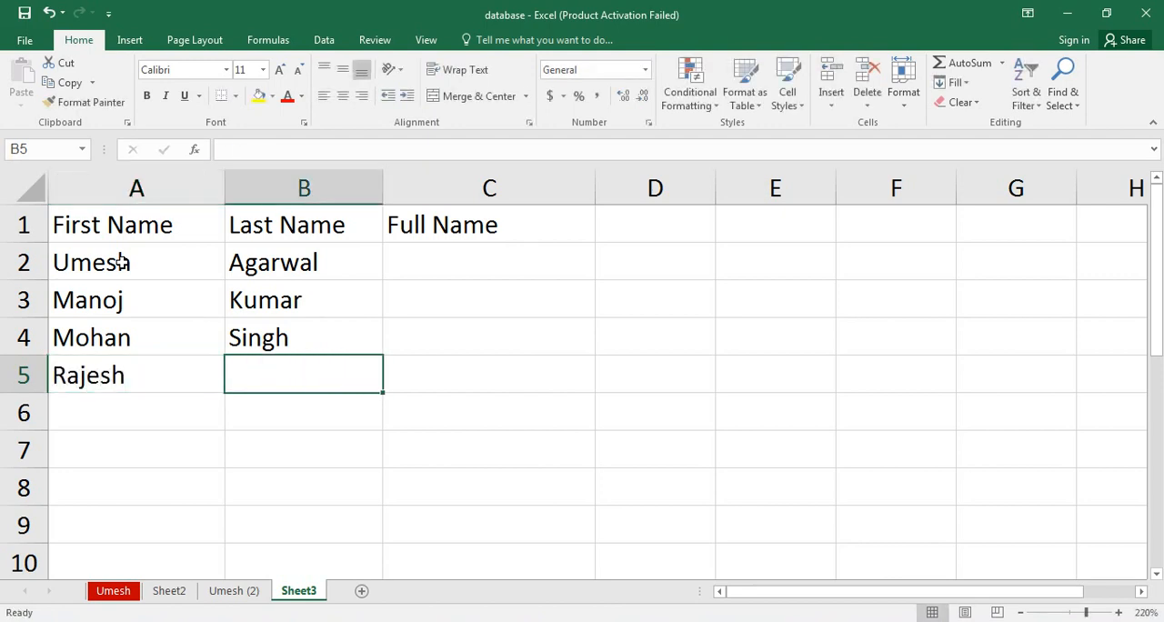
pyautogui.press('Return')
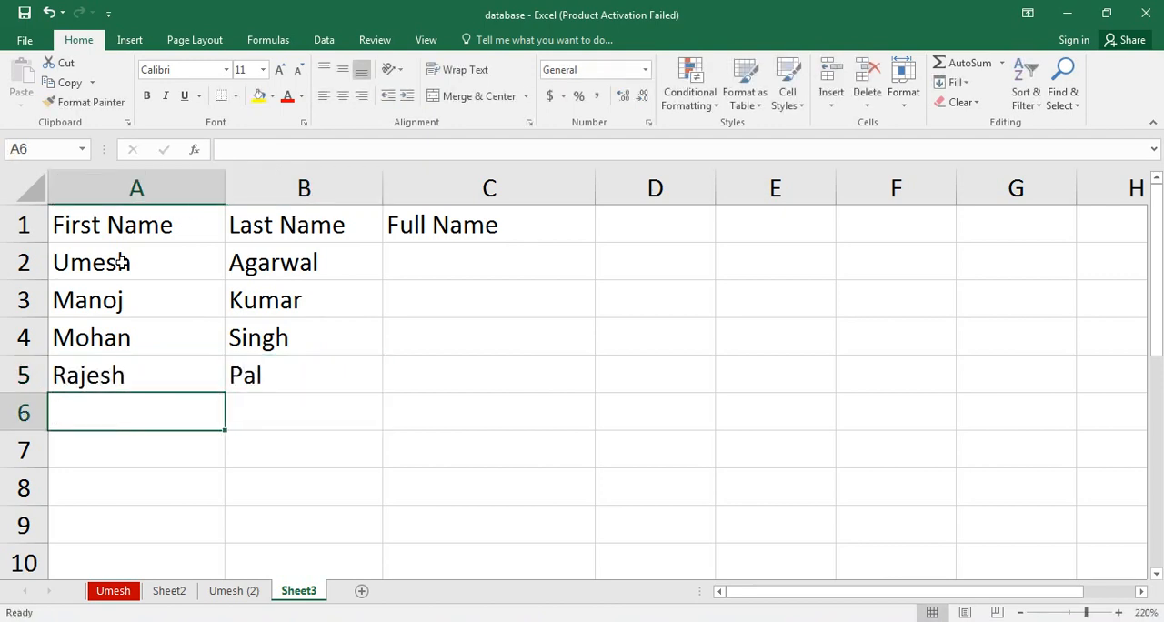
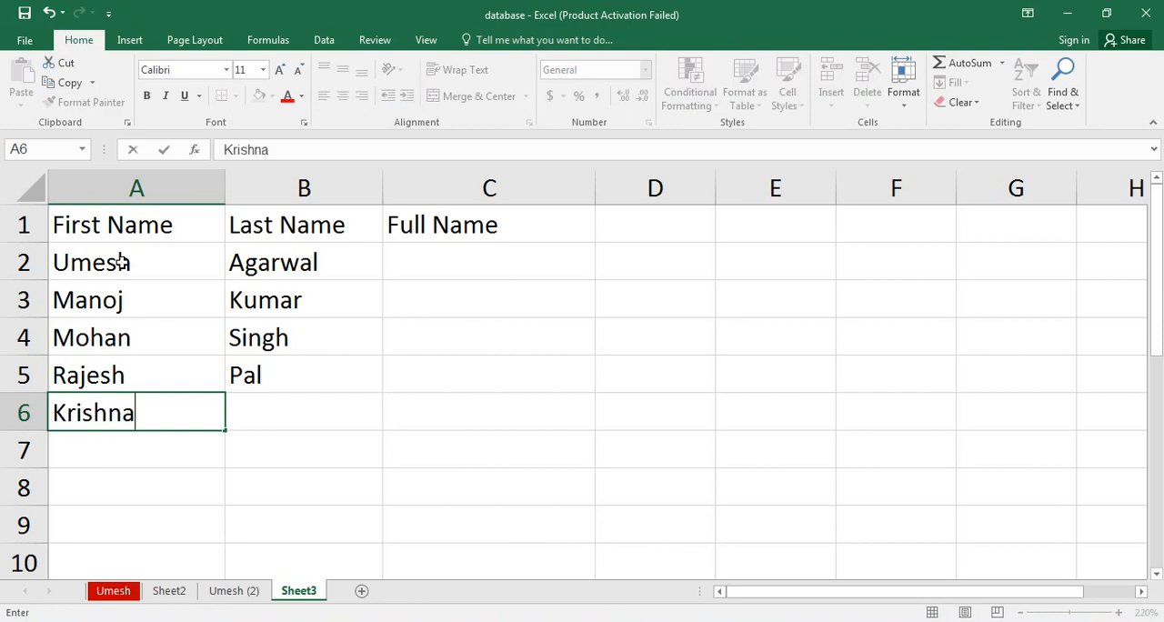
pyautogui.press('Tab')
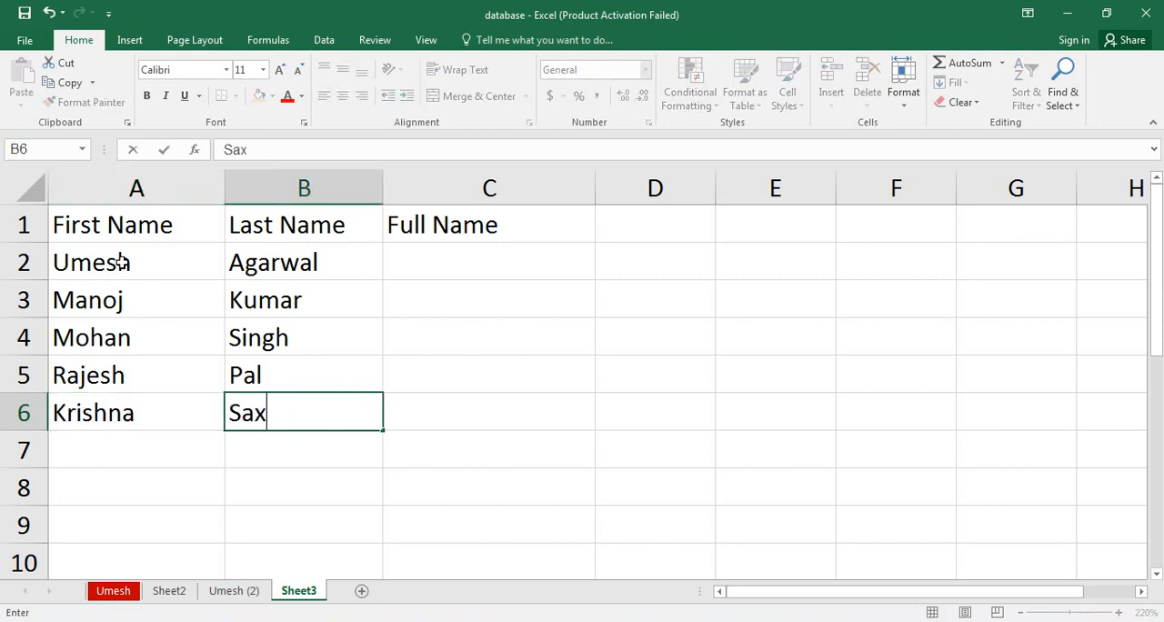
pyautogui.press('Tab')
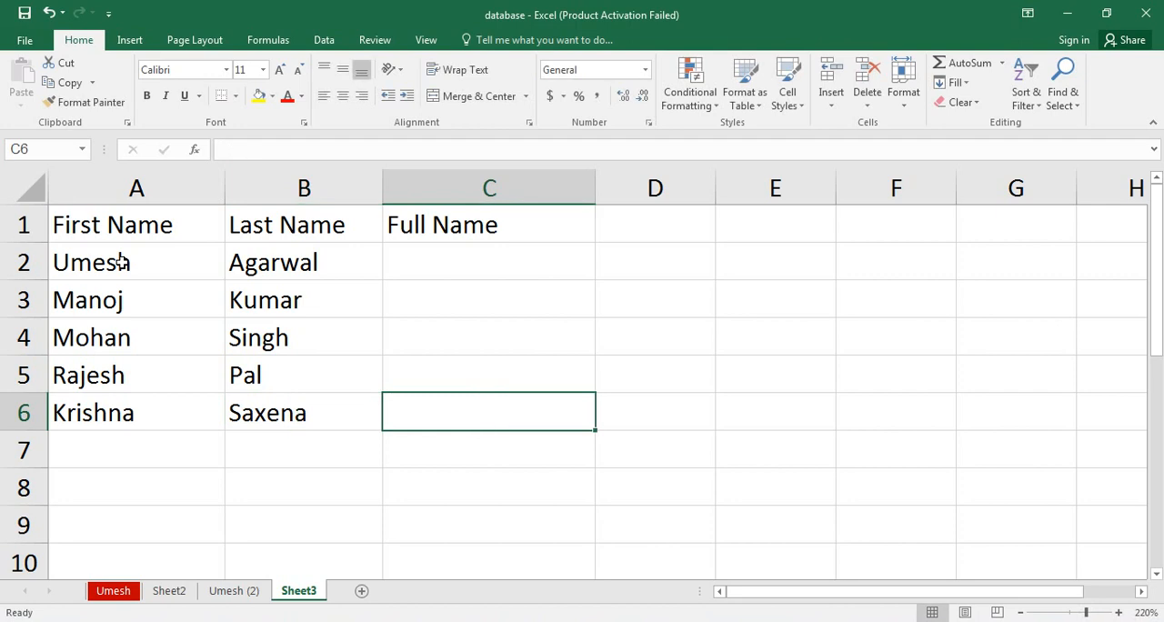
# Make the headings in A1:C1 bold.
pyautogui.press('Left')
pyautogui.press('Left')
pyautogui.press('Up')
pyautogui.press('Up')
pyautogui.press('Up')
pyautogui.press('Up')
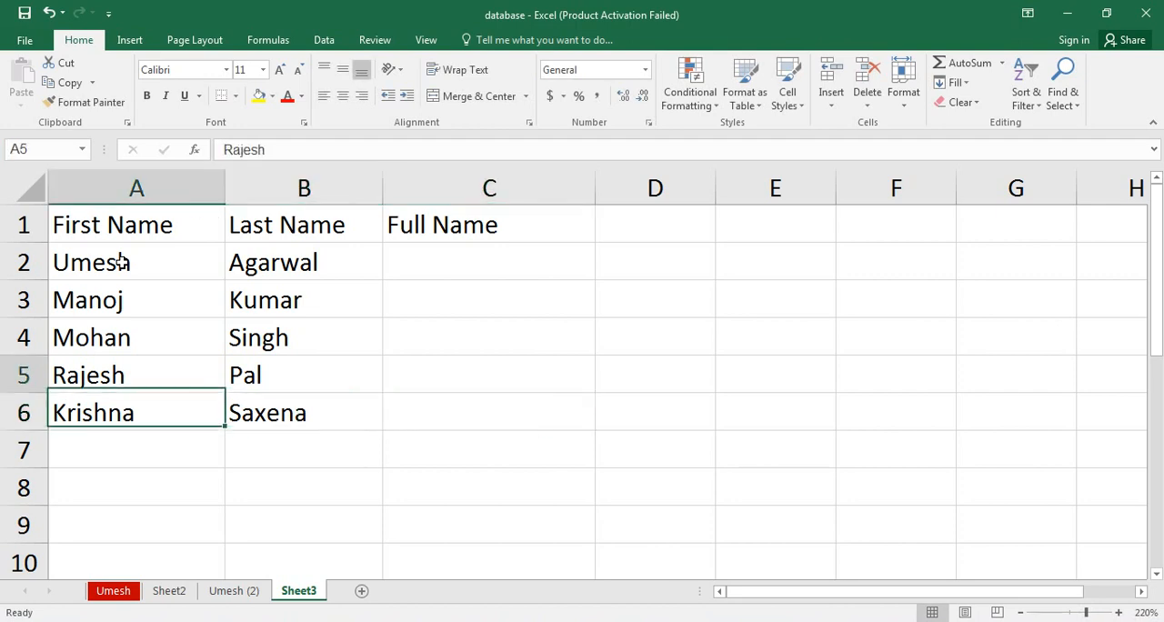
pyautogui.press('Up')
pyautogui.hotkey('shift', 'Right')
pyautogui.hotkey('shift', 'Right')
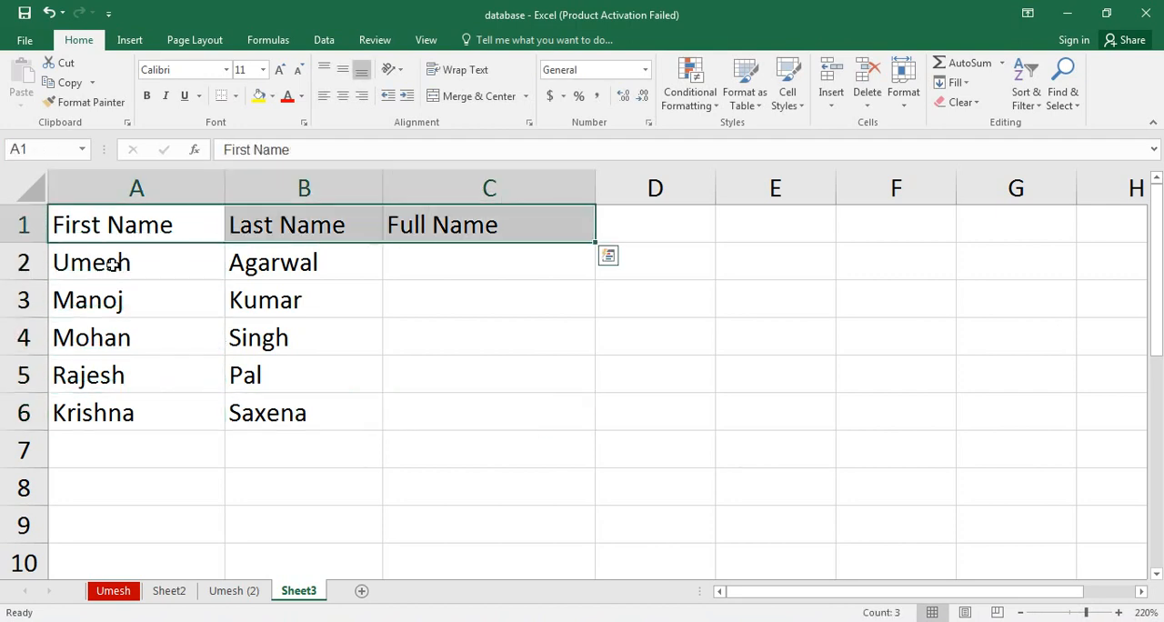
pyautogui.click(146, 96)
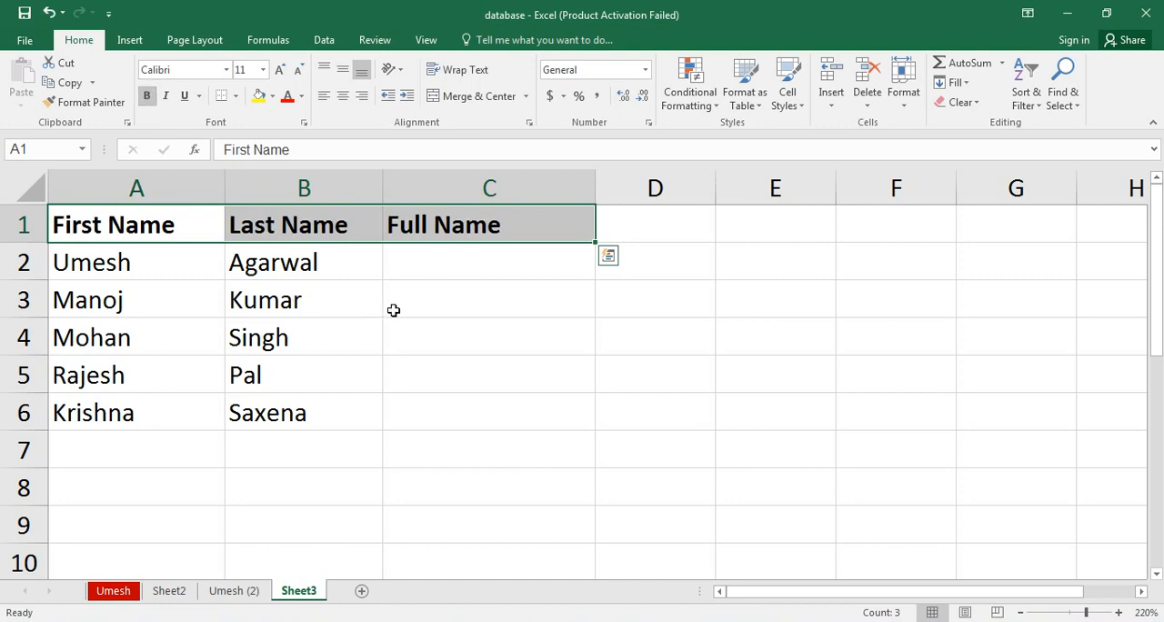
# Enter the first person's full name in C2 as the first and last name separated by a space.
pyautogui.click(476, 268)
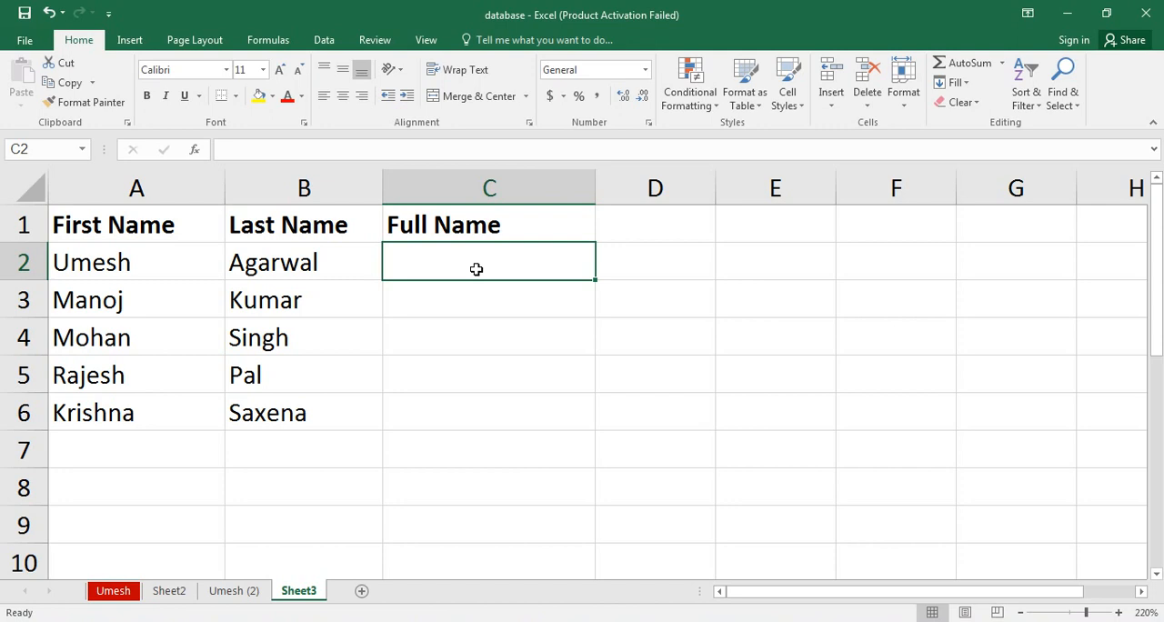
pyautogui.write('Umesh')
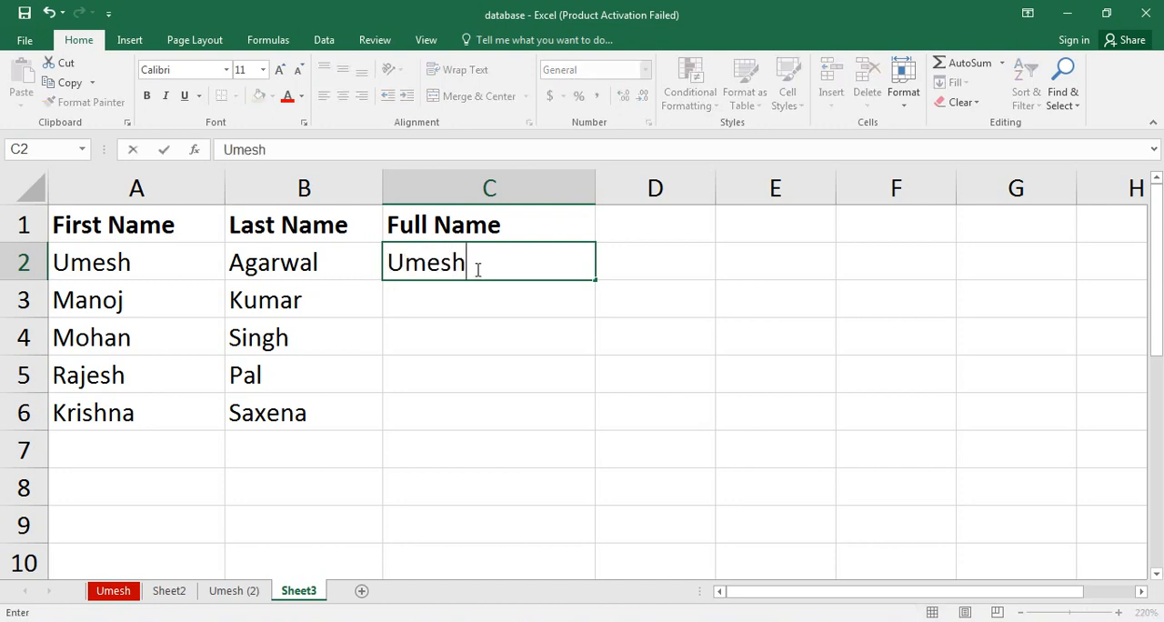
pyautogui.write(' Agarwal')
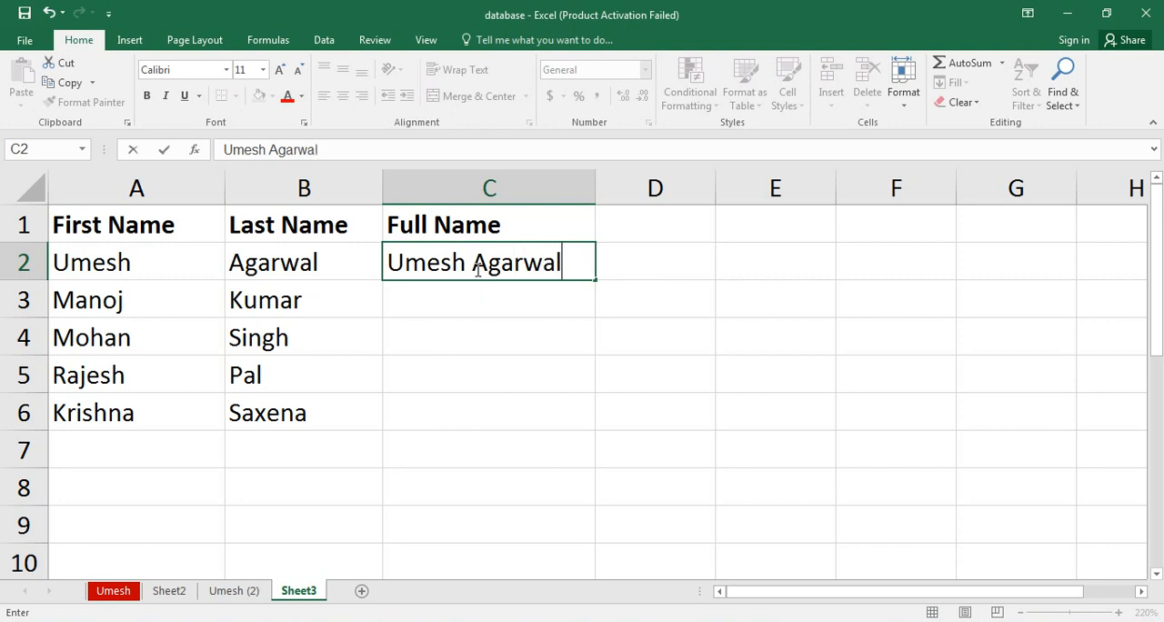
pyautogui.press('Return')
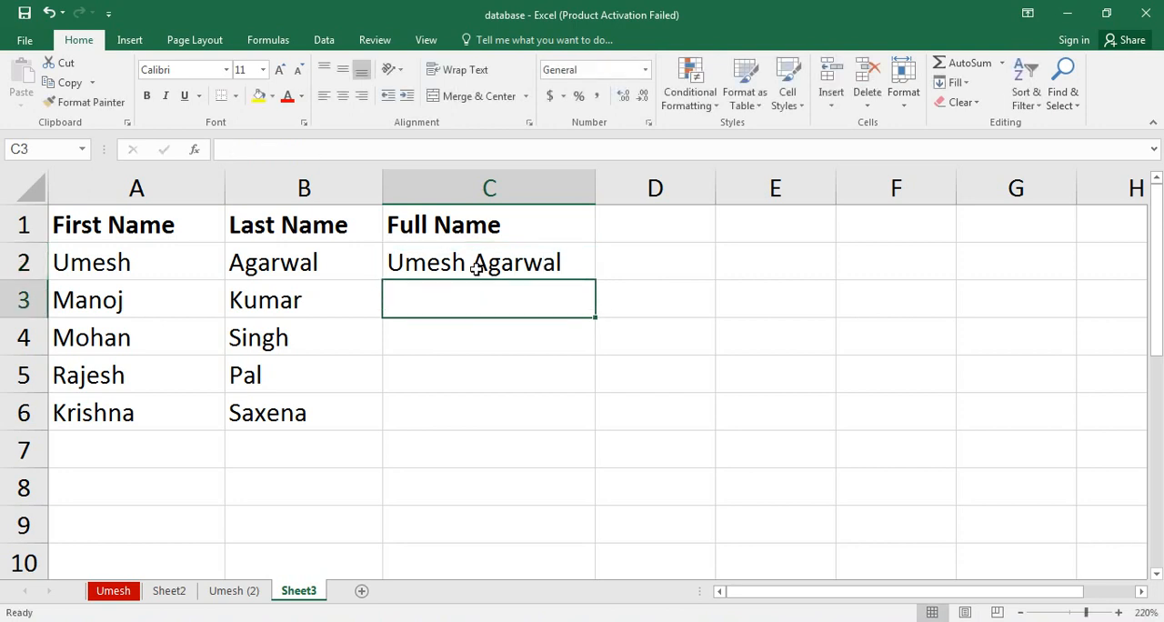
# Apply Flash Fill from the example in C2 to complete the full names in C3:C6, and check the filled cells.
pyautogui.click(477, 268)
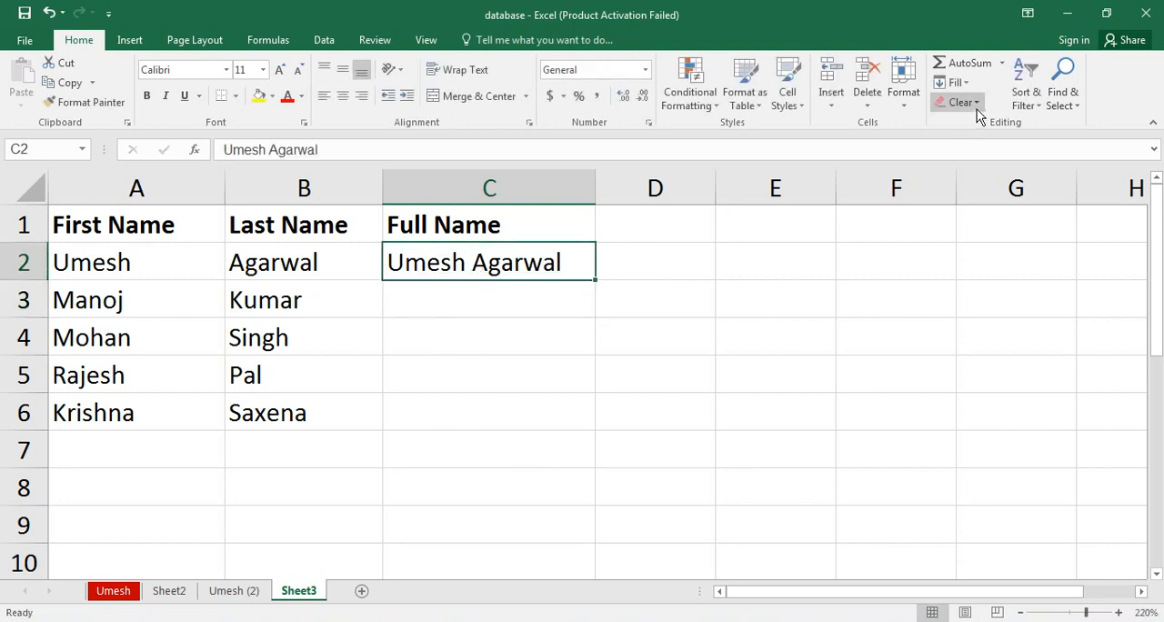
pyautogui.click(953, 82)
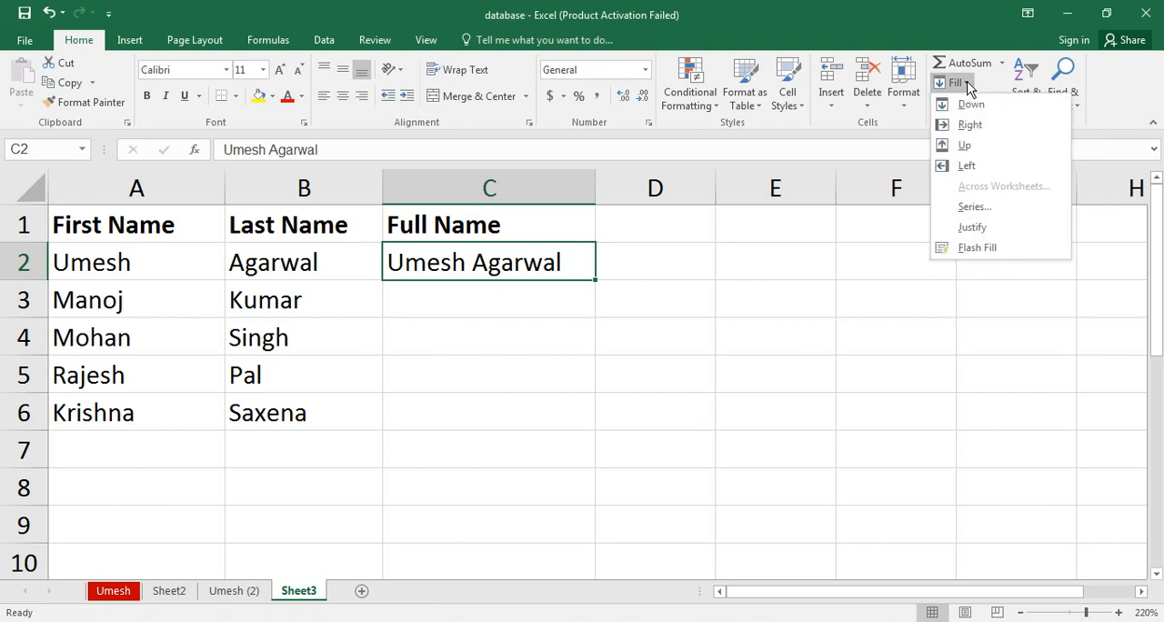
pyautogui.click(966, 250)
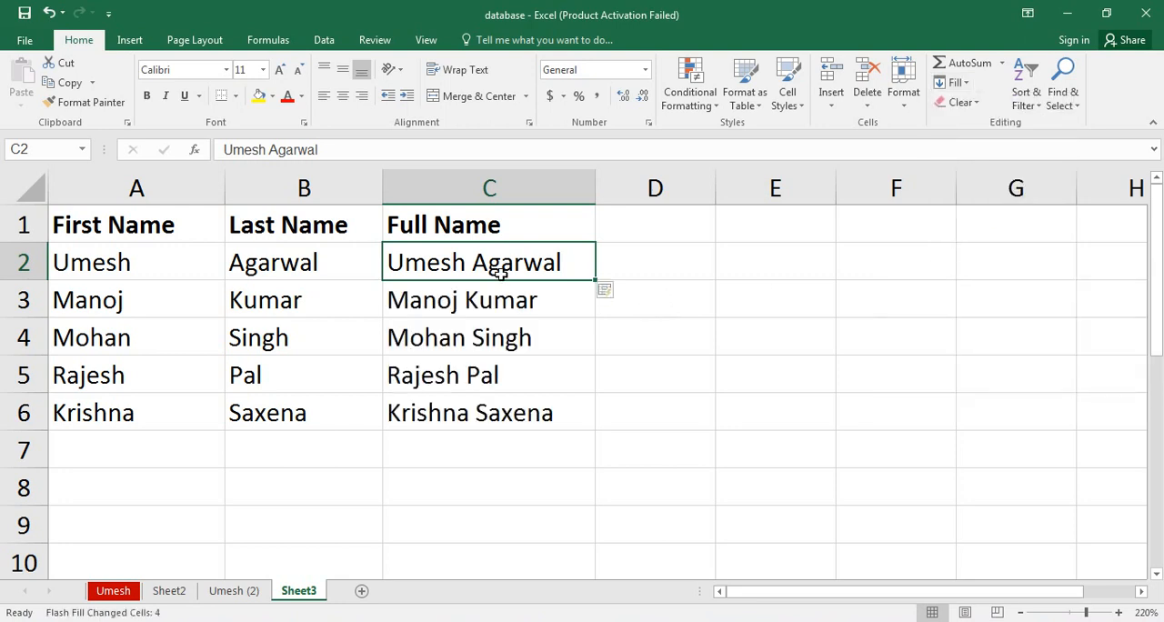
pyautogui.click(490, 309)
pyautogui.click(481, 346)
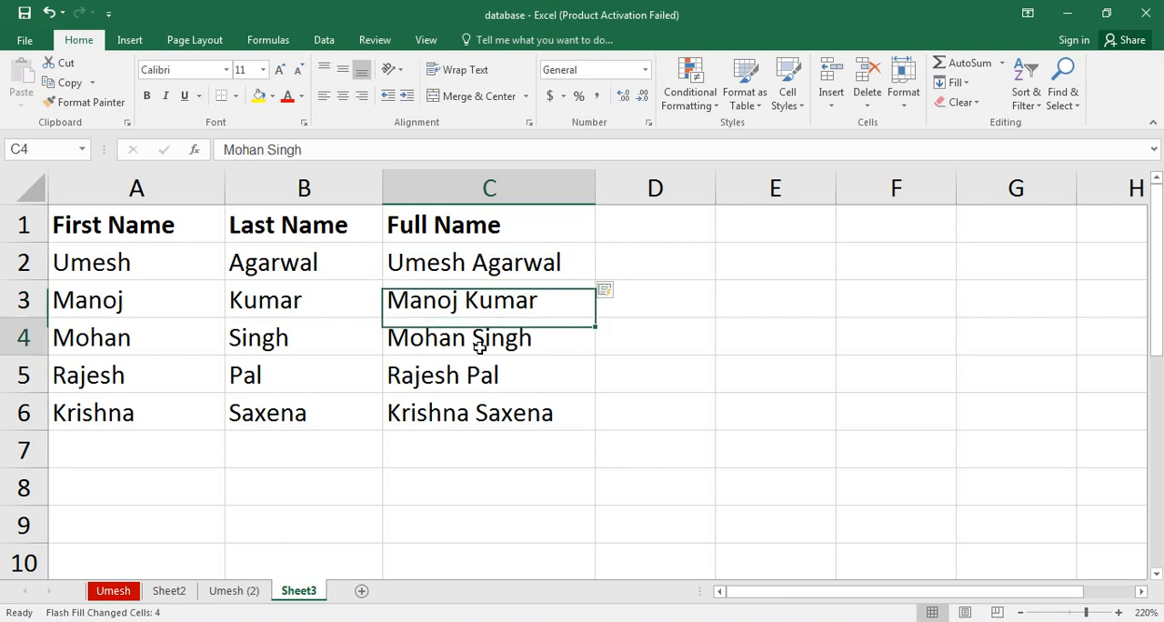
pyautogui.click(473, 370)
pyautogui.click(462, 408)
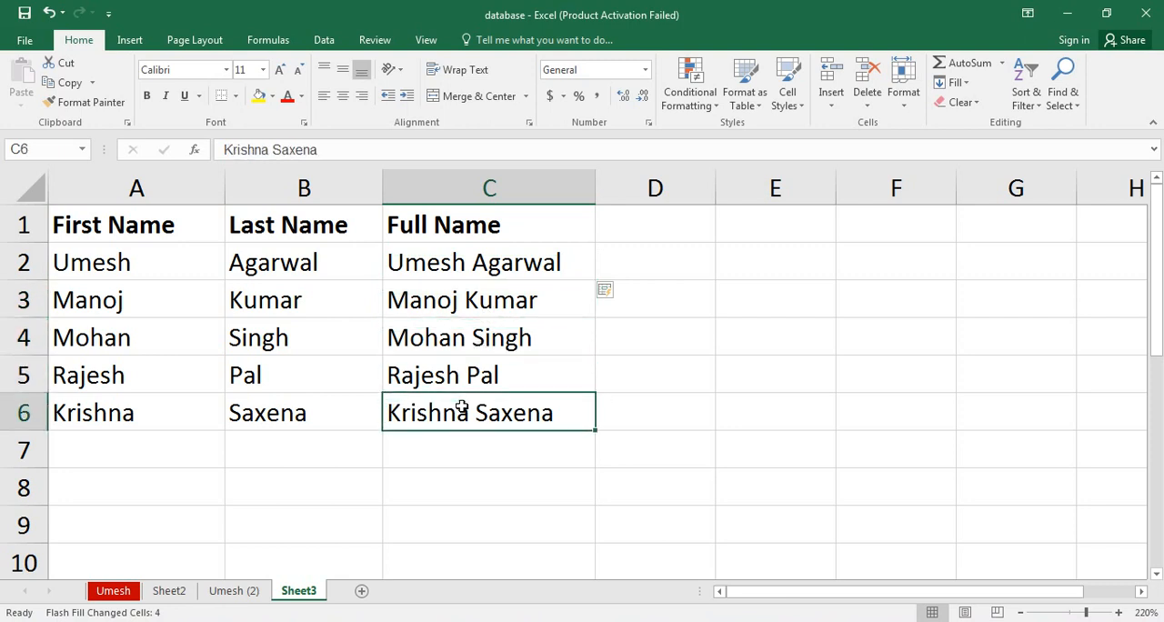
# Apply a yellow fill and red font colour to the names table in A1:C6.
pyautogui.click(660, 223)
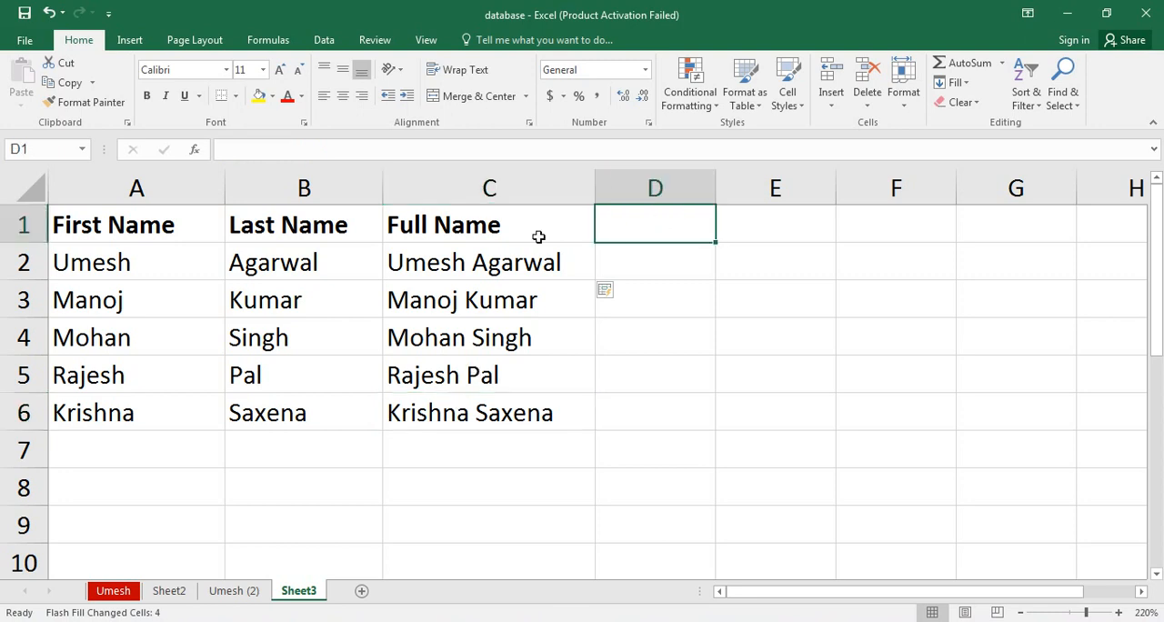
pyautogui.moveTo(148, 230); pyautogui.dragTo(460, 405)
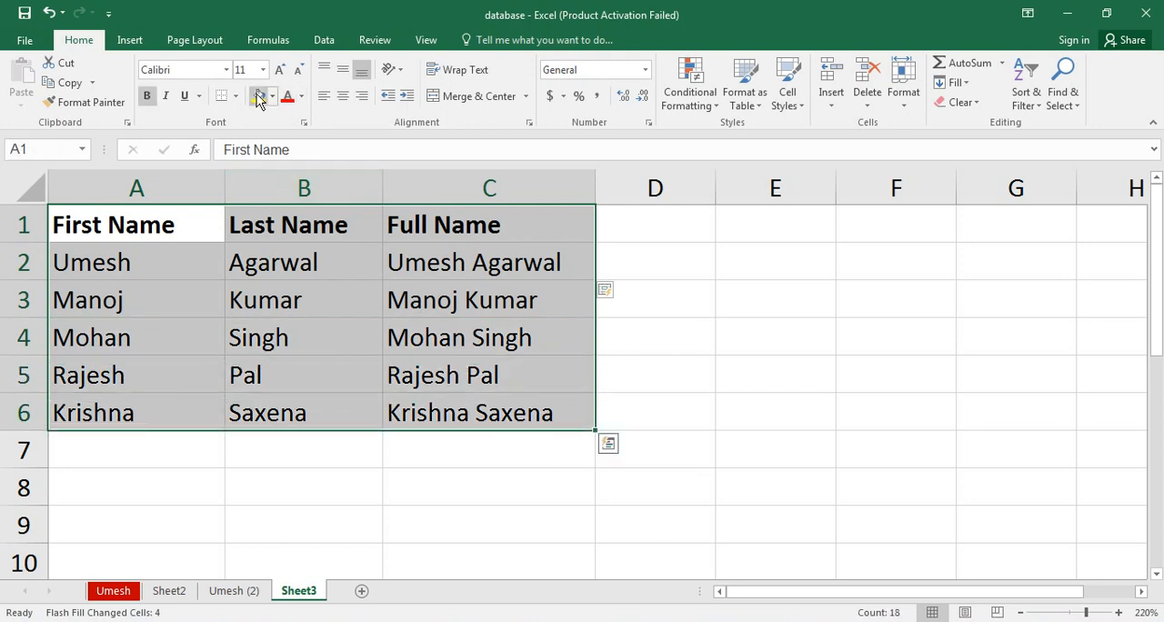
pyautogui.click(259, 96)
pyautogui.click(287, 96)
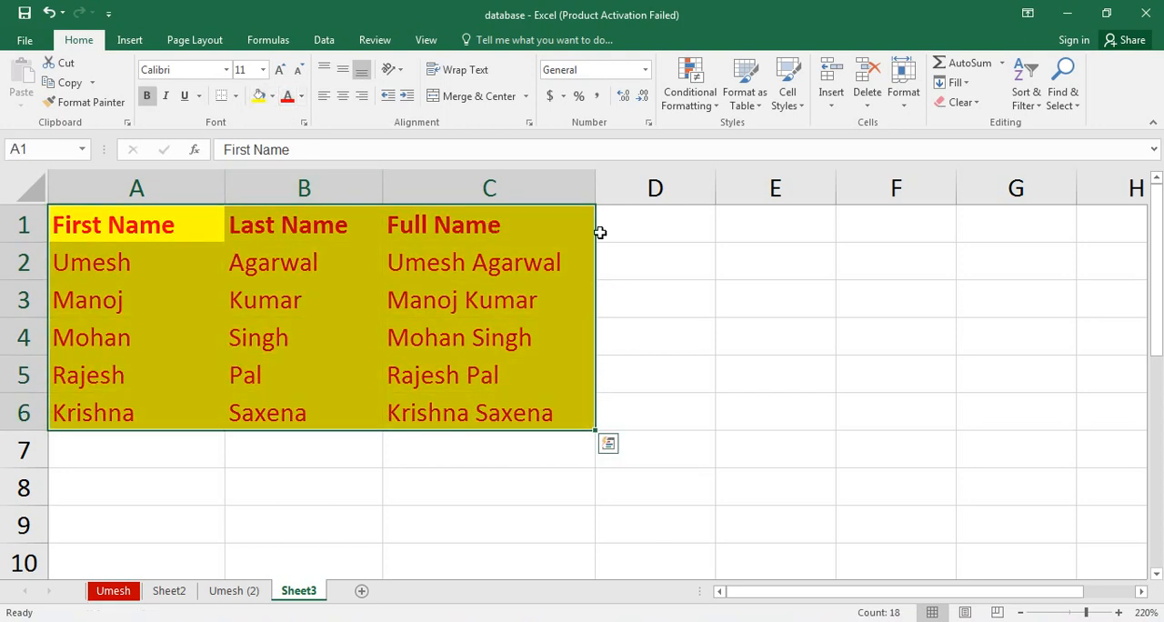
pyautogui.click(629, 226)
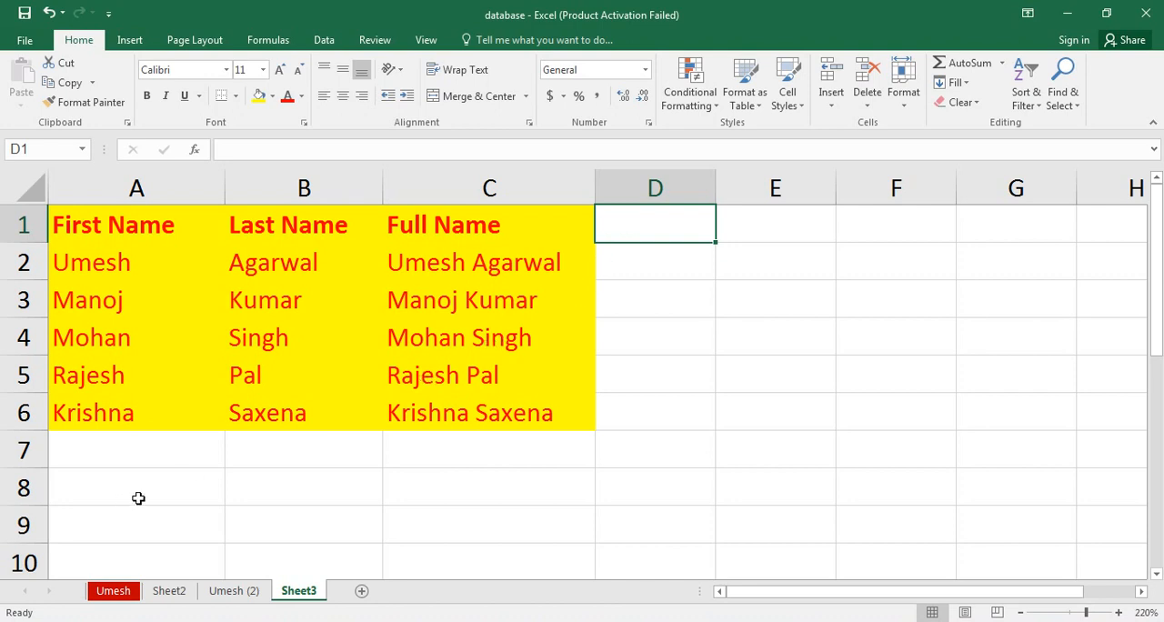
# Add a new blank worksheet after Sheet3.
pyautogui.click(361, 593)
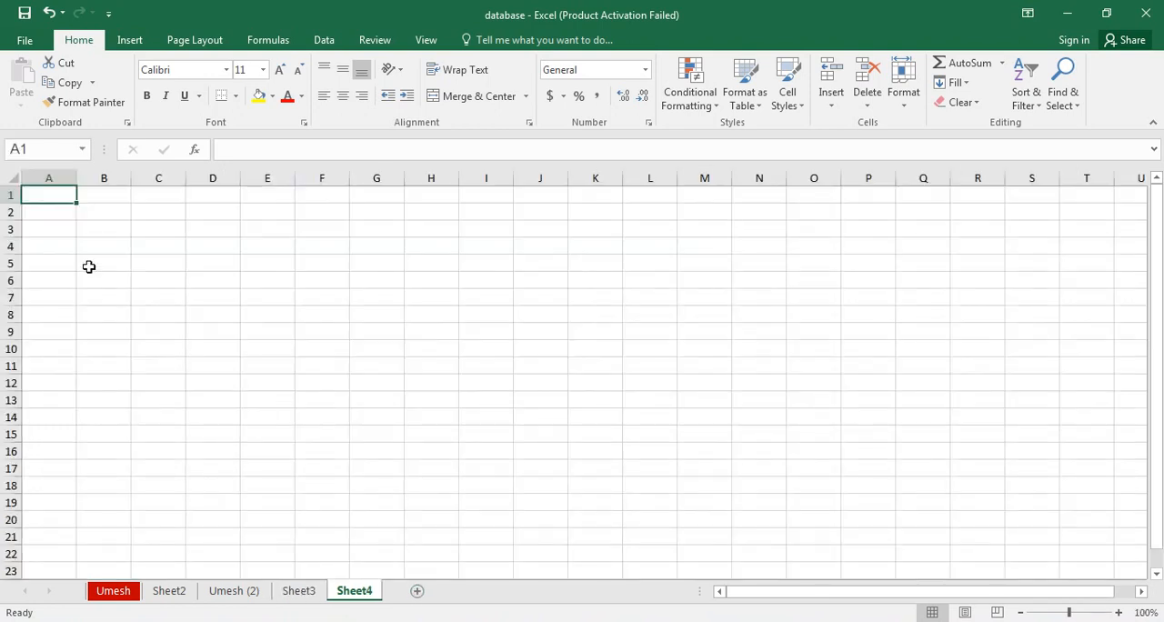
pyautogui.click(1120, 613)
pyautogui.click(1120, 613)
pyautogui.click(1120, 613)
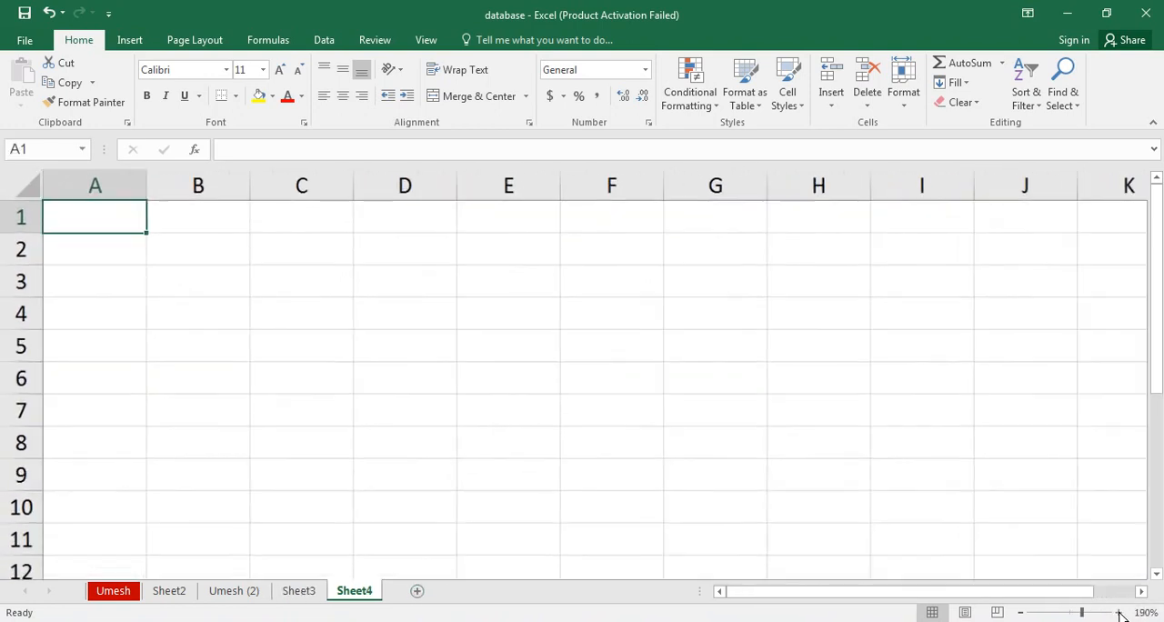
pyautogui.click(1121, 613)
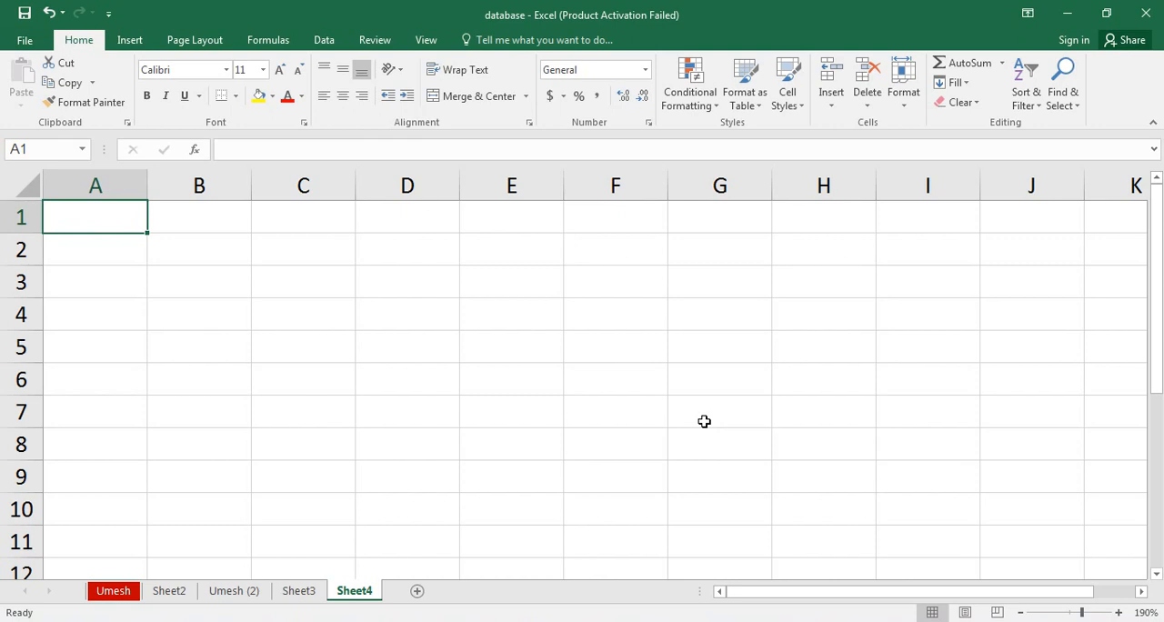
pyautogui.click(1021, 613)
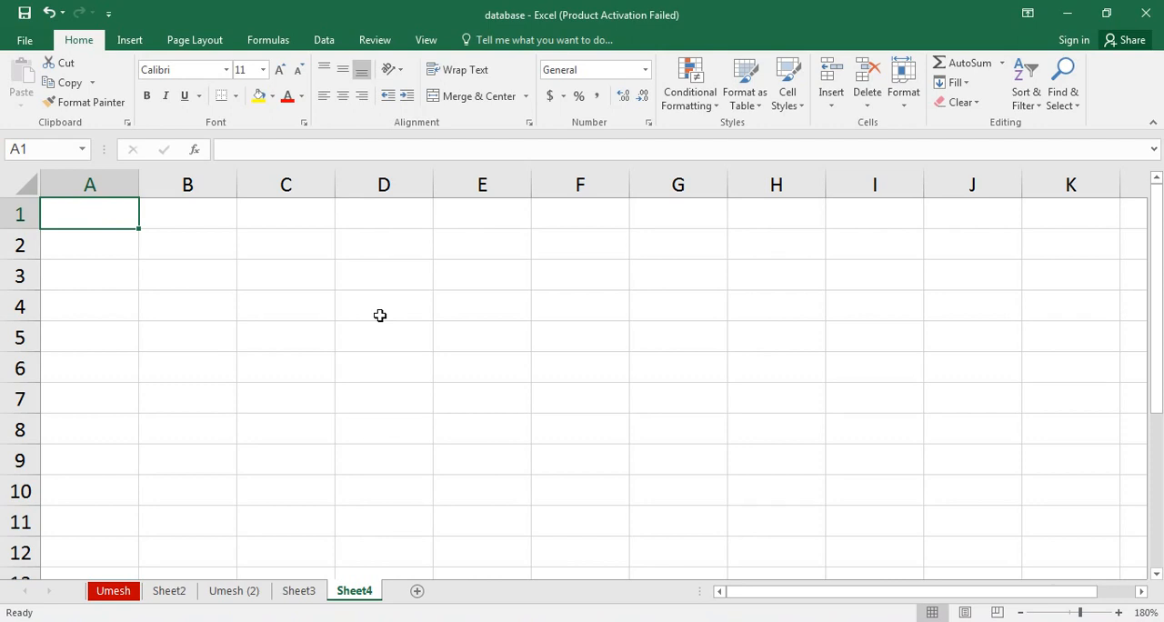
# Enter the headings Mail, Service Provider and Full ID in A1:C1, and widen columns B and A.
pyautogui.write('Mail')
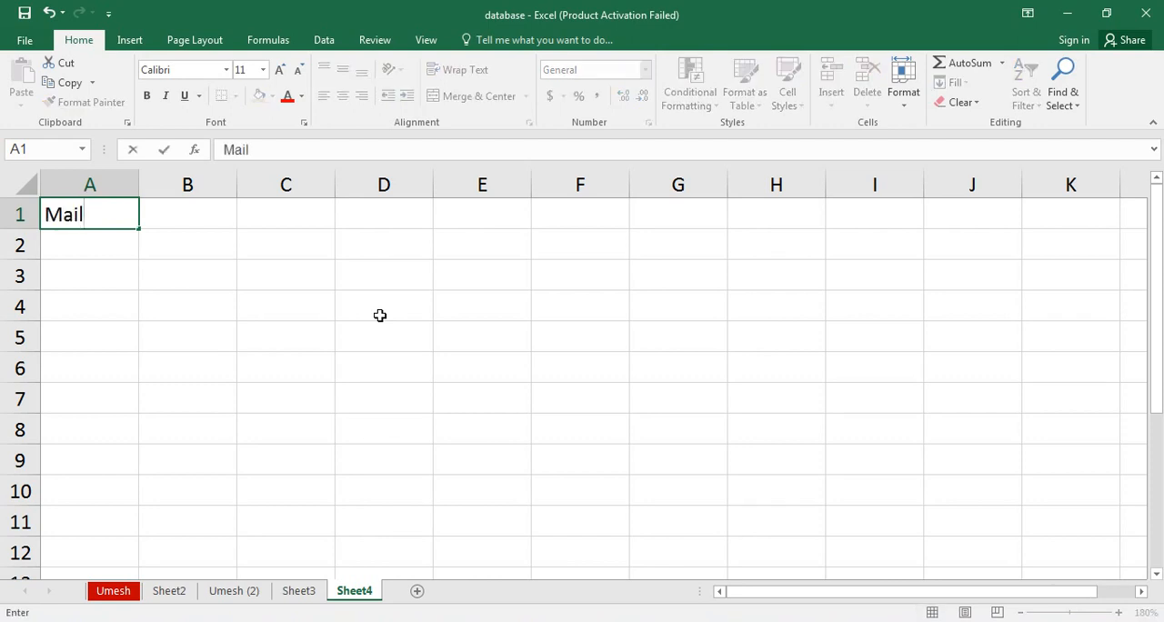
pyautogui.press('Tab')
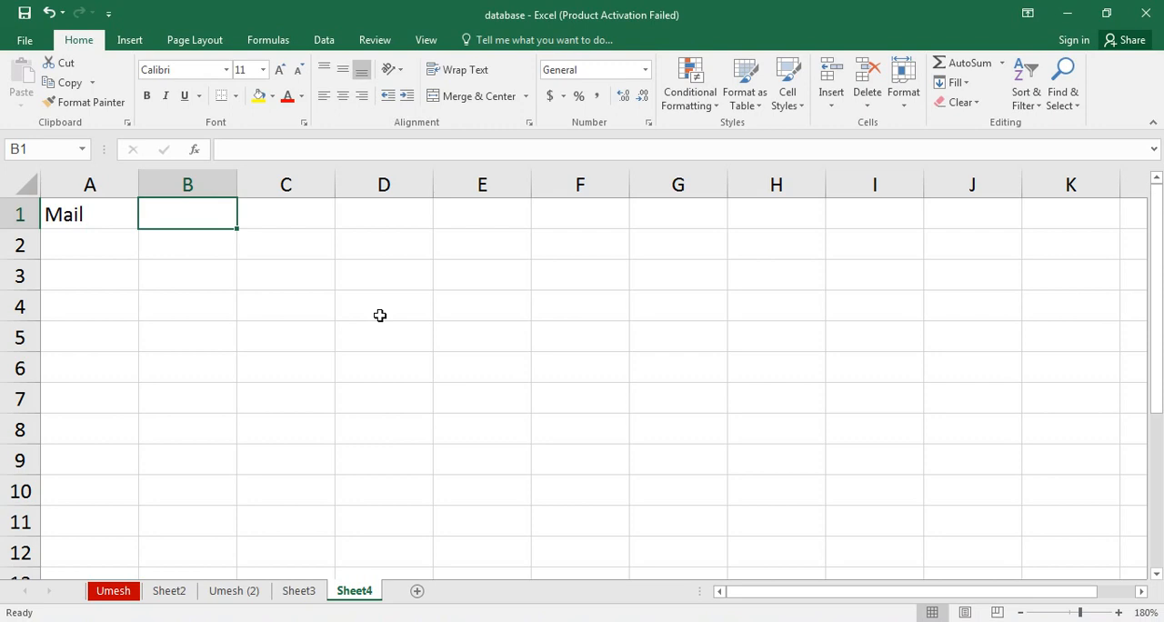
pyautogui.write('Servic')
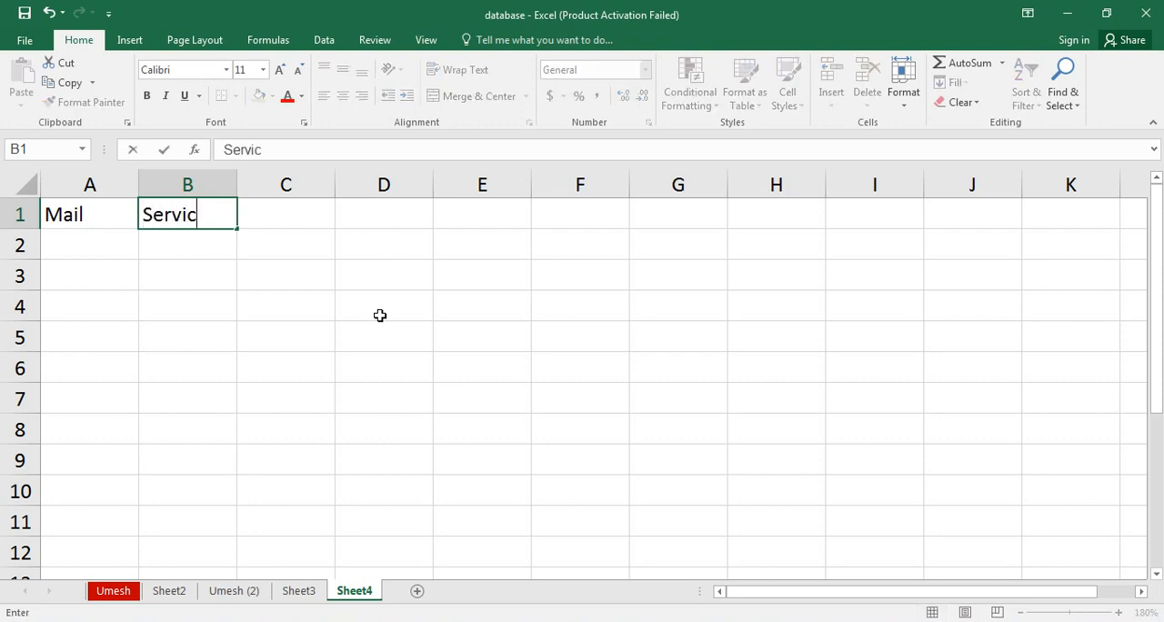
pyautogui.write('e Pro')
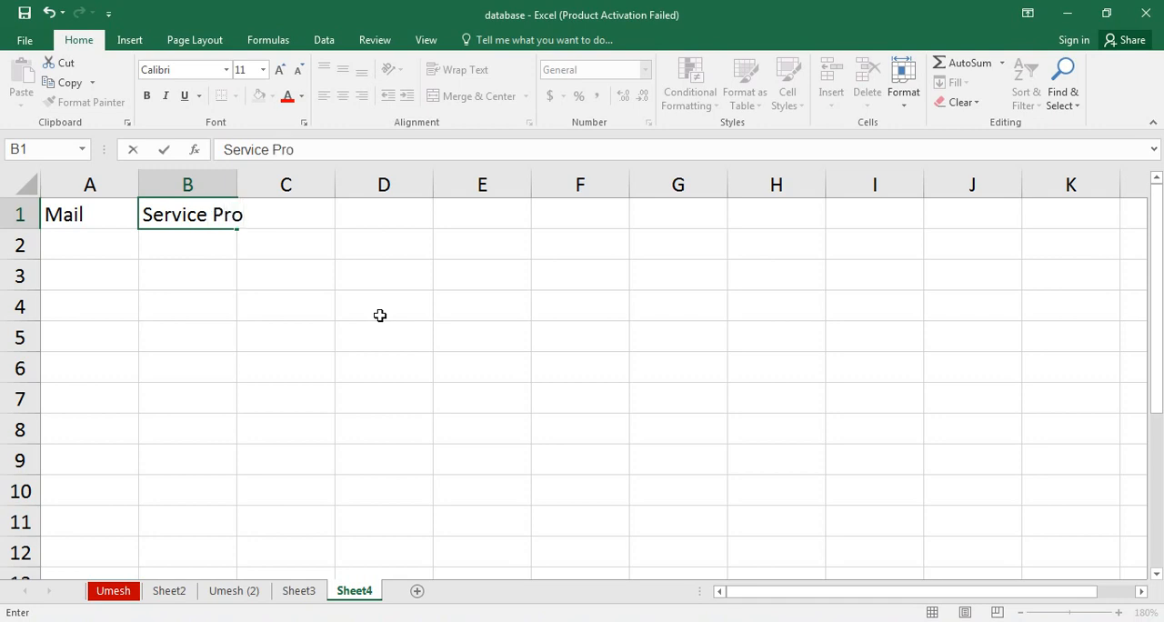
pyautogui.write('vider')
pyautogui.press('Tab')
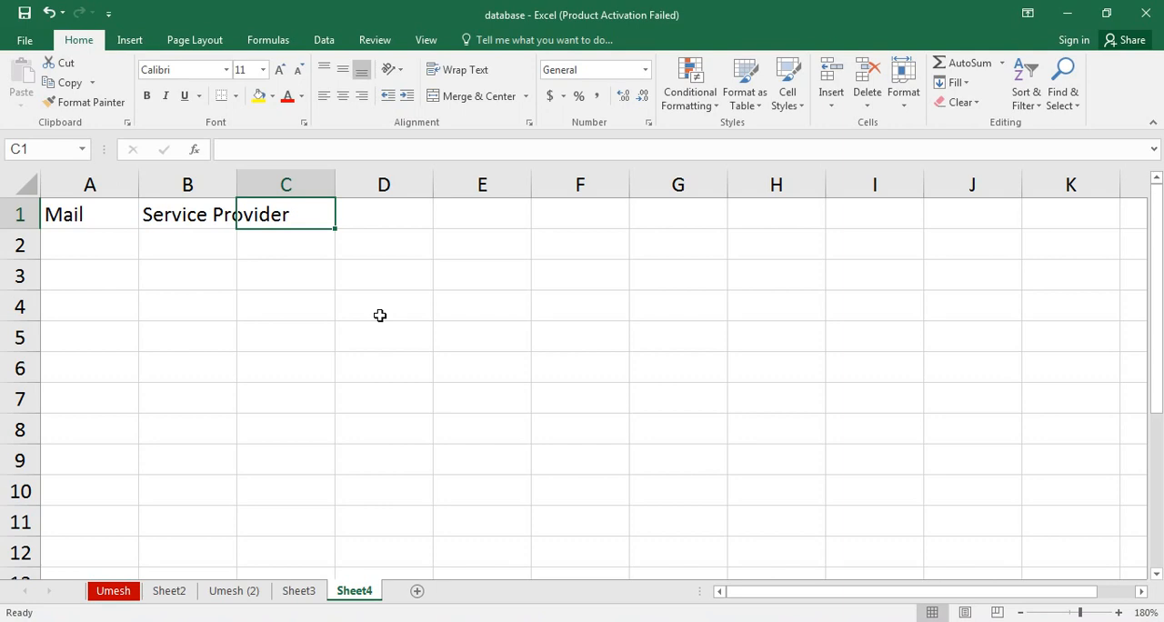
pyautogui.write('Full')
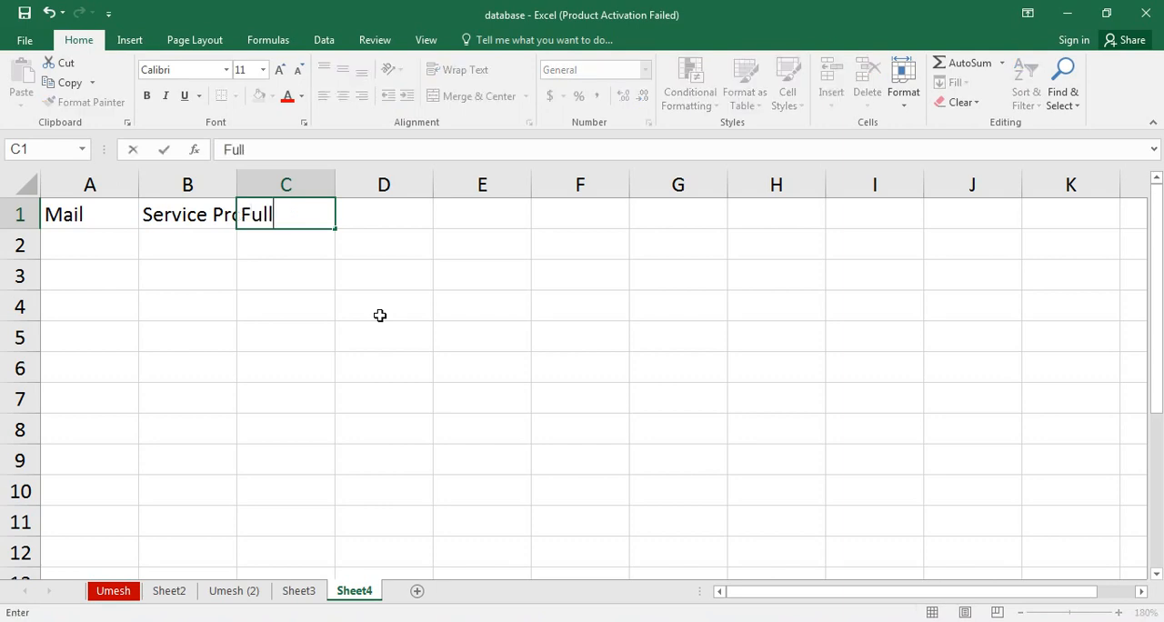
pyautogui.write(' ID')
pyautogui.press('Return')
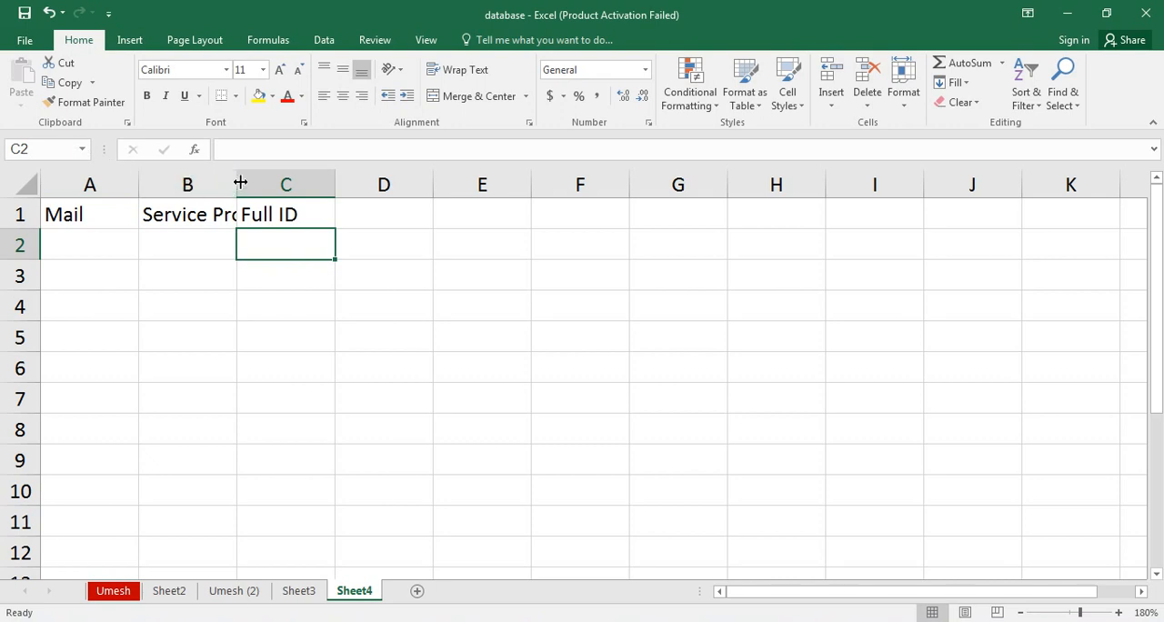
pyautogui.moveTo(239, 182); pyautogui.dragTo(354, 182)
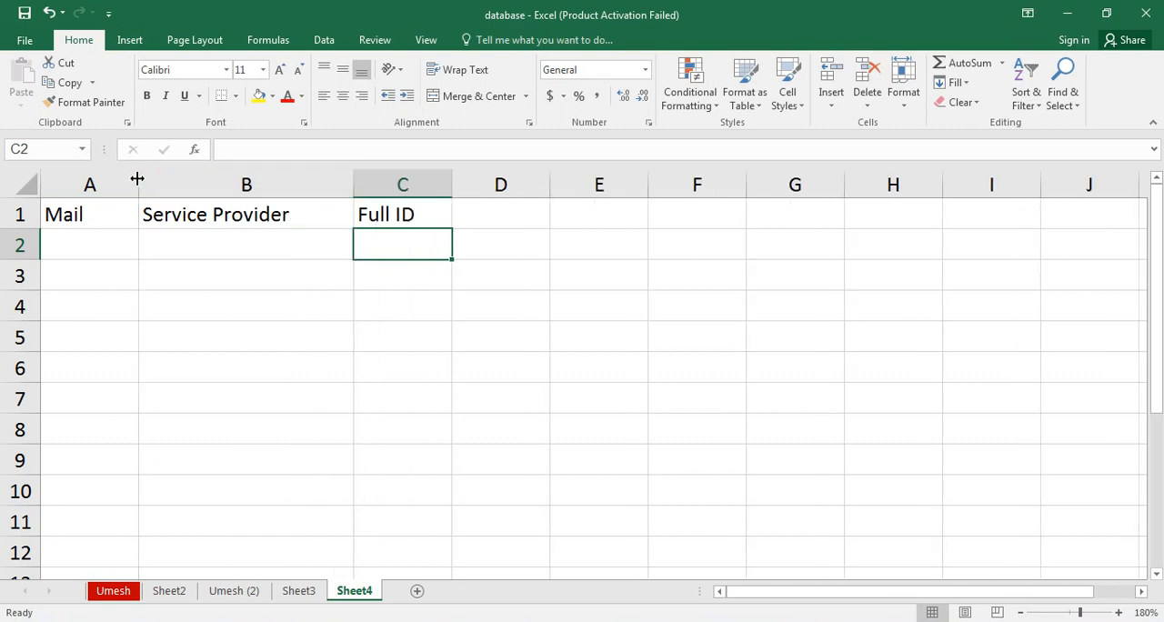
pyautogui.moveTo(137, 177); pyautogui.dragTo(291, 190)
# Enter the first e-mail user name in A2 and its provider gmail.com in B2.
pyautogui.click(194, 240)
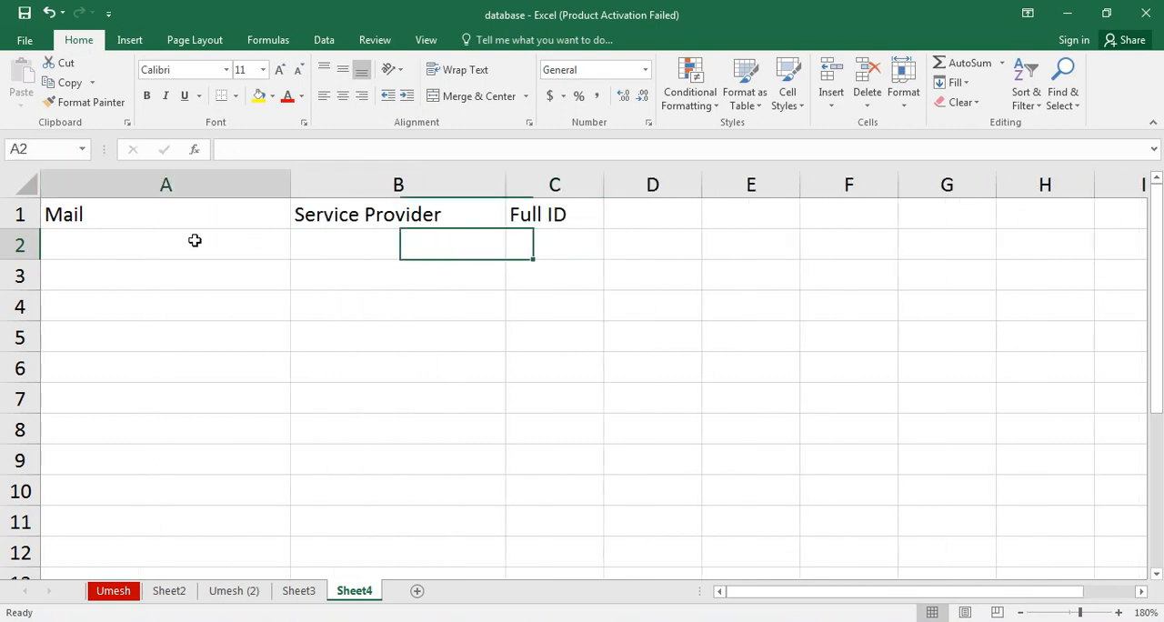
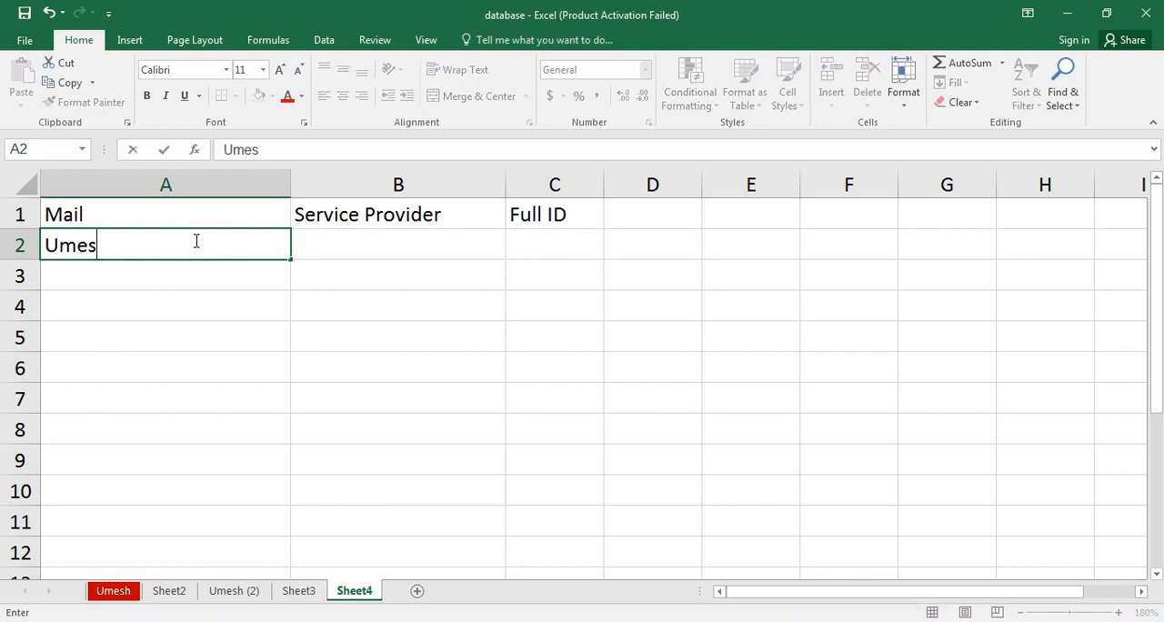
pyautogui.press('Tab')
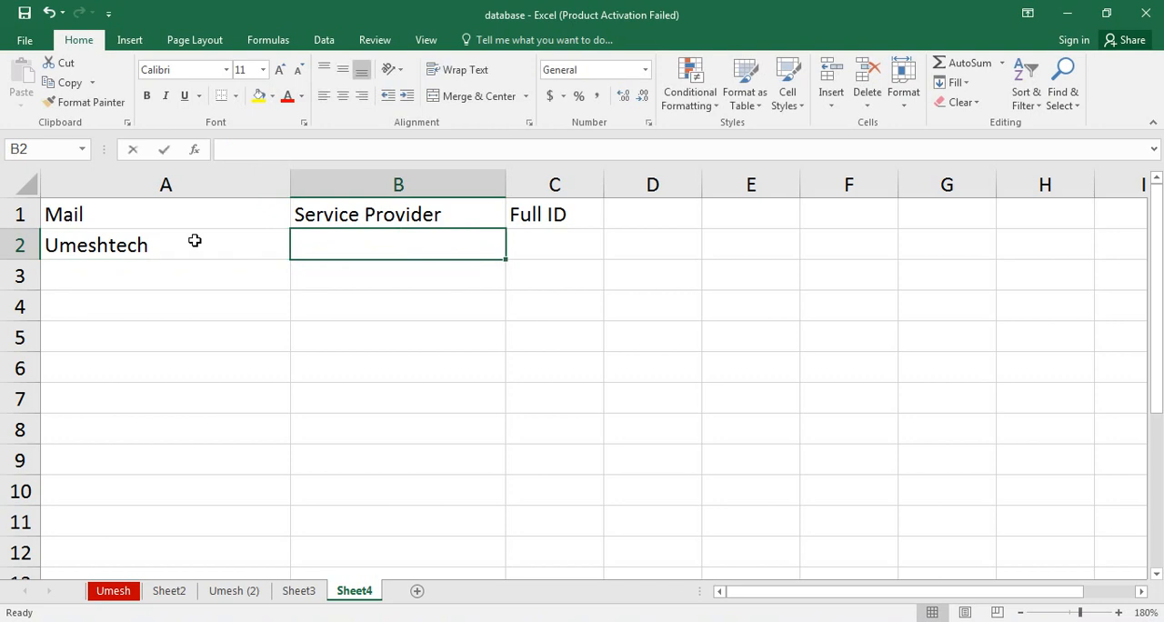
pyautogui.write('goo')
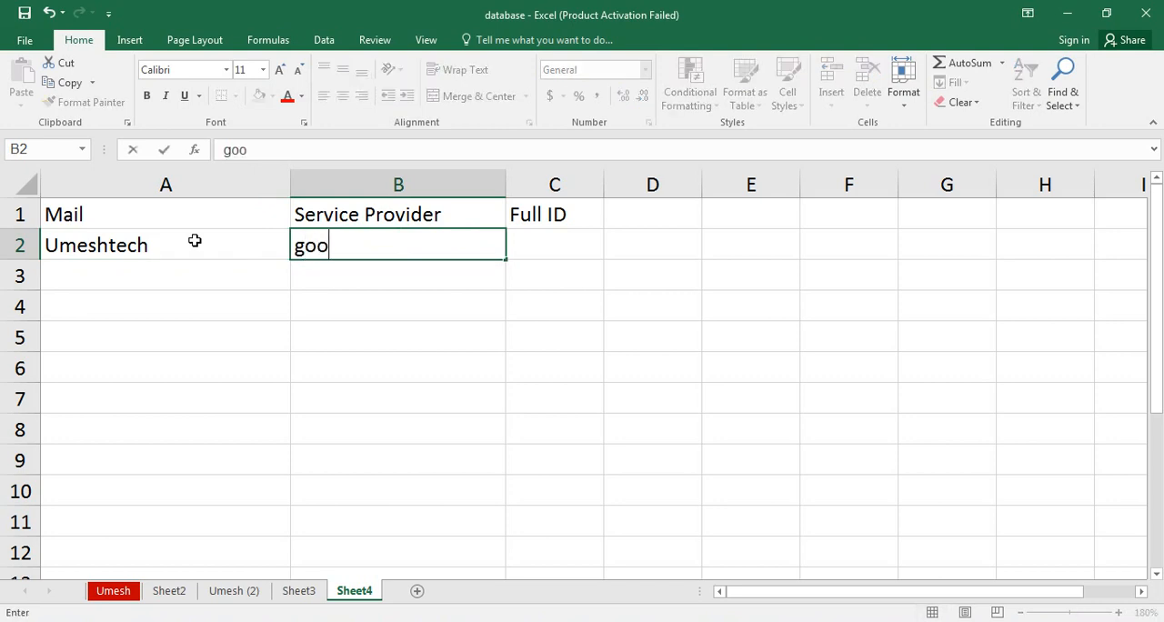
pyautogui.press('BackSpace')
pyautogui.press('BackSpace')
pyautogui.write('mail')
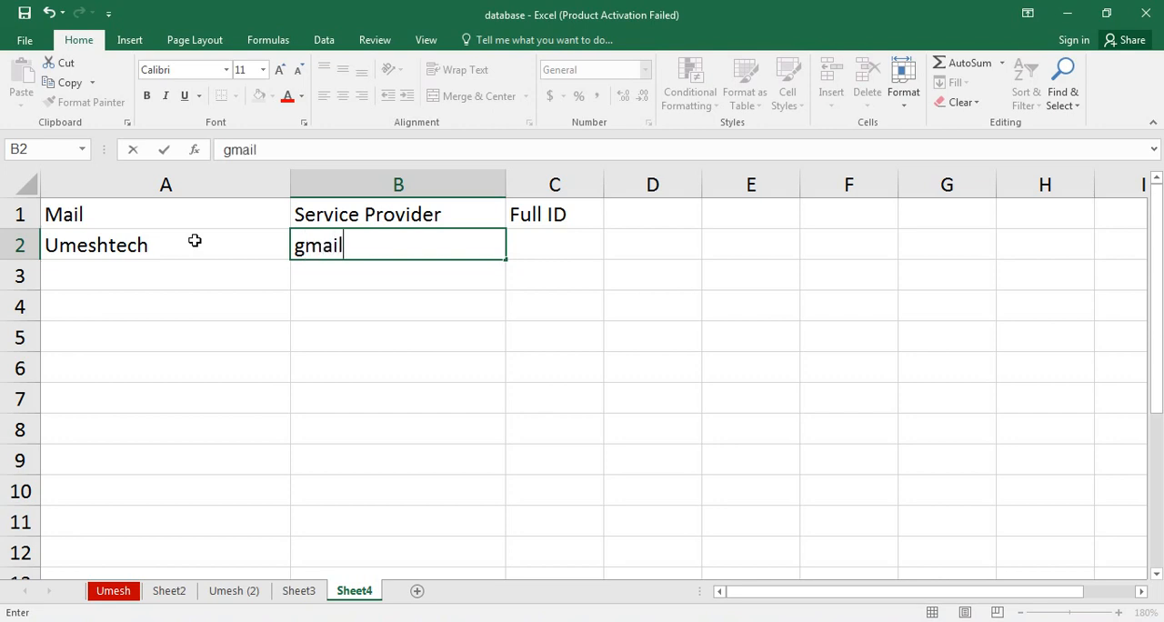
pyautogui.write('.com')
pyautogui.press('Return')
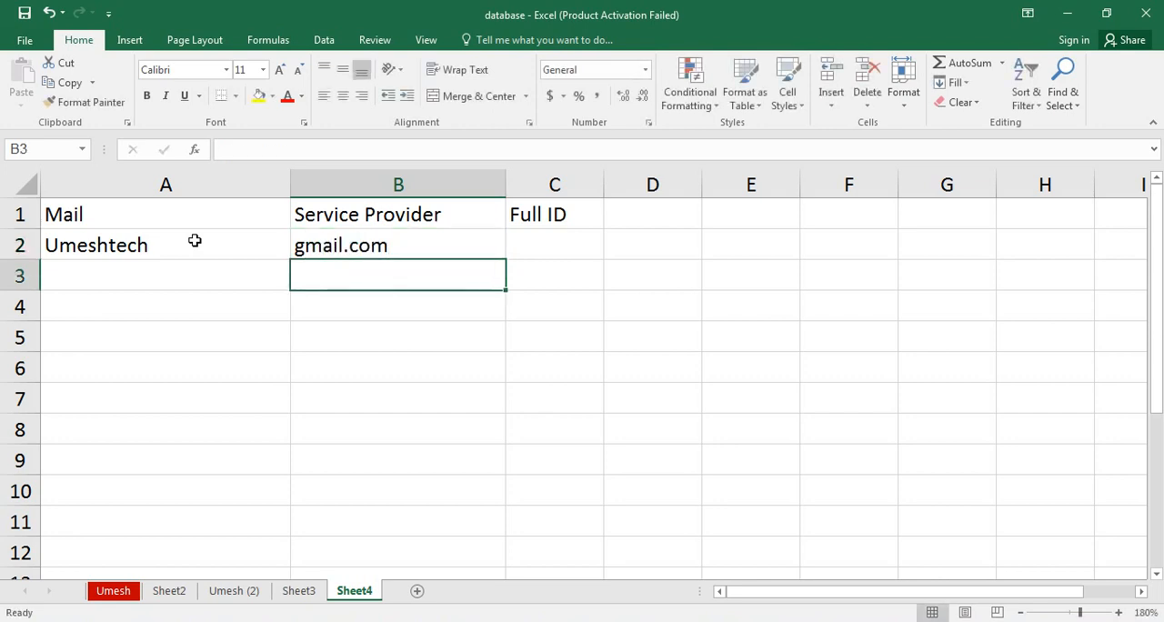
# Enter the second e-mail user name in A3 and its provider reddiffmail.com in B3.
pyautogui.press('Left')
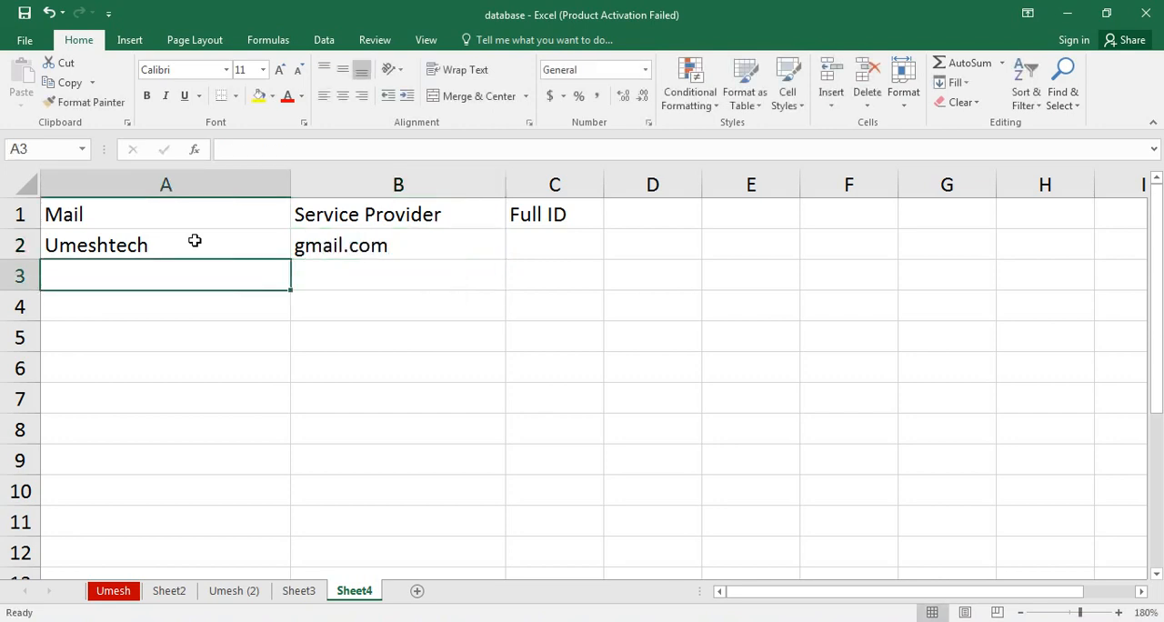
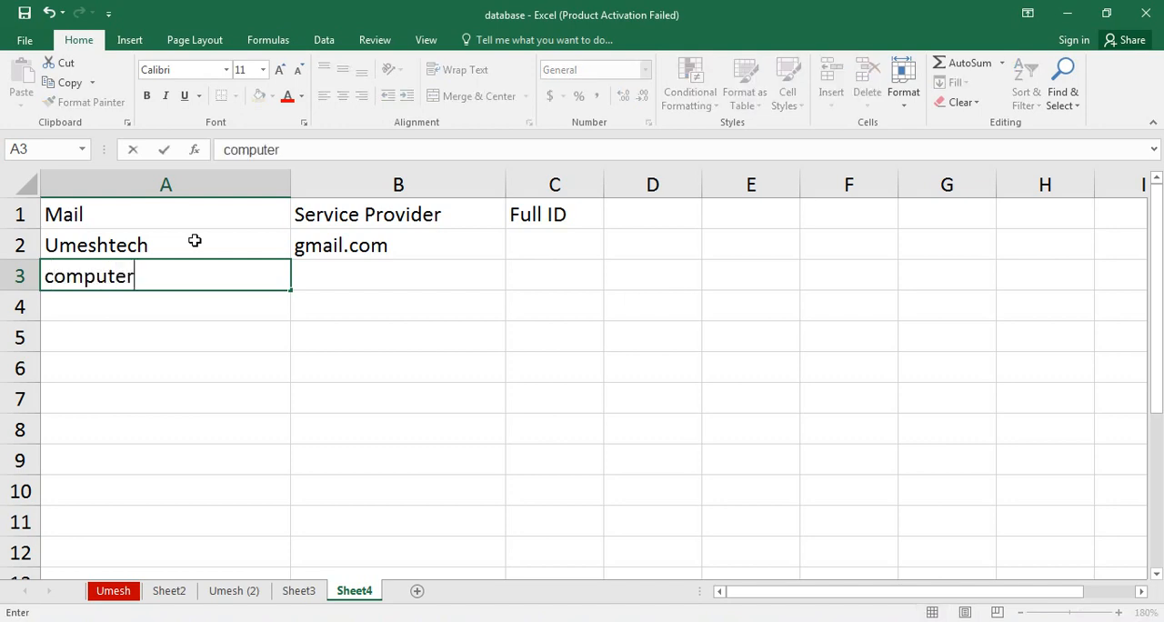
pyautogui.press('Tab')
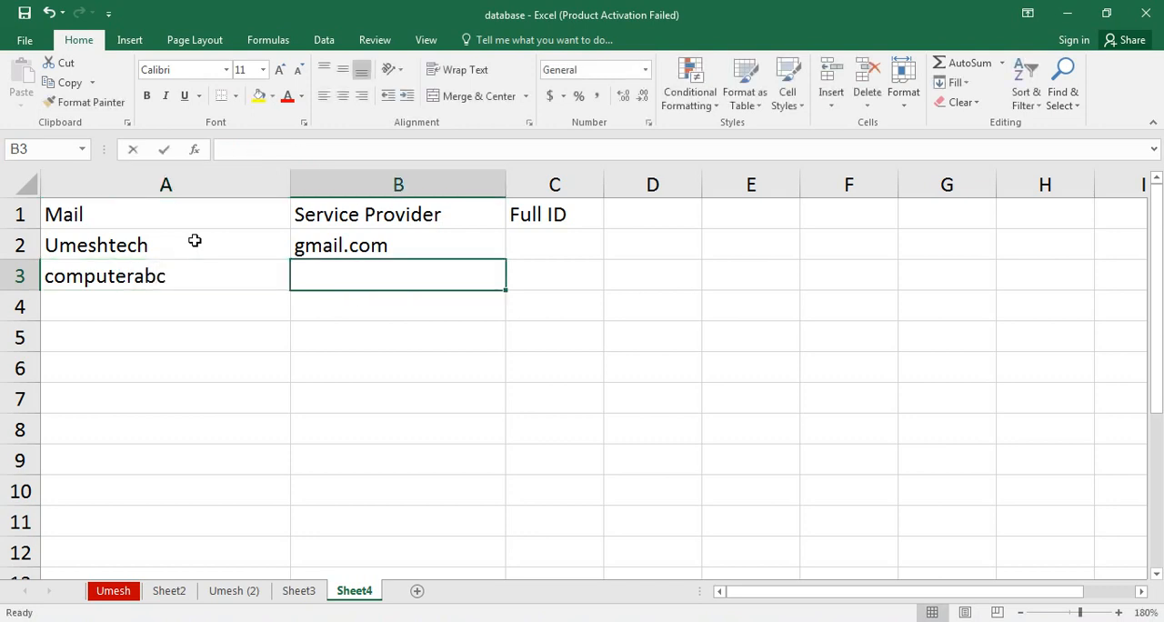
pyautogui.write('reddiffm')
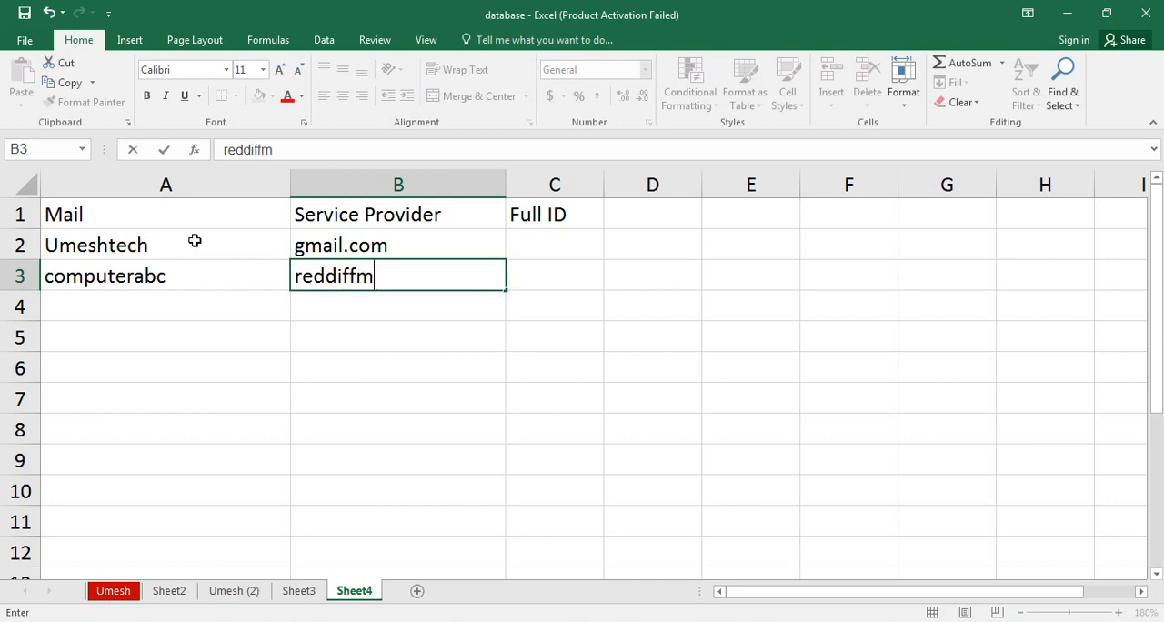
pyautogui.write('ail.co')
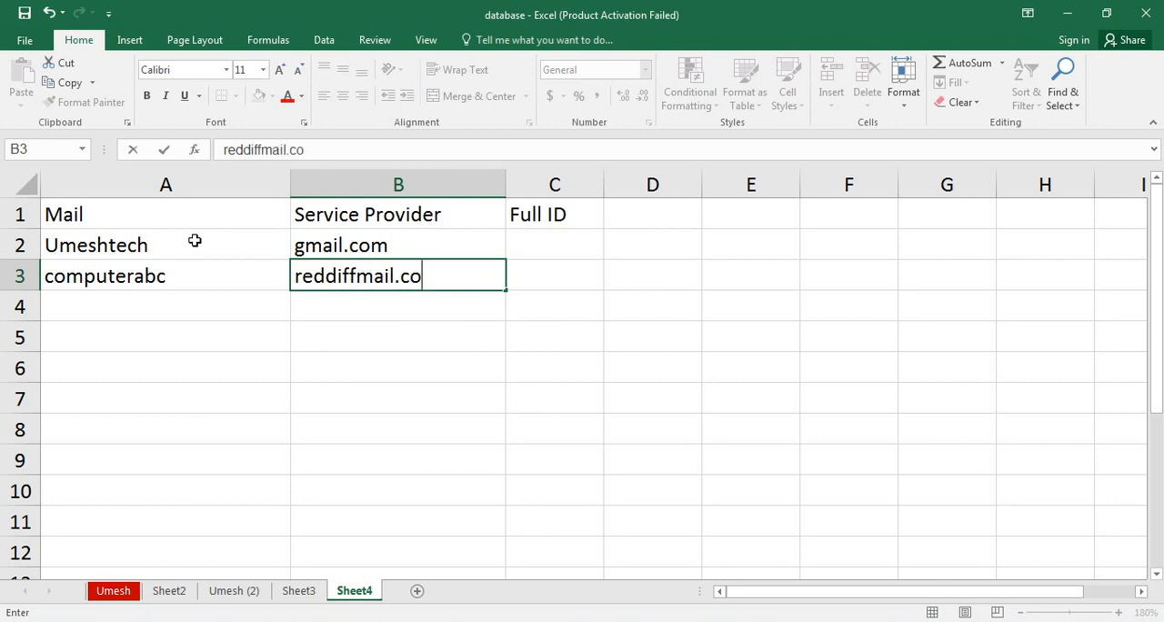
pyautogui.write('m')
pyautogui.press('Return')
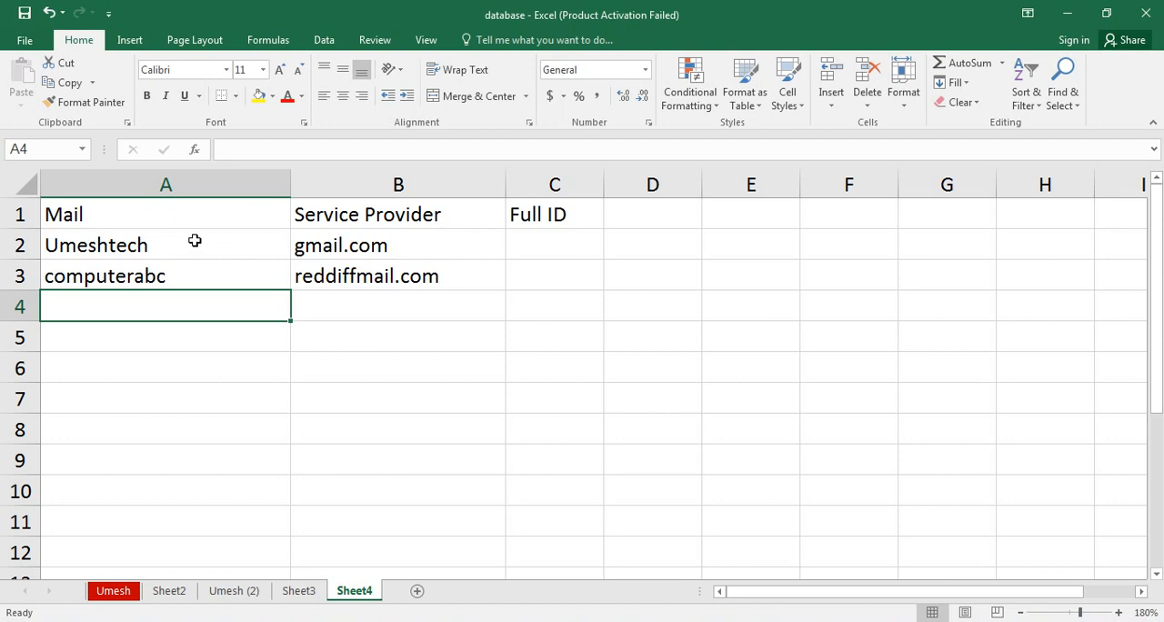
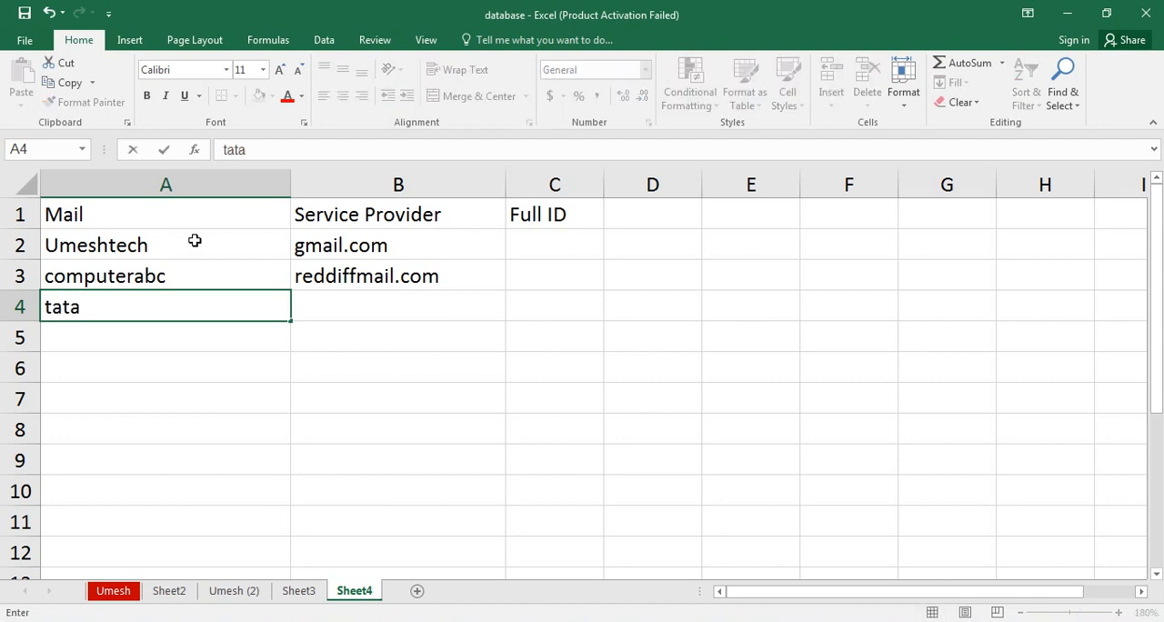
# Enter the third e-mail user name in A4 and its provider yahoo.com in B4.
pyautogui.press('Tab')
pyautogui.write('yah')
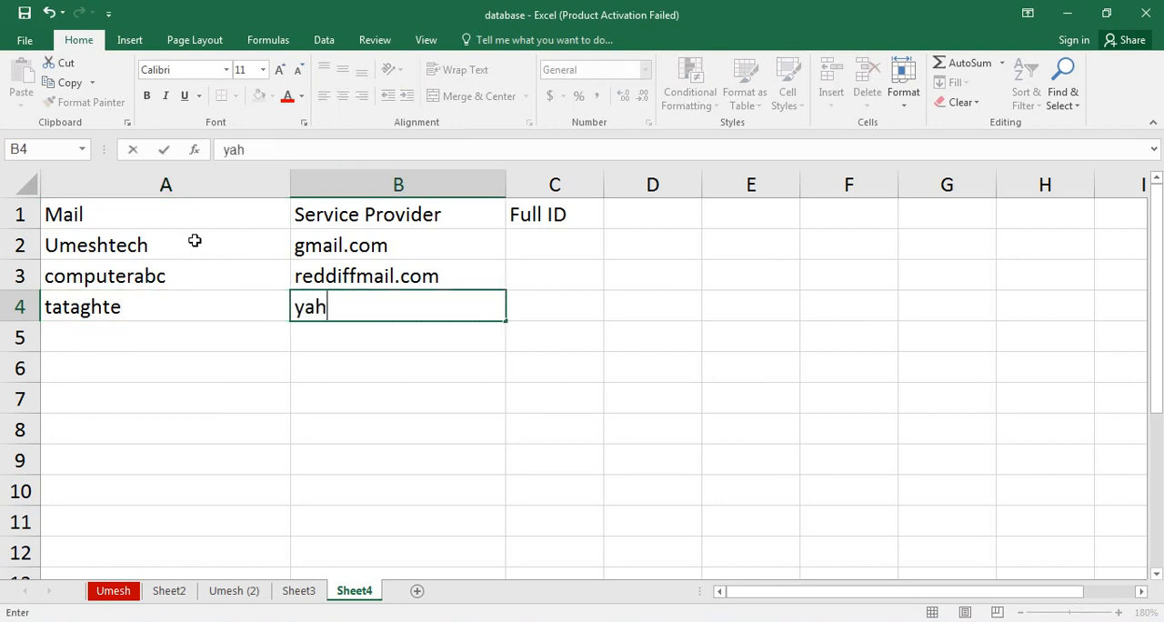
pyautogui.write('oo.com')
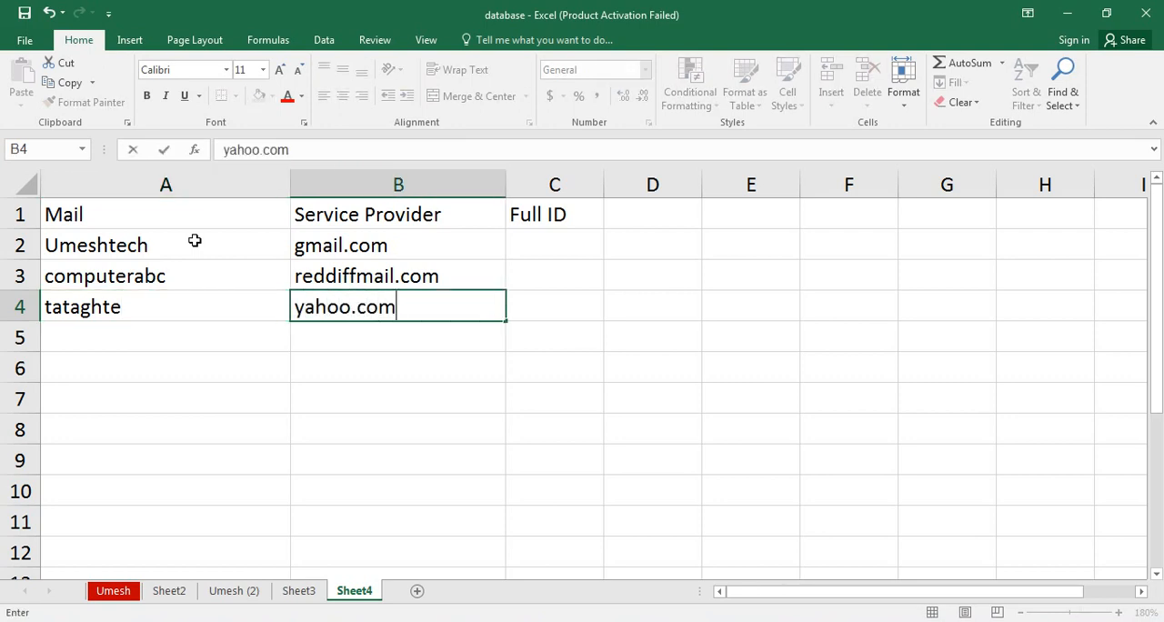
pyautogui.press('Return')
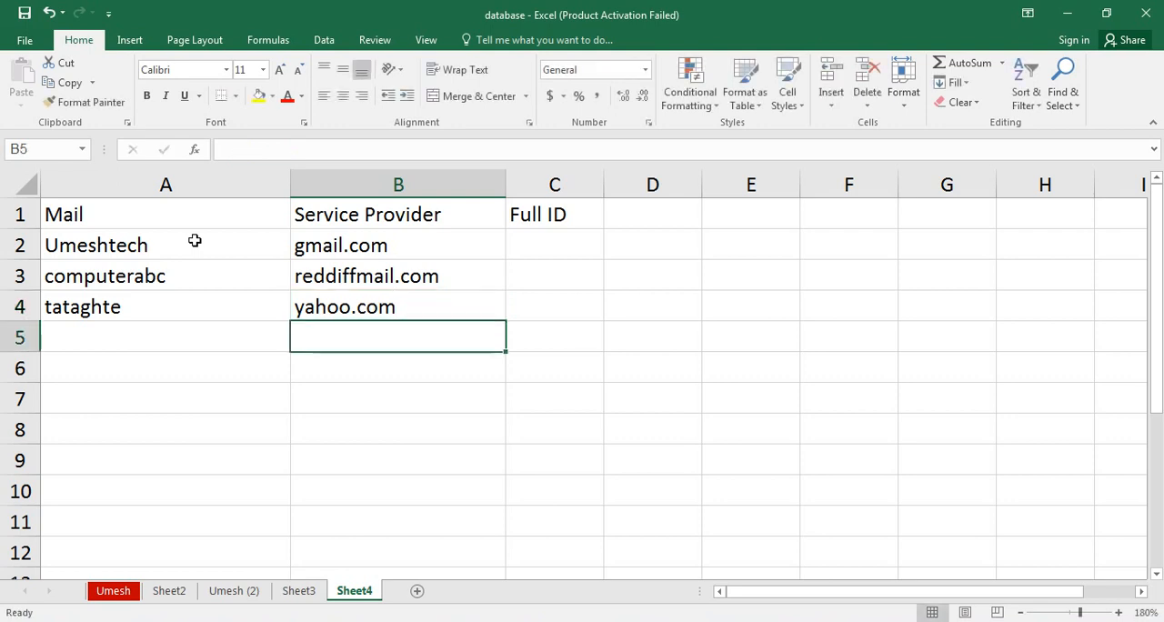
# Enter the fourth e-mail user name in A5 and its provider gmail.com in B5.
pyautogui.press('Left')
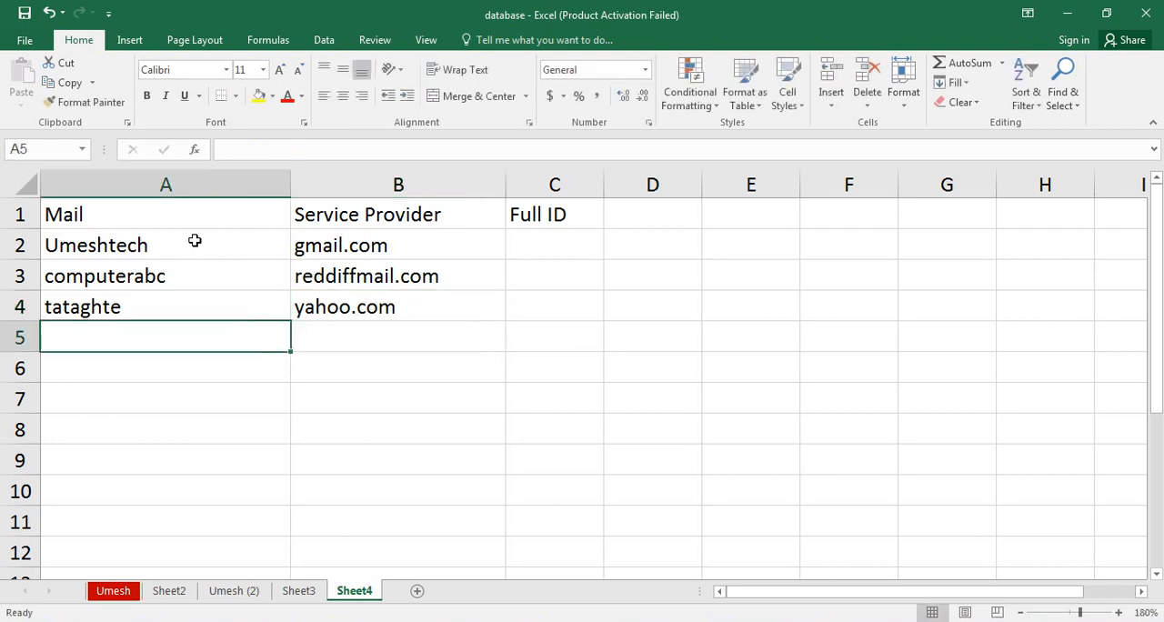
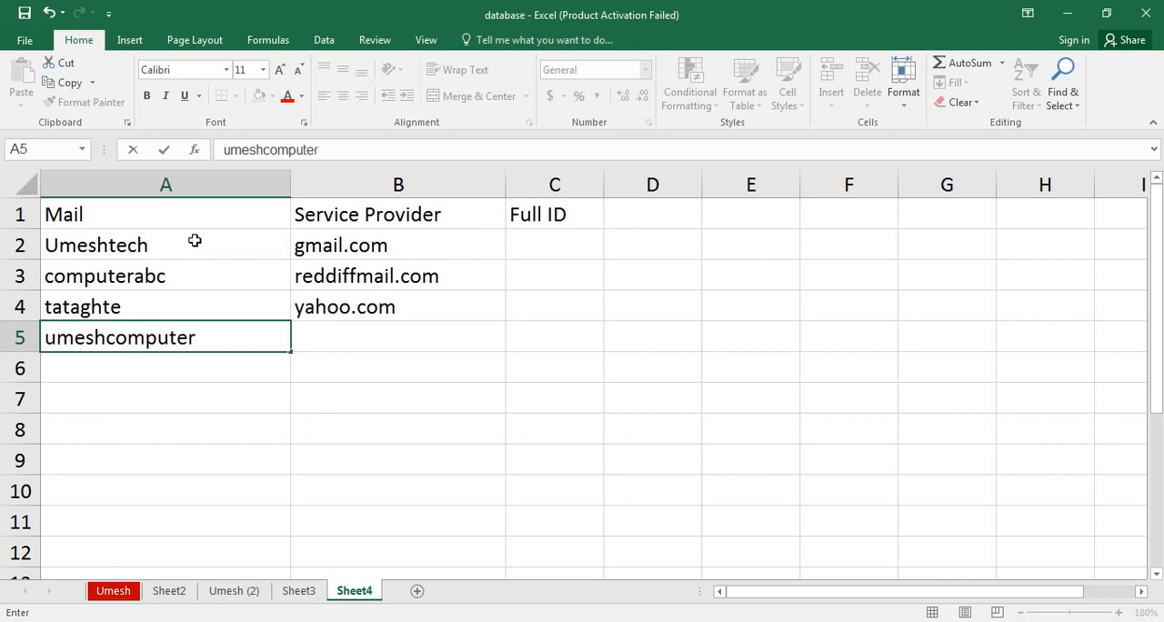
pyautogui.press('Tab')
pyautogui.write('gmail')
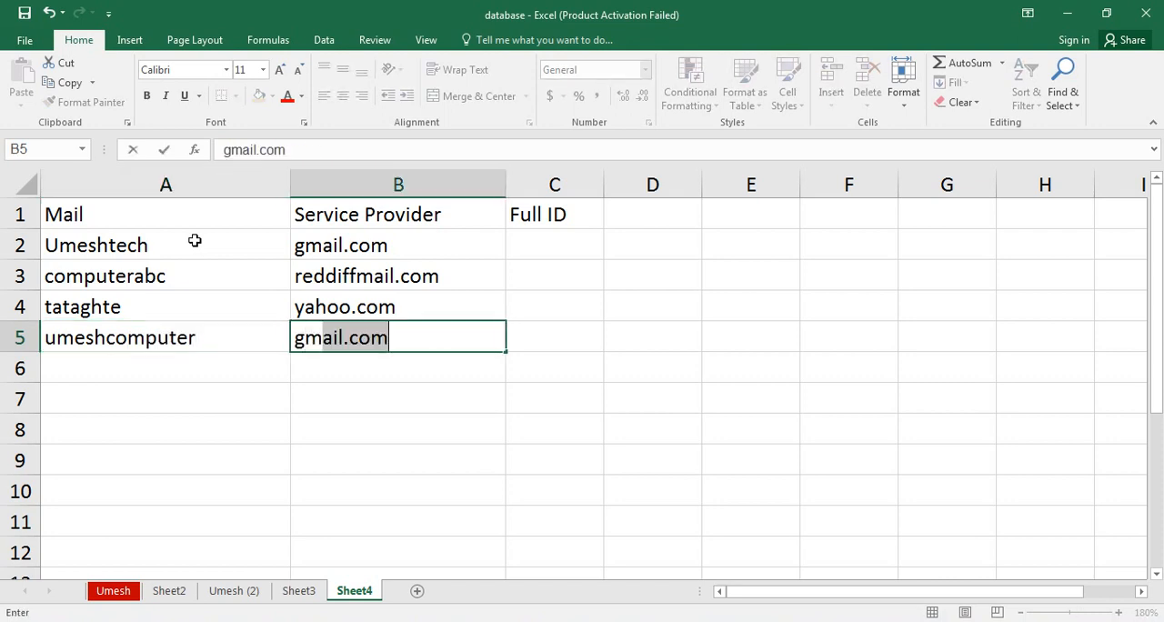
pyautogui.write('.com')
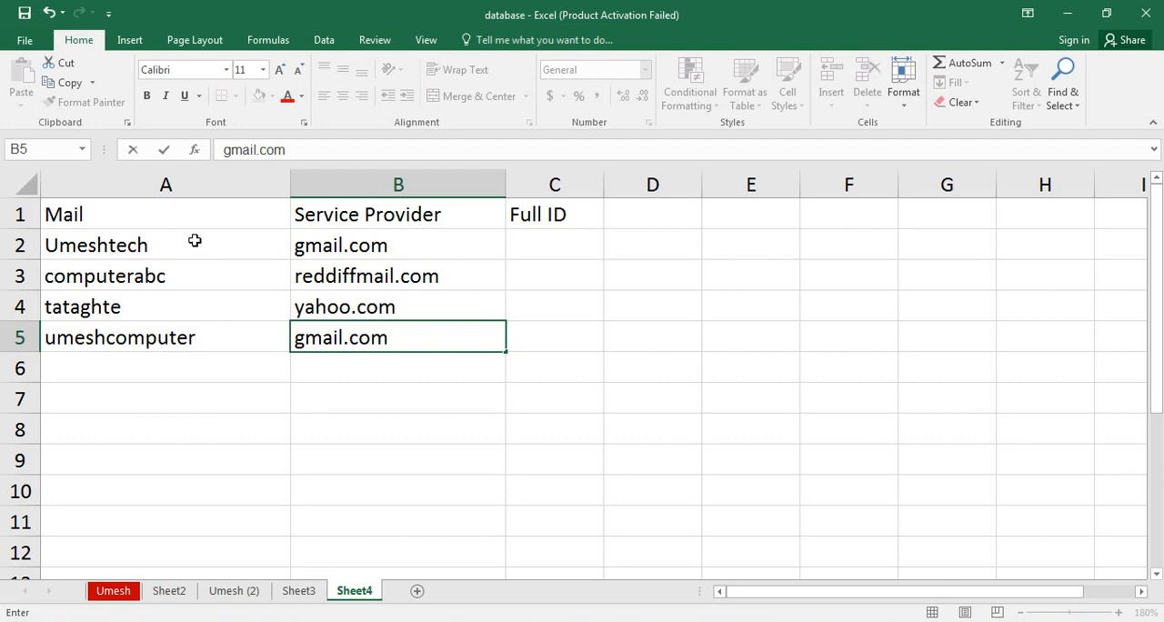
pyautogui.press('Up')
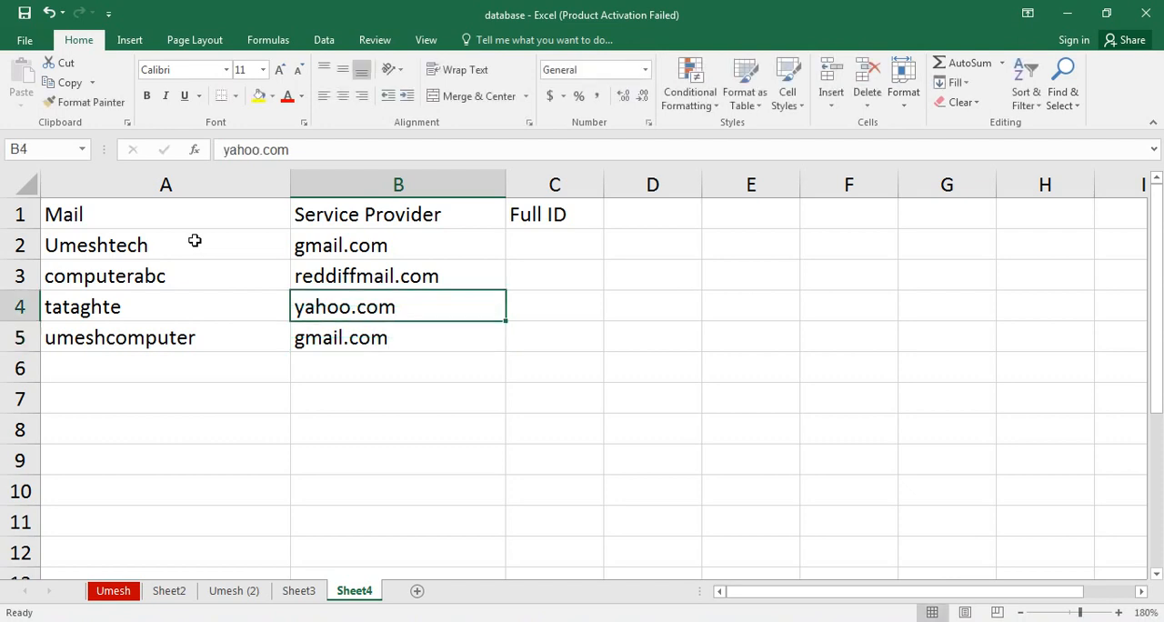
# Fit columns A and B to their contents and make the headings in A1:C1 bold.
pyautogui.doubleClick(290, 185)
pyautogui.doubleClick(425, 186)
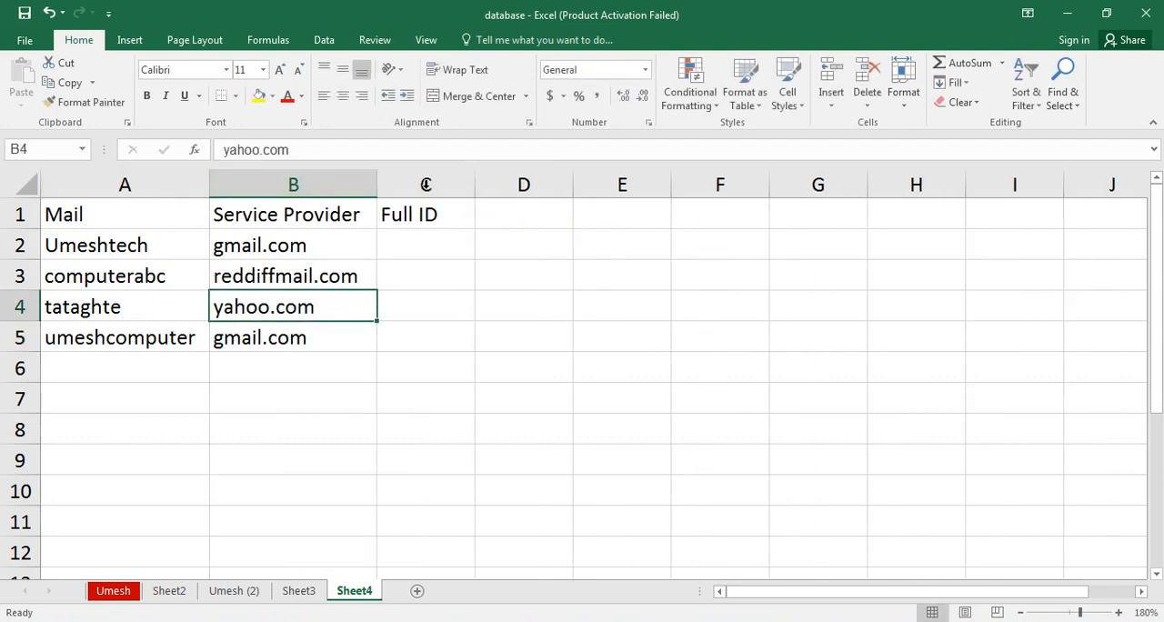
pyautogui.moveTo(88, 215); pyautogui.dragTo(465, 190)
pyautogui.click(148, 96)
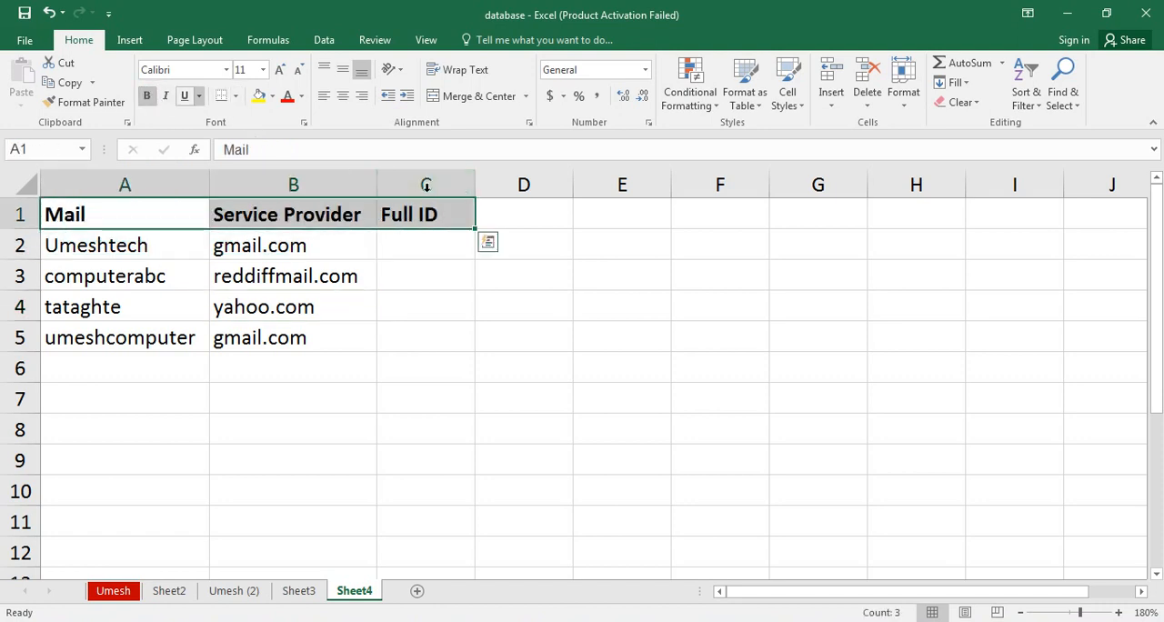
pyautogui.click(394, 287)
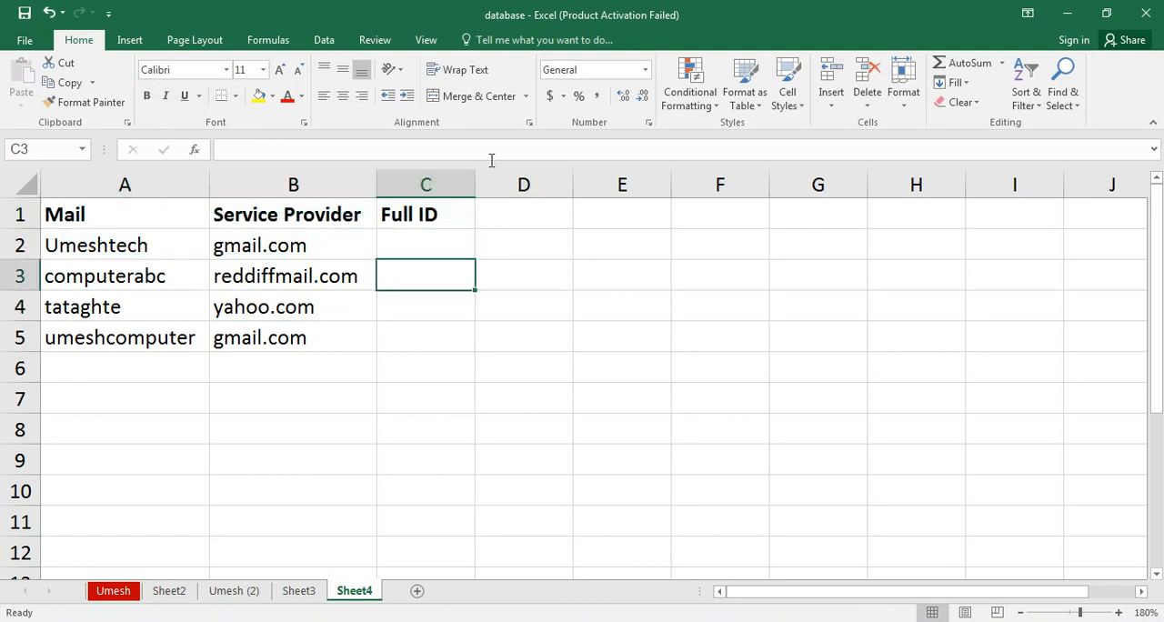
# Widen column C and enter the first row's full e-mail address in C2, joining user name and provider with @.
pyautogui.moveTo(473, 182); pyautogui.dragTo(588, 178)
pyautogui.click(471, 241)
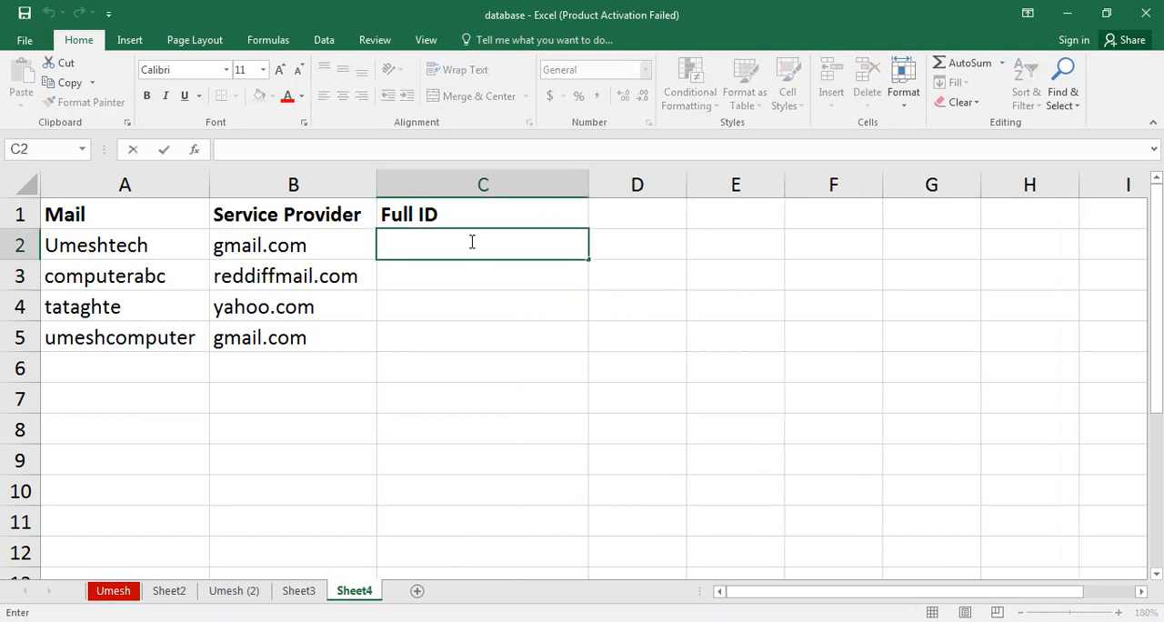
pyautogui.press('Escape')
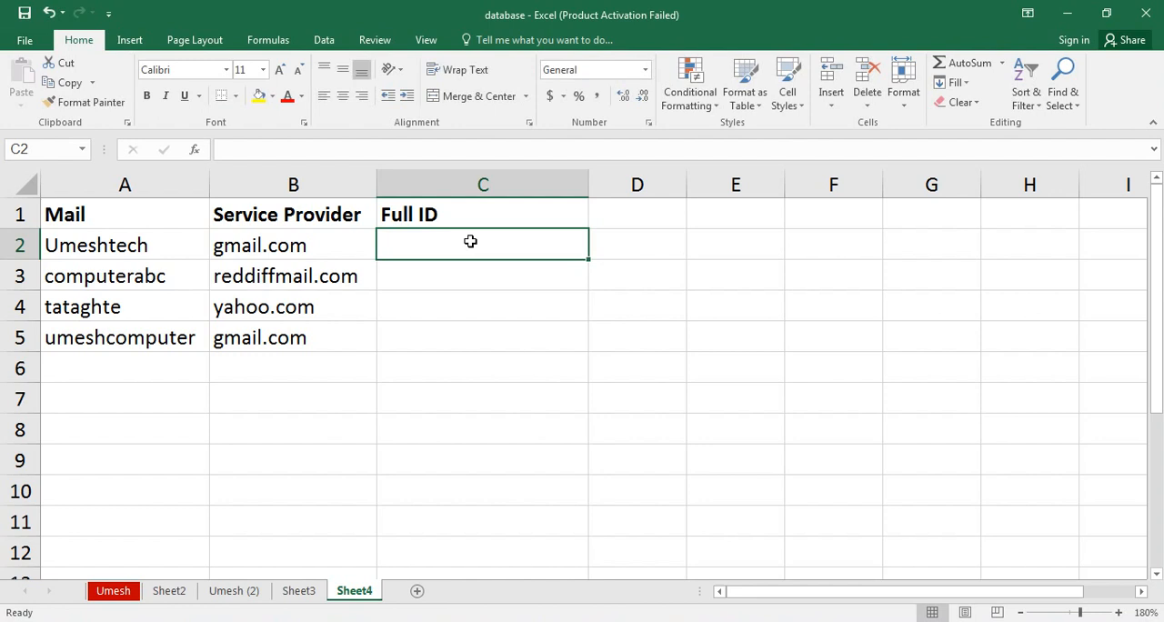
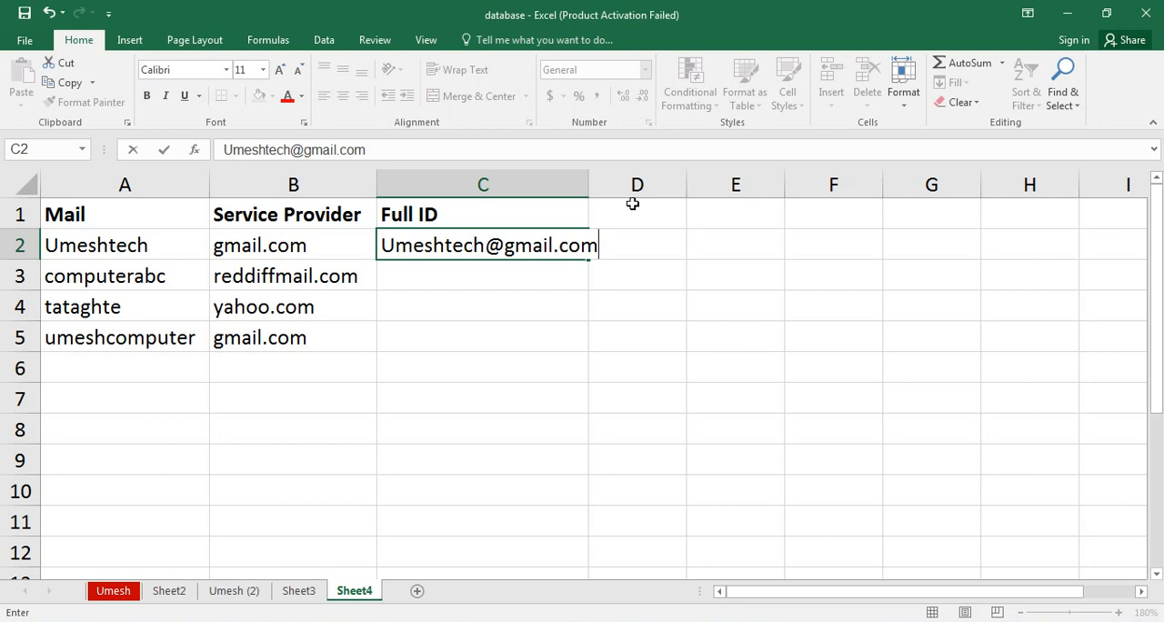
pyautogui.press('Return')
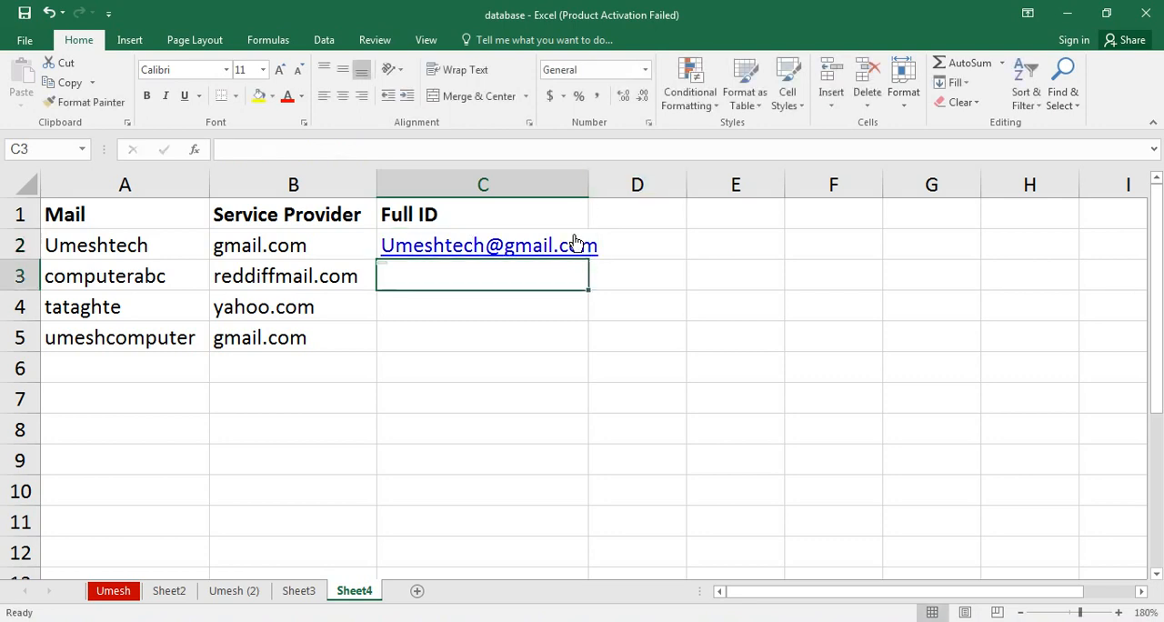
pyautogui.moveTo(590, 181); pyautogui.dragTo(612, 182)
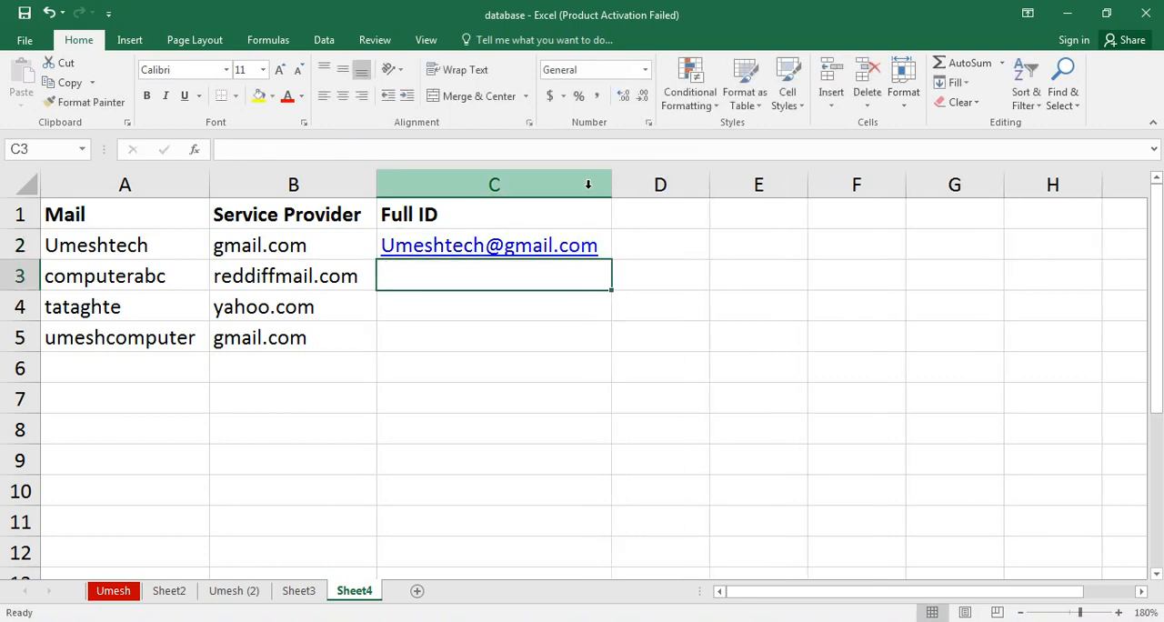
# Use Flash Fill from C2 to complete the full e-mail IDs in C3:C5, and fit column C to its contents.
pyautogui.press('Up')
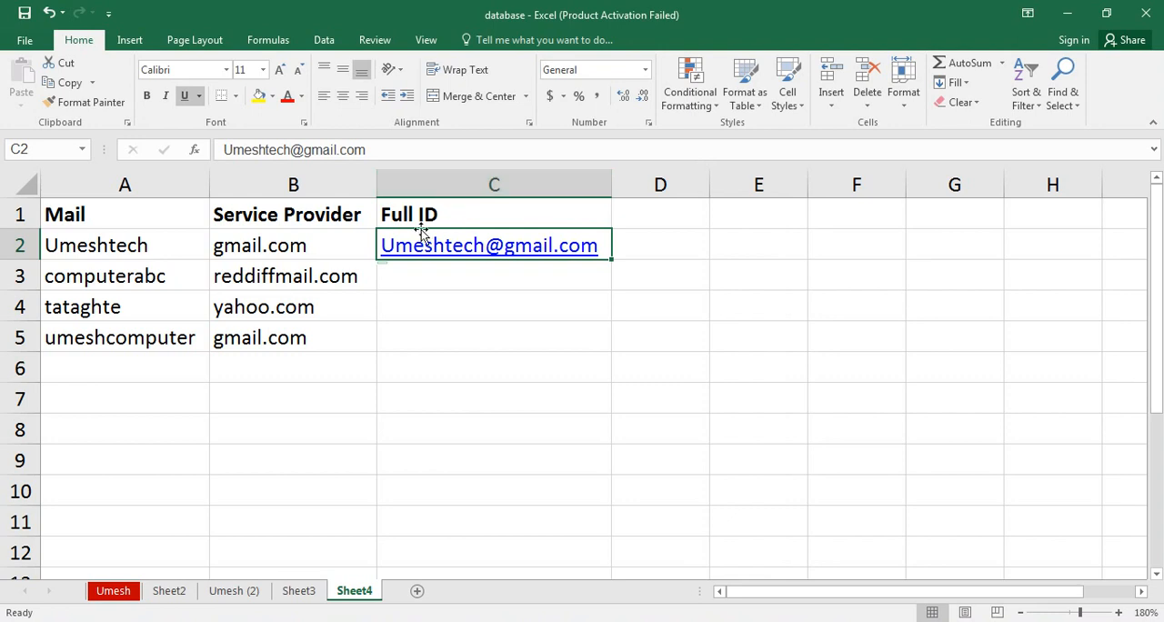
pyautogui.click(178, 253)
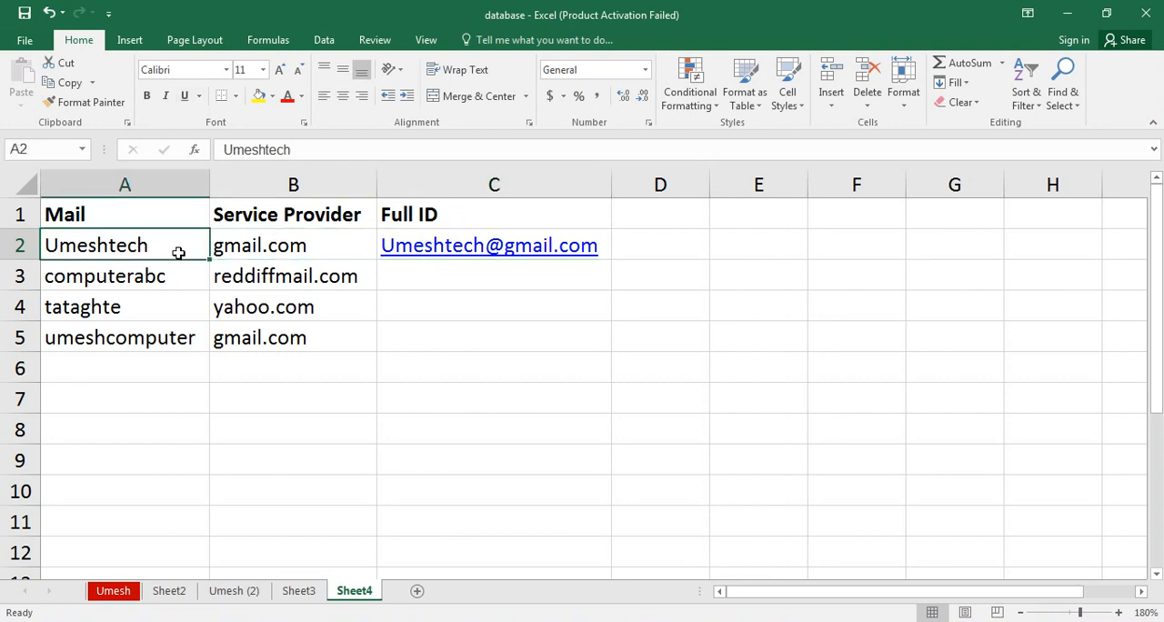
pyautogui.click(298, 252)
pyautogui.click(393, 250)
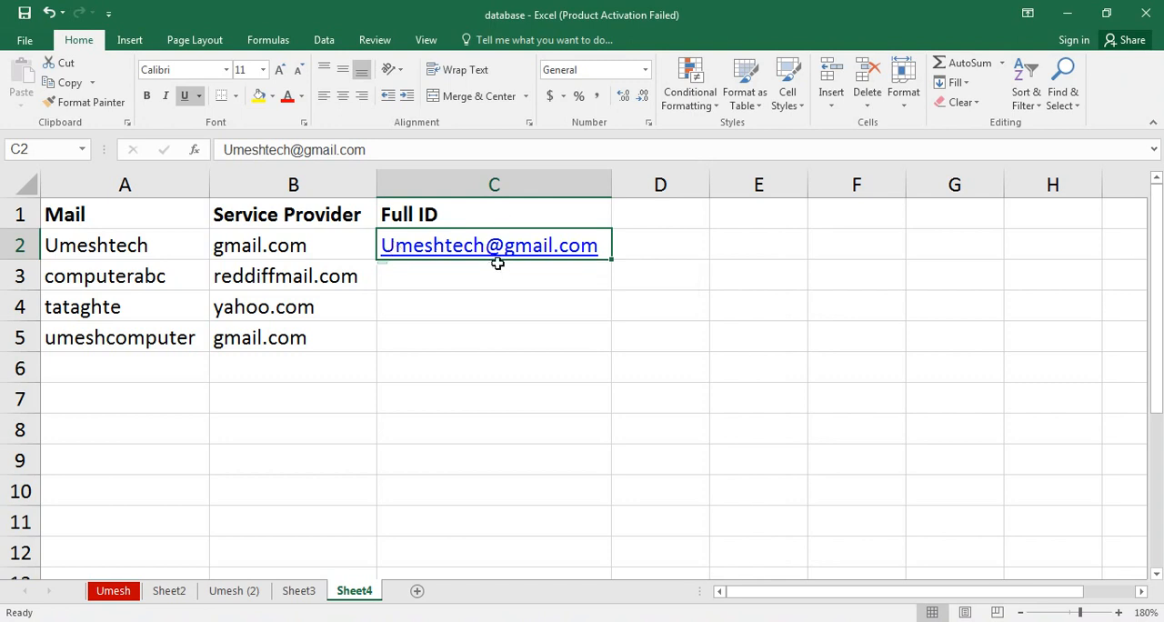
pyautogui.click(963, 83)
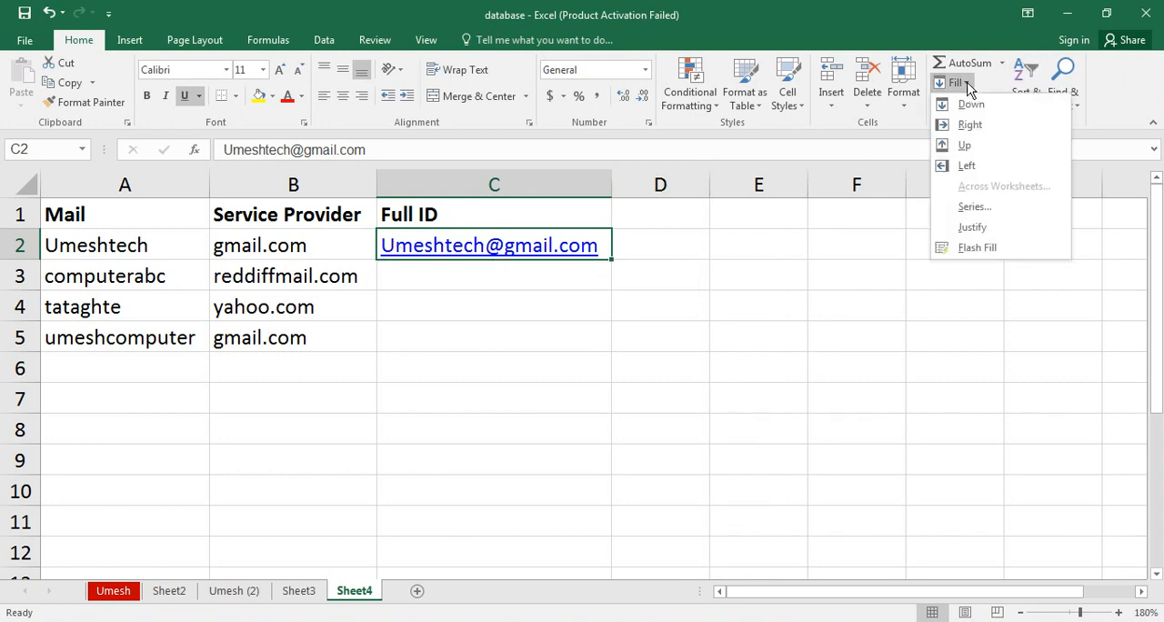
pyautogui.click(957, 250)
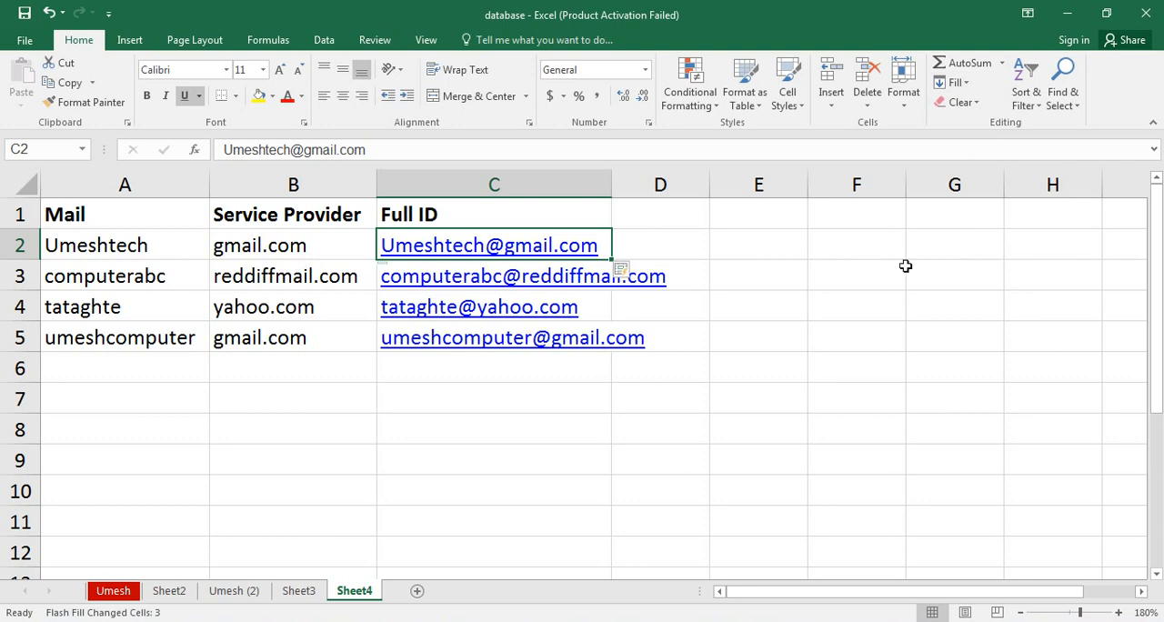
pyautogui.doubleClick(612, 189)
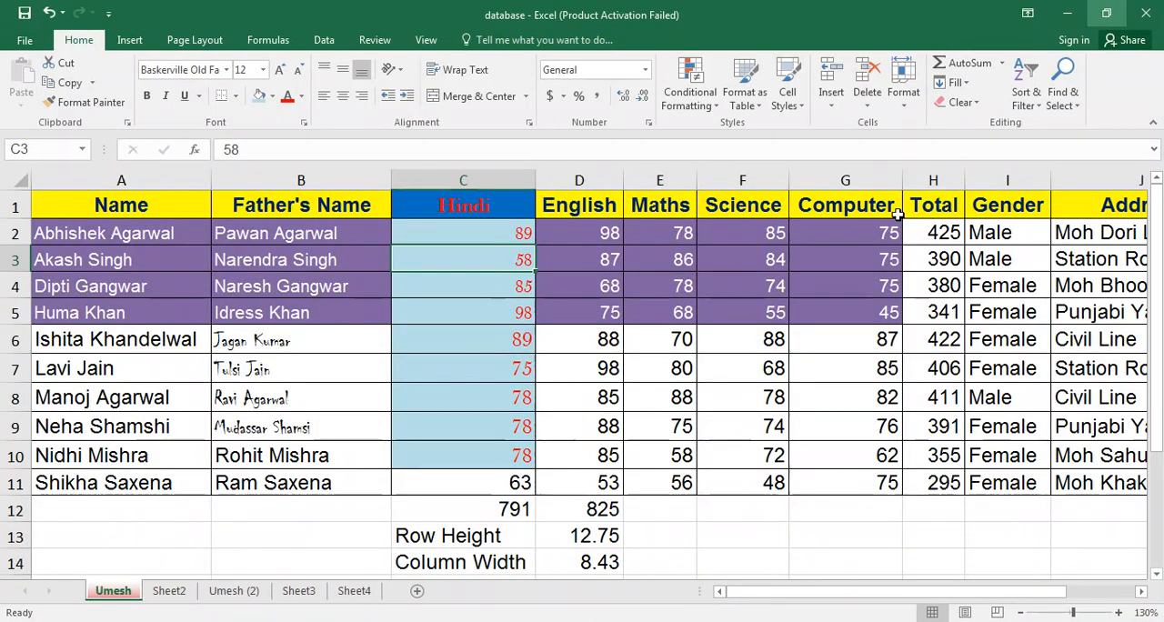
# On the Umesh sheet, apply Clear All to the range A1:D7.
pyautogui.click(962, 102)
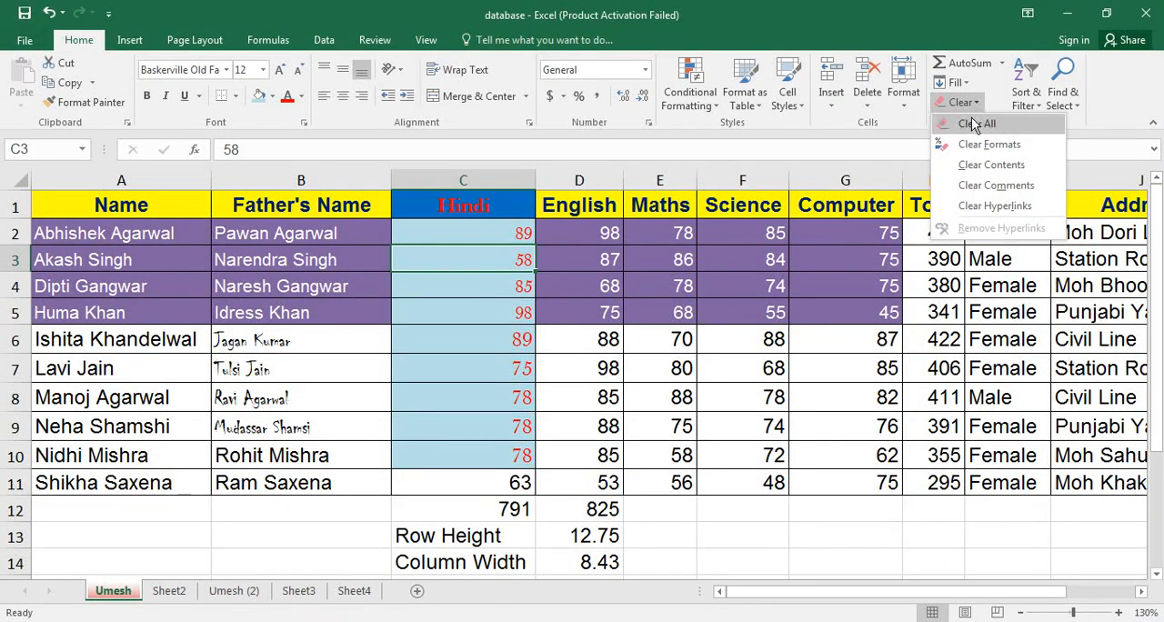
pyautogui.click(598, 301)
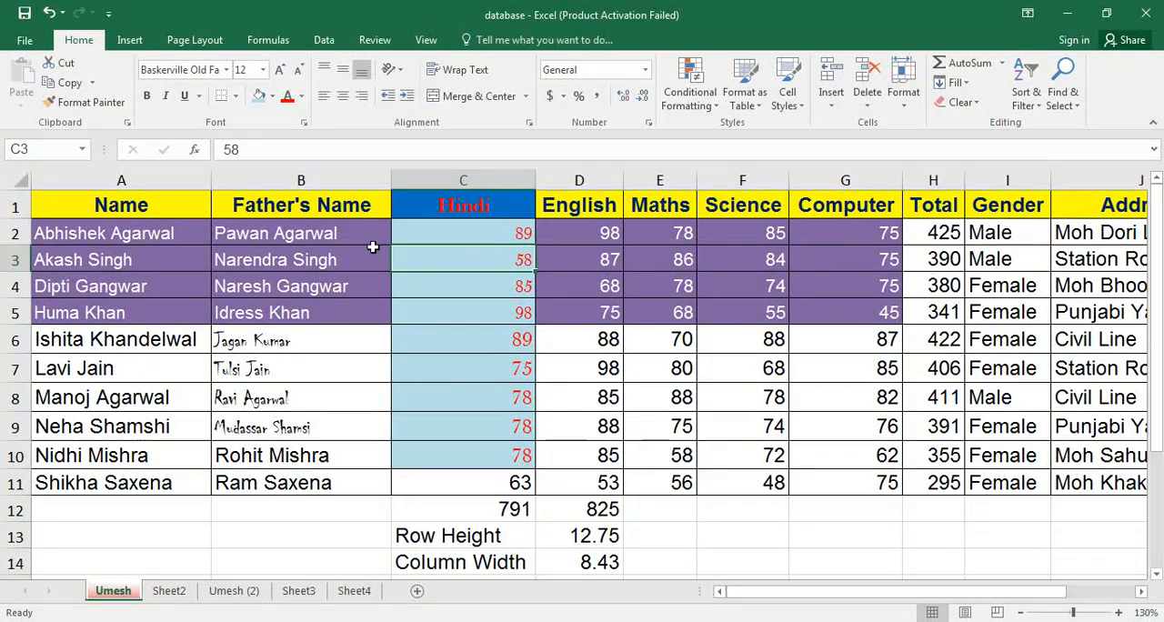
pyautogui.moveTo(121, 204); pyautogui.dragTo(561, 382)
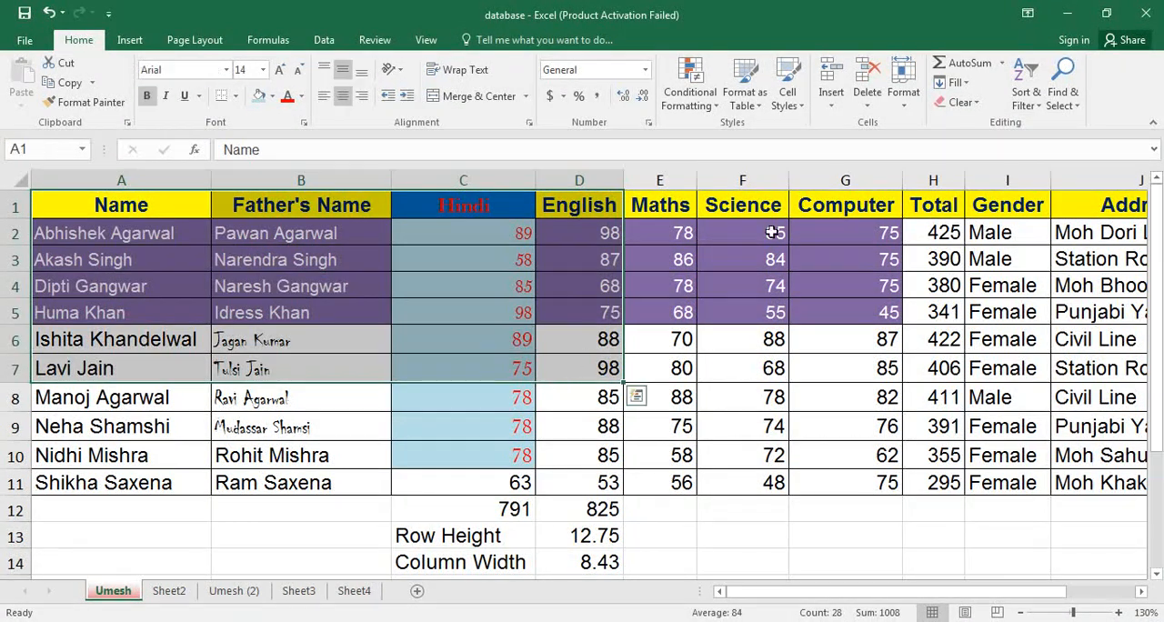
pyautogui.click(977, 103)
pyautogui.click(974, 124)
# Enter the sample text dasd in B2, sadad in B1 and dasd in B4.
pyautogui.click(268, 230)
pyautogui.write('dasd')
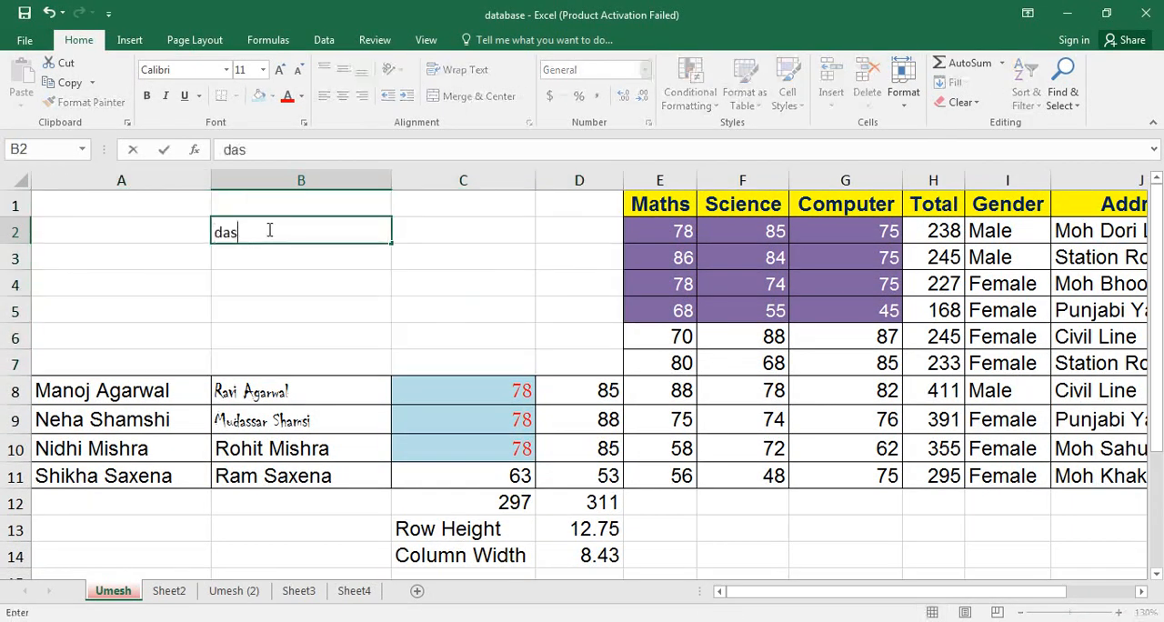
pyautogui.press('Return')
pyautogui.press('Up')
pyautogui.press('Up')
pyautogui.write('sadad')
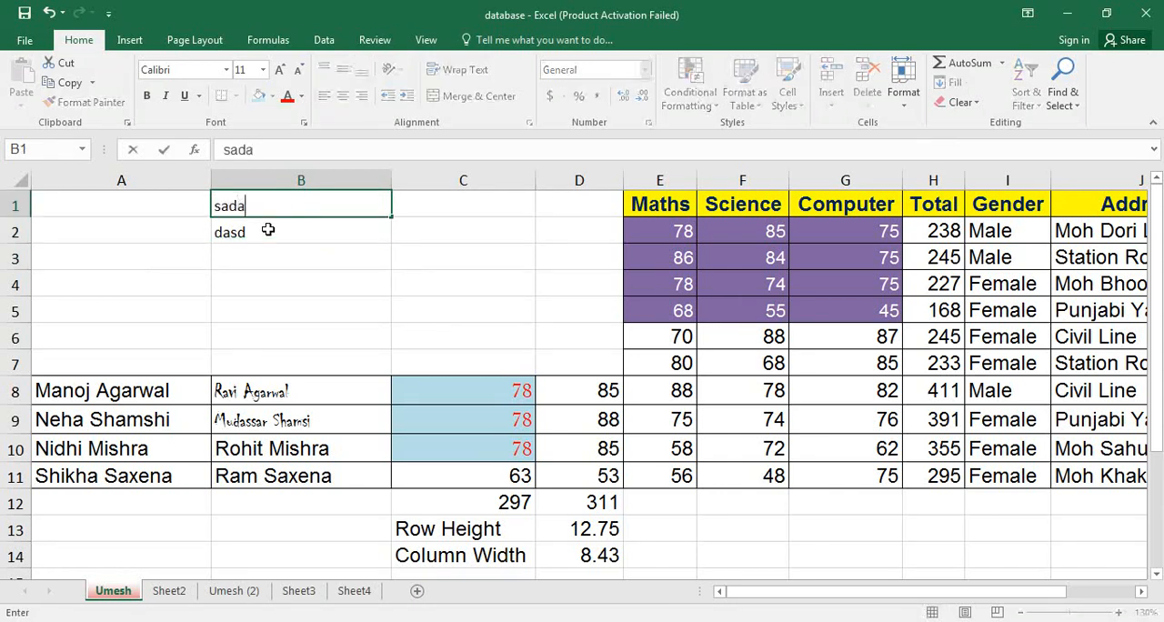
pyautogui.press('Return')
pyautogui.press('Down')
pyautogui.press('Down')
pyautogui.write('dasd')
pyautogui.press('Tab')
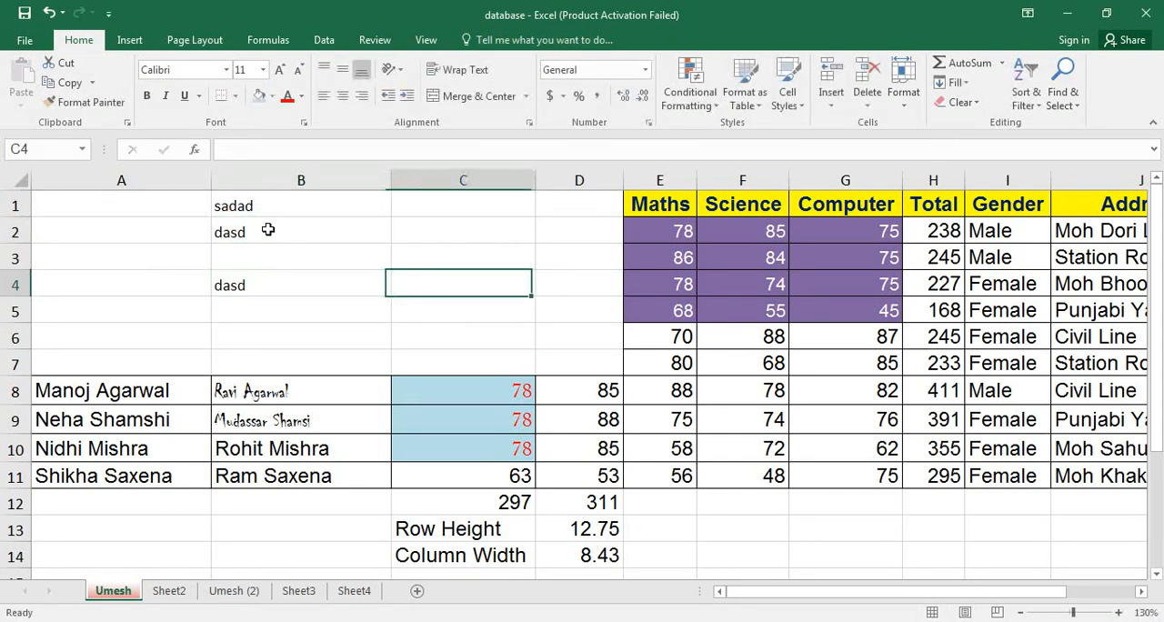
# Undo the sample text entries and the Clear All on A1:D7.
pyautogui.hotkey('ctrl', 'z')
pyautogui.hotkey('ctrl', 'z')
pyautogui.hotkey('ctrl', 'z')
pyautogui.hotkey('ctrl', 'z')
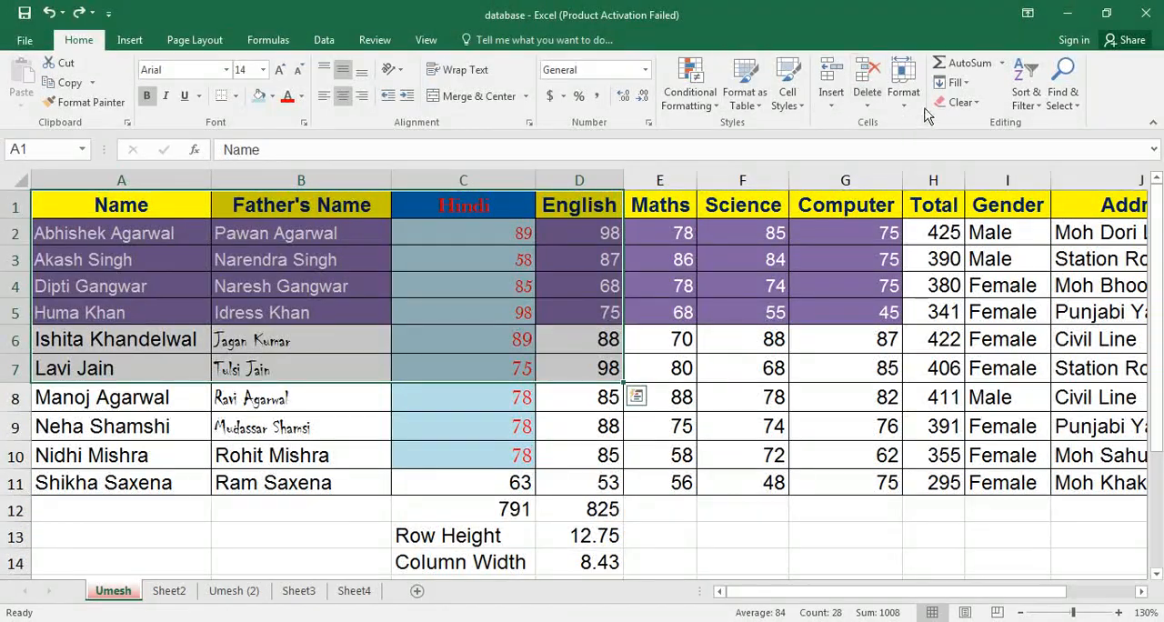
# Clear only the formats of the range A1:D7 and undo that clearing.
pyautogui.click(968, 102)
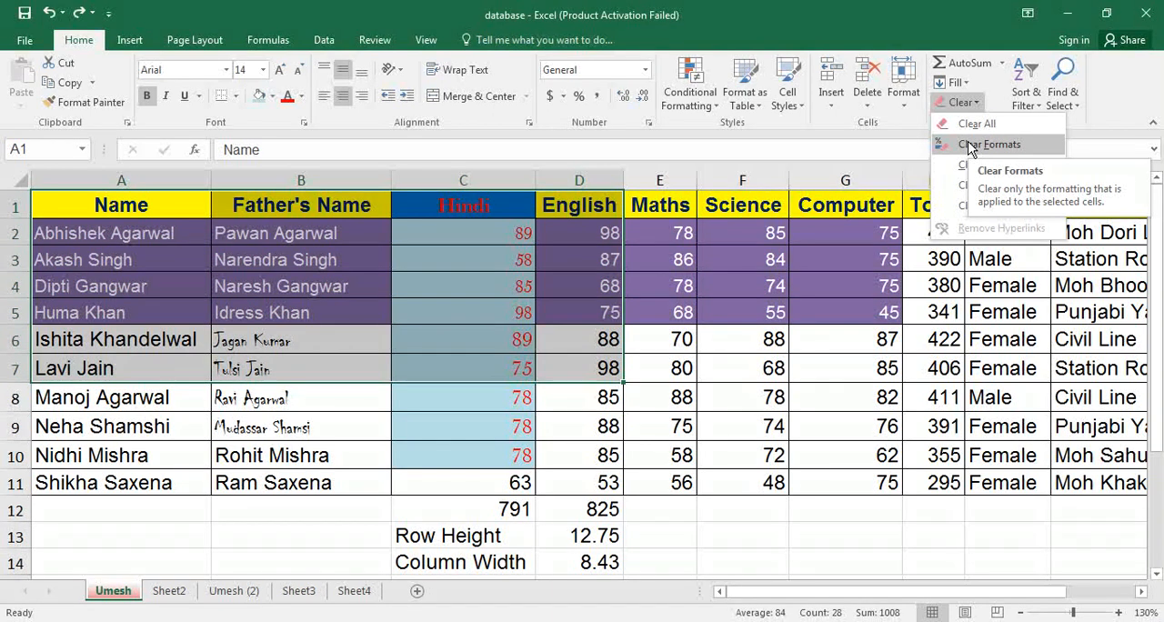
pyautogui.click(970, 146)
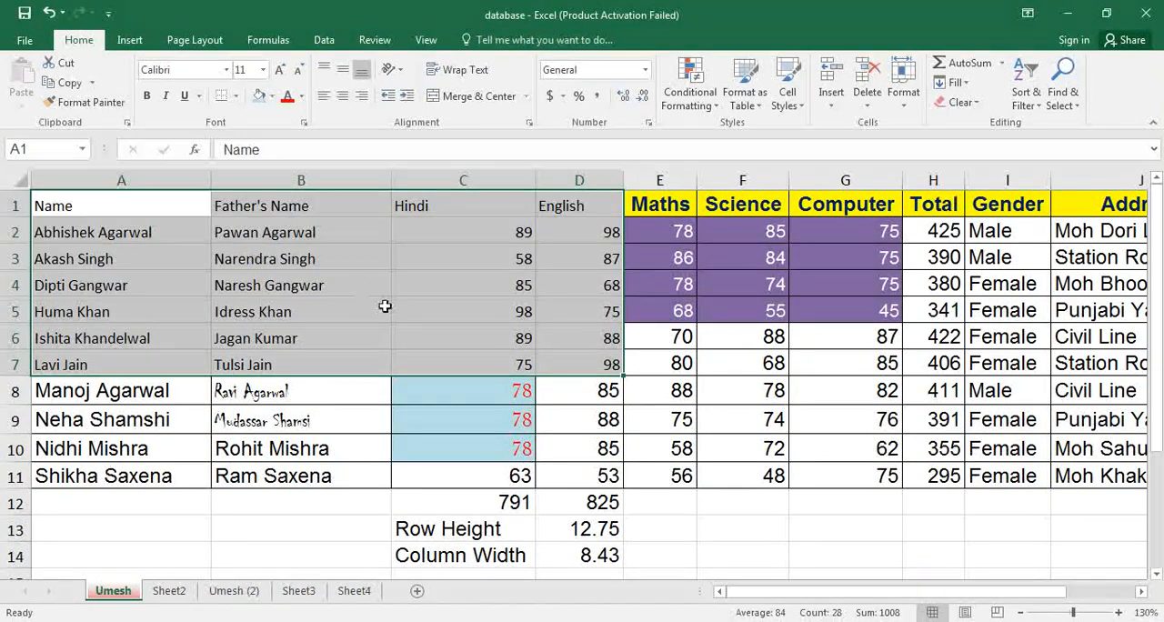
pyautogui.hotkey('ctrl', 'z')
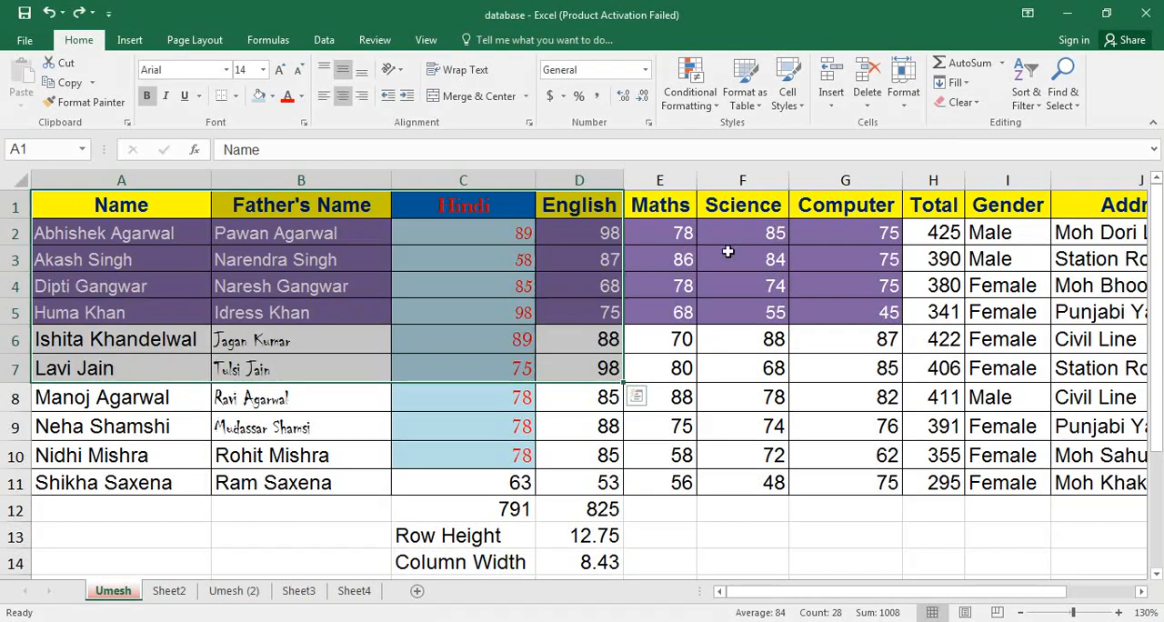
# Clear only the contents of the range A1:D7 and enter dads in B1, sdasd in B2, dasd in C3 and 4234 in C4.
pyautogui.click(977, 103)
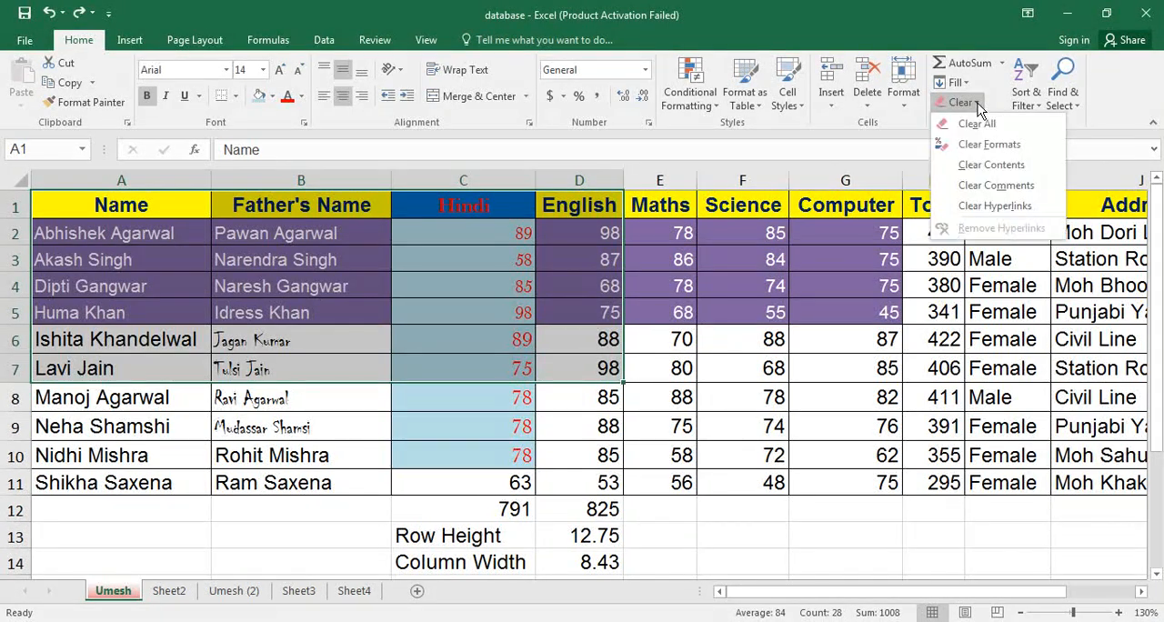
pyautogui.click(965, 168)
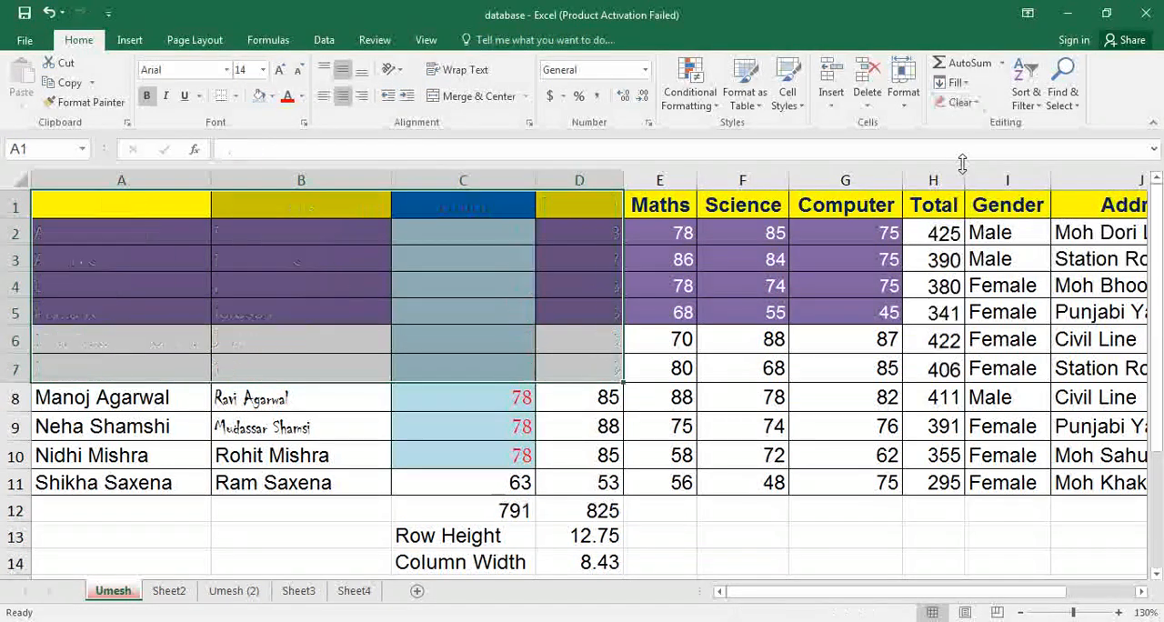
pyautogui.click(363, 209)
pyautogui.write('dads')
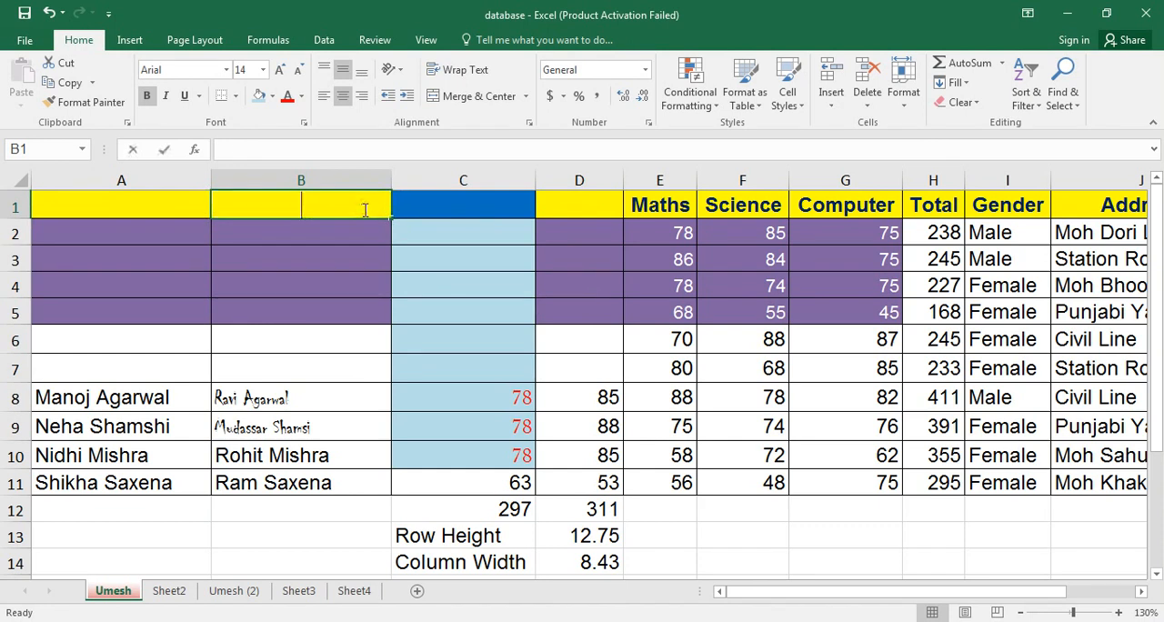
pyautogui.press('Return')
pyautogui.write('sdasd')
pyautogui.press('Return')
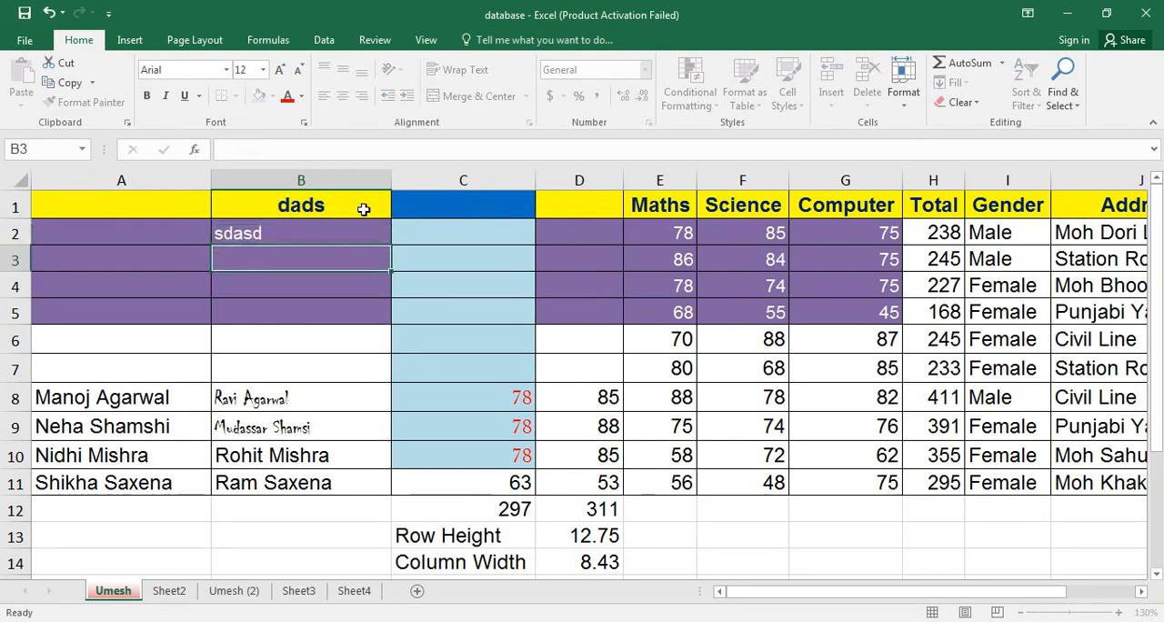
pyautogui.press('Right')
pyautogui.write('dasd')
pyautogui.press('Return')
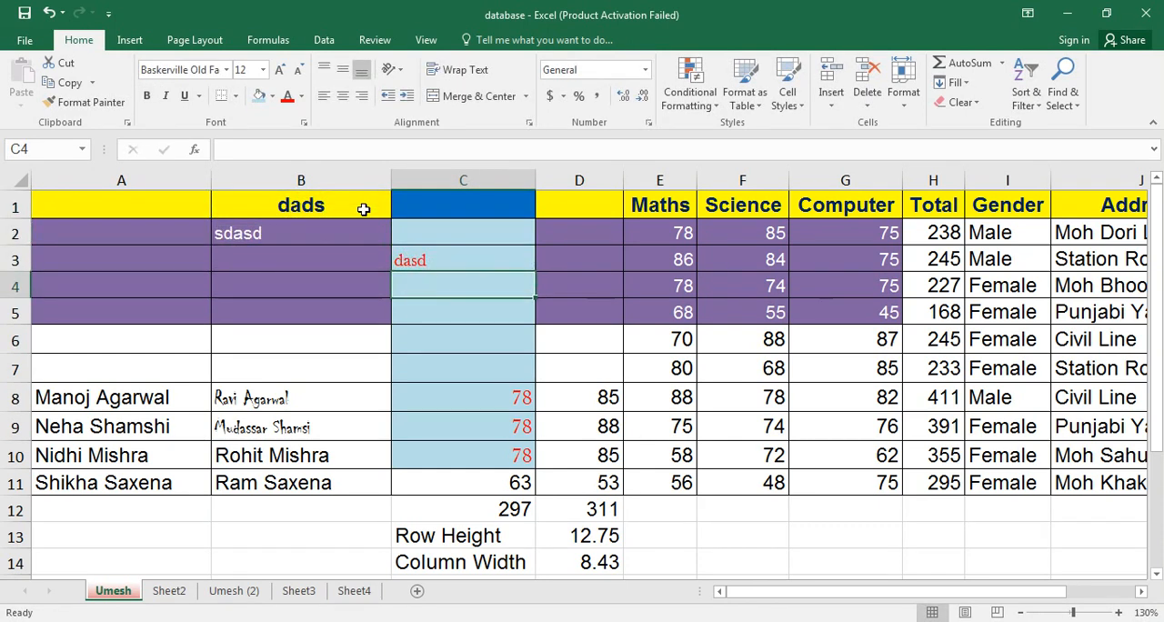
pyautogui.write('4234')
pyautogui.press('Return')
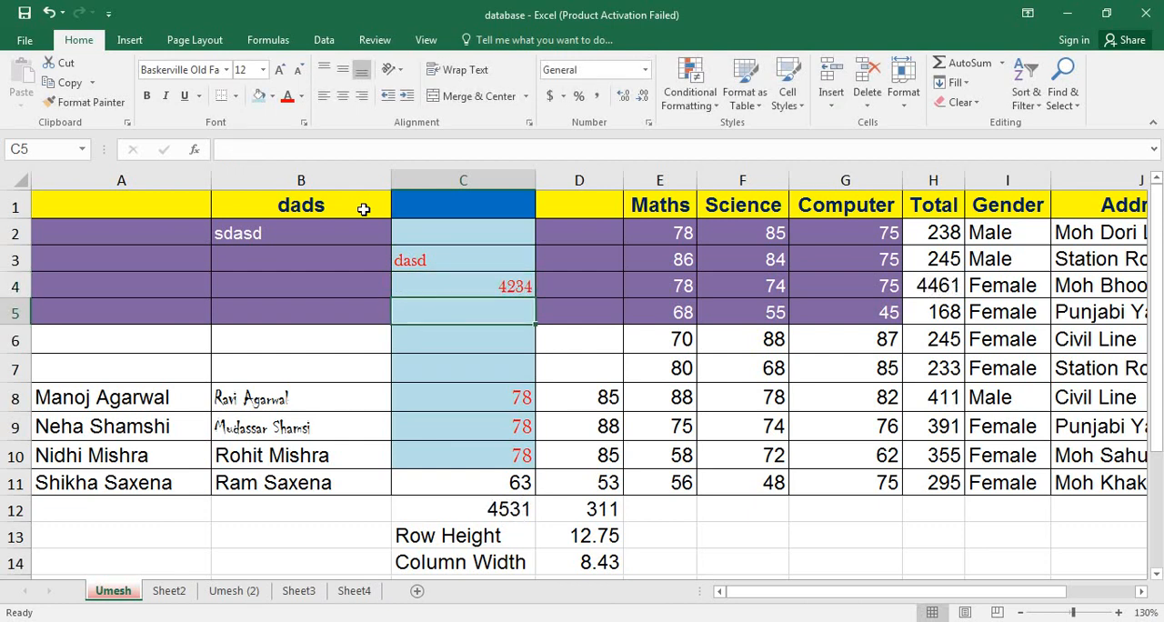
# Undo the sample entries in columns B and C and the content clearing of A1:D7.
pyautogui.hotkey('ctrl', 'z')
pyautogui.hotkey('ctrl', 'z')
pyautogui.hotkey('ctrl', 'z')
pyautogui.hotkey('ctrl', 'z')
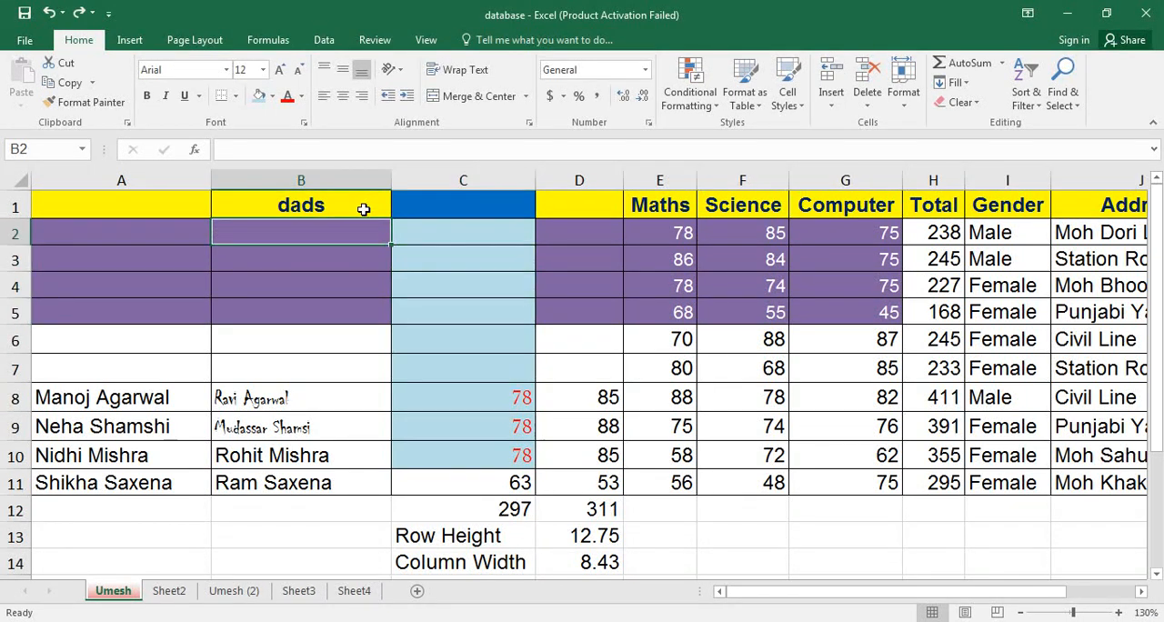
pyautogui.hotkey('ctrl', 'z')
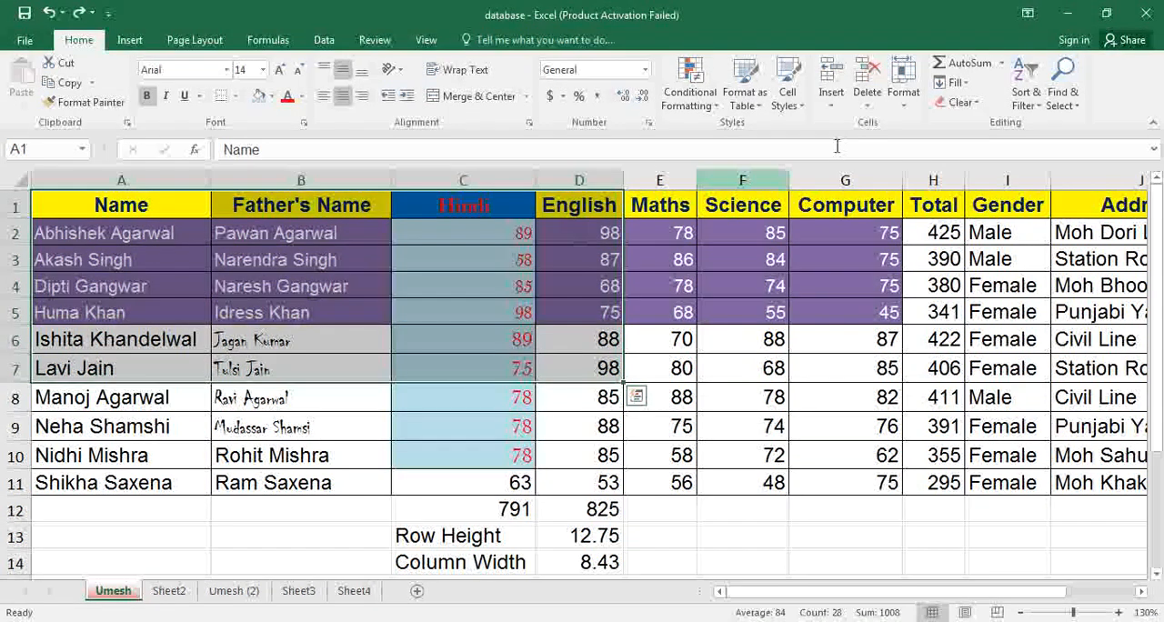
pyautogui.click(966, 103)
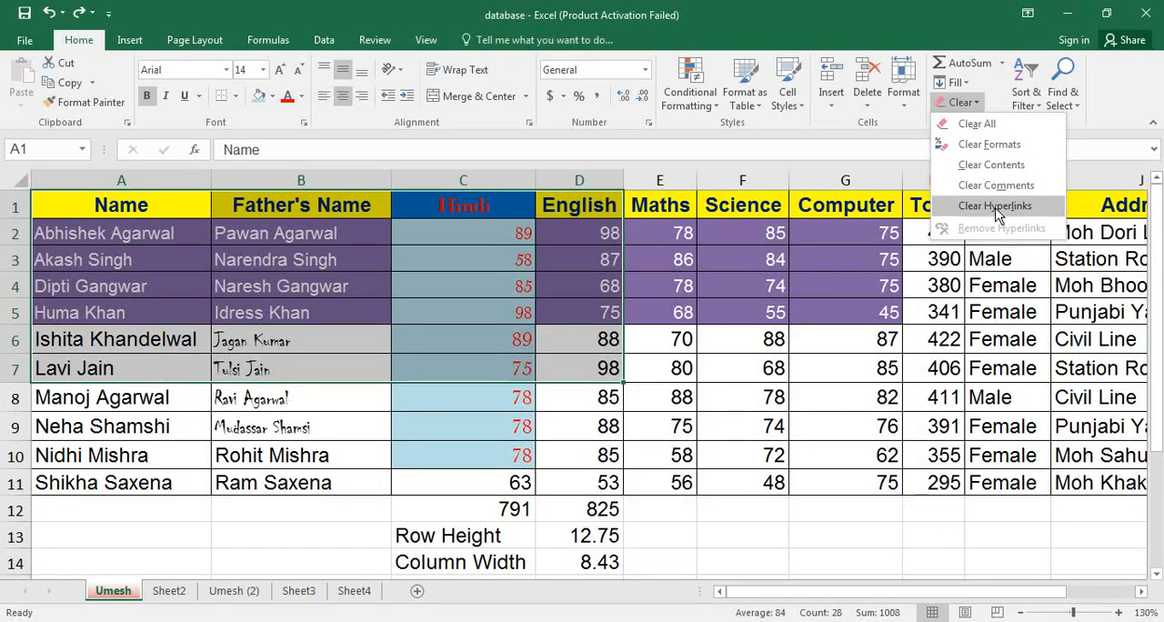
pyautogui.click(635, 395)
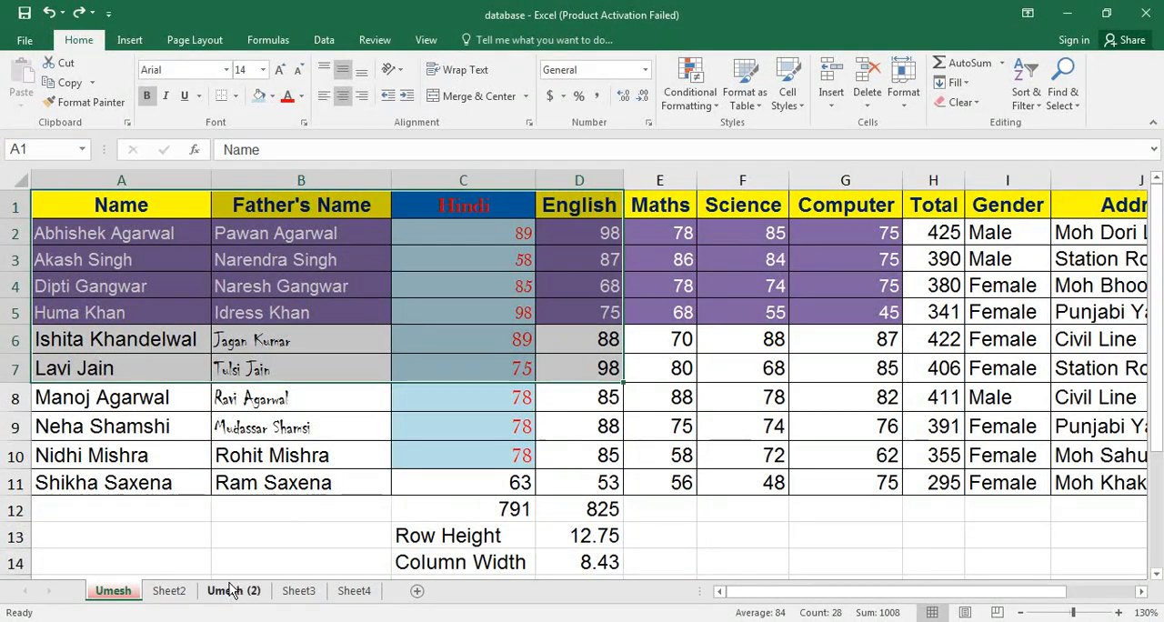
# On Sheet4, enter a sample e-mail address in cell C6 below the existing Full ID entries.
pyautogui.click(304, 592)
pyautogui.click(355, 592)
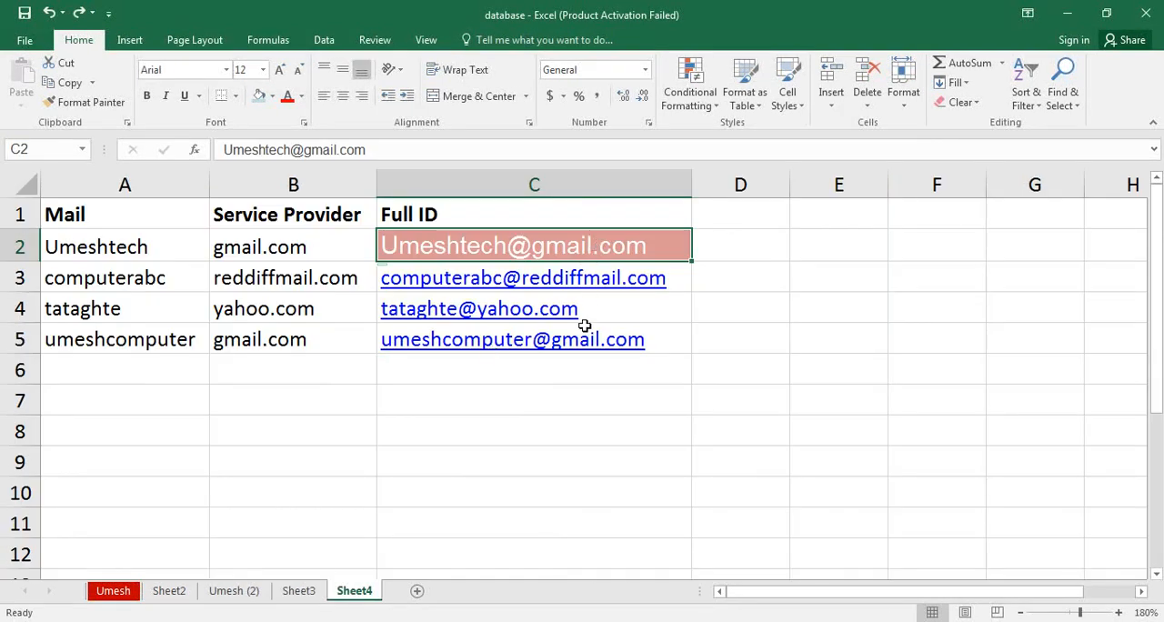
pyautogui.press('Down')
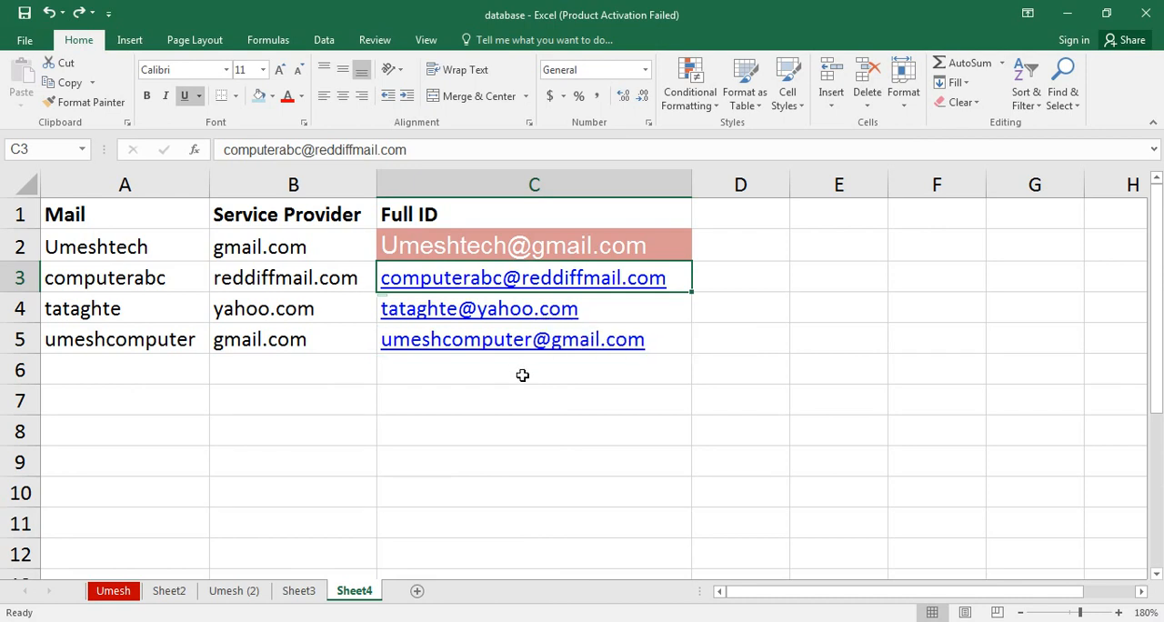
pyautogui.press('Down')
pyautogui.press('Down')
pyautogui.press('Down')
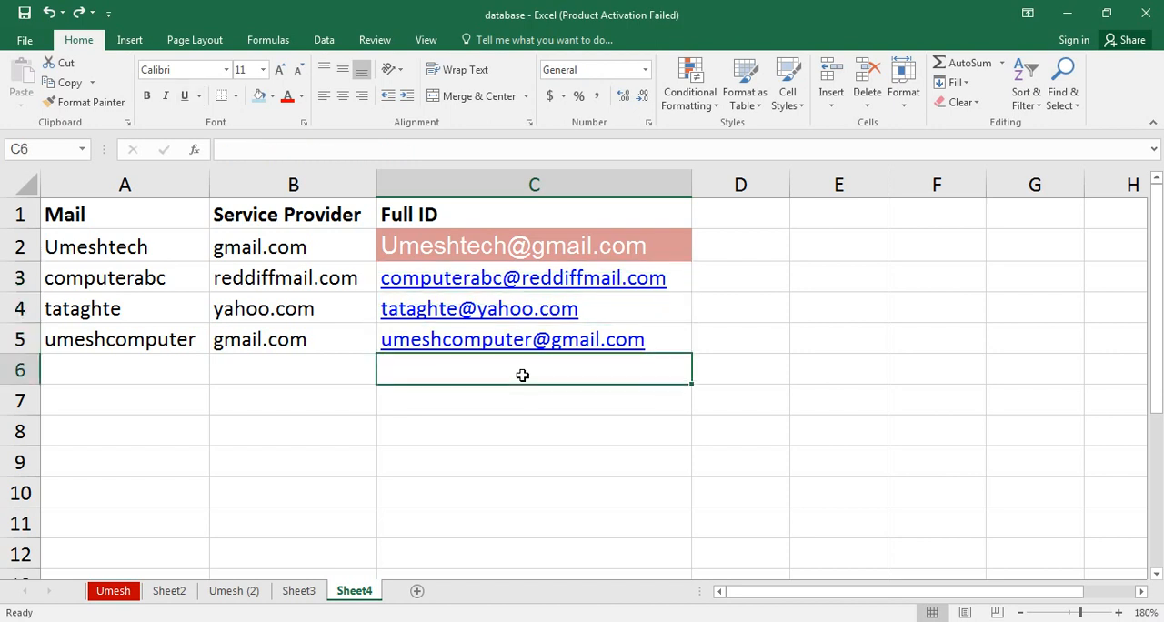
pyautogui.write('abc')
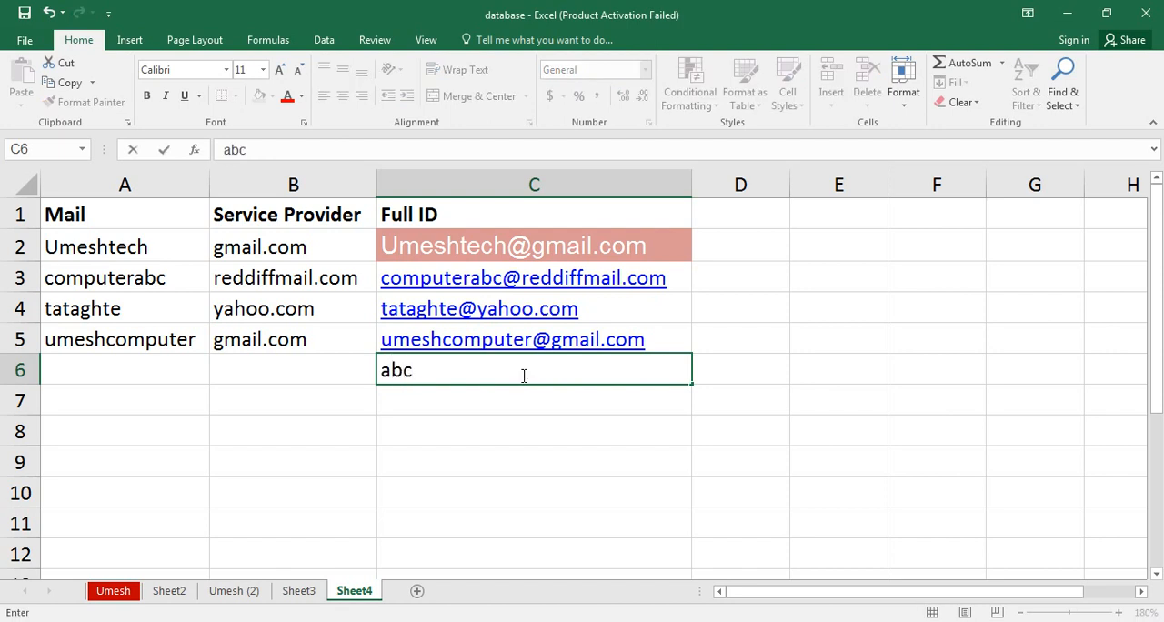
pyautogui.write('@gma')
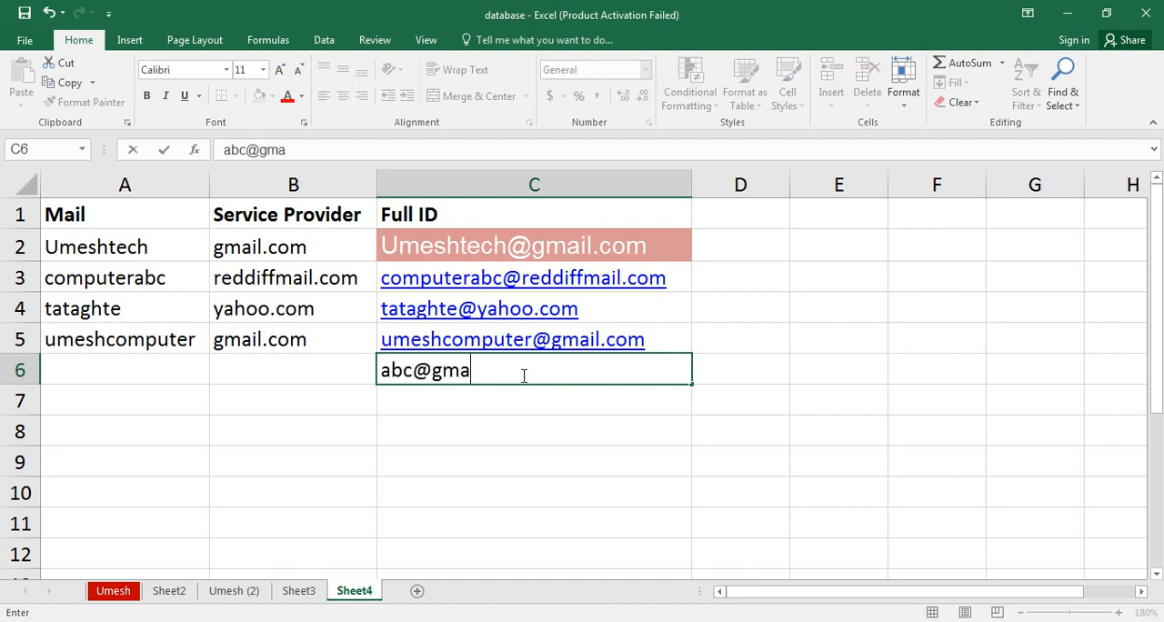
pyautogui.write('il.com')
pyautogui.press('Return')
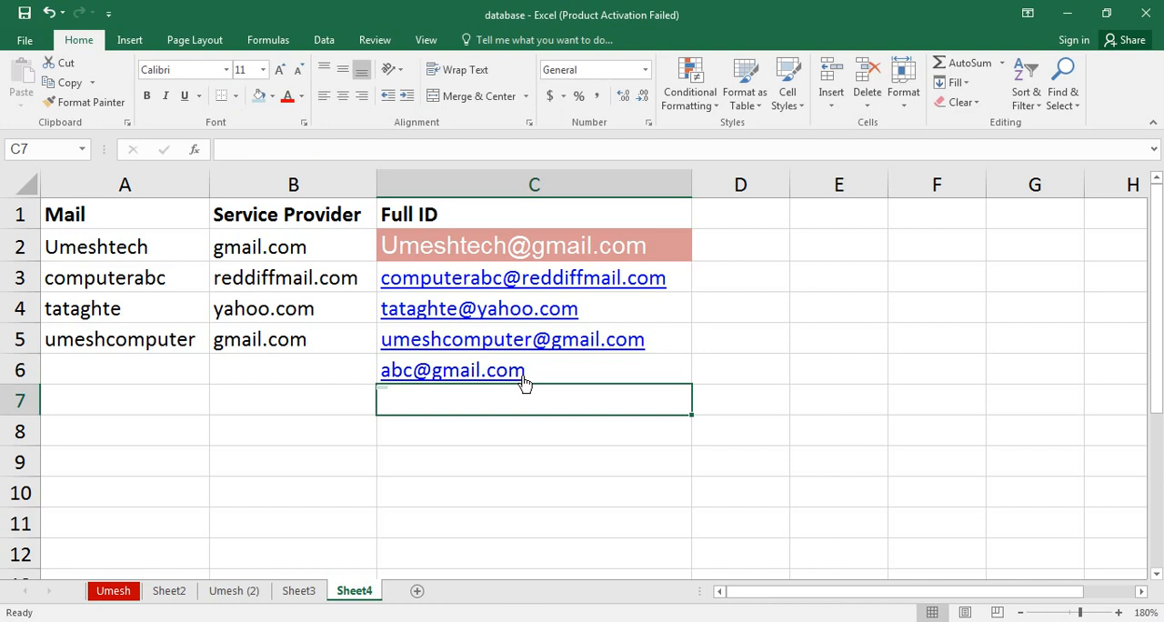
# Clear the hyperlinks from the Full ID range C2:C6 using the Clear Hyperlinks only option.
pyautogui.press('Up')
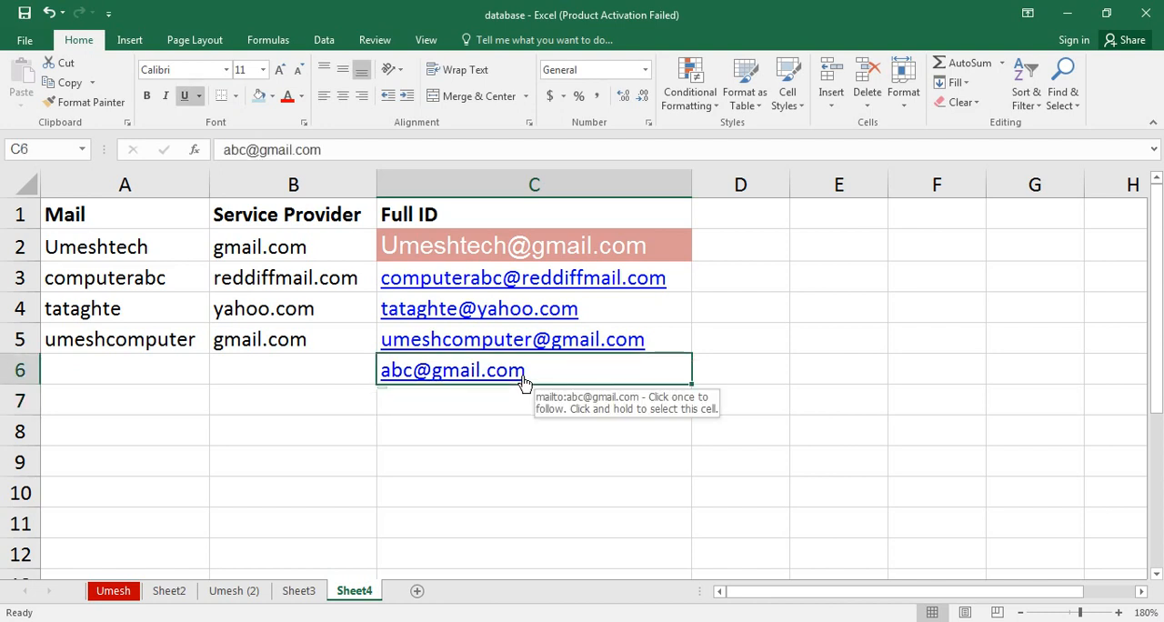
pyautogui.hotkey('shift', 'Up')
pyautogui.hotkey('shift', 'Up')
pyautogui.hotkey('shift', 'Up')
pyautogui.hotkey('shift', 'Up')
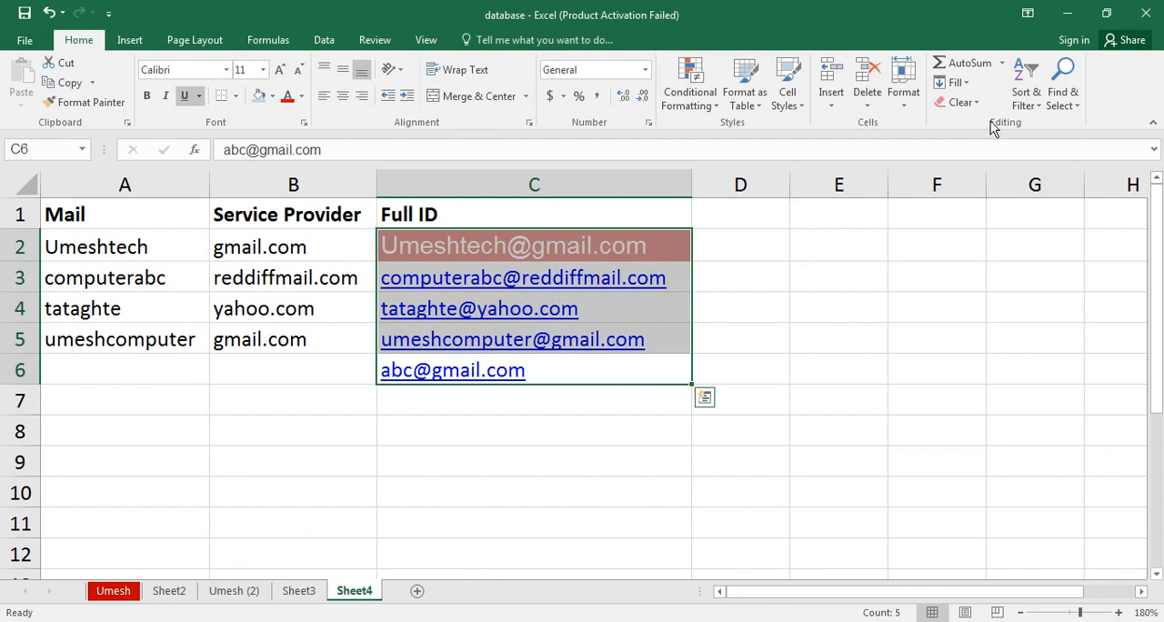
pyautogui.click(964, 102)
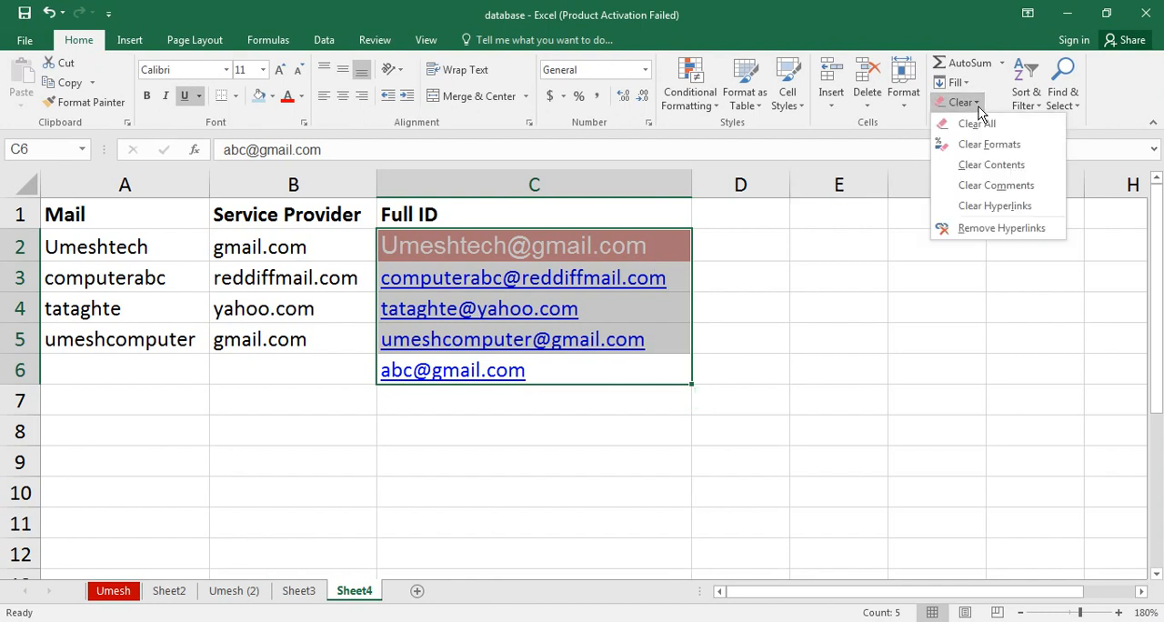
pyautogui.click(964, 208)
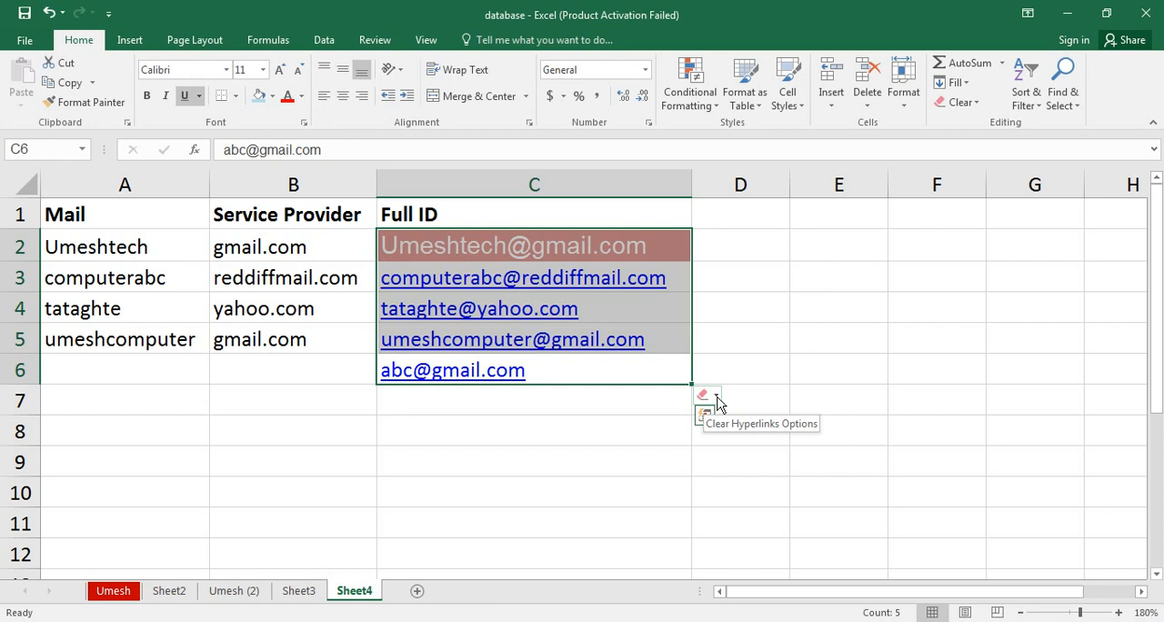
pyautogui.click(715, 399)
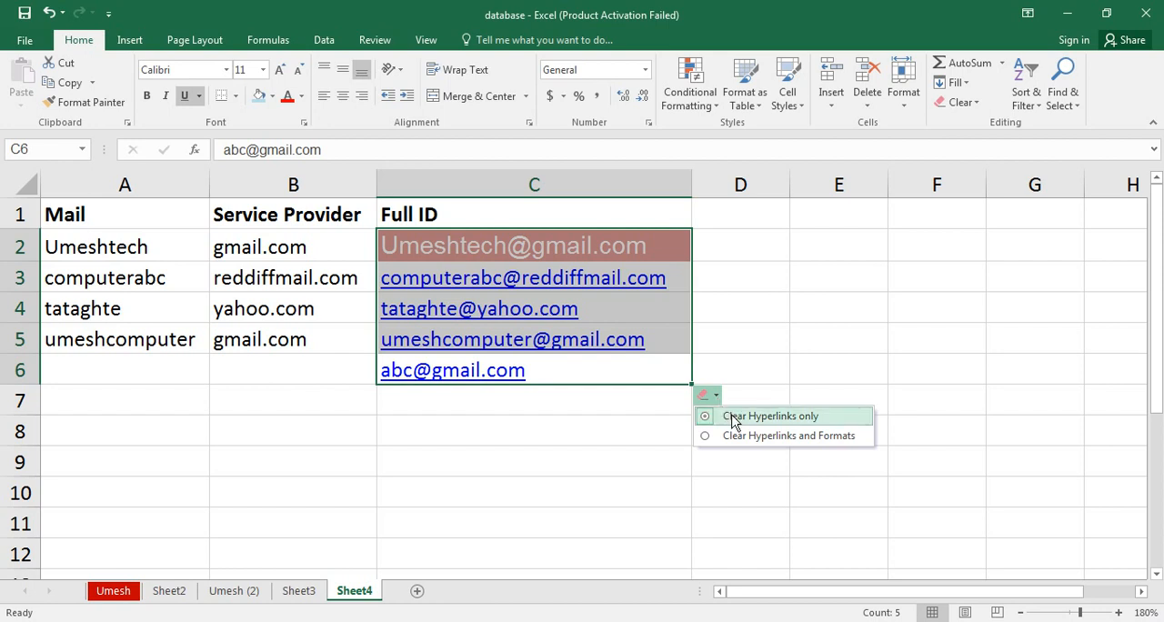
pyautogui.click(729, 414)
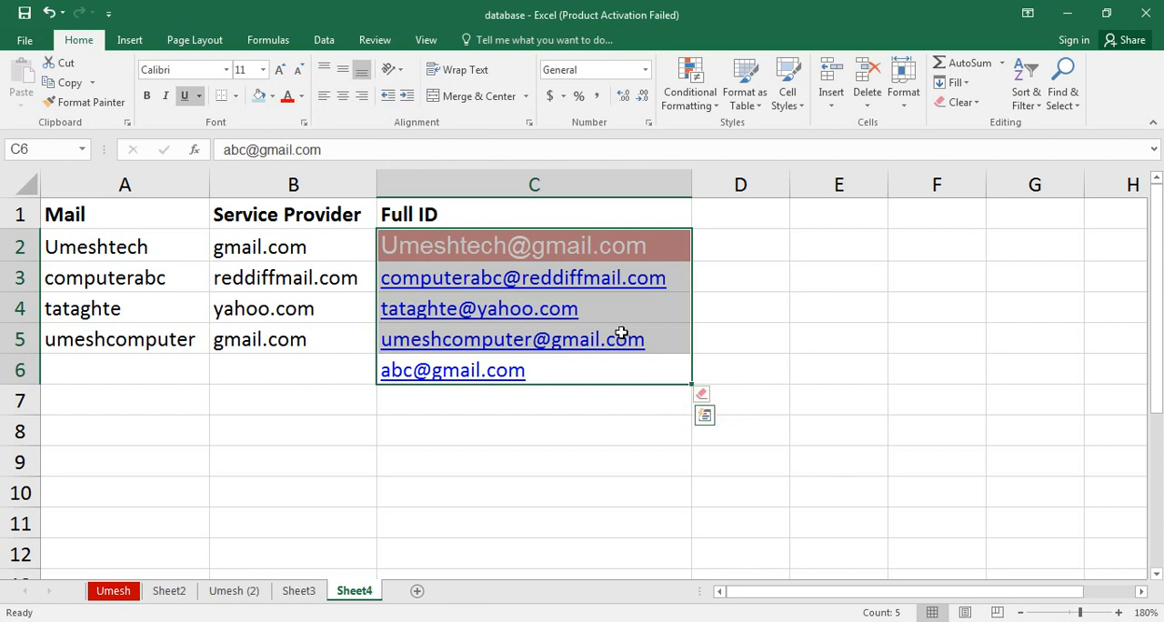
pyautogui.click(615, 389)
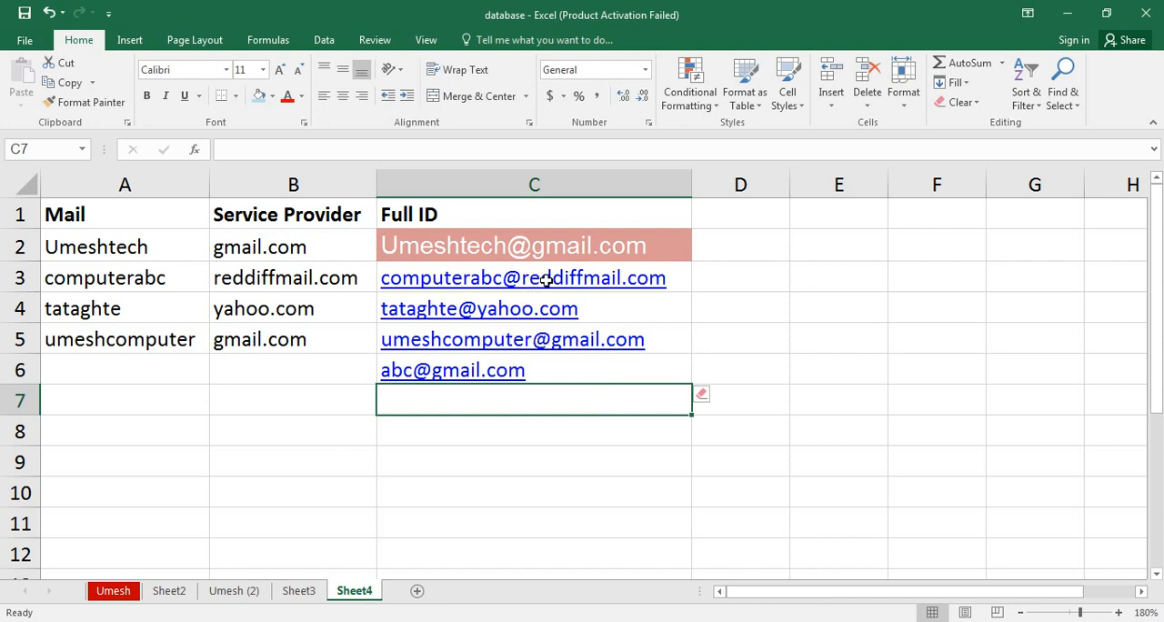
# Apply Clear Hyperlinks and Formats to the Full ID range C2:C6.
pyautogui.click(601, 364)
pyautogui.hotkey('shift', 'Up')
pyautogui.hotkey('shift', 'Up')
pyautogui.hotkey('shift', 'Up')
pyautogui.hotkey('shift', 'Up')
pyautogui.hotkey('shift', 'Up')
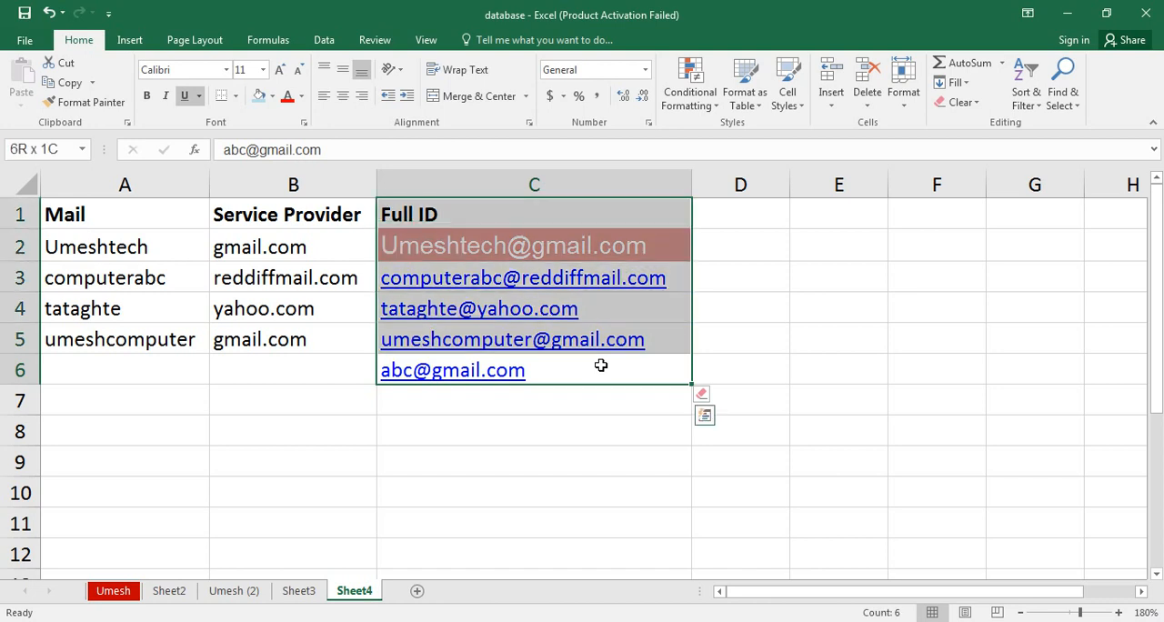
pyautogui.hotkey('shift', 'Down')
pyautogui.click(708, 395)
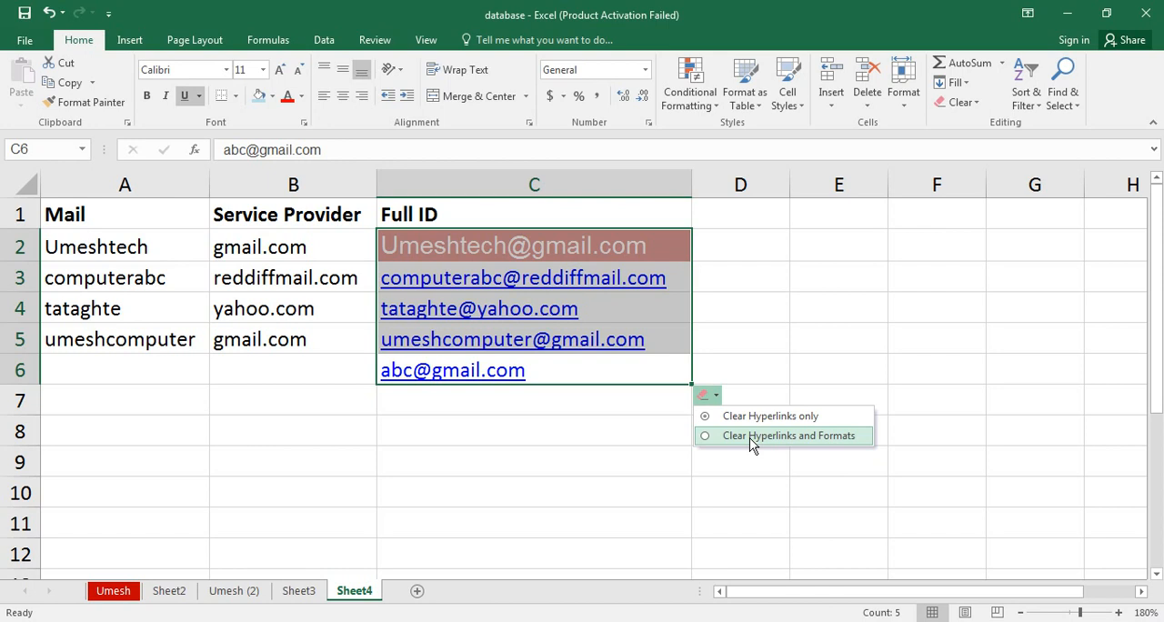
pyautogui.click(751, 440)
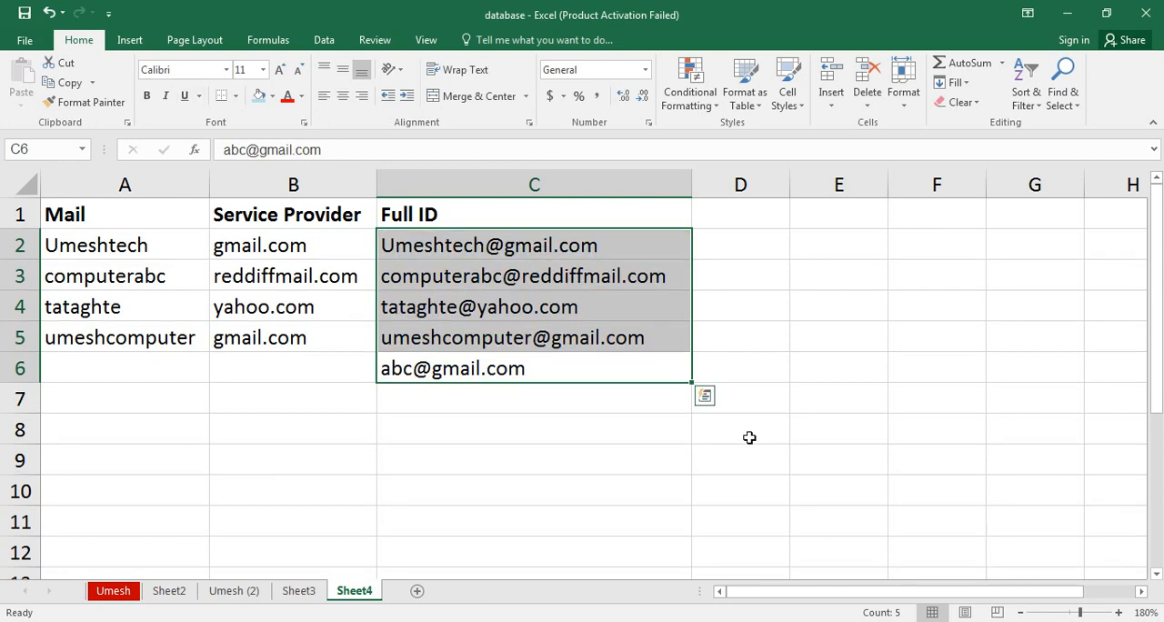
pyautogui.click(562, 393)
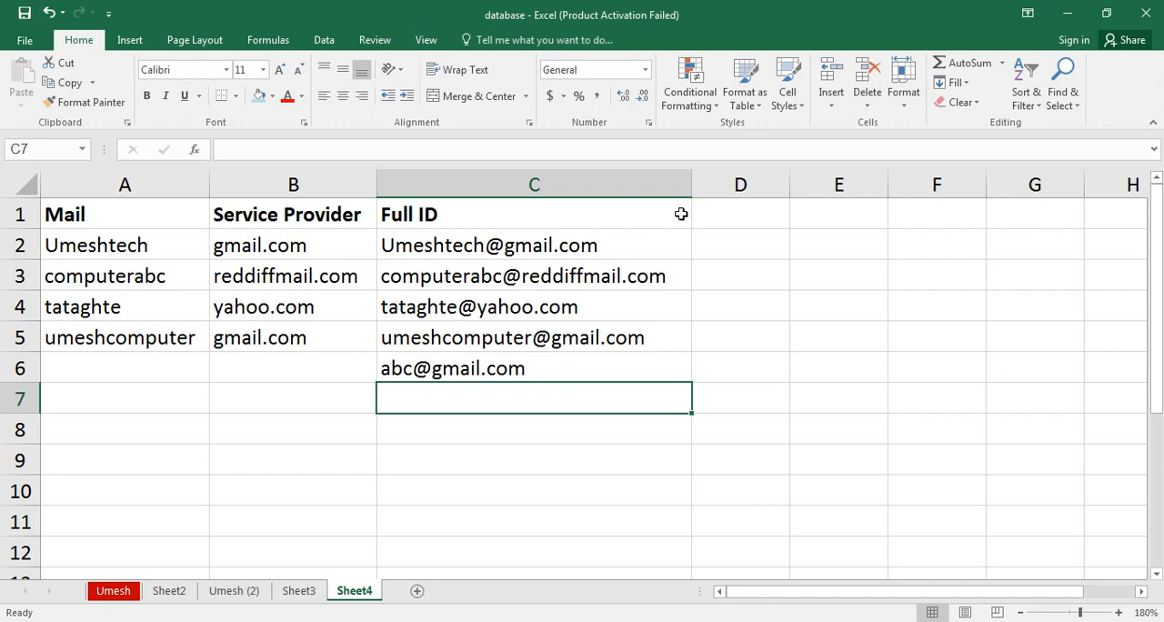
# Return to the marks table on the Umesh sheet.
pyautogui.click(977, 103)
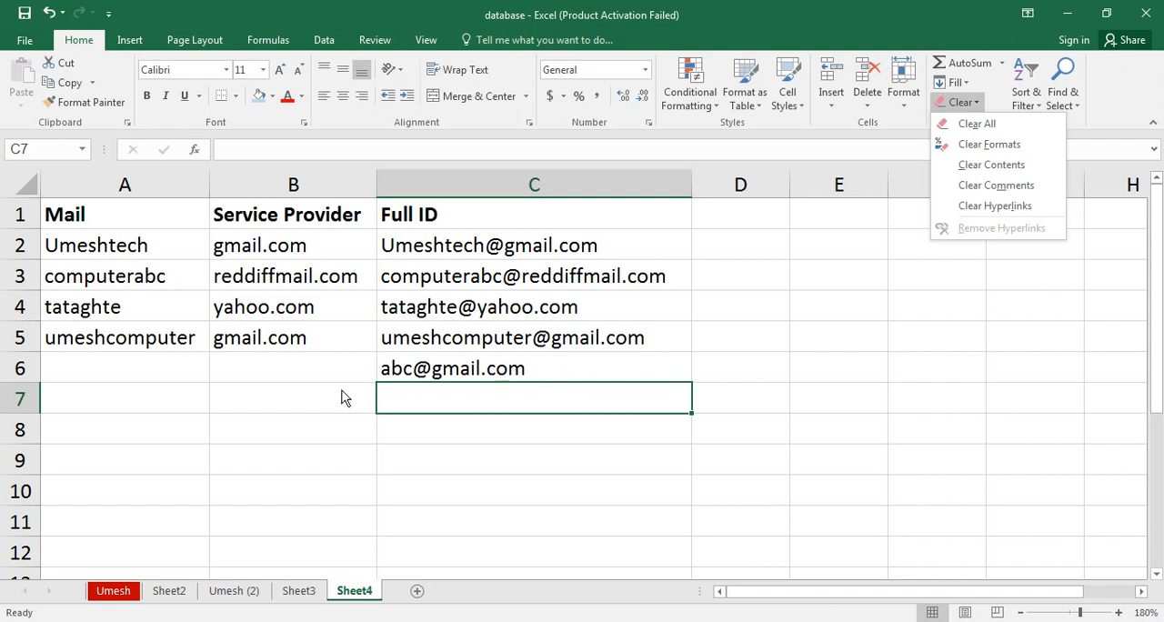
pyautogui.click(132, 592)
pyautogui.click(132, 592)
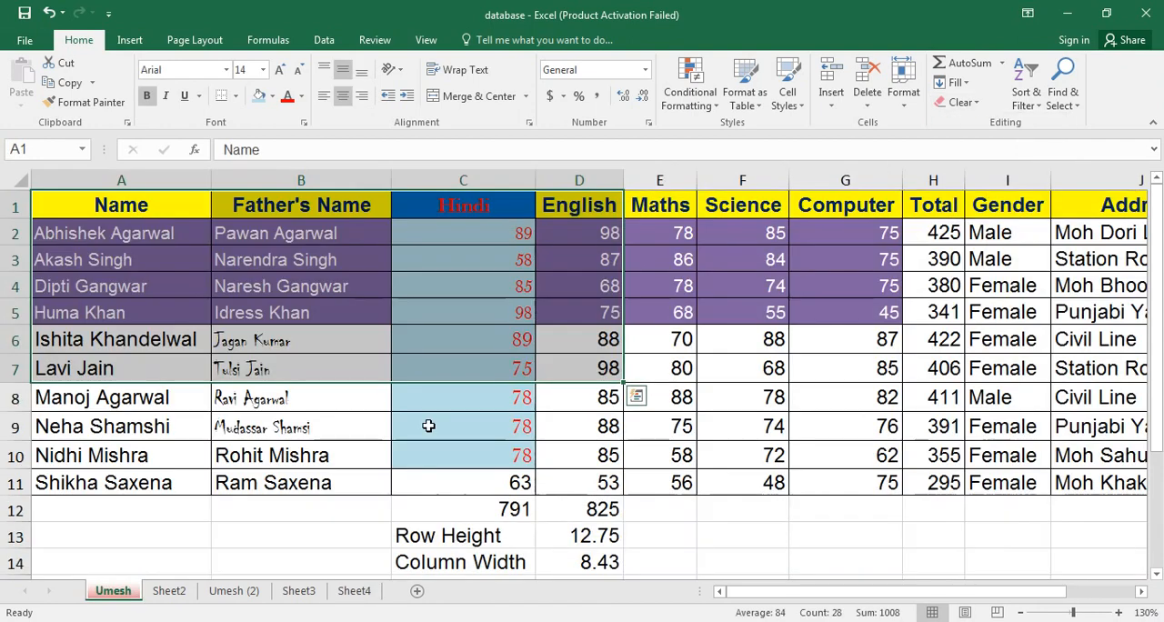
pyautogui.click(424, 426)
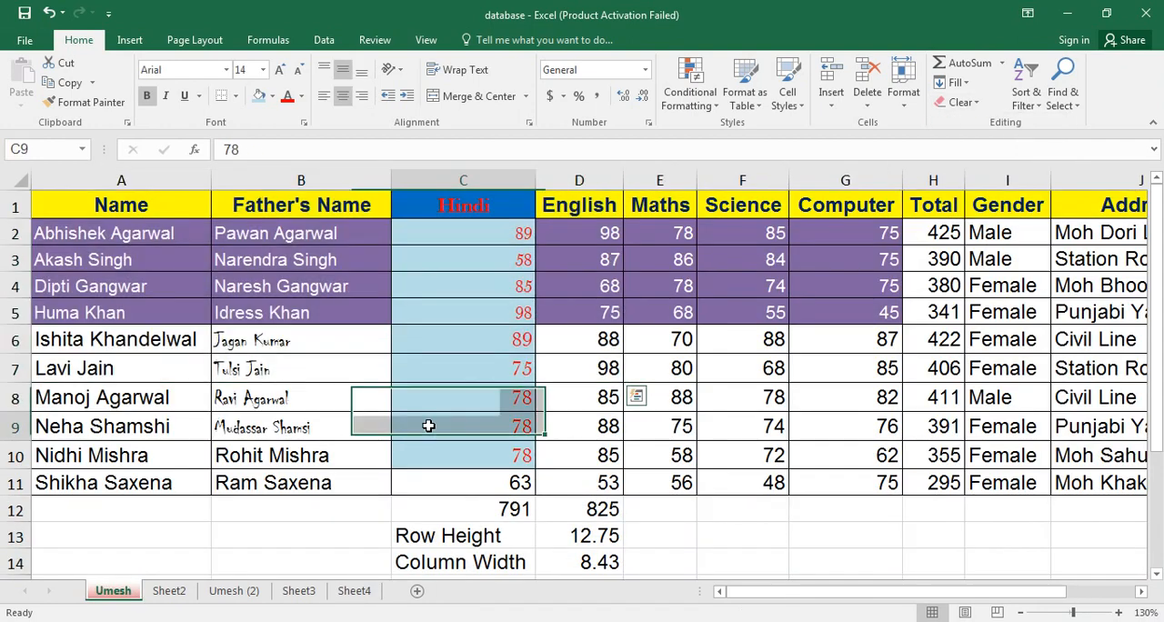
pyautogui.click(1039, 103)
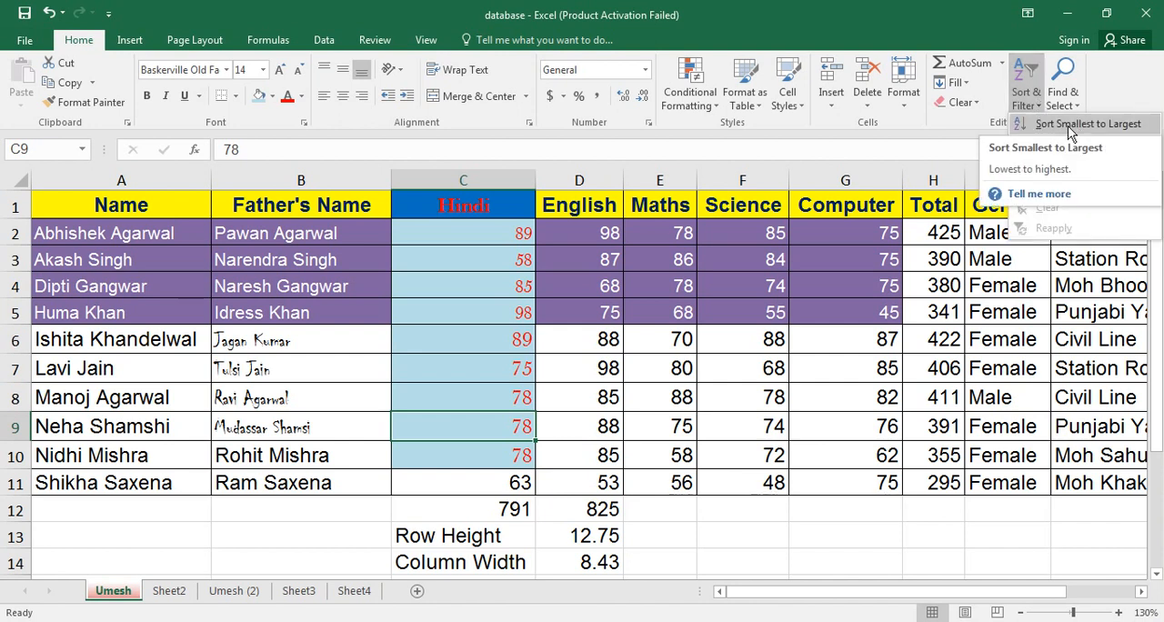
pyautogui.click(548, 278)
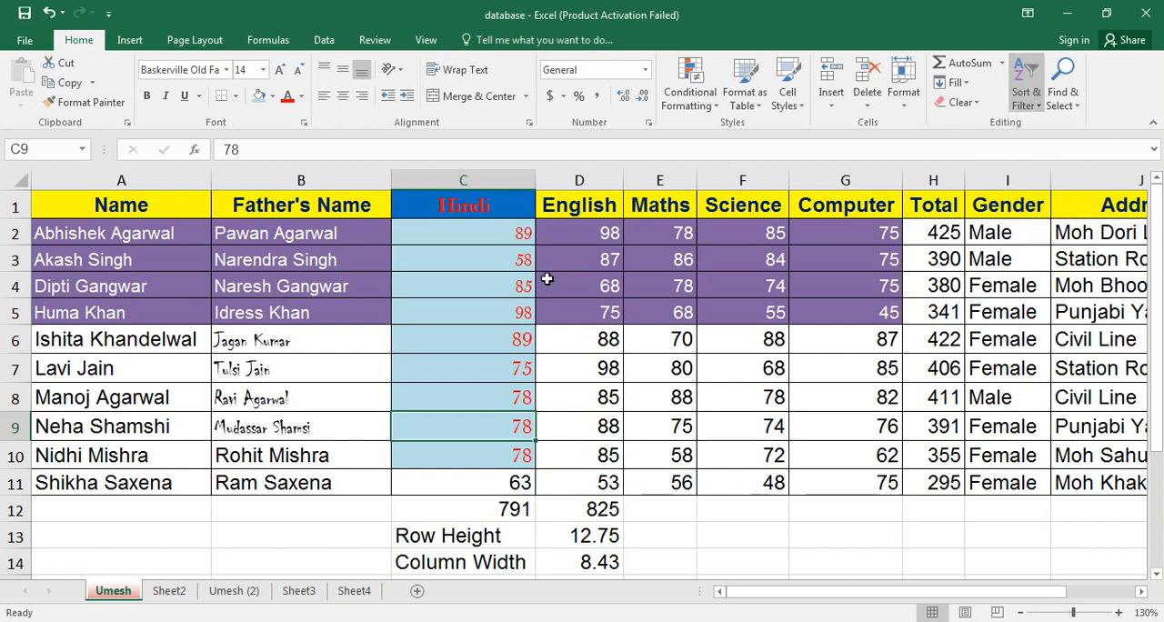
# Sort the marks table by the Total column in ascending order.
pyautogui.click(946, 209)
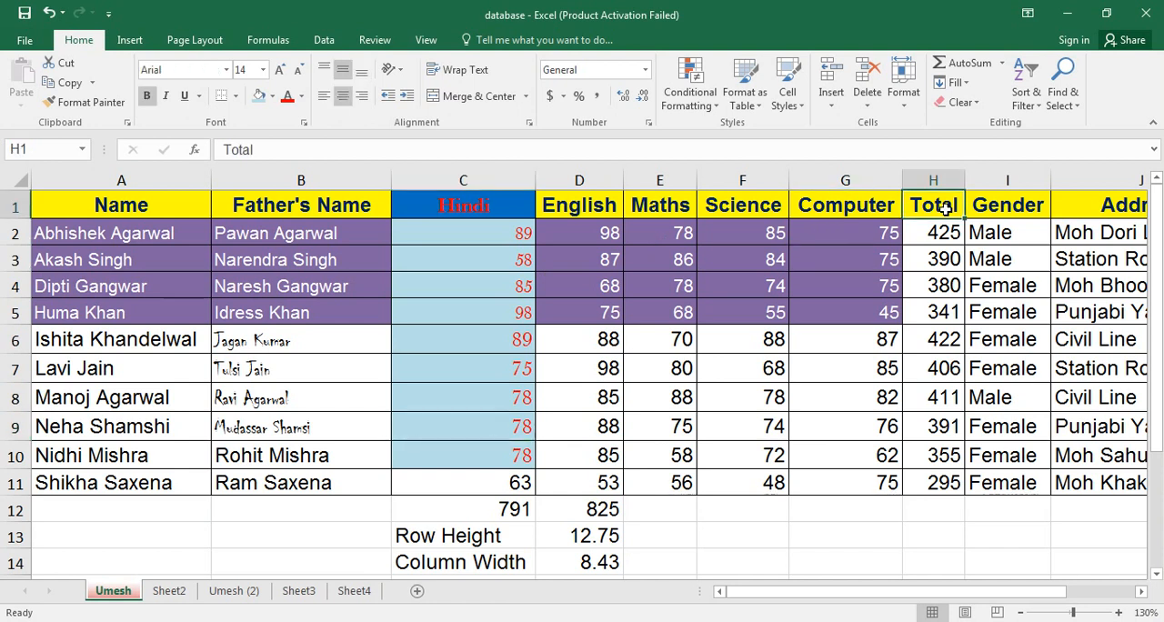
pyautogui.click(1034, 106)
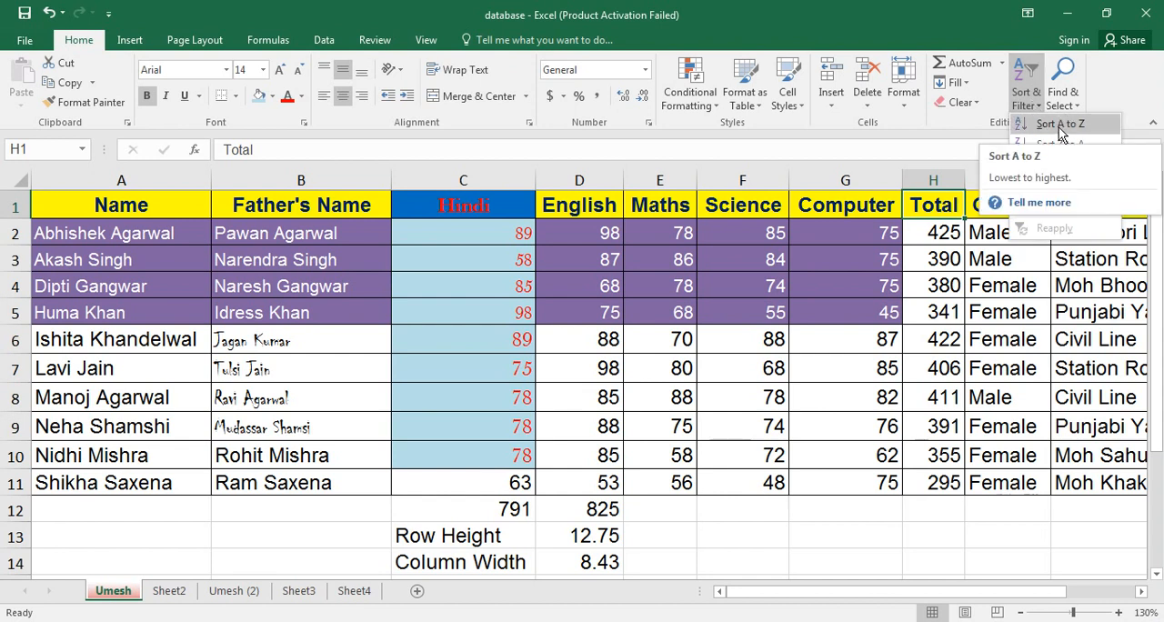
pyautogui.click(1060, 128)
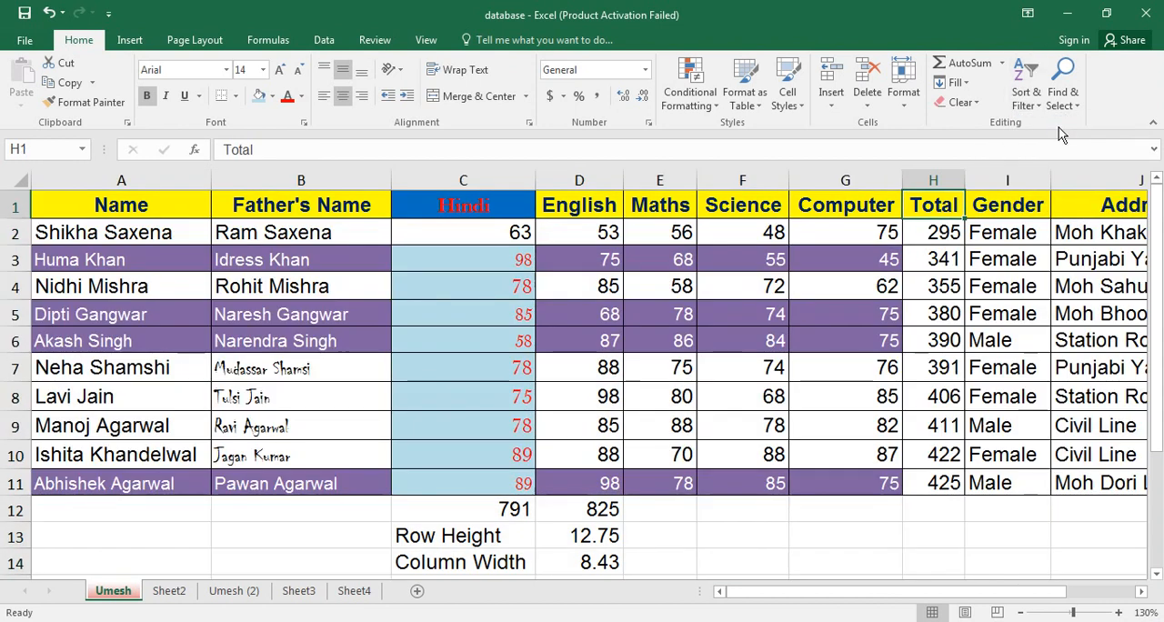
# Sort the marks table by the Name column from Z to A.
pyautogui.click(929, 235)
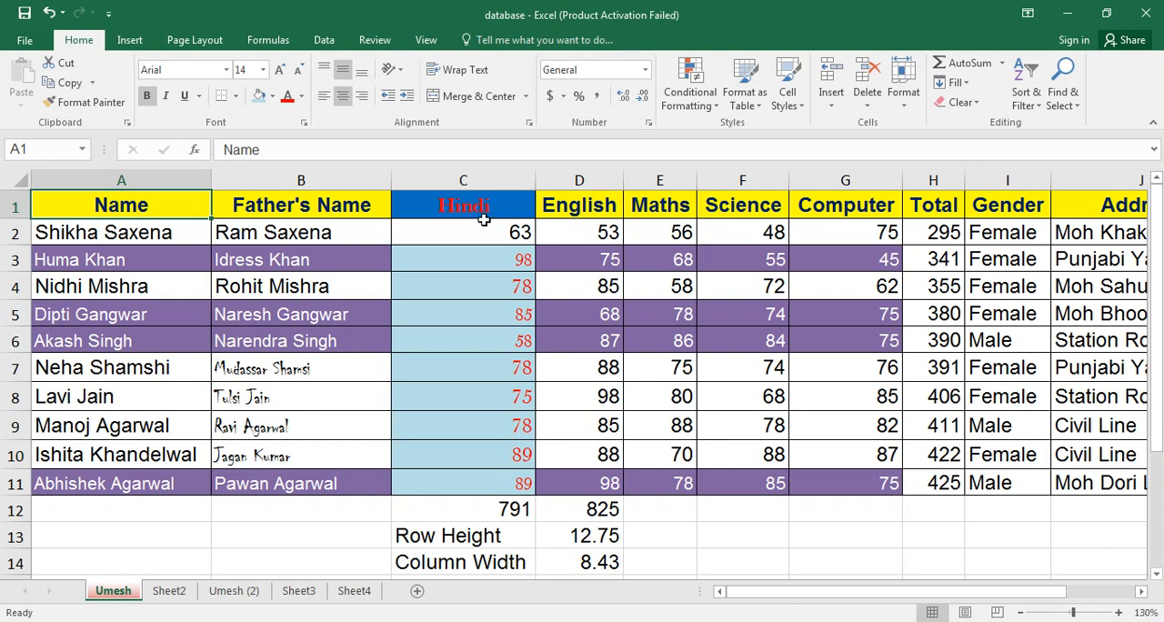
pyautogui.click(1026, 100)
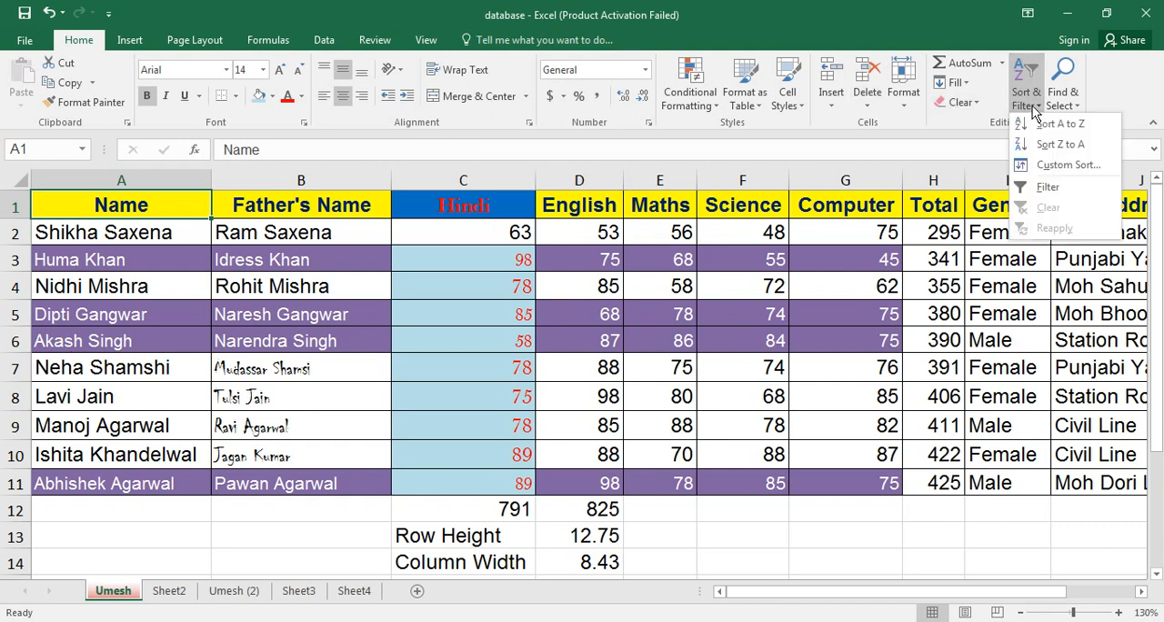
pyautogui.click(1060, 145)
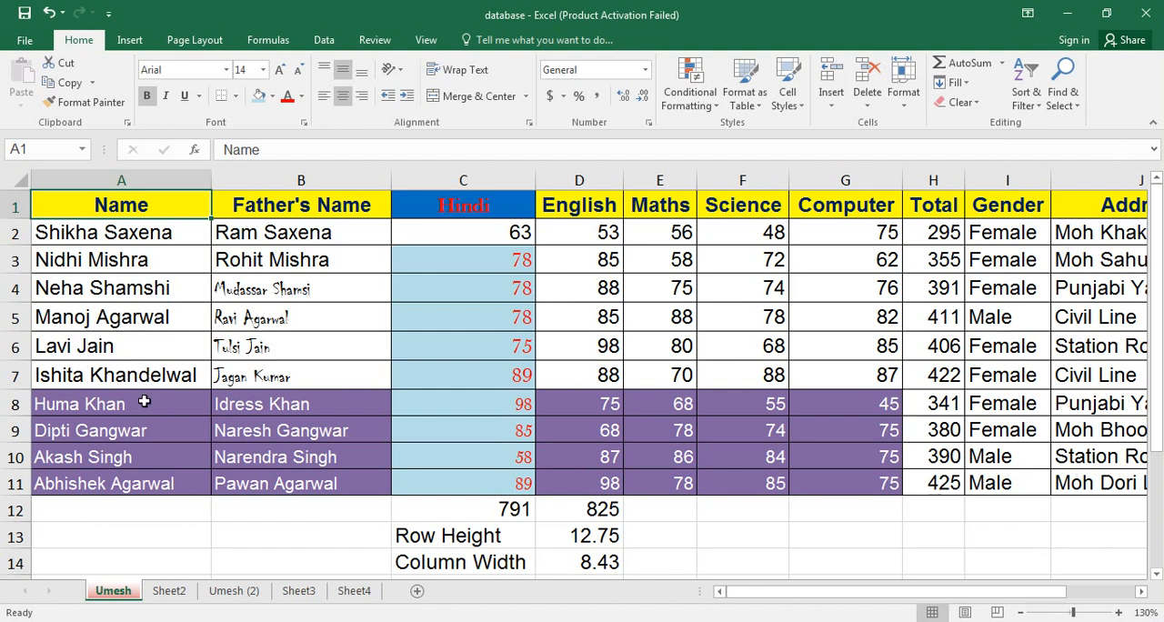
pyautogui.click(145, 474)
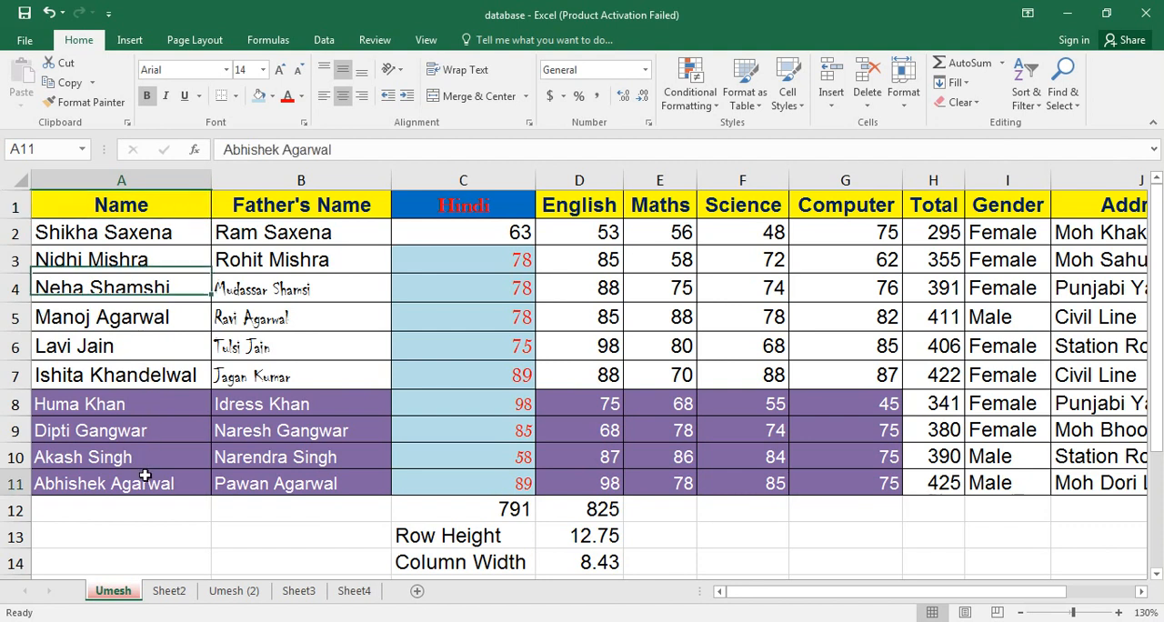
# Turn on filtering for the marks table and delete the contents of C12:D14 below it.
pyautogui.click(421, 290)
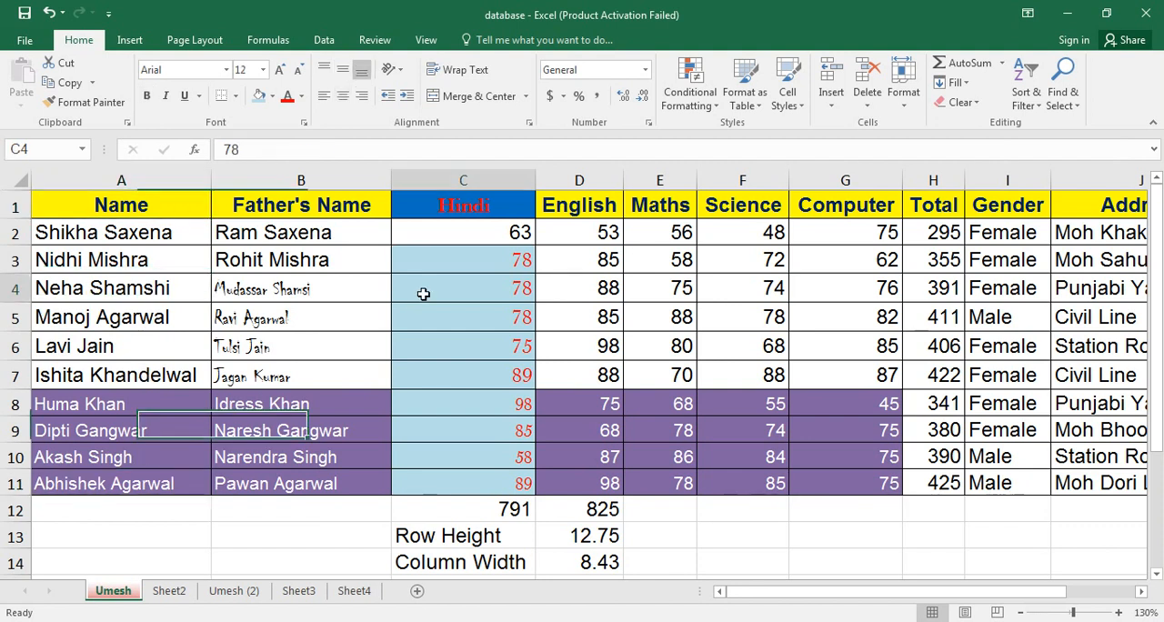
pyautogui.click(1028, 109)
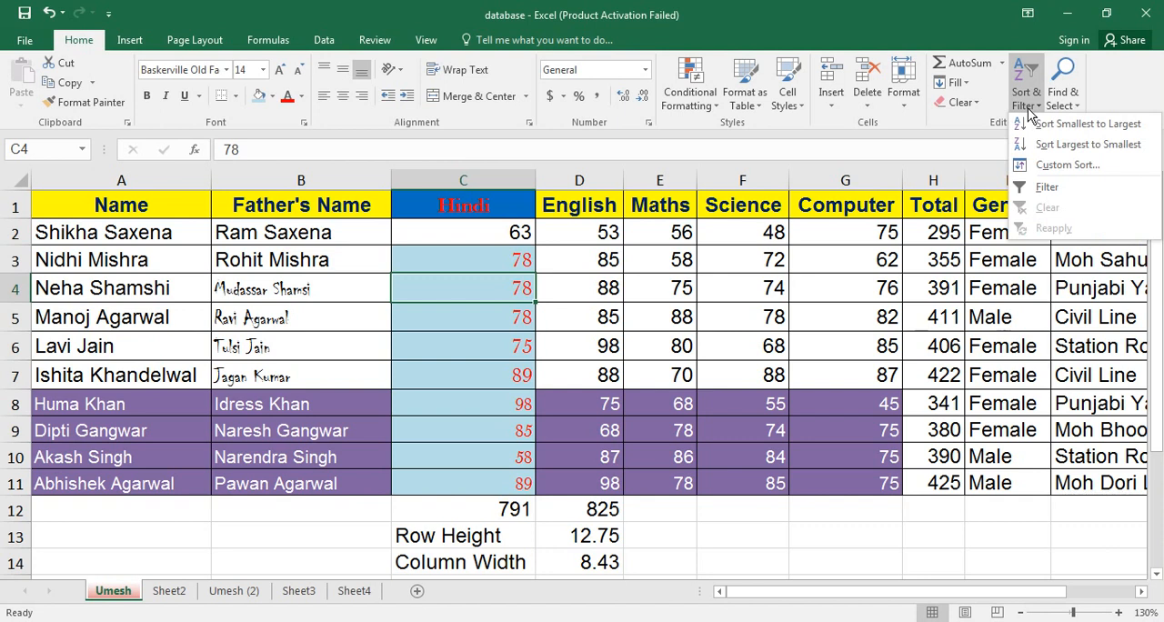
pyautogui.click(1044, 187)
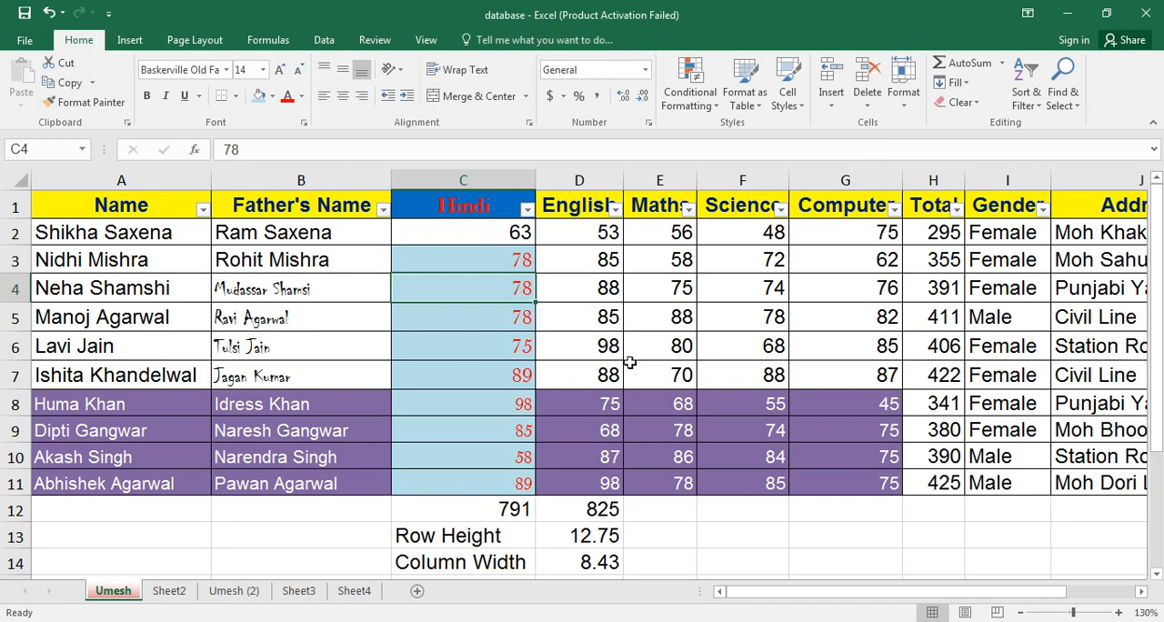
pyautogui.moveTo(464, 509); pyautogui.dragTo(600, 569)
pyautogui.press('Delete')
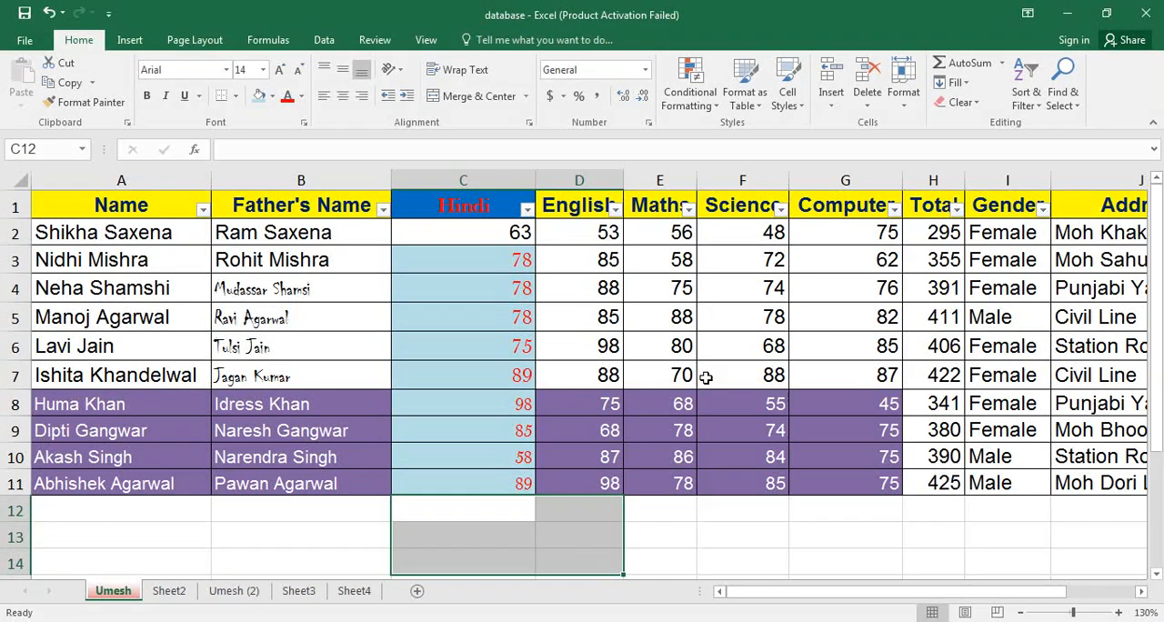
# Filter the Total column to show only 390, and clear that filter again.
pyautogui.click(956, 209)
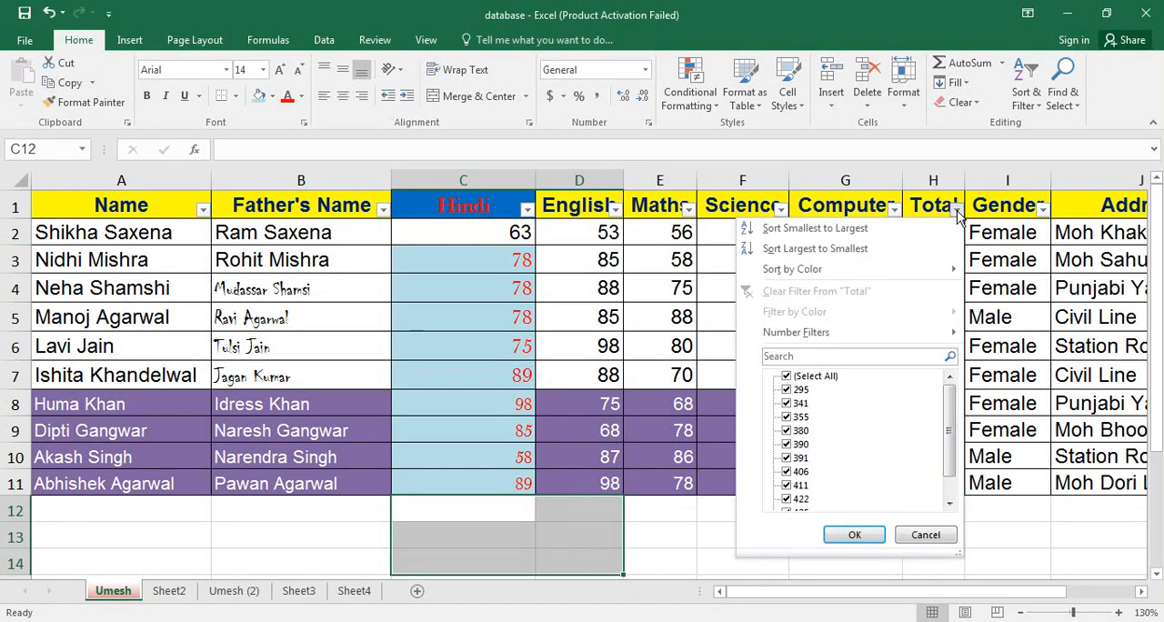
pyautogui.click(827, 361)
pyautogui.write('390')
pyautogui.press('Return')
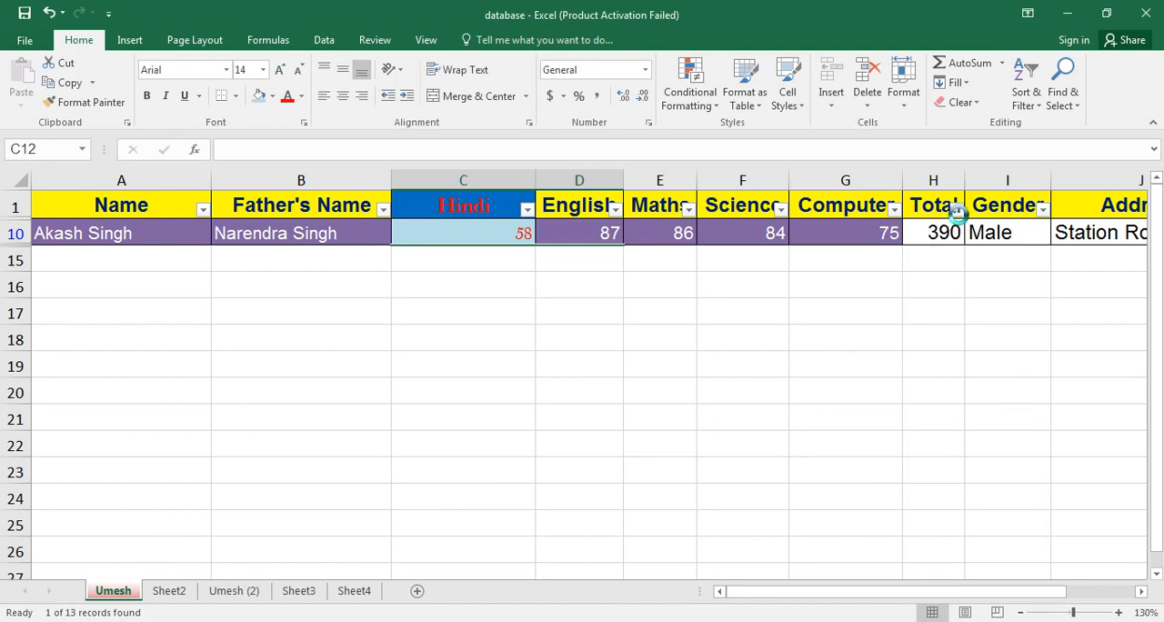
pyautogui.click(957, 210)
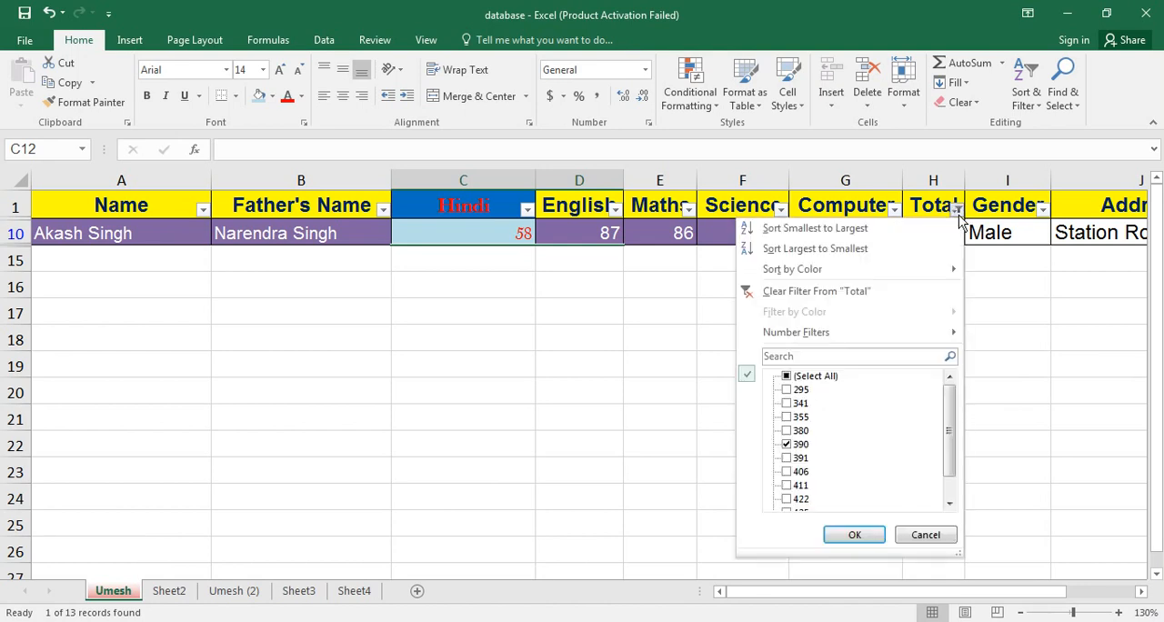
pyautogui.click(828, 292)
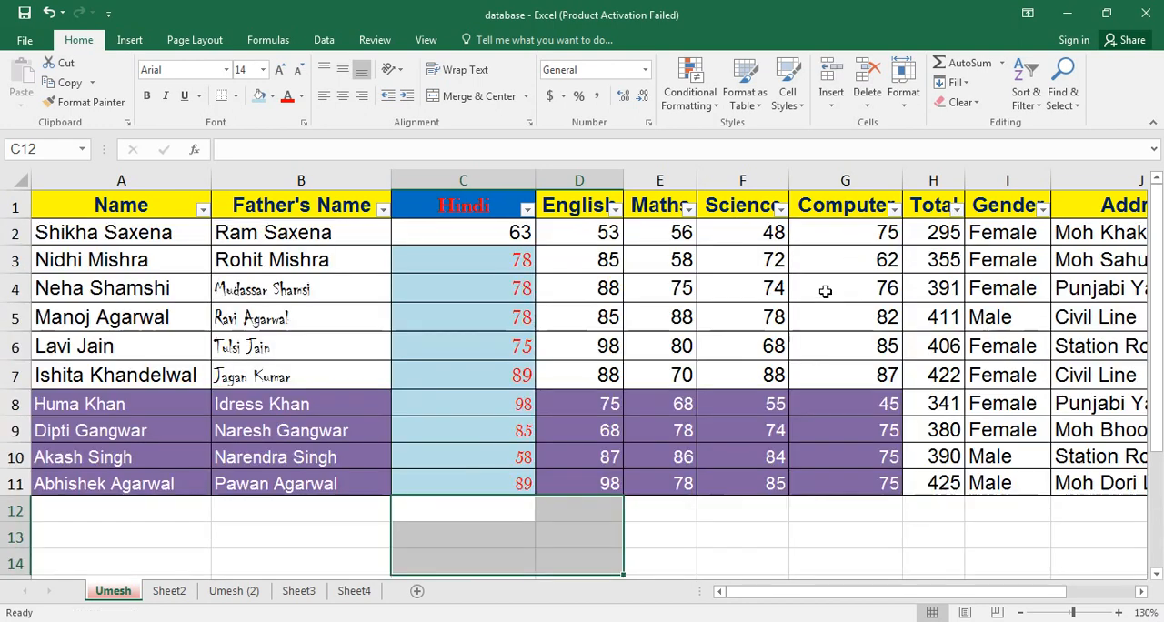
# Filter the English column to show only marks of 88, and clear that filter again.
pyautogui.click(837, 210)
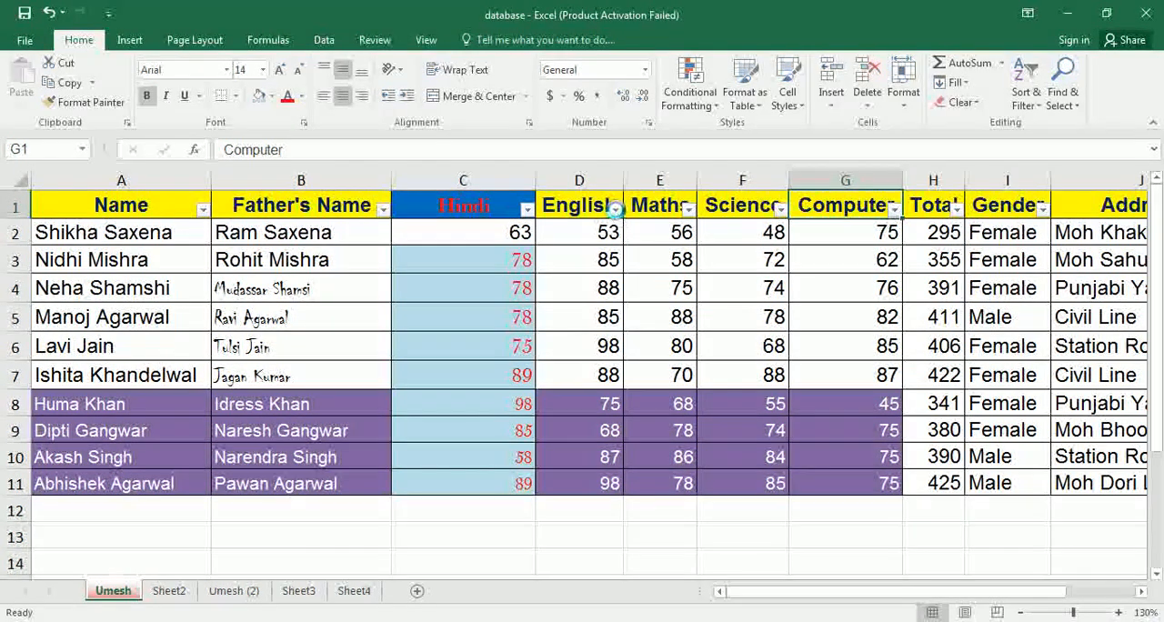
pyautogui.click(615, 209)
pyautogui.click(557, 357)
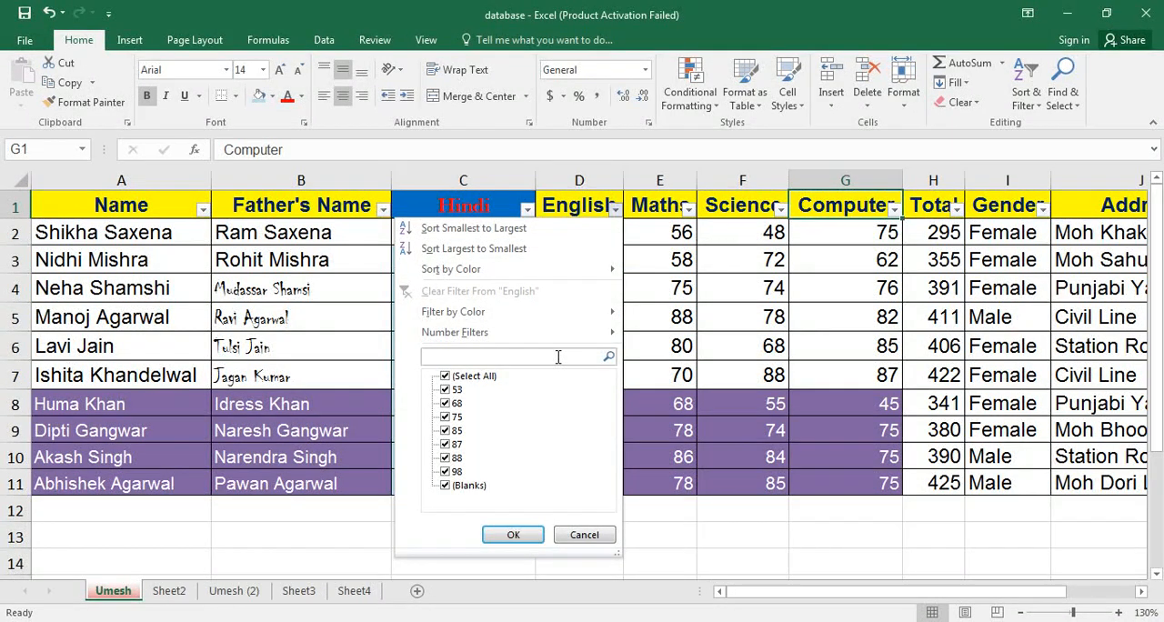
pyautogui.write('88')
pyautogui.press('Return')
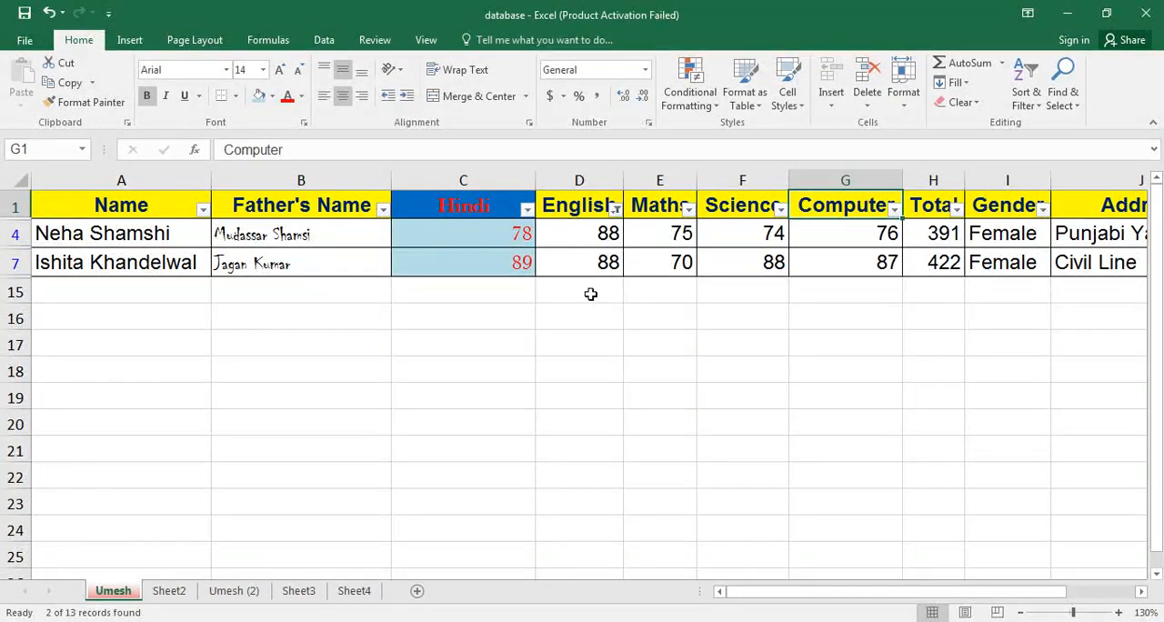
pyautogui.click(616, 209)
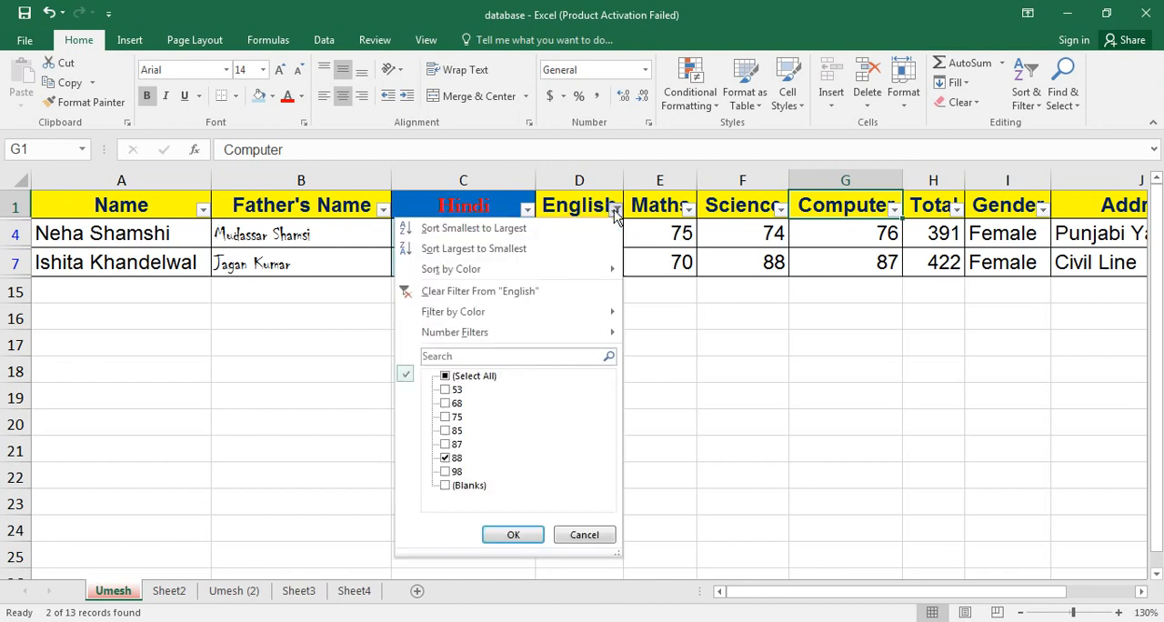
pyautogui.click(507, 292)
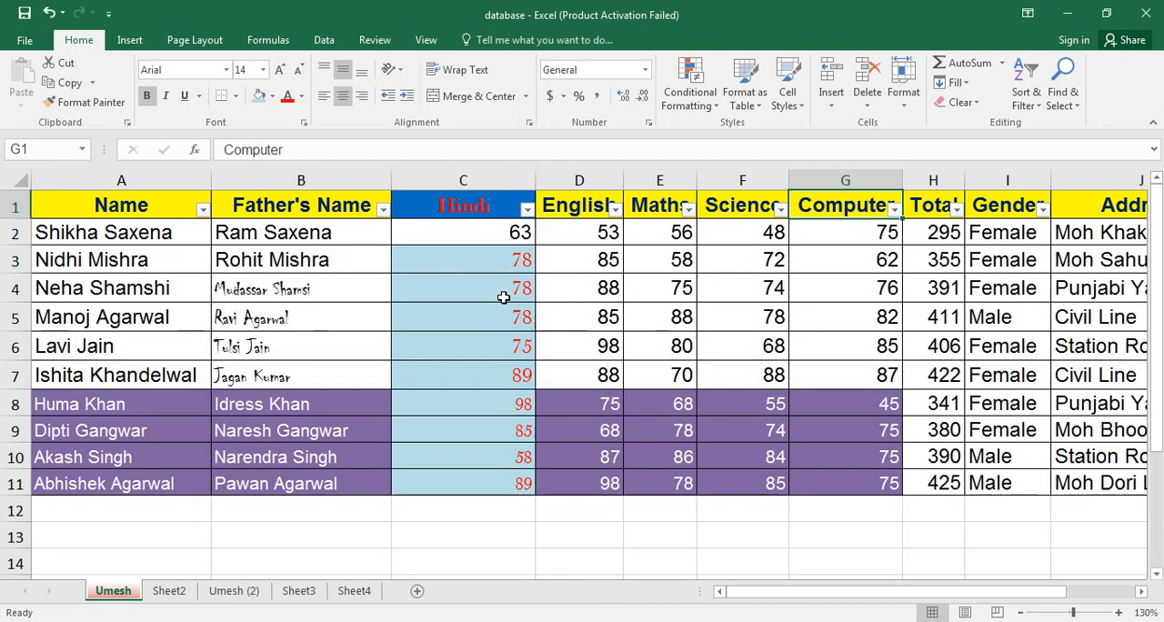
# Apply a Greater Than number filter to the Total column.
pyautogui.click(957, 211)
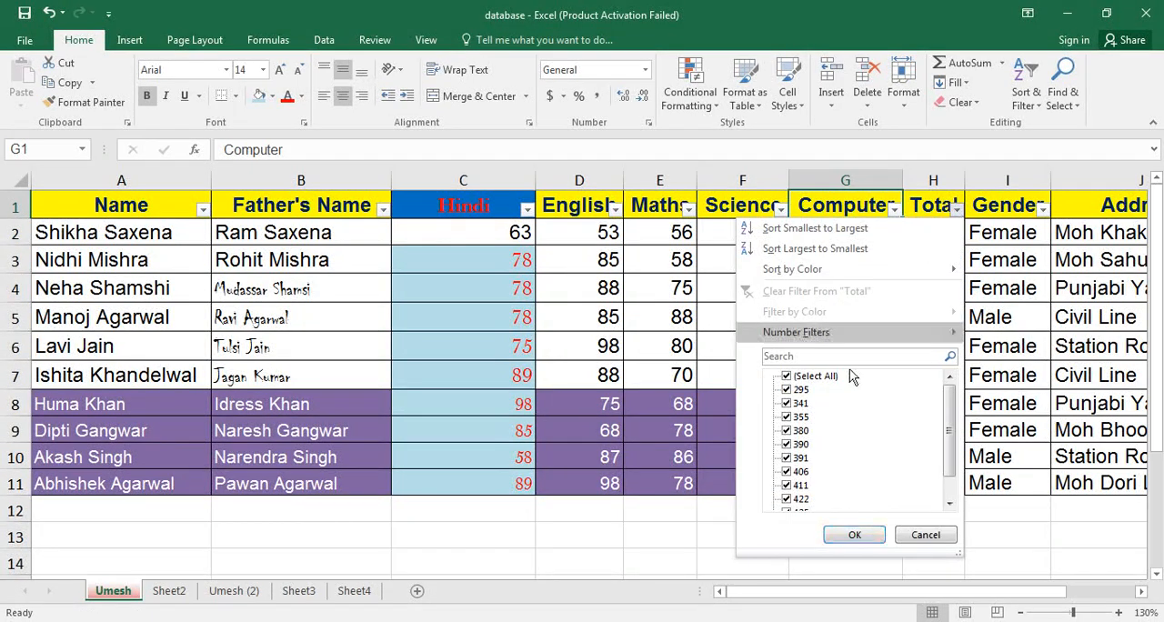
pyautogui.moveTo(875, 341)
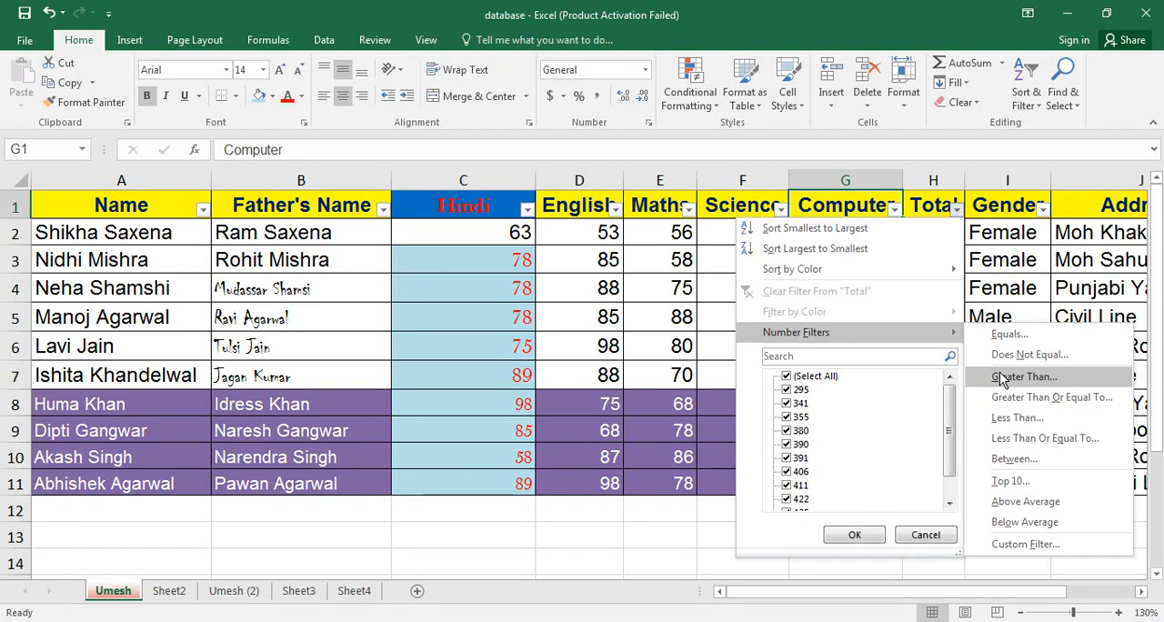
pyautogui.click(999, 375)
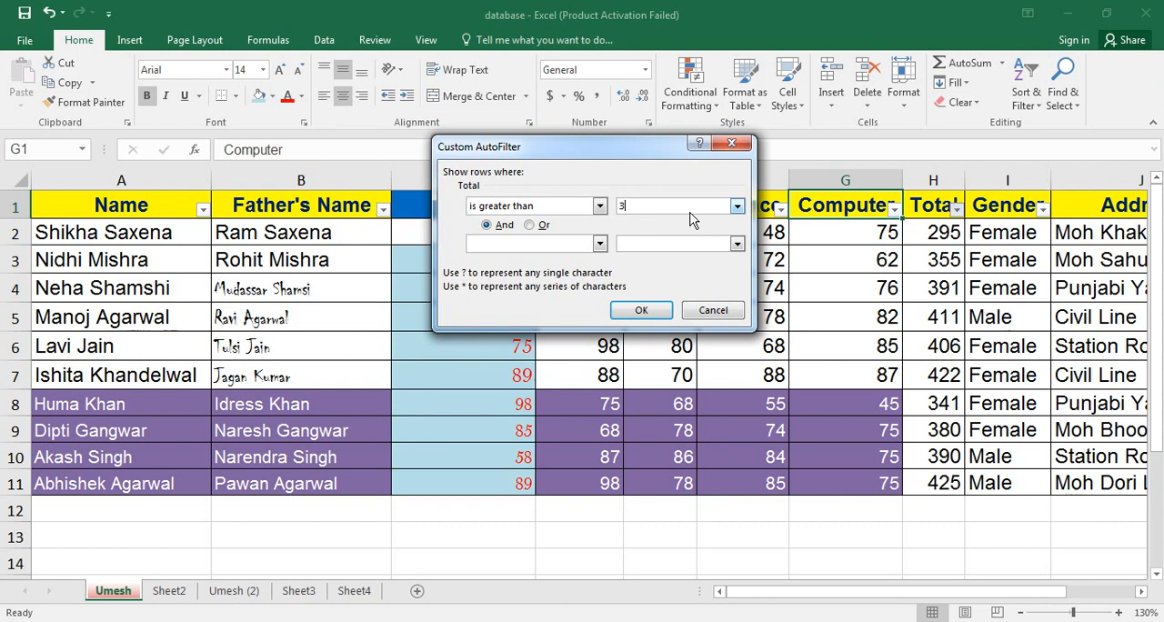
pyautogui.press('Return')
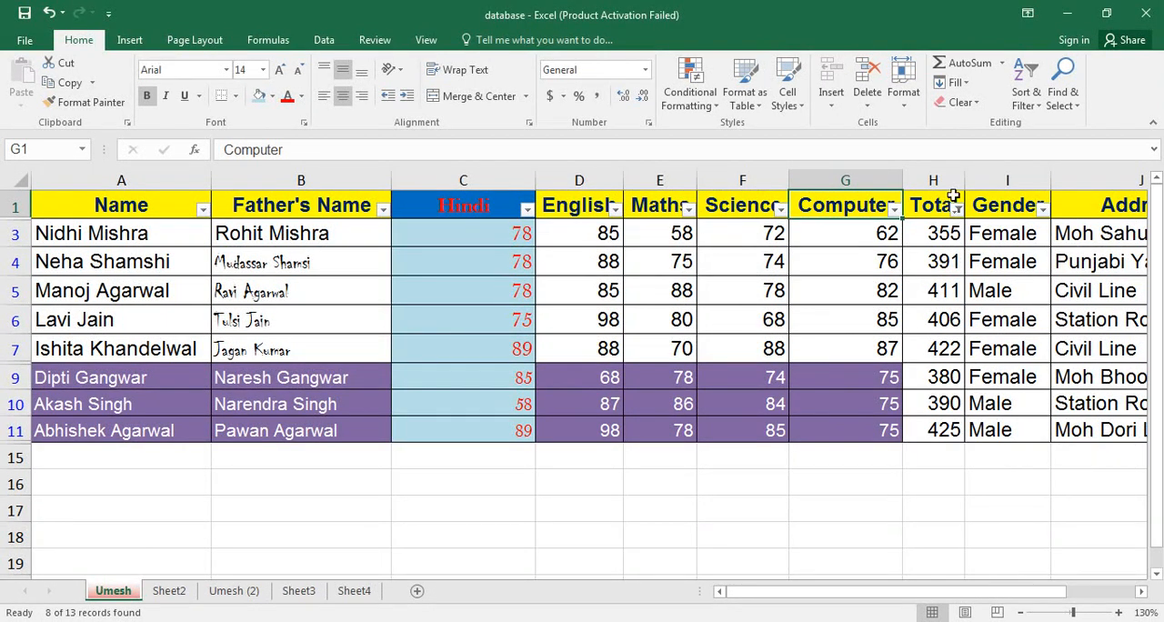
# Clear the filter from the Total column and turn off filtering for the marks table.
pyautogui.click(958, 211)
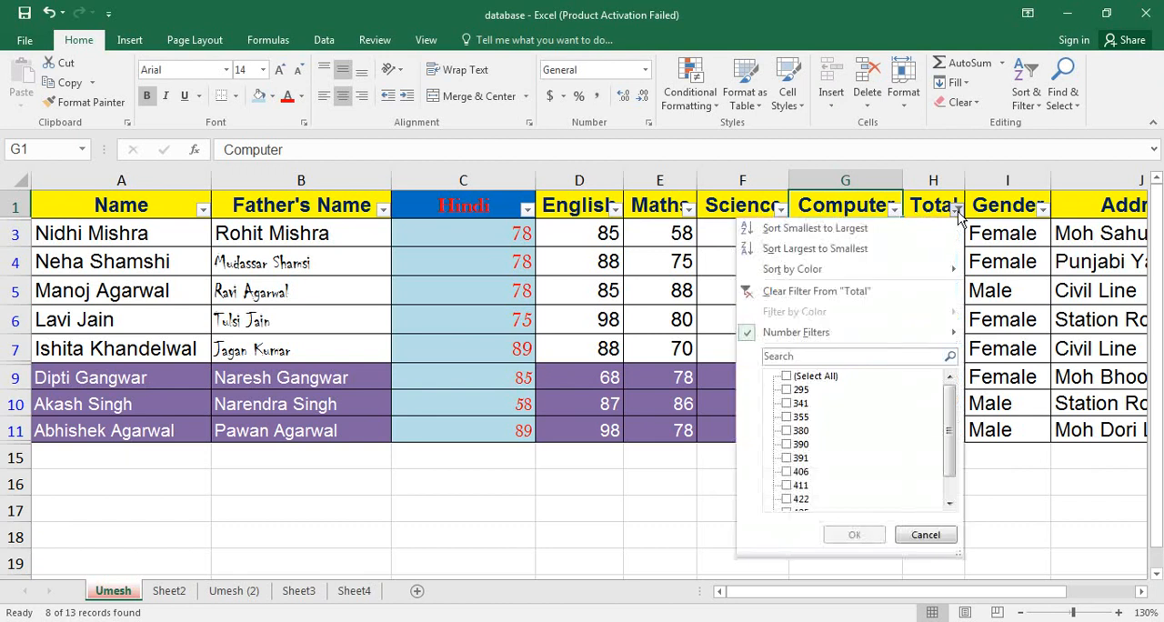
pyautogui.click(815, 290)
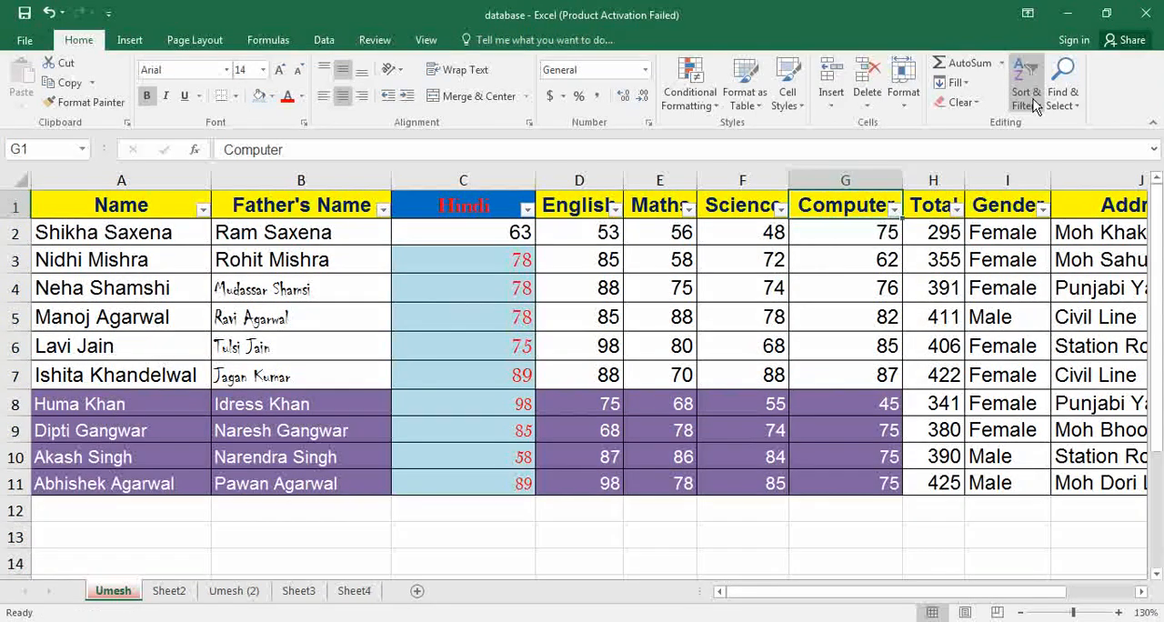
pyautogui.click(1033, 105)
pyautogui.click(1037, 187)
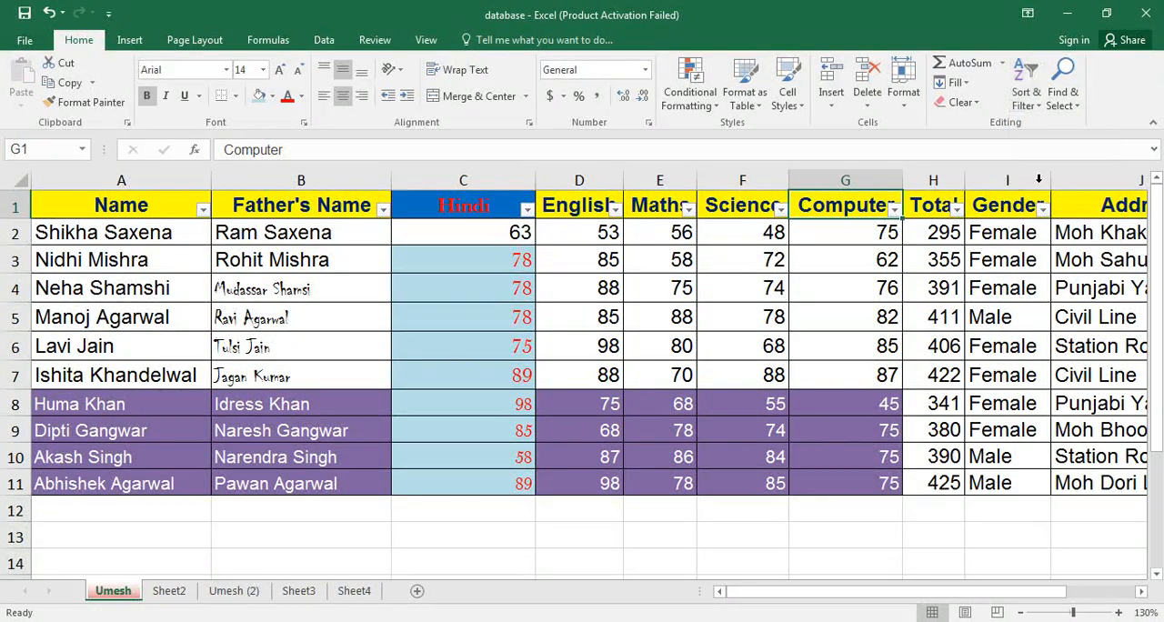
# Start a Custom Sort of the marks table with Gender as the first level, ordered A to Z.
pyautogui.click(1028, 100)
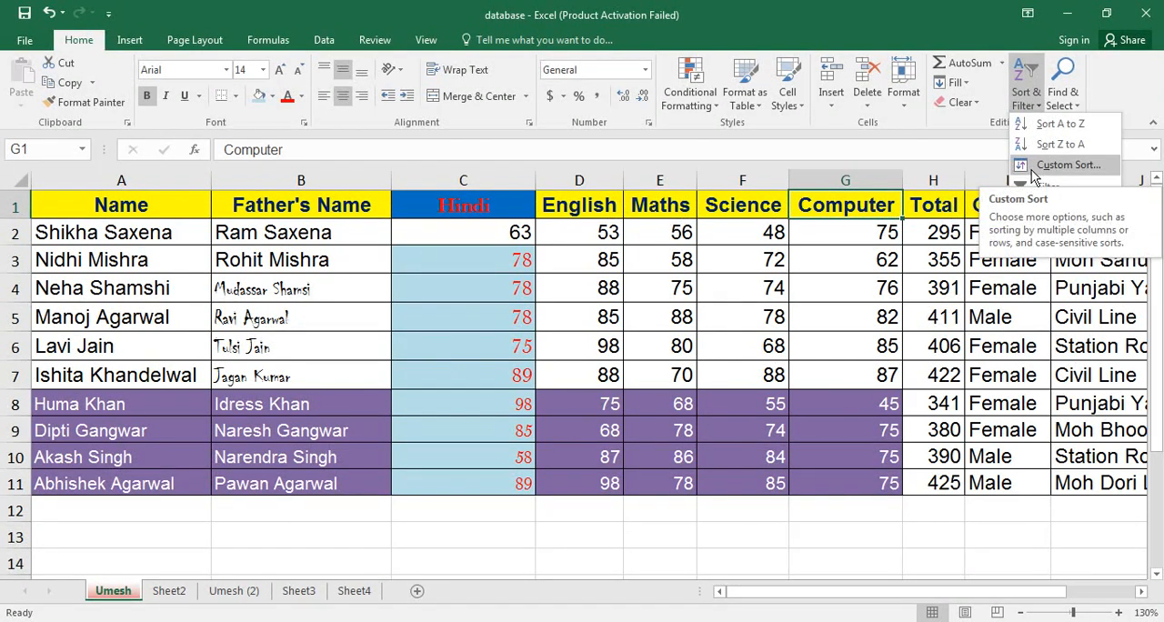
pyautogui.click(1033, 167)
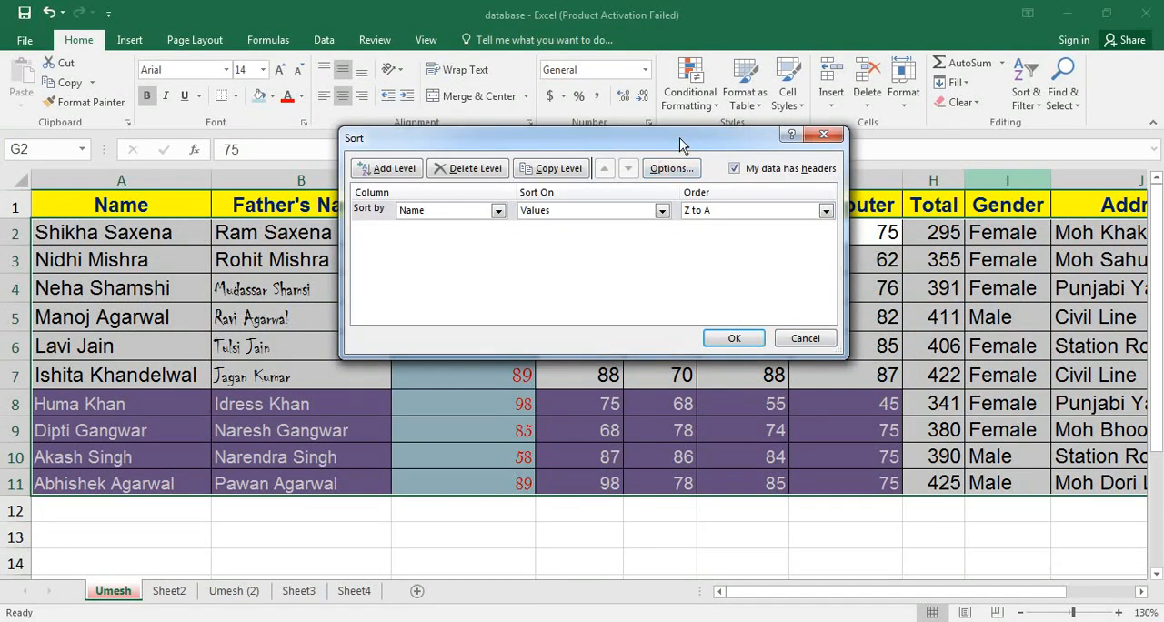
pyautogui.moveTo(683, 146); pyautogui.dragTo(508, 349)
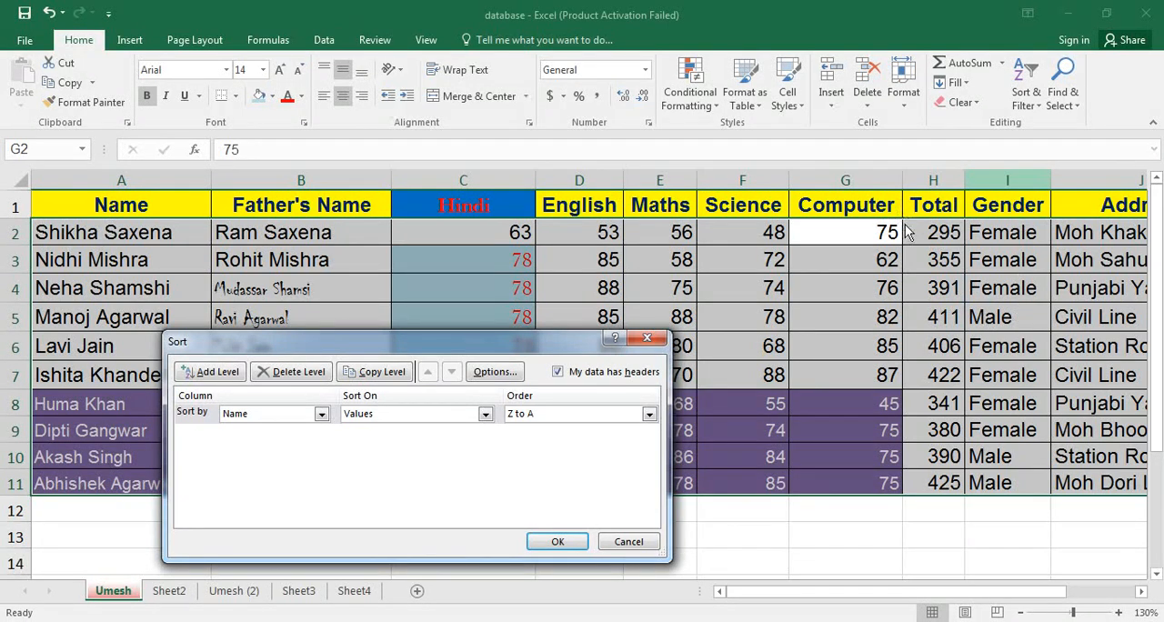
pyautogui.click(322, 414)
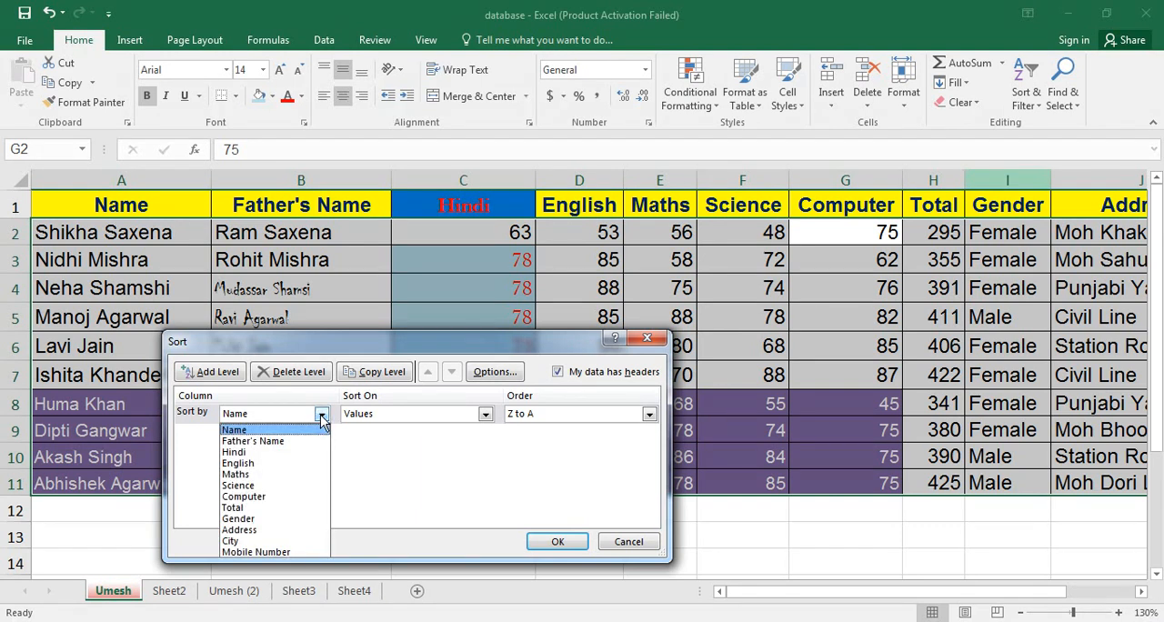
pyautogui.click(253, 519)
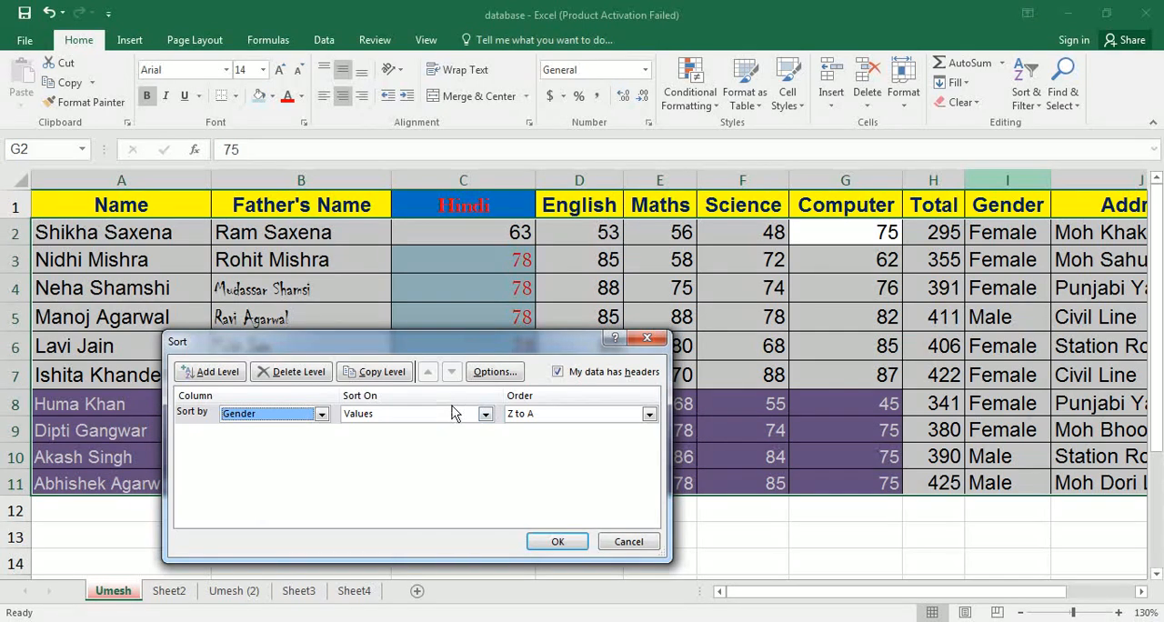
pyautogui.click(650, 416)
pyautogui.click(538, 428)
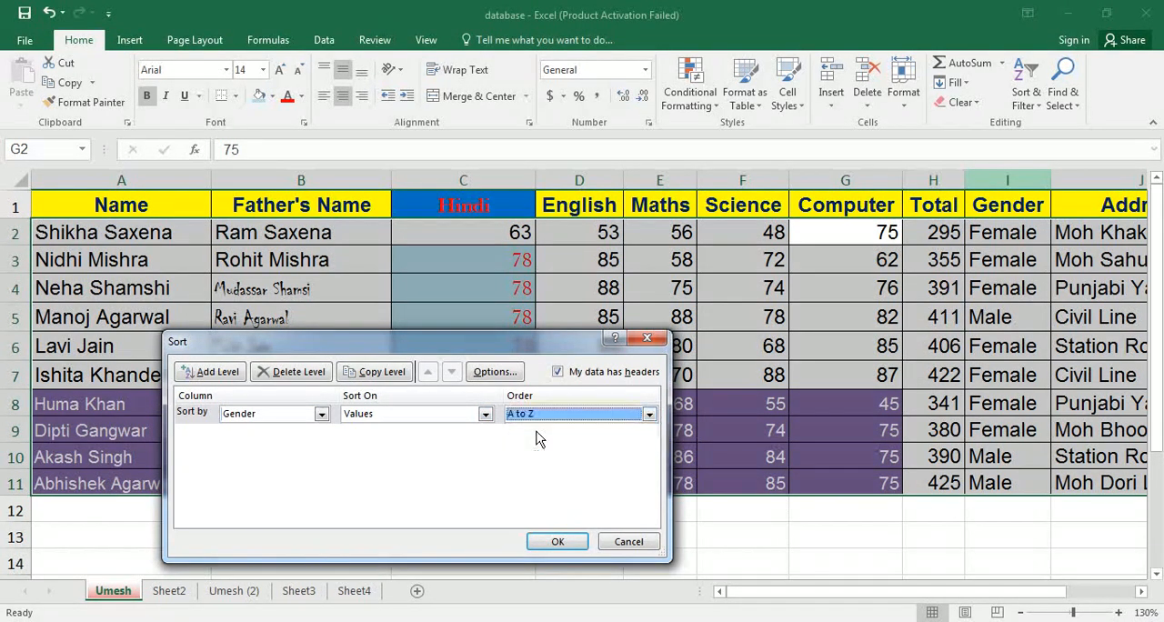
# Add Total as a second sort level, by values from Largest to Smallest, and apply the sort to the marks table.
pyautogui.click(211, 371)
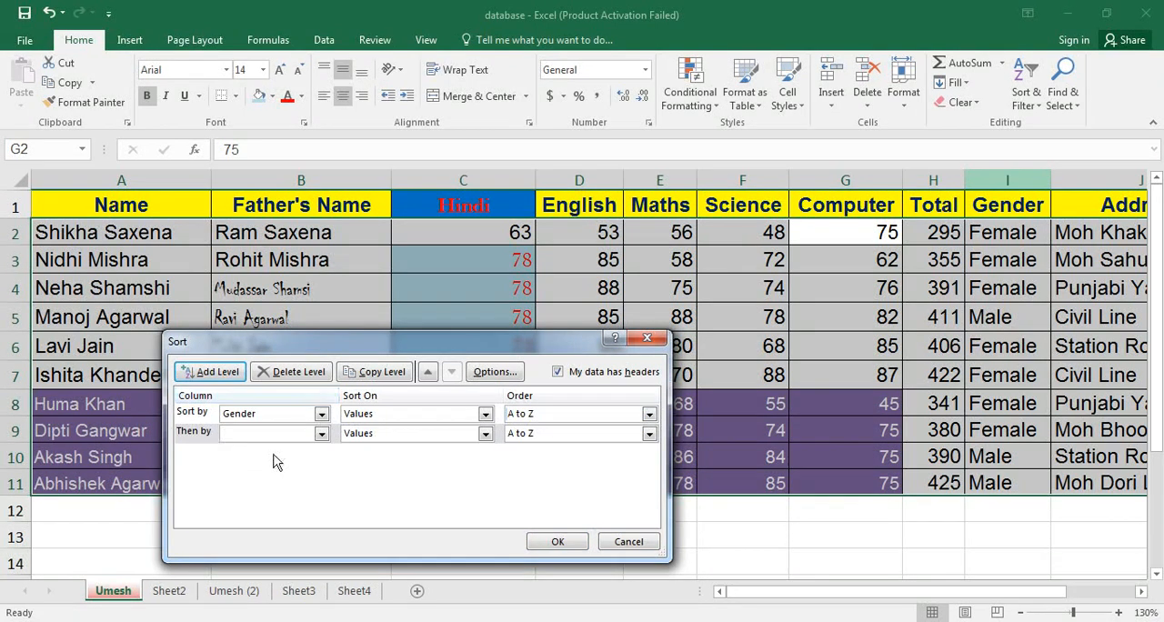
pyautogui.click(321, 434)
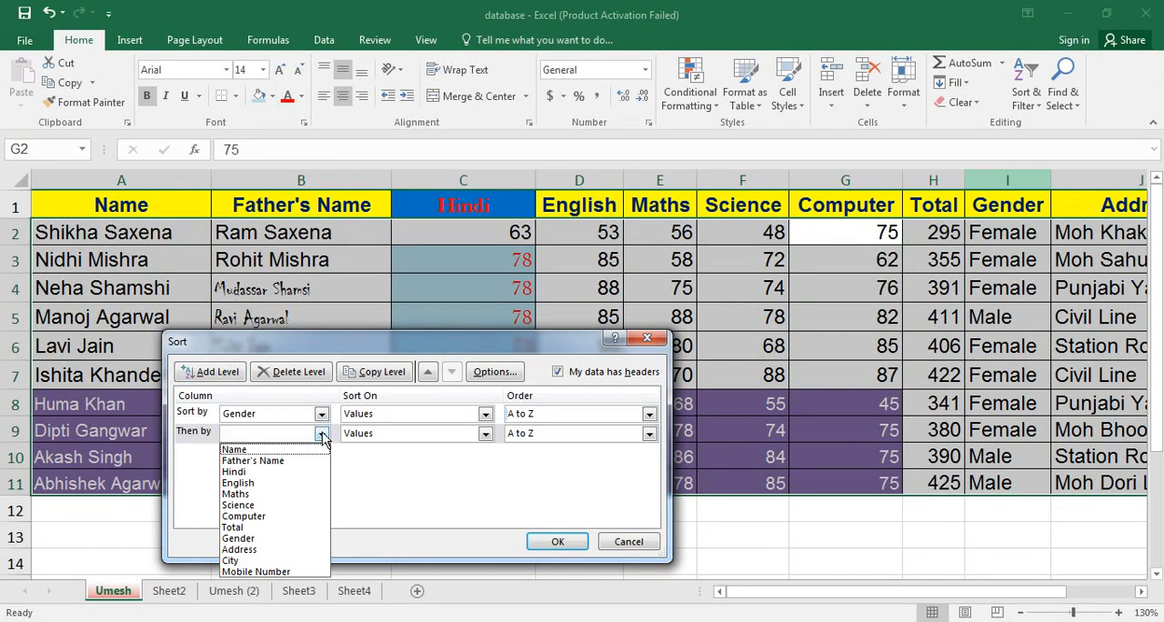
pyautogui.click(258, 527)
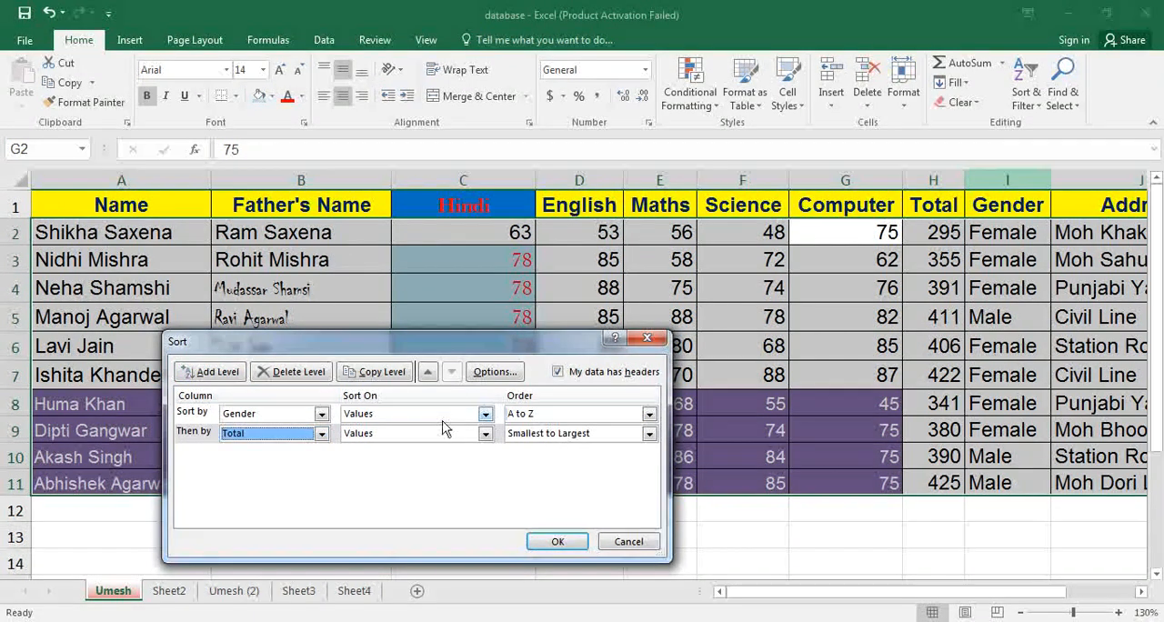
pyautogui.click(486, 436)
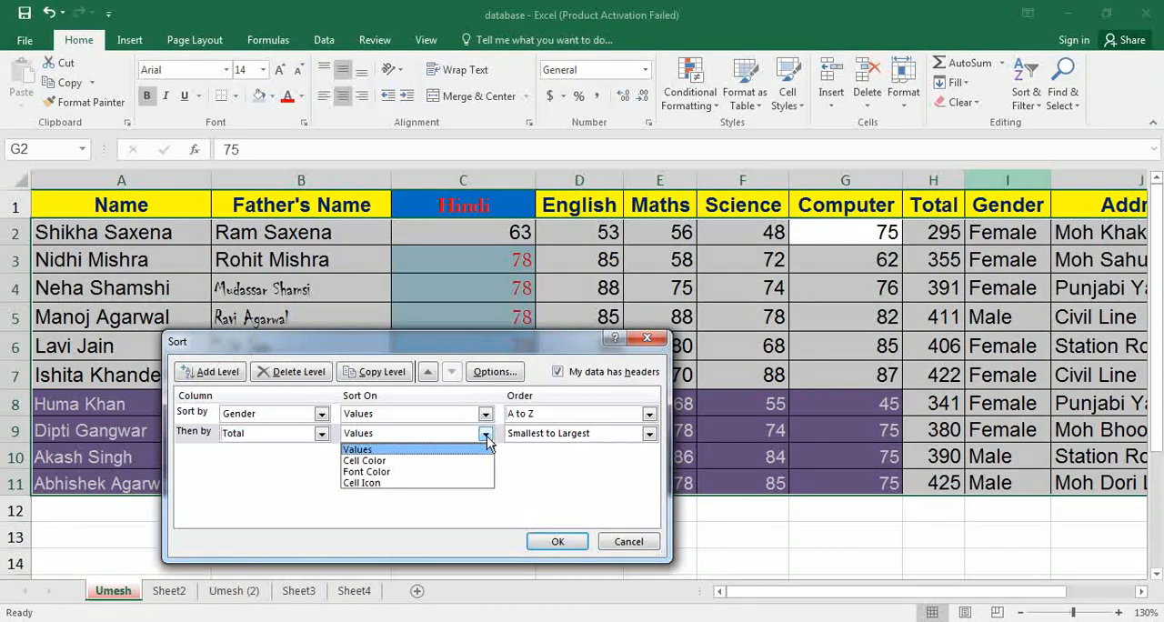
pyautogui.click(431, 451)
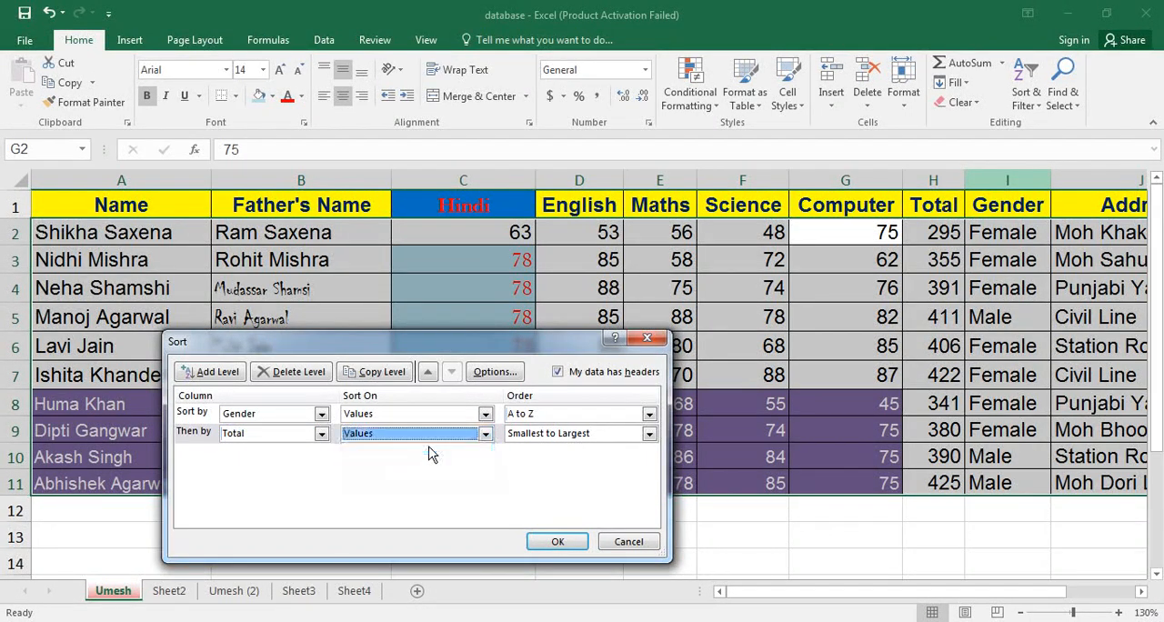
pyautogui.click(595, 434)
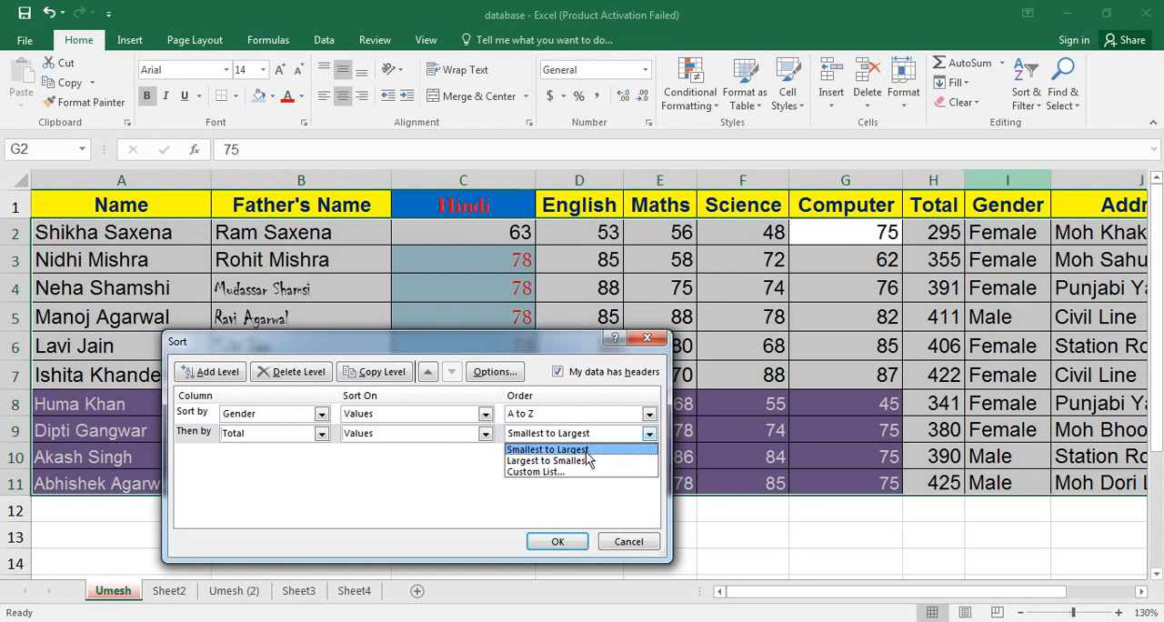
pyautogui.click(583, 462)
pyautogui.click(557, 541)
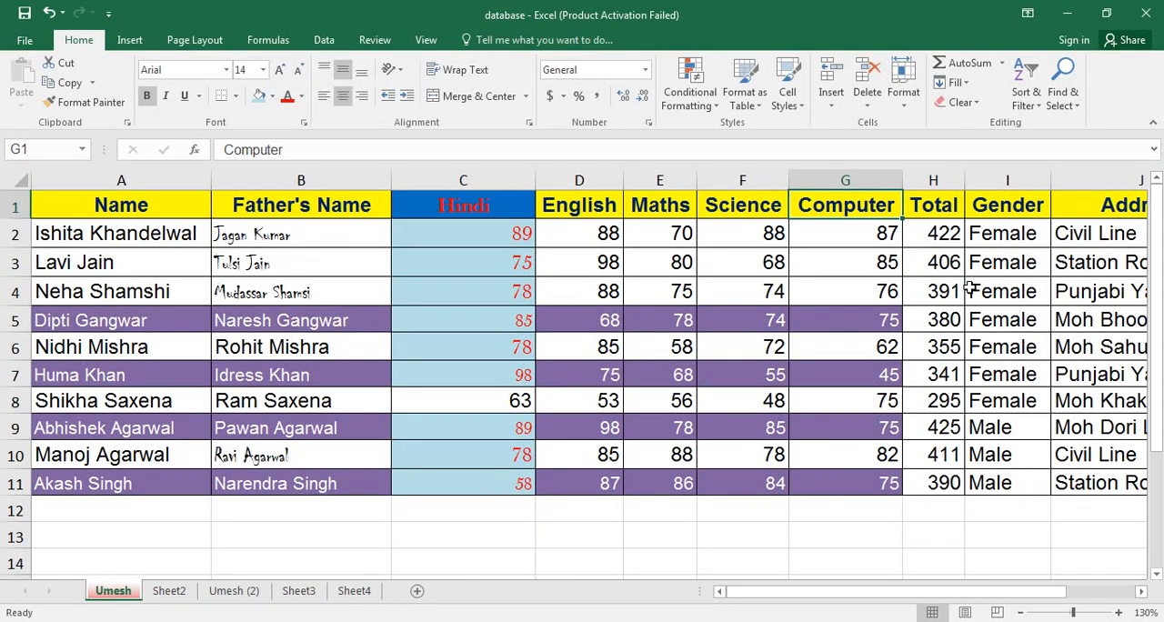
# Find successive cells containing 88 in the marks table, and close the search.
pyautogui.click(1028, 99)
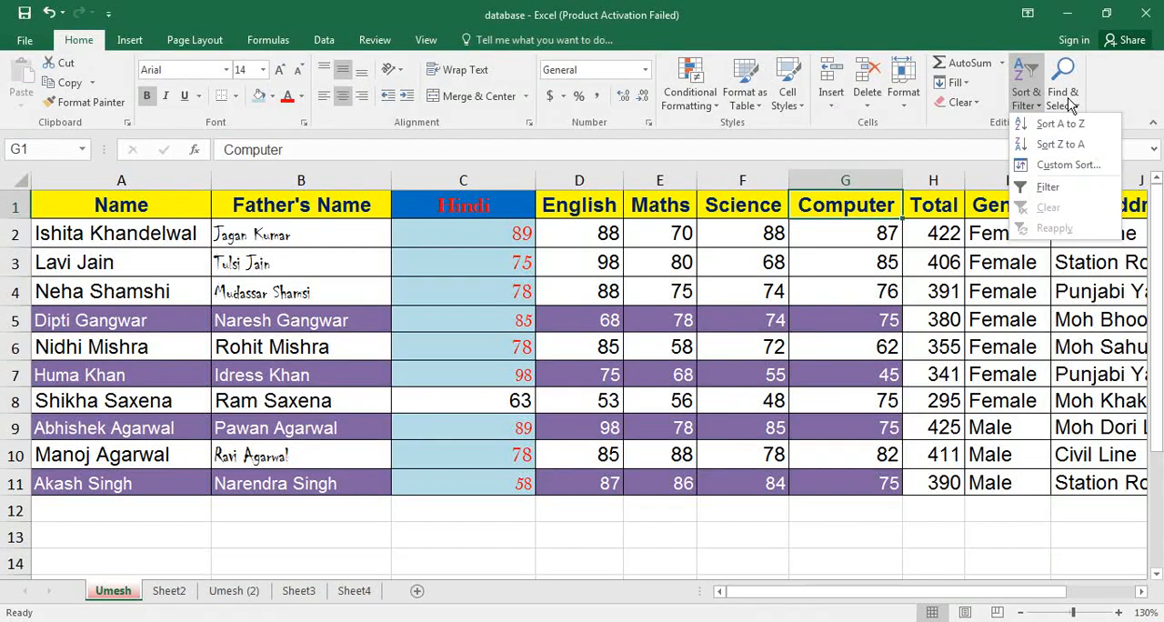
pyautogui.click(1068, 98)
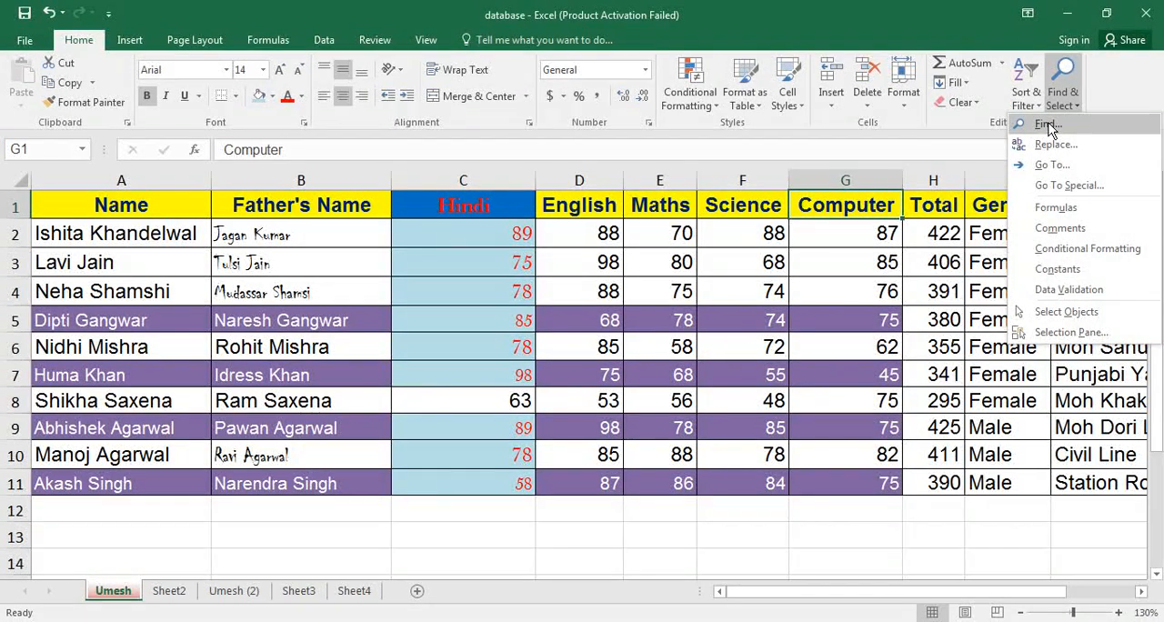
pyautogui.click(1046, 125)
pyautogui.write('88')
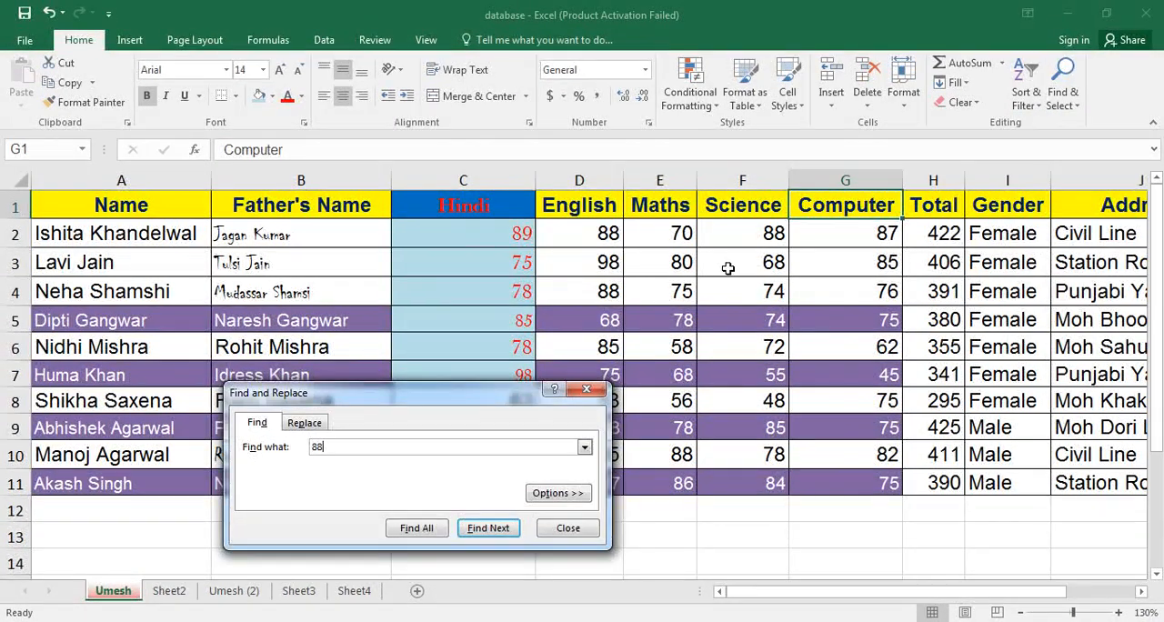
pyautogui.press('Return')
pyautogui.press('Return')
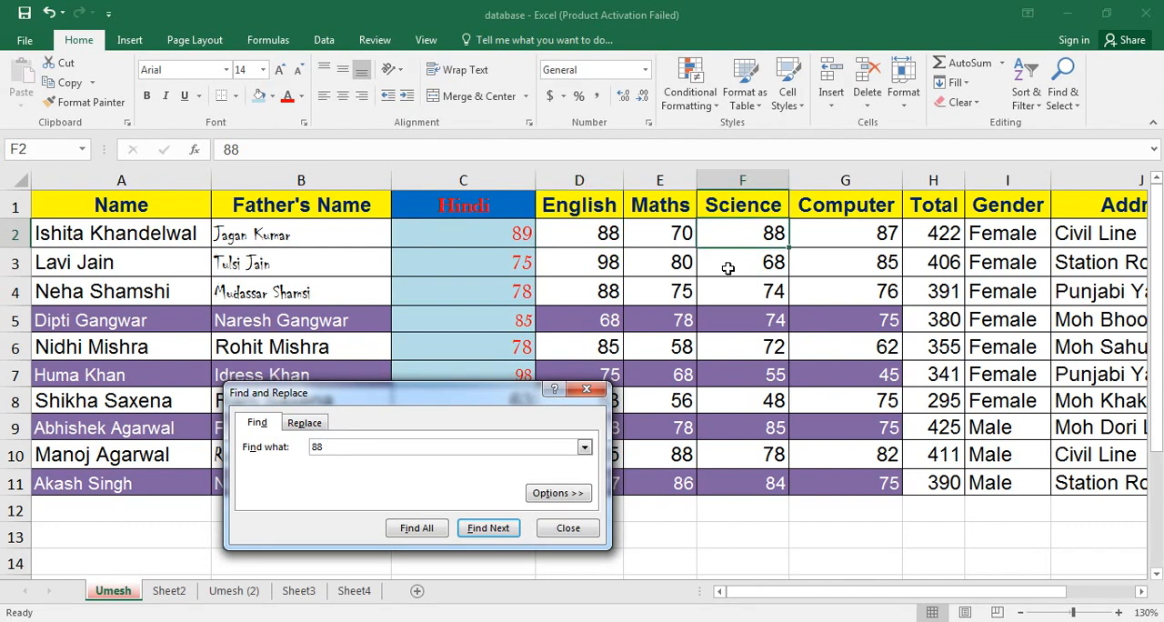
pyautogui.click(496, 529)
pyautogui.click(492, 529)
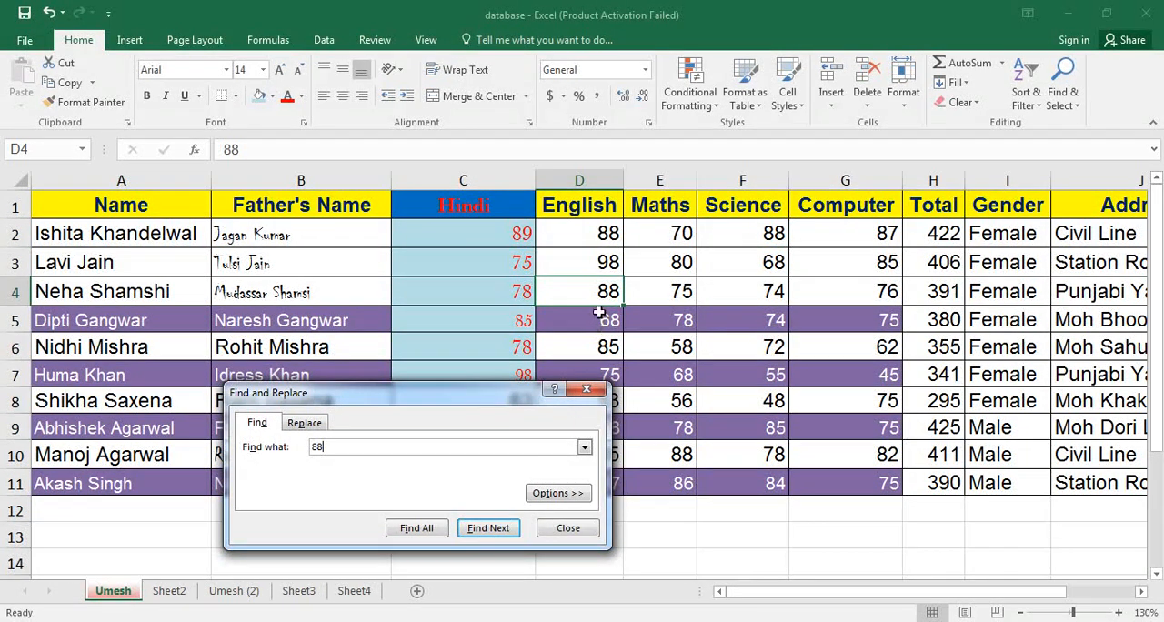
pyautogui.click(564, 529)
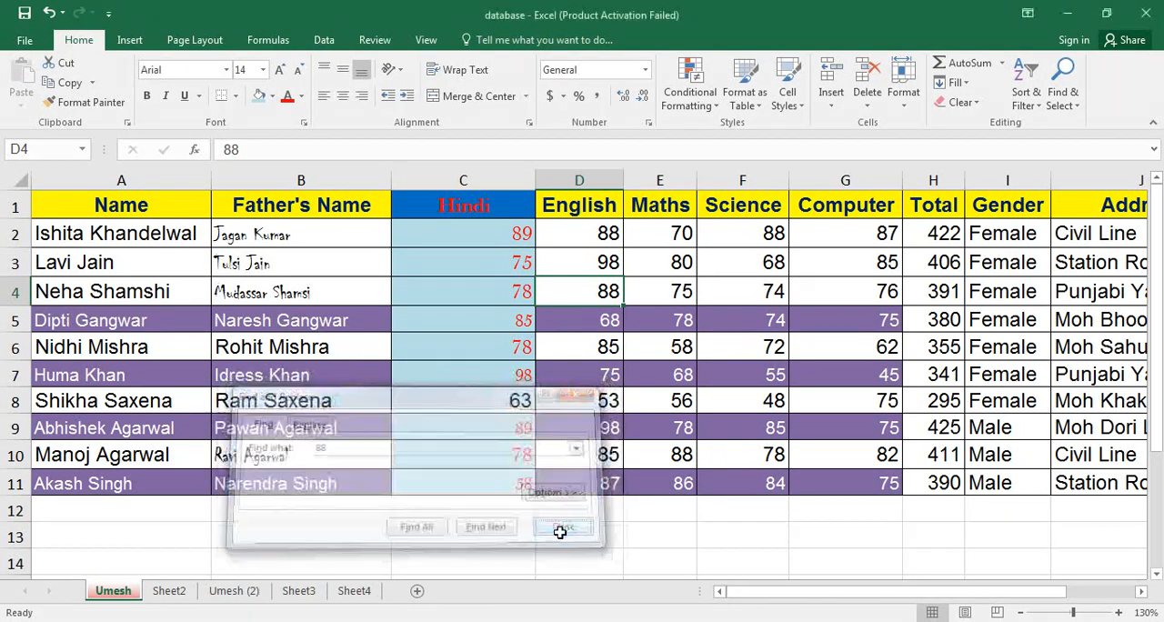
# Replace all occurrences of 88 in the sheet with 150, and close Find and Replace.
pyautogui.click(1066, 105)
pyautogui.click(1055, 143)
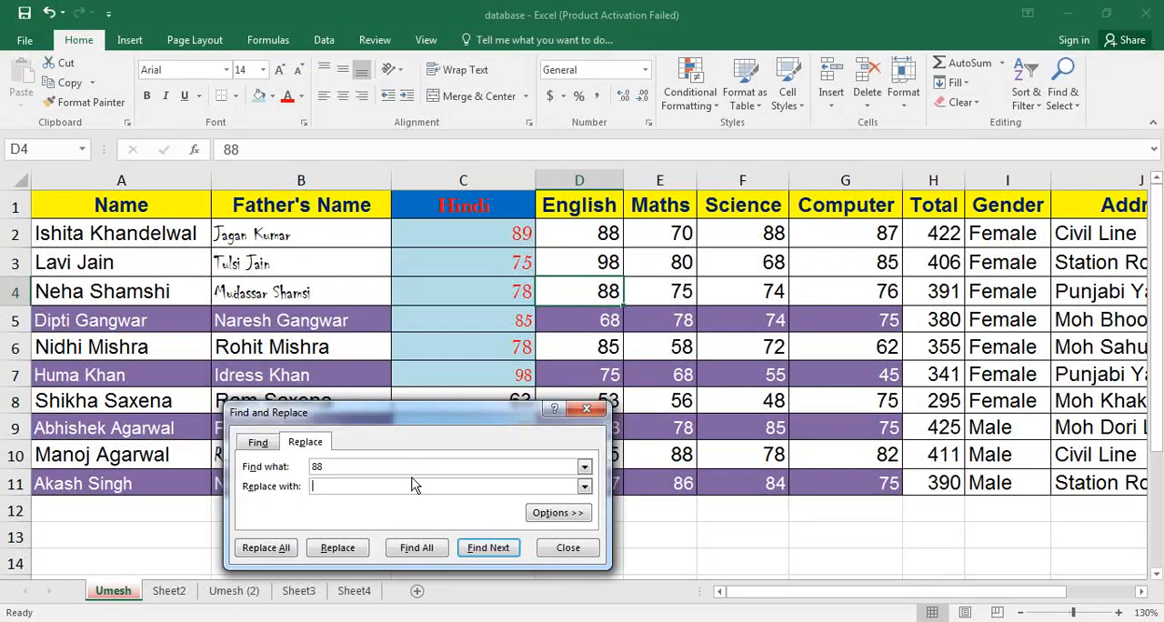
pyautogui.click(273, 548)
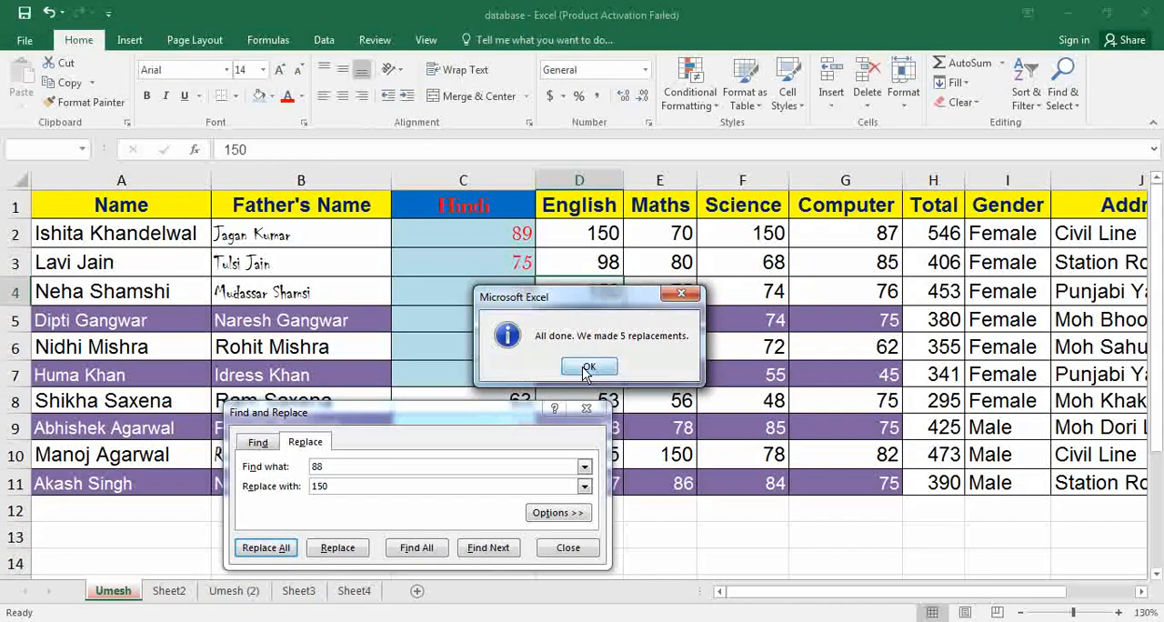
pyautogui.click(588, 368)
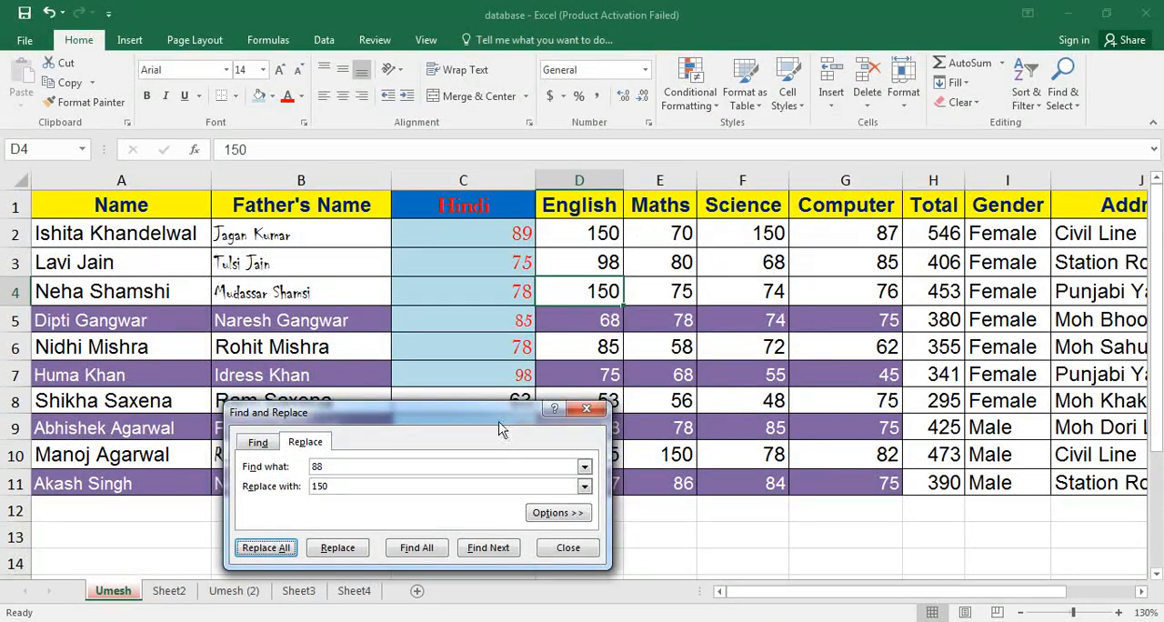
pyautogui.moveTo(498, 421); pyautogui.dragTo(316, 388)
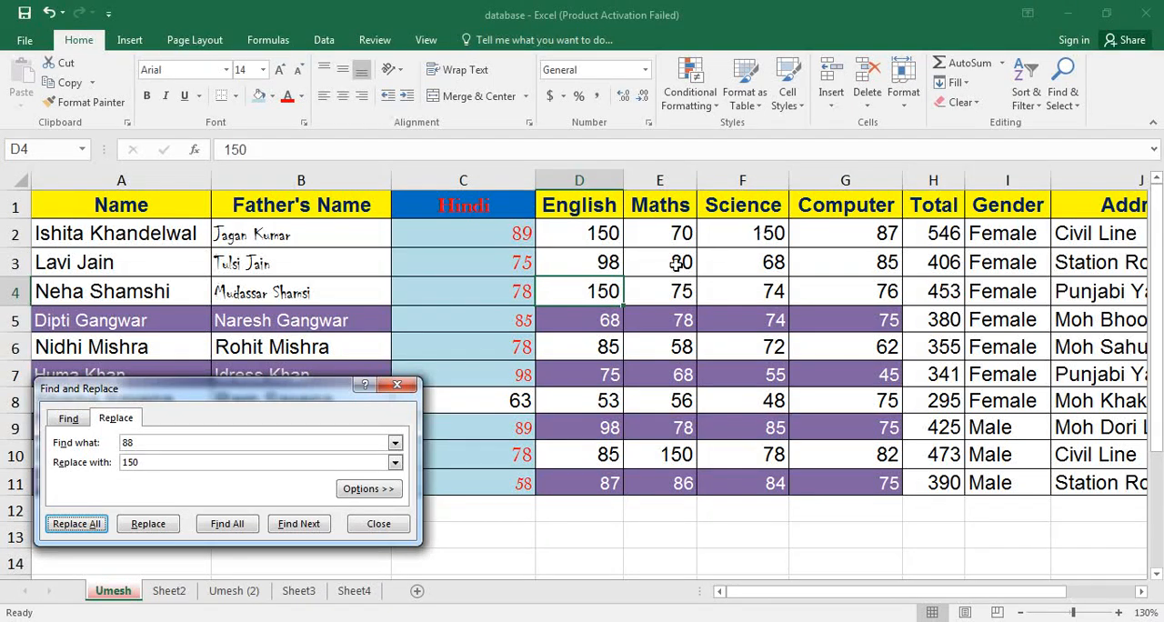
pyautogui.click(398, 385)
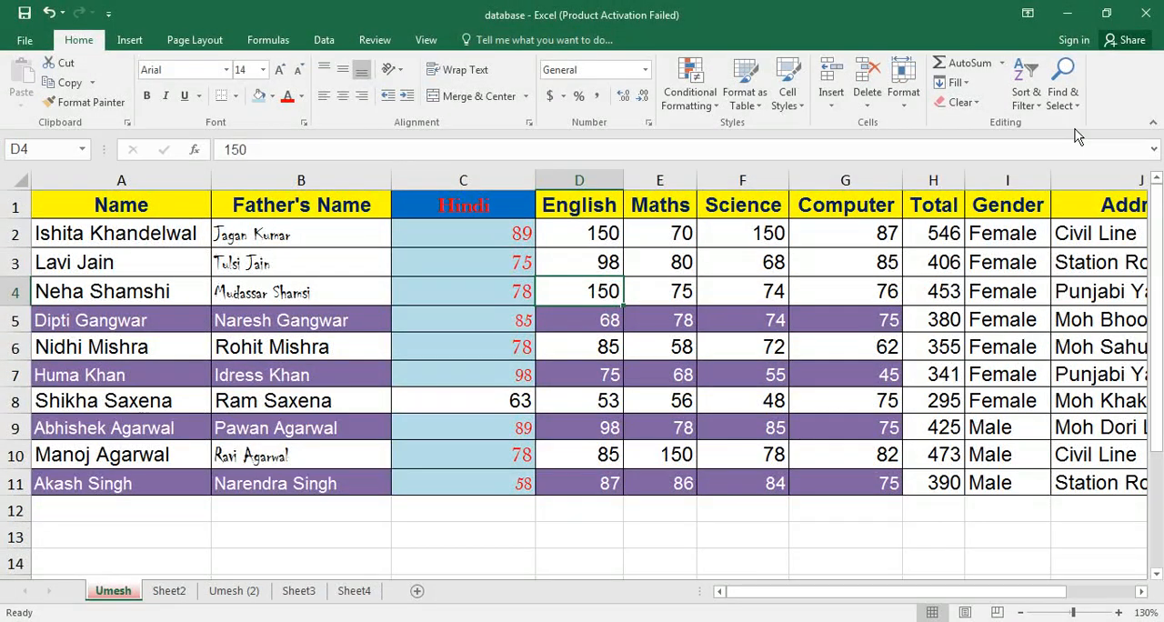
# Use Go To to jump to cell H10.
pyautogui.click(1063, 91)
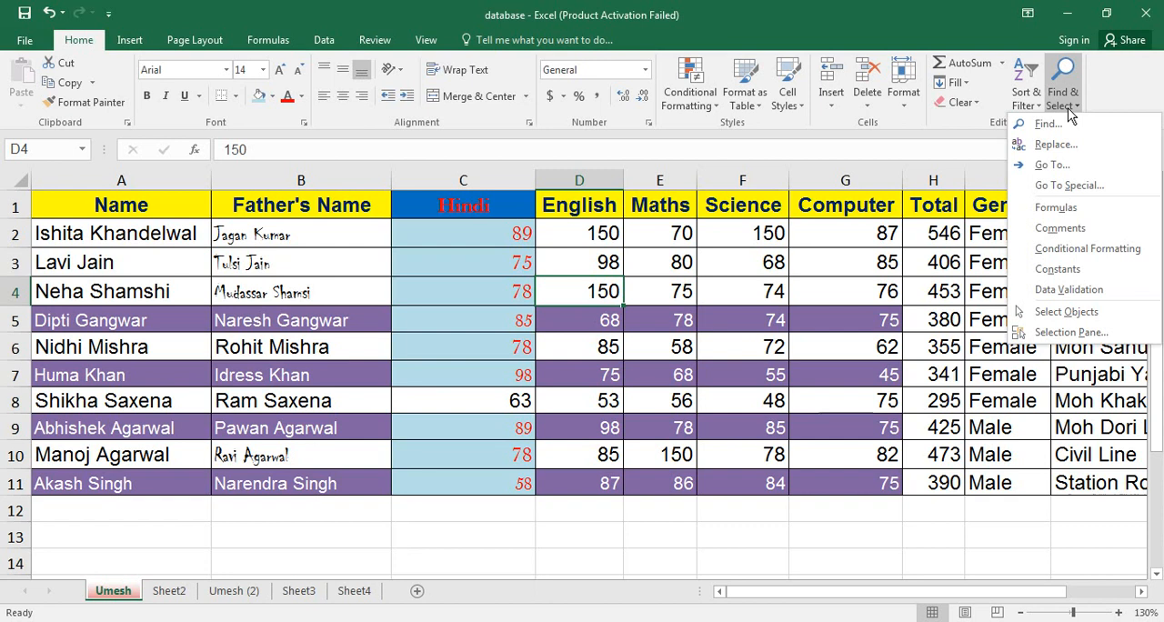
pyautogui.click(1055, 165)
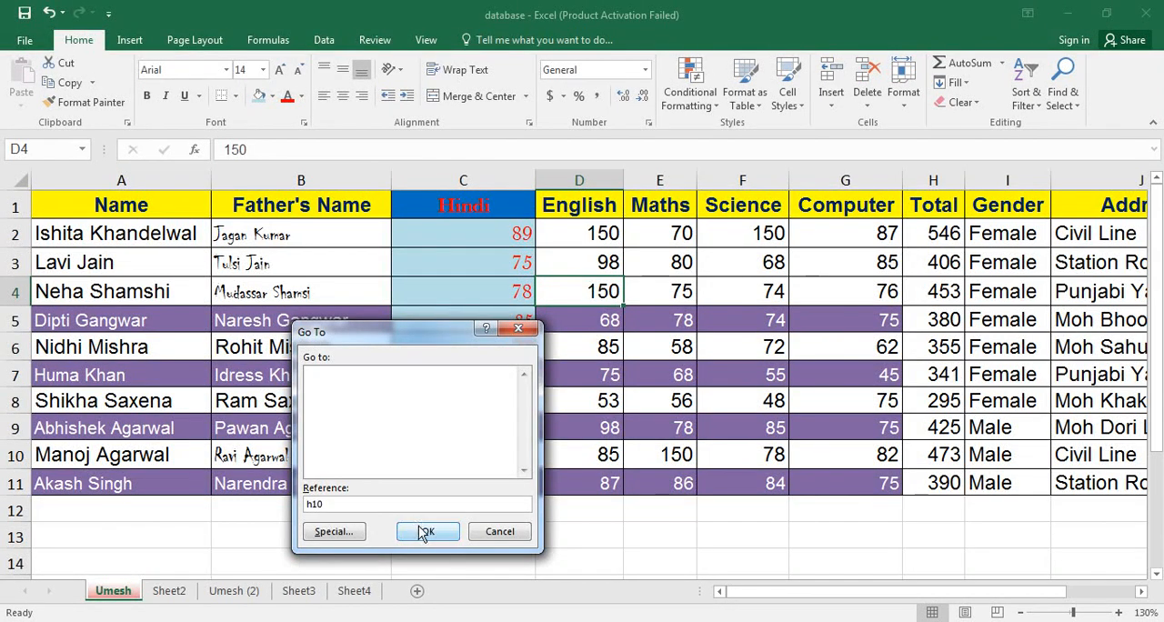
pyautogui.click(424, 532)
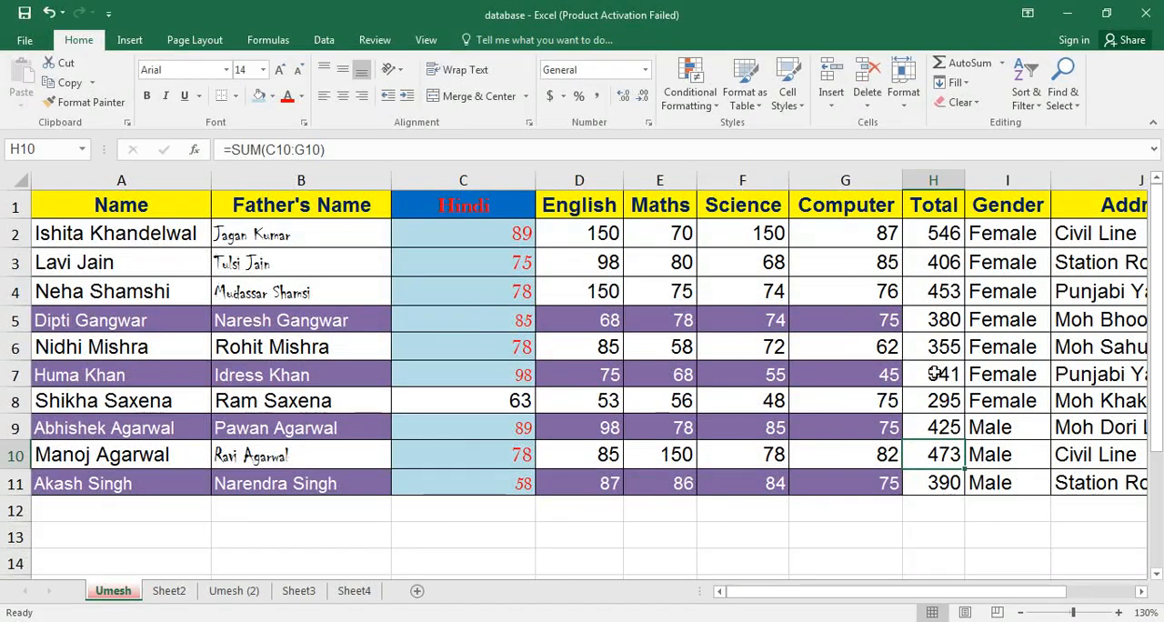